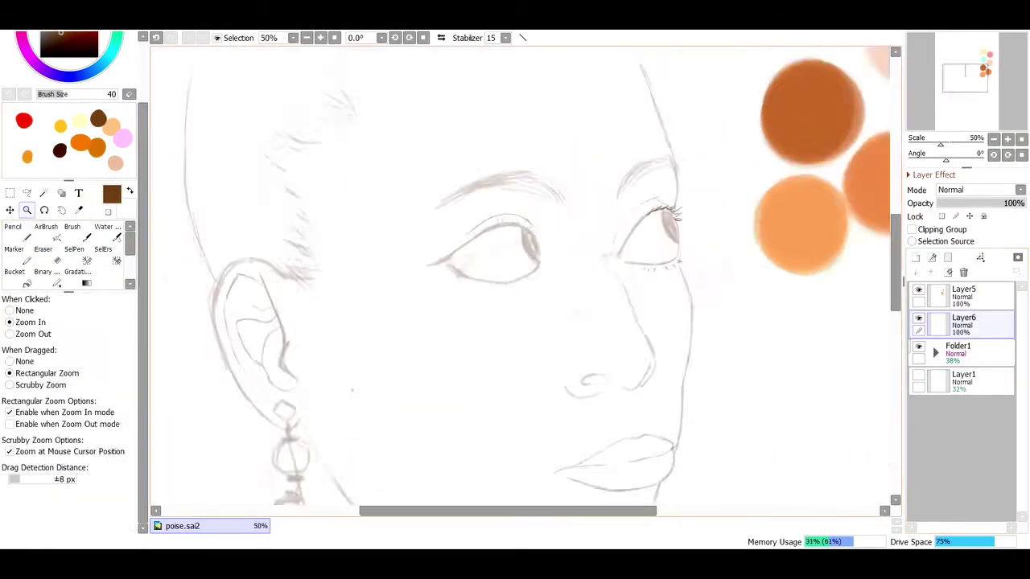
Step: Ink the left eye's upper and lower lids in brown, joined at the outer corner
click(504, 253)
key(n)
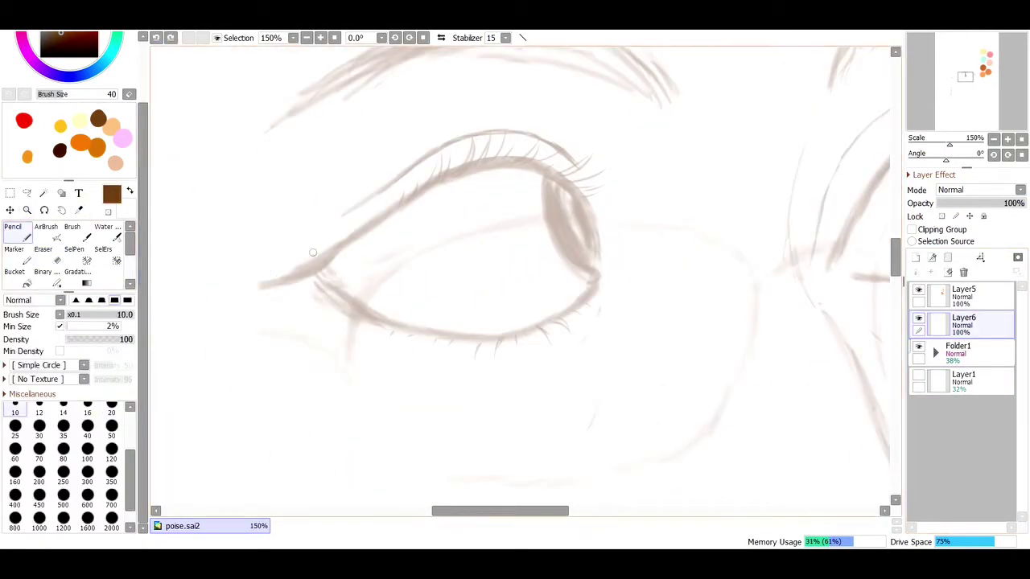
drag(262, 285, 575, 184)
key(ctrl+z)
key(ctrl+z)
mouse_move(262, 285)
mouse_down()
mouse_move(533, 160)
mouse_move(524, 165)
mouse_move(593, 211)
mouse_up()
mouse_move(313, 272)
mouse_down()
mouse_move(338, 287)
mouse_move(592, 290)
mouse_up()
key(ctrl+z)
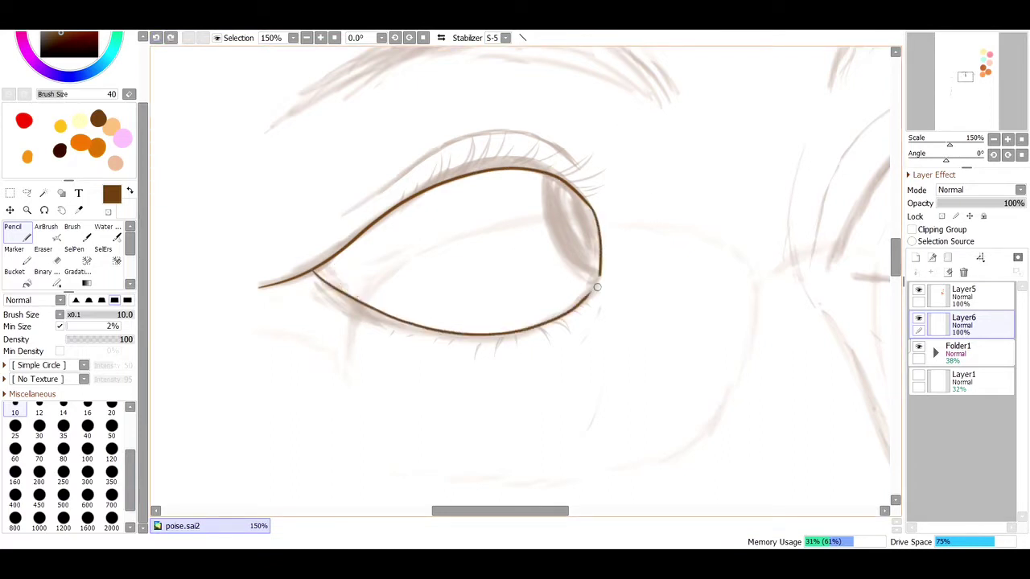
drag(592, 212, 593, 294)
mouse_move(328, 261)
mouse_down()
mouse_move(382, 273)
mouse_move(354, 298)
mouse_up()
key(ctrl+z)
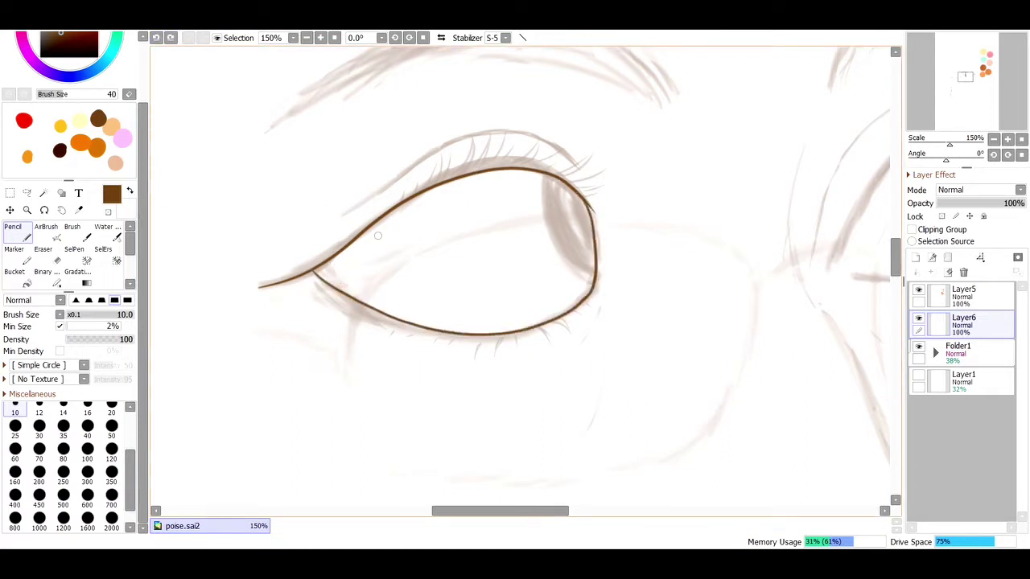
drag(470, 345, 573, 330)
Step: Ink the upper-lid crease and the lashes above the left eye
drag(344, 214, 577, 169)
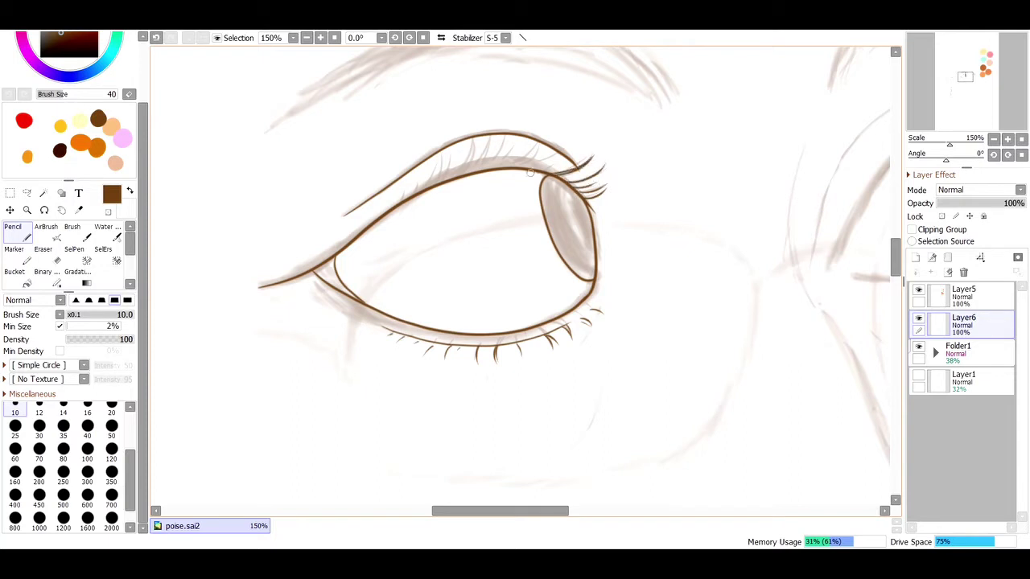
mouse_move(505, 165)
mouse_down()
mouse_move(492, 137)
mouse_move(470, 144)
mouse_up()
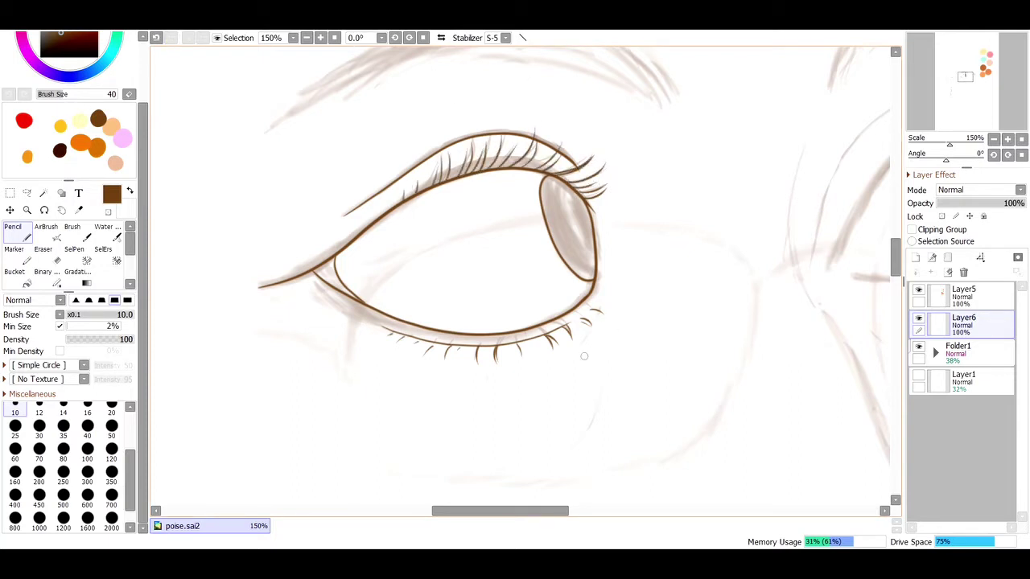
scroll(229, 311, up, 3)
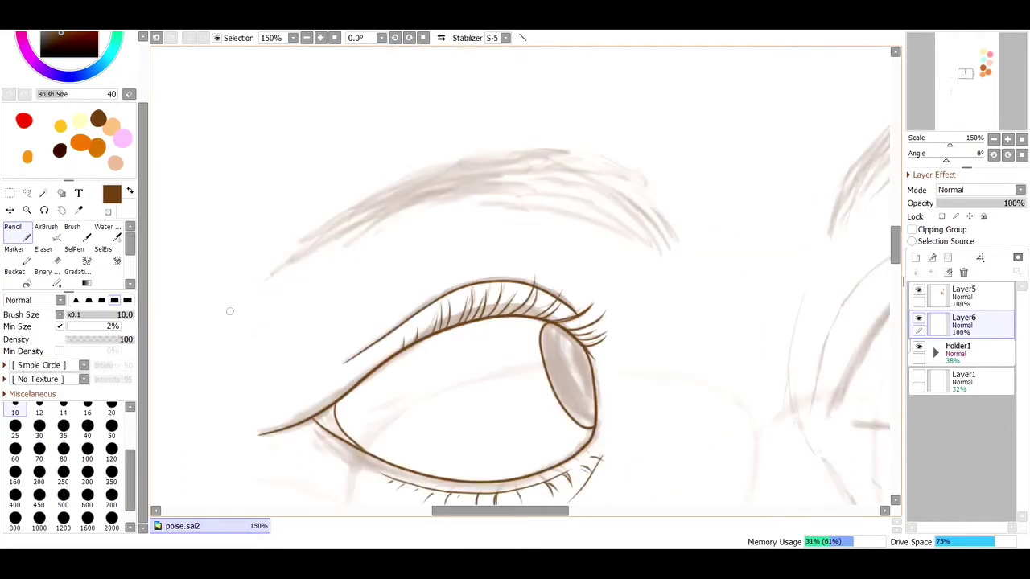
key(ctrl+z)
key(ctrl+z)
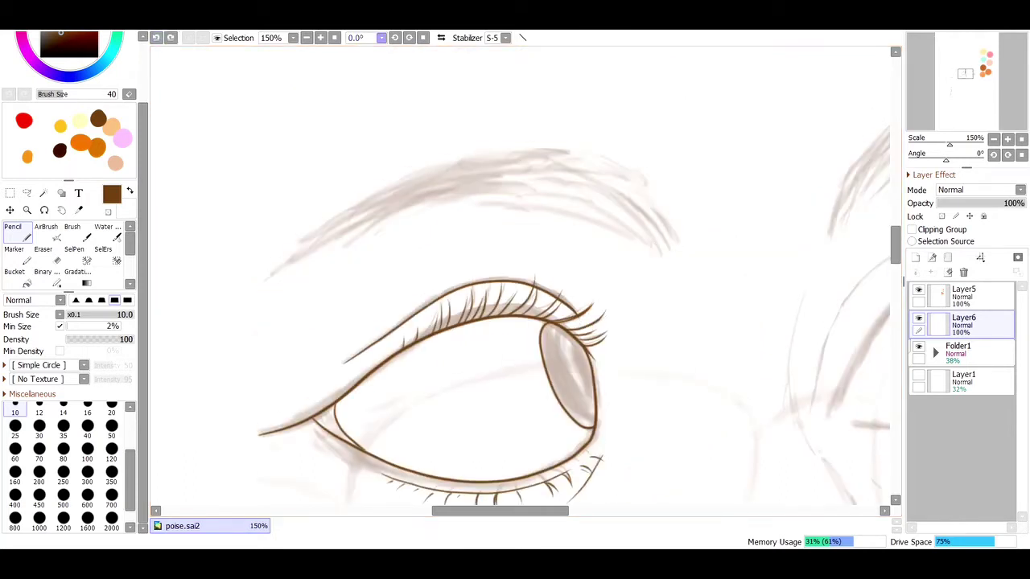
Step: Mirror the view and block in the eyebrow with long and short hair strokes
key(h)
drag(417, 239, 615, 171)
mouse_move(447, 225)
mouse_down()
mouse_move(505, 203)
mouse_move(747, 251)
mouse_move(765, 268)
mouse_up()
mouse_move(429, 208)
mouse_down()
mouse_move(571, 178)
mouse_move(662, 194)
mouse_up()
drag(444, 161, 620, 174)
drag(362, 251, 392, 196)
mouse_move(397, 246)
mouse_down()
mouse_move(444, 167)
mouse_move(482, 170)
mouse_up()
drag(470, 219, 584, 182)
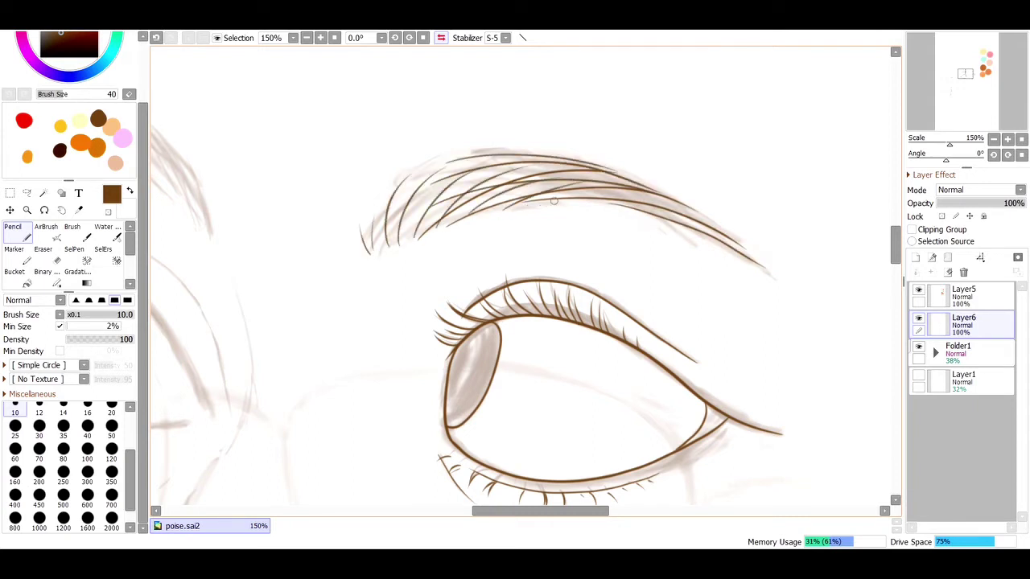
drag(401, 178, 563, 156)
Step: Add hairs toward the eyebrow's tail and thicken its inner part for a dense brow
drag(516, 166, 622, 199)
drag(552, 157, 668, 204)
drag(655, 196, 766, 257)
drag(675, 207, 775, 275)
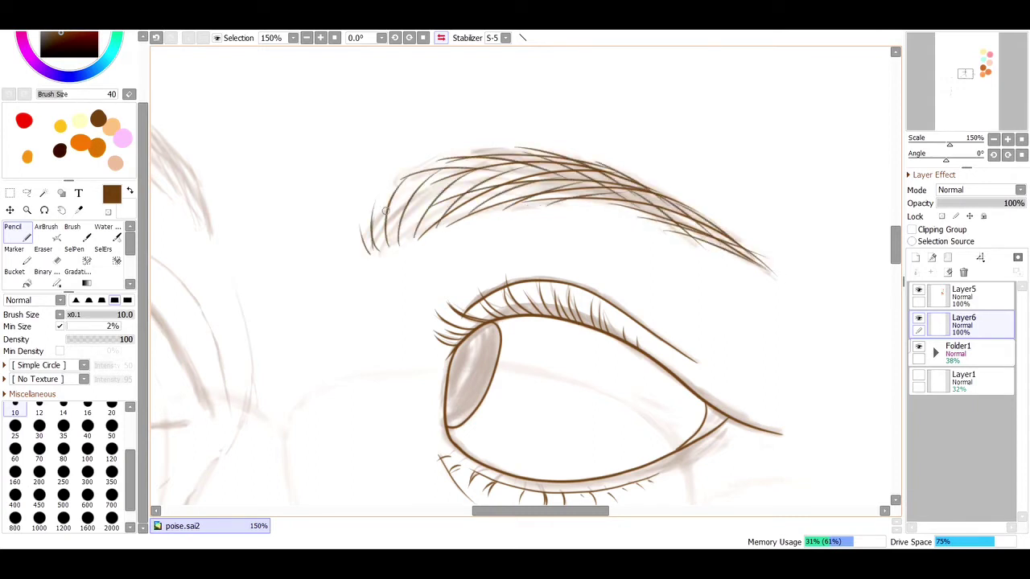
drag(381, 245, 403, 178)
mouse_move(408, 240)
mouse_down()
mouse_move(442, 164)
mouse_move(470, 179)
mouse_up()
drag(435, 225, 542, 169)
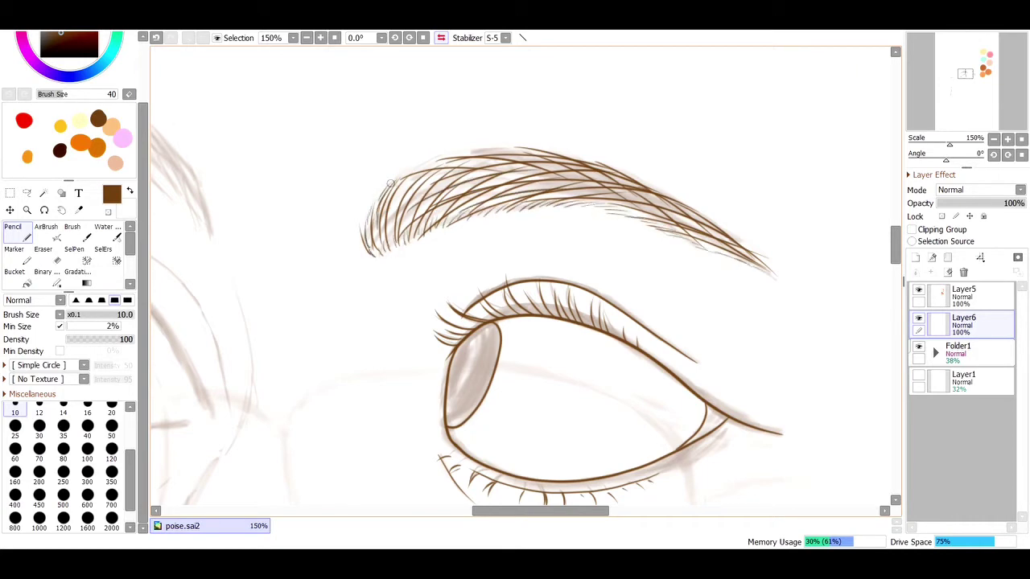
drag(489, 171, 629, 148)
key(ctrl+z)
drag(528, 169, 616, 150)
Step: Zoom in on the eyes and nose and ink the nostril curve
click(27, 209)
key(ctrl+0)
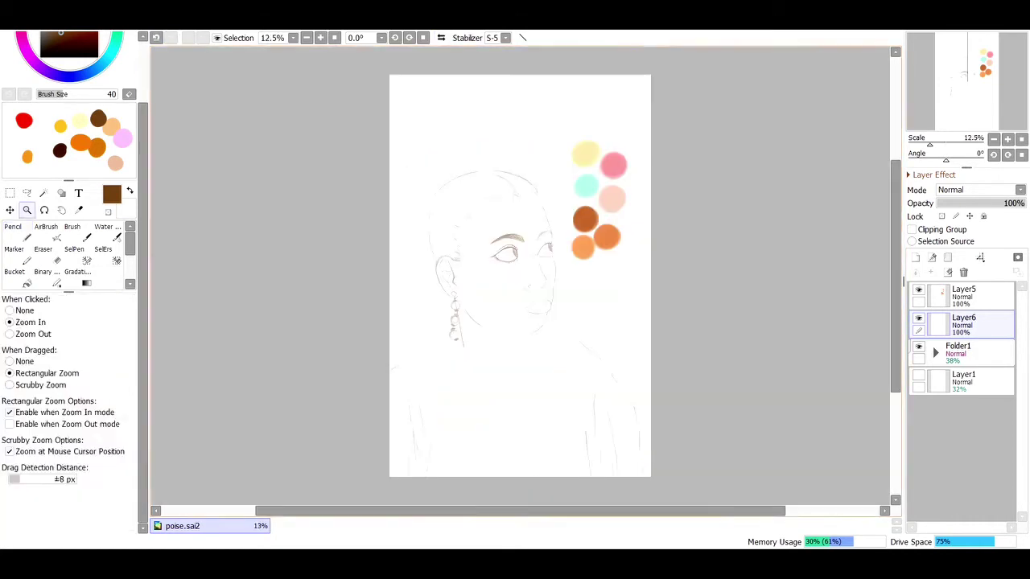
drag(398, 234, 567, 346)
click(605, 252)
key(n)
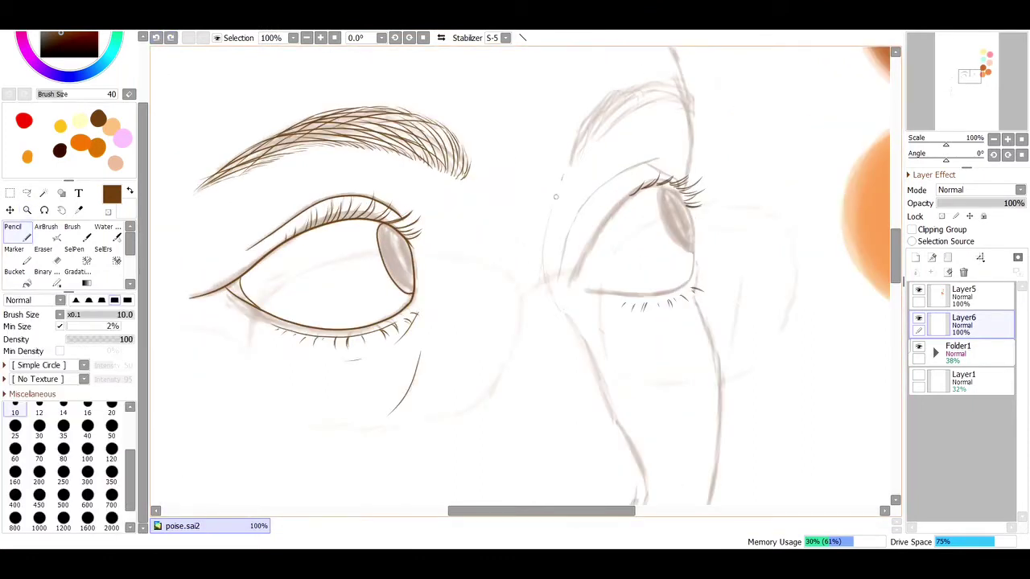
scroll(550, 302, down, 3)
key(ctrl+z)
mouse_move(566, 362)
mouse_down()
mouse_move(522, 344)
mouse_move(506, 388)
mouse_up()
key(ctrl+z)
key(ctrl+z)
drag(462, 359, 539, 376)
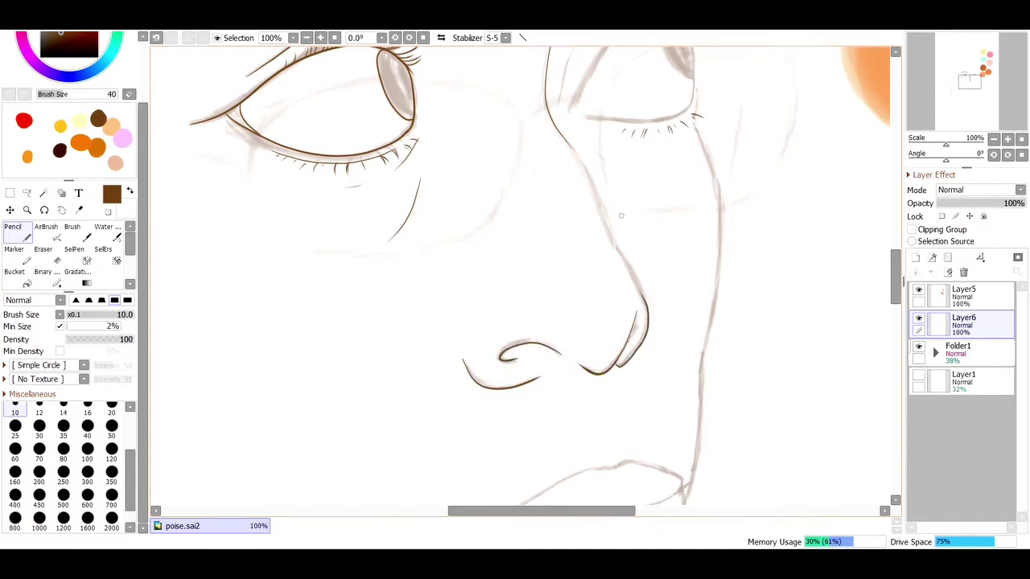
Step: Ink the side of the nose, cleaning up stray strokes
drag(581, 161, 643, 299)
key(ctrl+z)
drag(541, 510, 565, 510)
drag(493, 163, 559, 294)
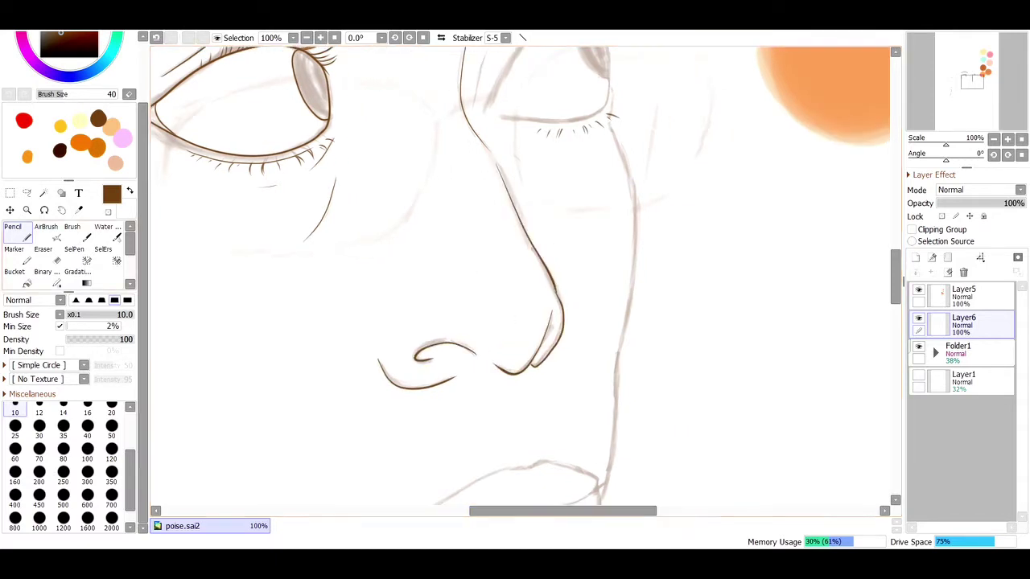
scroll(558, 306, up, 2)
key(e)
key(n)
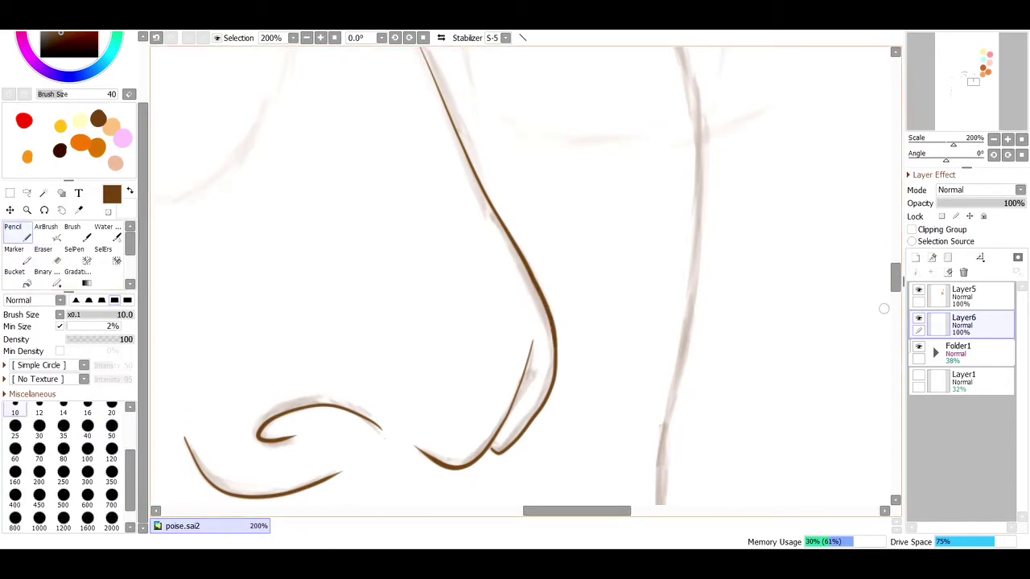
scroll(883, 308, up, 5)
drag(373, 341, 580, 81)
Step: Ink the right eye's upper lid, outer contour and upper lashes
mouse_move(602, 120)
mouse_down()
mouse_move(411, 291)
mouse_move(499, 174)
mouse_move(401, 326)
mouse_move(418, 292)
mouse_up()
key(ctrl+z)
key(ctrl+z)
key(ctrl+z)
mouse_move(398, 336)
mouse_down()
mouse_move(576, 128)
mouse_move(608, 125)
mouse_move(642, 201)
mouse_move(630, 337)
mouse_up()
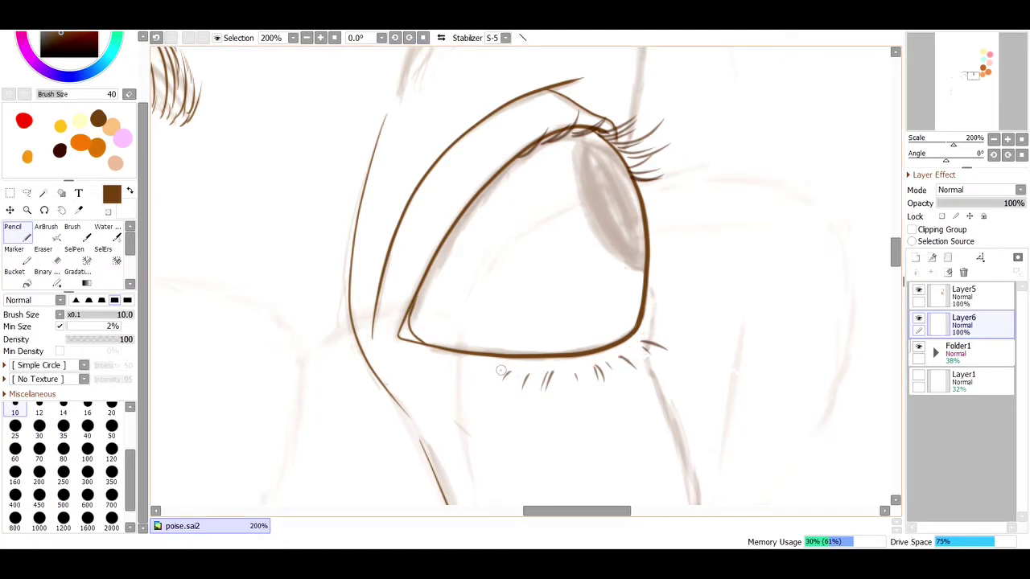
drag(642, 288, 646, 354)
key(ctrl+z)
key(ctrl+z)
key(ctrl+y)
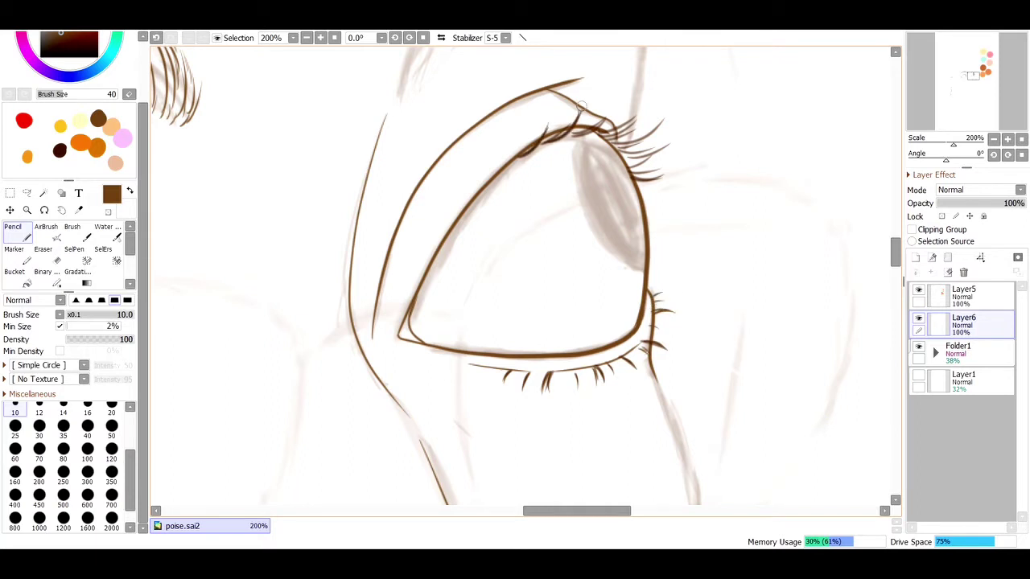
drag(574, 132, 593, 121)
Step: Fade the sketch folder and Layer5 to 40% opacity, keeping Layer1 at full opacity
click(957, 346)
mouse_move(971, 202)
mouse_down()
mouse_move(938, 202)
mouse_move(1023, 203)
mouse_up()
click(964, 375)
click(964, 290)
drag(1014, 203, 972, 202)
click(957, 346)
click(963, 318)
Step: Add a lash at the upper lid's edge and darken the iris
drag(636, 181, 655, 175)
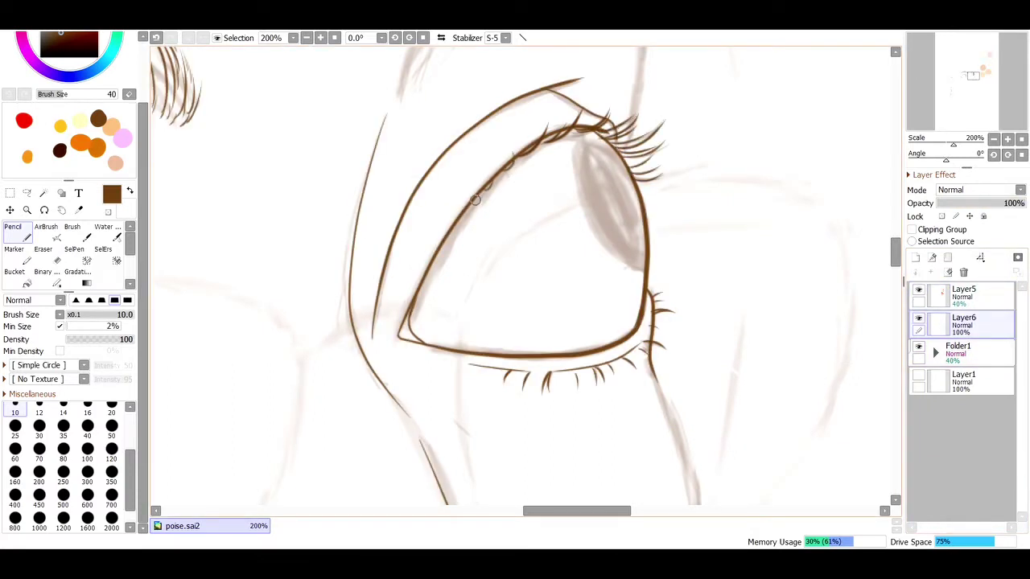
drag(605, 184, 620, 241)
scroll(605, 184, down, 10)
Step: Zoom in on the ear and ink its inner contour and upper fold
key(ctrl+space)
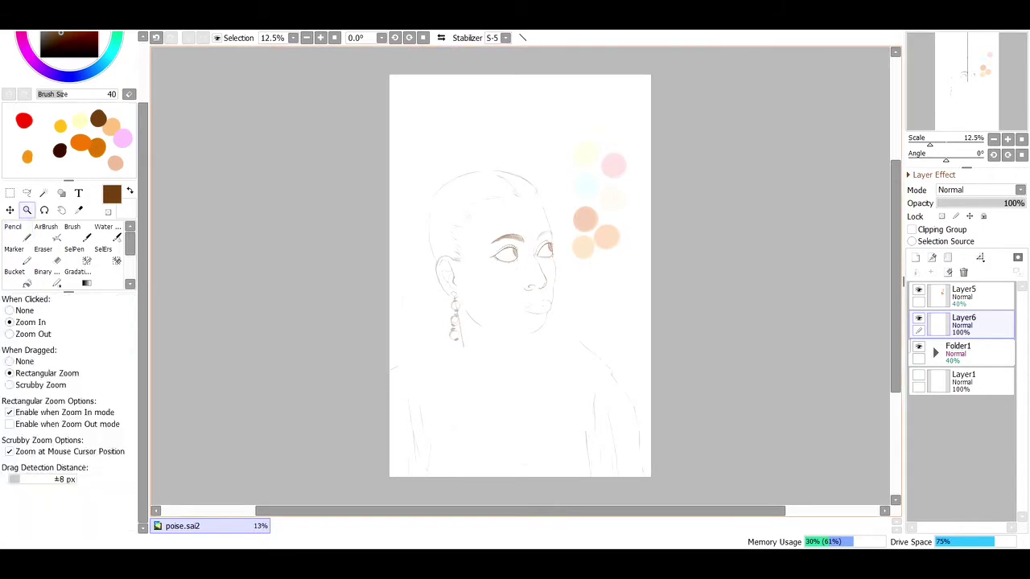
drag(465, 226, 551, 280)
mouse_move(432, 184)
mouse_down()
mouse_move(463, 338)
mouse_move(367, 238)
mouse_up()
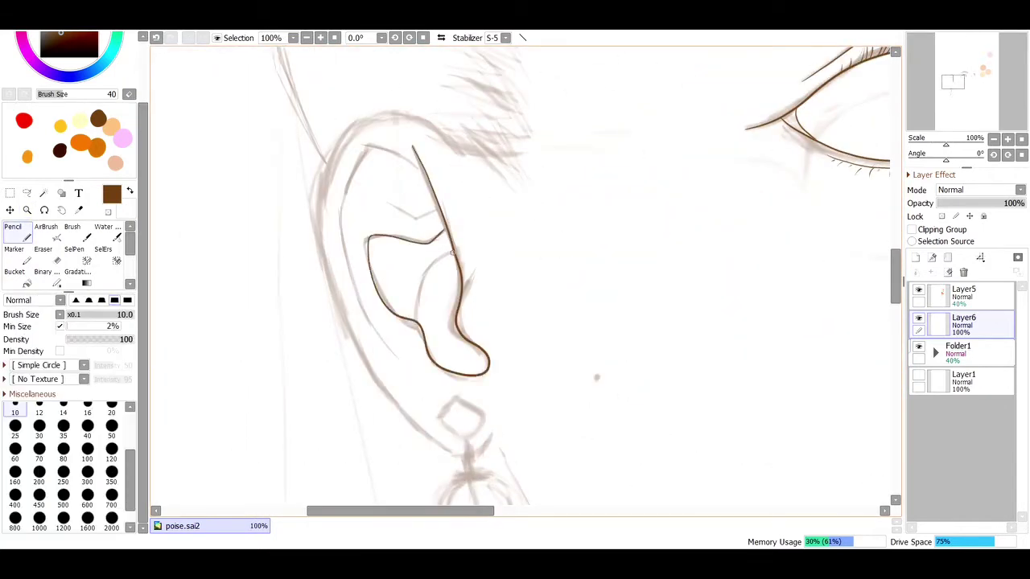
drag(389, 155, 427, 176)
key(ctrl+z)
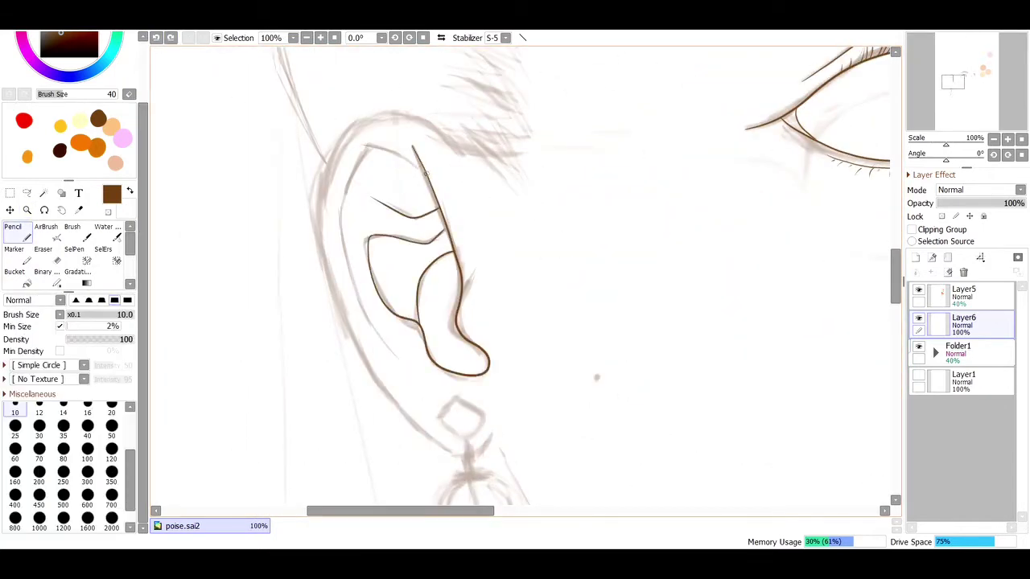
key(ctrl+z)
mouse_move(348, 174)
mouse_down()
mouse_move(428, 136)
mouse_move(425, 146)
mouse_up()
key(ctrl+z)
Step: Rotate the canvas and ink the ear's outer rim plus a line beside the earring
key(End)
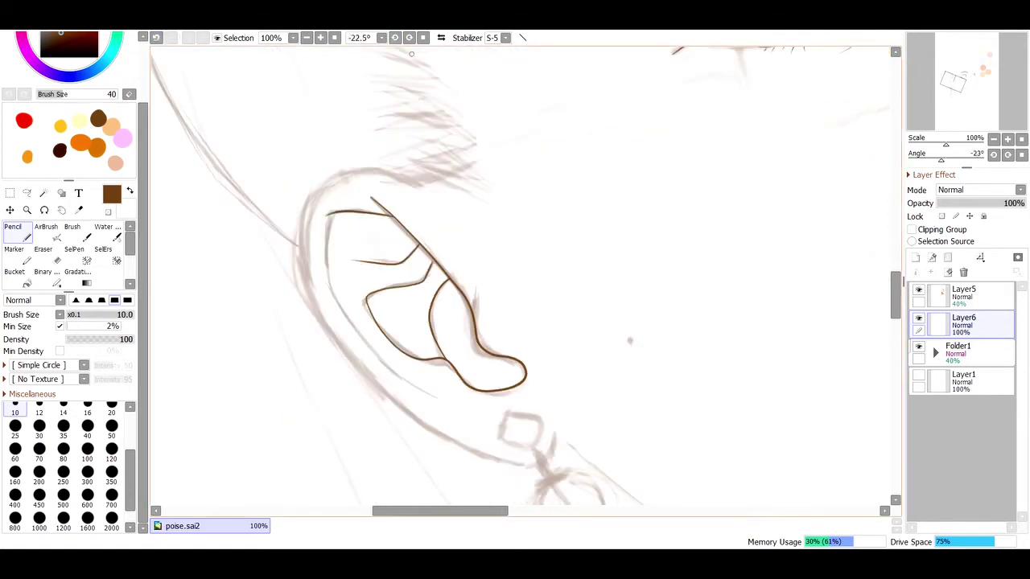
key(End)
mouse_move(432, 98)
mouse_down()
mouse_move(366, 185)
mouse_move(364, 283)
mouse_up()
key(ctrl+z)
key(ctrl+z)
key(ctrl+z)
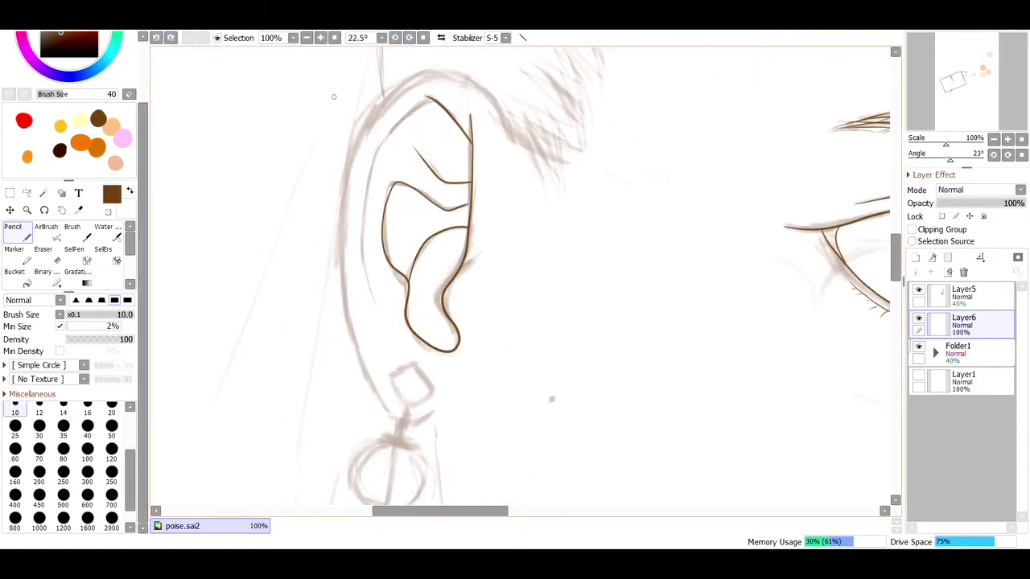
drag(433, 100, 370, 295)
key(ctrl+z)
drag(432, 98, 378, 304)
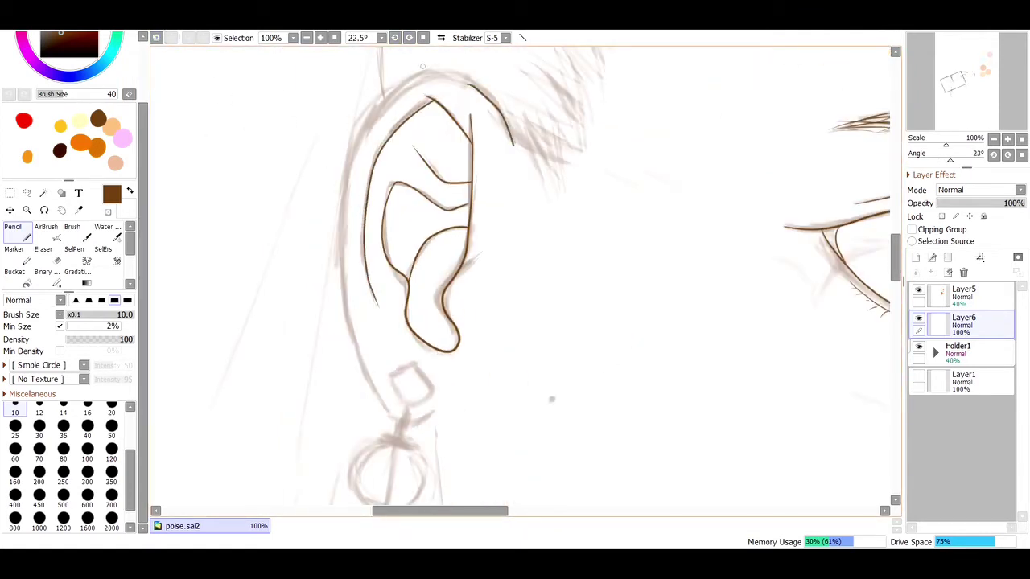
key(ctrl+z)
mouse_move(434, 412)
mouse_down()
mouse_move(378, 402)
mouse_move(470, 72)
mouse_move(513, 147)
mouse_up()
scroll(514, 146, down, 5)
mouse_move(435, 100)
mouse_down()
mouse_move(447, 228)
mouse_move(535, 422)
mouse_up()
Step: Reset the rotation, zoom to the lips, and ink the lower lip line, adjusting it with a transform
key(Home)
click(27, 210)
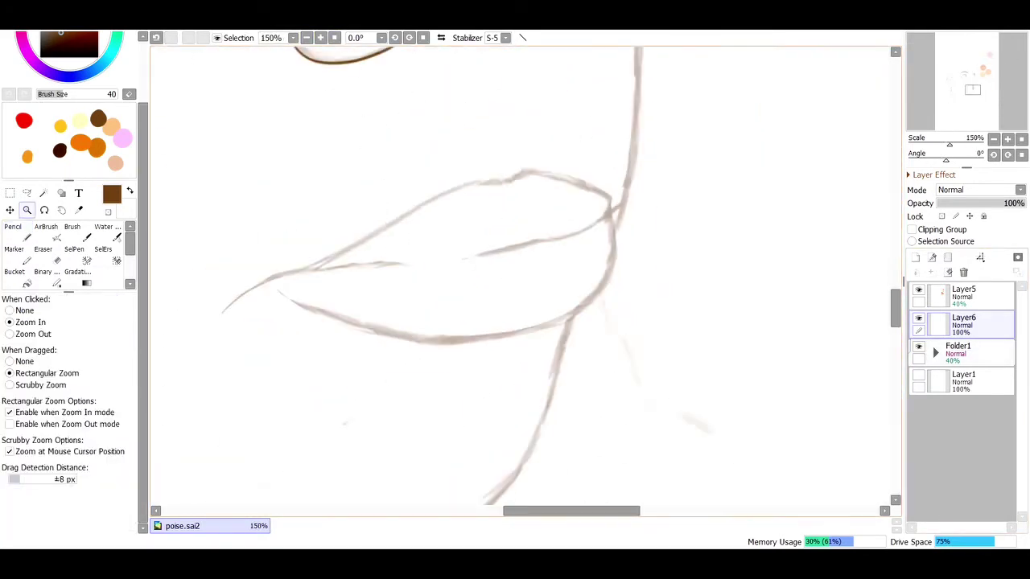
key(n)
mouse_move(222, 312)
mouse_down()
mouse_move(310, 272)
mouse_move(521, 245)
mouse_move(542, 172)
mouse_move(288, 268)
mouse_move(430, 199)
mouse_move(612, 199)
mouse_up()
key(ctrl+z)
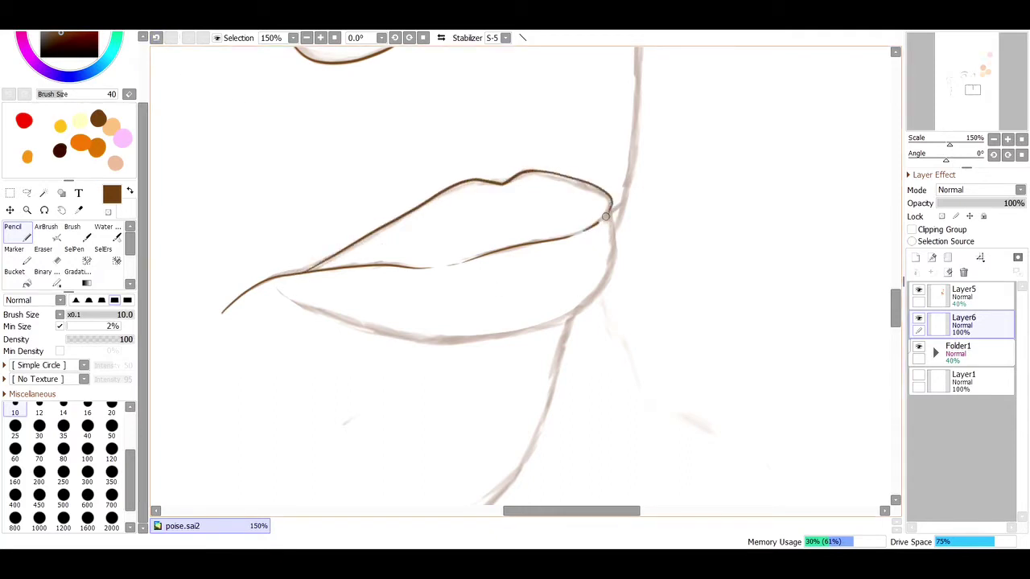
key(ctrl+z)
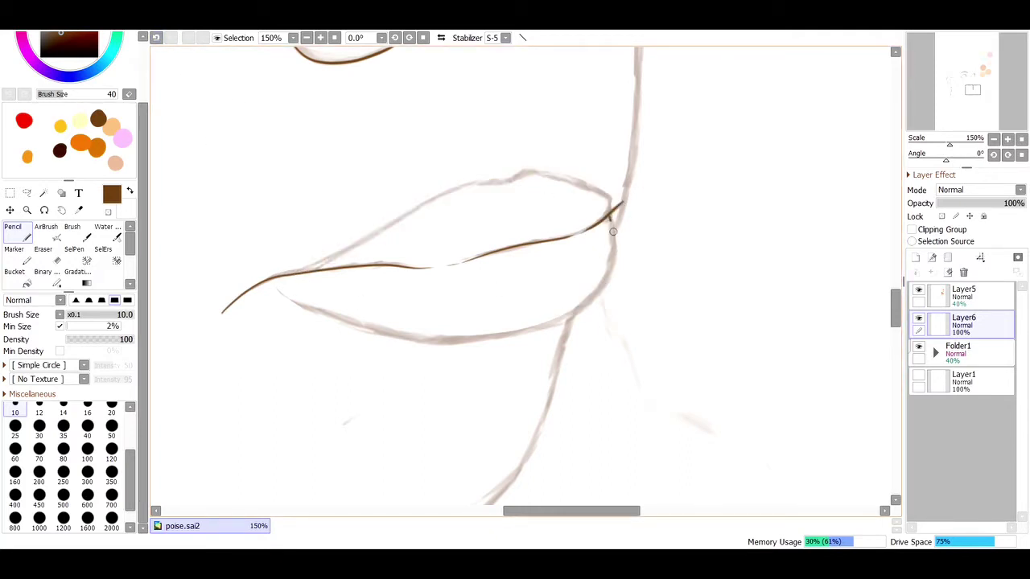
mouse_move(612, 231)
mouse_down()
mouse_move(273, 298)
mouse_move(510, 322)
mouse_move(635, 221)
mouse_up()
key(q)
key(ctrl+t)
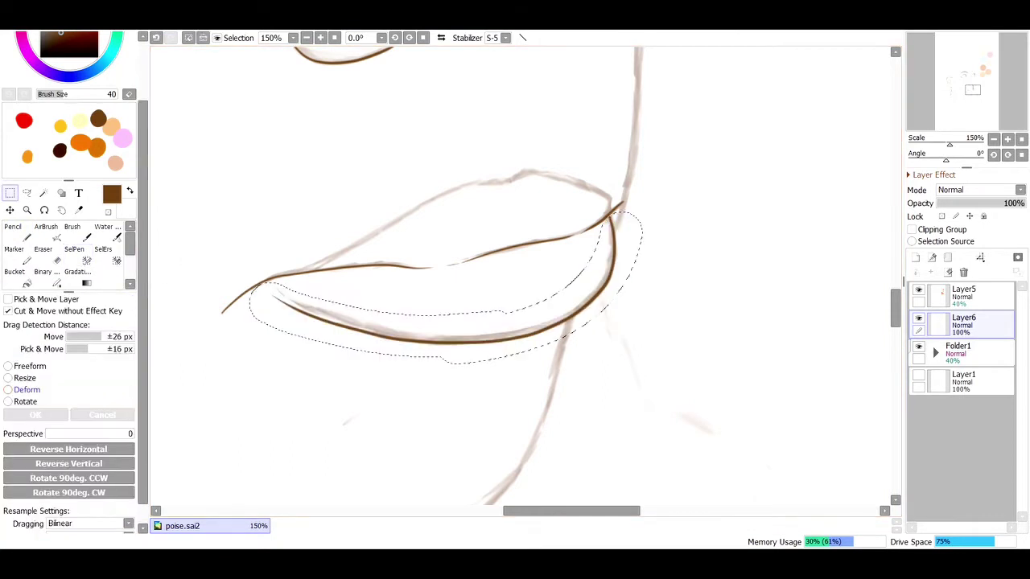
key(Return)
key(ctrl+d)
Step: Ink the upper lip contour from the mouth corner
mouse_move(304, 272)
mouse_down()
mouse_move(475, 183)
mouse_move(616, 207)
mouse_up()
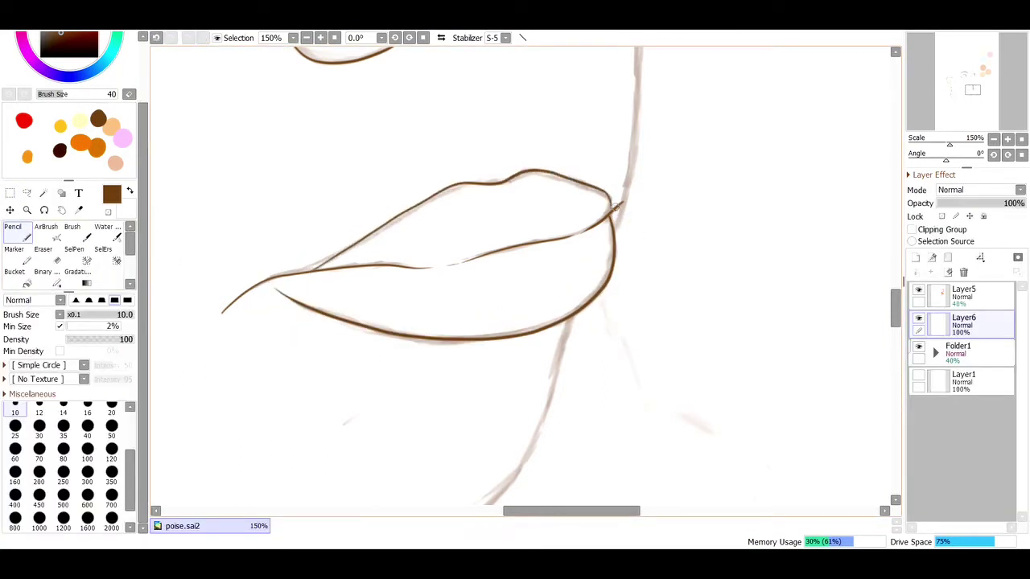
key(ctrl+z)
drag(300, 273, 535, 170)
key(ctrl+z)
drag(485, 360, 350, 422)
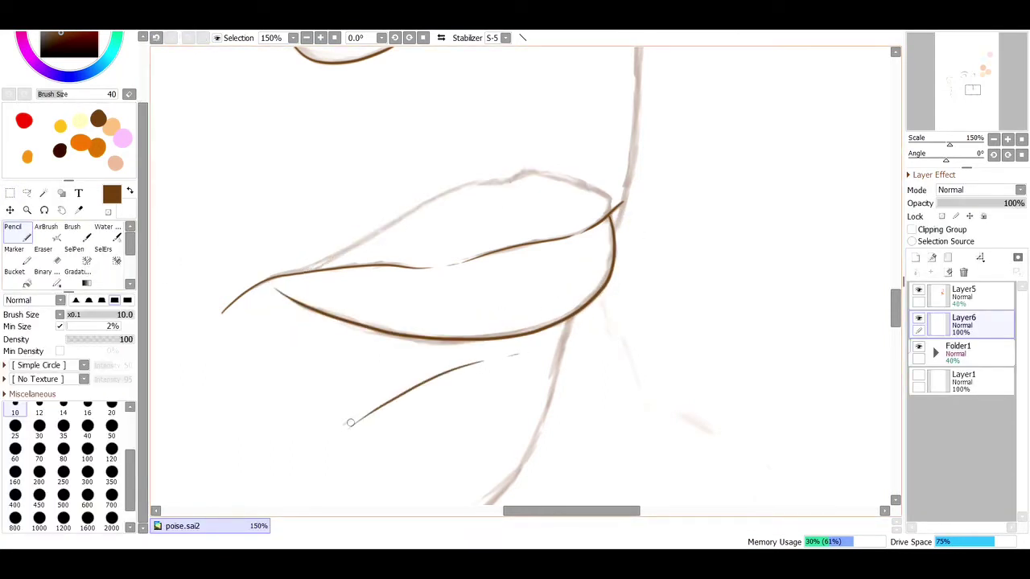
key(ctrl+z)
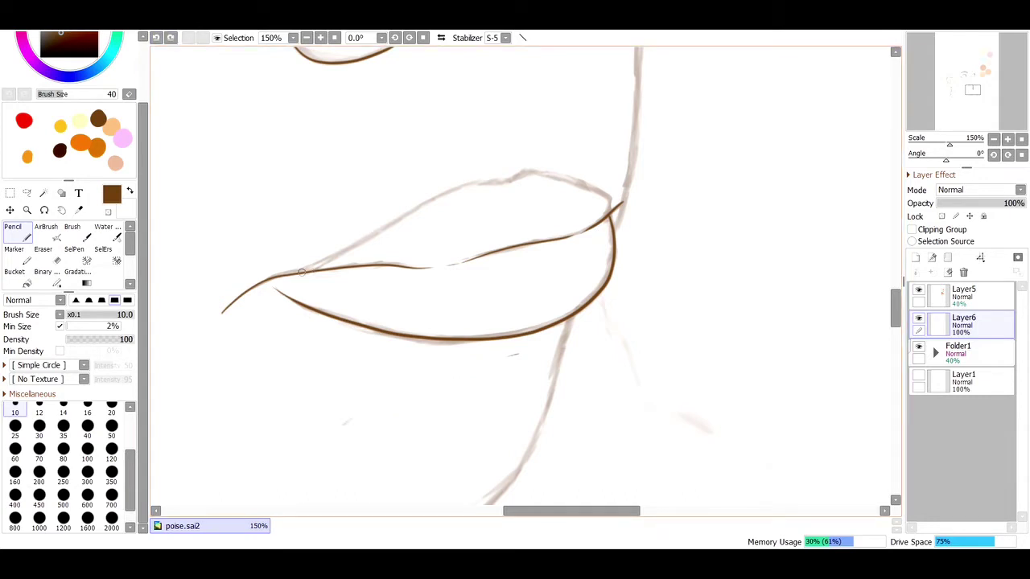
drag(302, 273, 586, 182)
key(ctrl+z)
key(ctrl+y)
Step: Ink the line running along the cheek from the eye to the nose
scroll(347, 425, down, 1)
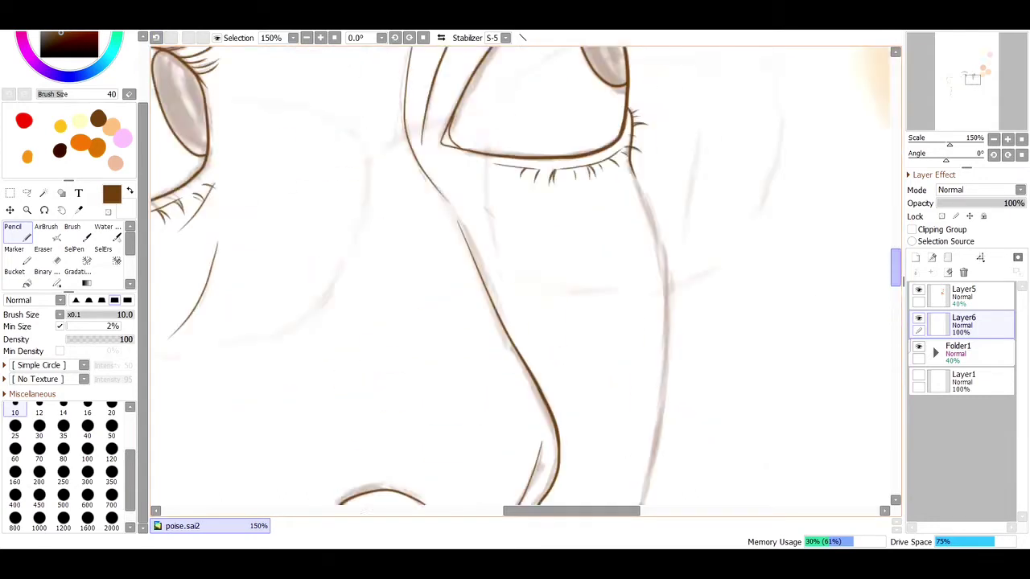
scroll(573, 113, up, 2)
mouse_move(617, 157)
mouse_down()
mouse_move(591, 476)
mouse_move(329, 313)
mouse_move(535, 171)
mouse_move(647, 115)
mouse_up()
key(ctrl+z)
key(ctrl+z)
mouse_move(334, 309)
mouse_down()
mouse_move(553, 161)
mouse_move(647, 115)
mouse_move(364, 270)
mouse_move(636, 107)
mouse_up()
key(ctrl+z)
Step: Ink the jaw line below the lips running down toward the neck
key(ctrl+z)
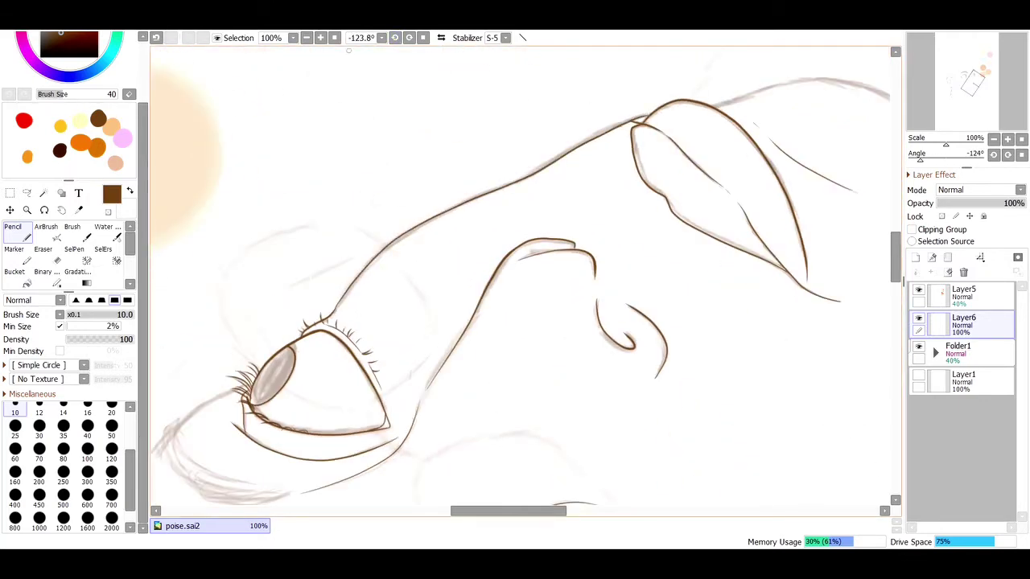
key(ctrl+0)
key(z)
drag(493, 288, 587, 348)
key(n)
mouse_move(625, 180)
mouse_down()
mouse_move(556, 322)
mouse_move(383, 372)
mouse_move(373, 386)
mouse_move(617, 198)
mouse_move(444, 368)
mouse_up()
key(ctrl+z)
key(ctrl+z)
key(z)
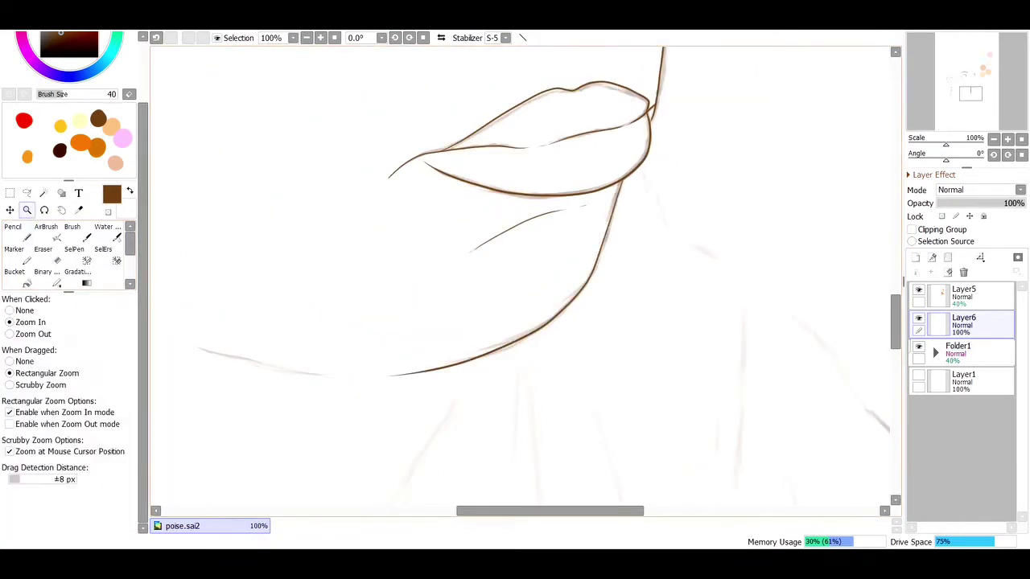
drag(507, 149, 695, 266)
key(n)
drag(620, 222, 712, 286)
key(ctrl+0)
Step: Zoom in on the eyes and redraw the nose line, then undo it
key(z)
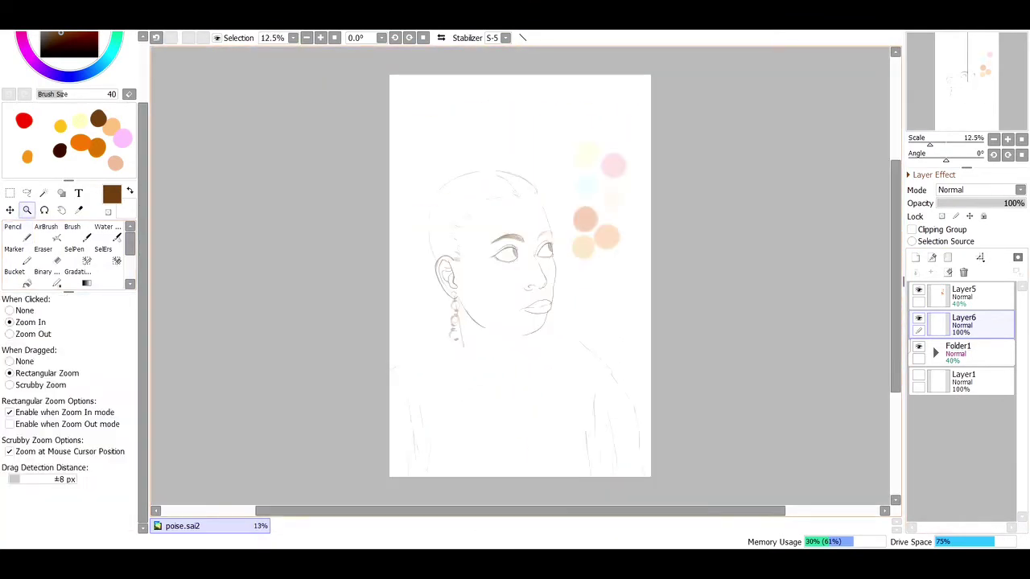
drag(474, 165, 599, 241)
key(n)
key(ctrl+z)
mouse_move(471, 98)
mouse_down()
mouse_move(543, 282)
mouse_move(537, 259)
mouse_up()
key(ctrl+z)
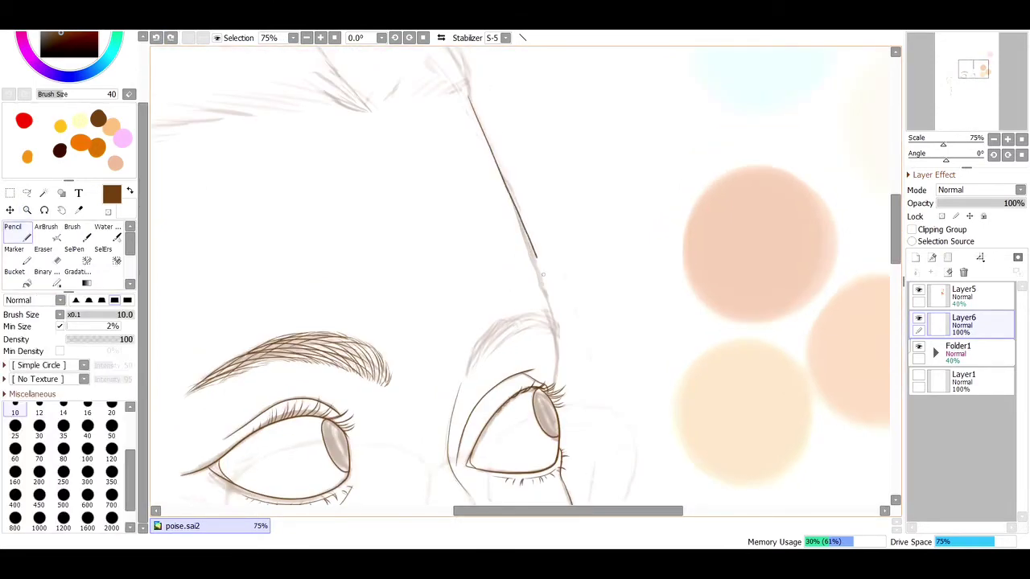
key(Delete)
key(Delete)
key(Delete)
key(Delete)
key(Delete)
Step: Retry a stroke along the nose, undo it, and reset to the whole upright page
key(Page_Up)
mouse_move(640, 158)
mouse_down()
mouse_move(364, 368)
mouse_move(553, 185)
mouse_move(296, 430)
mouse_up()
key(ctrl+z)
key(ctrl+z)
mouse_move(639, 156)
mouse_down()
mouse_move(357, 369)
mouse_move(306, 431)
mouse_move(309, 423)
mouse_up()
key(ctrl+z)
key(ctrl+0)
Step: Sample the brown lineart colour, select Layer6, and thin the pencil to size 7
key(z)
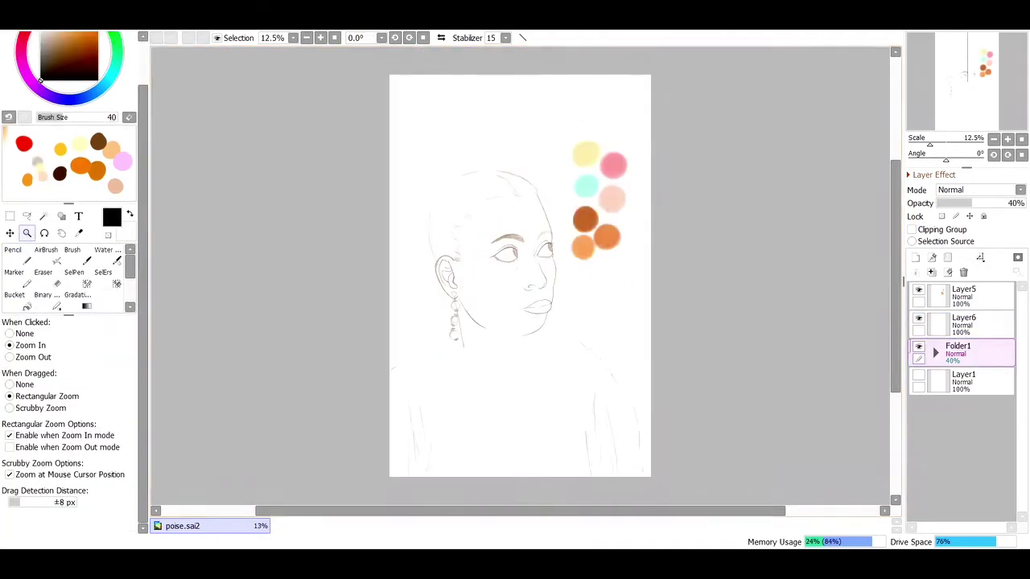
drag(492, 217, 584, 274)
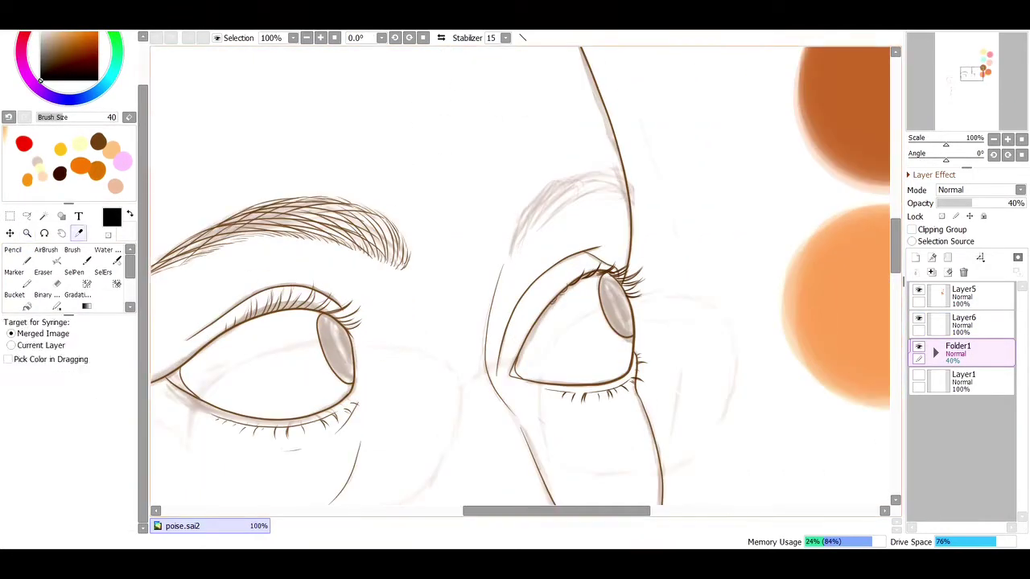
alt+click(386, 242)
click(962, 325)
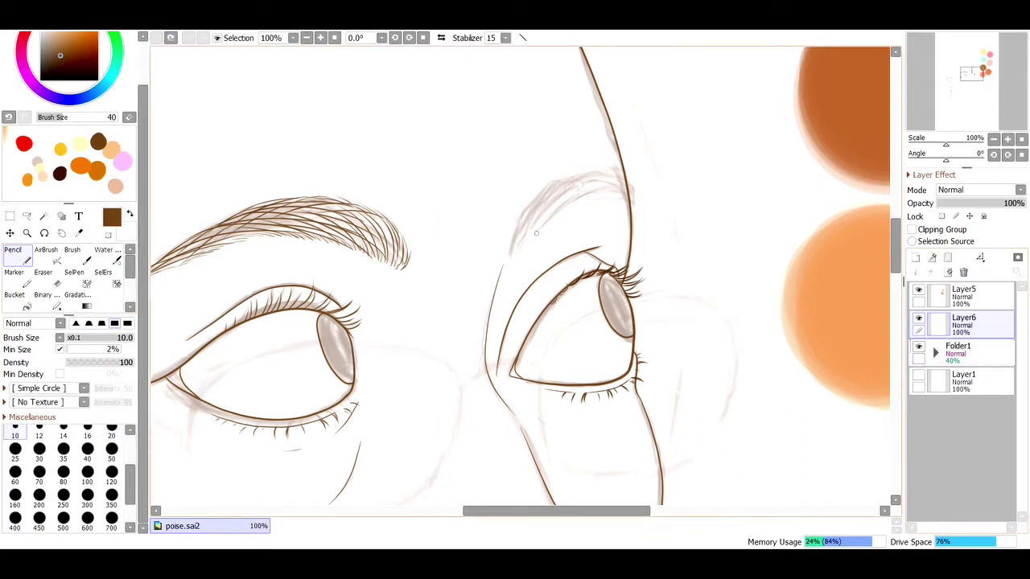
key(bracketleft)
key(bracketleft)
key(bracketleft)
key(bracketleft)
key(bracketleft)
key(bracketleft)
key(bracketleft)
Step: Draw fine brown hairs filling the second eyebrow
drag(528, 234, 567, 200)
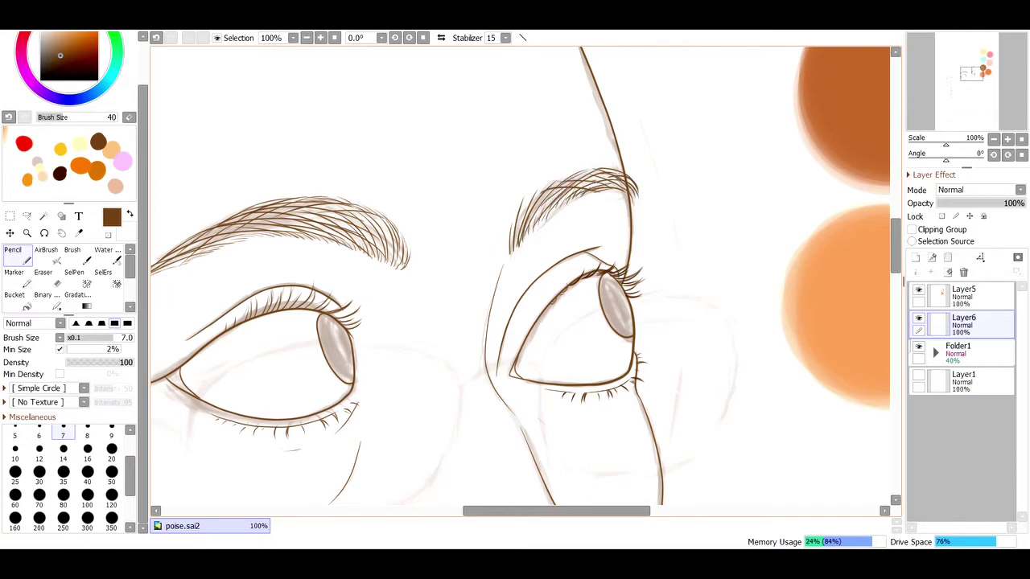
key(ctrl+0)
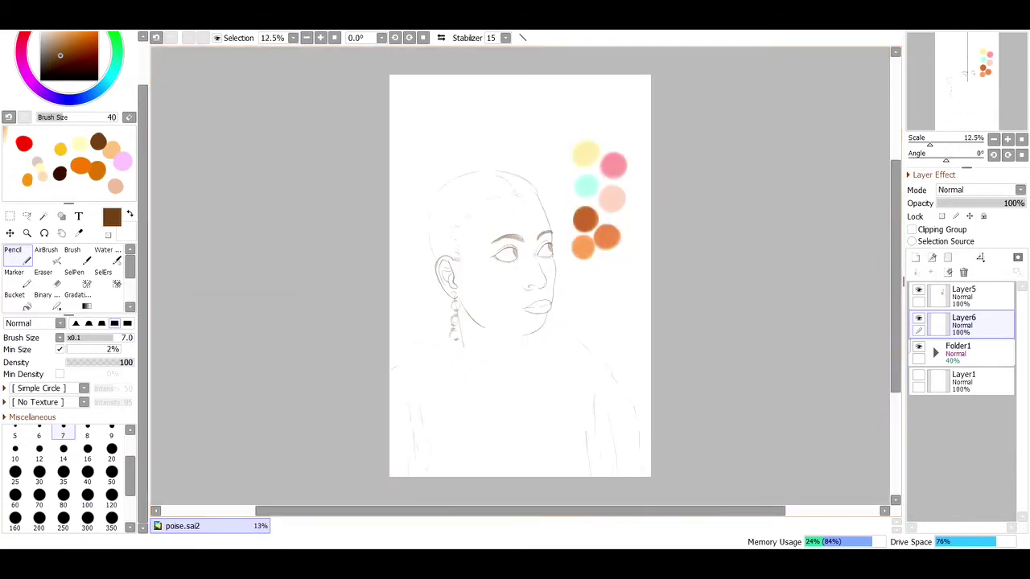
click(530, 225)
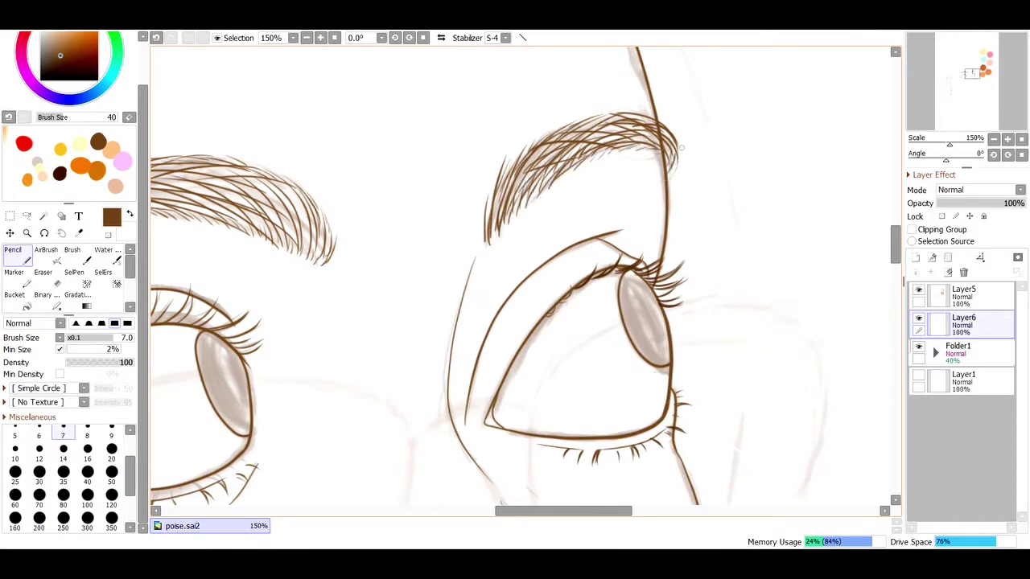
key(ctrl+0)
click(606, 189)
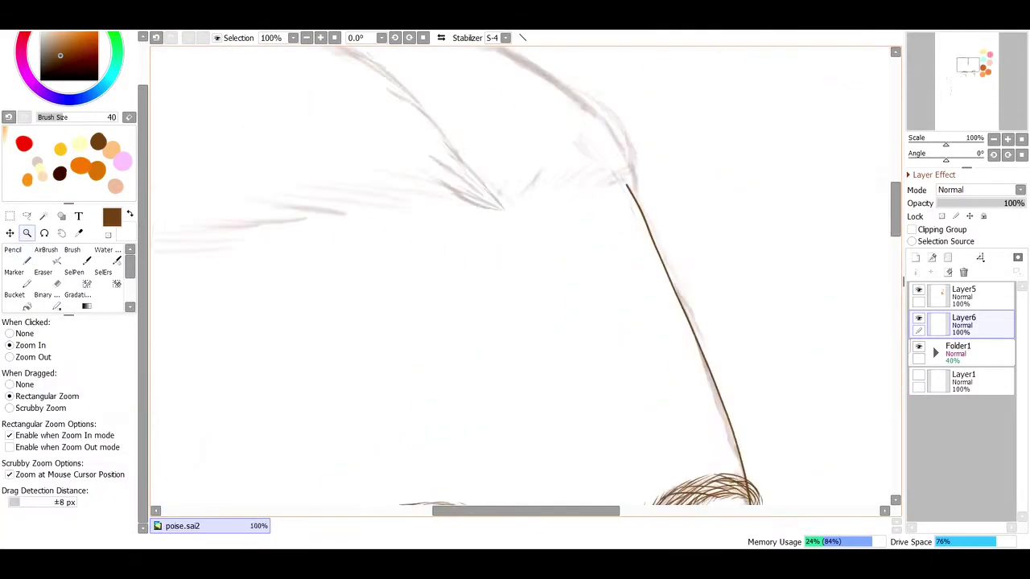
click(606, 188)
Step: Draw brown hair strands near the hair tips, redoing misplaced ones
mouse_move(550, 224)
mouse_down()
mouse_move(690, 158)
mouse_move(676, 182)
mouse_up()
key(ctrl+z)
key(ctrl+z)
mouse_move(603, 217)
mouse_down()
mouse_move(688, 163)
mouse_move(678, 164)
mouse_up()
mouse_move(653, 198)
mouse_down()
mouse_move(879, 171)
mouse_move(562, 171)
mouse_up()
Step: Add long hair strands running right and a curve from the left strand tip
key(ctrl+z)
drag(335, 199, 619, 165)
drag(434, 197, 701, 180)
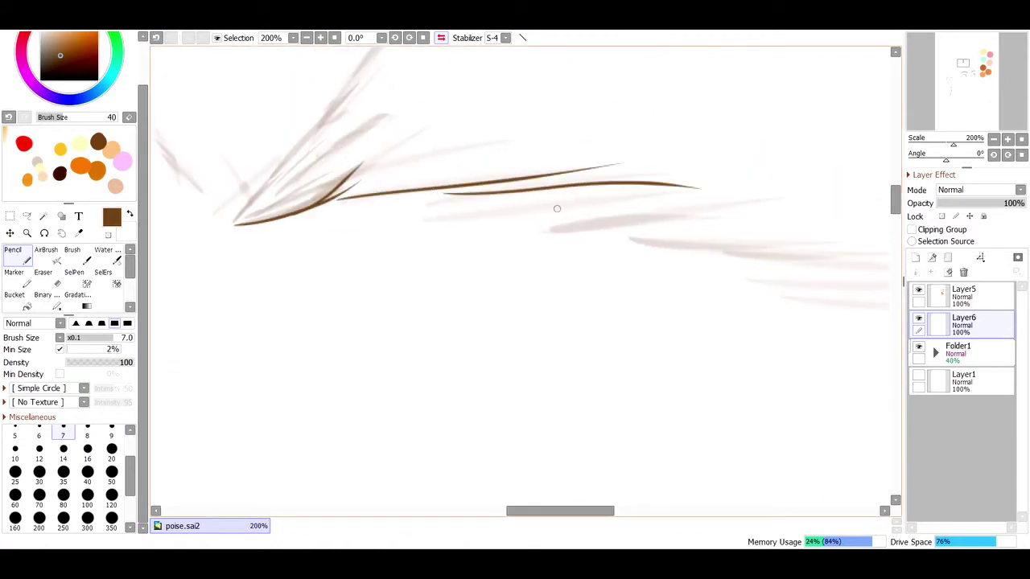
key(ctrl+z)
drag(440, 189, 701, 173)
drag(454, 205, 748, 188)
key(ctrl+z)
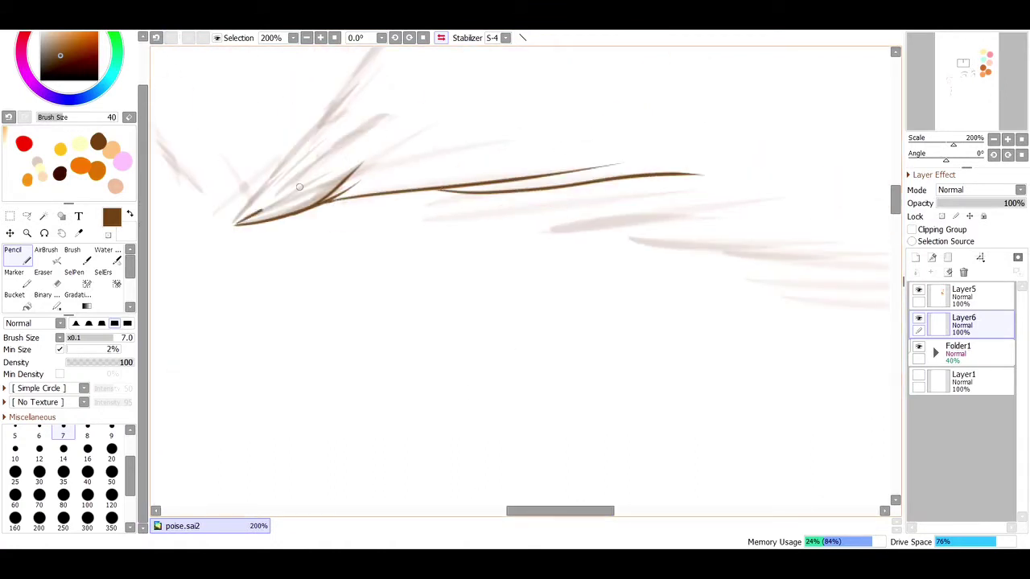
drag(235, 224, 385, 117)
drag(476, 193, 752, 182)
mouse_move(600, 217)
mouse_down()
mouse_move(809, 199)
mouse_move(776, 181)
mouse_up()
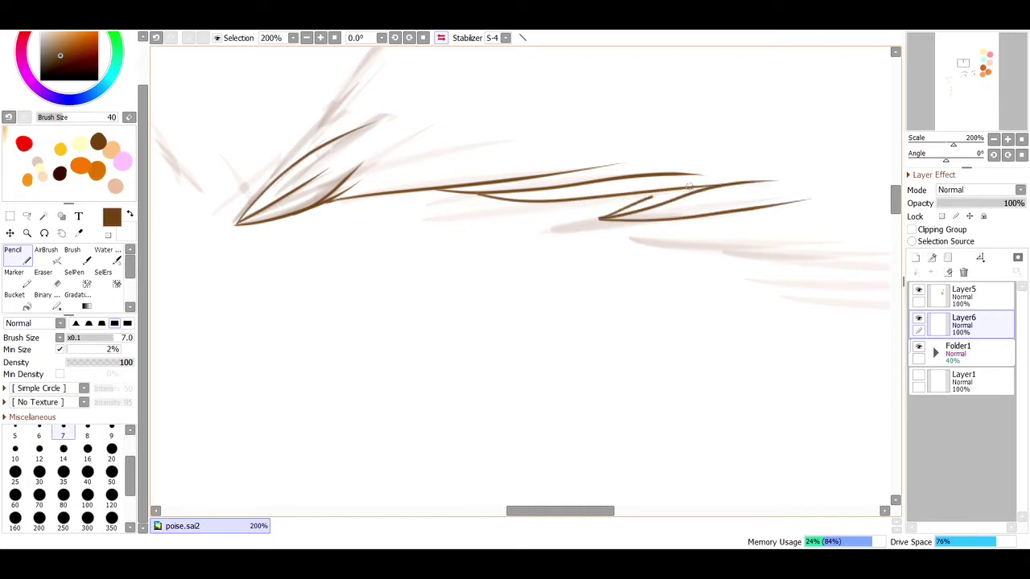
Step: Ink hair strands along the forehead hairline, two meeting in a point
scroll(688, 187, right, 5)
scroll(514, 274, down, 5)
click(26, 233)
click(482, 195)
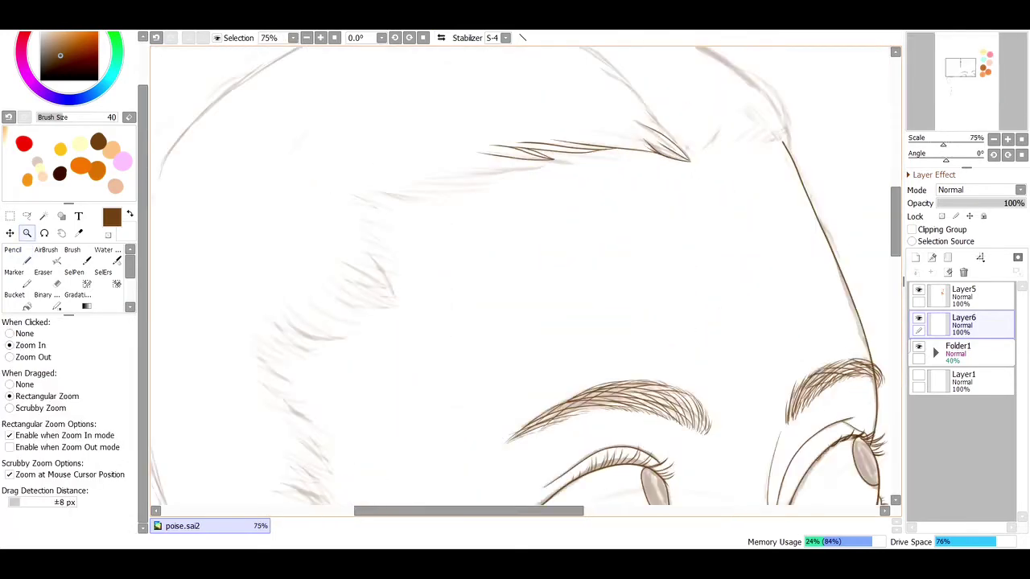
click(529, 169)
key(n)
drag(362, 173, 573, 159)
key(ctrl+z)
drag(313, 172, 573, 159)
drag(269, 172, 483, 169)
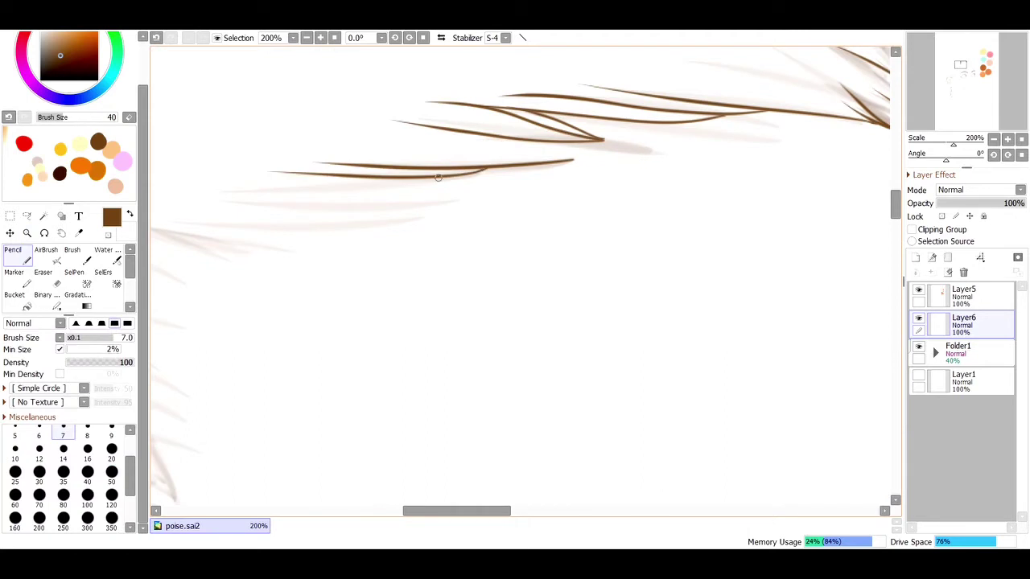
mouse_move(178, 188)
mouse_down()
mouse_move(458, 200)
mouse_move(152, 217)
mouse_up()
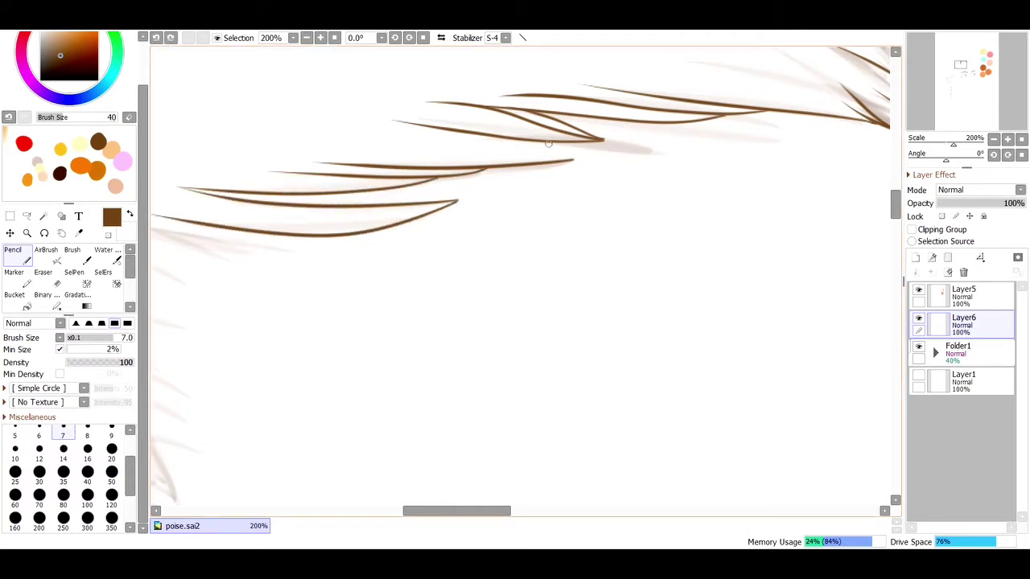
drag(538, 150, 869, 151)
Step: Draw a pointed pair of strands toward the lower left with strands beneath it
mouse_move(428, 229)
mouse_down()
mouse_move(624, 240)
mouse_move(533, 245)
mouse_up()
drag(374, 230, 502, 281)
drag(503, 281, 456, 268)
drag(362, 247, 457, 270)
mouse_move(412, 267)
mouse_down()
mouse_move(499, 328)
mouse_move(332, 285)
mouse_up()
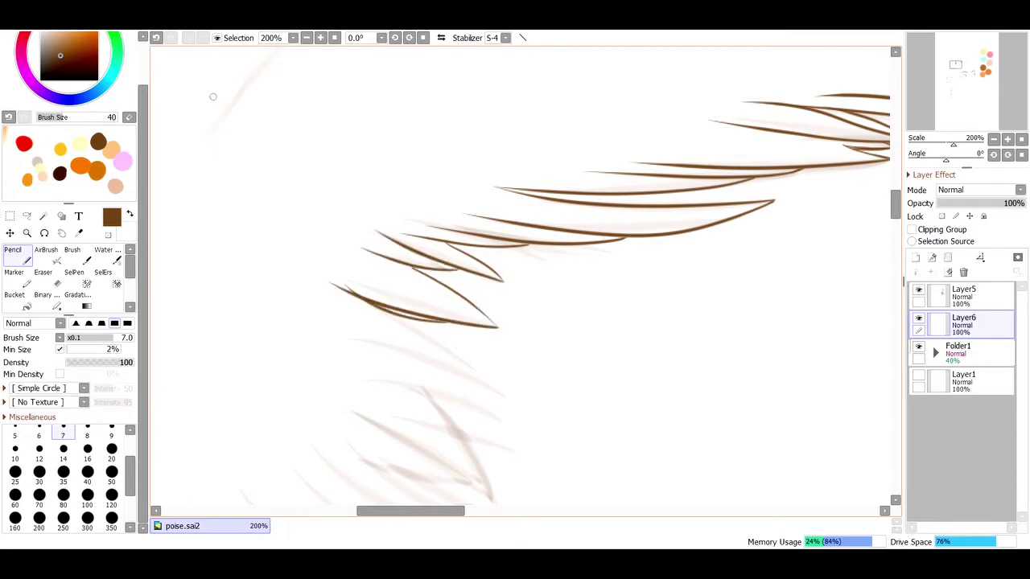
key(ctrl+z)
mouse_move(434, 312)
mouse_down()
mouse_move(283, 243)
mouse_move(325, 275)
mouse_up()
key(ctrl+z)
drag(479, 375, 282, 272)
key(ctrl+minus)
key(ctrl+minus)
key(ctrl+minus)
key(ctrl+minus)
key(ctrl+plus)
key(ctrl+plus)
key(ctrl+plus)
key(ctrl+plus)
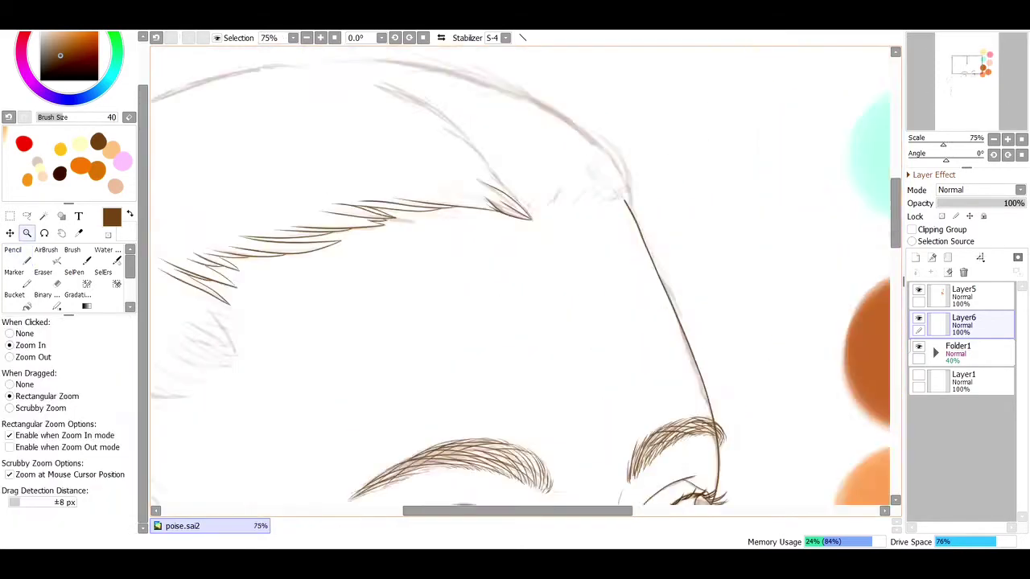
Step: Add curved hair strands near and right of the pointed tip
drag(463, 201, 455, 280)
drag(543, 175, 465, 259)
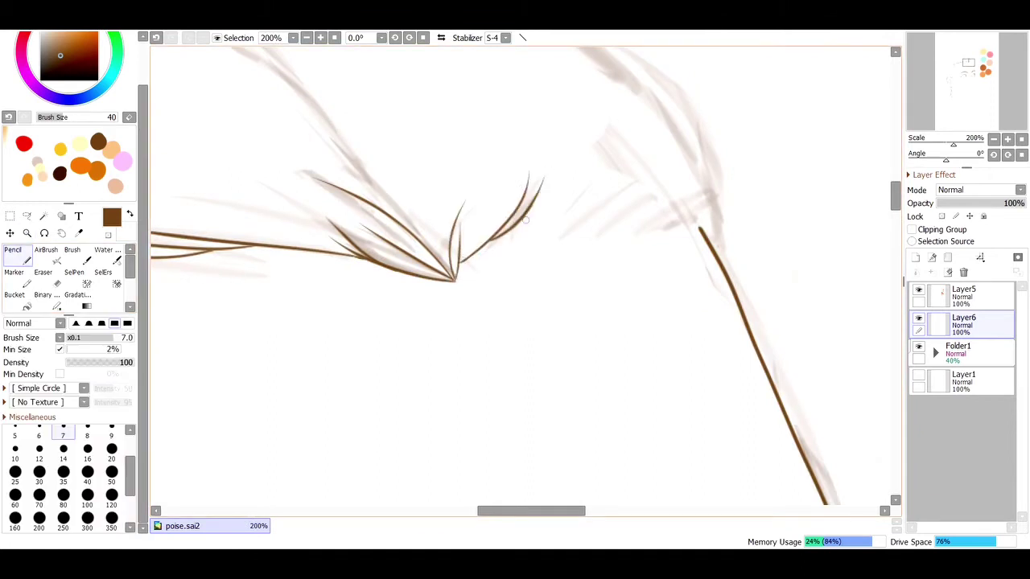
drag(610, 172, 568, 235)
mouse_move(596, 166)
mouse_down()
mouse_move(559, 239)
mouse_move(545, 236)
mouse_up()
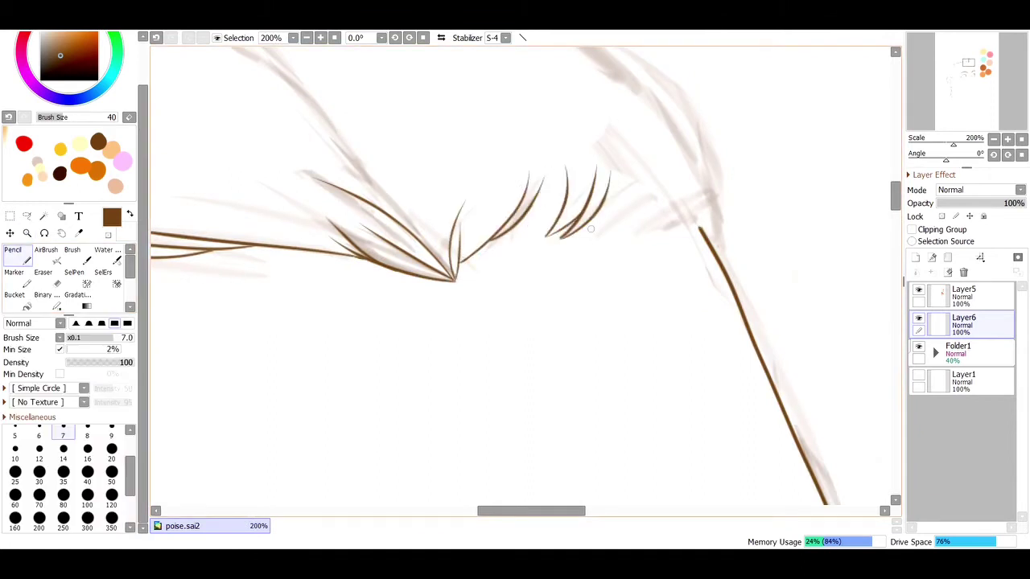
drag(565, 159, 521, 229)
key(ctrl+z)
drag(563, 161, 521, 227)
key(ctrl+z)
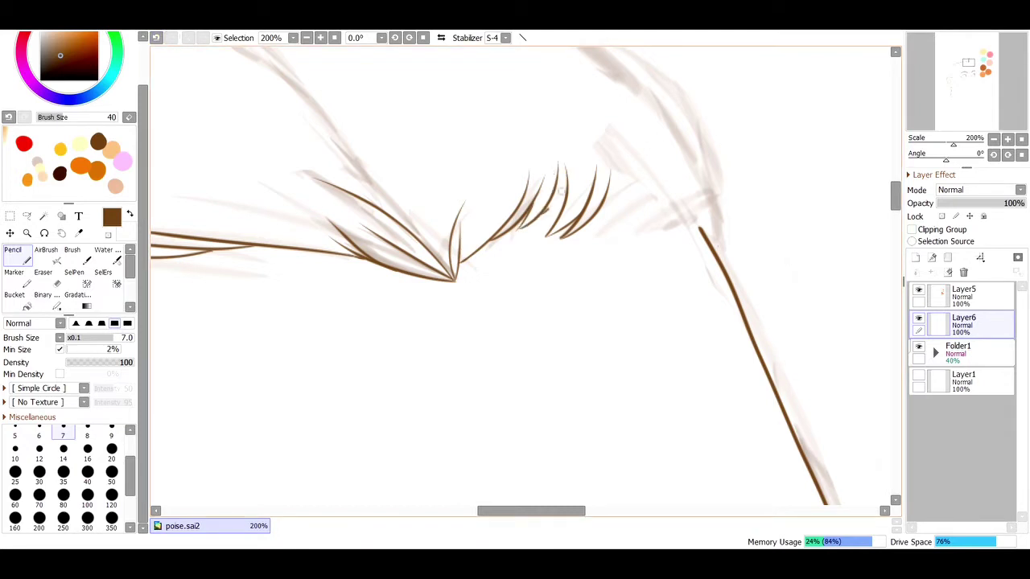
key(e)
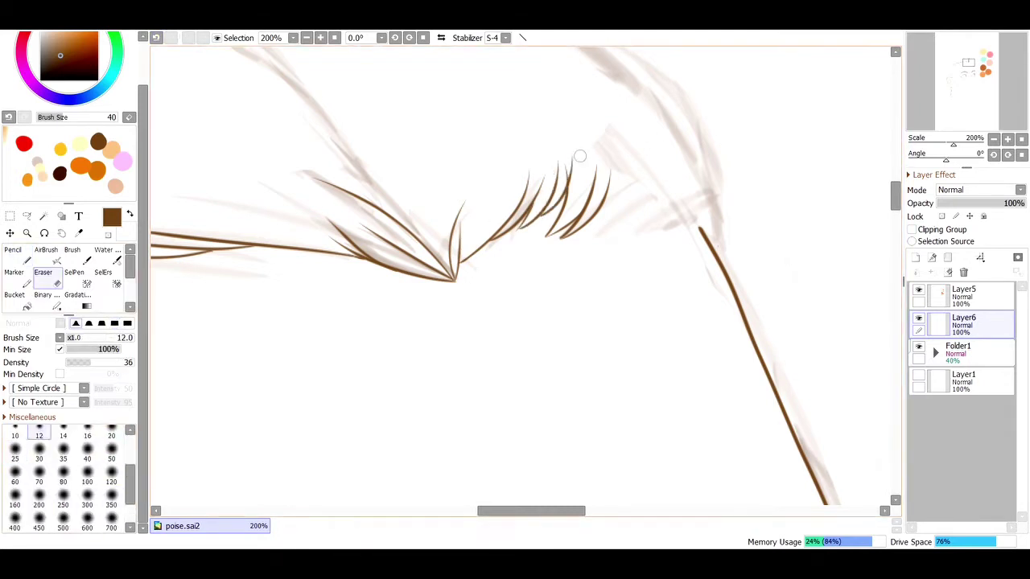
key(n)
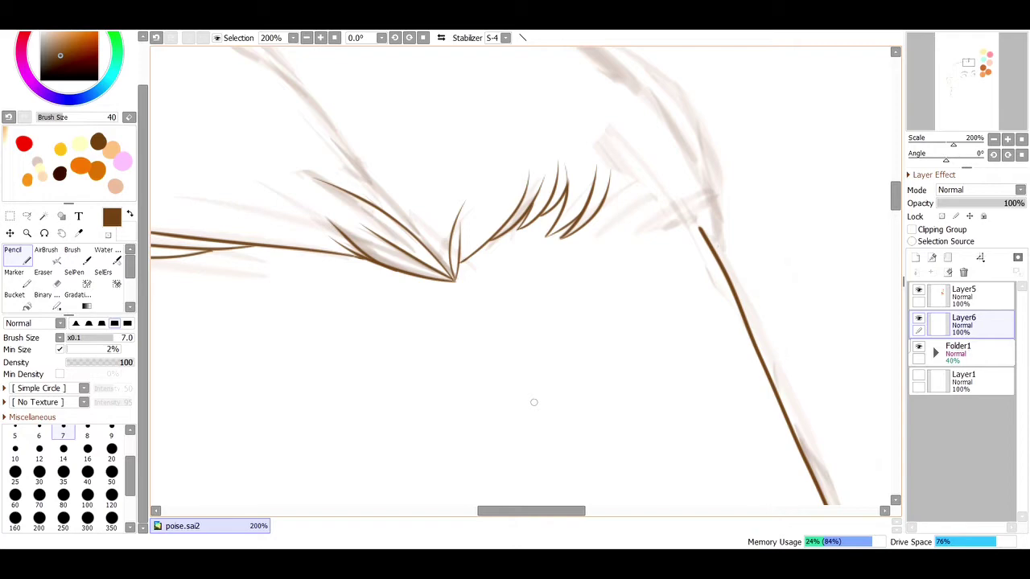
Step: Flip the canvas horizontally and zoom in to 150% on the side hair
key(Home)
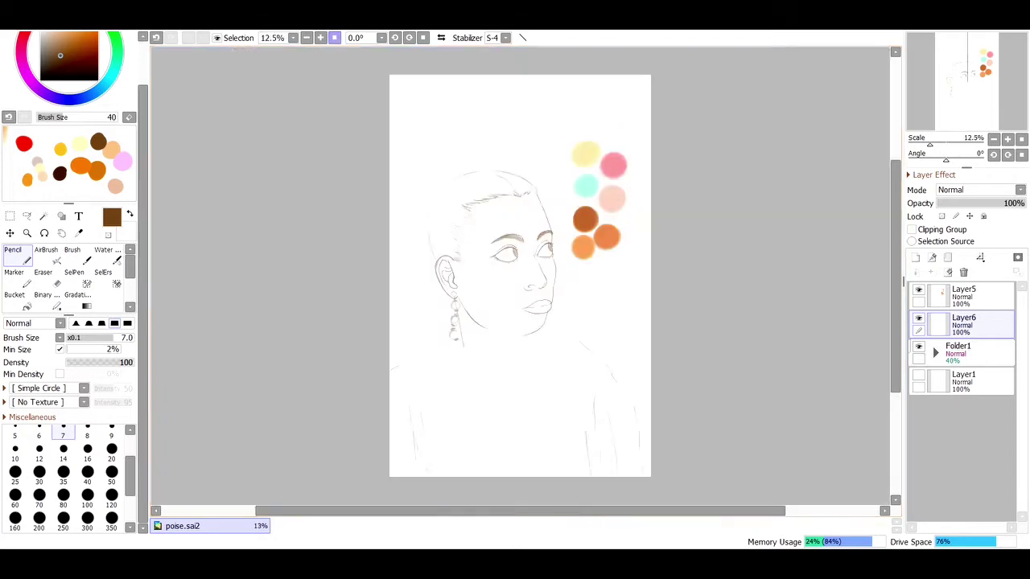
key(h)
click(26, 233)
click(599, 294)
key(n)
drag(419, 243, 451, 213)
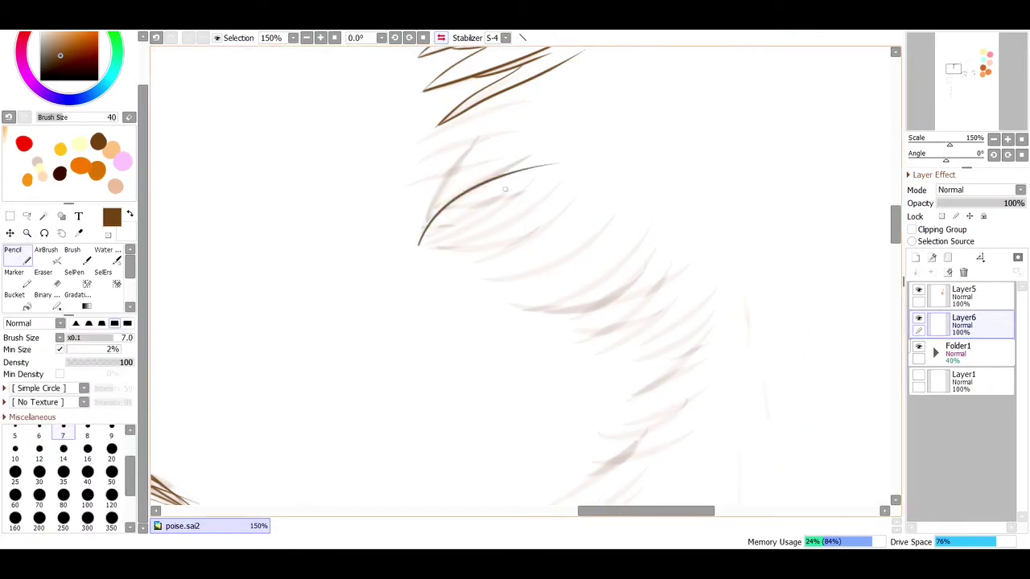
key(ctrl+z)
Step: Ink a V-shaped strand, a long curved strand, and strands beneath them
mouse_move(417, 243)
mouse_down()
mouse_move(540, 157)
mouse_move(473, 233)
mouse_move(563, 177)
mouse_up()
drag(442, 247, 518, 242)
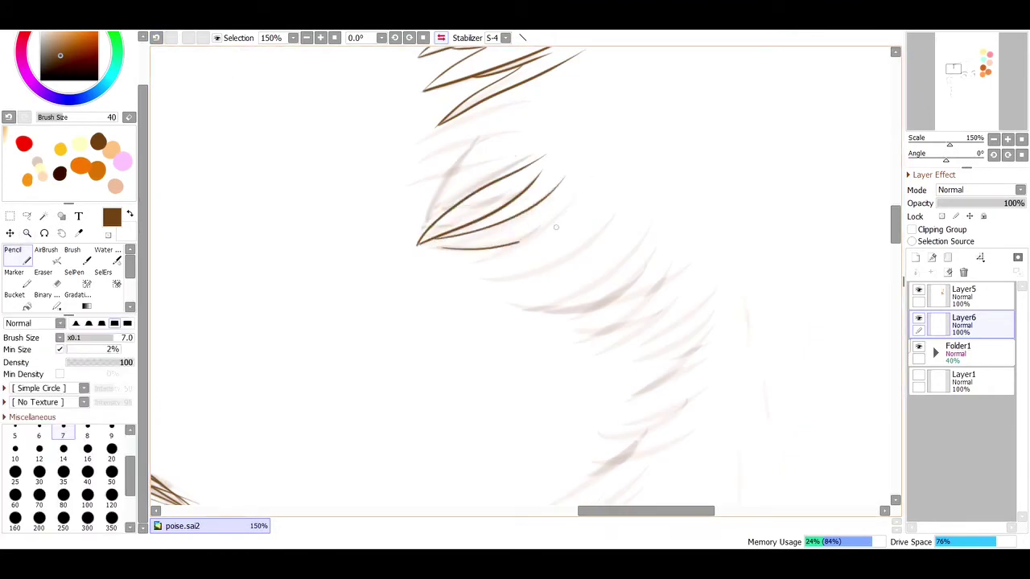
mouse_move(470, 264)
mouse_down()
mouse_move(630, 214)
mouse_move(628, 244)
mouse_up()
key(ctrl+z)
mouse_move(508, 305)
mouse_down()
mouse_move(653, 227)
mouse_move(645, 229)
mouse_move(658, 246)
mouse_up()
drag(581, 282, 633, 234)
key(ctrl+z)
key(e)
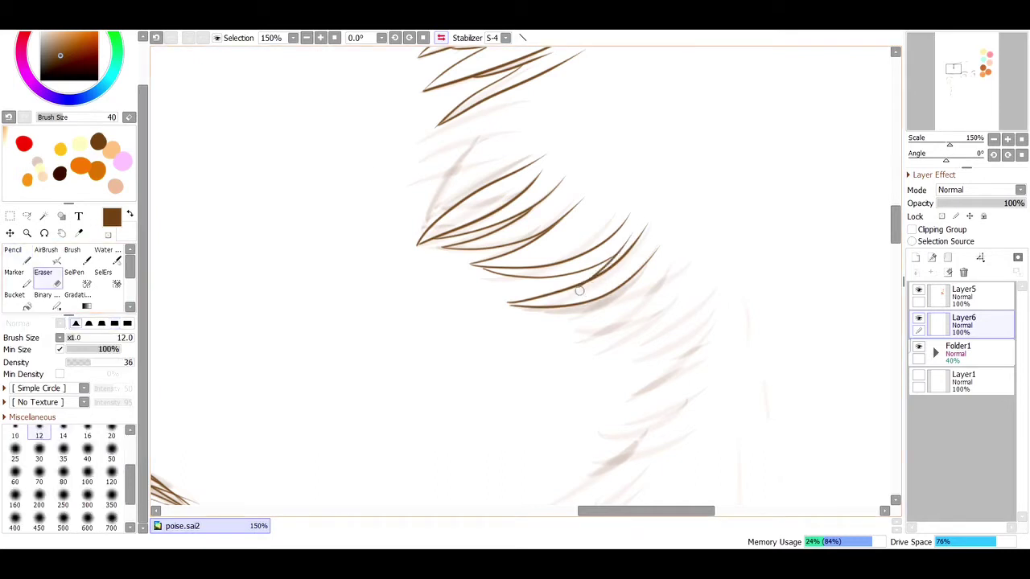
key(n)
Step: Ink a series of fine brown strands along the lower edge of the hair
scroll(603, 274, up, 4)
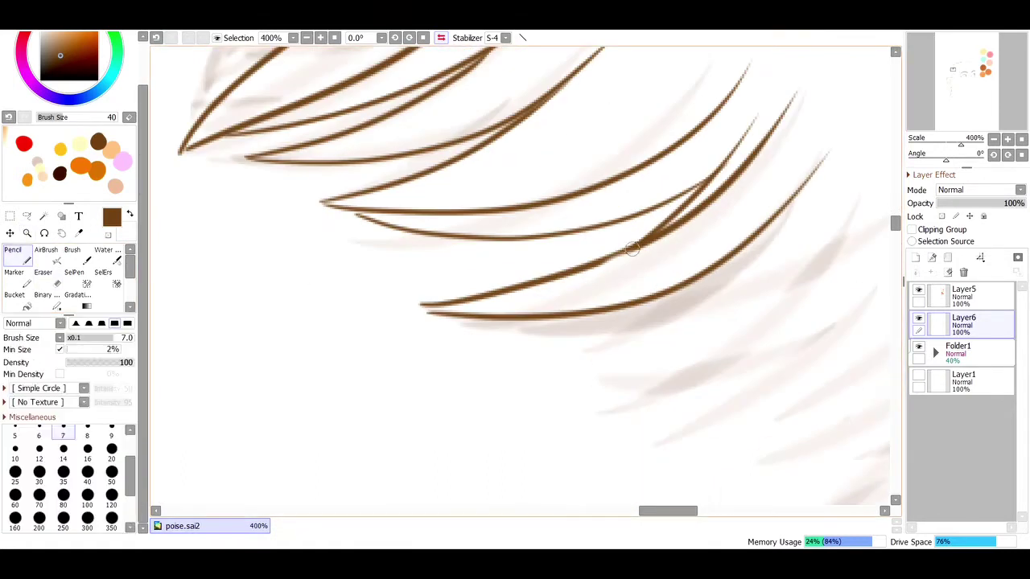
scroll(659, 183, down, 1)
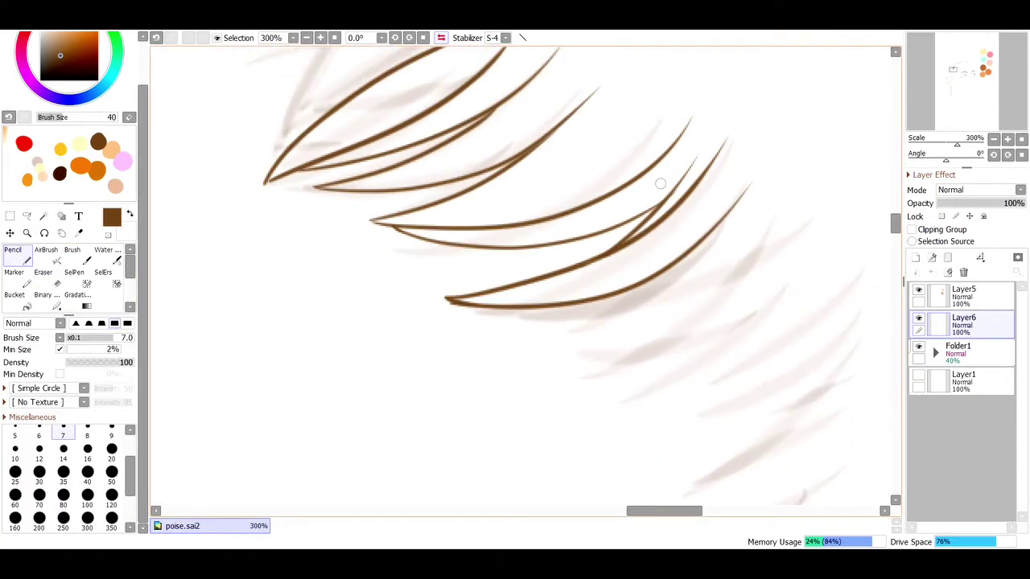
drag(551, 311, 774, 220)
key(ctrl+z)
drag(503, 309, 790, 206)
drag(603, 363, 746, 236)
drag(602, 364, 699, 329)
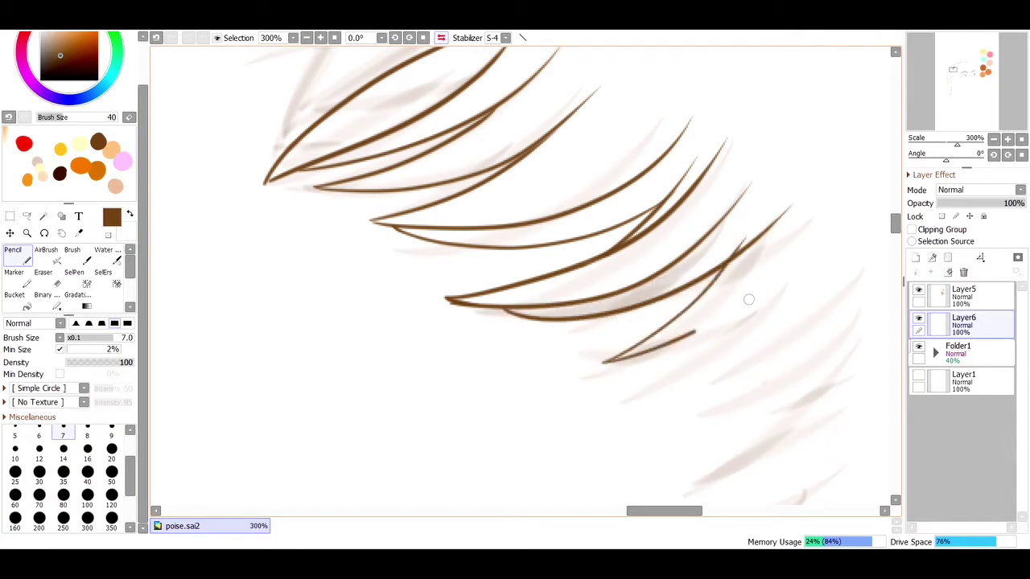
drag(644, 354, 784, 265)
drag(725, 347, 816, 289)
drag(659, 399, 846, 291)
mouse_move(748, 388)
mouse_down()
mouse_move(880, 328)
mouse_move(881, 344)
mouse_up()
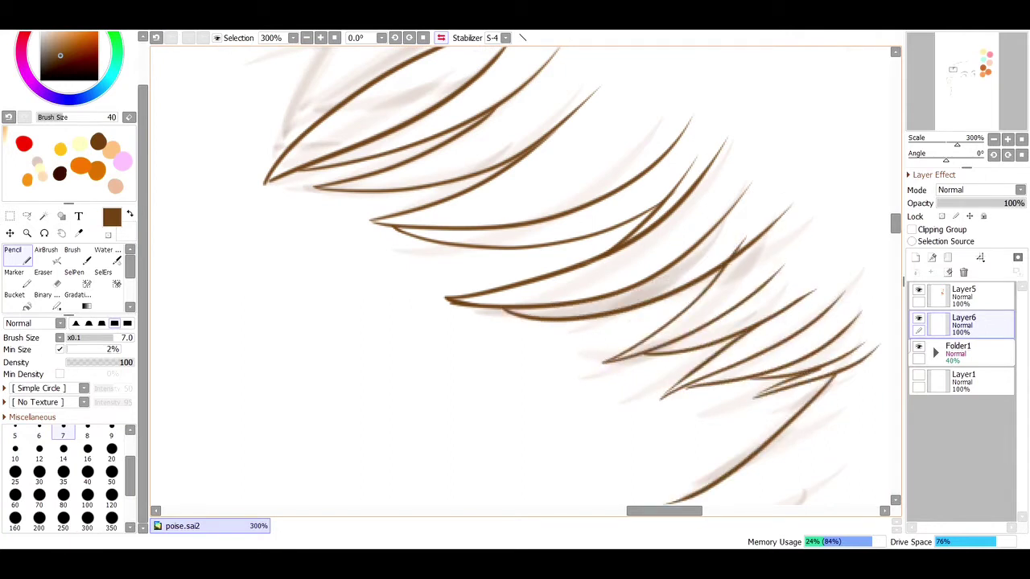
scroll(836, 206, down, 3)
Step: Ink long hair strands fanning down from the right side of the hair
drag(859, 194, 772, 245)
key(ctrl+z)
drag(889, 175, 775, 245)
drag(881, 214, 696, 314)
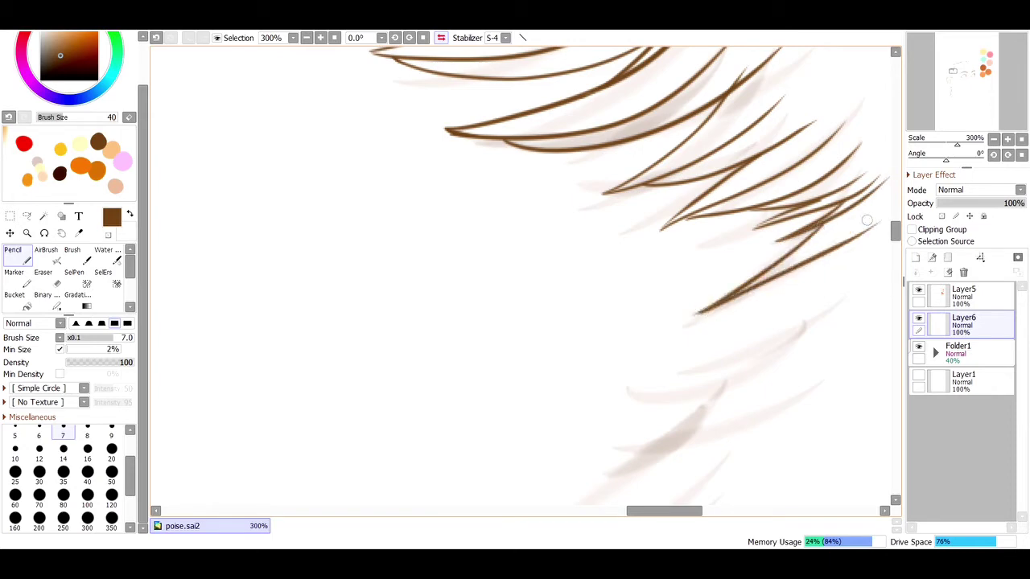
drag(859, 209, 690, 320)
drag(858, 234, 732, 308)
drag(807, 270, 638, 392)
key(ctrl+z)
drag(851, 277, 641, 391)
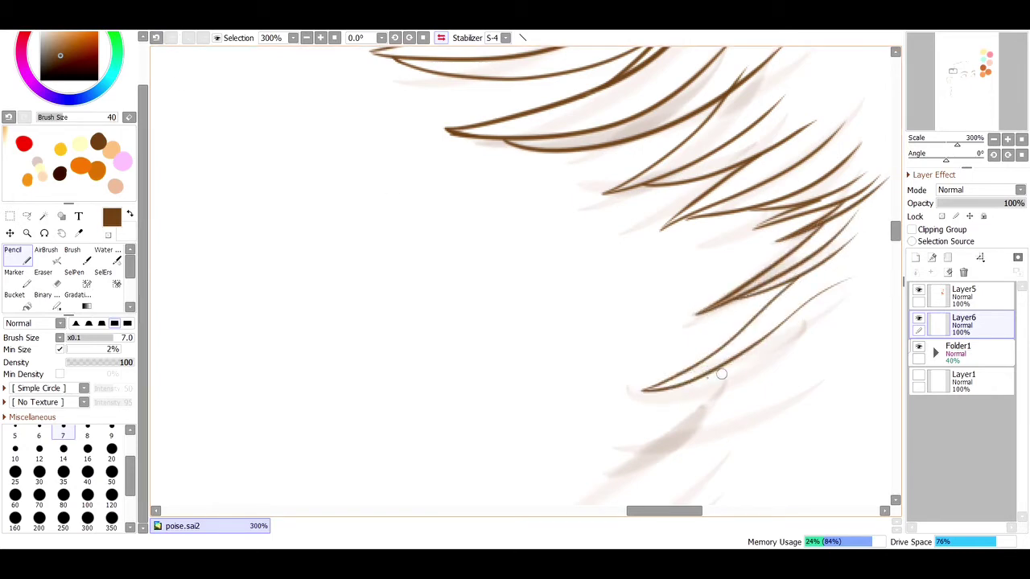
drag(872, 299, 708, 380)
scroll(706, 375, down, 6)
scroll(611, 266, up, 4)
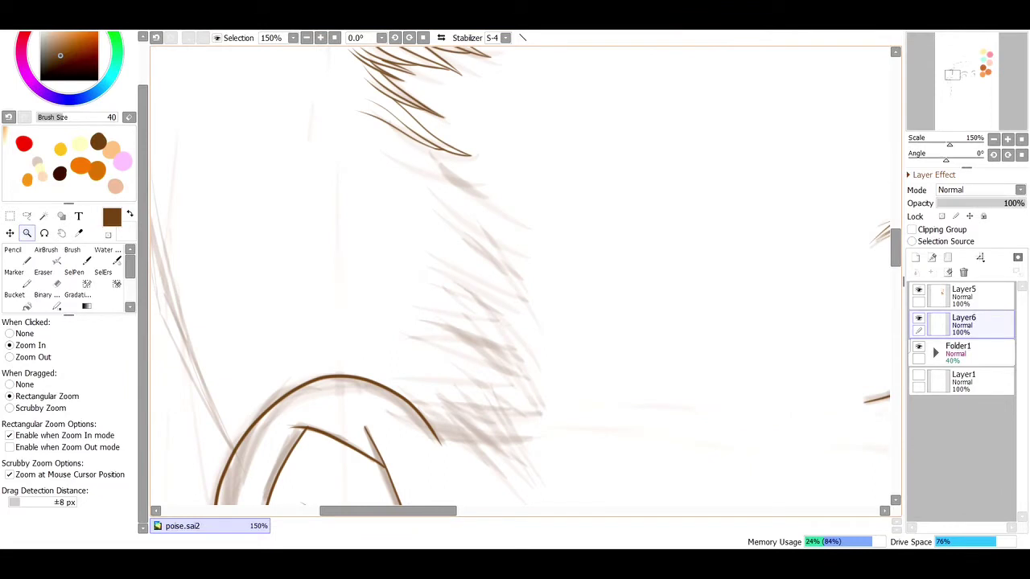
Step: Zoomed in above the ear, ink brown pencil strands converging on a tuft tip, undoing one misdrawn strand
click(508, 443)
key(n)
drag(407, 241, 503, 319)
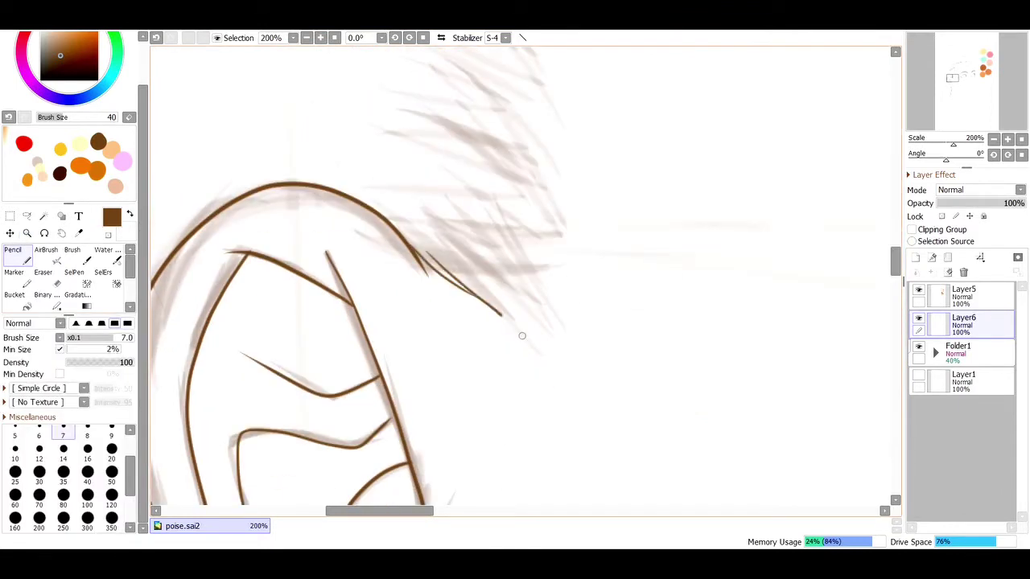
drag(435, 254, 536, 354)
drag(434, 251, 528, 305)
drag(486, 270, 547, 315)
drag(446, 205, 545, 314)
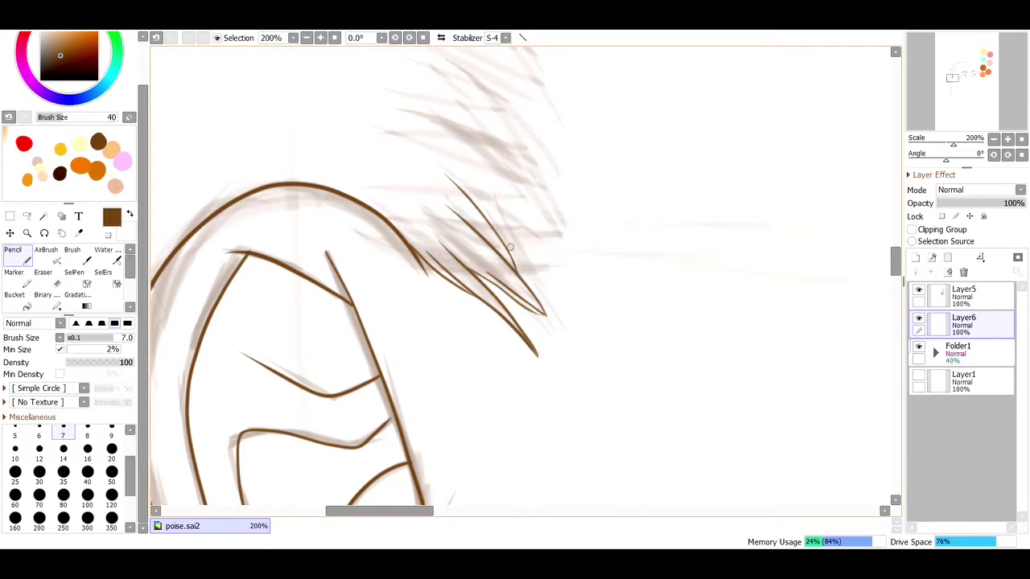
drag(482, 93, 544, 242)
drag(501, 58, 550, 190)
key(ctrl+z)
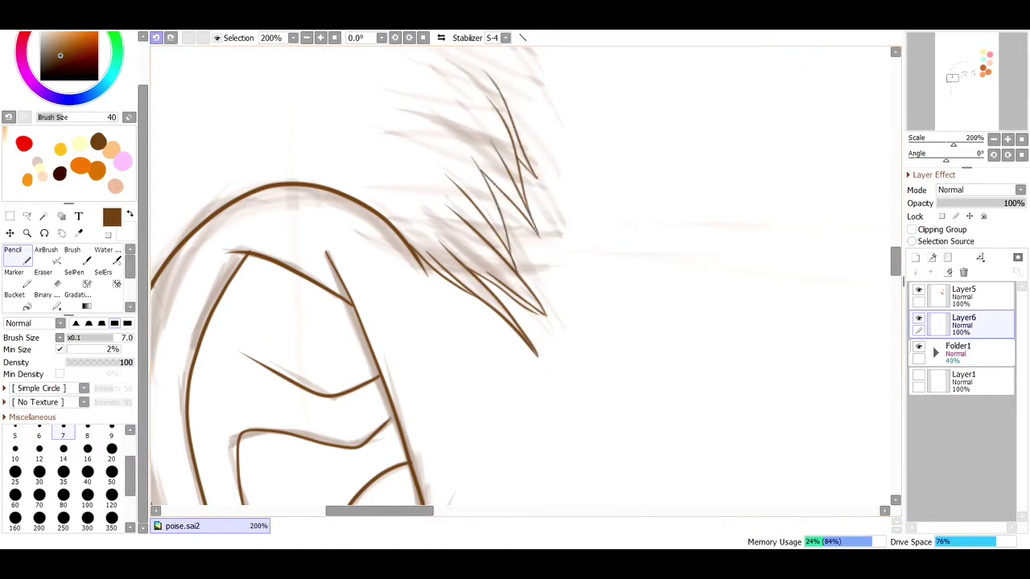
Step: On the mirrored canvas, ink more strands meeting at a second tuft tip and extending it upward
scroll(523, 273, up, 5)
key(h)
mouse_move(633, 306)
mouse_down()
mouse_move(523, 370)
mouse_move(478, 373)
mouse_up()
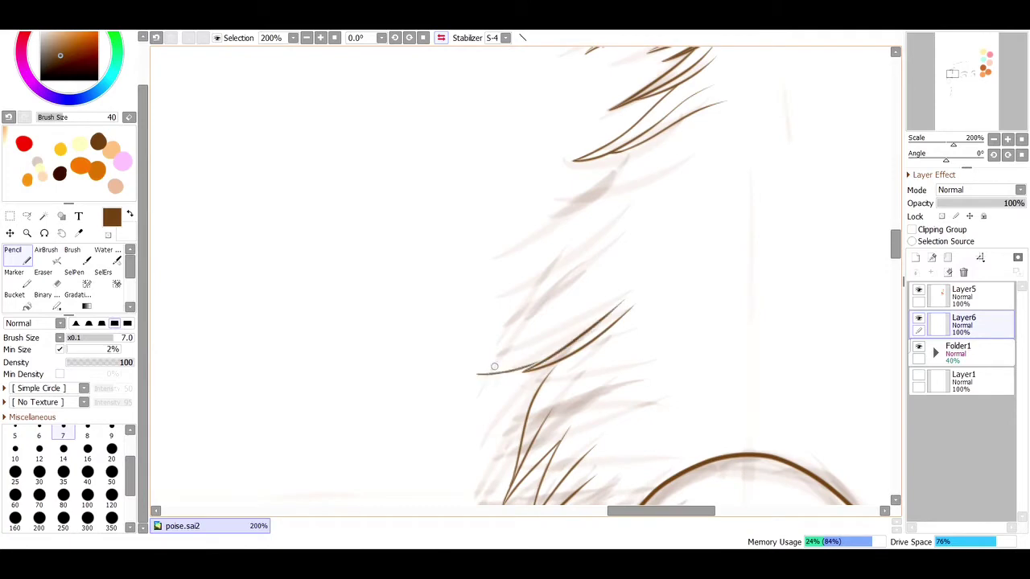
drag(645, 285, 485, 358)
drag(627, 304, 482, 358)
drag(643, 143, 483, 261)
drag(734, 174, 526, 248)
mouse_move(637, 222)
mouse_down()
mouse_move(521, 283)
mouse_move(498, 308)
mouse_up()
mouse_move(674, 243)
mouse_down()
mouse_move(532, 291)
mouse_move(599, 279)
mouse_up()
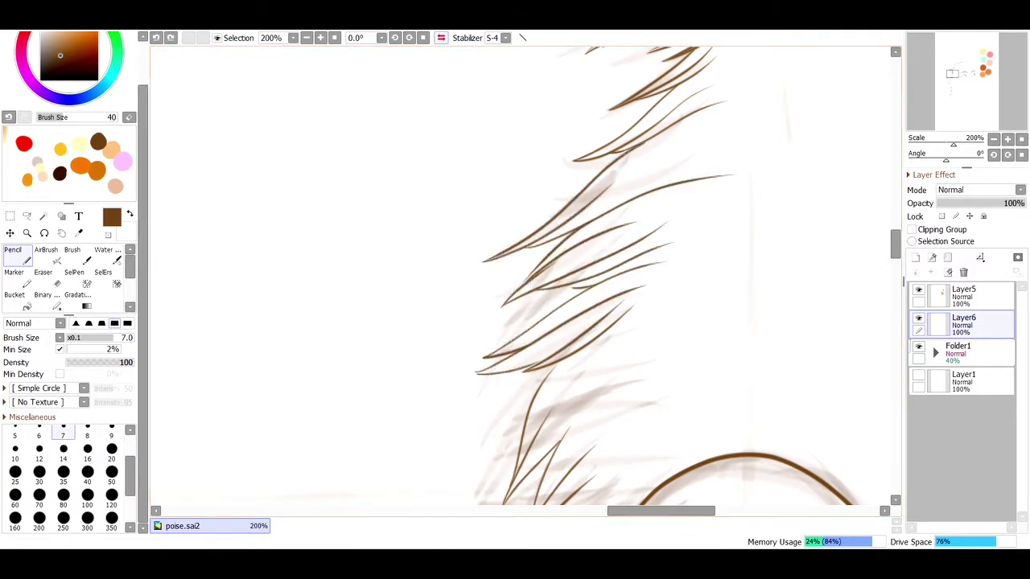
Step: Zoom in closely and touch up the strand tips with short strokes
key(ctrl+plus)
key(ctrl+plus)
drag(404, 361, 454, 370)
drag(611, 322, 550, 348)
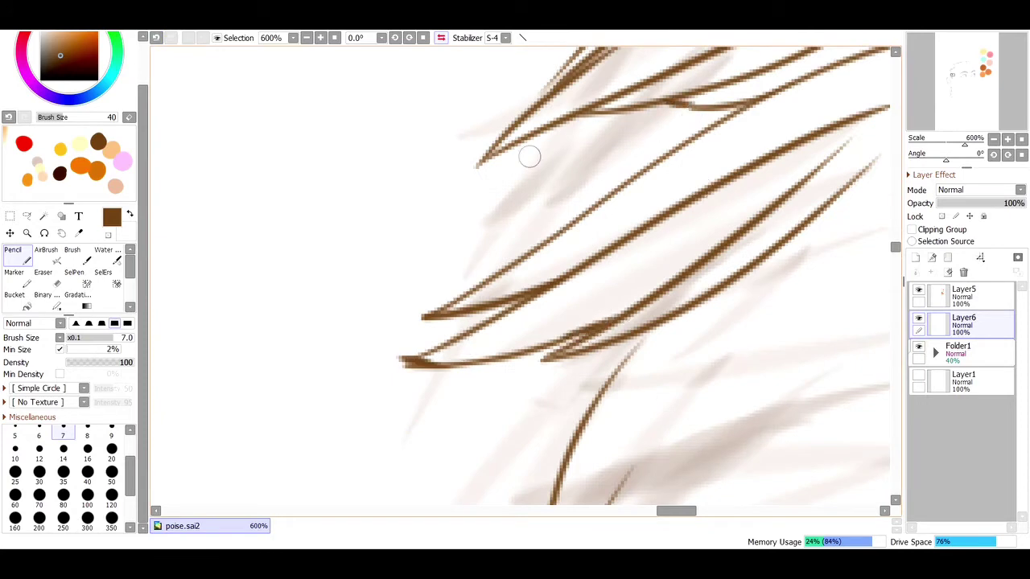
key(ctrl+minus)
key(ctrl+minus)
key(ctrl+minus)
key(ctrl+minus)
key(ctrl+minus)
key(ctrl+plus)
key(ctrl+plus)
key(ctrl+plus)
key(ctrl+plus)
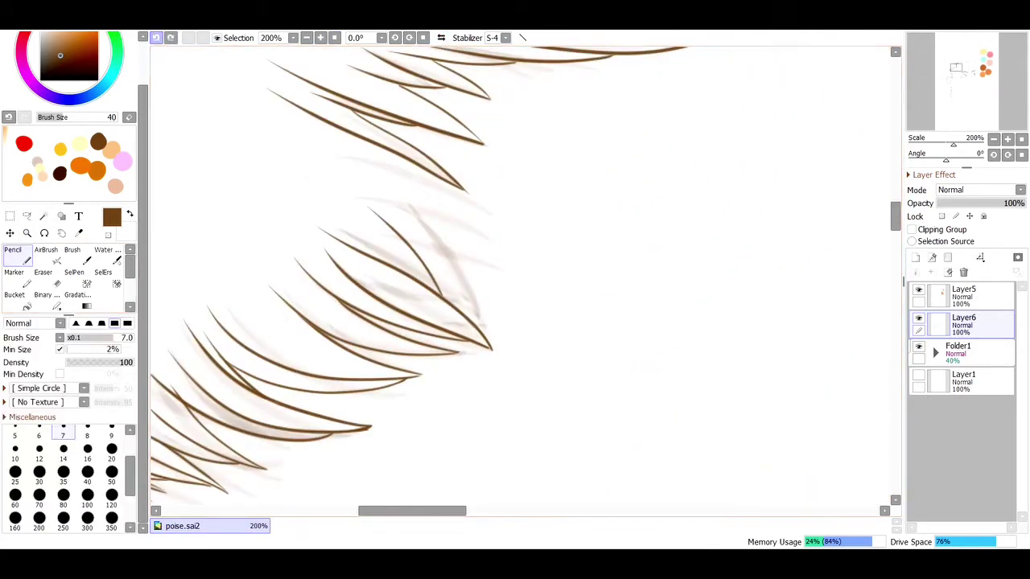
Step: Ink a few new hair strands fanning up to the right
key(h)
mouse_move(576, 227)
mouse_down()
mouse_move(659, 158)
mouse_move(712, 162)
mouse_up()
drag(564, 257, 740, 161)
drag(595, 229, 763, 160)
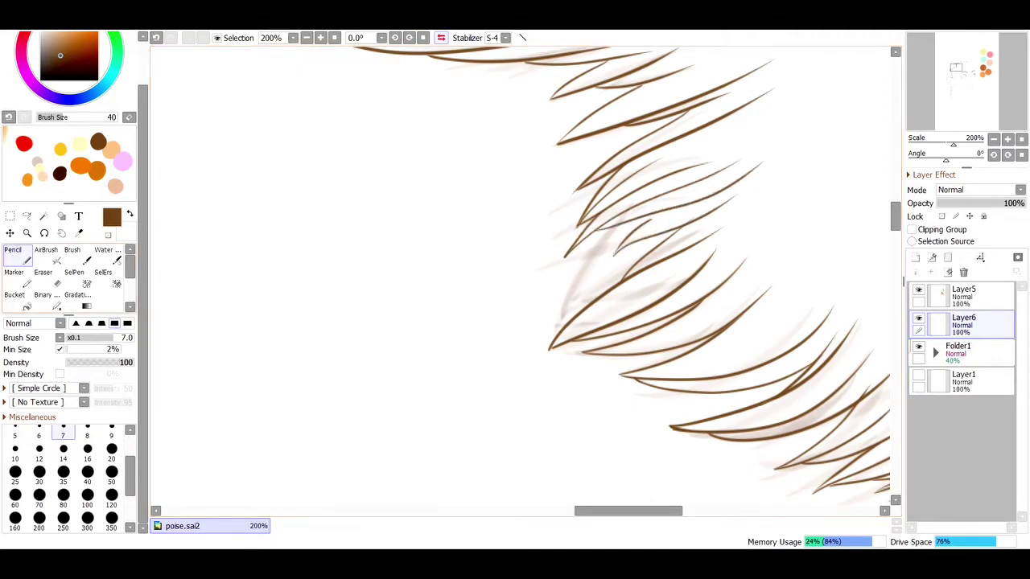
key(ctrl+plus)
key(ctrl+plus)
key(ctrl+plus)
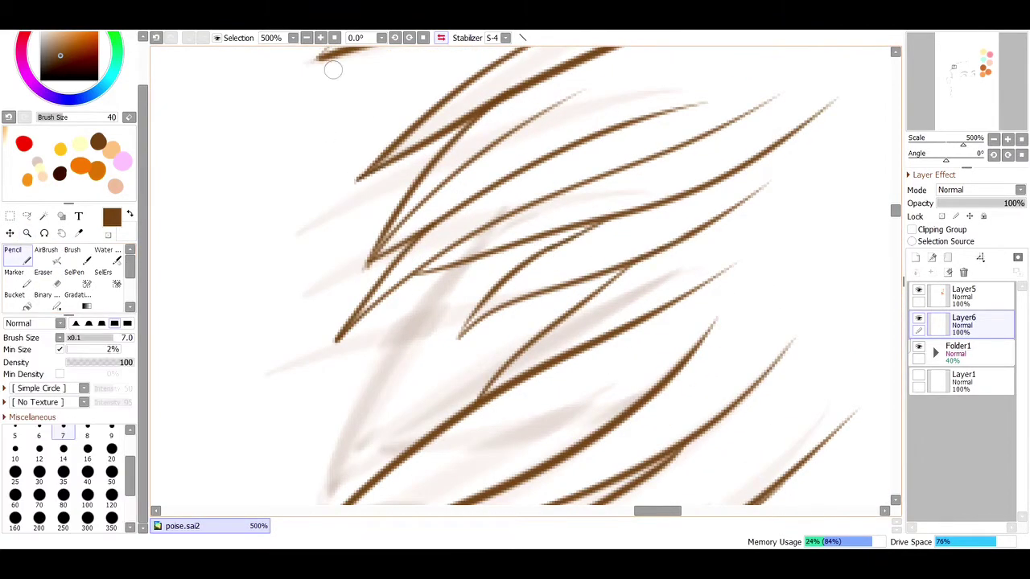
key(h)
key(ctrl+minus)
key(ctrl+minus)
key(ctrl+minus)
key(ctrl+minus)
key(ctrl+minus)
key(ctrl+plus)
key(ctrl+plus)
key(ctrl+plus)
key(ctrl+plus)
key(ctrl+plus)
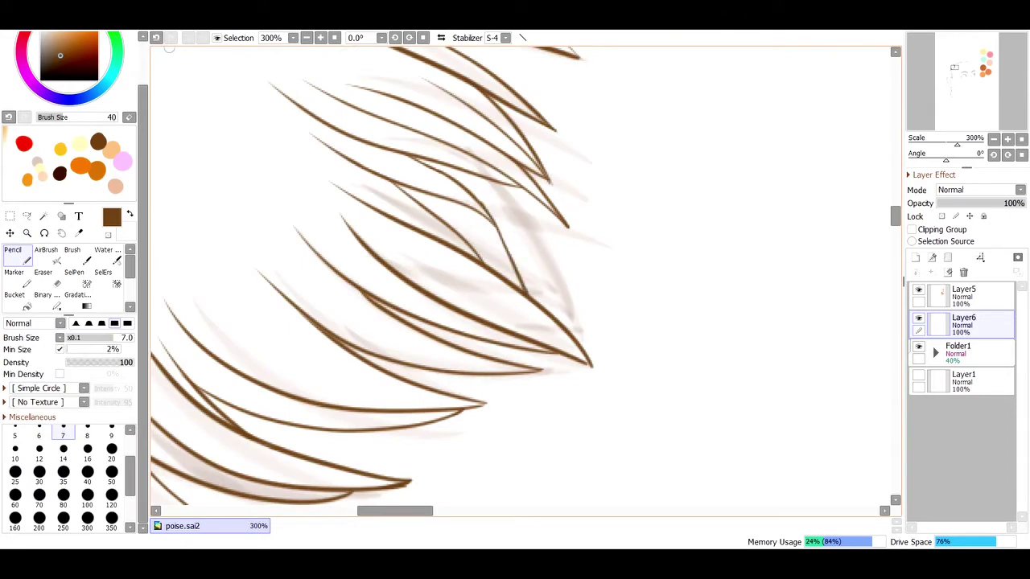
Step: Add one strand sweeping up-right, erase stray bits, and return to the upright full view
key(h)
drag(464, 336, 633, 180)
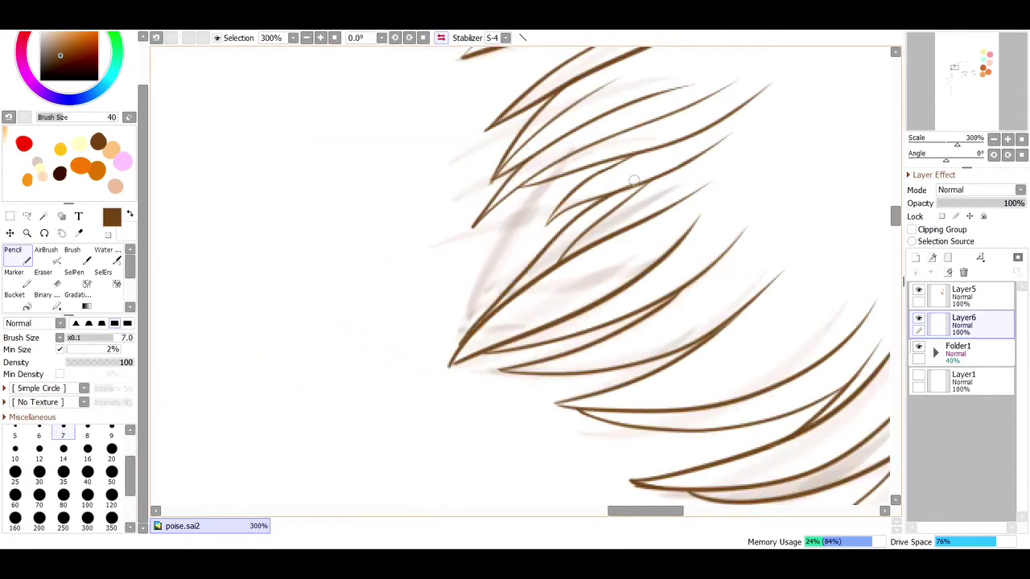
key(e)
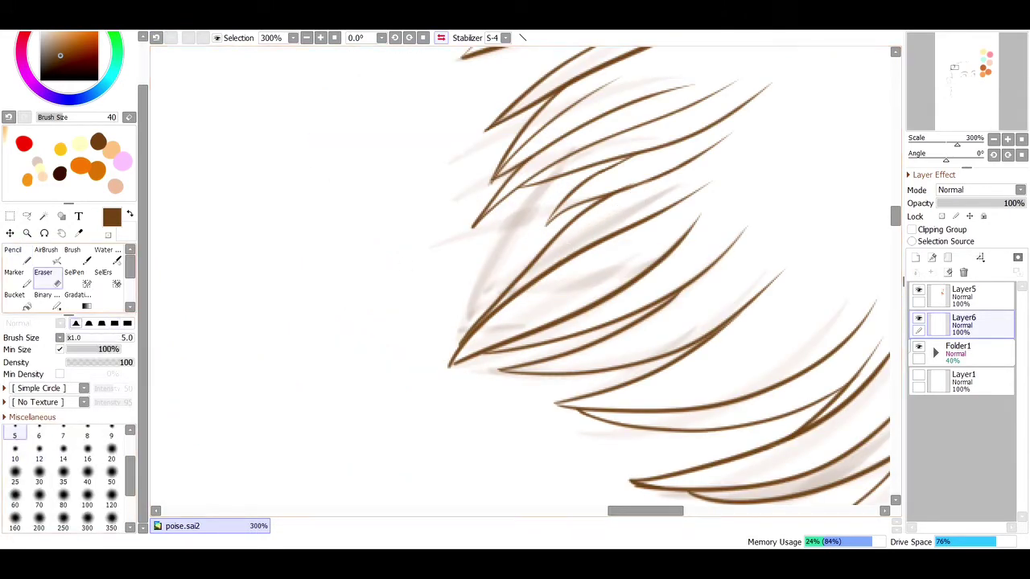
key(n)
key(h)
key(ctrl+0)
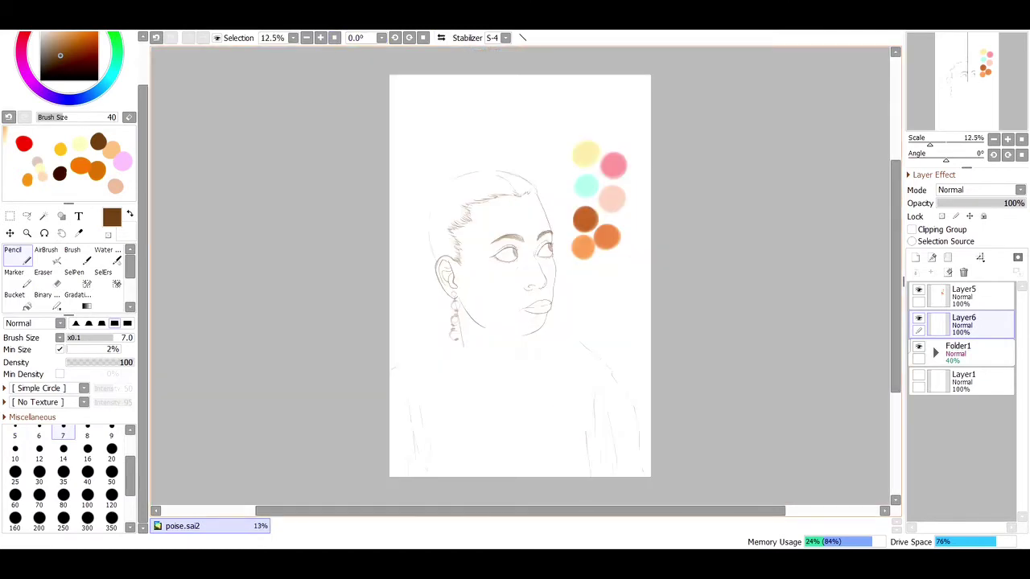
Step: Zoom onto the earring, draw a diamond bead, then lasso and transform it, shifting it left
key(ctrl+space)
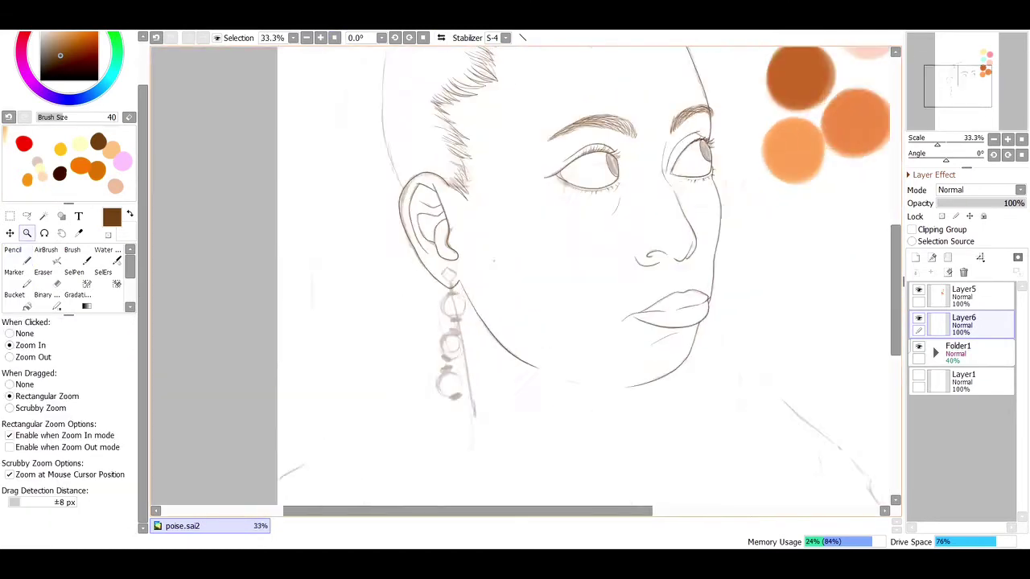
drag(429, 303, 474, 330)
drag(397, 209, 379, 185)
key(a)
key(ctrl+t)
drag(427, 228, 418, 226)
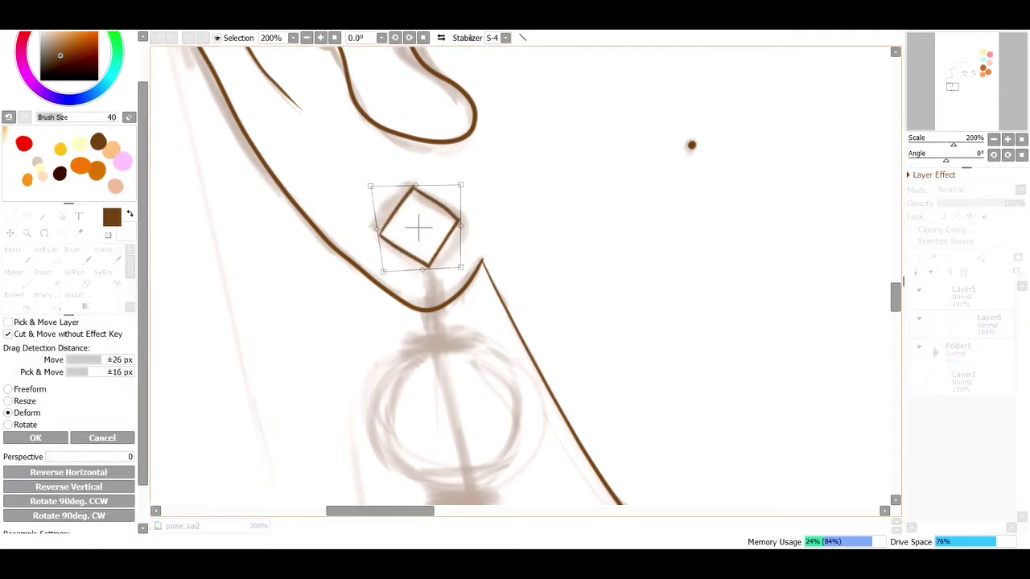
key(Return)
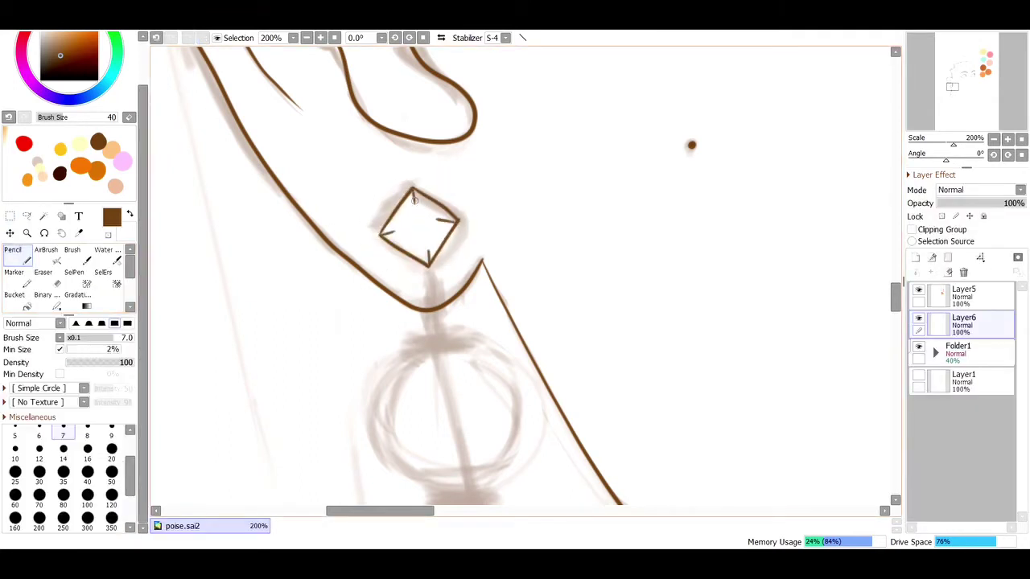
Step: Erase the diamond's inner lines, leaving a clean outline
key(e)
drag(398, 229, 408, 238)
key(n)
Step: Zoom onto the hairline and ink a V-shaped hair stroke, redrawing it further right
scroll(435, 247, down, 4)
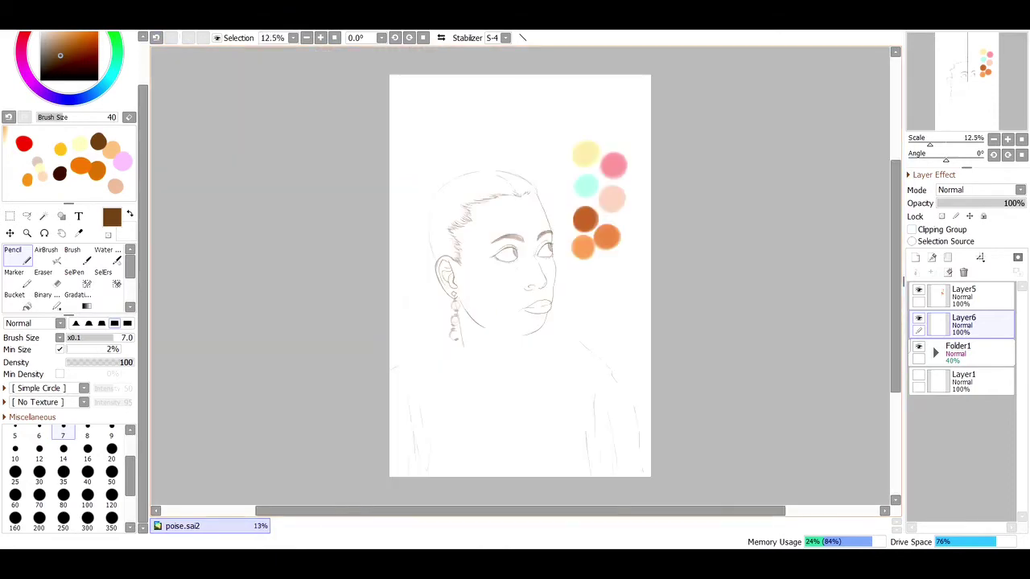
key(ctrl+space)
mouse_move(450, 173)
mouse_down()
mouse_move(499, 201)
mouse_move(572, 148)
mouse_up()
drag(492, 262, 607, 183)
key(ctrl+z)
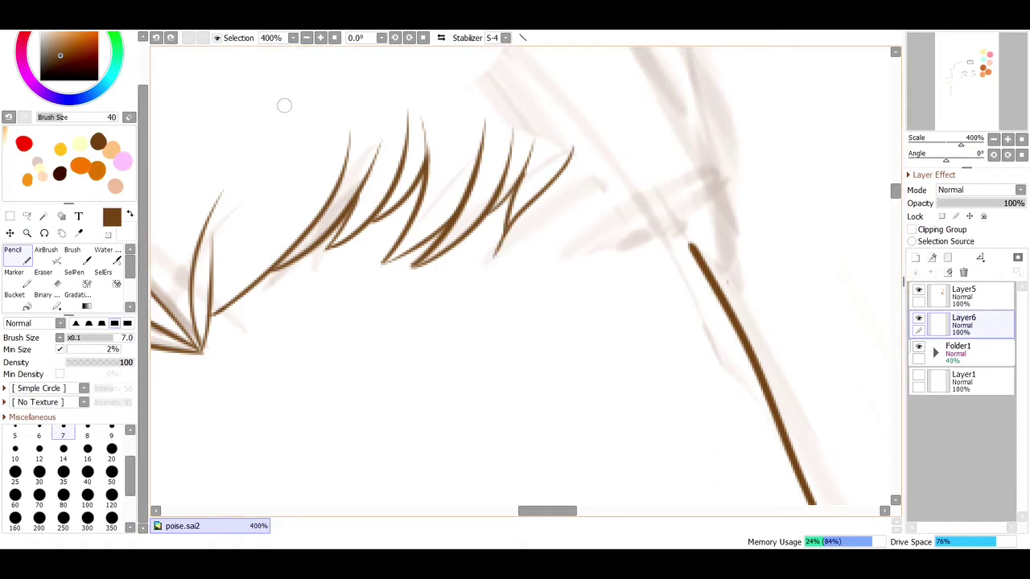
drag(492, 257, 608, 185)
Step: Ink several strands fanning up from the base, redrawing one misplaced strand
drag(728, 191, 691, 241)
drag(700, 122, 681, 214)
drag(710, 173, 660, 245)
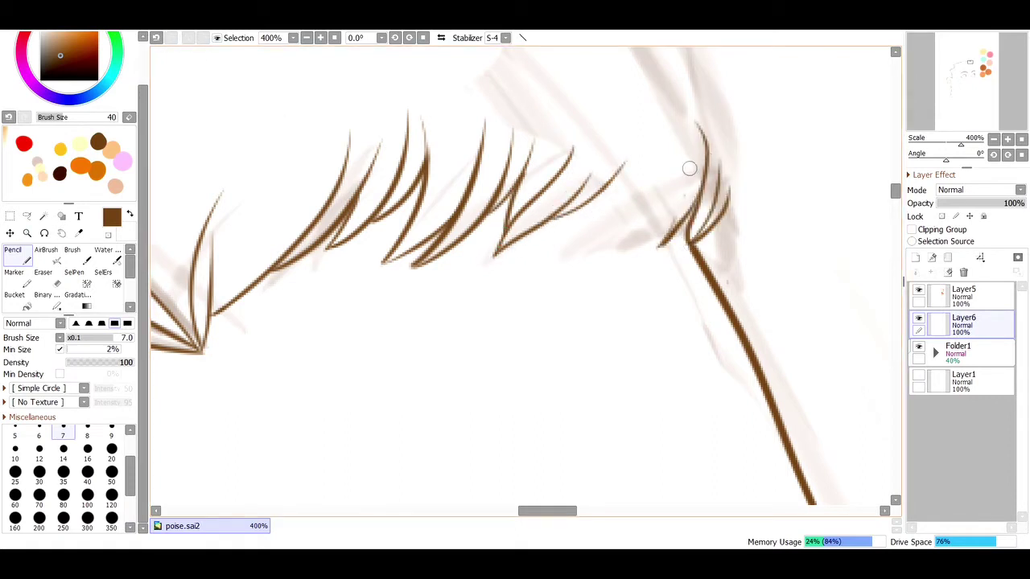
mouse_move(682, 128)
mouse_down()
mouse_move(655, 245)
mouse_move(657, 210)
mouse_up()
drag(643, 127, 597, 235)
key(ctrl+z)
drag(581, 117, 517, 80)
Step: Undo the four long stray strokes and add one hair strand on the right
scroll(344, 215, down, 5)
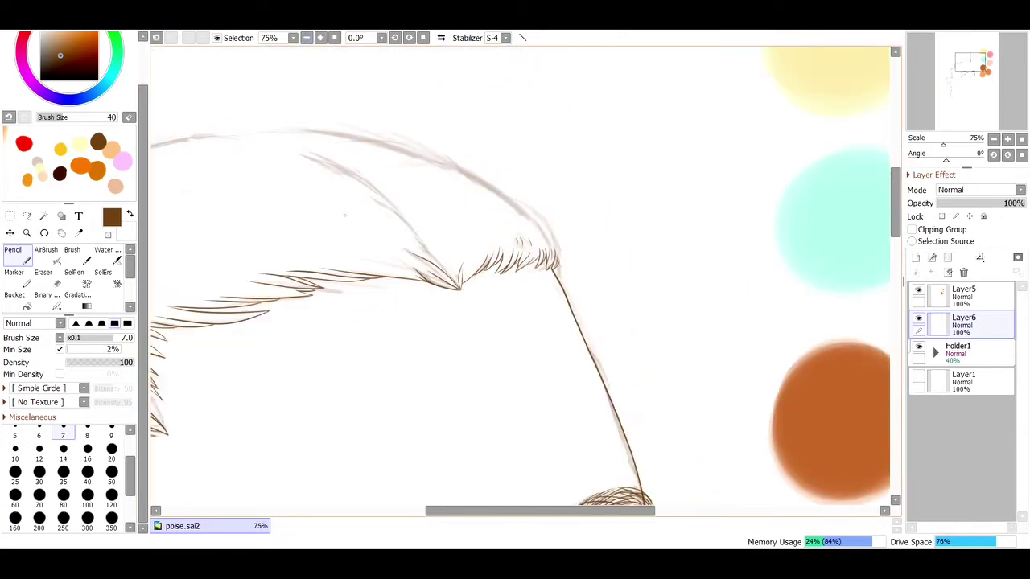
scroll(345, 315, left, 5)
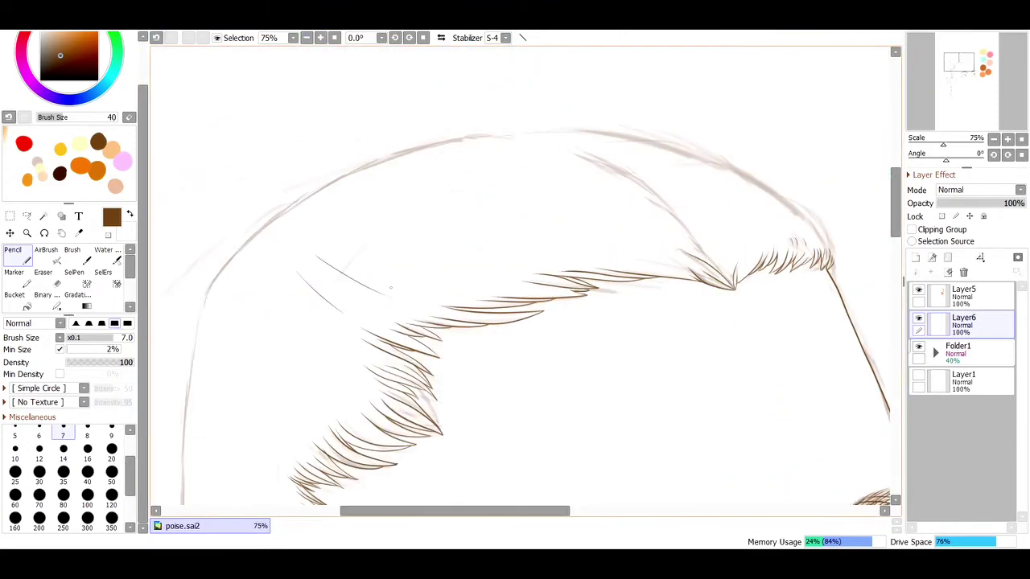
key(ctrl+z)
key(ctrl+z)
key(ctrl+z)
key(ctrl+z)
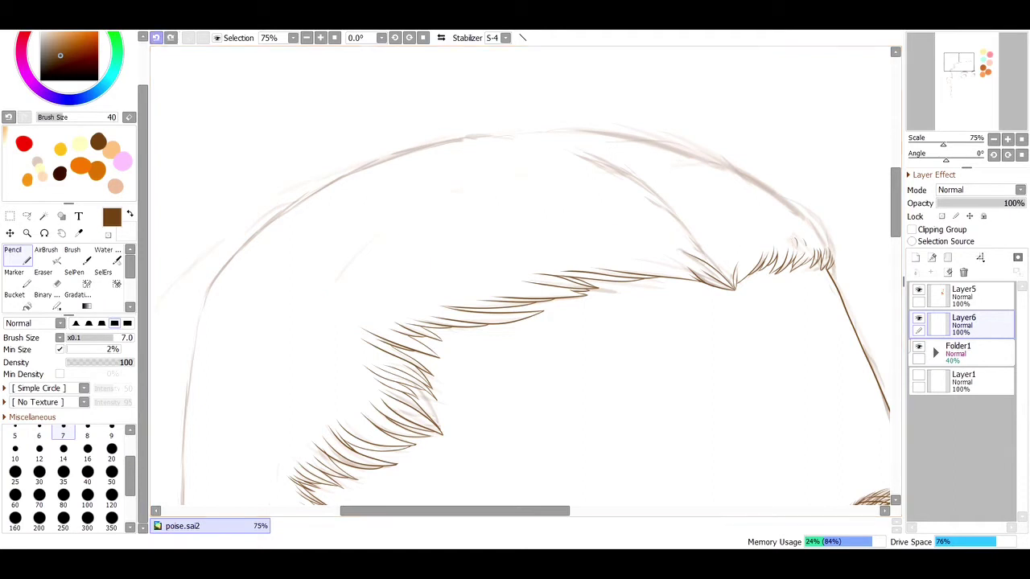
mouse_move(728, 280)
mouse_down()
mouse_move(661, 210)
mouse_move(563, 157)
mouse_move(366, 144)
mouse_move(686, 231)
mouse_up()
Step: Select the top hair line and deform it into a smoother arc
key(s)
key(ctrl+t)
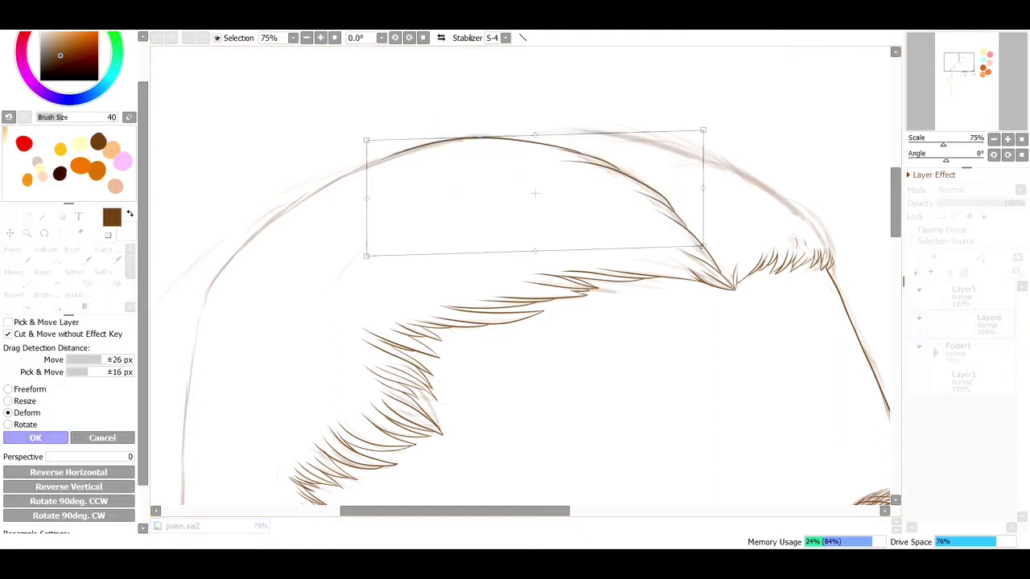
key(Return)
drag(562, 134, 705, 123)
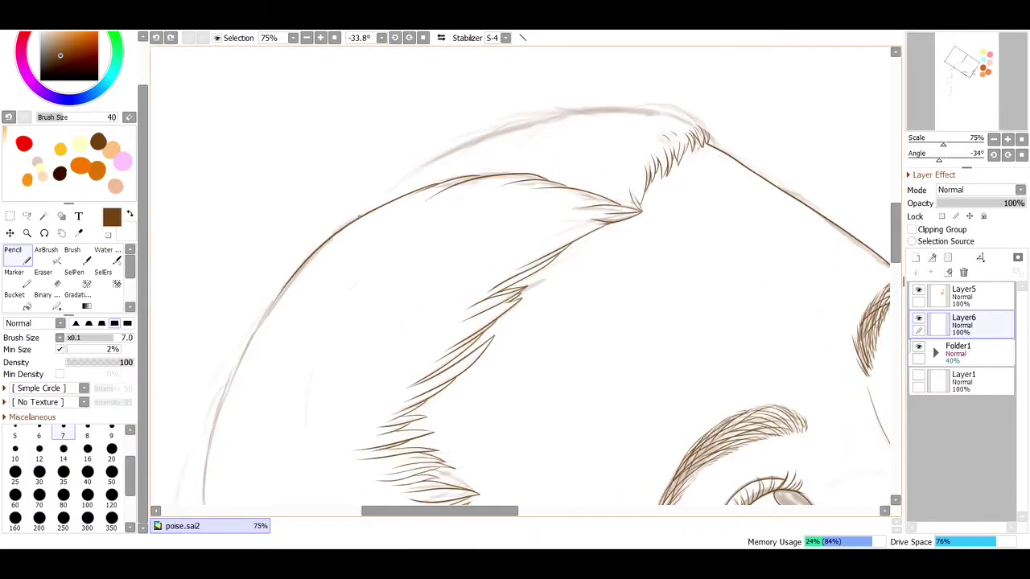
key(s)
drag(357, 197, 701, 96)
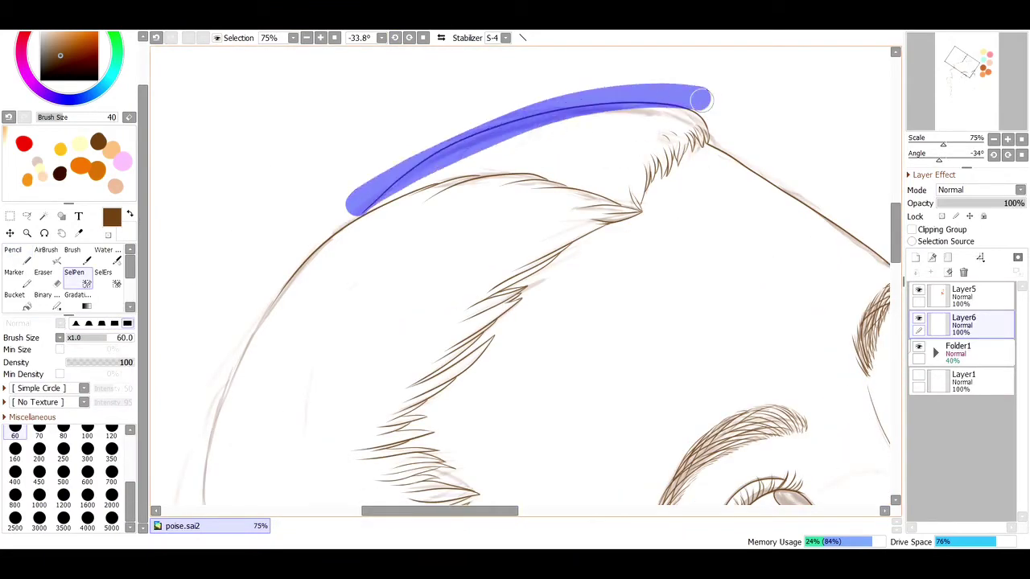
key(ctrl+t)
drag(636, 17, 620, 88)
key(Return)
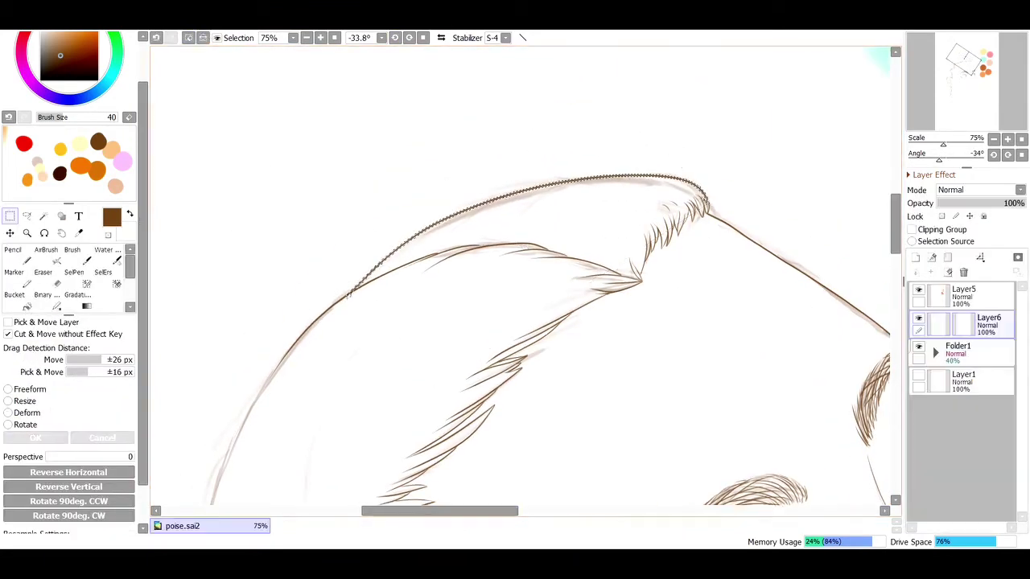
Step: Select the long curve along the top of the head and apply a deform transform
drag(482, 89, 619, 173)
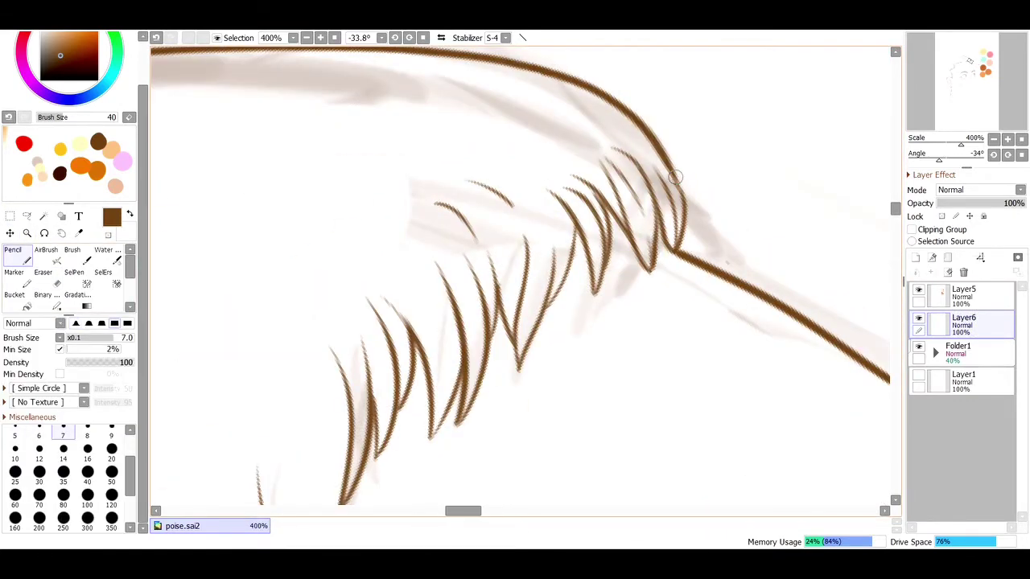
key(Home)
drag(437, 172, 551, 246)
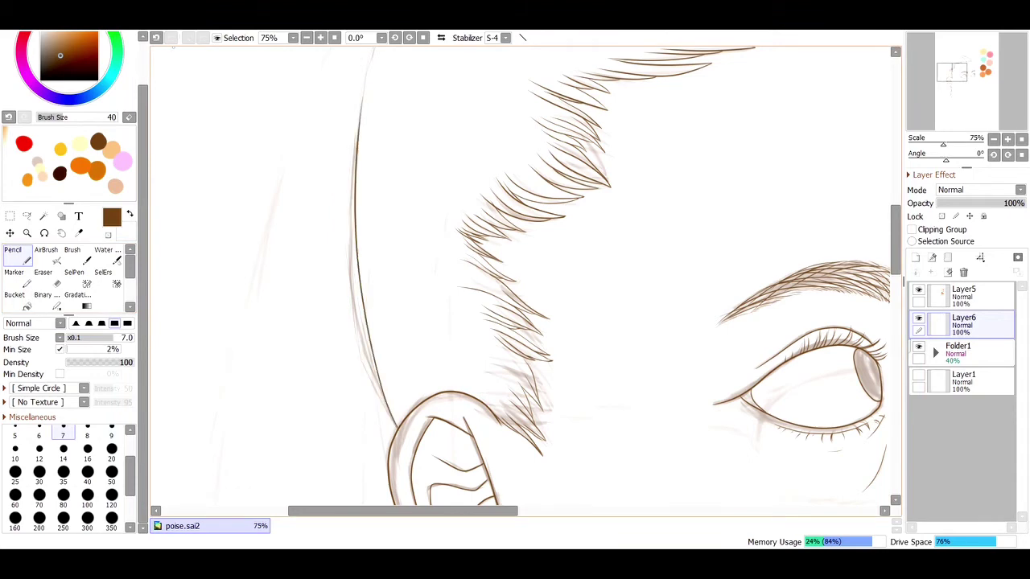
key(h)
key(h)
key(End)
key(h)
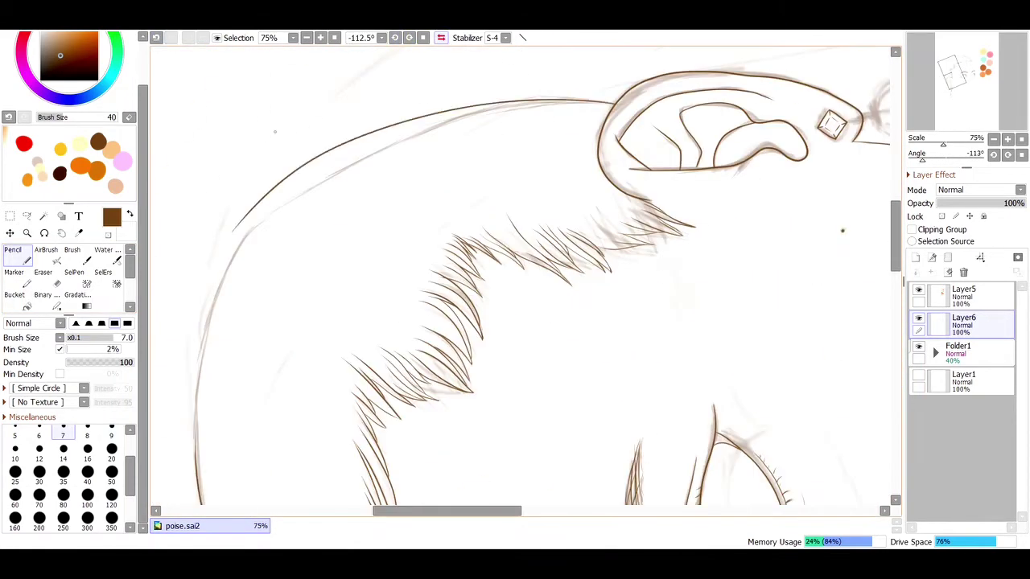
mouse_move(230, 287)
mouse_down()
mouse_move(248, 246)
mouse_move(609, 92)
mouse_up()
key(ctrl+t)
key(Return)
Step: Redraw the long left head curve with the Pencil, retrying it twice before keeping it
scroll(412, 242, down, 1)
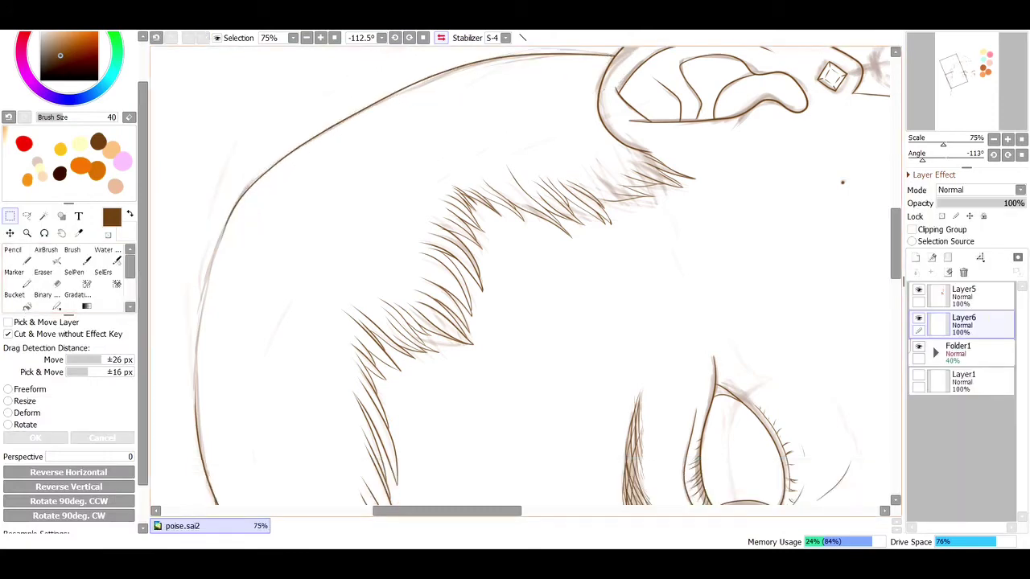
ctrl+click(258, 107)
ctrl+click(257, 107)
drag(257, 107, 199, 462)
key(ctrl+z)
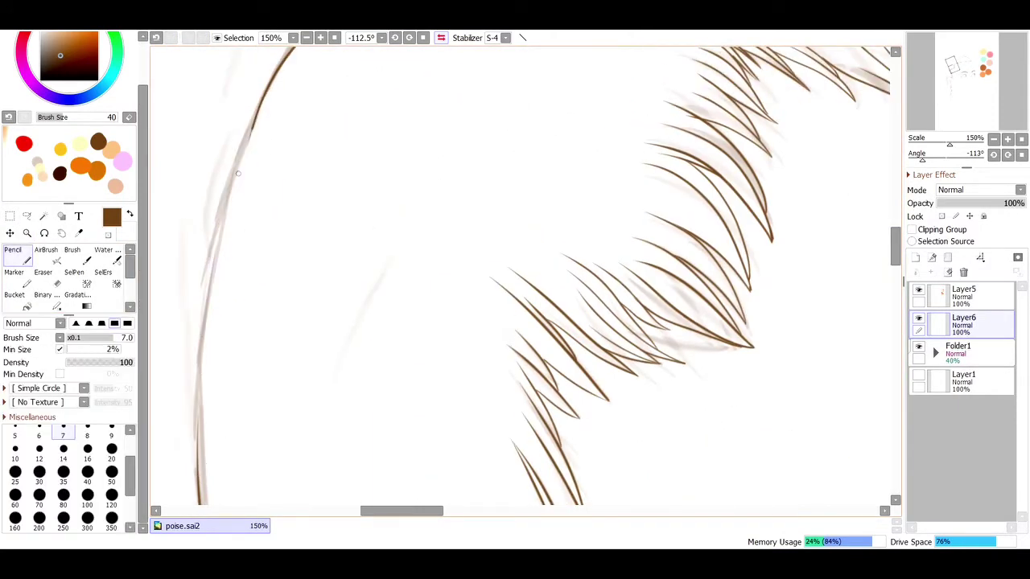
drag(265, 88, 200, 467)
key(ctrl+z)
drag(250, 137, 198, 470)
key(Home)
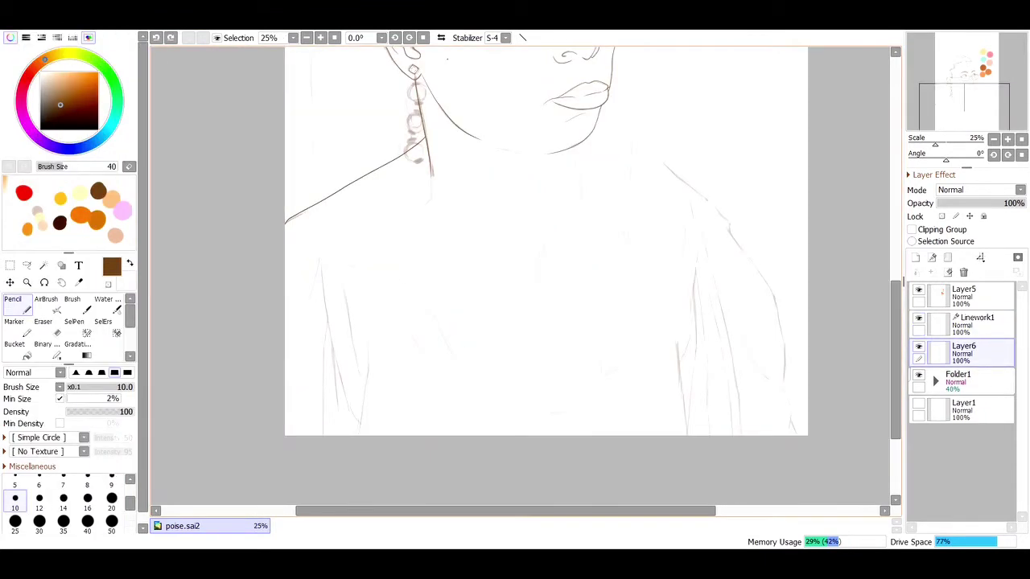
Step: Try a lower-left shirt line twice, undo both, and reframe on the shirt's lower left
scroll(362, 434, up, 2)
drag(376, 247, 356, 452)
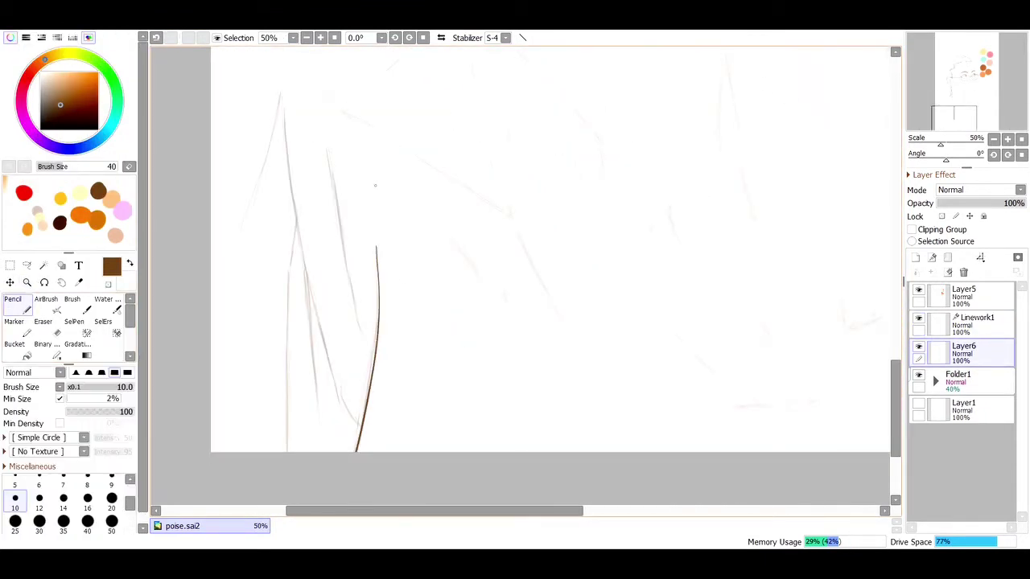
key(ctrl+z)
drag(328, 142, 375, 357)
key(ctrl+z)
drag(563, 242, 611, 337)
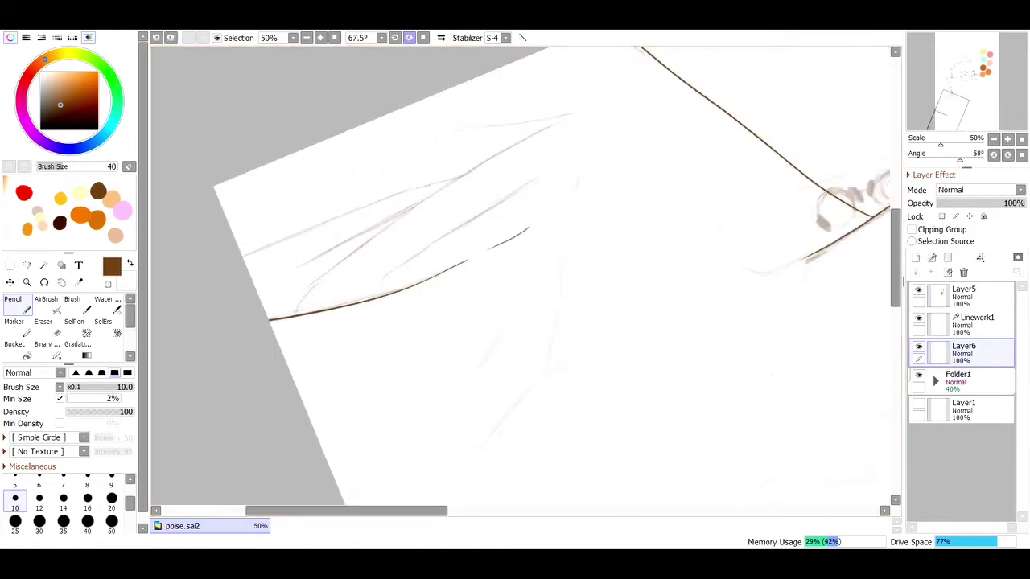
ctrl+click(364, 283)
key(e)
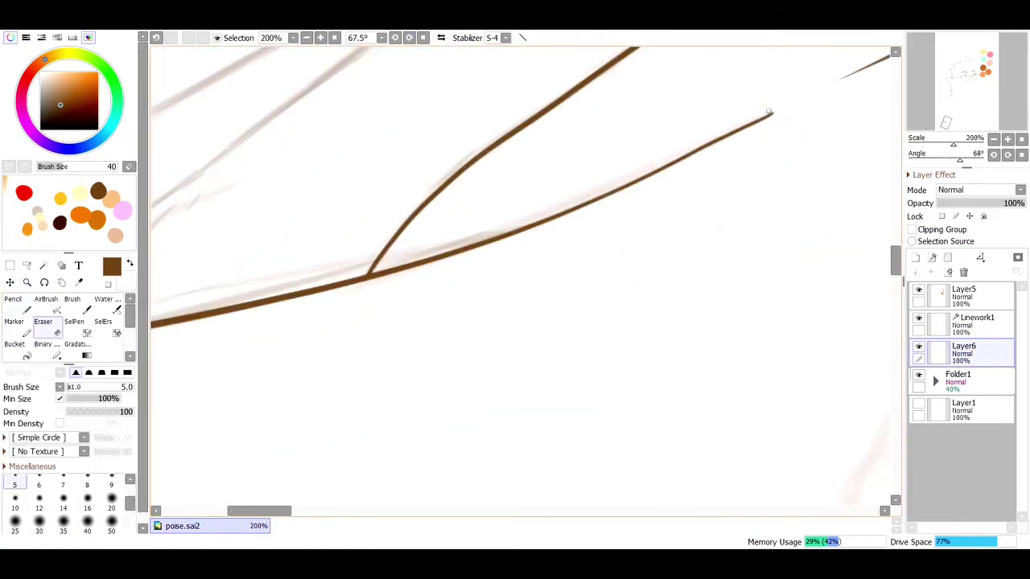
key(ctrl+0)
drag(378, 298, 538, 459)
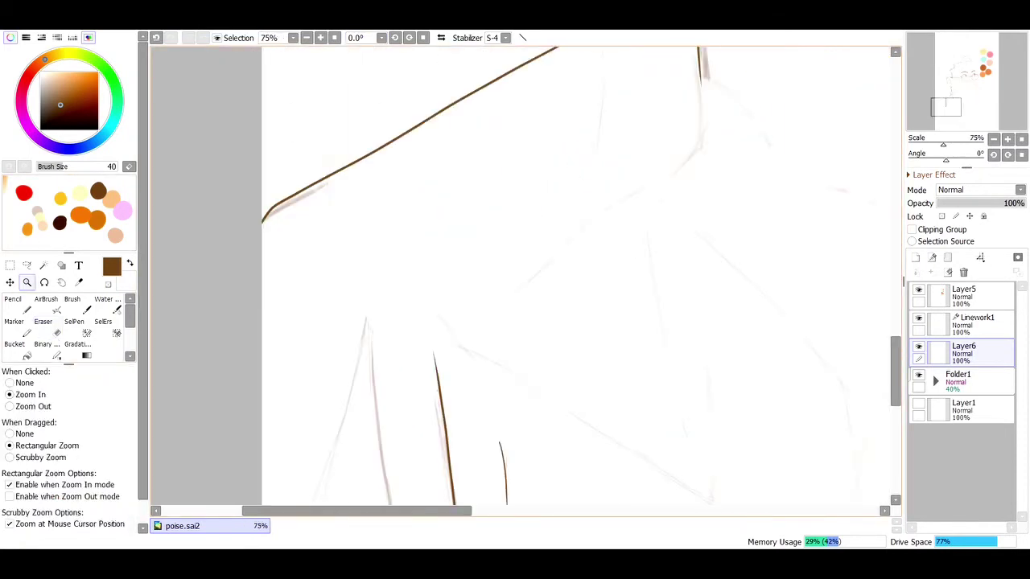
key(n)
Step: Ink fold lines running down from the shoulder outline, including one long fold down the shirt
drag(376, 73, 432, 330)
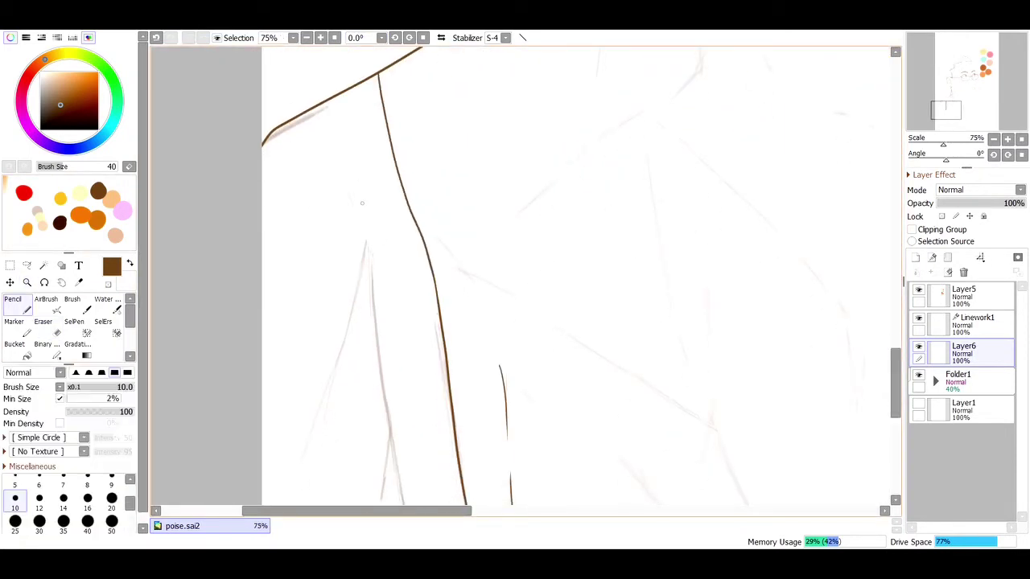
drag(352, 90, 381, 354)
drag(370, 230, 303, 480)
scroll(498, 322, down, 5)
key(e)
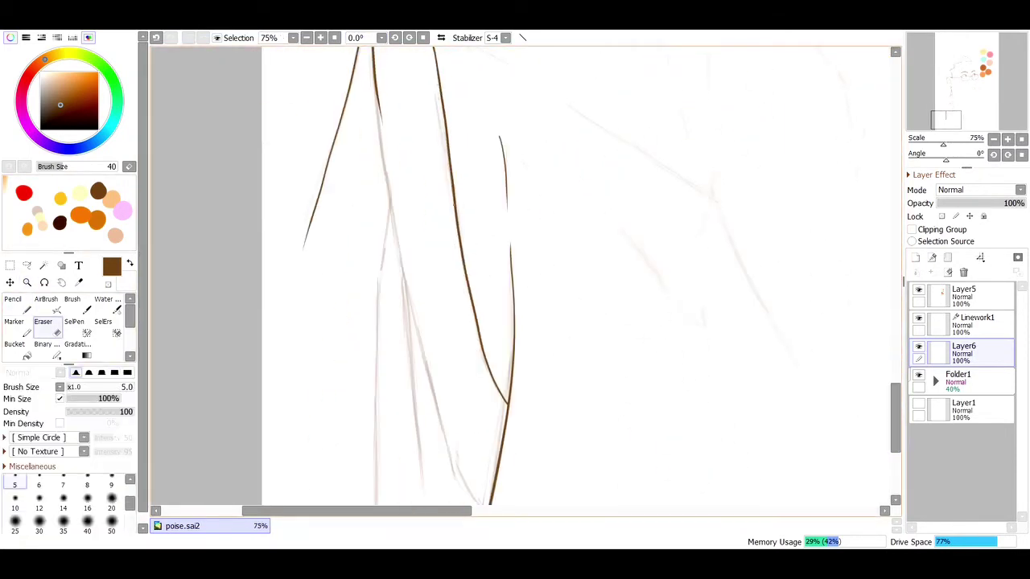
key(n)
drag(375, 83, 384, 186)
mouse_move(374, 81)
mouse_down()
mouse_move(417, 343)
mouse_move(477, 500)
mouse_up()
scroll(482, 483, down, 3)
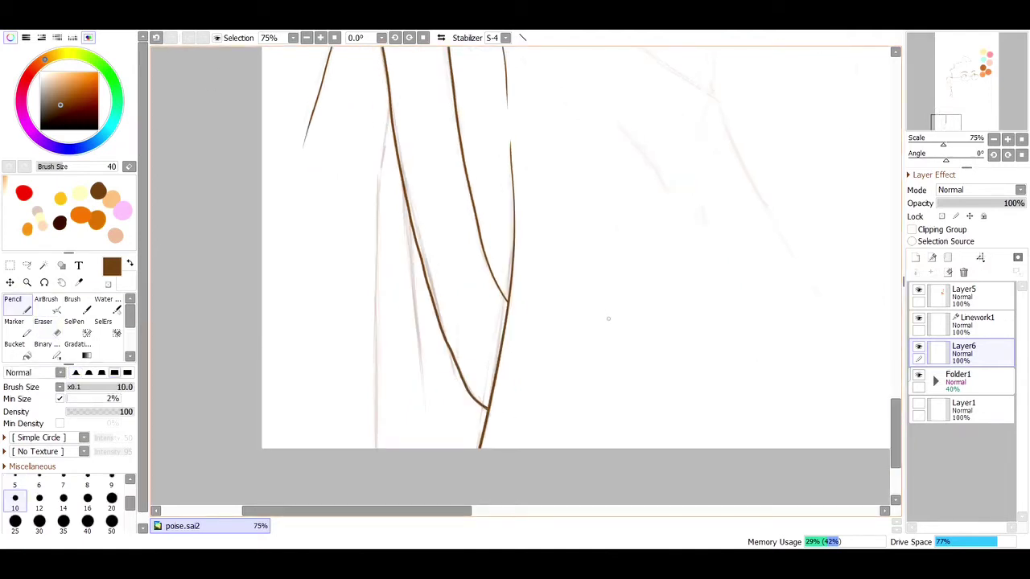
Step: Add another fold line left of the first, undo faint extra strokes, and ink a fold on the mirrored canvas
drag(388, 99, 373, 421)
key(ctrl+z)
mouse_move(403, 193)
mouse_down()
mouse_move(434, 448)
mouse_move(416, 311)
mouse_up()
key(ctrl+z)
scroll(410, 306, down, 5)
key(ctrl+space)
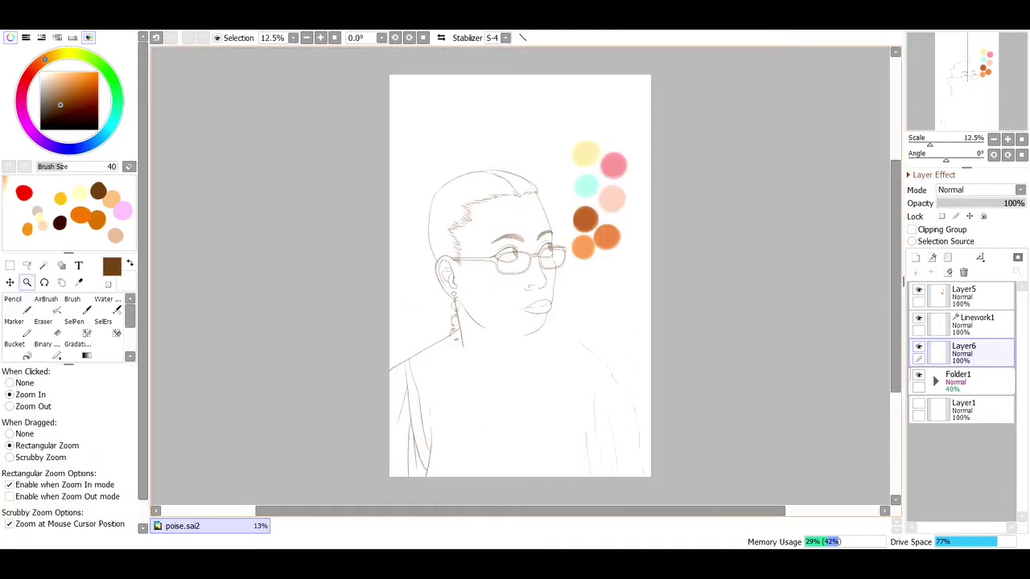
key(h)
scroll(477, 427, up, 1)
drag(390, 378, 563, 476)
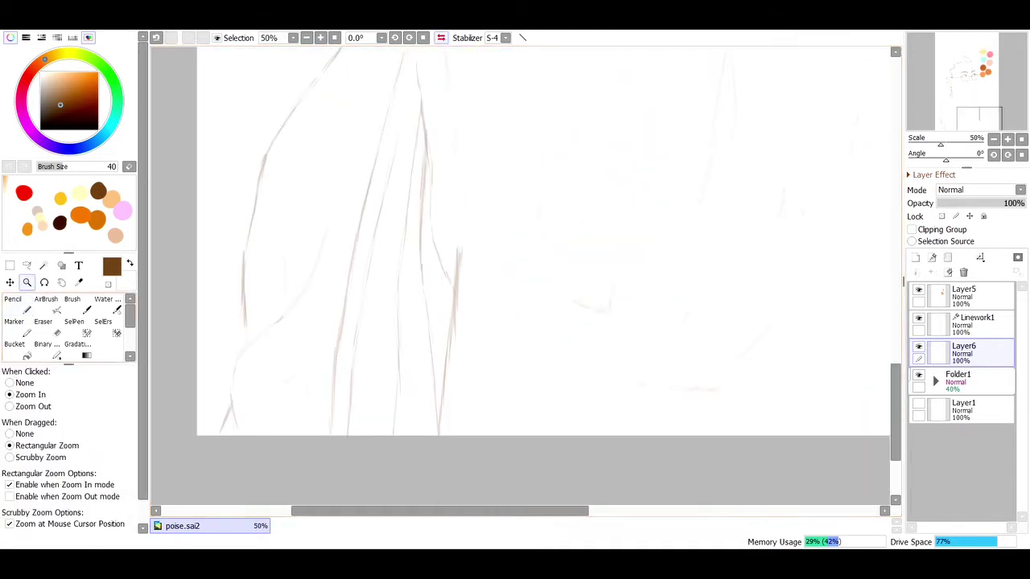
drag(459, 256, 439, 435)
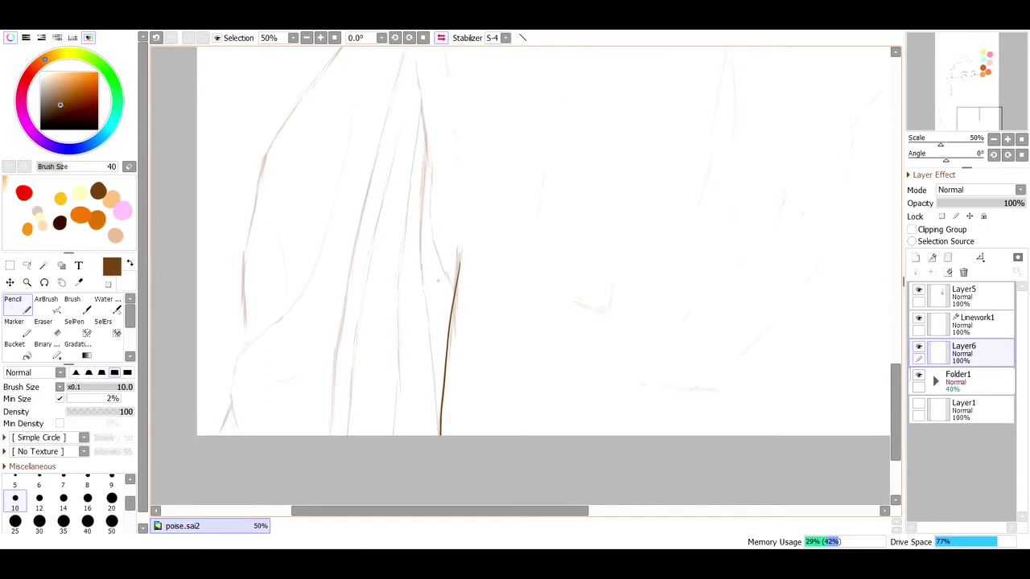
key(h)
Step: Ink further shirt fold strokes, undoing the unwanted ones, then zoom in on the new folds
scroll(521, 241, right, 3)
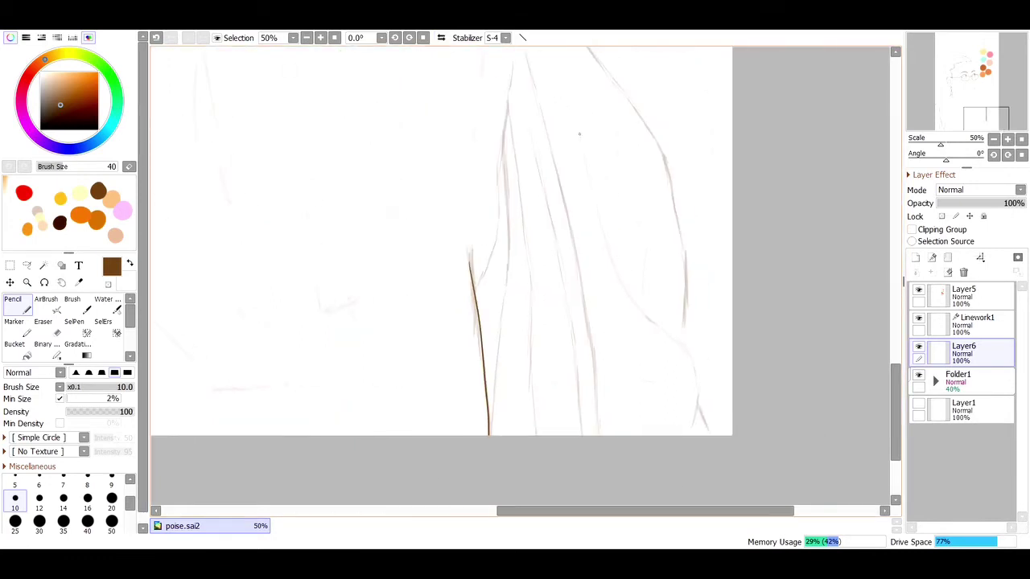
drag(576, 103, 690, 434)
key(ctrl+z)
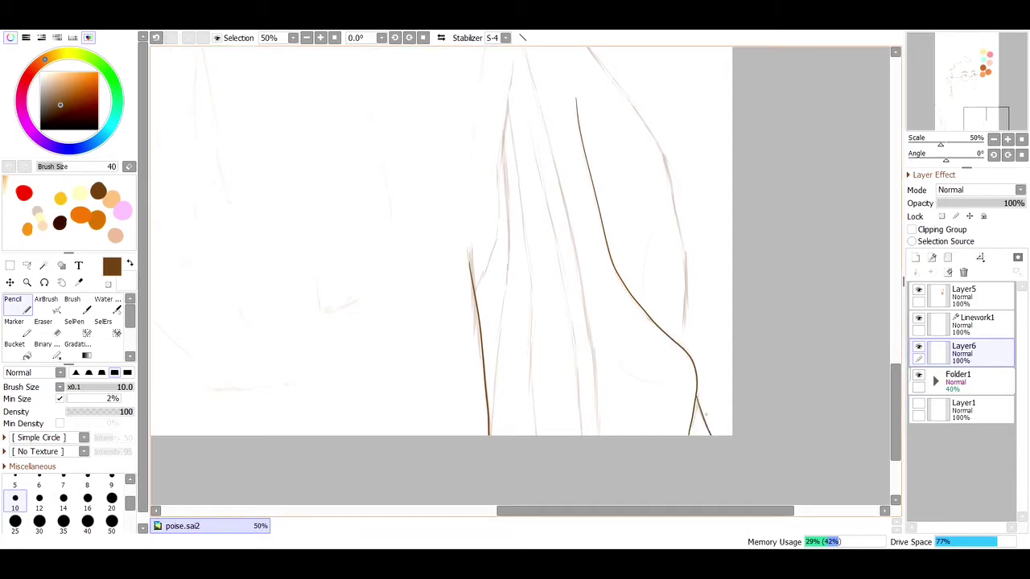
scroll(521, 274, up, 5)
key(h)
drag(599, 190, 507, 264)
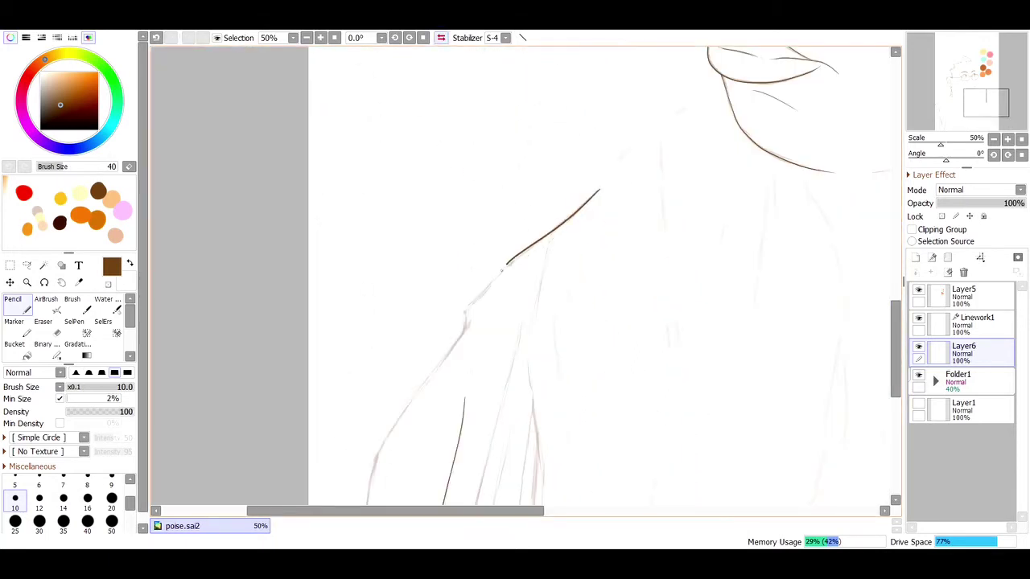
key(ctrl+z)
scroll(598, 161, down, 1)
drag(448, 314, 356, 505)
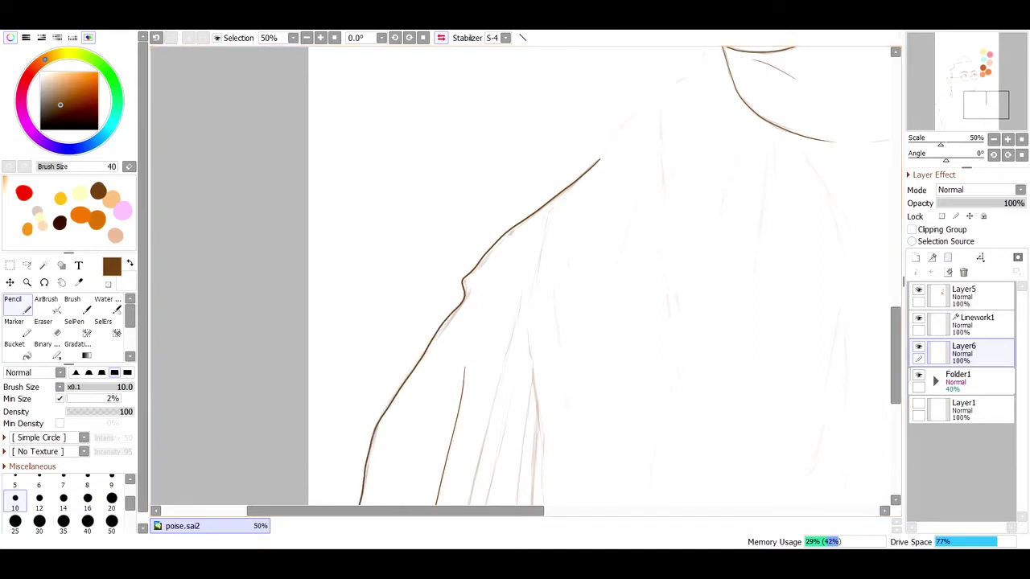
scroll(402, 322, down, 6)
drag(351, 305, 352, 375)
ctrl+click(352, 376)
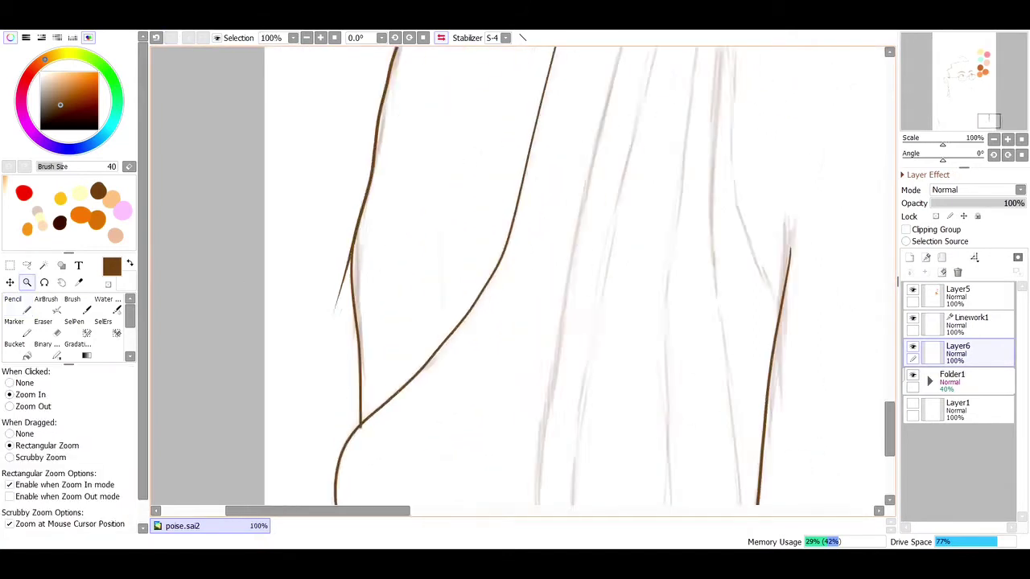
ctrl+click(316, 190)
Step: Zoom and rotate the view onto the right shoulder and select one long fold line
key(e)
key(Home)
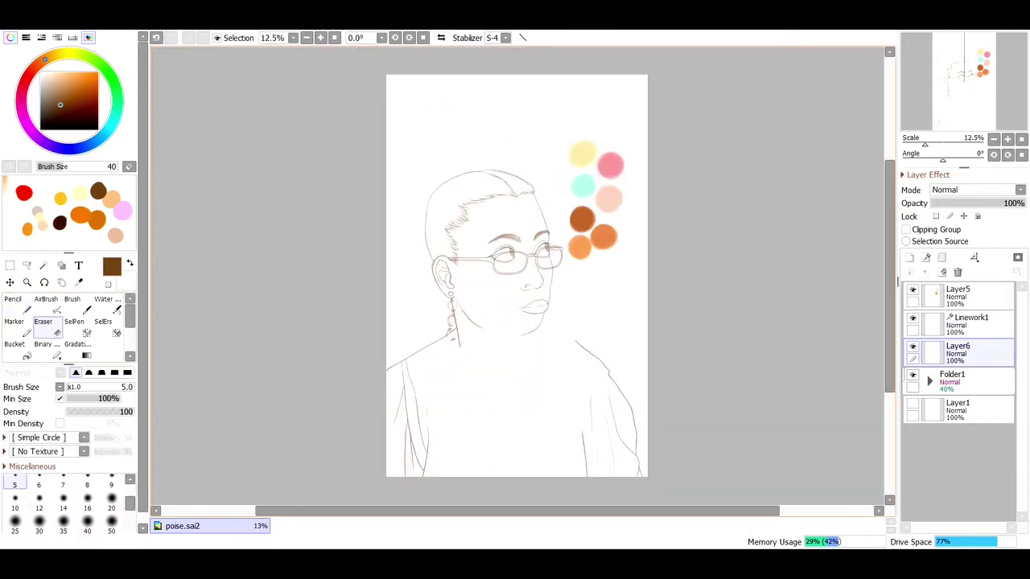
click(27, 282)
click(497, 241)
key(n)
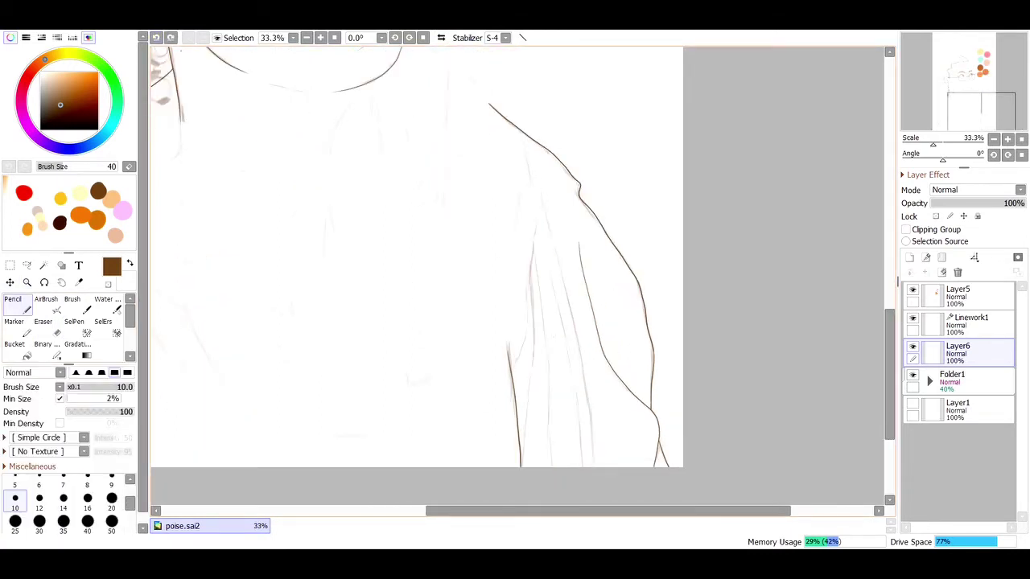
key(End)
key(End)
key(End)
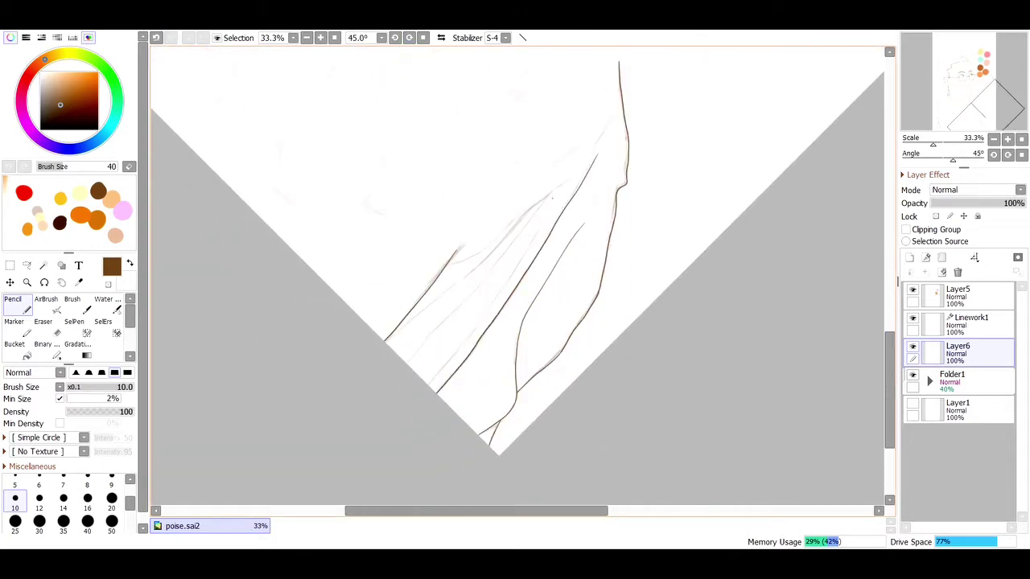
click(74, 321)
mouse_move(546, 199)
mouse_down()
mouse_move(432, 381)
mouse_move(487, 239)
mouse_up()
key(ctrl)
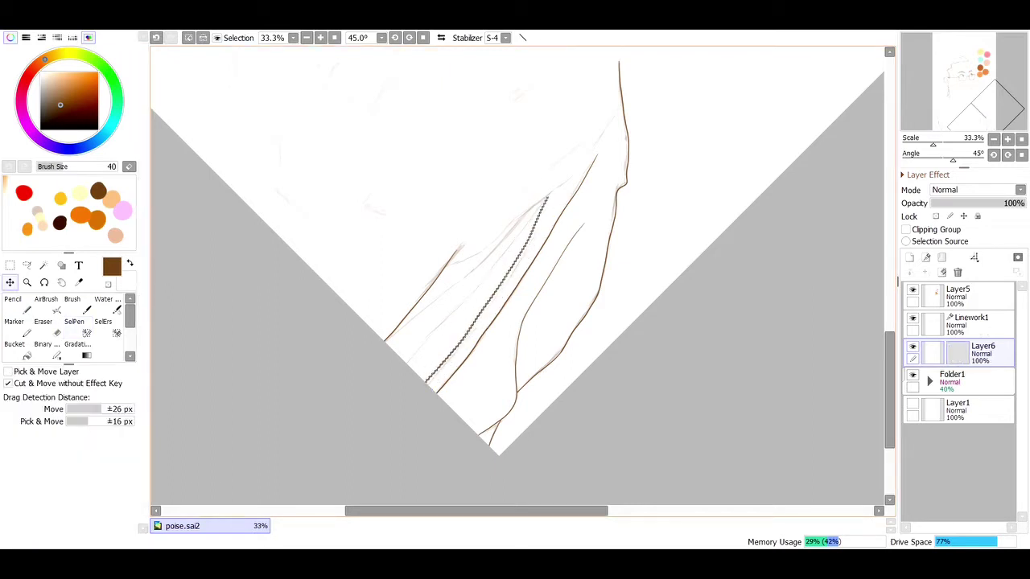
key(Home)
key(Page_Up)
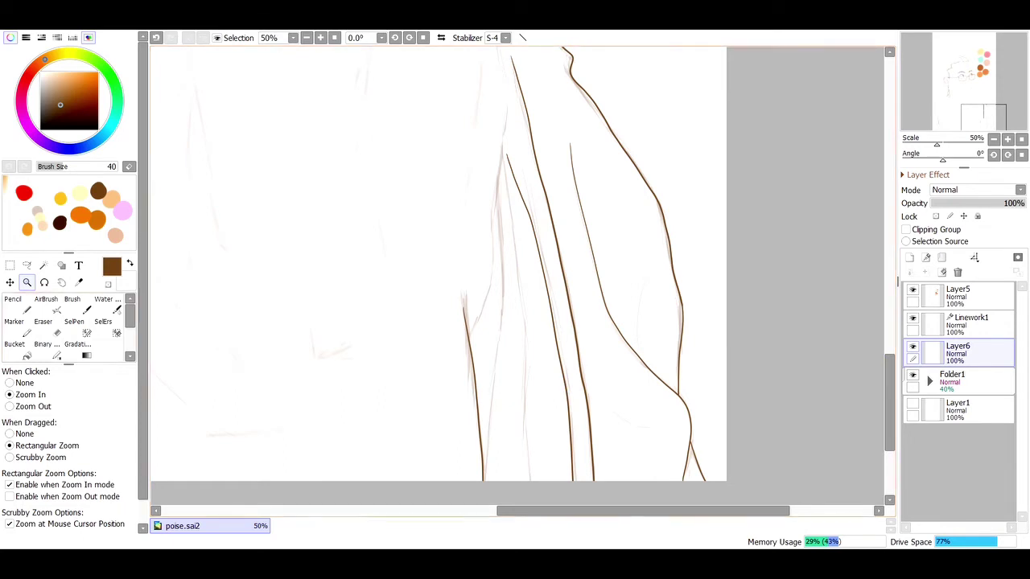
key(n)
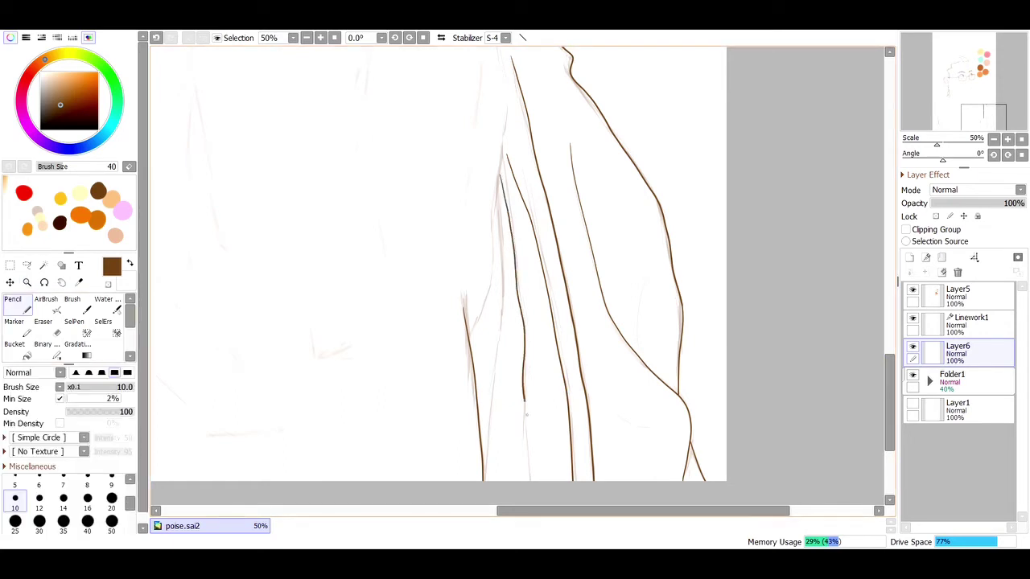
Step: Undo the two stray pencil strokes beside the shoulder contour
key(ctrl+z)
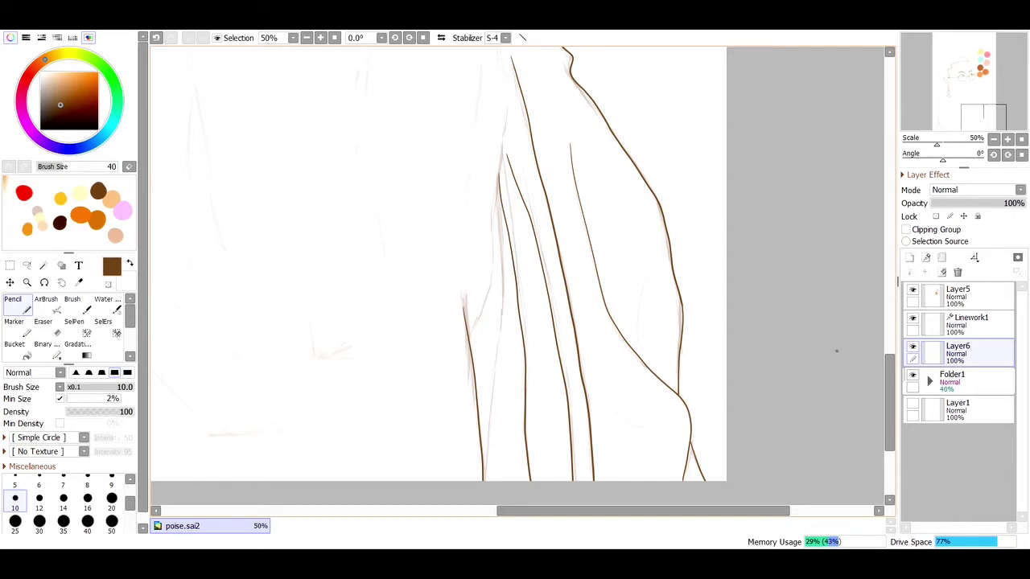
scroll(837, 350, up, 3)
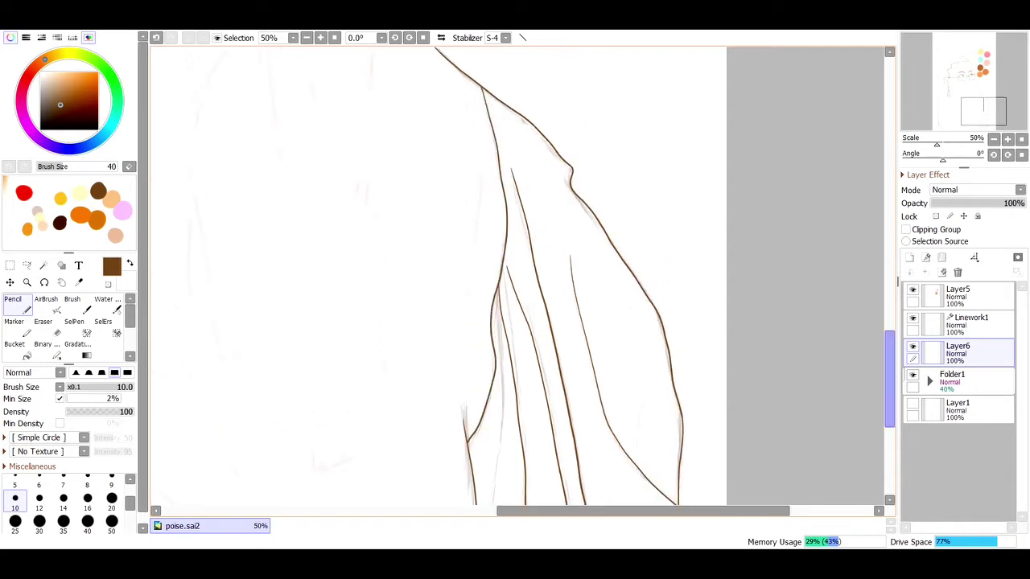
scroll(496, 331, down, 2)
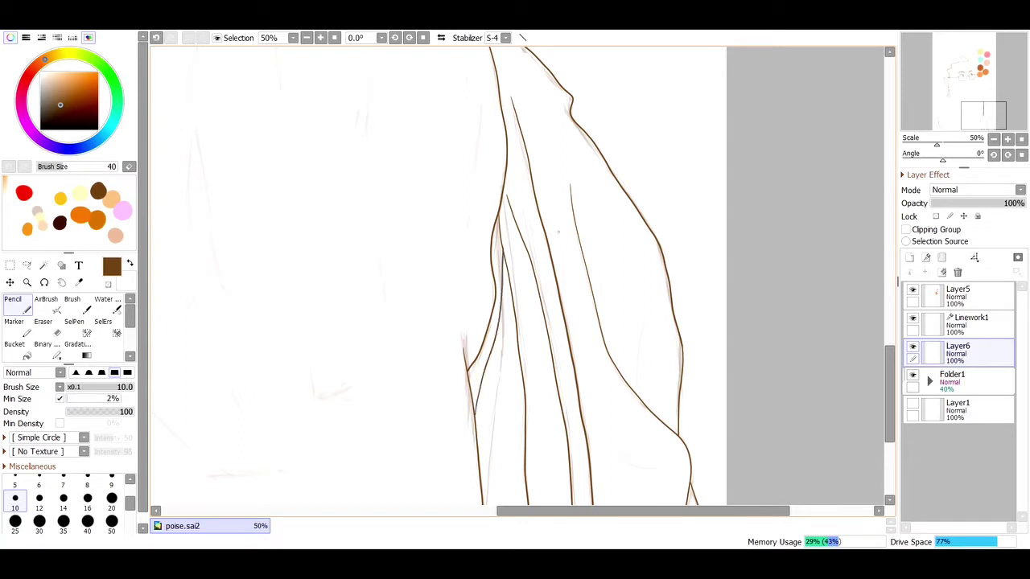
key(ctrl+z)
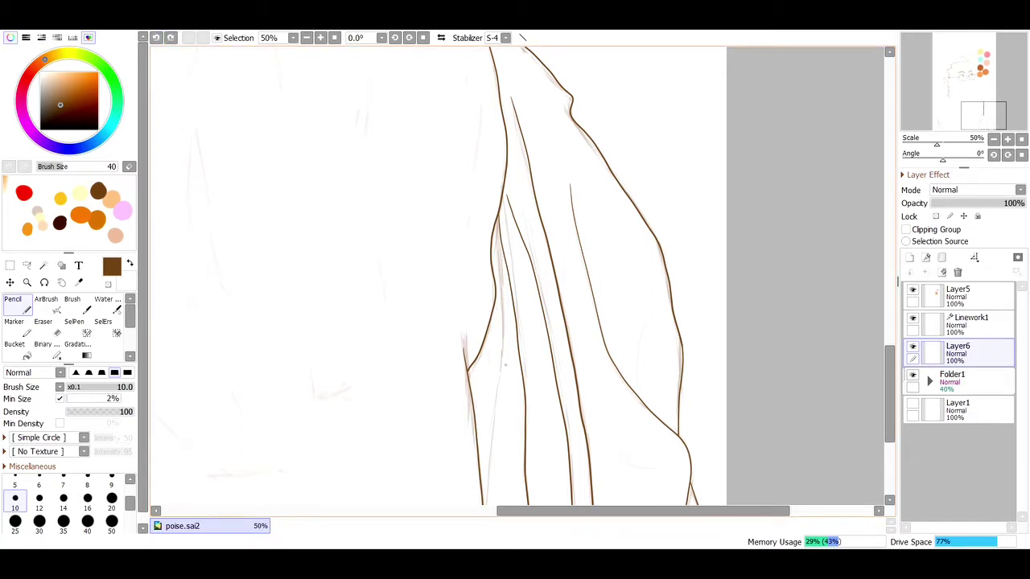
scroll(506, 365, down, 3)
key(e)
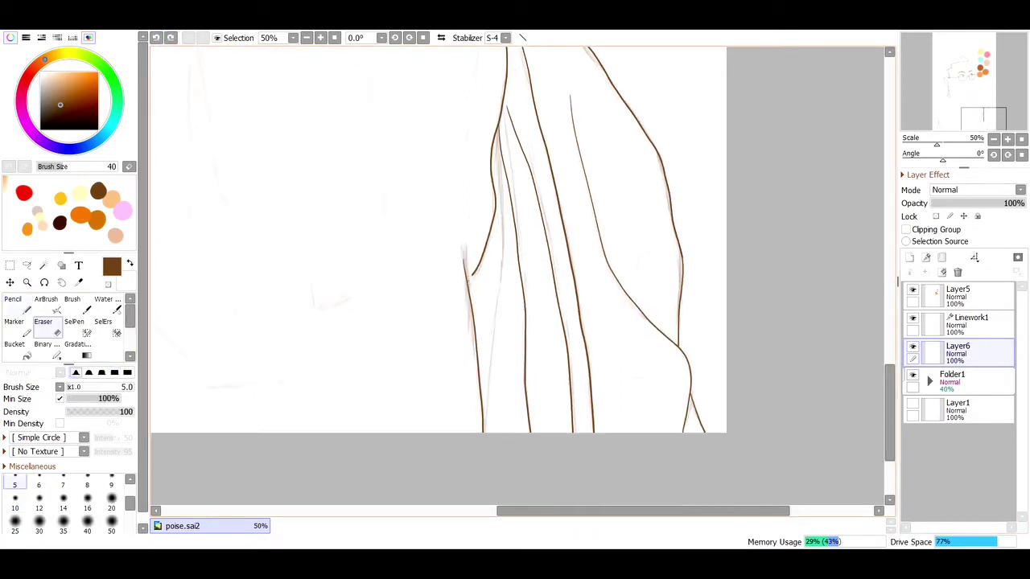
key(n)
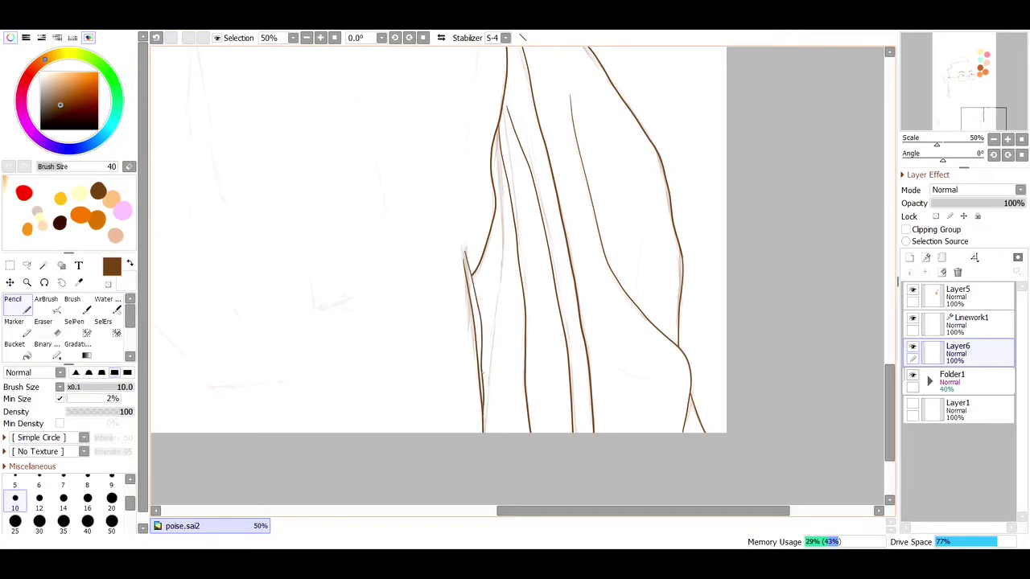
Step: Zoom in closely around the right shoulder fold lines
click(483, 346)
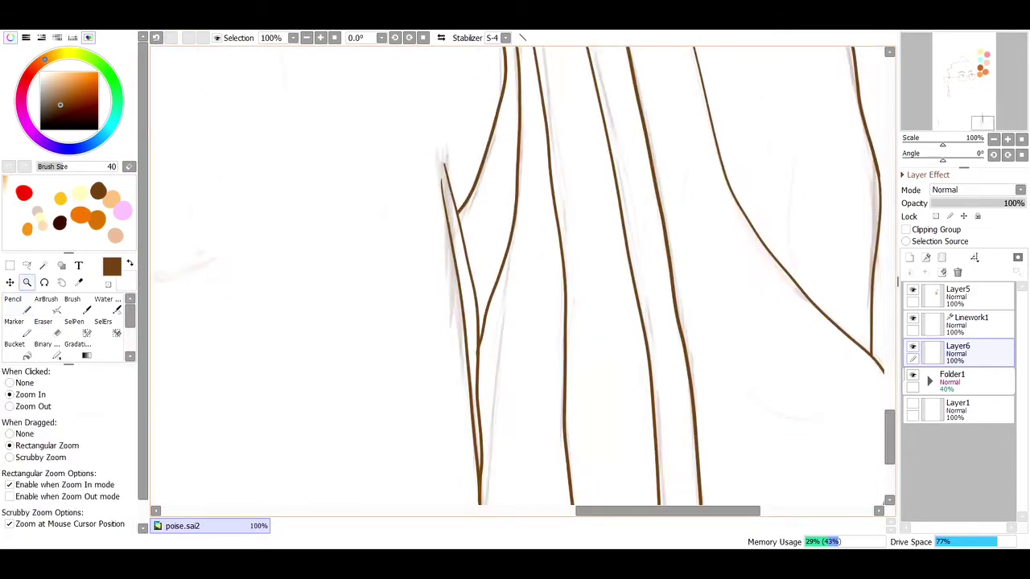
click(482, 346)
alt+click(483, 346)
click(531, 450)
scroll(519, 273, down, 3)
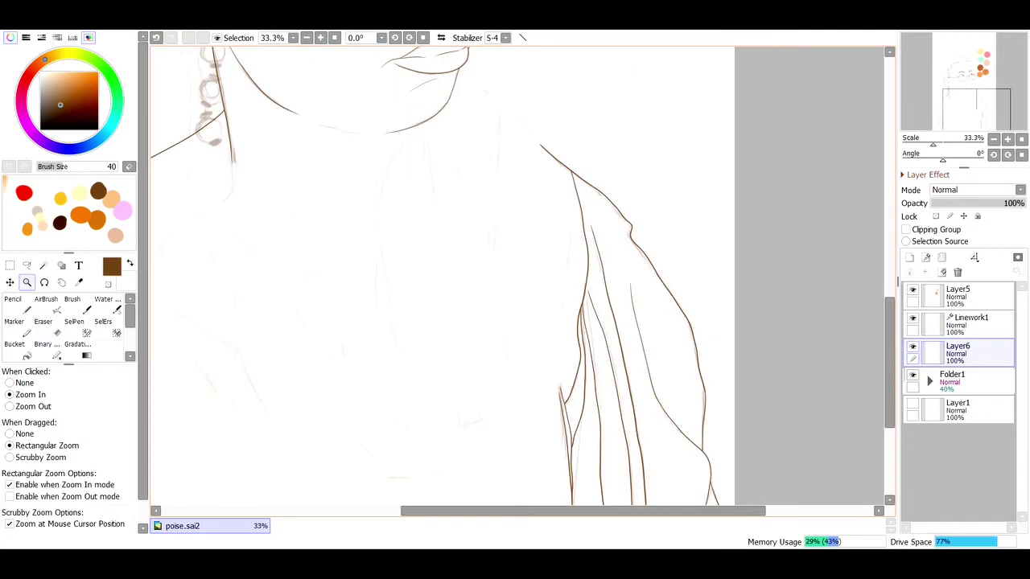
scroll(519, 274, up, 3)
mouse_move(492, 247)
mouse_down()
mouse_move(586, 306)
mouse_move(599, 356)
mouse_up()
key(n)
Step: Erase the line end and redraw the shoulder line where the two folds meet
key(ctrl+minus)
key(z)
key(e)
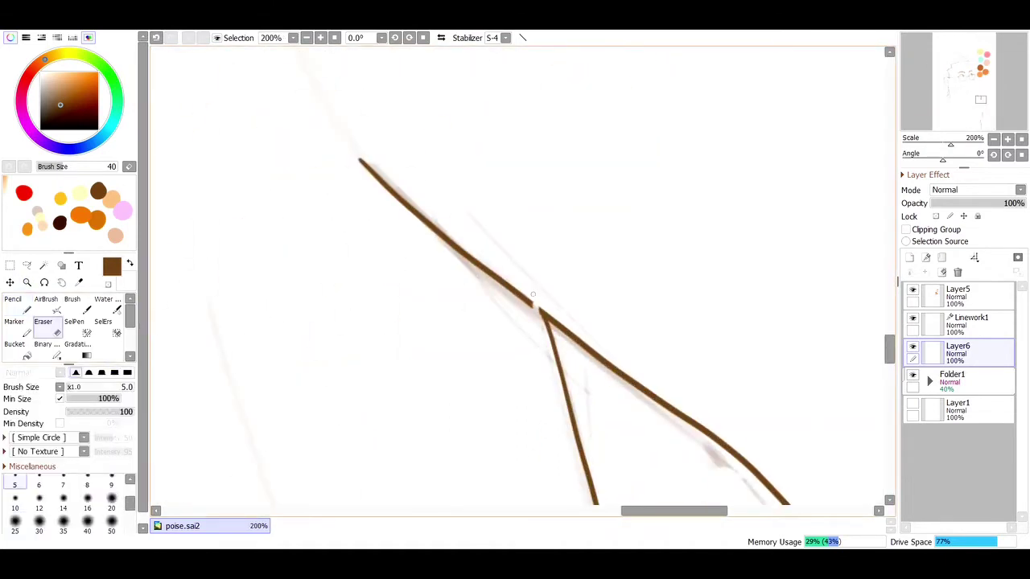
key(n)
drag(466, 249, 536, 296)
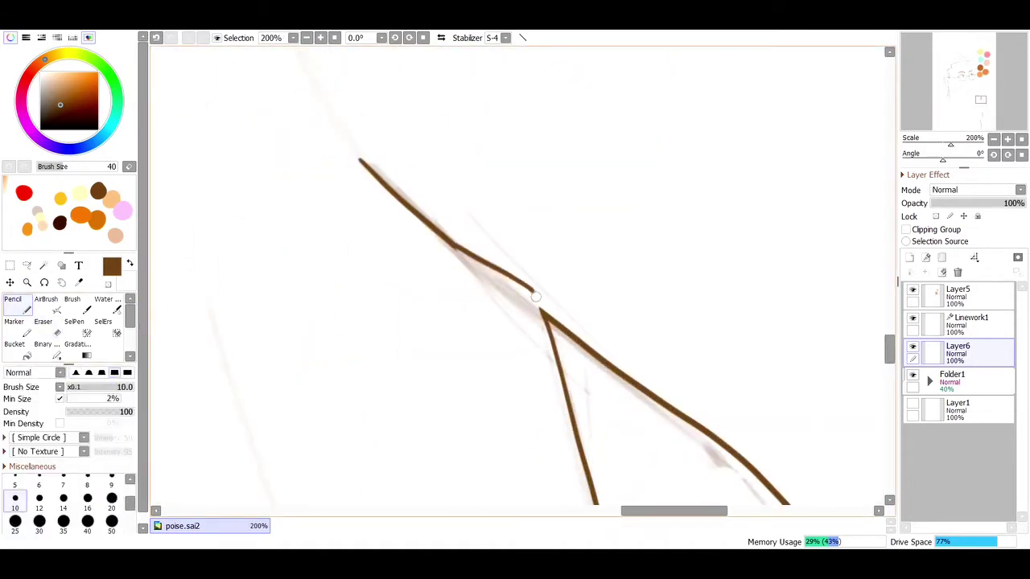
key(e)
key(Home)
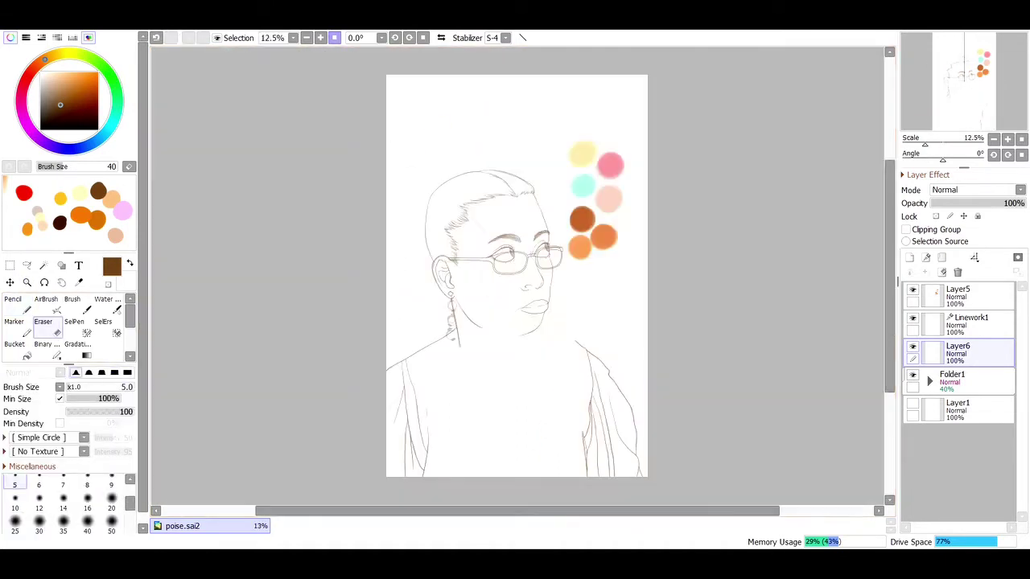
Step: Add Layer7 above Layer6, mirror the view, and shrink the pencil to size 7
key(ctrl+shift+n)
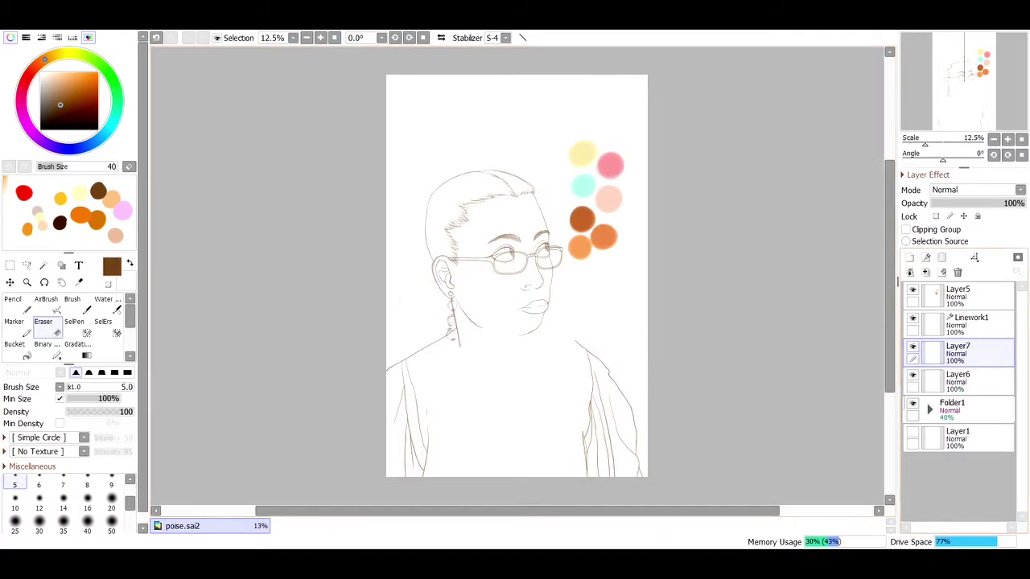
drag(443, 189, 628, 305)
key(h)
key(n)
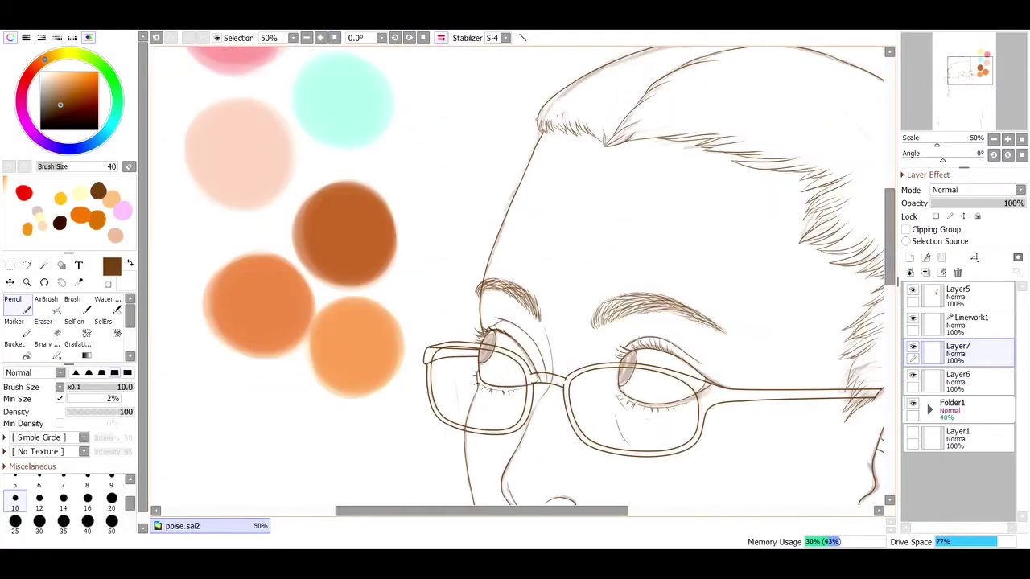
drag(531, 119, 450, 414)
key(ctrl+z)
key(bracketleft)
key(bracketleft)
key(bracketleft)
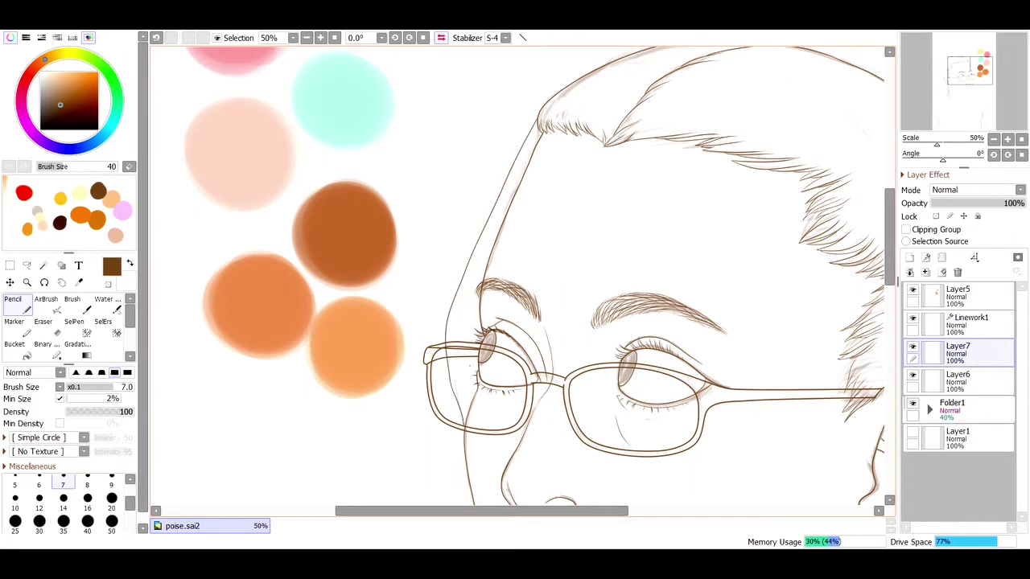
Step: Select, copy and paste the glasses temple line, then undo the trial shift
key(s)
drag(541, 120, 460, 438)
key(ctrl+c)
key(ctrl+v)
key(m)
drag(499, 241, 493, 243)
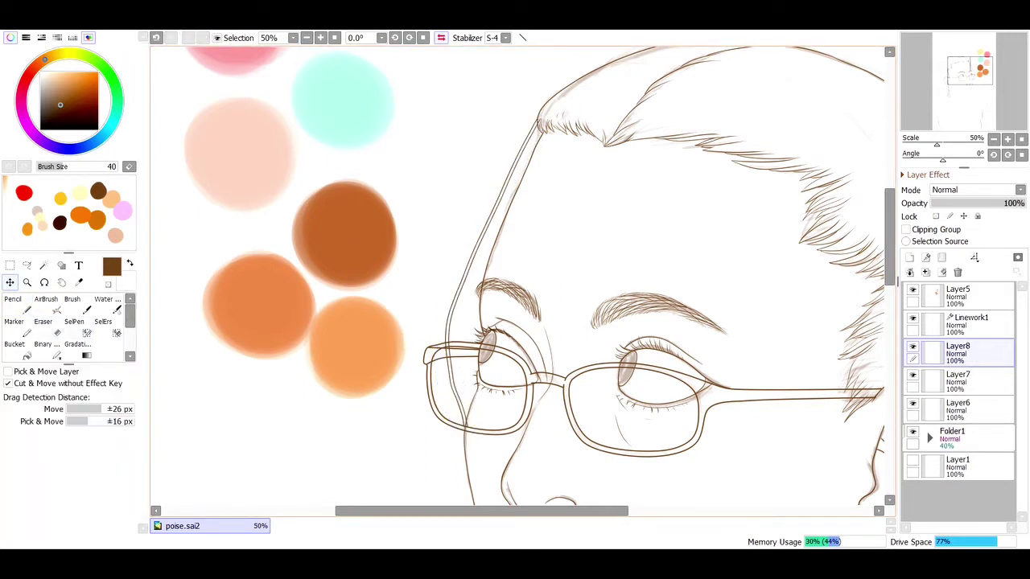
key(ctrl+z)
key(ctrl+z)
key(ctrl+z)
key(n)
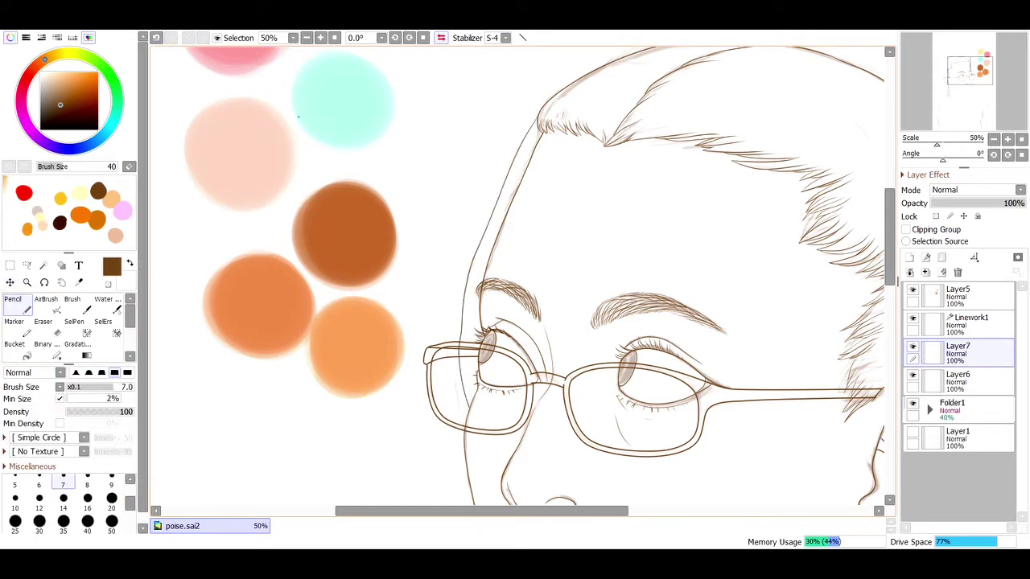
key(ctrl+z)
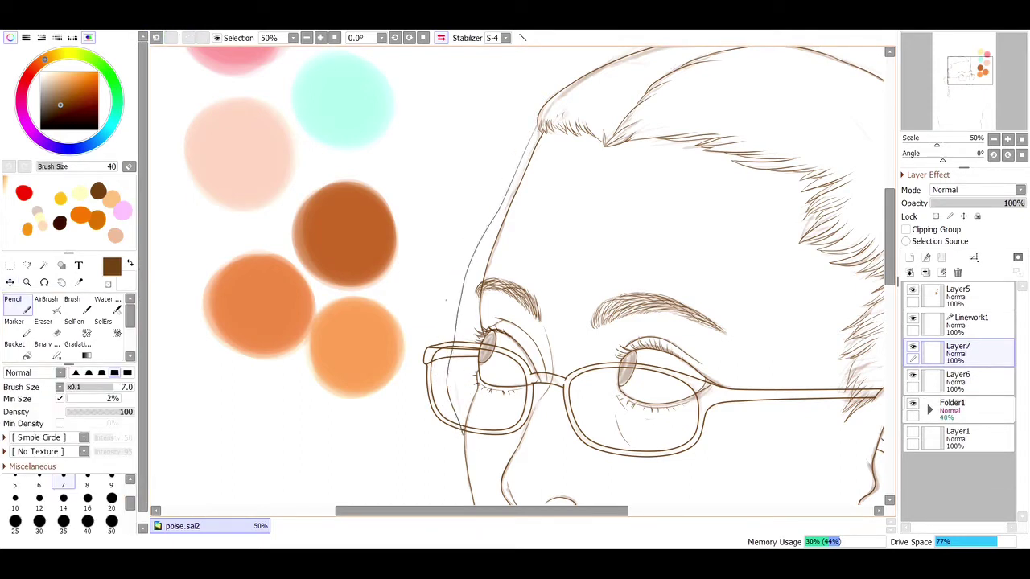
Step: Cut and paste the hairline temple line, reposition it, and merge it down into Layer7
key(s)
mouse_move(535, 121)
mouse_down()
mouse_move(453, 437)
mouse_move(471, 442)
mouse_up()
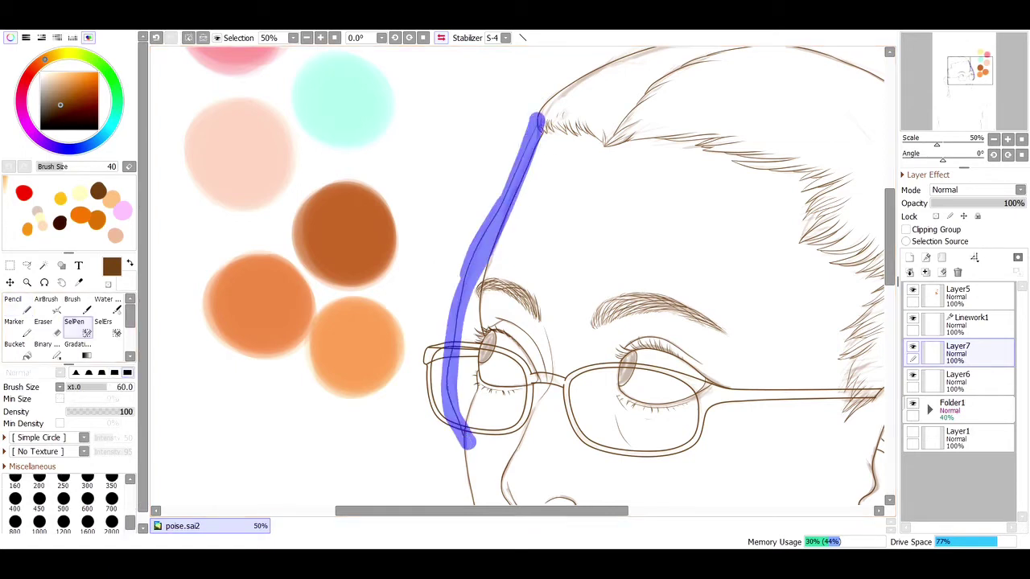
key(ctrl+c)
key(ctrl+v)
key(v)
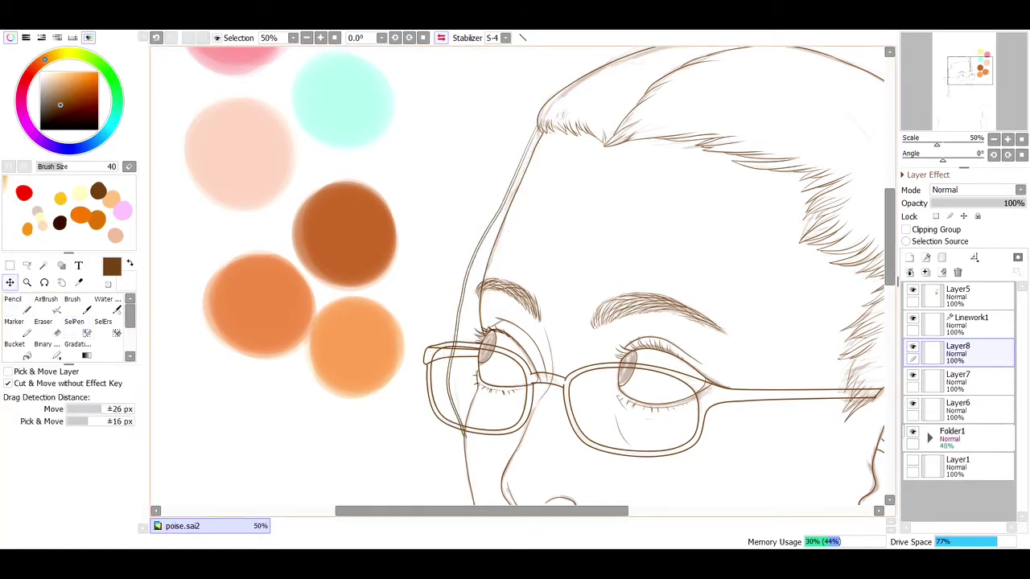
key(e)
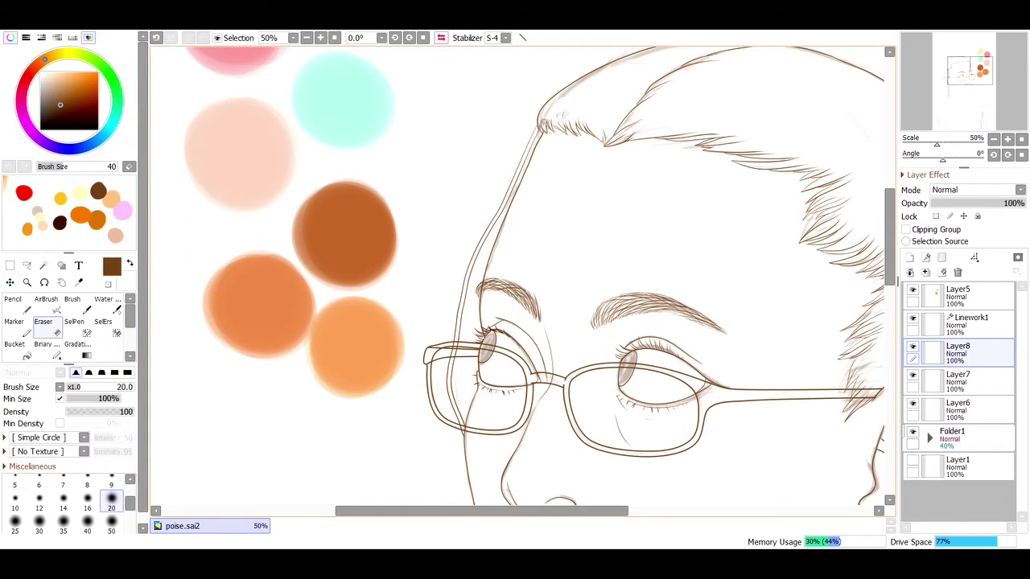
key(ctrl+e)
key(n)
Step: Reshape the selected hair edge and glasses arm lines with a Ctrl+T transform
scroll(519, 276, up, 2)
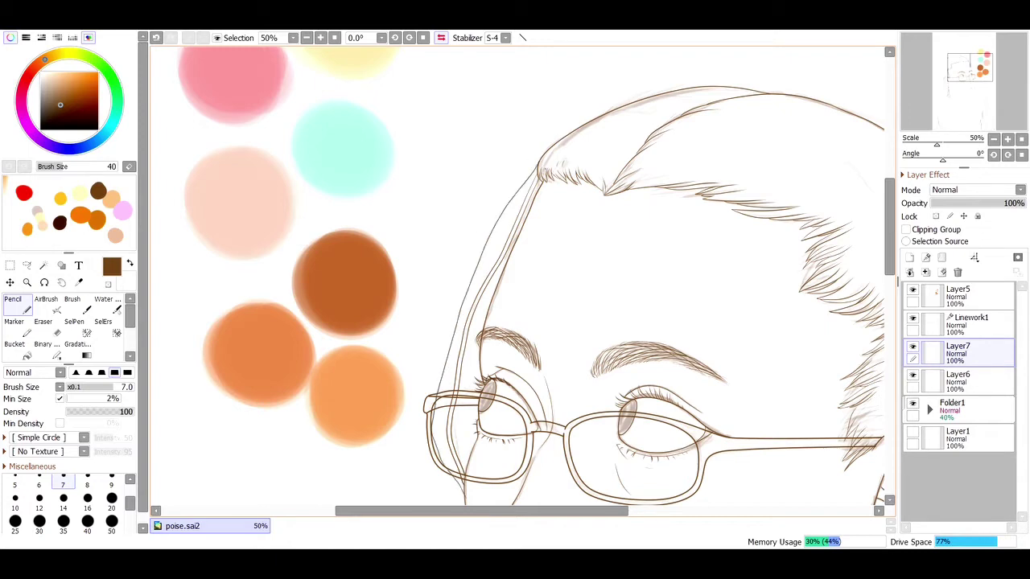
key(minus)
ctrl+click(587, 202)
ctrl+click(582, 193)
key(s)
drag(481, 100, 543, 450)
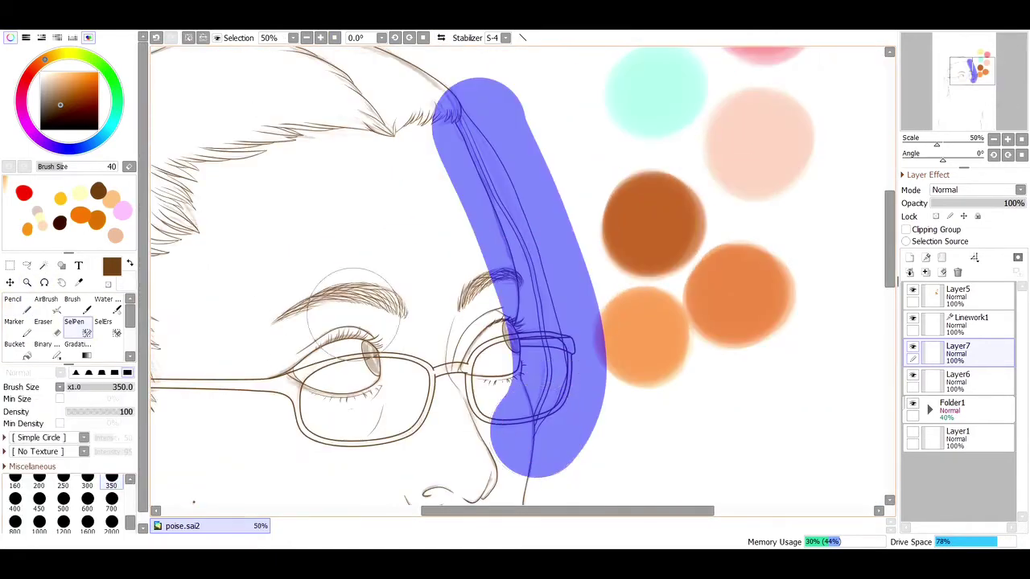
key(ctrl+t)
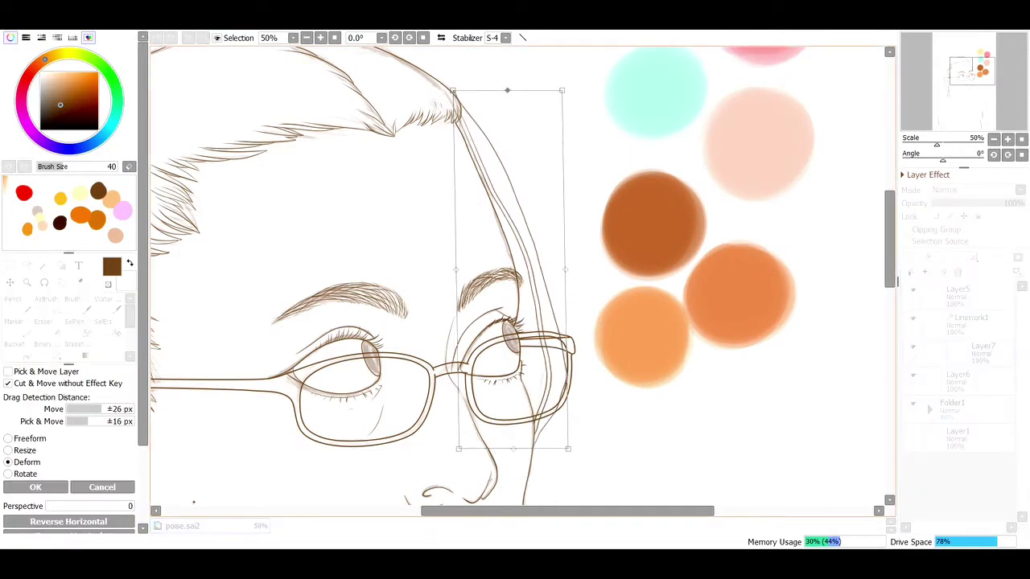
key(minus)
key(minus)
key(minus)
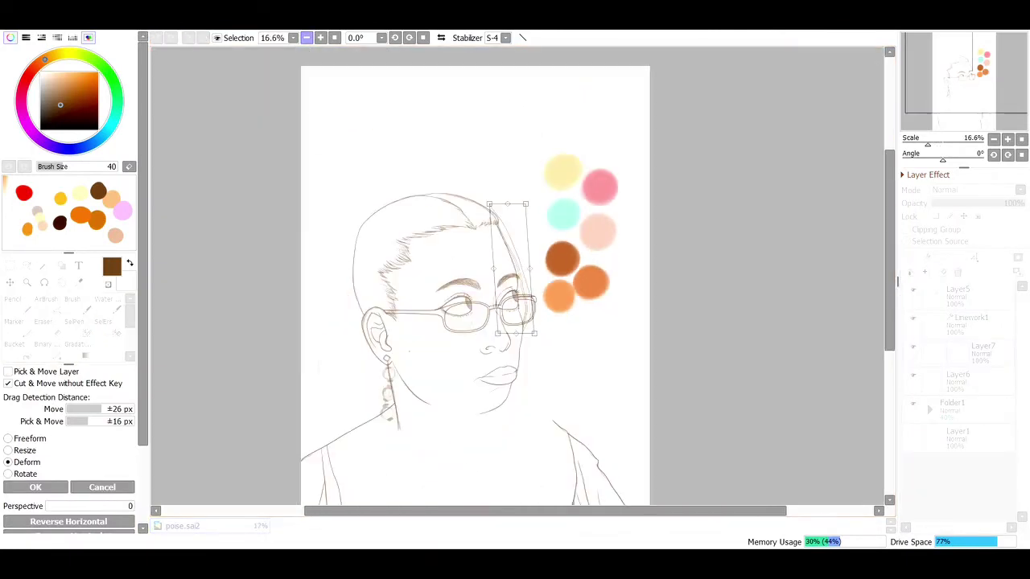
key(plus)
key(plus)
key(plus)
key(Return)
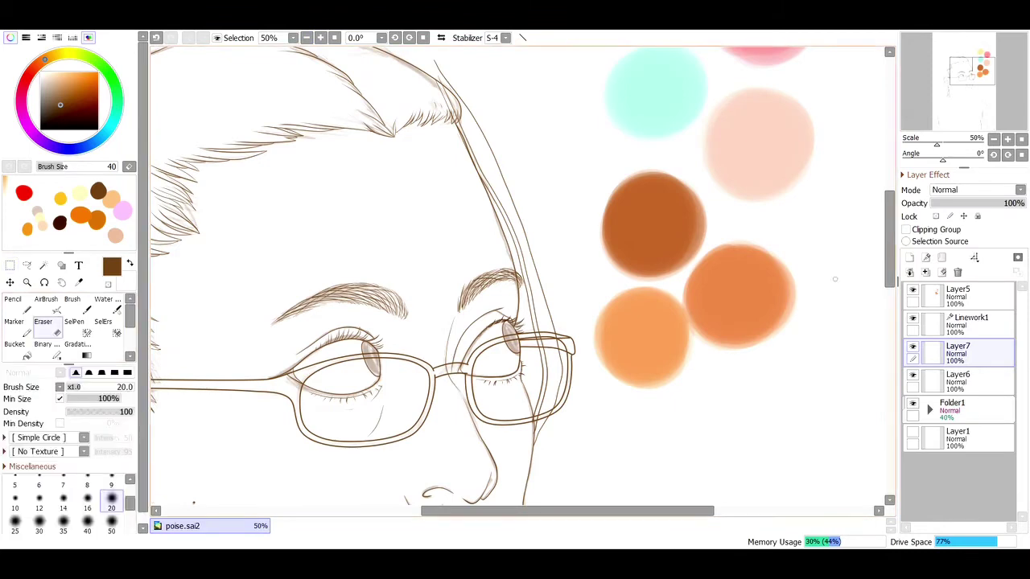
Step: Erase the faint stray strokes in the hair fringe
drag(402, 241, 612, 382)
key(n)
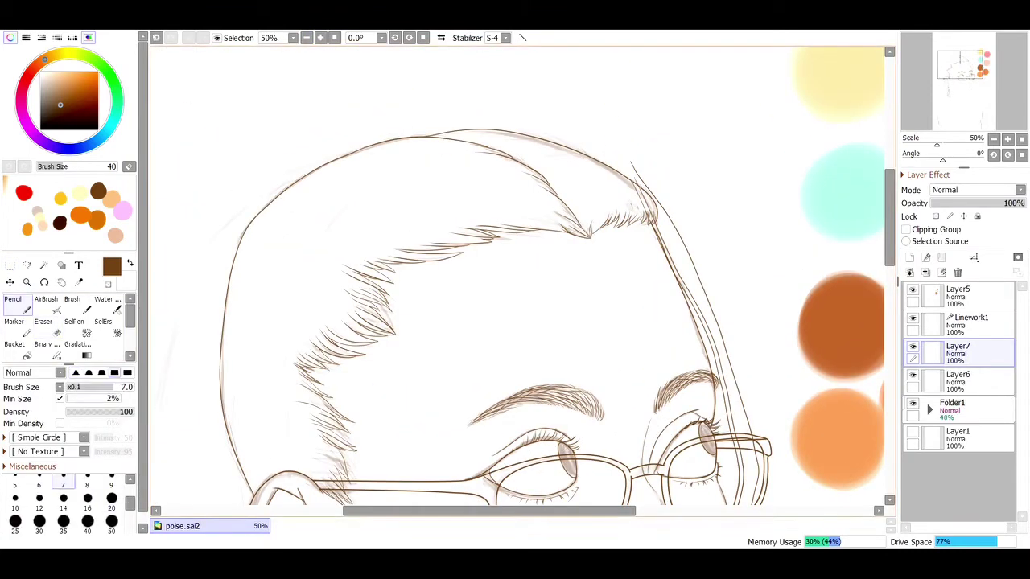
drag(535, 165, 708, 273)
key(e)
mouse_move(575, 121)
mouse_down()
mouse_move(599, 207)
mouse_move(618, 240)
mouse_move(627, 220)
mouse_move(649, 280)
mouse_up()
Step: Add an Overlay layer in the scarf layers folder and fill the scarf area light blue
key(minus)
key(minus)
key(minus)
key(minus)
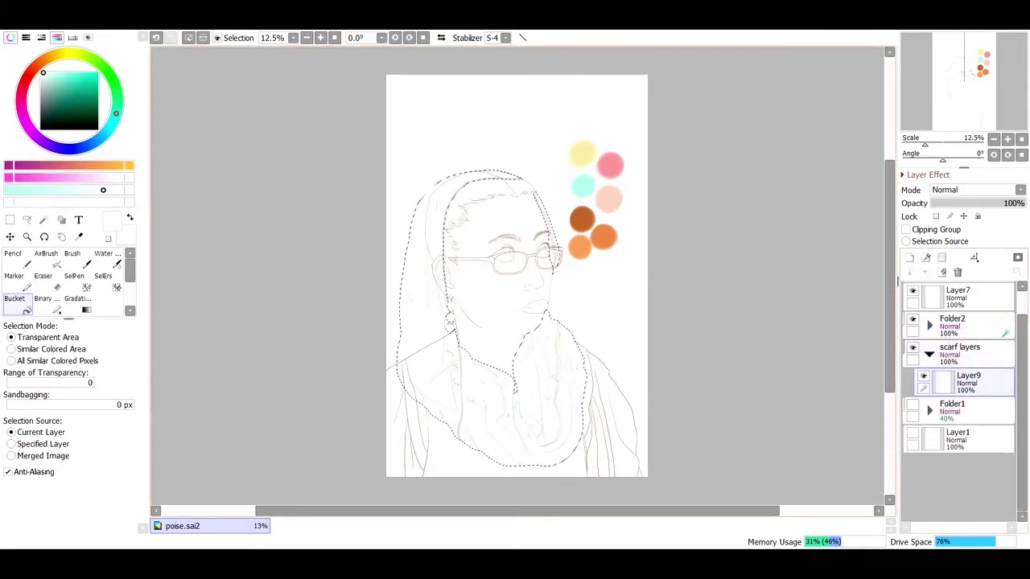
key(ctrl+d)
key(ctrl+shift+n)
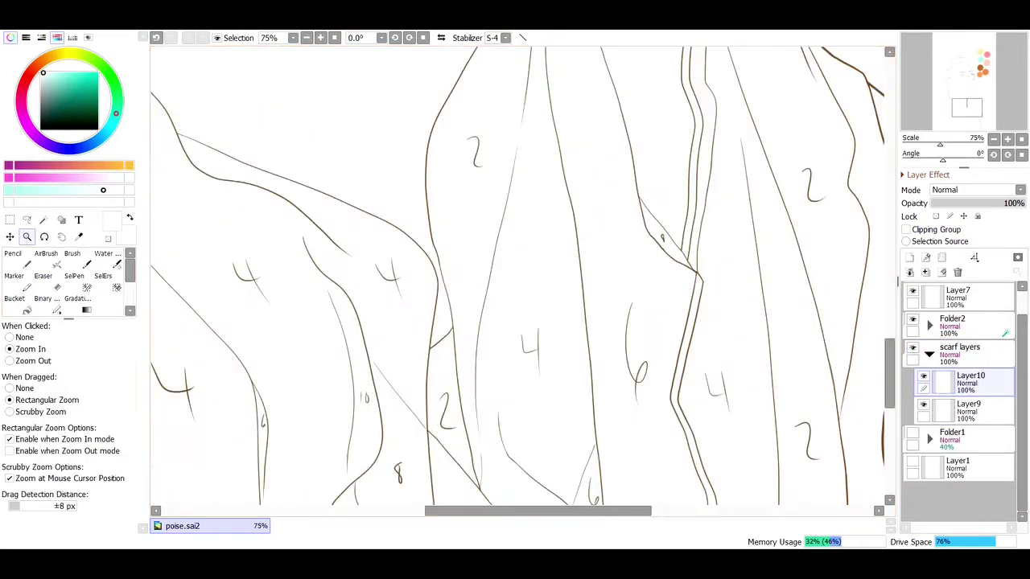
click(969, 408)
click(968, 380)
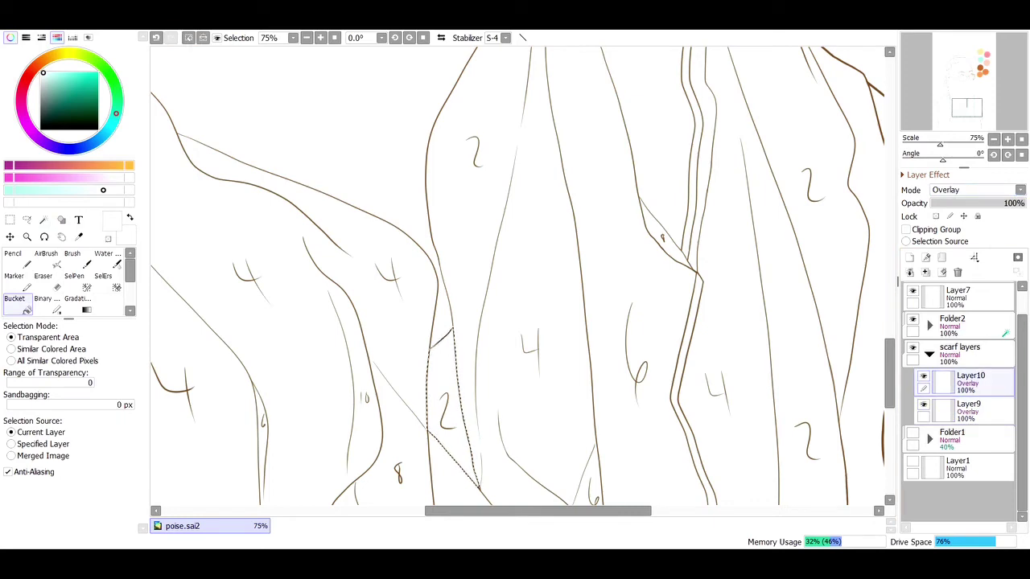
click(442, 386)
Step: Show the selection as a mask and remove the stray selection inside the ear
key(w)
scroll(523, 273, up, 3)
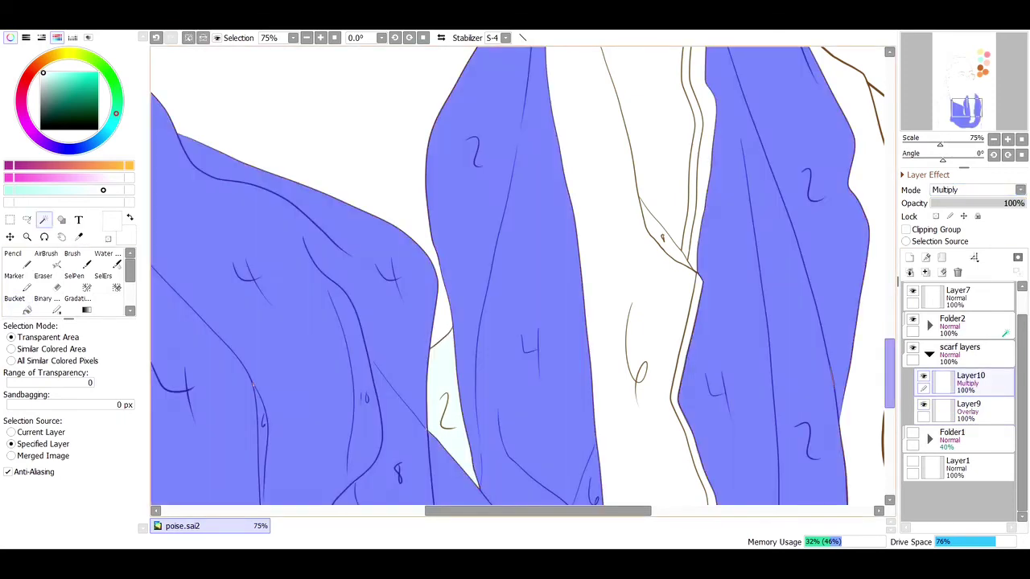
key(s)
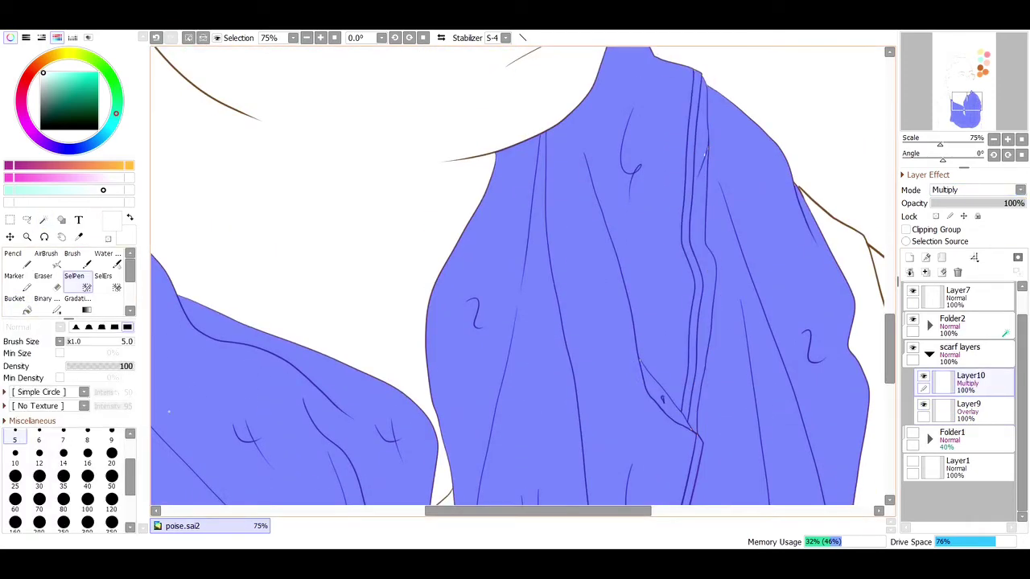
key(minus)
key(minus)
key(minus)
key(minus)
key(w)
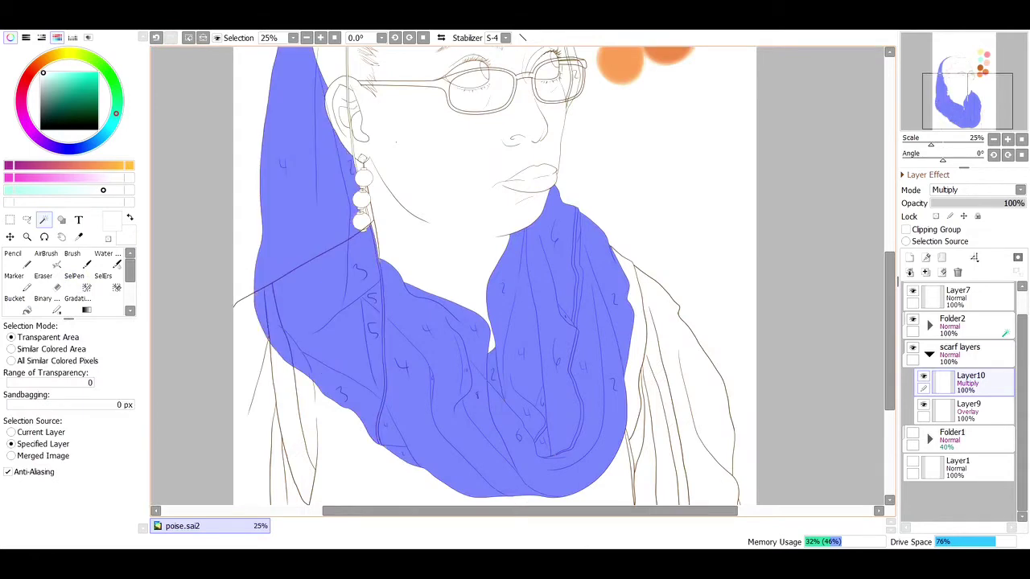
scroll(519, 274, up, 3)
key(s)
click(346, 246)
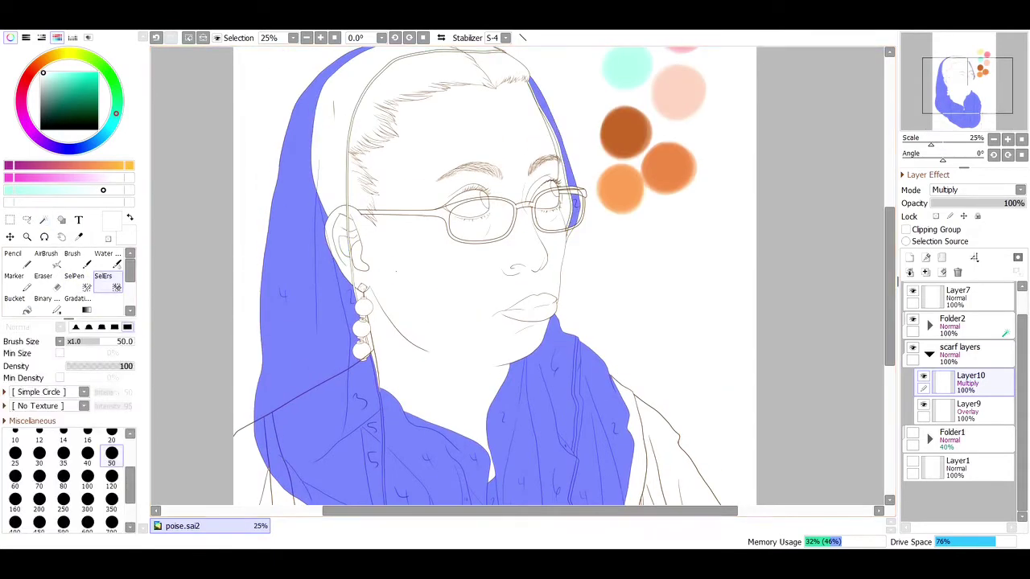
ctrl+click(335, 237)
Step: Add the inner hood line to the selection and fill the gap at its tip
key(w)
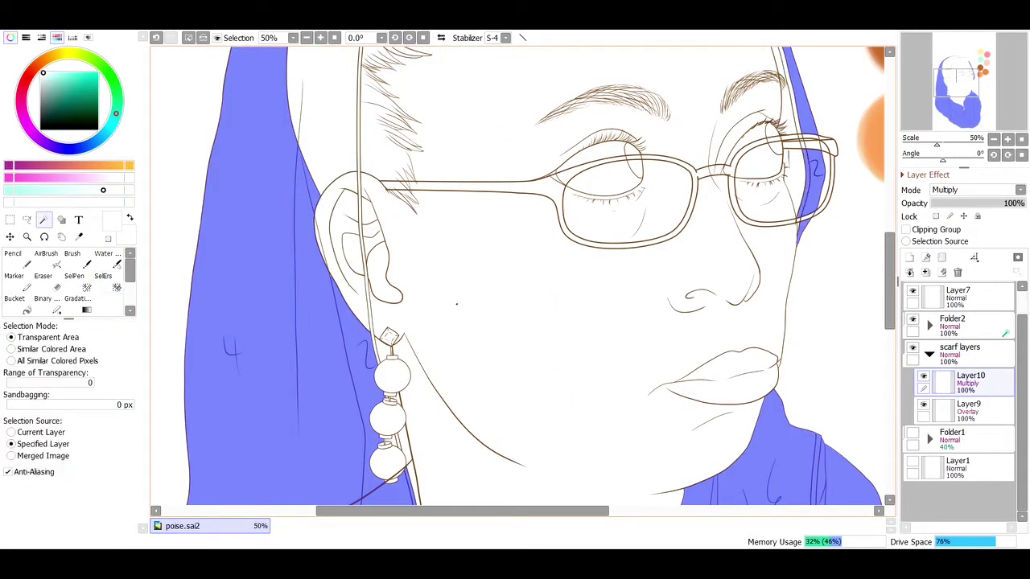
scroll(519, 273, up, 3)
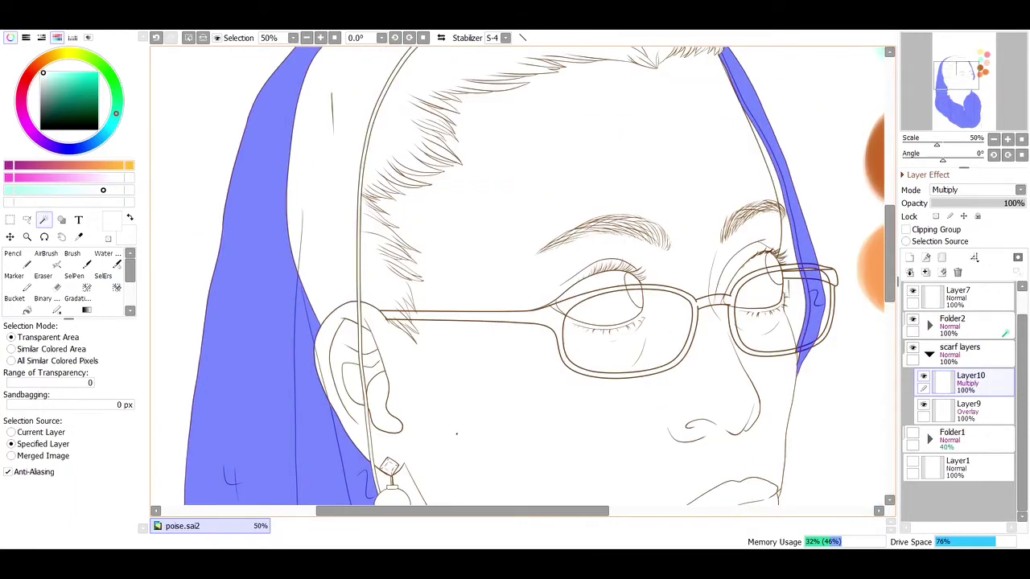
scroll(519, 273, up, 5)
click(563, 195)
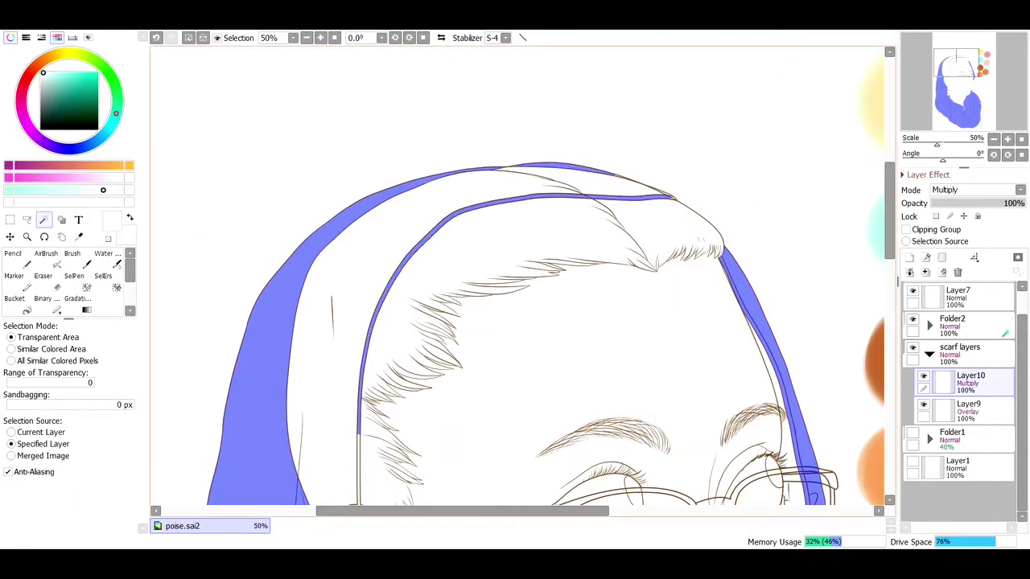
mouse_move(607, 173)
mouse_down()
mouse_move(701, 239)
mouse_move(683, 221)
mouse_up()
click(74, 276)
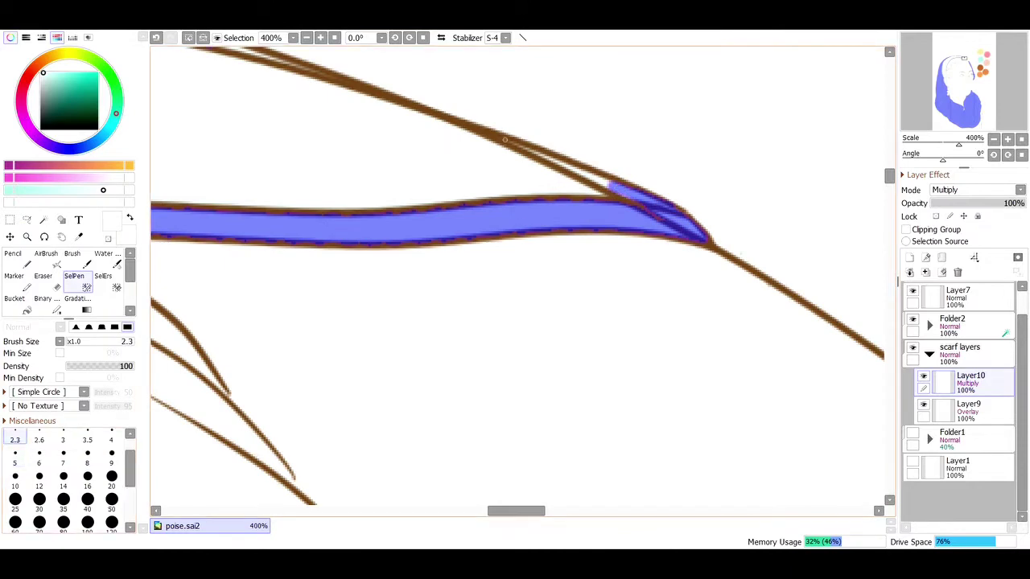
scroll(614, 187, down, 10)
Step: Touch up the selection around the earring and turn the mask back into a normal selection
key(ctrl+space)
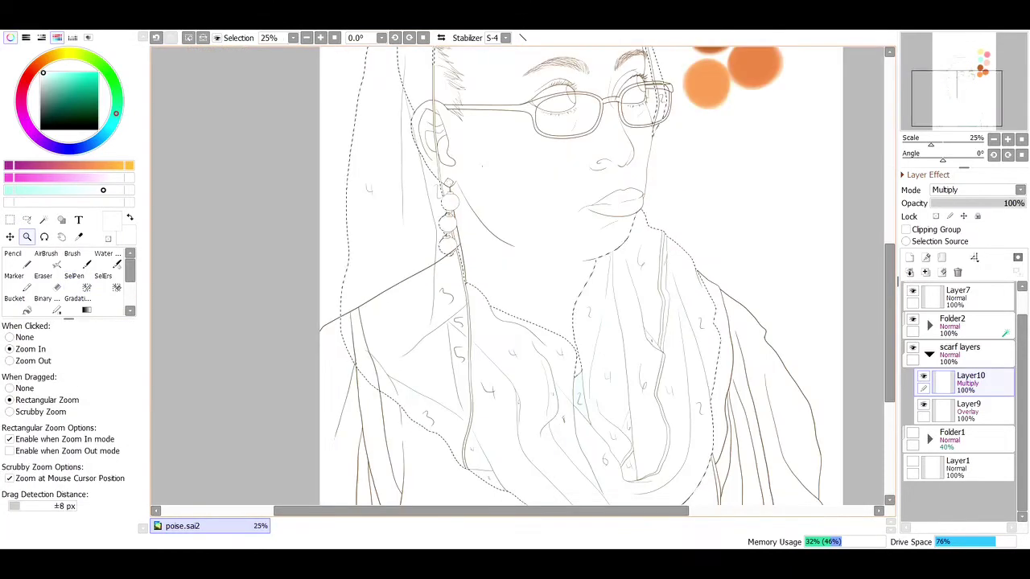
key(w)
key(ctrl+space)
drag(403, 164, 527, 240)
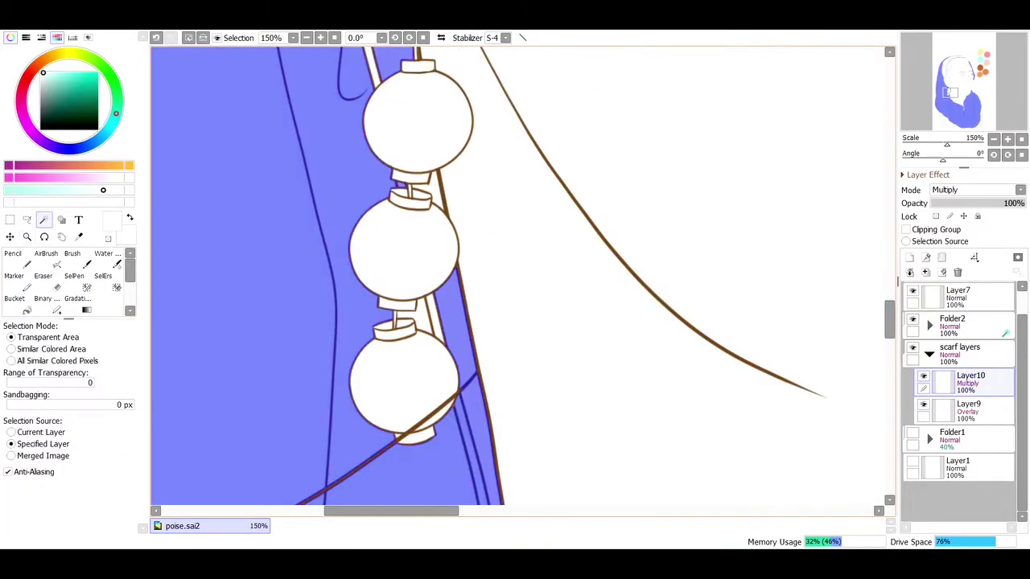
click(74, 276)
scroll(448, 279, down, 3)
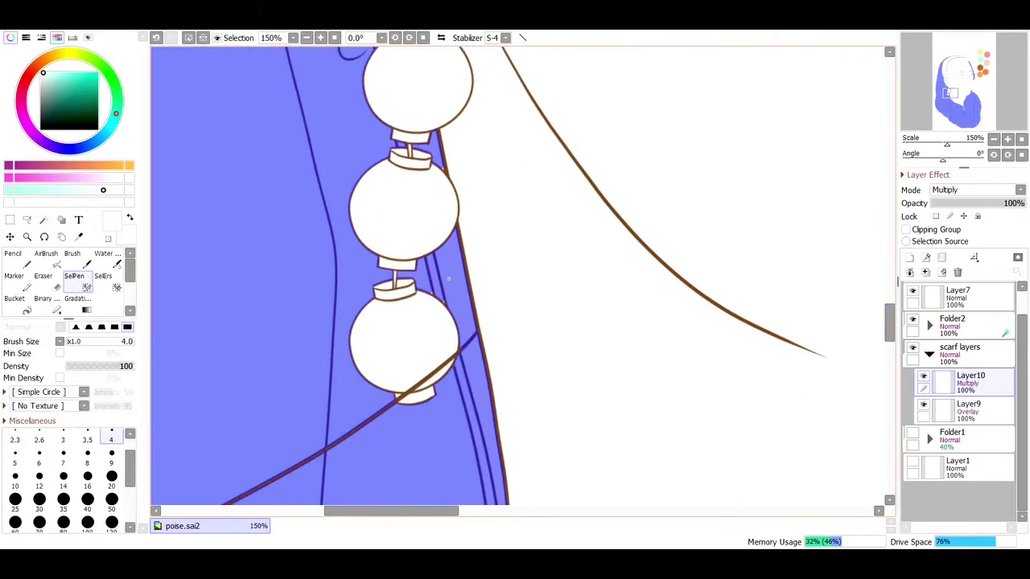
scroll(523, 277, down, 12)
key(g)
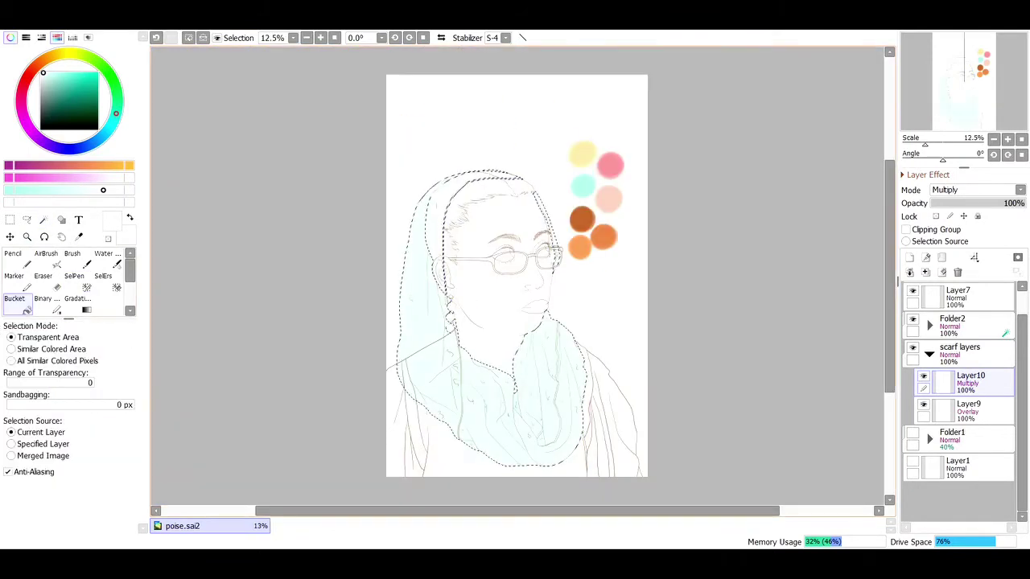
Step: Create a new layer in the scarf folder and wand-select the front scarf fold below the chin
key(w)
scroll(515, 277, up, 1)
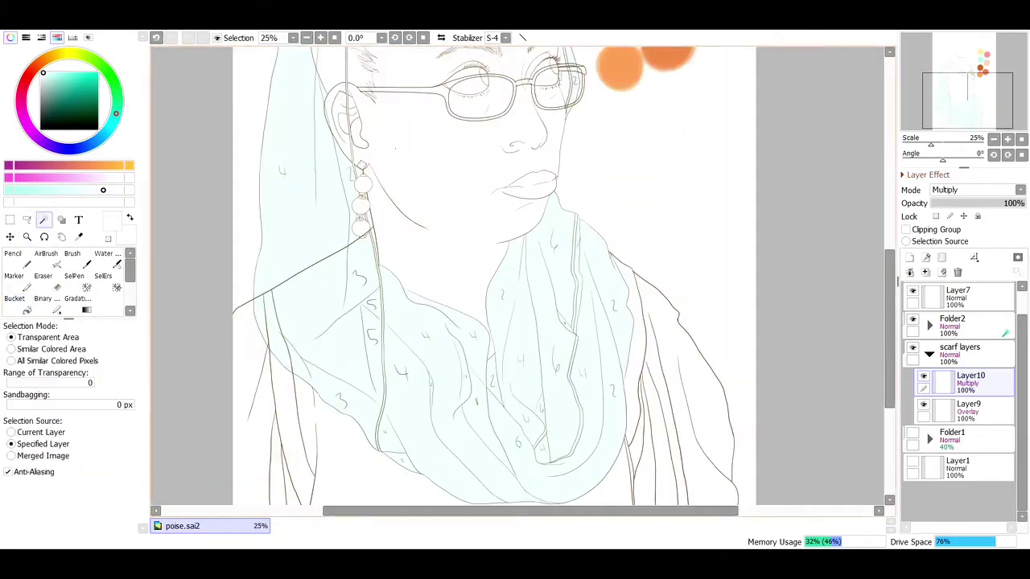
key(ctrl+shift+n)
click(531, 322)
key(ctrl+z)
key(e)
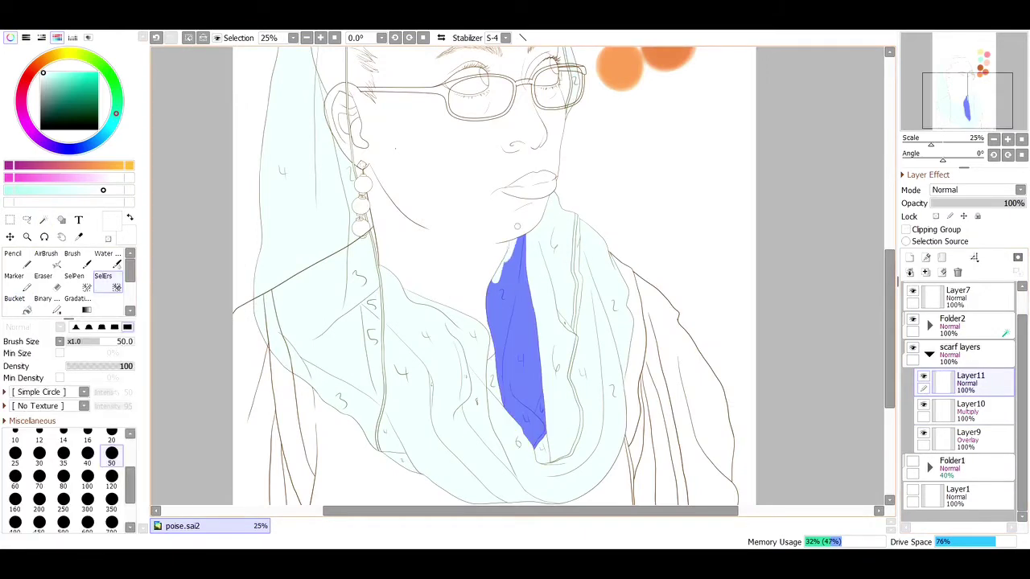
key(z)
scroll(523, 278, up, 1)
Step: Trim the fold selection's upper-left and left edges along the fold line
key(e)
mouse_move(479, 121)
mouse_down()
mouse_move(483, 185)
mouse_move(434, 241)
mouse_move(434, 338)
mouse_up()
key(z)
scroll(435, 338, up, 1)
scroll(425, 241, up, 1)
key(e)
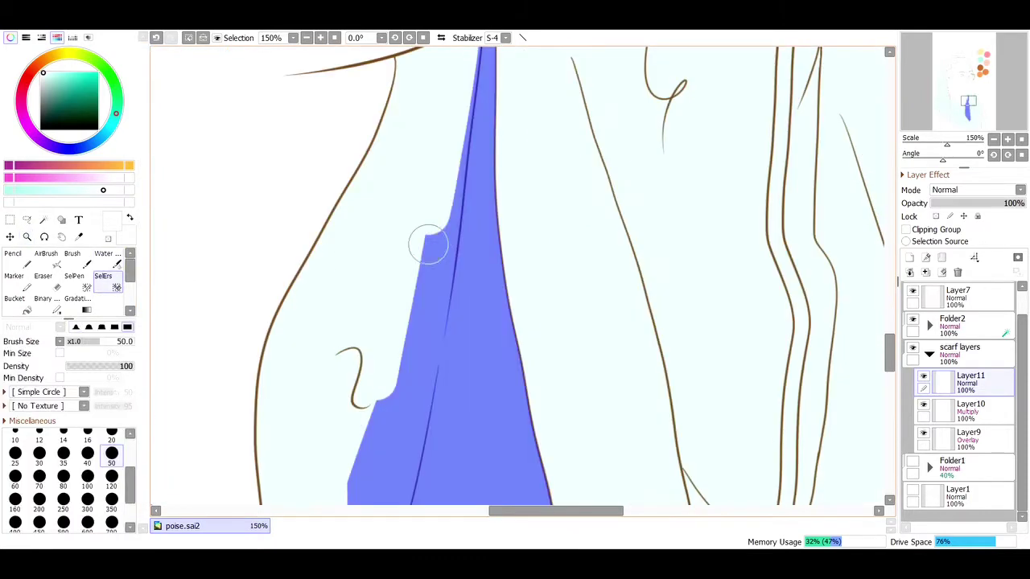
mouse_move(425, 242)
mouse_down()
mouse_move(429, 252)
mouse_move(447, 103)
mouse_up()
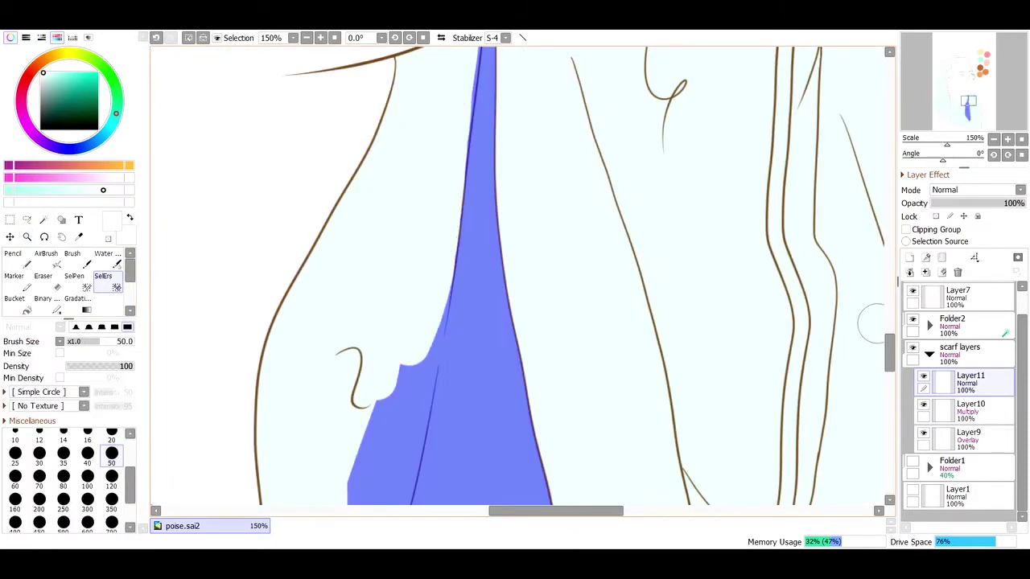
scroll(471, 244, up, 3)
Step: Enlarge the selection eraser to size 40 and trim the left edge further right
key(bracketleft)
key(bracketleft)
key(bracketleft)
key(bracketleft)
key(bracketleft)
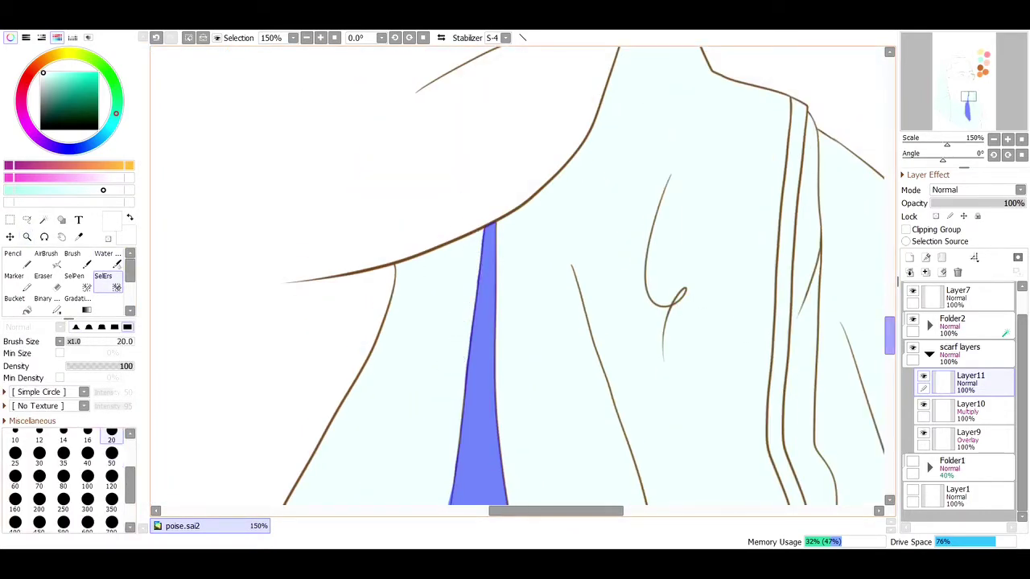
scroll(451, 241, down, 5)
key(bracketright)
key(bracketright)
key(bracketright)
key(bracketright)
drag(346, 442, 426, 214)
mouse_move(439, 107)
mouse_down()
mouse_move(429, 176)
mouse_move(420, 217)
mouse_move(427, 164)
mouse_move(396, 343)
mouse_move(346, 466)
mouse_up()
scroll(346, 466, down, 3)
mouse_move(395, 143)
mouse_down()
mouse_move(340, 395)
mouse_move(341, 467)
mouse_up()
scroll(705, 349, down, 3)
drag(332, 318, 347, 473)
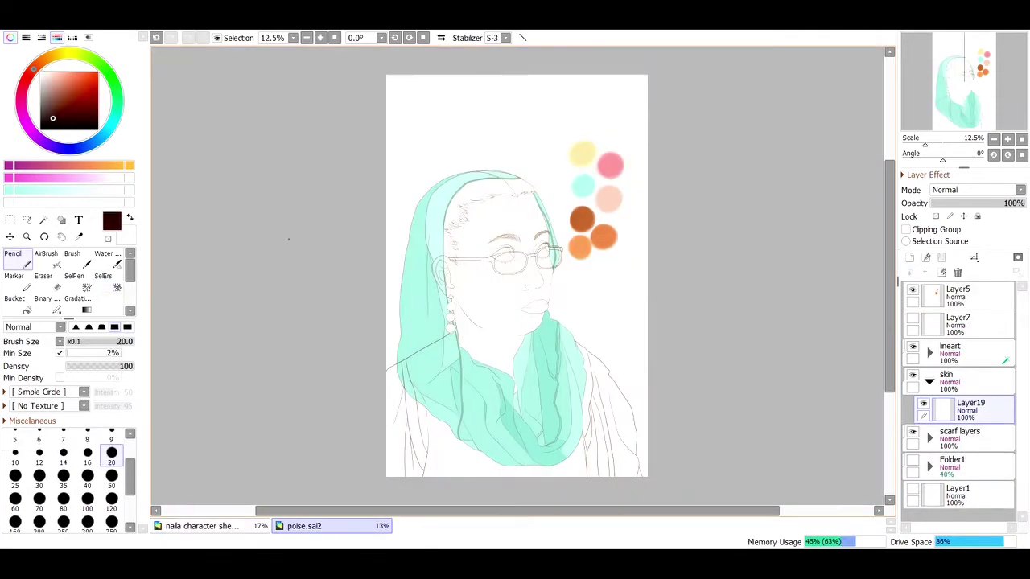
Step: Zoom in on the face and wand-select the skin and ear area from scratch
click(43, 219)
click(506, 230)
click(27, 237)
drag(406, 228, 569, 329)
click(43, 219)
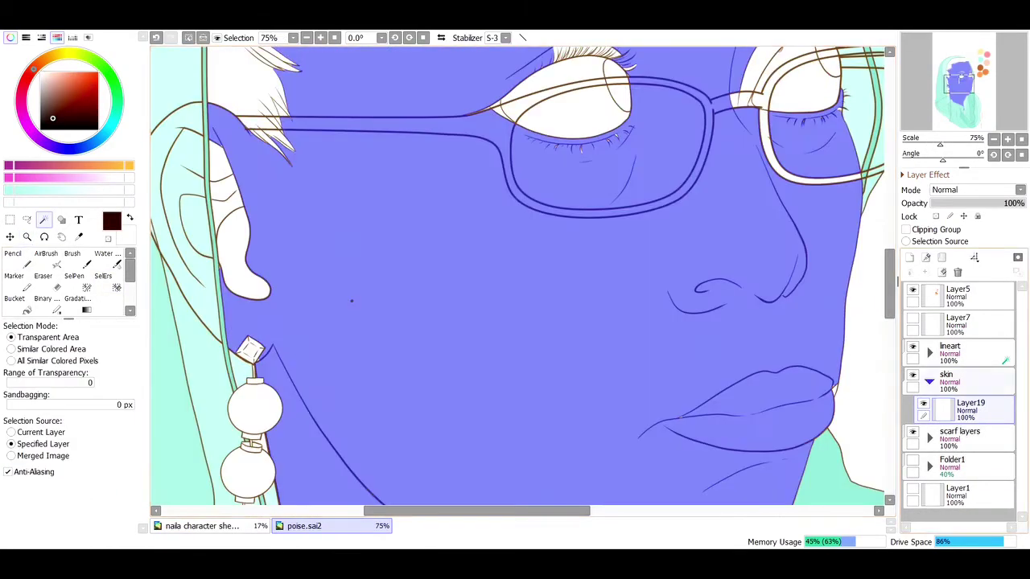
click(929, 352)
scroll(961, 402, down, 2)
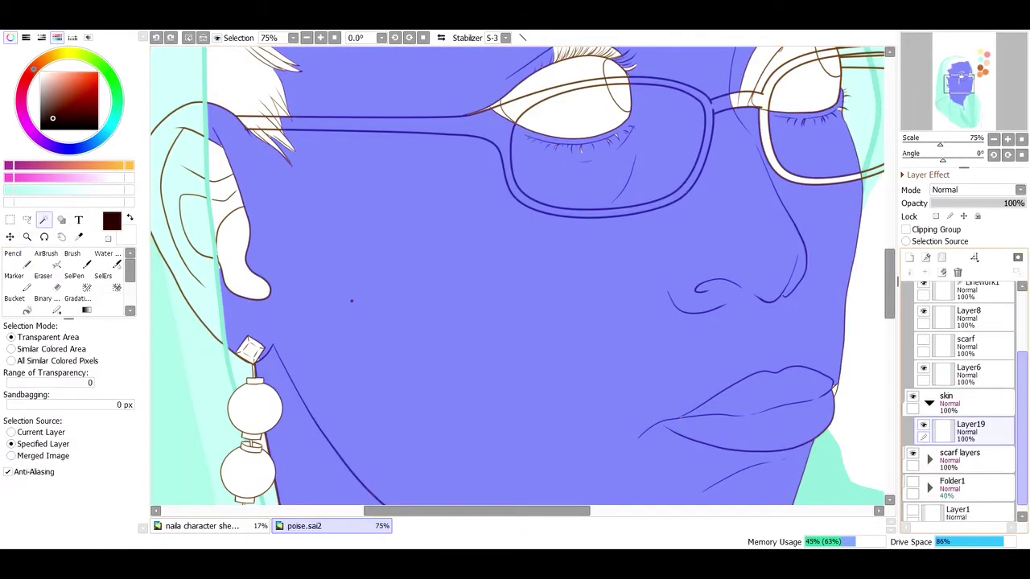
key(ctrl+d)
click(351, 301)
scroll(519, 277, left, 1)
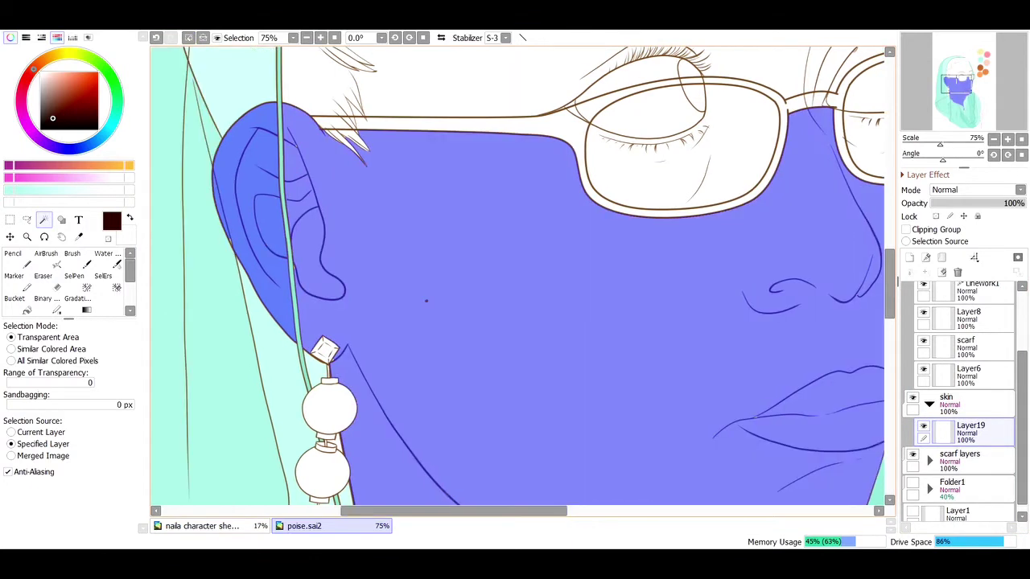
scroll(519, 278, right, 5)
scroll(519, 278, up, 3)
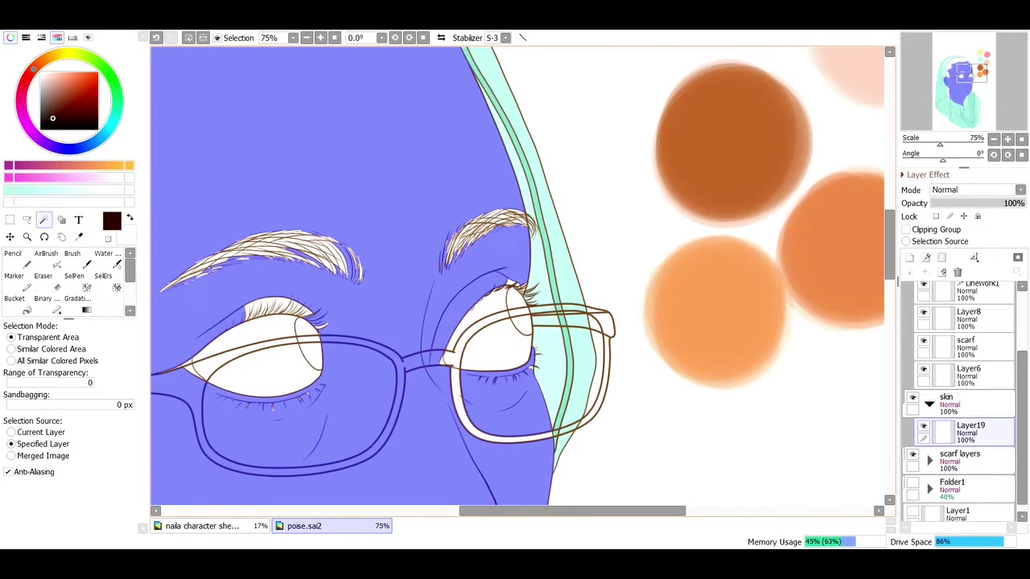
Step: Hand-paint both eyebrows and the ear's edge into the skin selection
key(b)
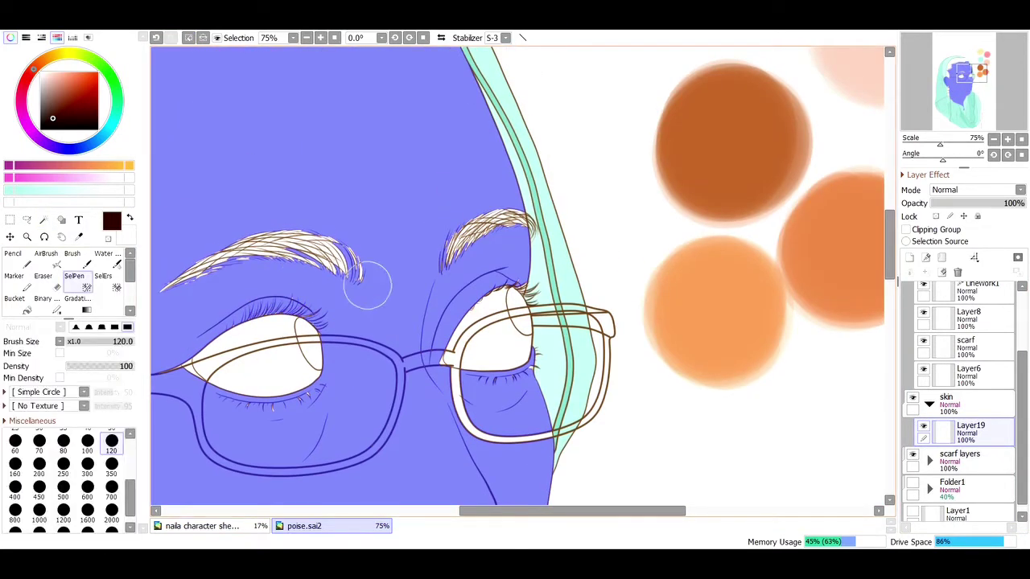
drag(354, 273, 519, 222)
scroll(443, 143, down, 5)
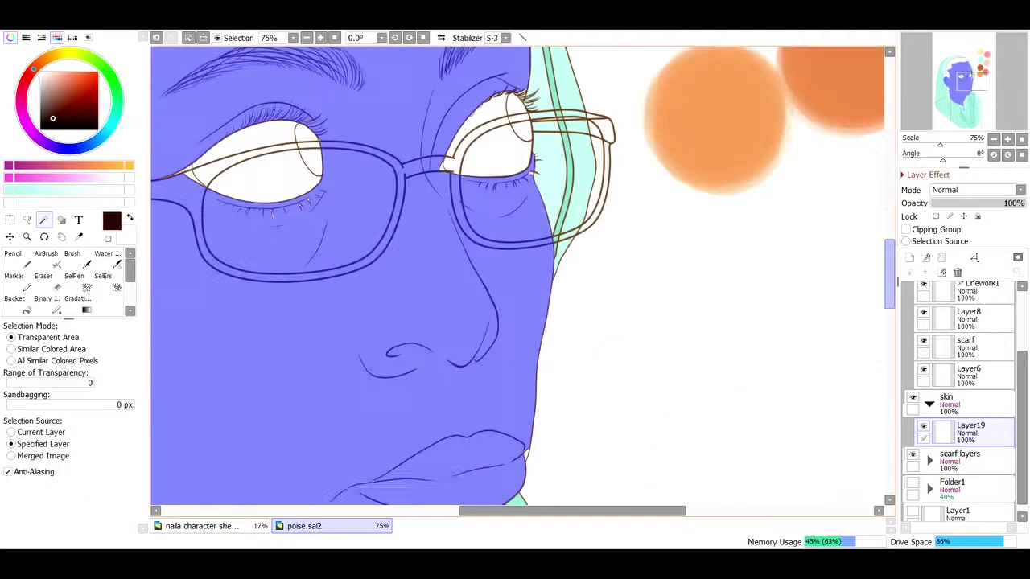
key(b)
scroll(439, 383, left, 3)
scroll(440, 383, up, 4)
scroll(514, 278, up, 1)
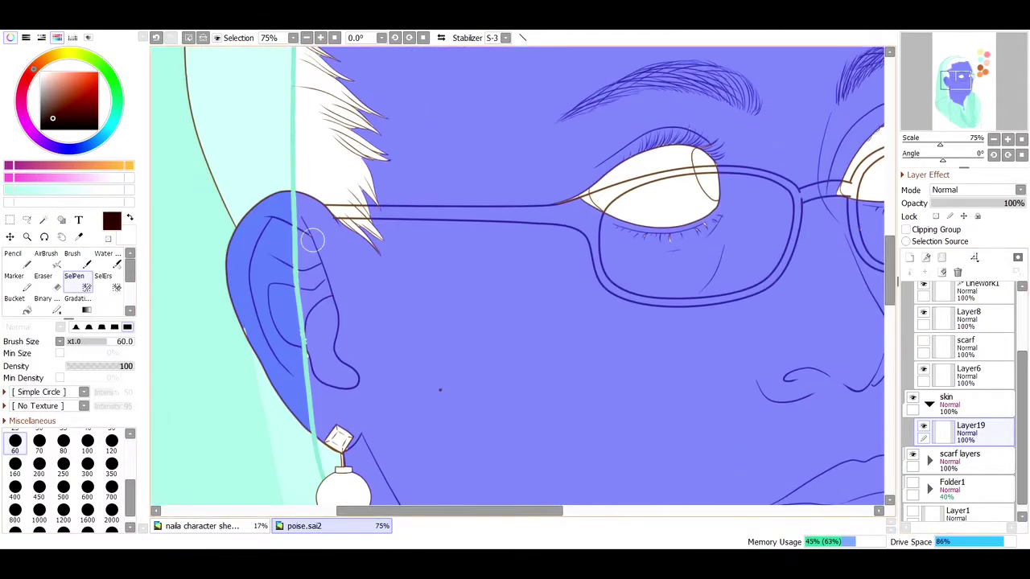
drag(291, 195, 311, 374)
Step: Shrink the selection pen through 5, 2.3 and 0.8, then set it to 2 for the hair tips
key(bracketleft)
ctrl+scroll(335, 473, up, 4)
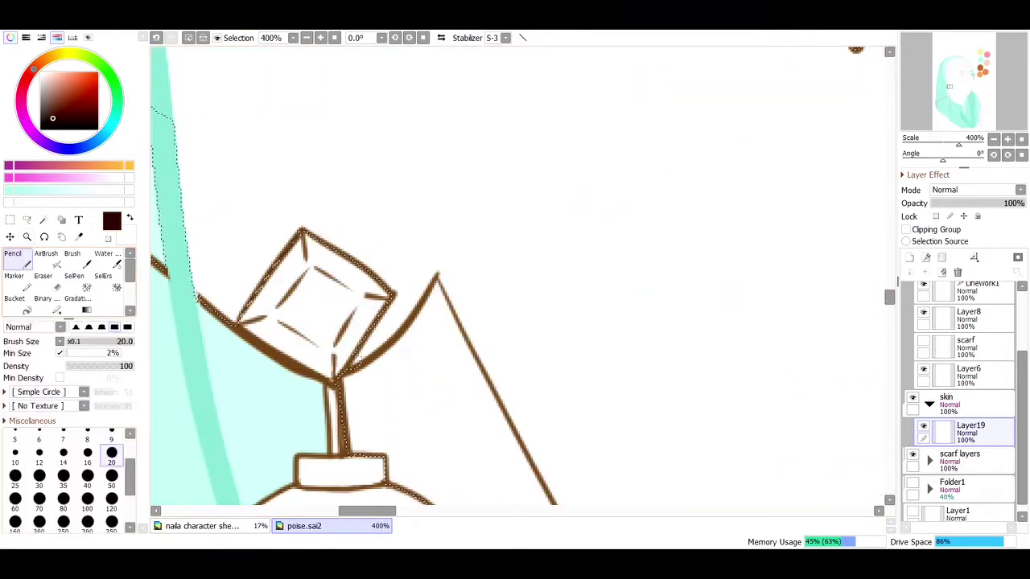
scroll(515, 277, up, 10)
key(bracketleft)
key(bracketleft)
key(bracketleft)
key(bracketleft)
key(bracketleft)
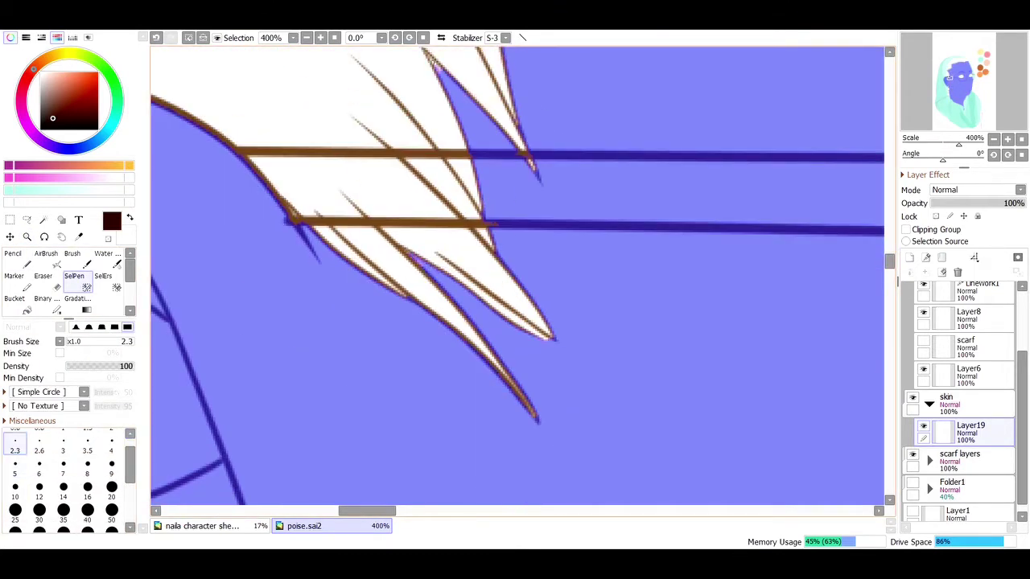
scroll(858, 296, up, 5)
key(bracketleft)
key(bracketleft)
key(bracketleft)
key(bracketleft)
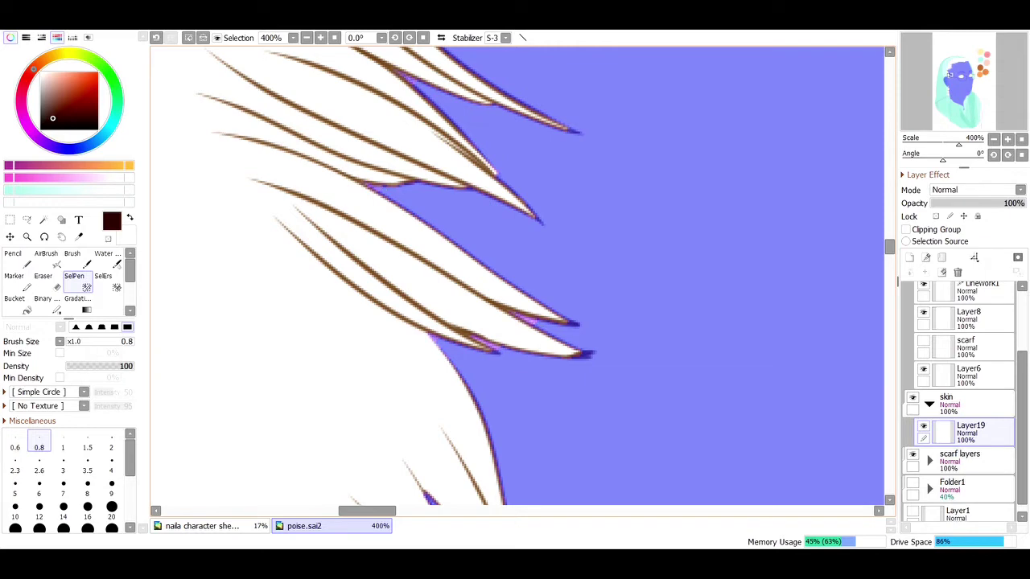
scroll(515, 278, up, 5)
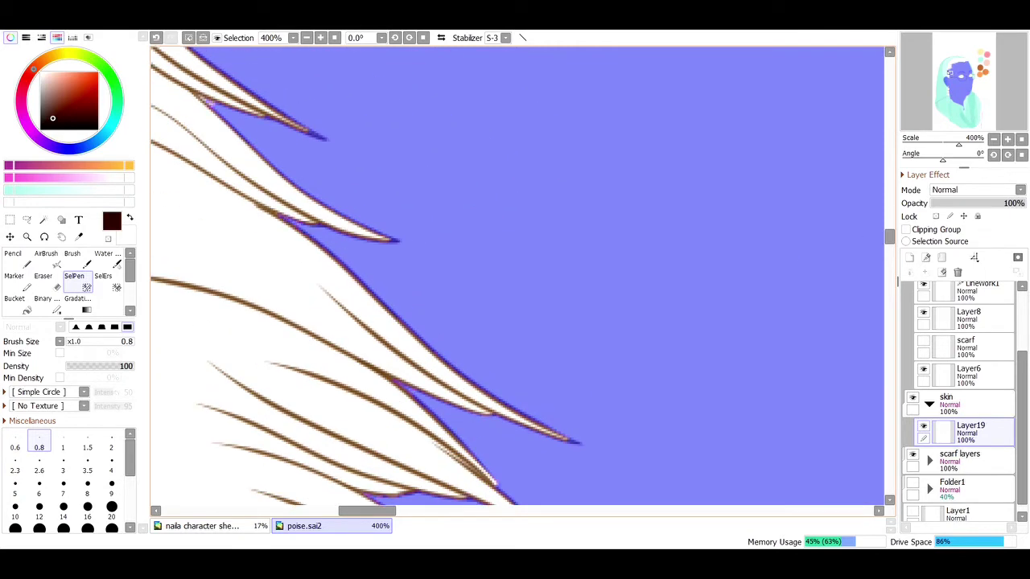
scroll(518, 276, left, 3)
scroll(517, 275, up, 2)
key(bracketright)
key(bracketright)
key(bracketright)
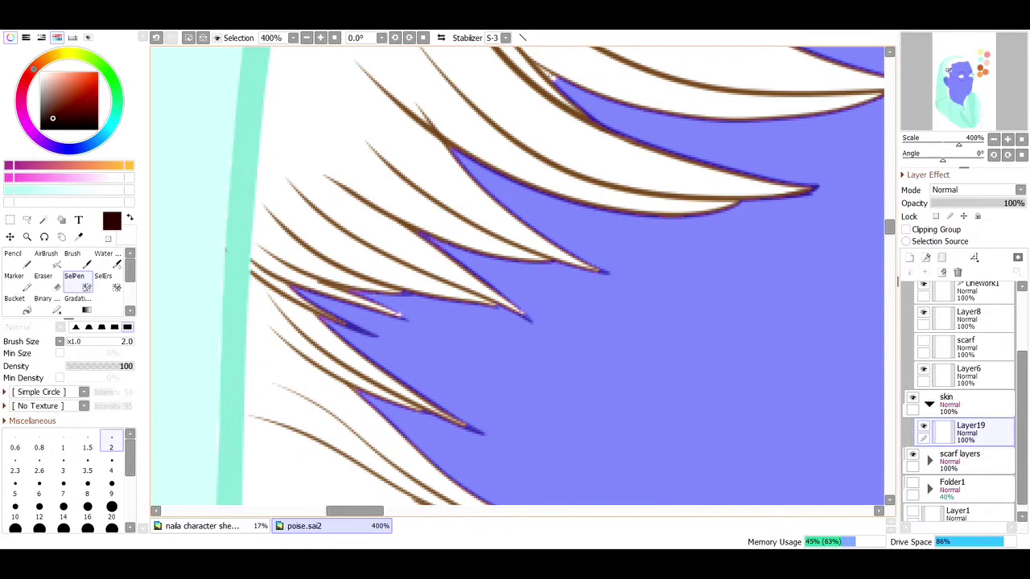
scroll(515, 277, up, 3)
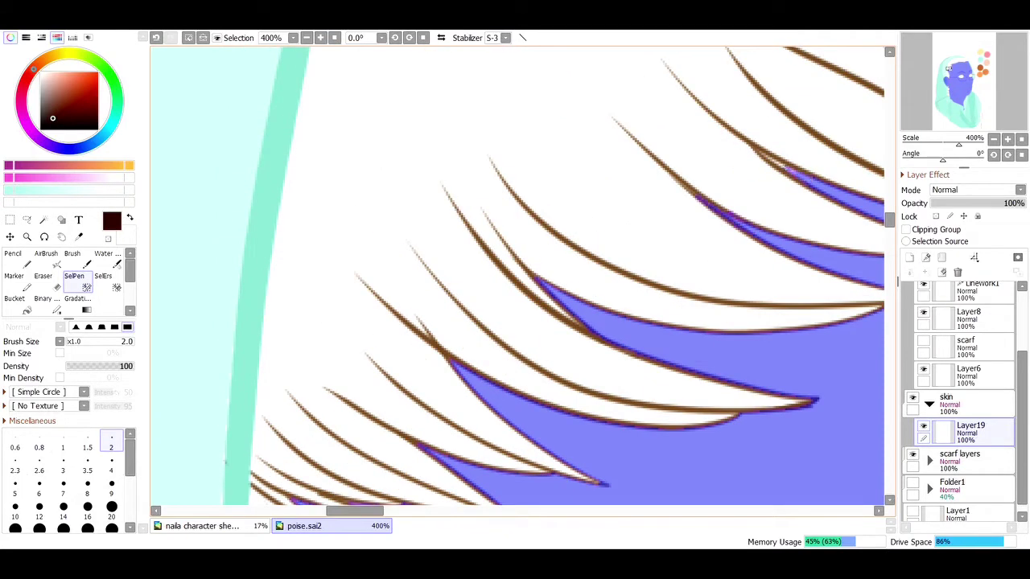
scroll(470, 226, right, 3)
scroll(470, 226, up, 1)
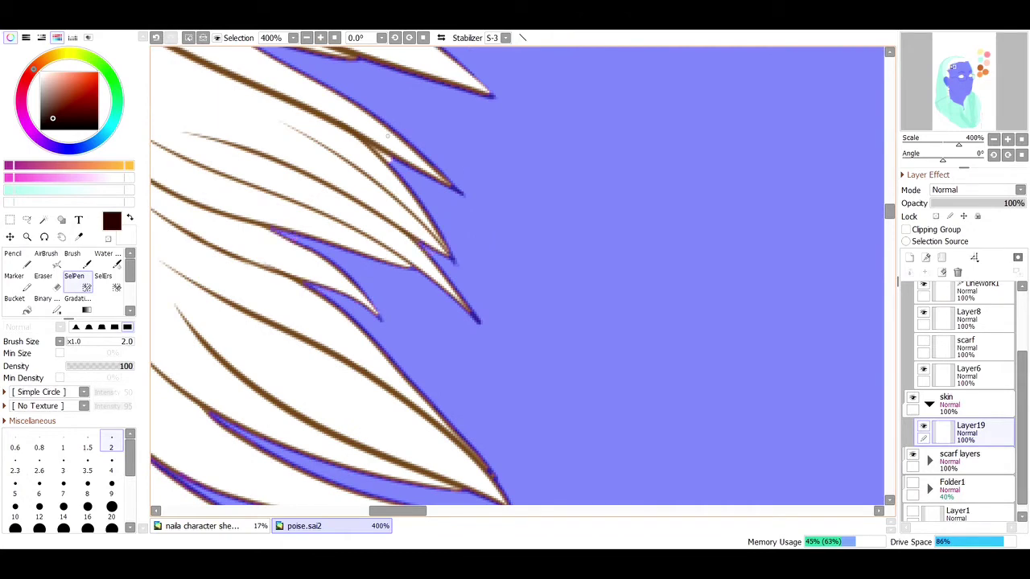
scroll(515, 278, up, 4)
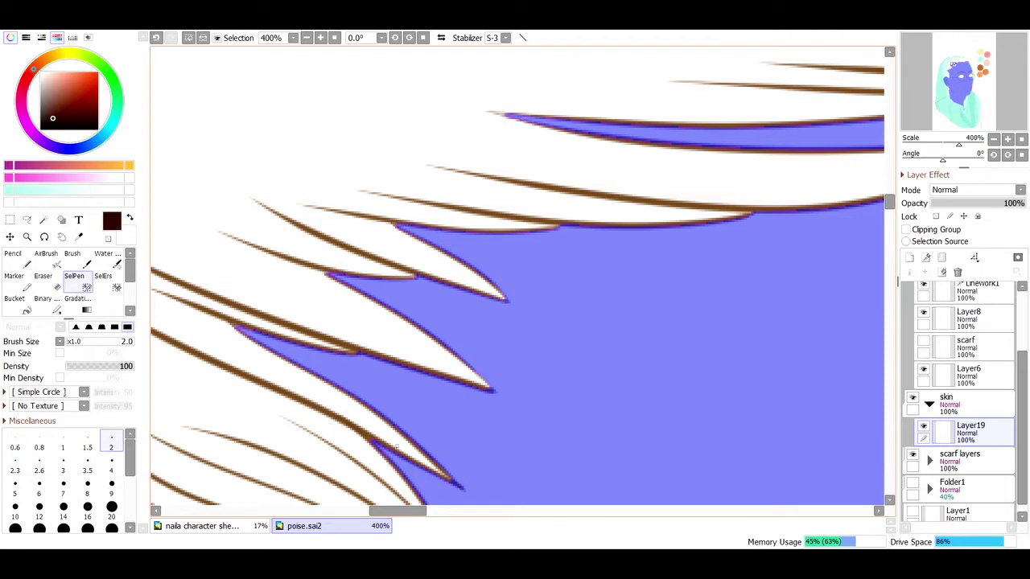
scroll(397, 447, right, 4)
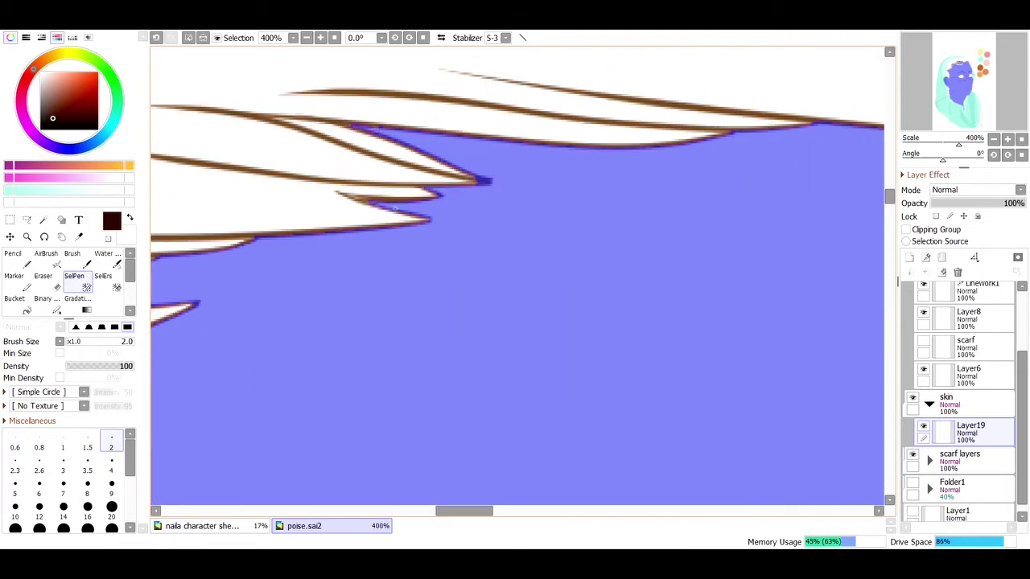
scroll(517, 275, right, 4)
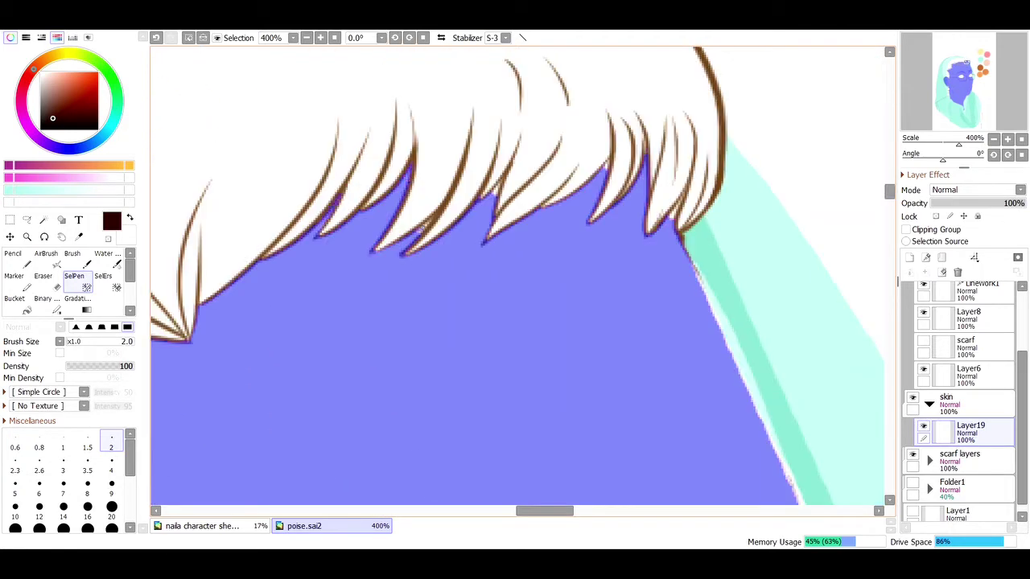
scroll(470, 263, right, 4)
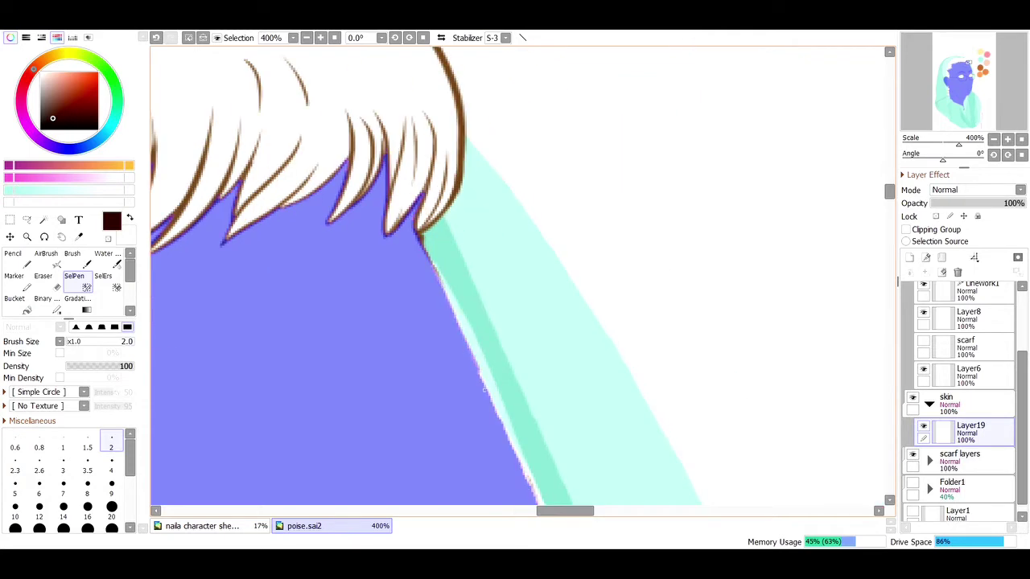
scroll(483, 378, down, 3)
scroll(563, 418, down, 5)
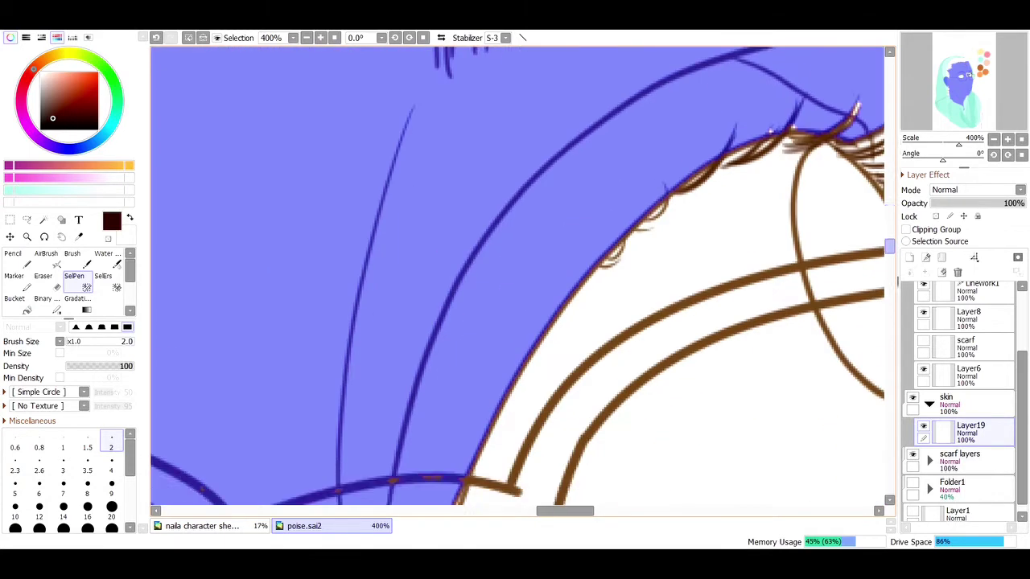
scroll(517, 275, right, 5)
Step: Thicken the mask pen, cover the upper eyelashes, then zoom out to check the selection
click(111, 465)
drag(524, 169, 503, 211)
mouse_move(567, 181)
mouse_down()
mouse_move(535, 232)
mouse_move(542, 205)
mouse_up()
scroll(549, 225, down, 6)
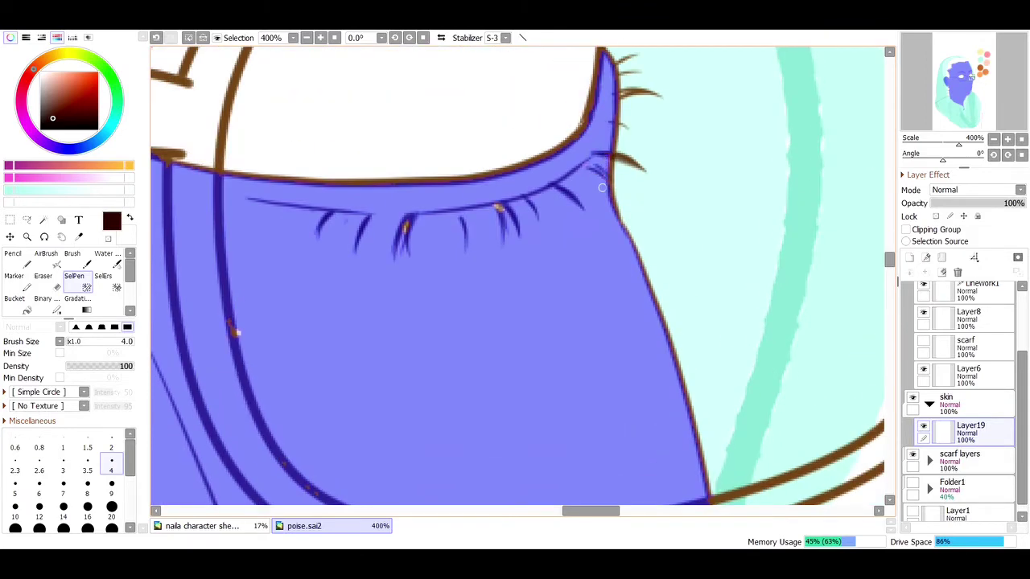
scroll(238, 328, left, 5)
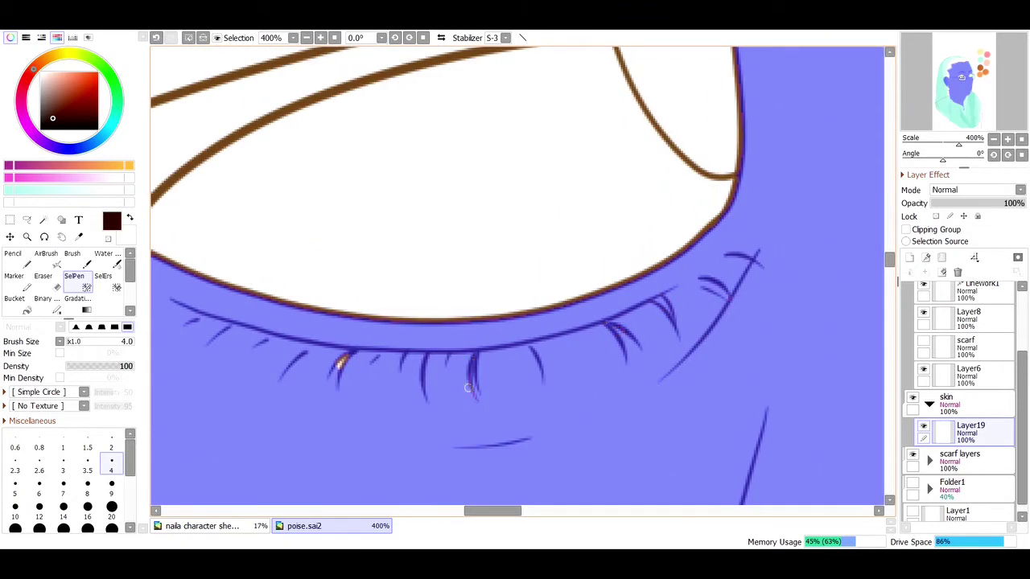
scroll(467, 387, up, 5)
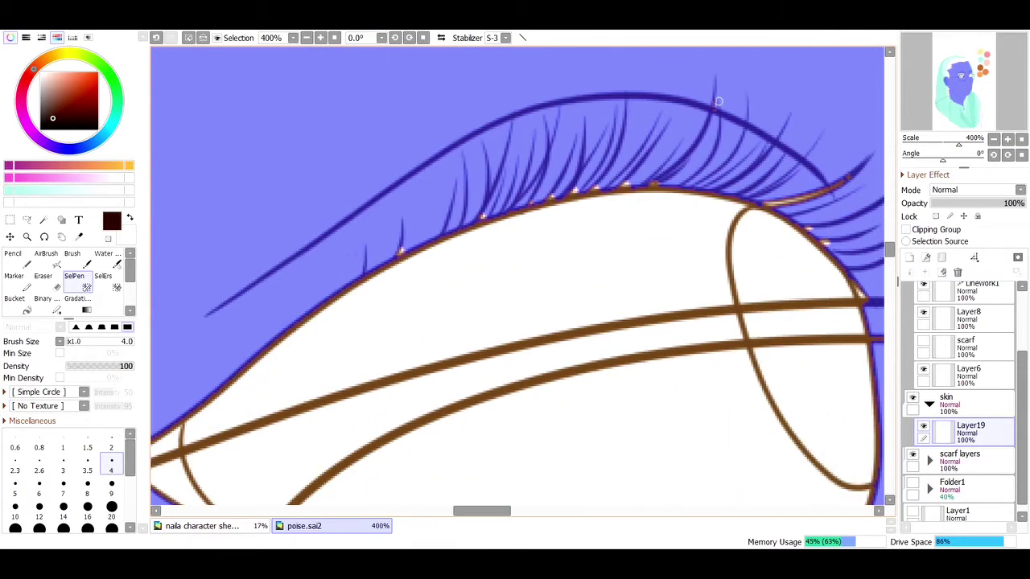
scroll(781, 201, right, 5)
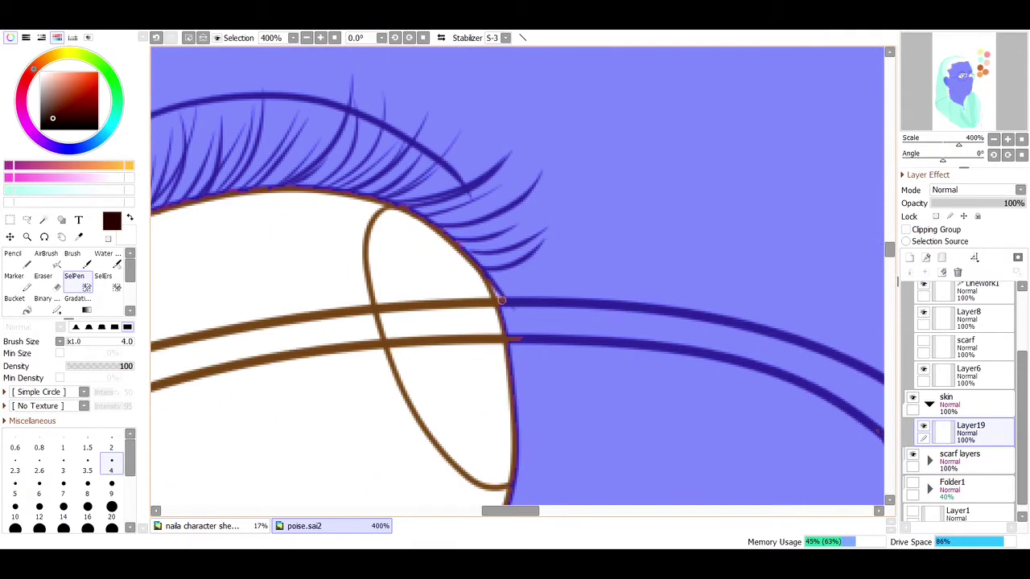
key(Home)
key(ctrl+plus)
scroll(587, 274, down, 3)
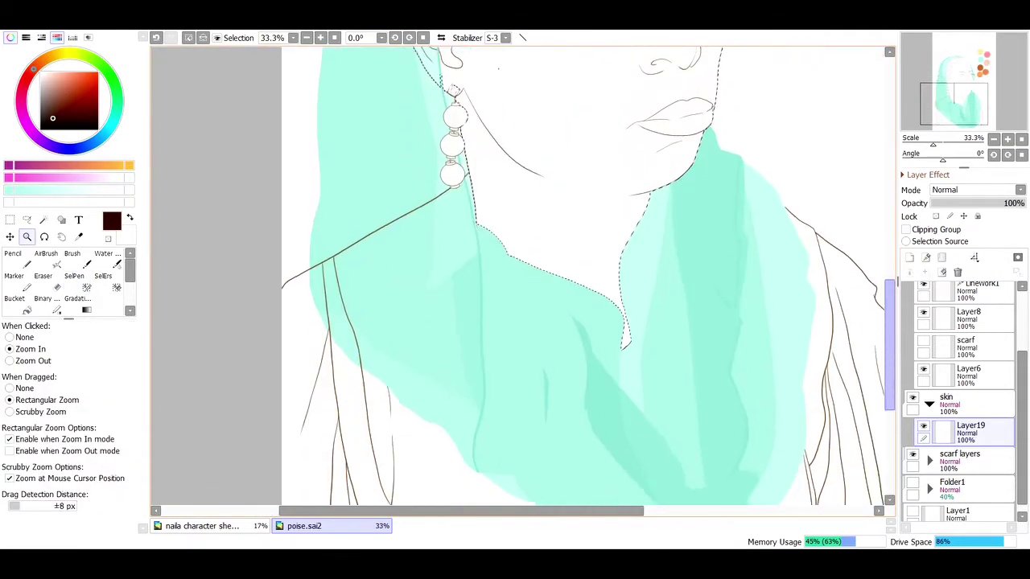
Step: Pick the orange swatch, bucket-fill the face and neck selection, and deselect
key(ctrl+minus)
key(ctrl+minus)
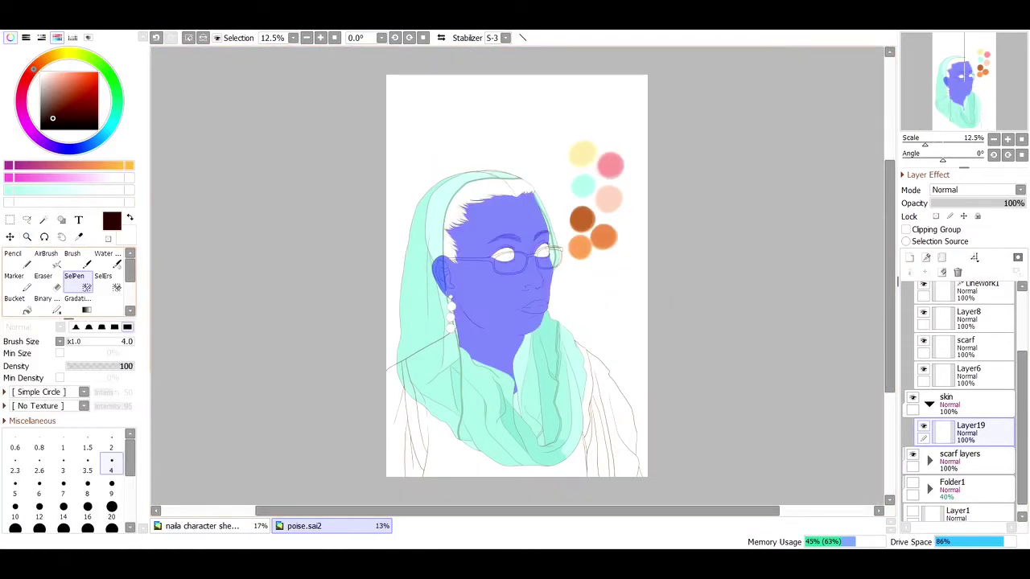
click(579, 246)
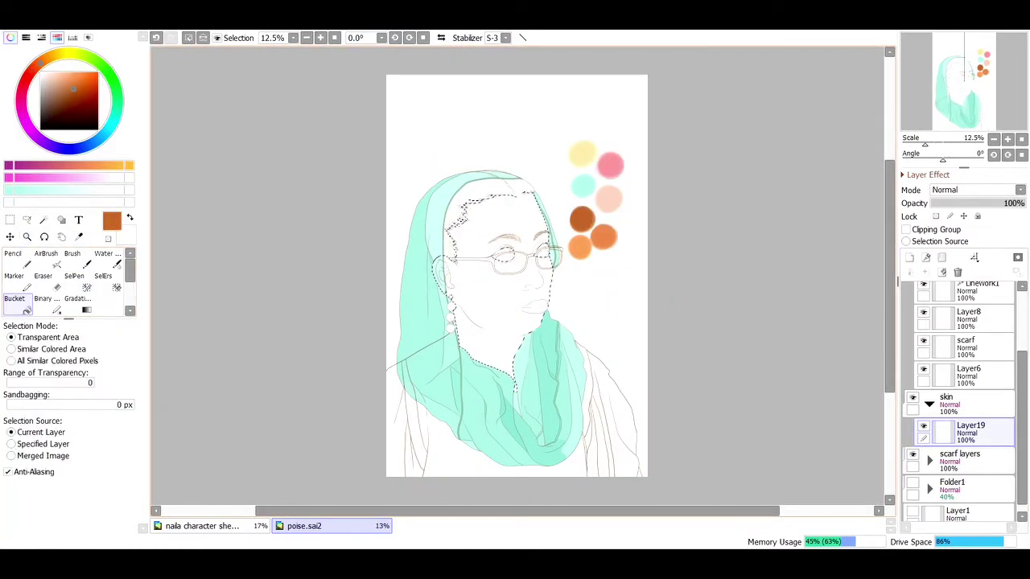
click(499, 290)
click(73, 80)
click(498, 289)
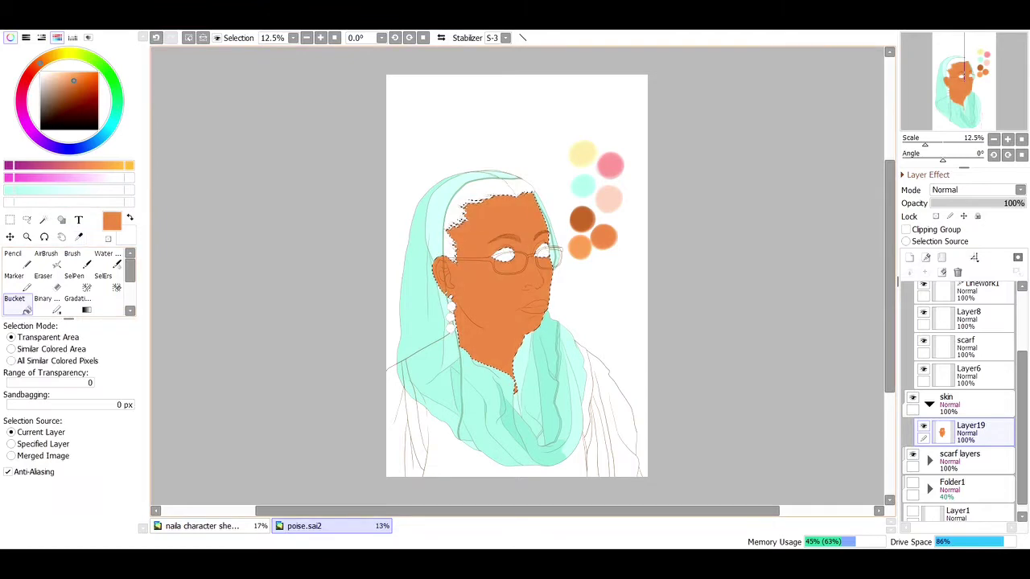
key(ctrl+d)
Step: Add a new layer above the fill and hide the scarf layers folder, keeping Normal blending
click(909, 257)
click(929, 404)
drag(959, 425, 959, 391)
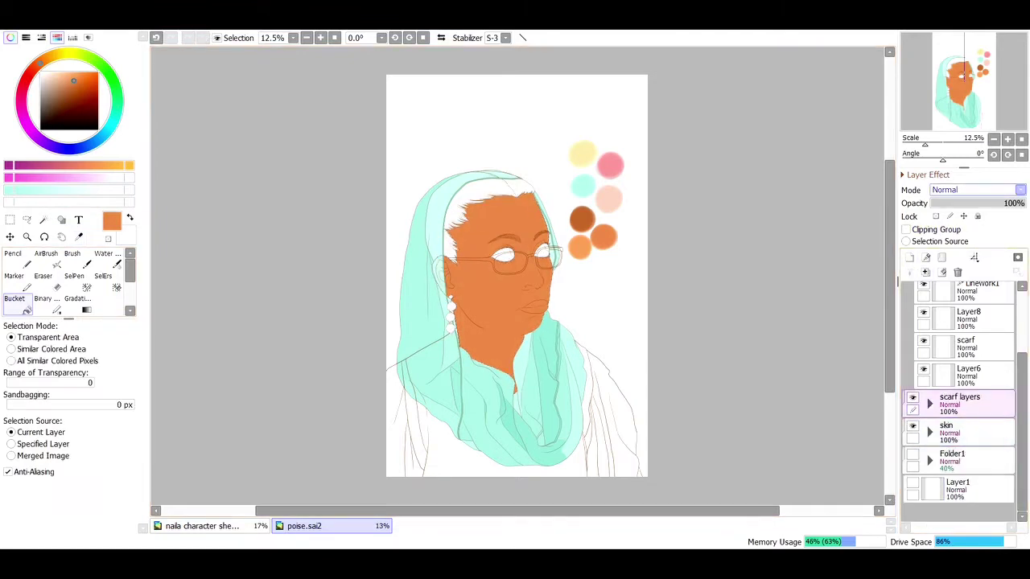
click(974, 190)
click(975, 202)
click(975, 189)
click(975, 199)
Step: Select the new empty layer in the skin folder and zoom in on the face
click(912, 351)
click(929, 386)
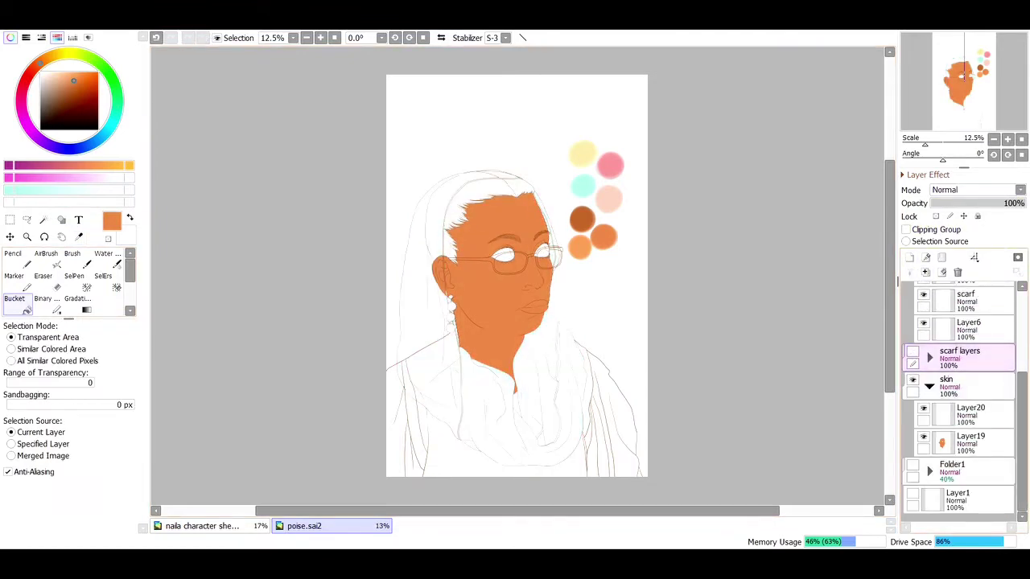
click(969, 412)
click(27, 237)
click(528, 273)
click(45, 253)
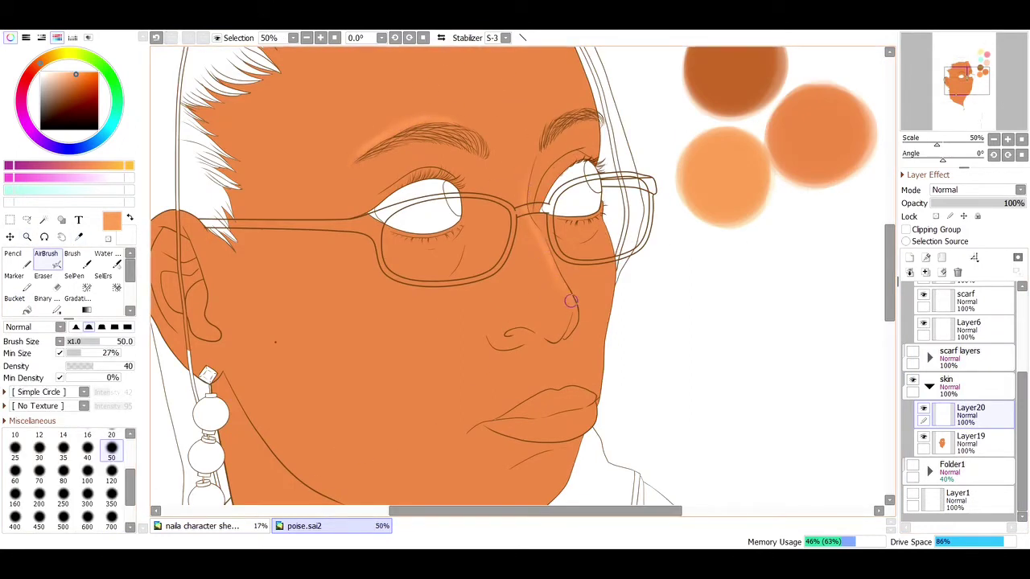
Step: Clip the new layer to the skin fill and airbrush lighter tones on nose, upper lip and cheek
key(bracketright)
key(bracketright)
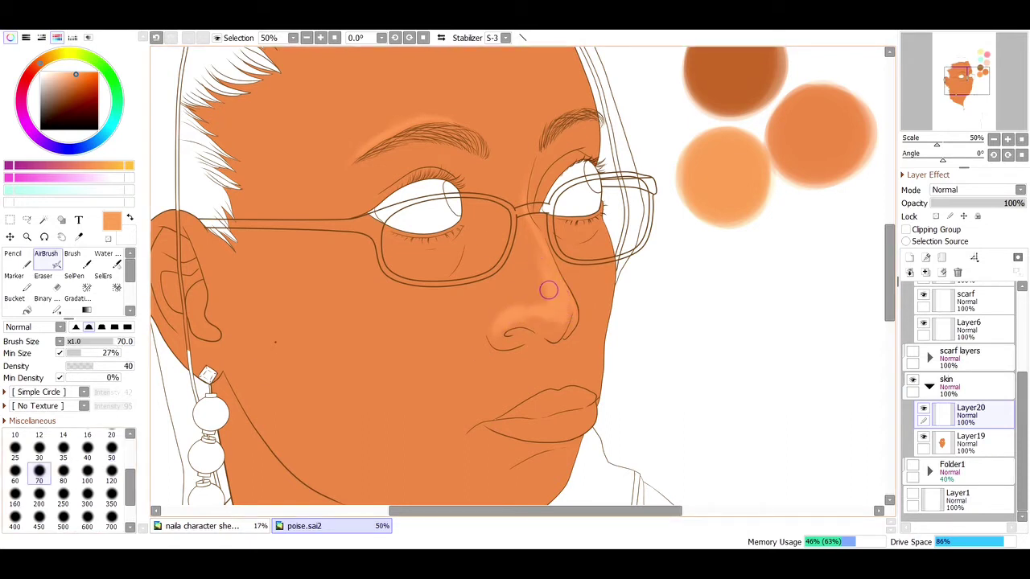
mouse_move(527, 275)
mouse_down()
mouse_move(530, 300)
mouse_move(548, 278)
mouse_up()
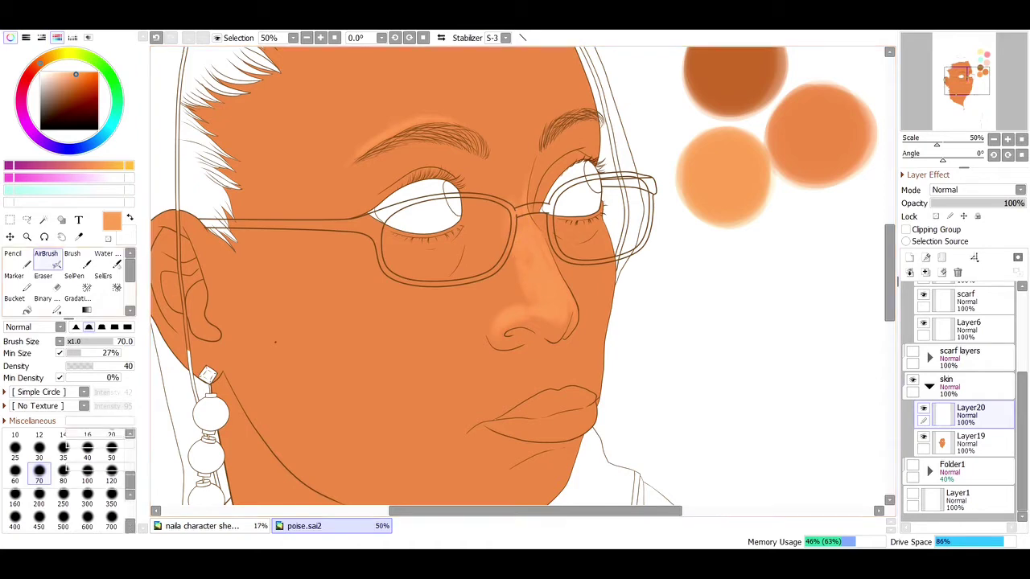
key(c)
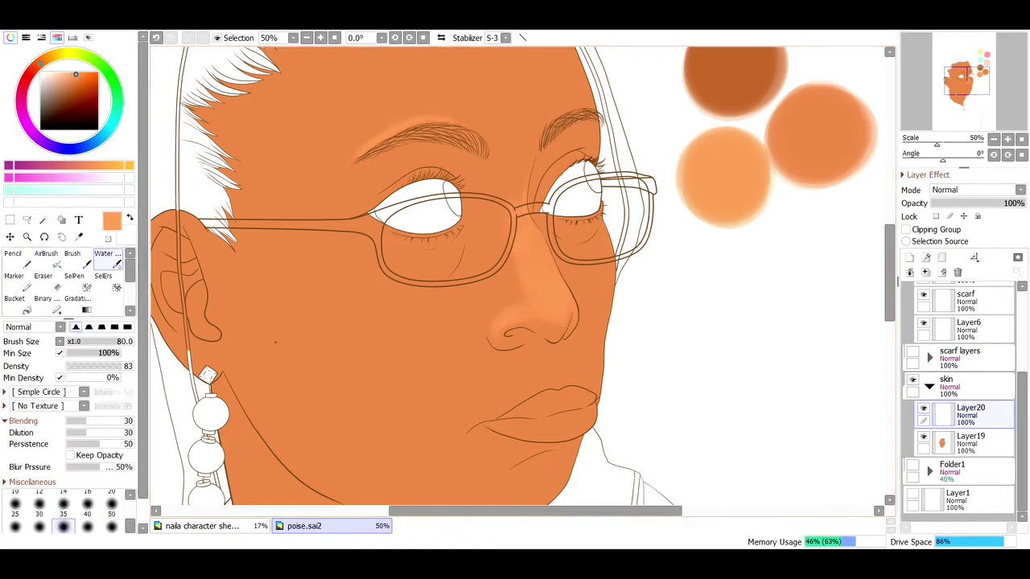
key(v)
key(ctrl+alt+g)
mouse_move(517, 369)
mouse_down()
mouse_move(465, 402)
mouse_move(511, 383)
mouse_move(507, 364)
mouse_move(520, 388)
mouse_up()
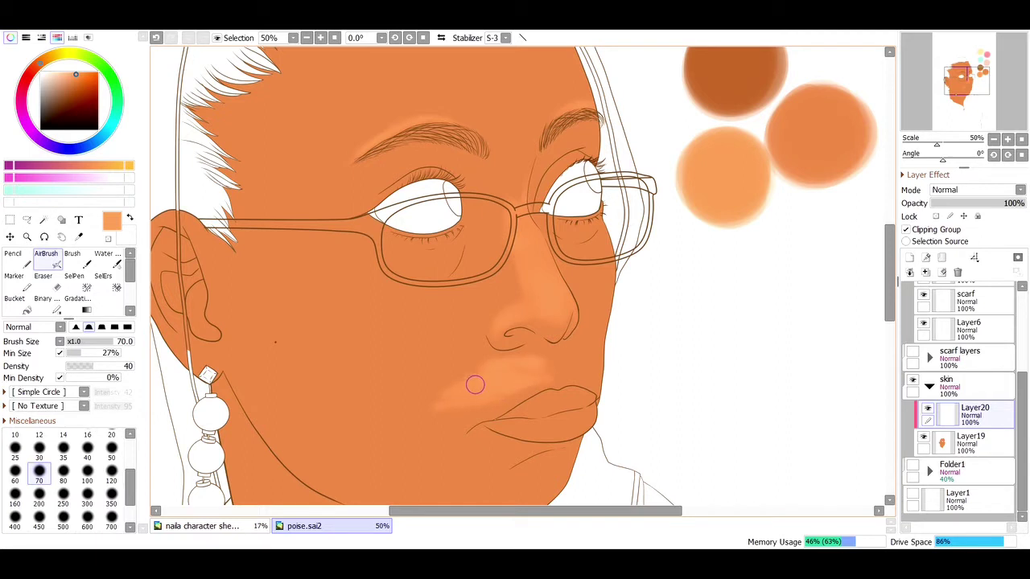
drag(576, 341, 594, 377)
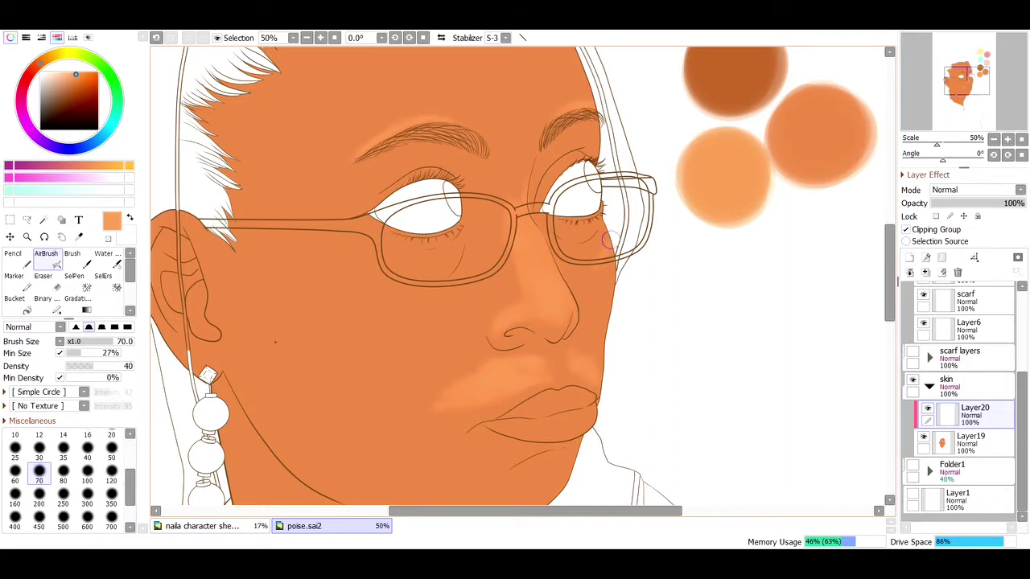
mouse_move(572, 275)
mouse_down()
mouse_move(595, 290)
mouse_move(604, 321)
mouse_up()
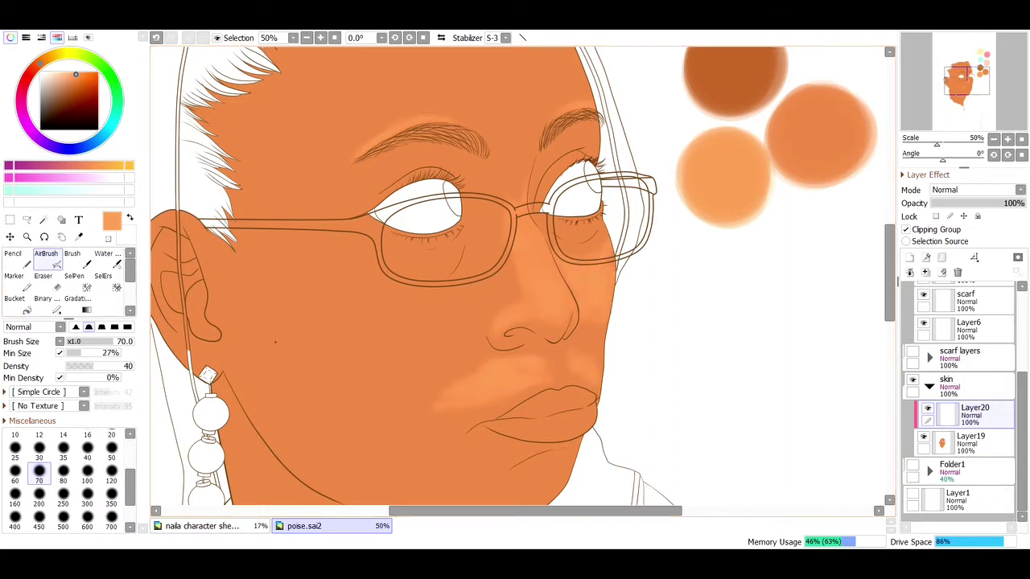
Step: Blend the highlights and lighten the cheek under the glasses with a 250 airbrush
key(c)
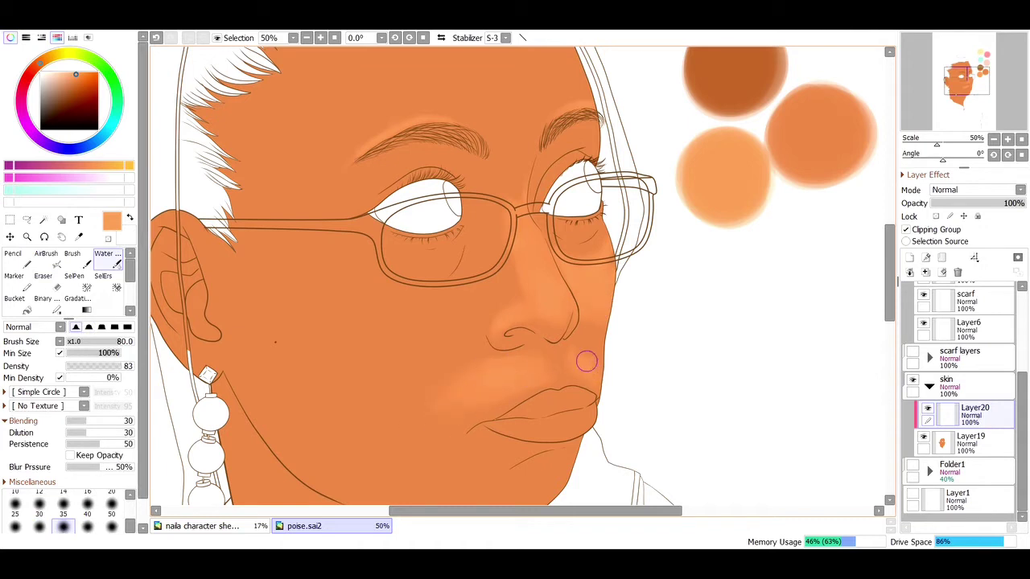
key(v)
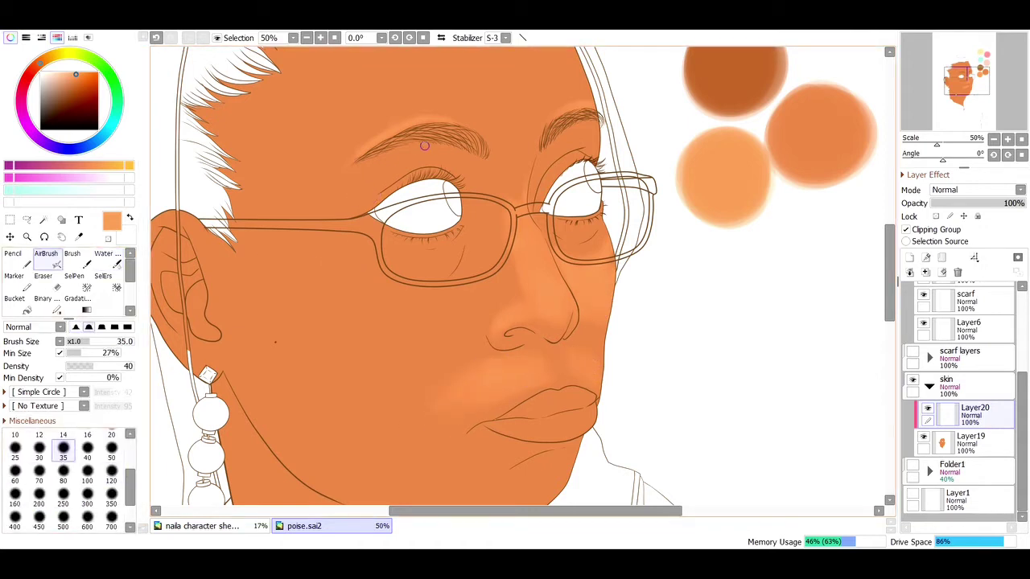
mouse_move(417, 151)
mouse_down()
mouse_move(310, 215)
mouse_move(290, 255)
mouse_move(348, 259)
mouse_move(413, 288)
mouse_move(334, 243)
mouse_move(406, 310)
mouse_move(394, 278)
mouse_move(378, 301)
mouse_move(391, 239)
mouse_move(403, 341)
mouse_up()
mouse_move(459, 322)
mouse_down()
mouse_move(477, 260)
mouse_move(468, 290)
mouse_move(420, 337)
mouse_up()
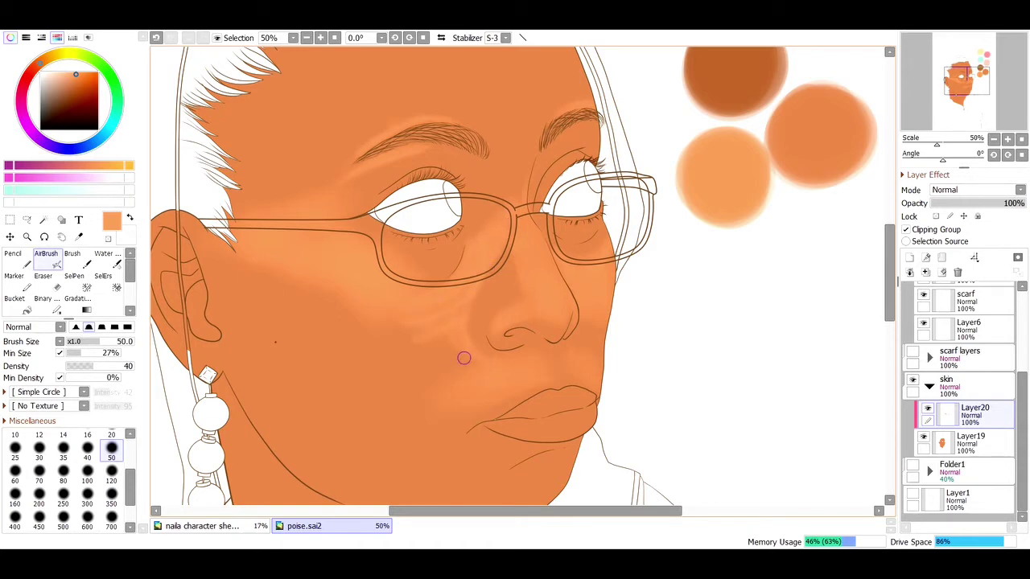
key(c)
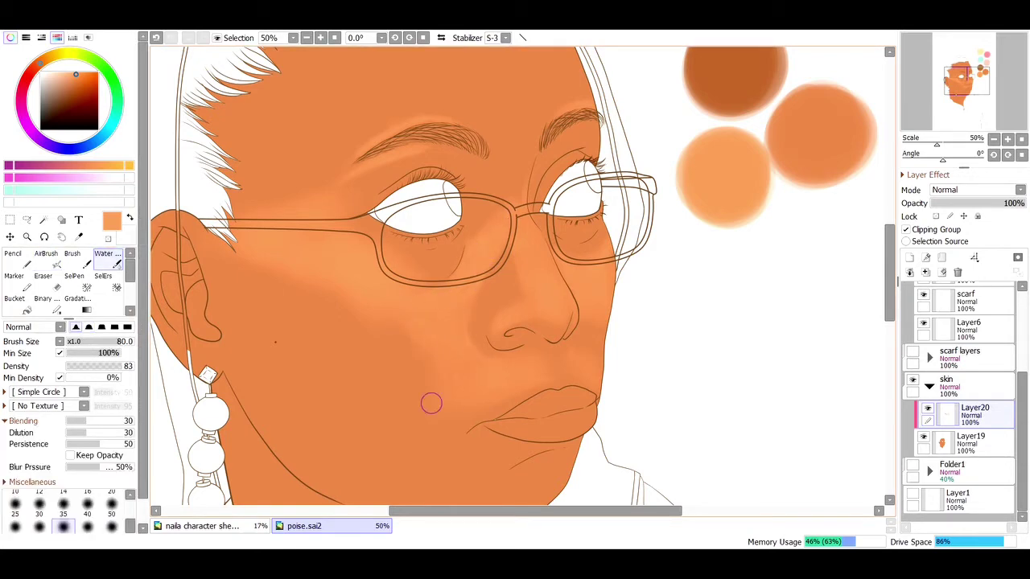
scroll(541, 303, down, 2)
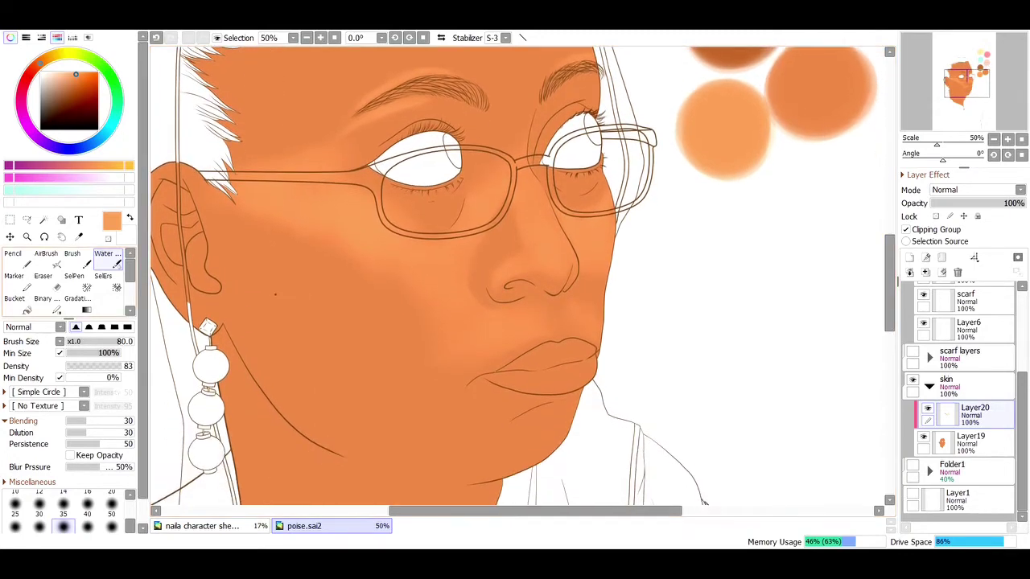
key(v)
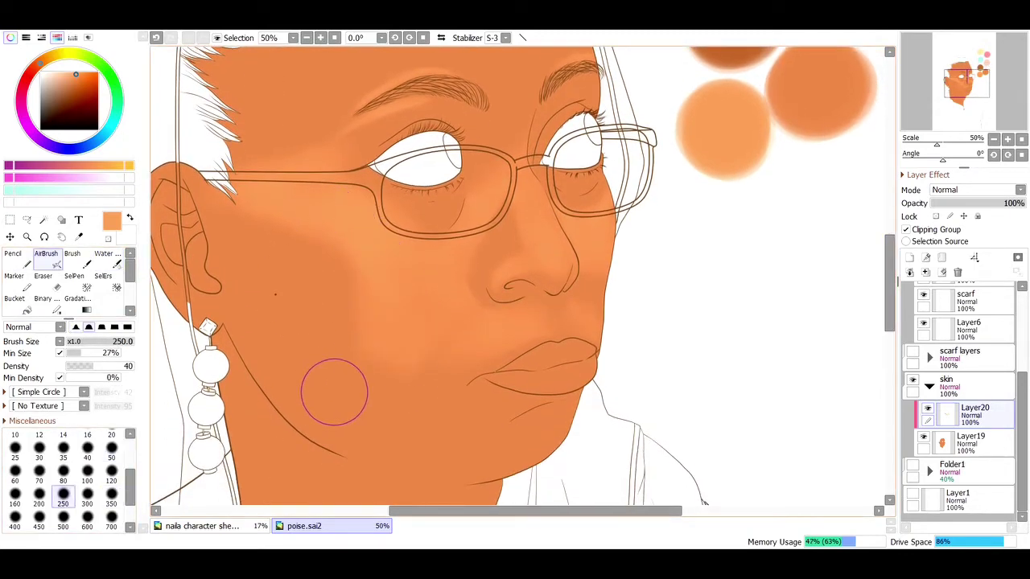
Step: Lighten the lower cheek near the jaw, alternating airbrush and Water blending
drag(333, 390, 368, 367)
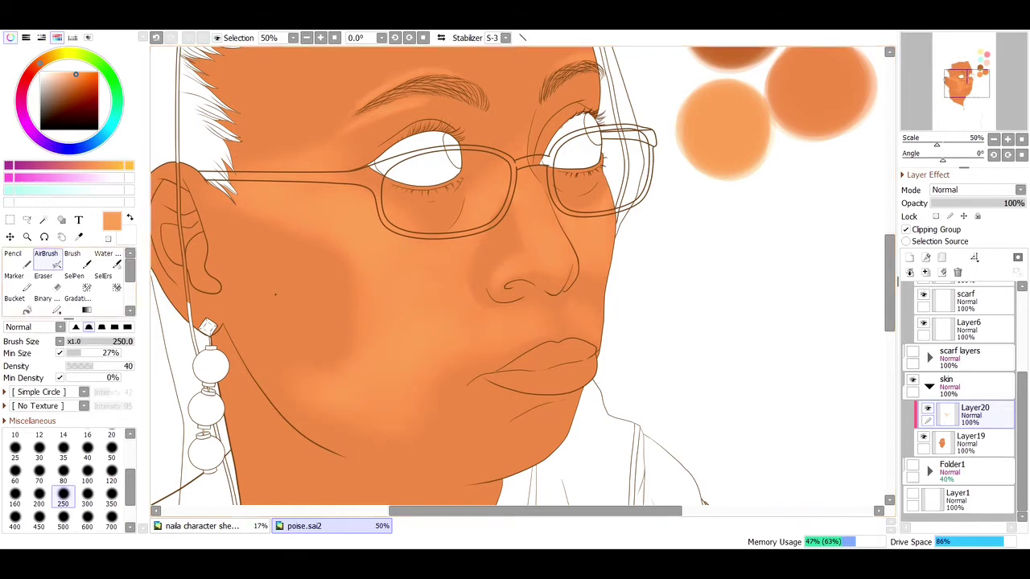
key(c)
key(v)
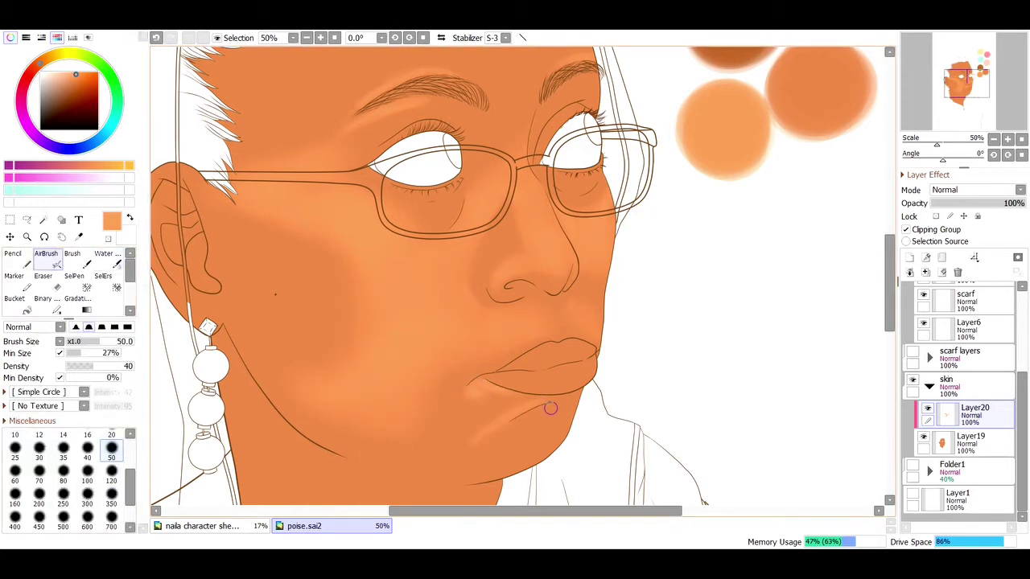
key(c)
scroll(675, 371, down, 3)
key(v)
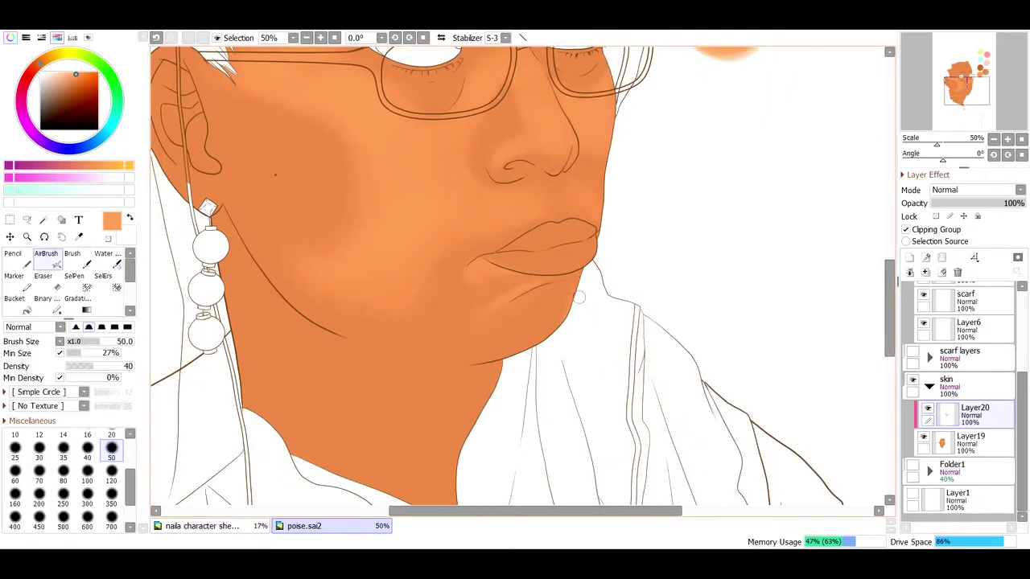
scroll(831, 291, down, 3)
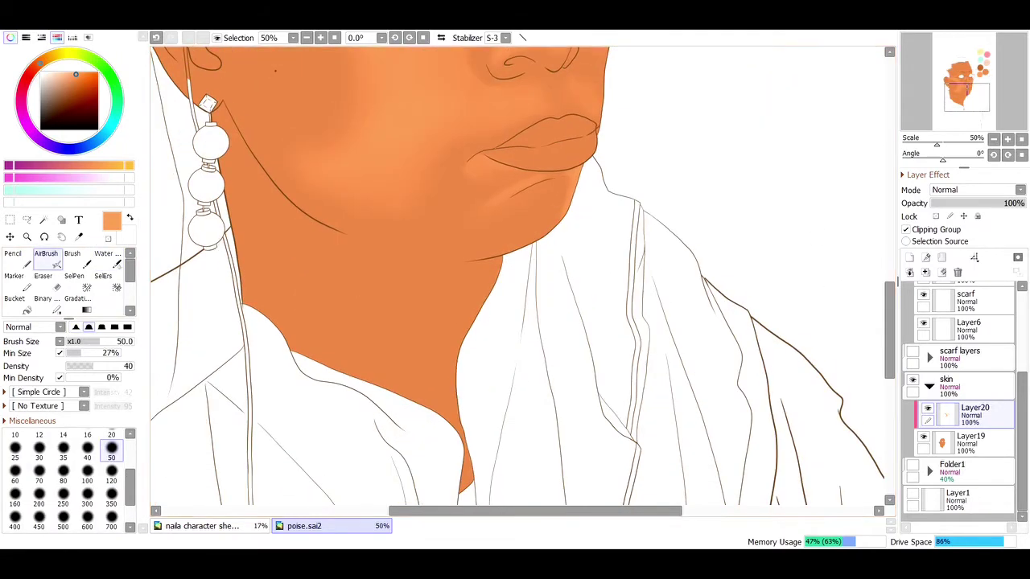
Step: Airbrush a lighter tone across the neck and blend the brow skin with a smaller brush
key(bracketright)
key(bracketright)
key(bracketright)
key(bracketright)
key(bracketright)
key(bracketright)
key(bracketright)
key(bracketright)
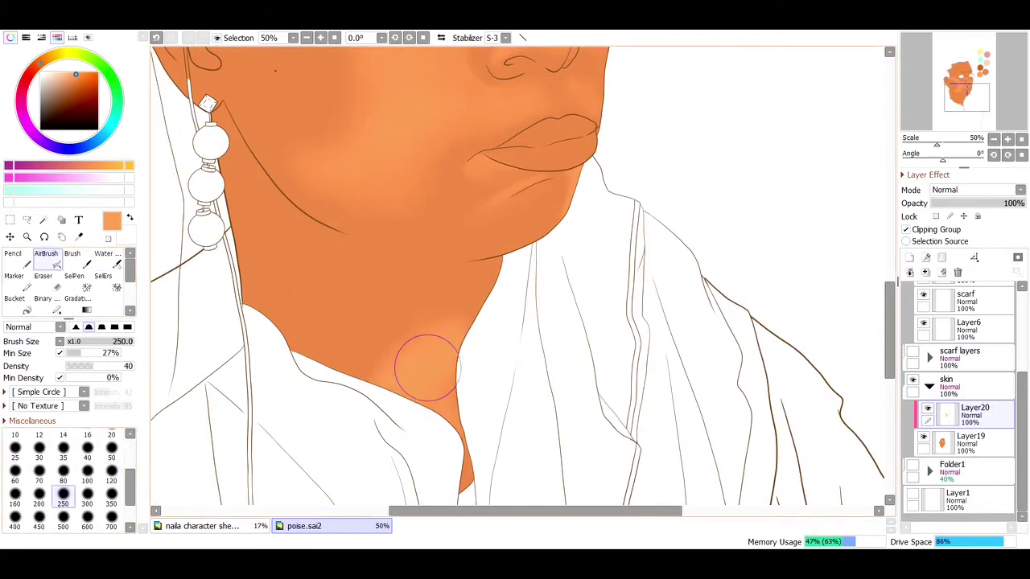
drag(281, 246, 272, 243)
scroll(271, 244, up, 10)
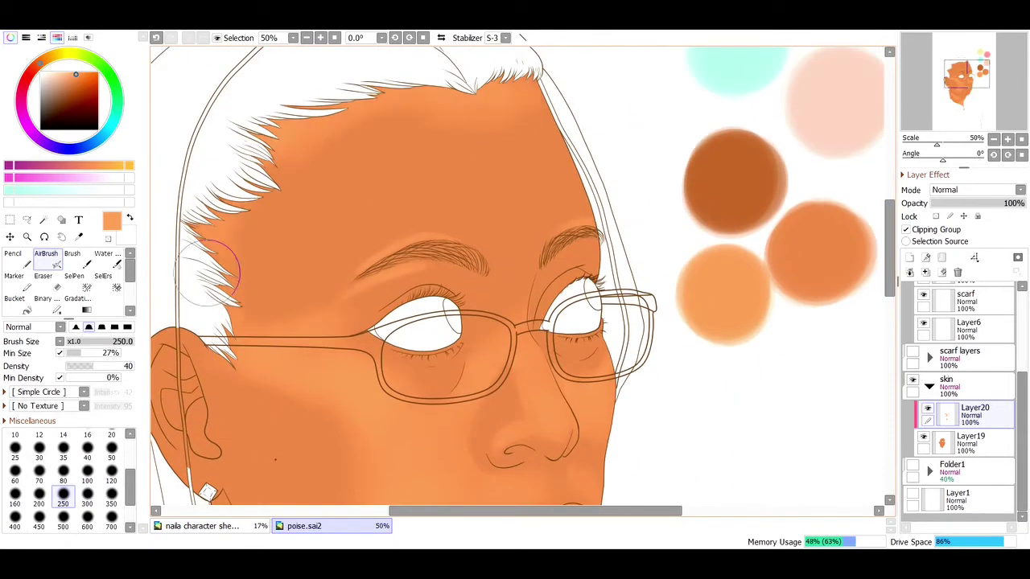
key(bracketleft)
key(bracketleft)
key(bracketleft)
key(bracketleft)
key(bracketleft)
key(bracketleft)
key(bracketleft)
key(bracketleft)
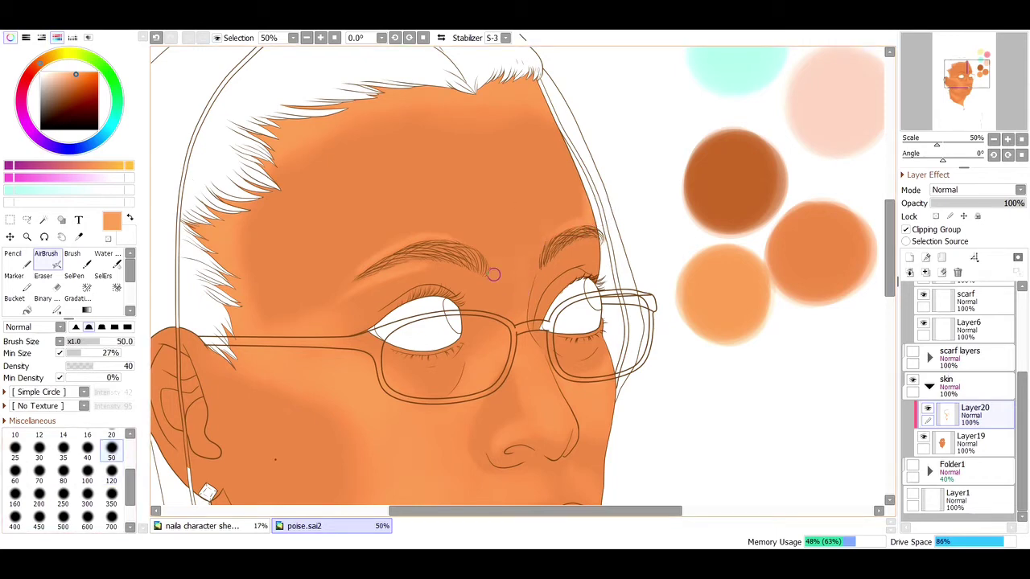
key(c)
key(v)
scroll(389, 228, up, 4)
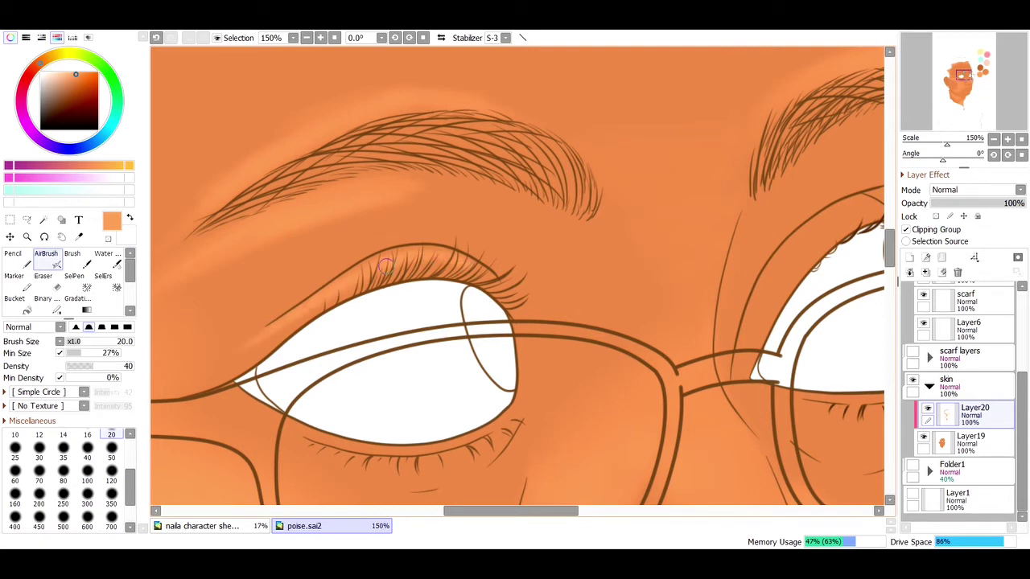
Step: Resize the brush from 50 back to 20 and add a new layer in the skin group
scroll(563, 214, right, 3)
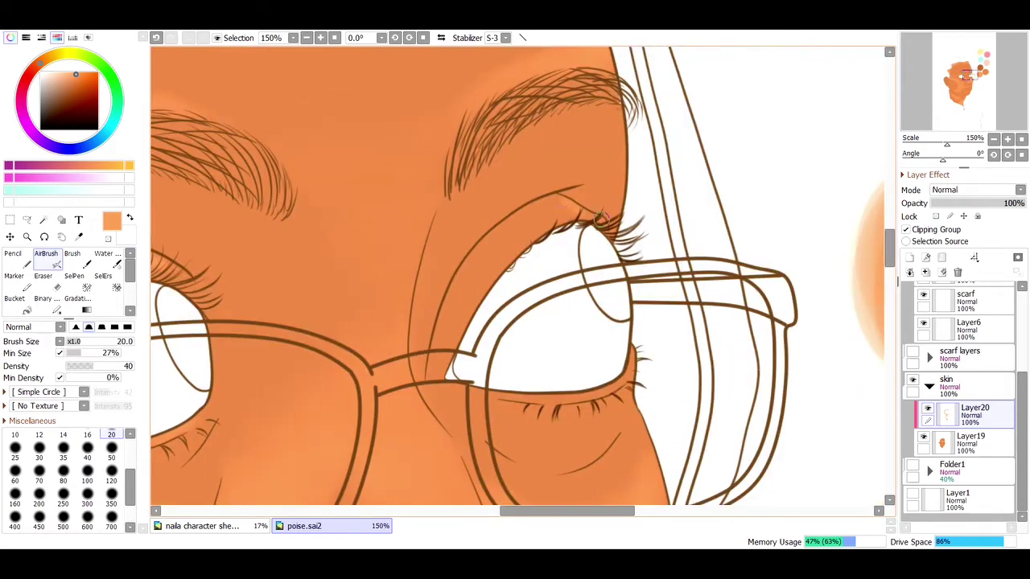
key(bracketright)
key(bracketright)
key(bracketright)
key(bracketright)
key(bracketright)
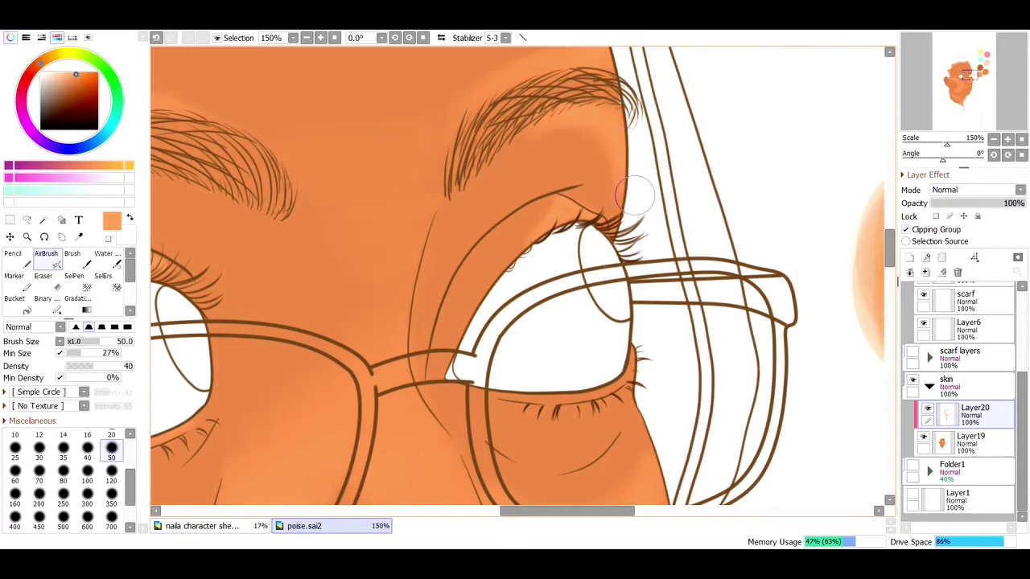
key(bracketleft)
key(bracketleft)
key(bracketleft)
key(bracketleft)
key(bracketleft)
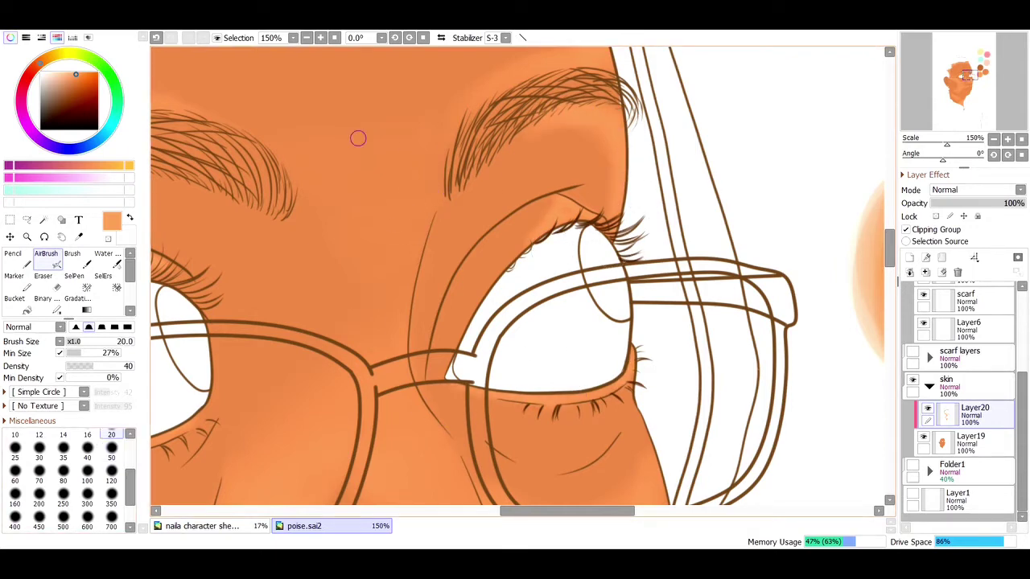
scroll(357, 138, down, 8)
scroll(483, 241, up, 2)
key(ctrl+shift+n)
alt+click(624, 141)
Step: Airbrush dark brown shading around the left eye and down the side of the nose
click(111, 499)
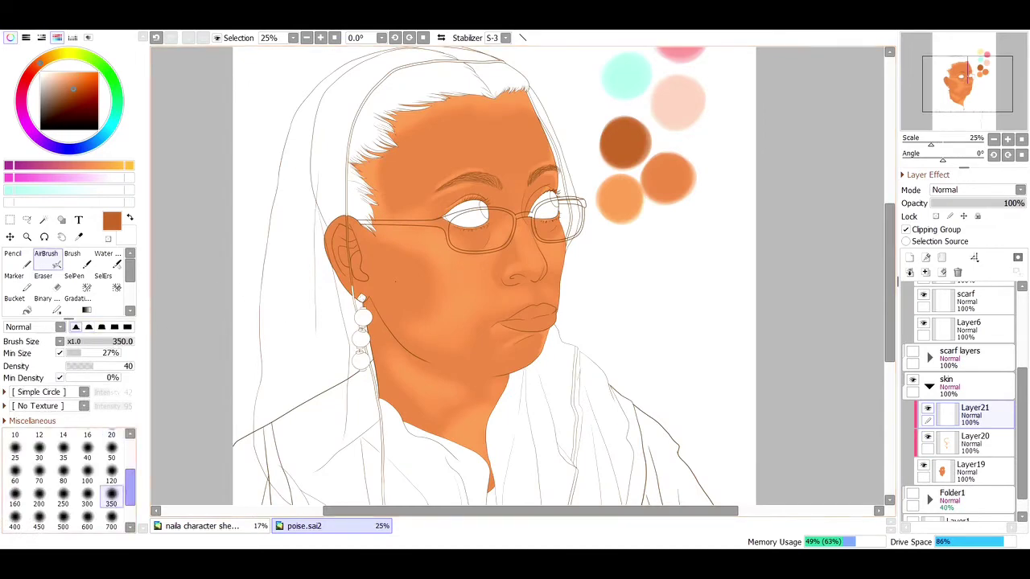
click(87, 498)
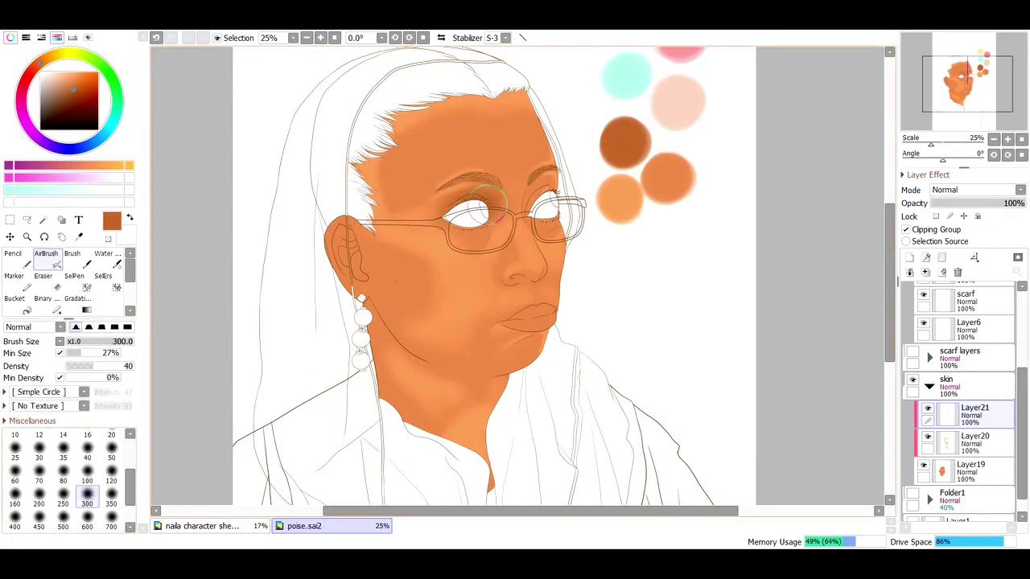
ctrl+click(511, 182)
key(bracketleft)
key(bracketleft)
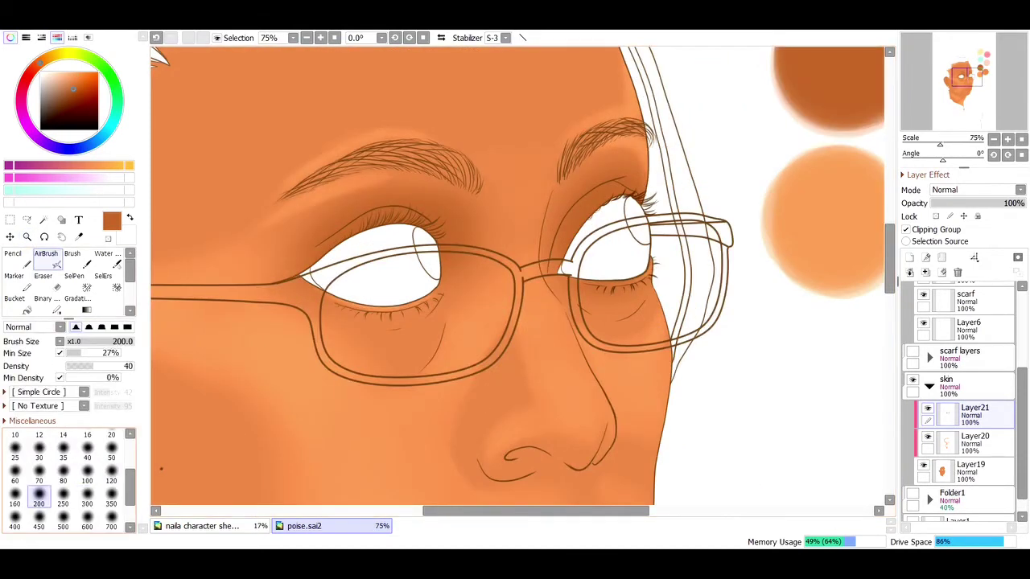
mouse_move(434, 209)
mouse_down()
mouse_move(415, 316)
mouse_move(473, 324)
mouse_move(382, 351)
mouse_move(311, 304)
mouse_move(631, 261)
mouse_move(576, 293)
mouse_move(575, 279)
mouse_move(599, 285)
mouse_up()
key(bracketleft)
key(bracketleft)
key(bracketleft)
key(bracketleft)
key(bracketleft)
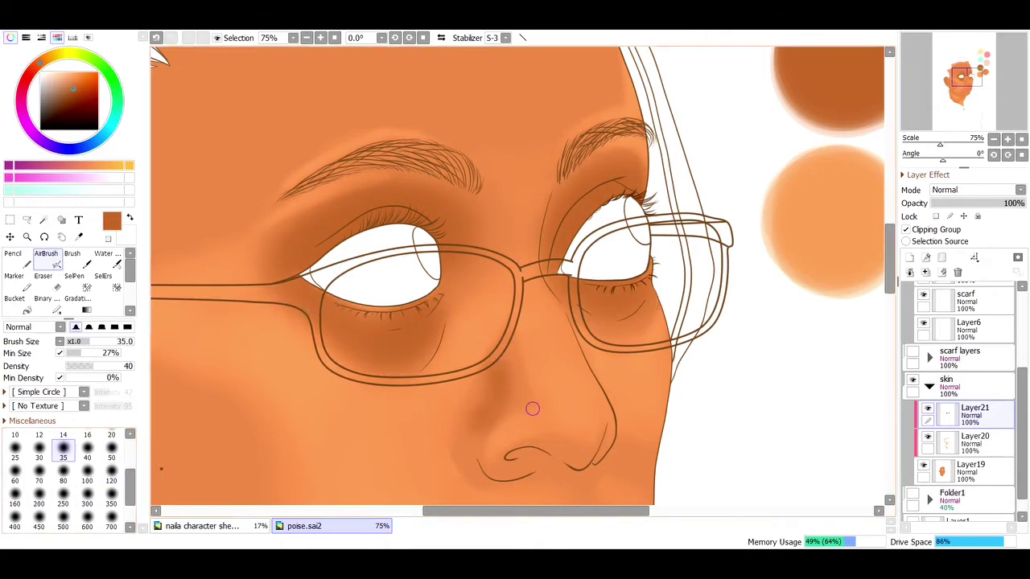
mouse_move(493, 372)
mouse_down()
mouse_move(504, 343)
mouse_move(481, 463)
mouse_move(526, 479)
mouse_move(463, 457)
mouse_move(552, 420)
mouse_move(551, 457)
mouse_up()
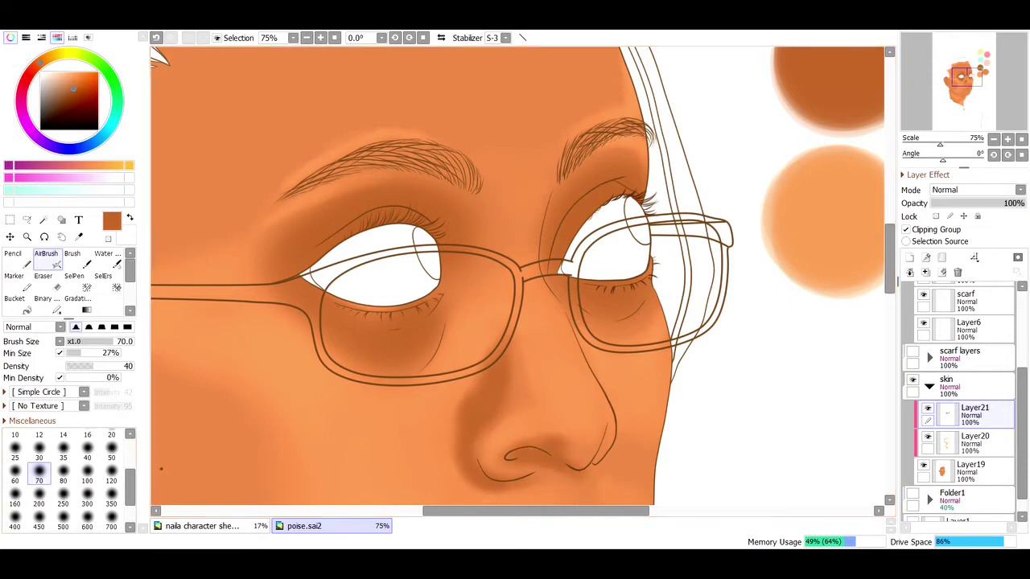
Step: At 33.3% zoom, darken and widen the shadow above the brows, blending it with Water
key(bracketleft)
key(bracketleft)
key(bracketleft)
key(bracketleft)
scroll(539, 138, down, 4)
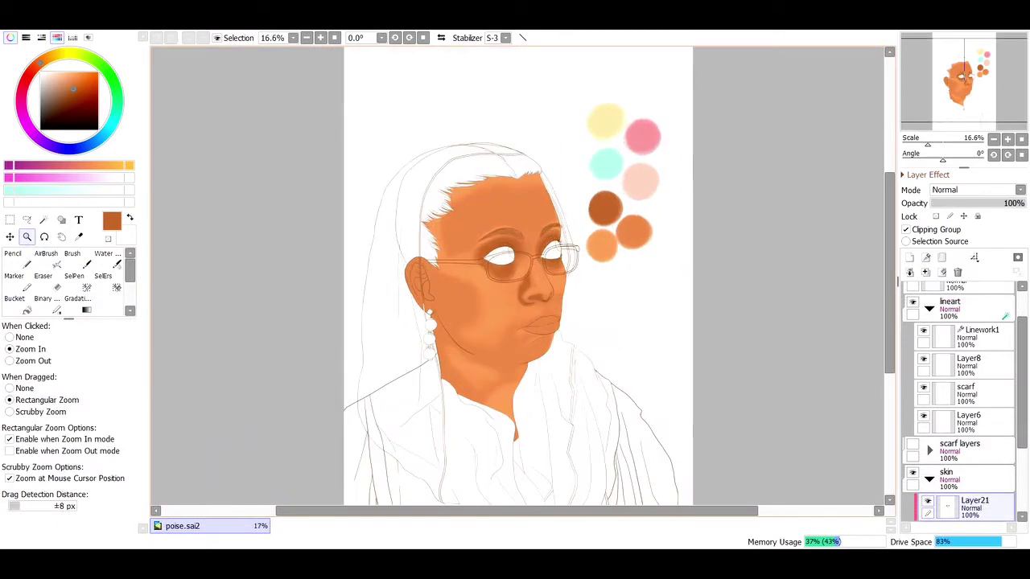
click(511, 205)
key(v)
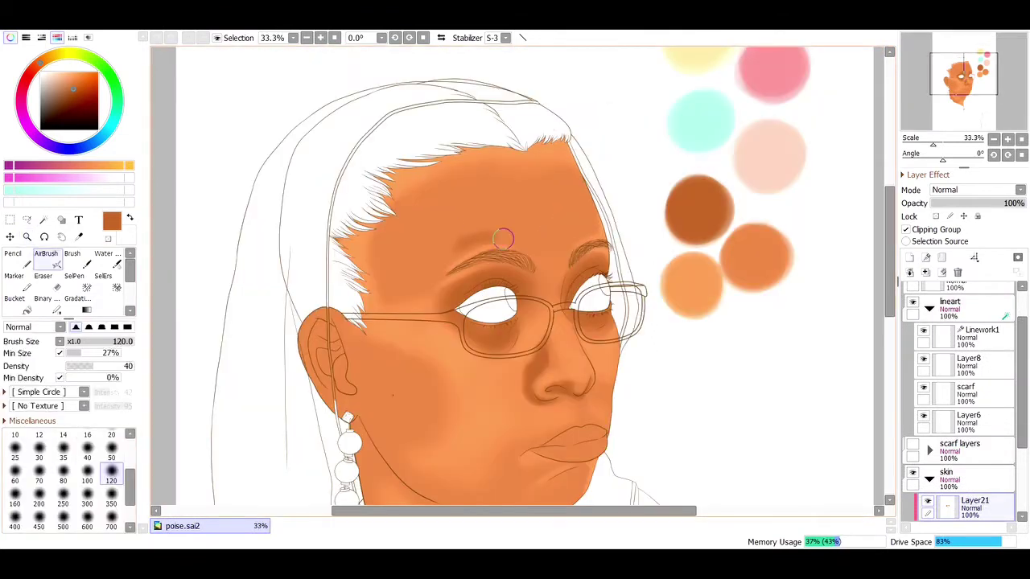
drag(484, 237, 476, 207)
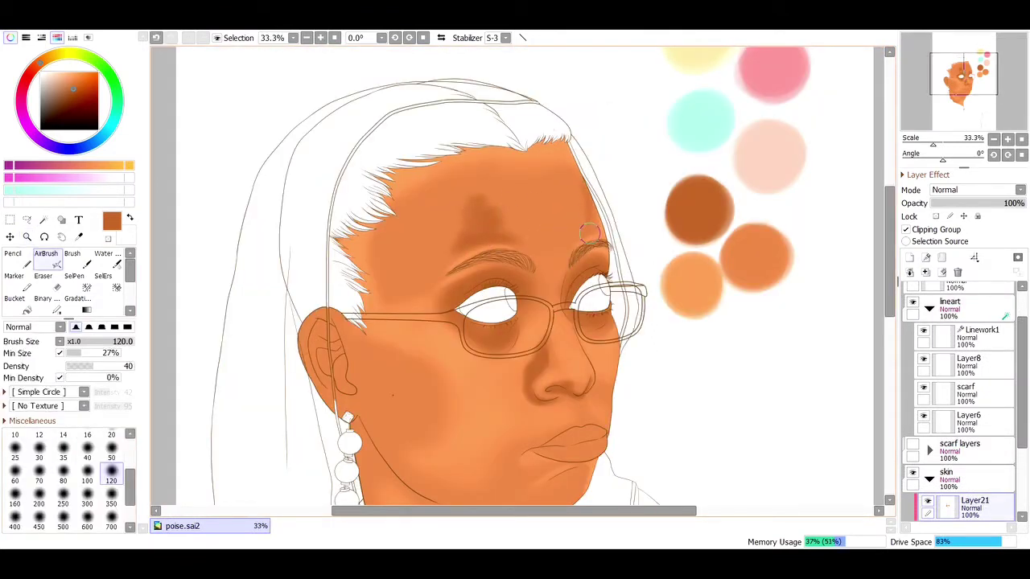
key(c)
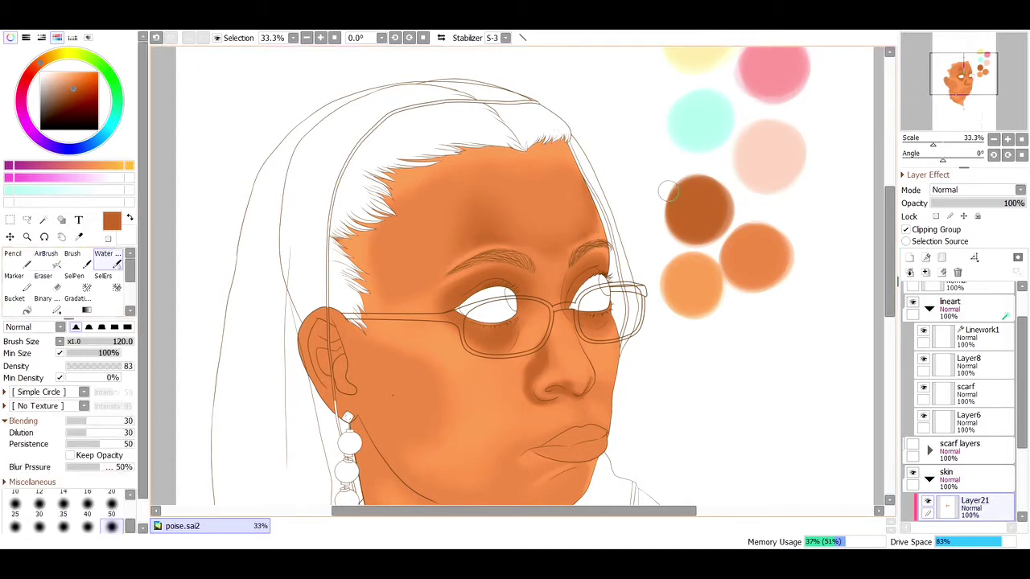
key(v)
Step: Airbrush darker shading down the cheek from the ear and along the jawline
mouse_move(395, 368)
mouse_down()
mouse_move(424, 418)
mouse_move(383, 361)
mouse_move(414, 396)
mouse_move(419, 416)
mouse_move(383, 376)
mouse_move(421, 426)
mouse_up()
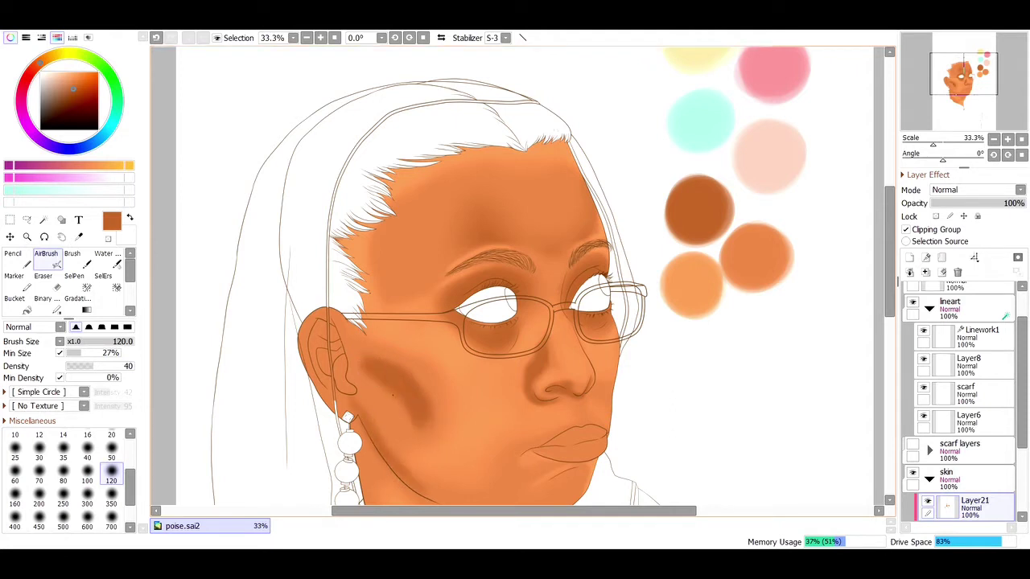
key(b)
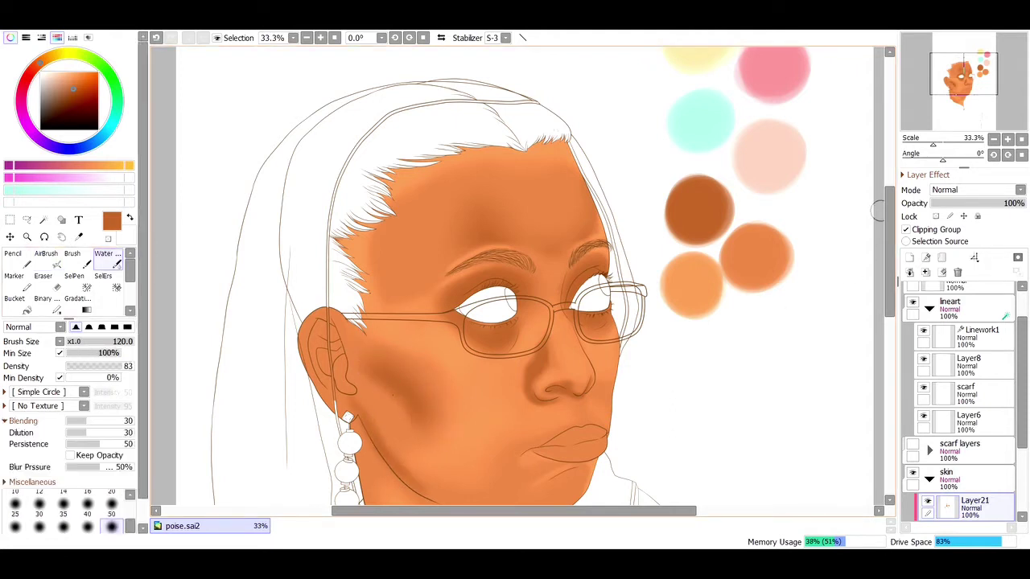
scroll(379, 415, down, 1)
key(v)
mouse_move(462, 469)
mouse_down()
mouse_move(543, 481)
mouse_move(511, 476)
mouse_move(539, 480)
mouse_move(571, 456)
mouse_move(557, 459)
mouse_move(571, 439)
mouse_up()
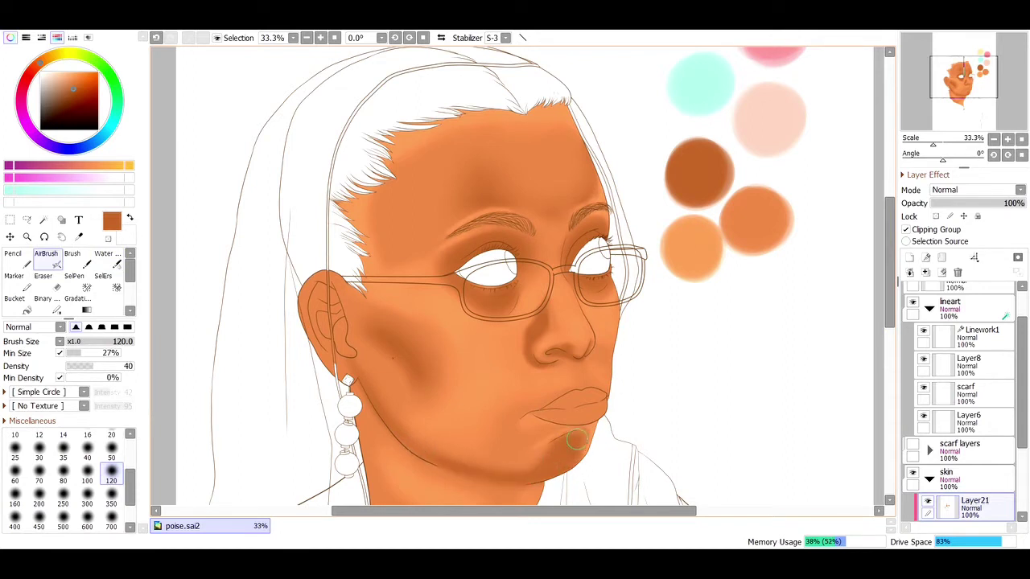
key(bracketleft)
key(bracketleft)
key(bracketleft)
key(bracketleft)
key(bracketleft)
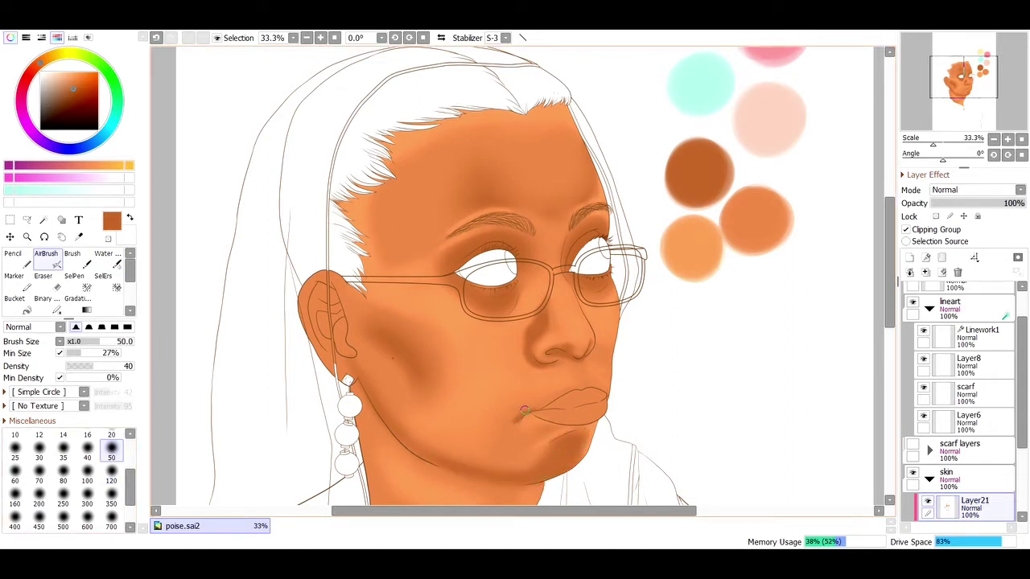
key(c)
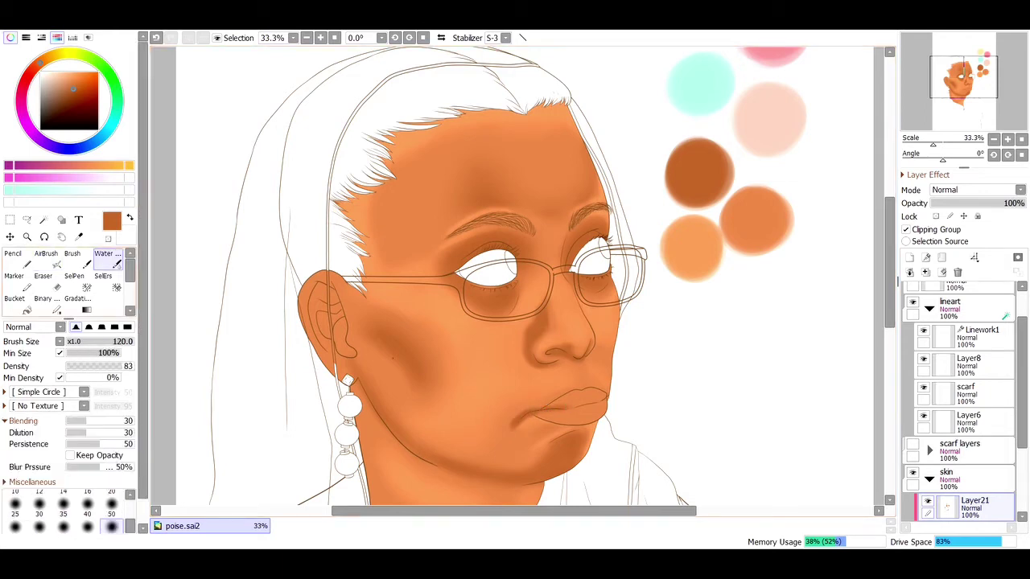
key(v)
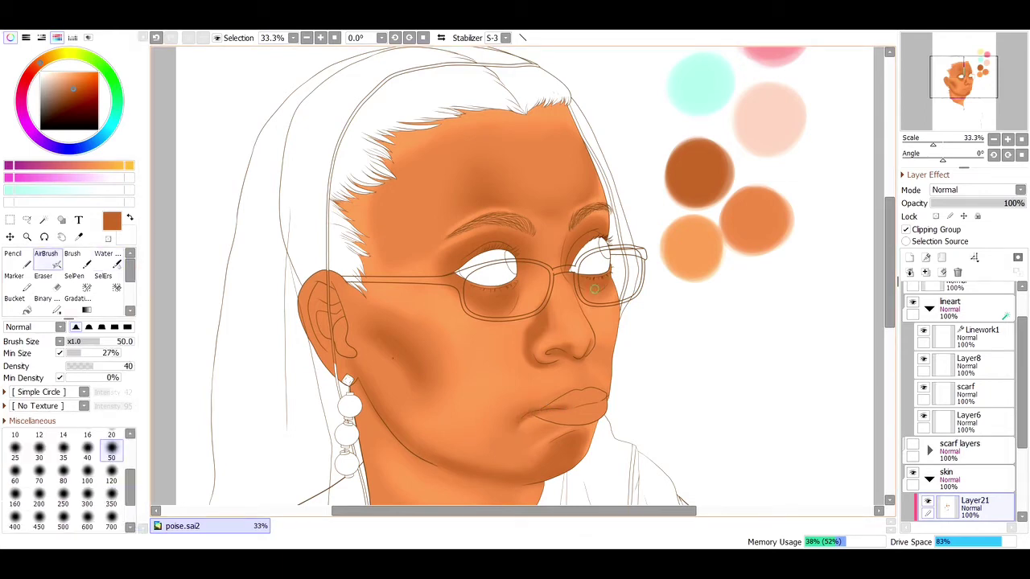
Step: Blend the nose shading and darken the inner ear with a size-35 airbrush, then switch to Water
key(bracketright)
key(bracketright)
key(bracketright)
key(bracketright)
key(bracketright)
key(bracketright)
key(bracketright)
key(bracketright)
key(bracketright)
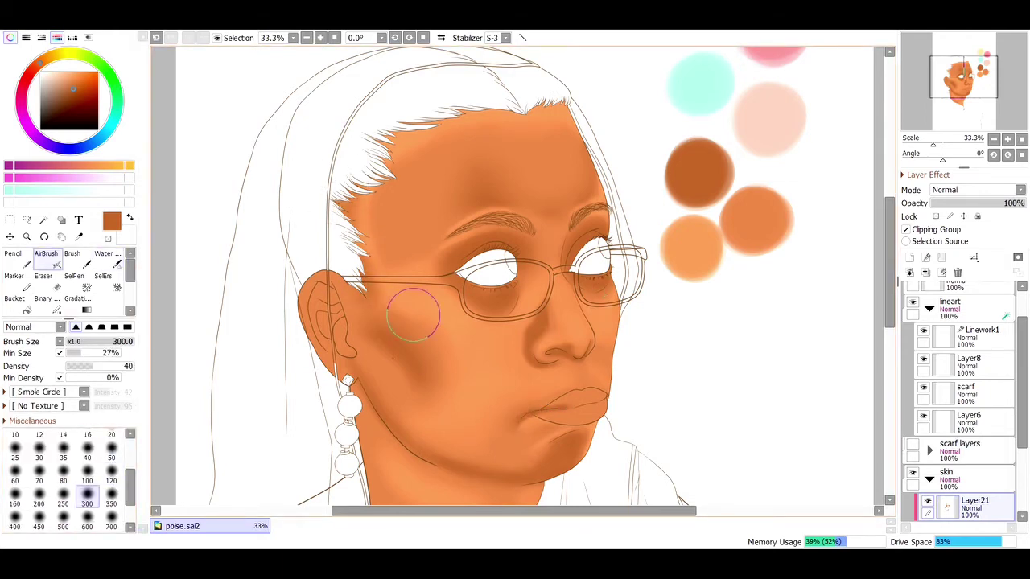
ctrl+click(559, 316)
key(c)
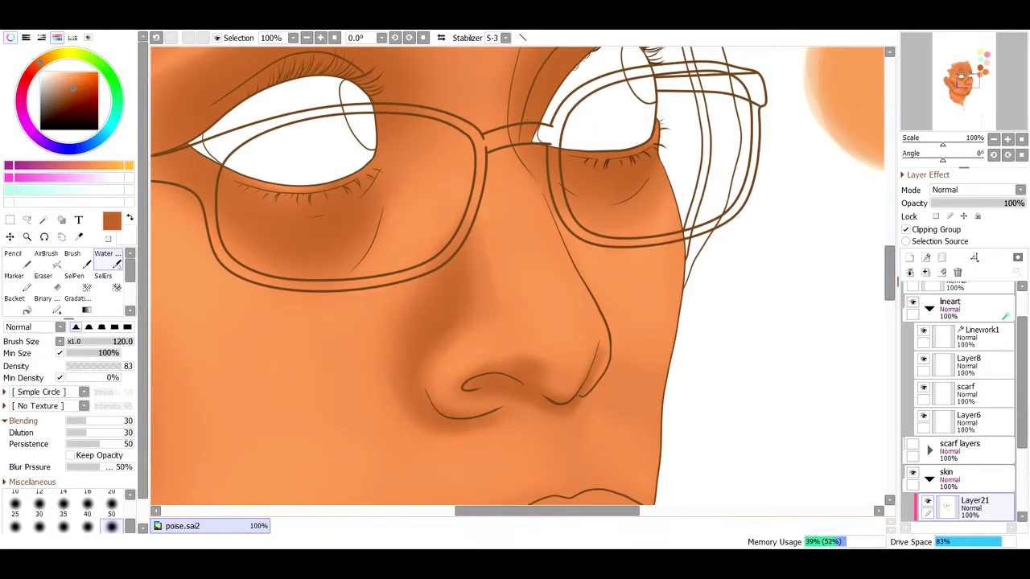
key(a)
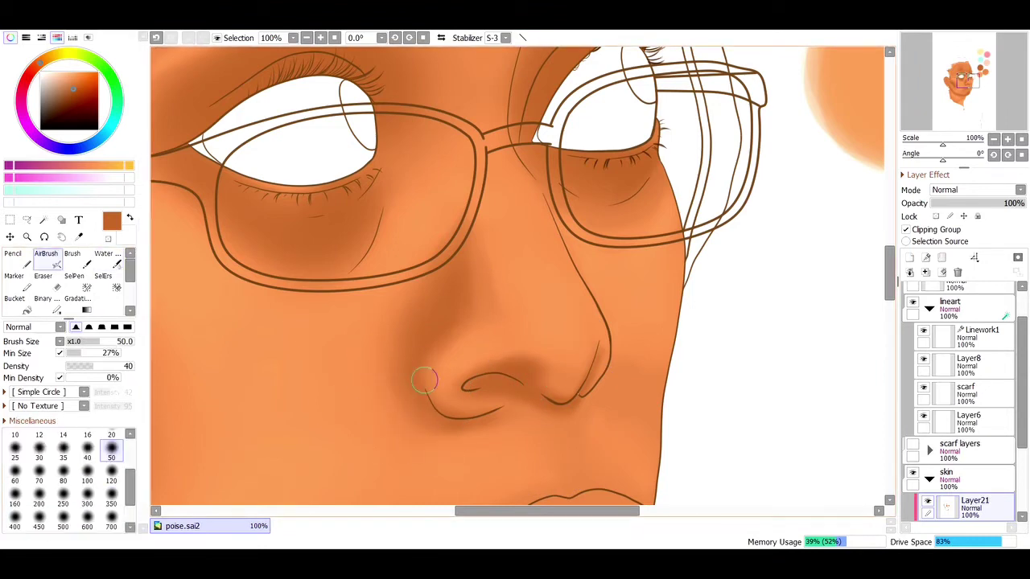
key(bracketleft)
key(bracketleft)
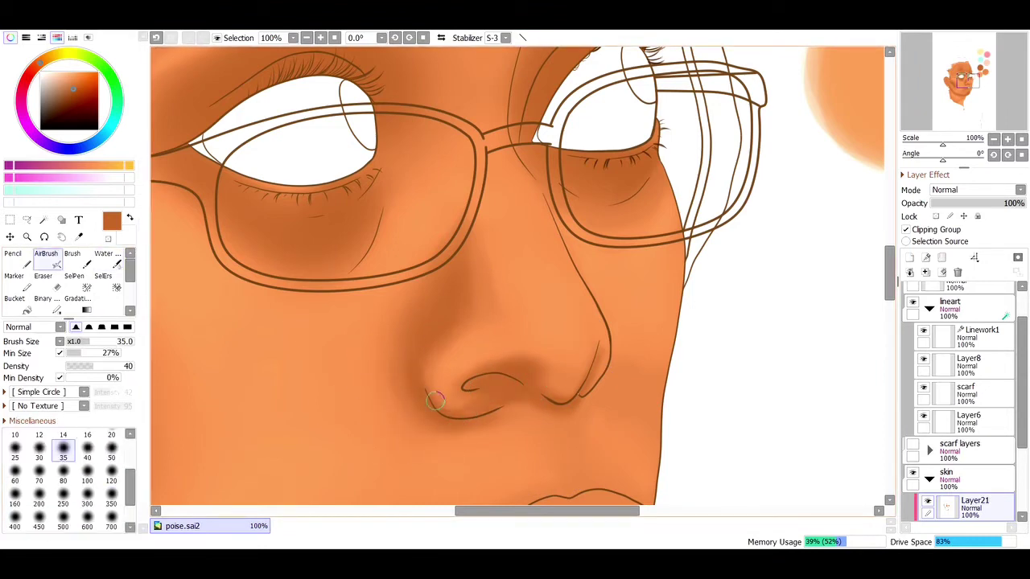
scroll(504, 433, left, 6)
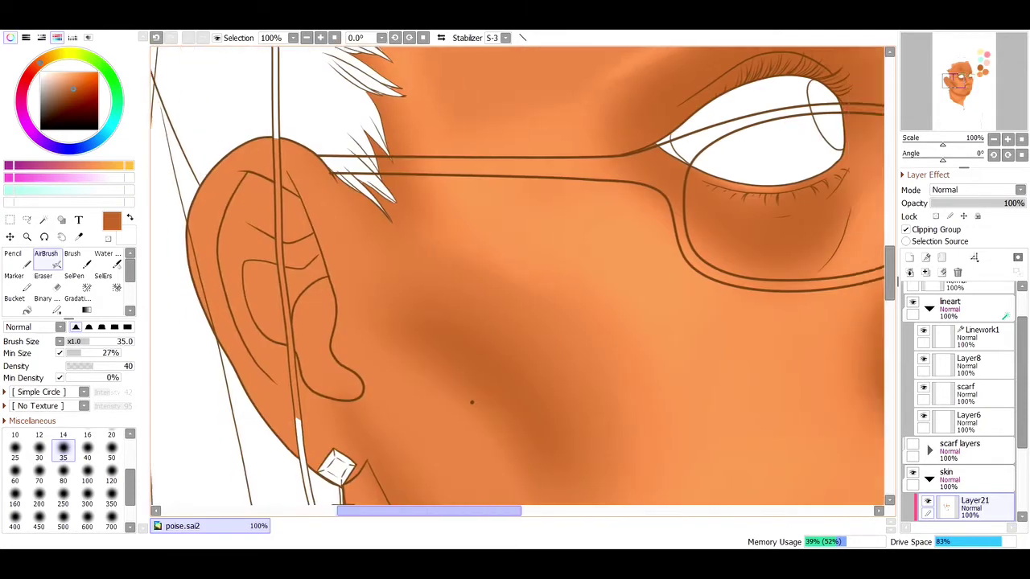
mouse_move(344, 279)
mouse_down()
mouse_move(333, 308)
mouse_move(341, 280)
mouse_up()
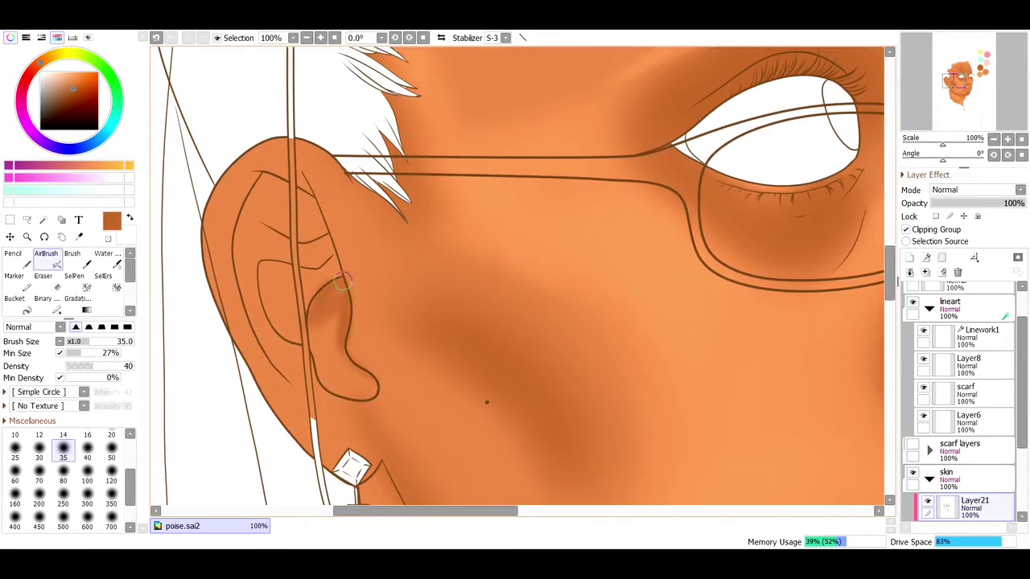
key(w)
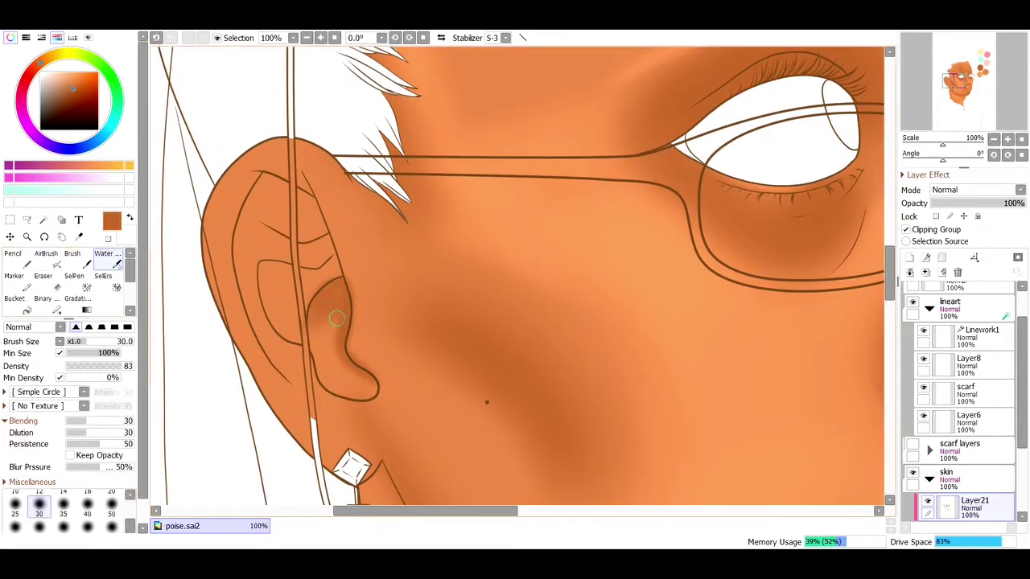
scroll(334, 322, down, 6)
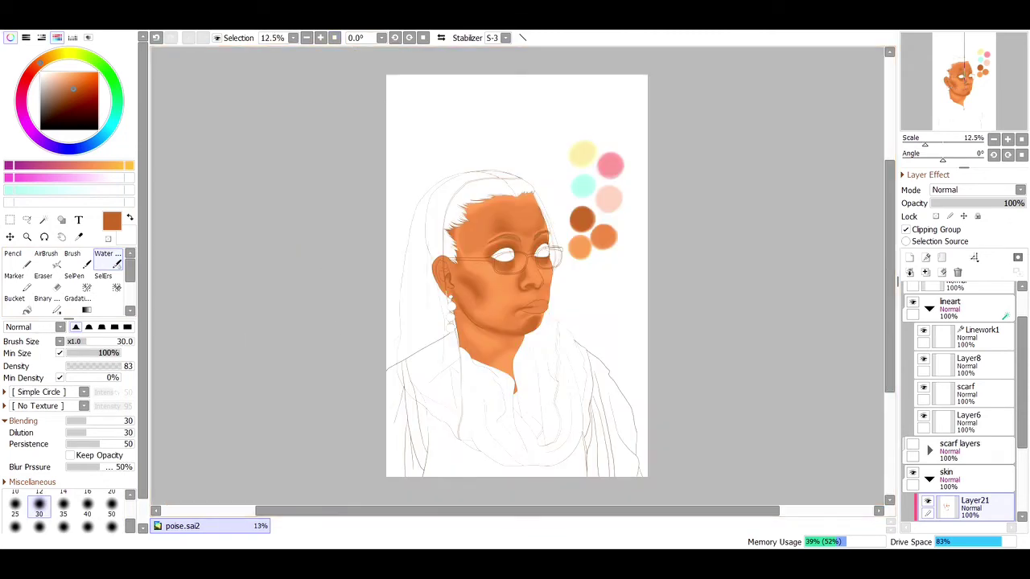
Step: Pick dark red, zoom in on the lower face, and airbrush the jawline and under the chin
key(n)
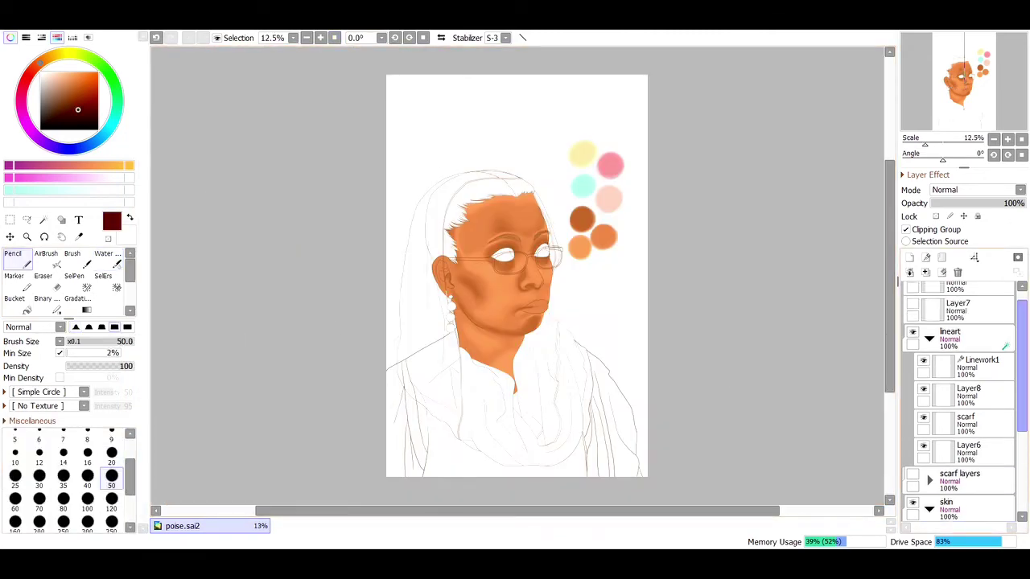
click(555, 150)
click(515, 265)
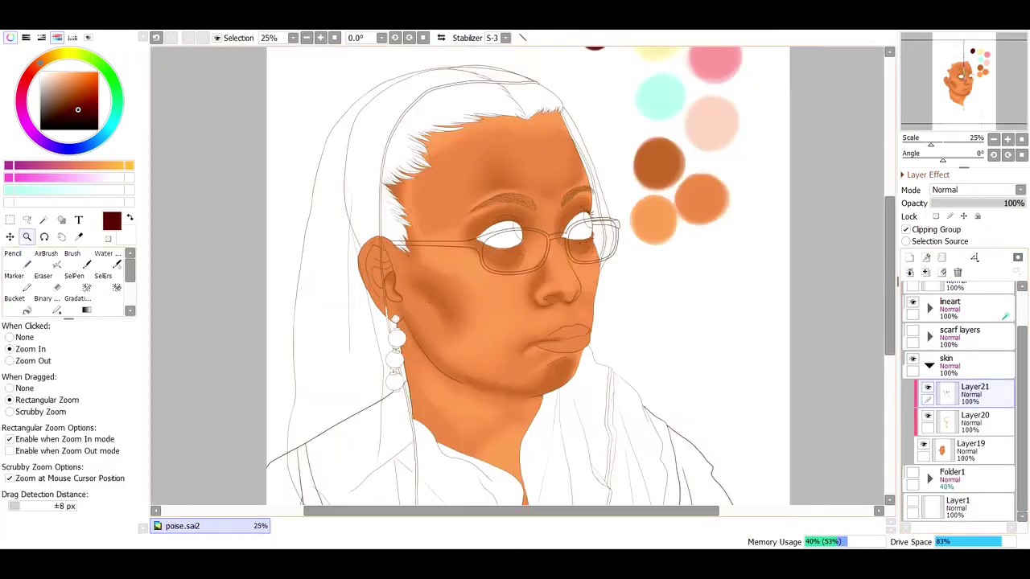
click(511, 394)
key(v)
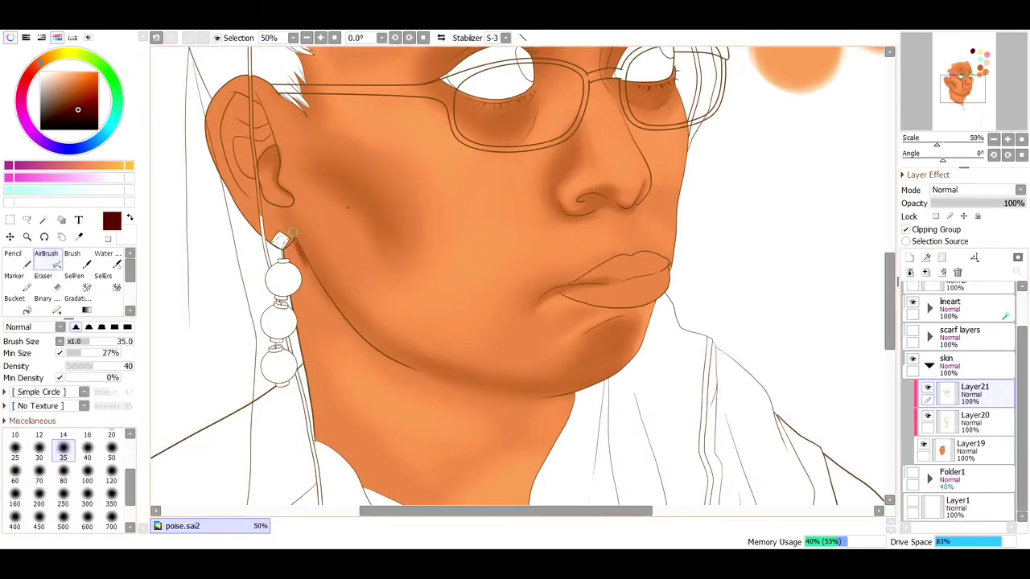
drag(292, 234, 359, 339)
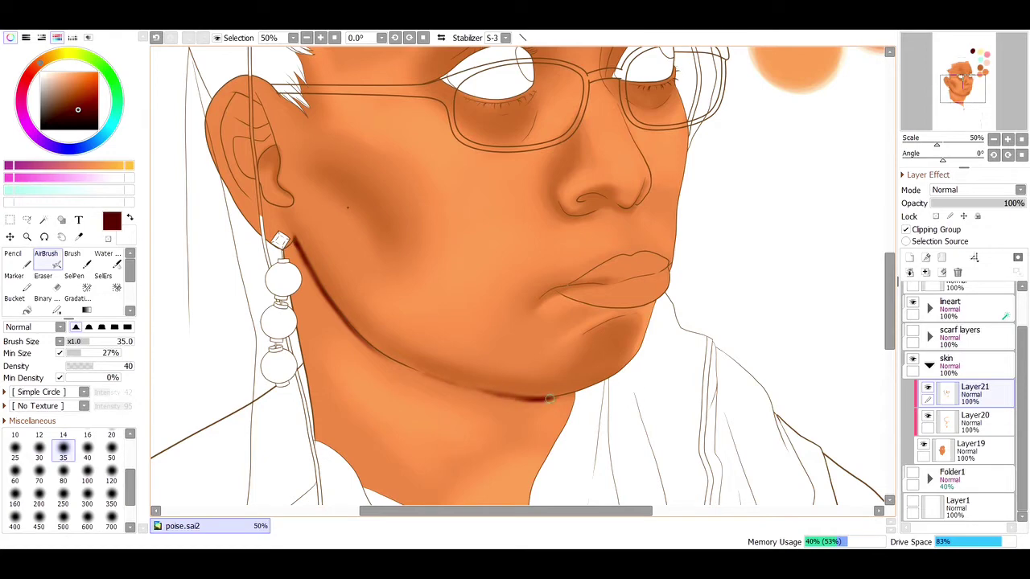
mouse_move(547, 402)
mouse_down()
mouse_move(517, 425)
mouse_move(535, 402)
mouse_up()
Step: Airbrush dark red shadow along the neck edge below the jaw and blend it smooth
key(c)
key(v)
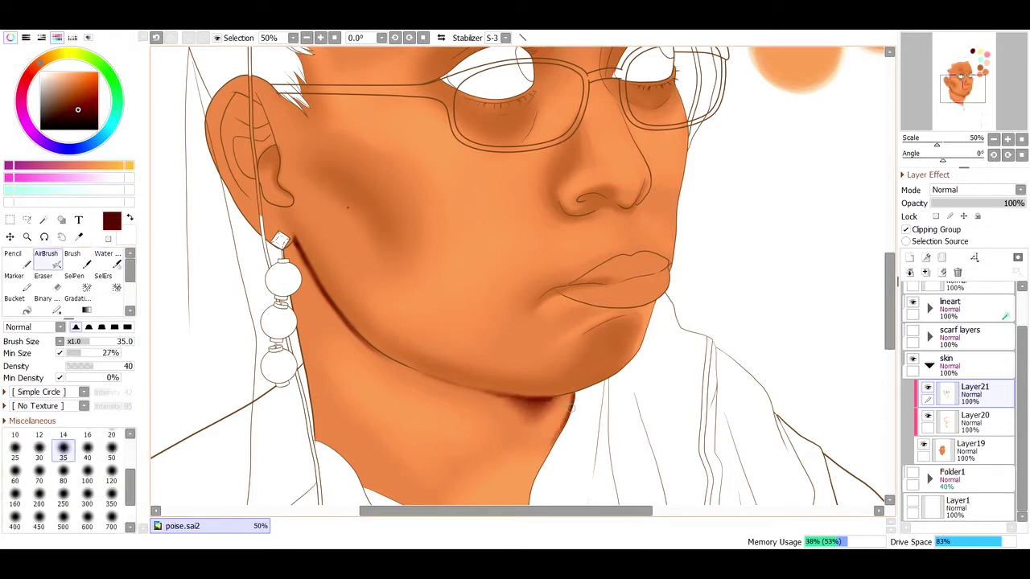
scroll(567, 472, down, 1)
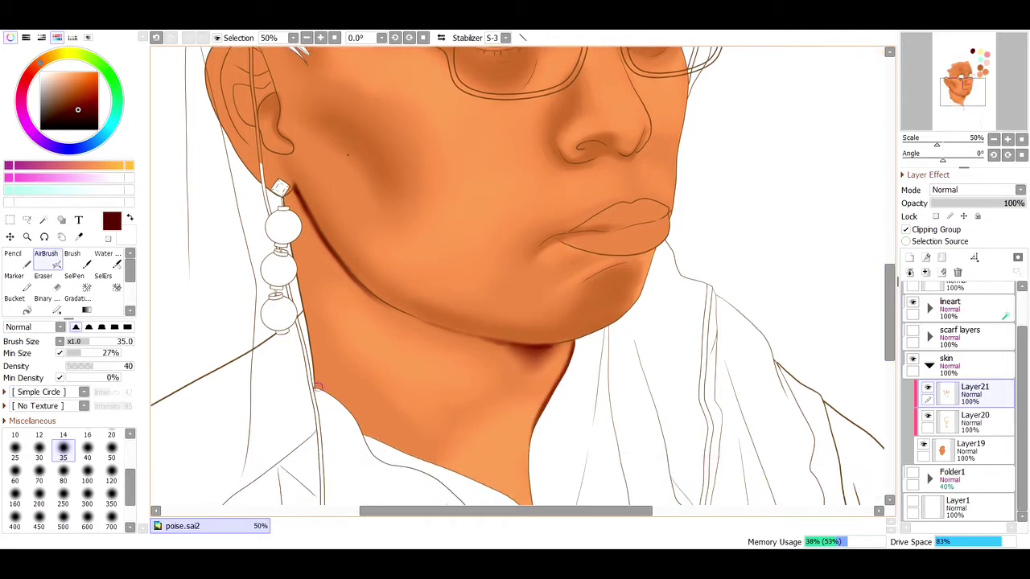
drag(313, 356, 361, 420)
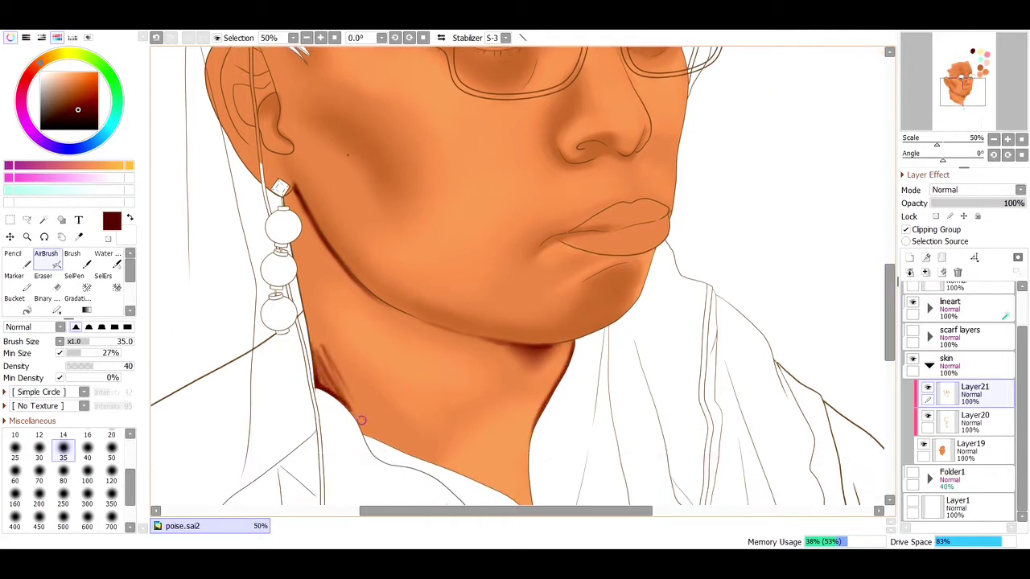
mouse_move(305, 315)
mouse_down()
mouse_move(308, 355)
mouse_move(369, 436)
mouse_move(368, 454)
mouse_move(364, 442)
mouse_move(399, 448)
mouse_move(312, 343)
mouse_move(378, 435)
mouse_up()
key(b)
key(v)
drag(310, 319, 382, 441)
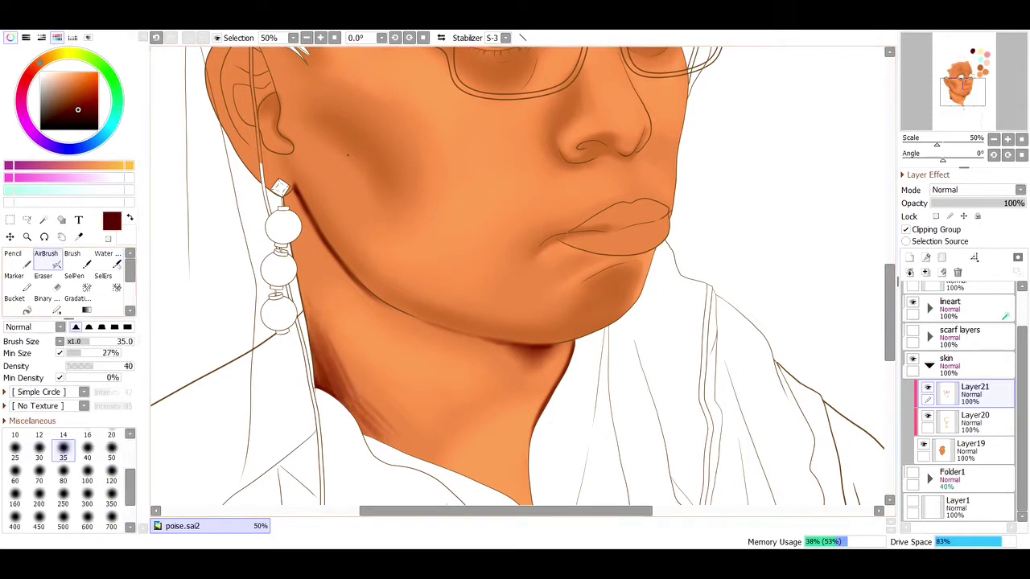
key(b)
drag(319, 341, 388, 424)
Step: Soften the neck shading by alternating the blending brush and airbrush
scroll(483, 362, down, 3)
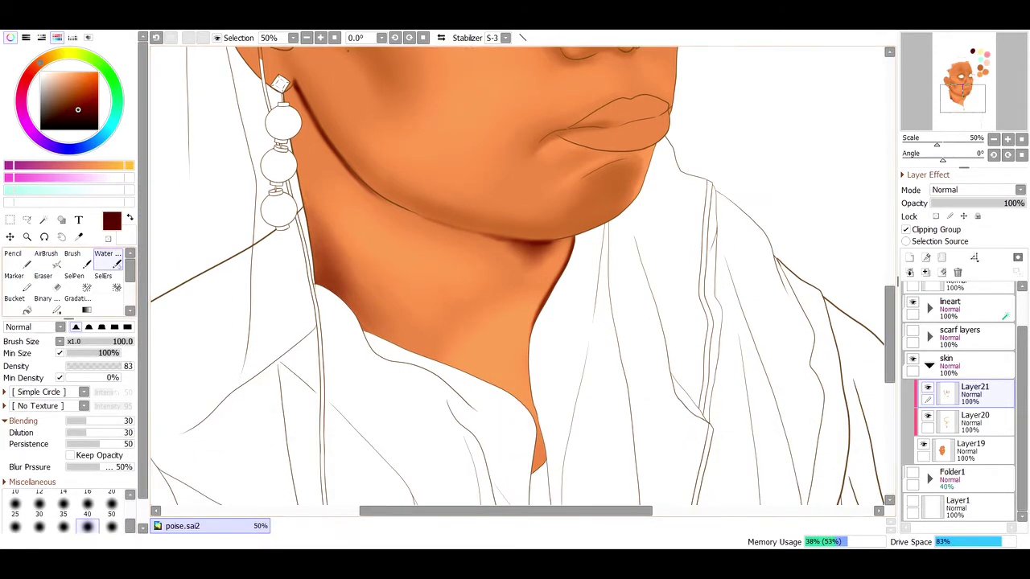
key(v)
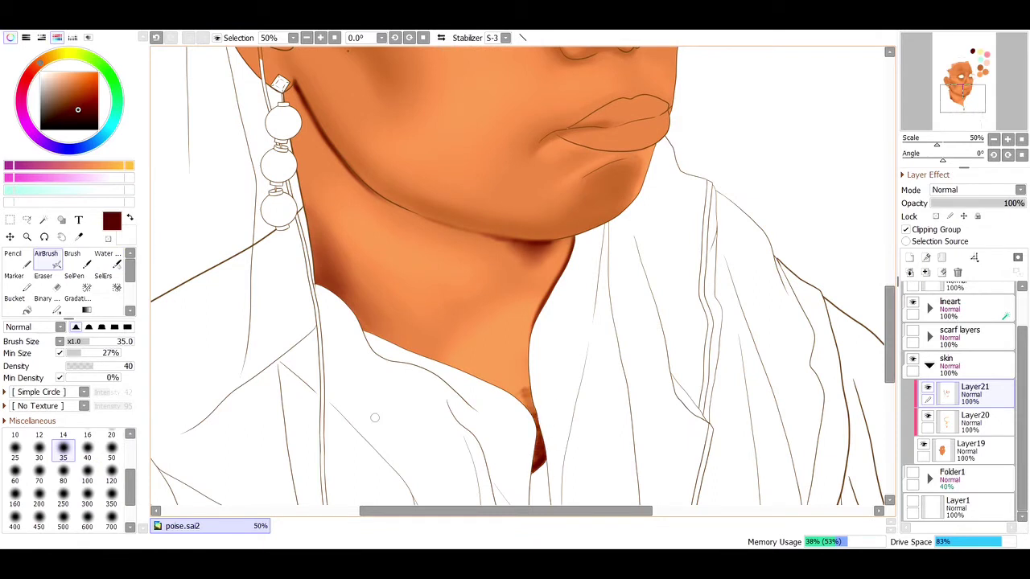
key(b)
mouse_move(523, 402)
mouse_down()
mouse_move(563, 474)
mouse_move(522, 394)
mouse_up()
key(v)
key(b)
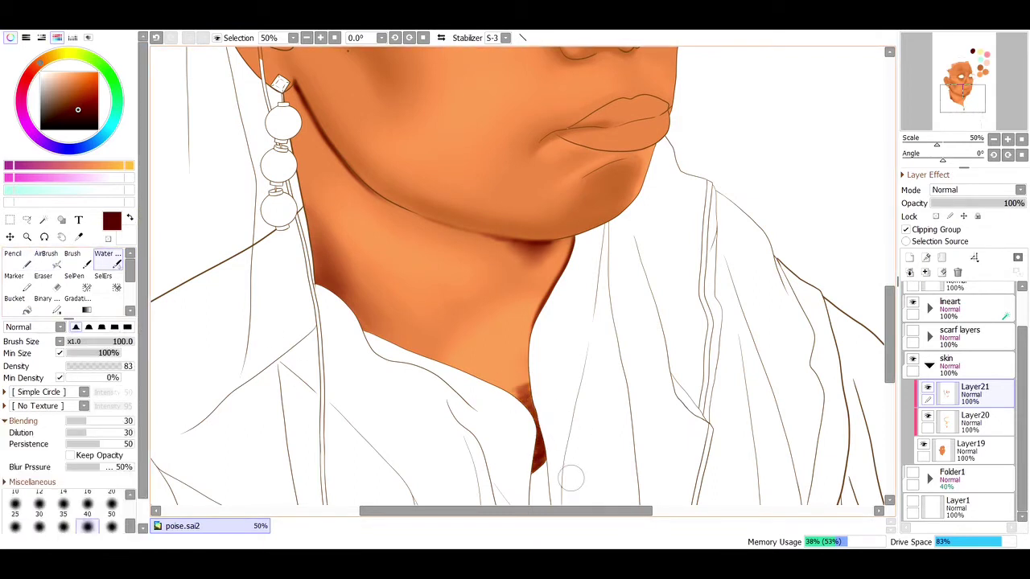
mouse_move(537, 467)
mouse_down()
mouse_move(510, 378)
mouse_move(506, 450)
mouse_up()
key(v)
key(b)
scroll(560, 421, up, 2)
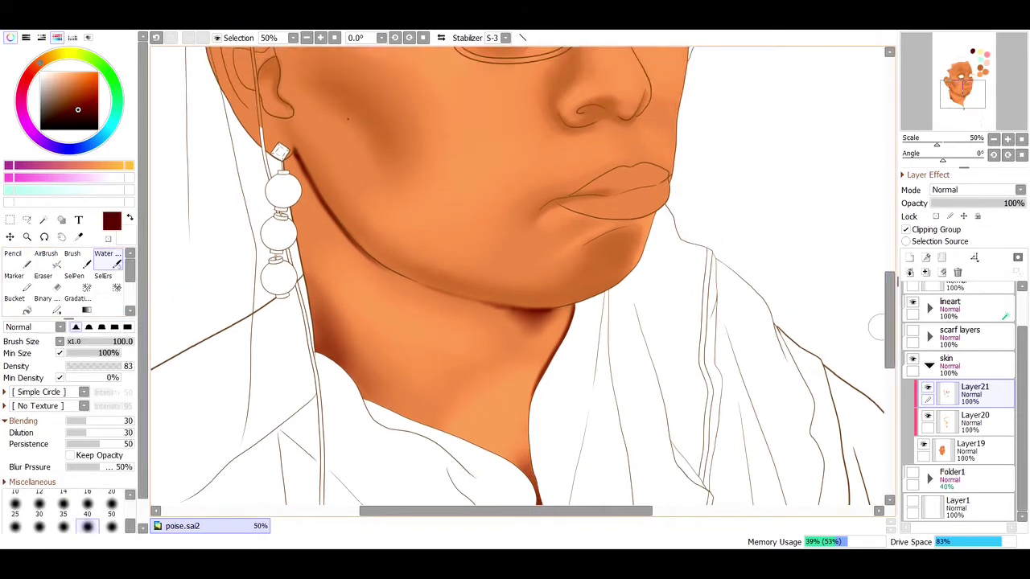
key(v)
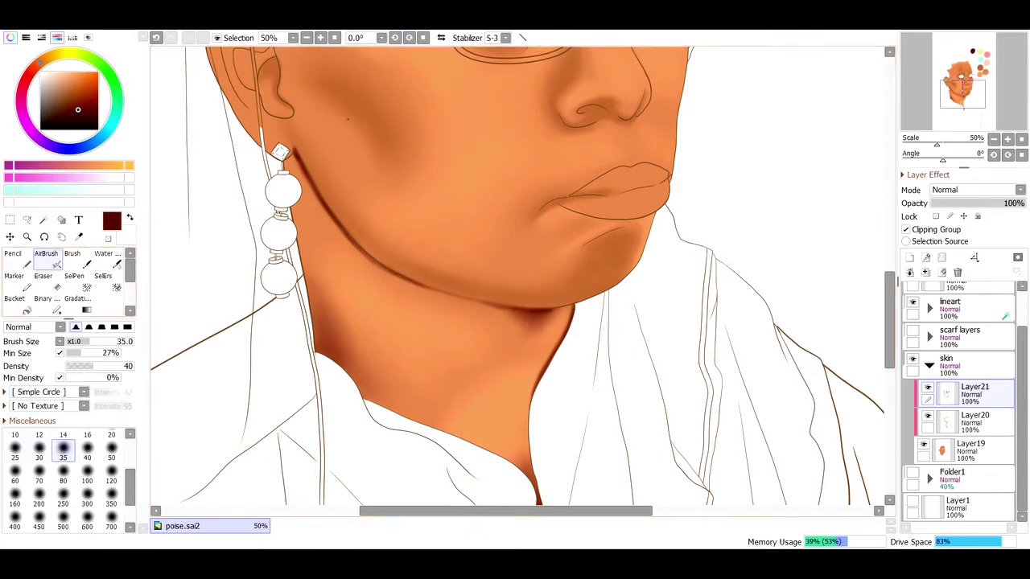
Step: With a larger airbrush, deepen the jawline shadow, then undo a cheek blending stroke
key(bracketright)
key(bracketright)
key(bracketright)
key(bracketright)
key(bracketright)
key(bracketright)
key(bracketright)
mouse_move(356, 260)
mouse_down()
mouse_move(388, 286)
mouse_move(336, 228)
mouse_move(376, 282)
mouse_move(418, 293)
mouse_move(391, 299)
mouse_move(447, 292)
mouse_move(461, 425)
mouse_move(482, 364)
mouse_move(504, 356)
mouse_move(478, 404)
mouse_move(528, 367)
mouse_move(483, 360)
mouse_move(459, 412)
mouse_up()
key(c)
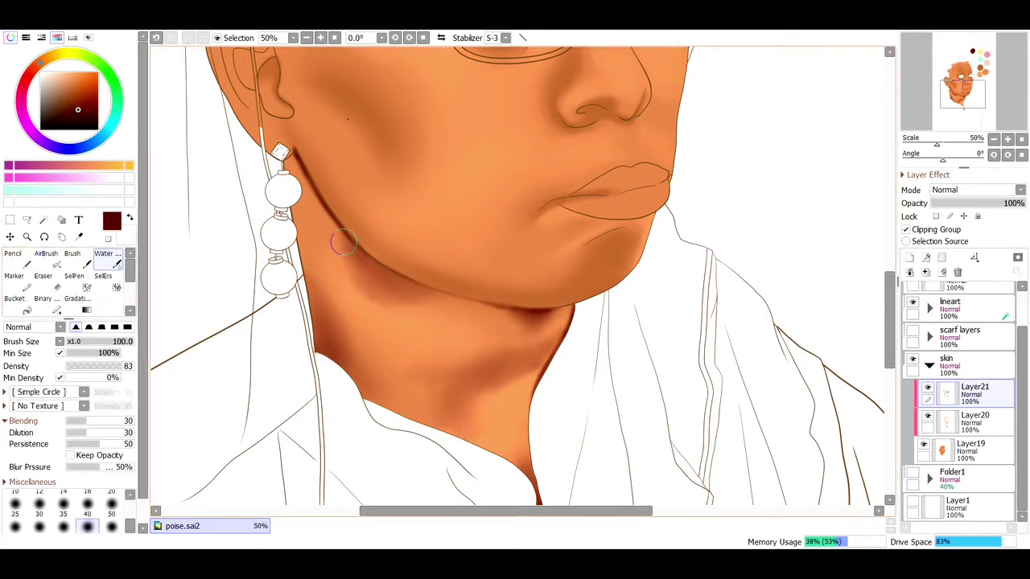
key(v)
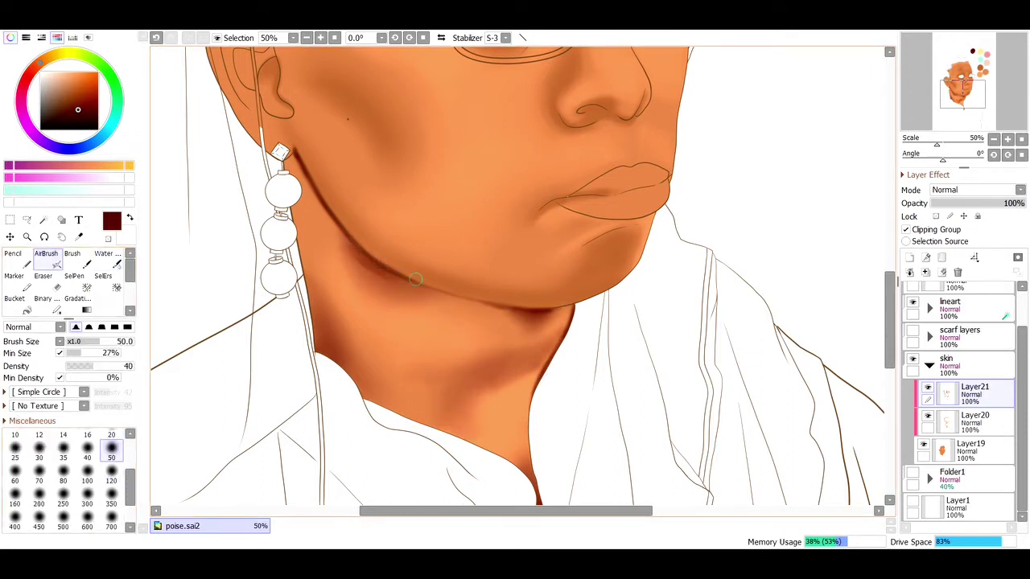
key(c)
scroll(324, 223, up, 5)
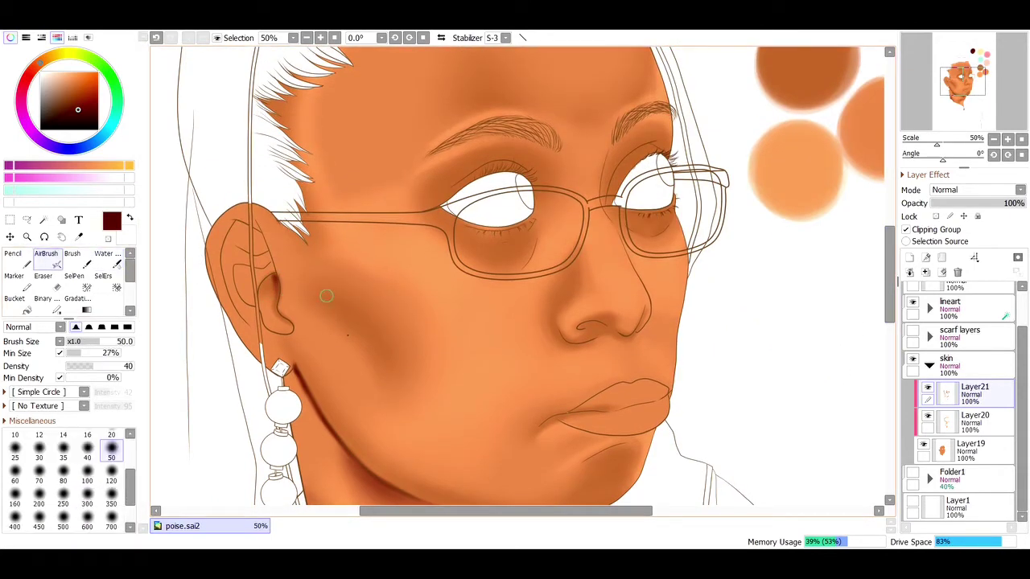
drag(329, 292, 386, 371)
key(ctrl+z)
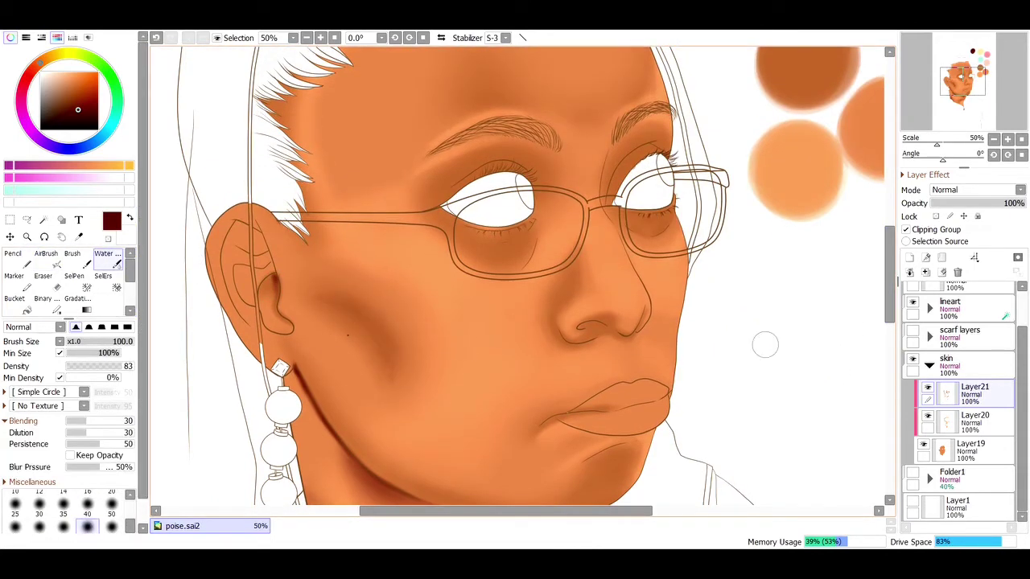
Step: Zoom in on the nose and airbrush the nostril interior dark red with a smaller brush
click(599, 326)
click(609, 427)
key(a)
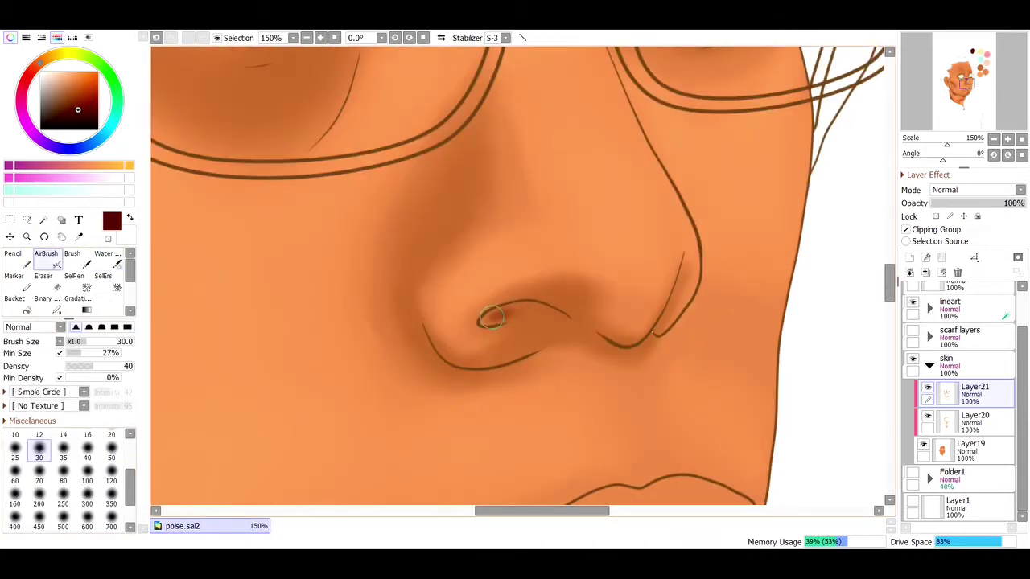
drag(481, 322, 566, 318)
key(bracketleft)
key(bracketleft)
key(bracketleft)
key(bracketleft)
key(bracketleft)
mouse_move(481, 322)
mouse_down()
mouse_move(532, 303)
mouse_move(484, 322)
mouse_move(506, 304)
mouse_move(485, 318)
mouse_move(535, 302)
mouse_move(567, 318)
mouse_up()
Step: Set the lineart layer's blending mode to Multiply and return to Layer21
click(949, 306)
click(975, 190)
click(949, 213)
click(974, 392)
Step: Shade the inner edge of the nose wing and the nostril's lower outline
drag(674, 310, 683, 276)
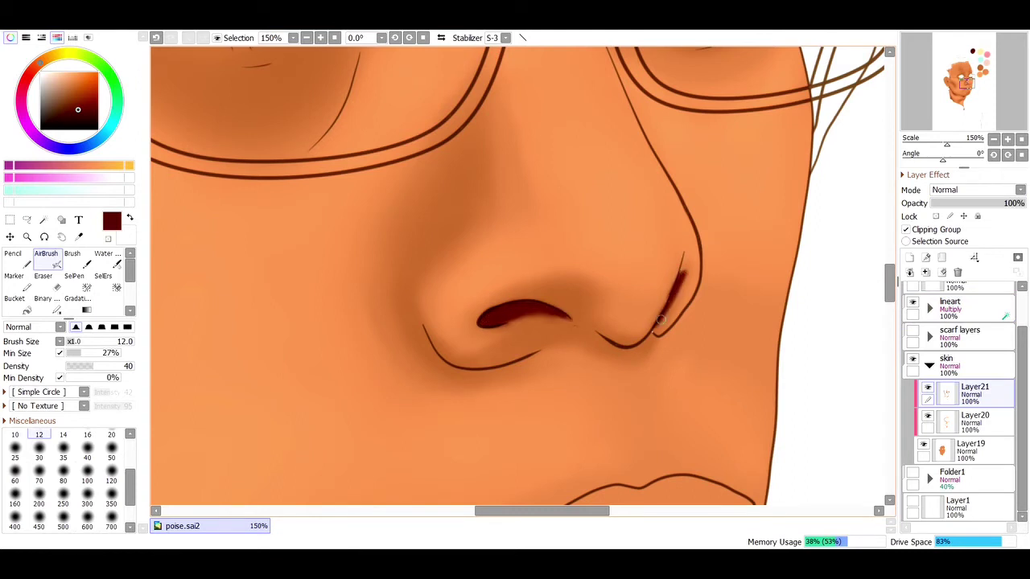
drag(497, 369, 463, 371)
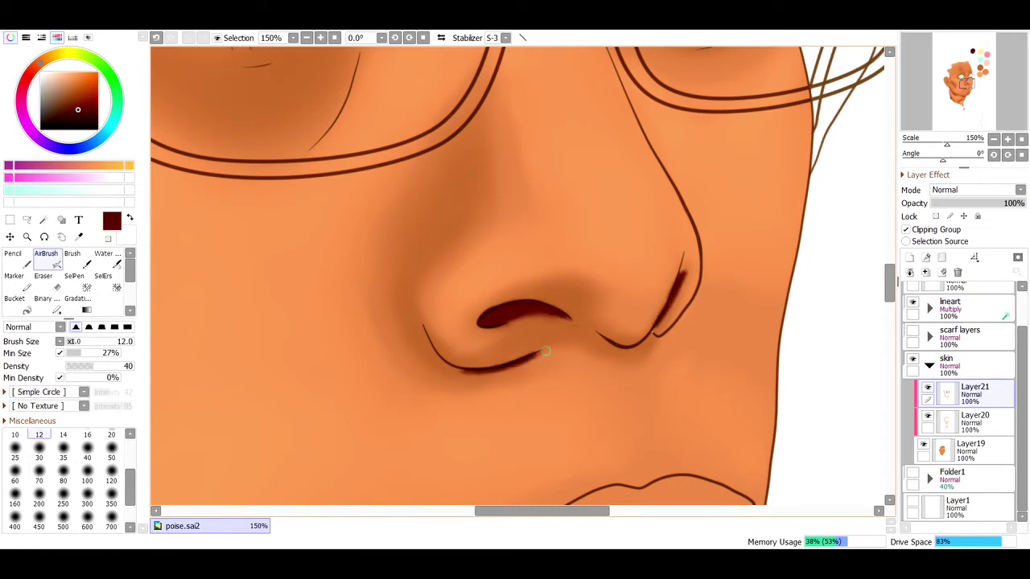
key(c)
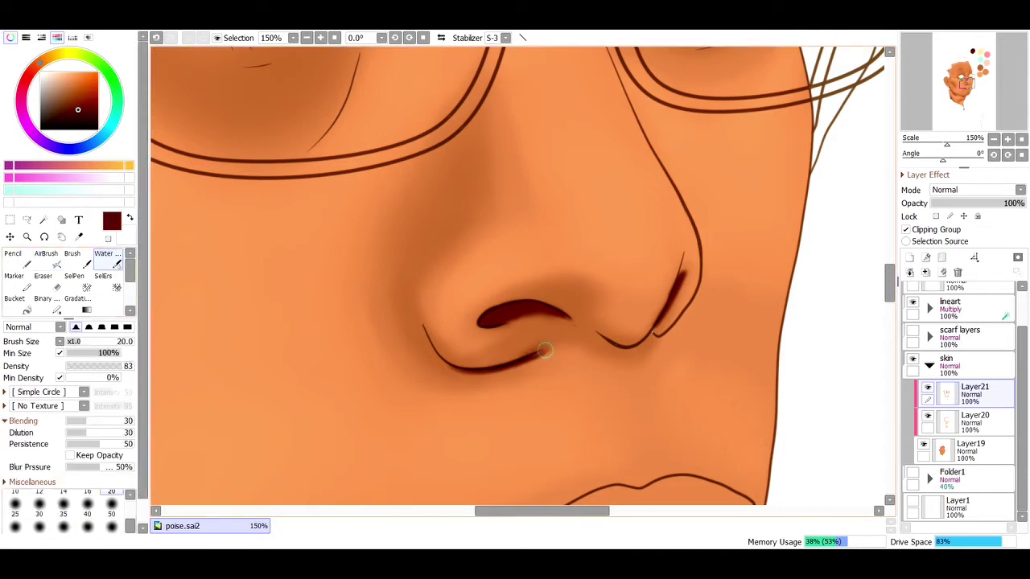
key(v)
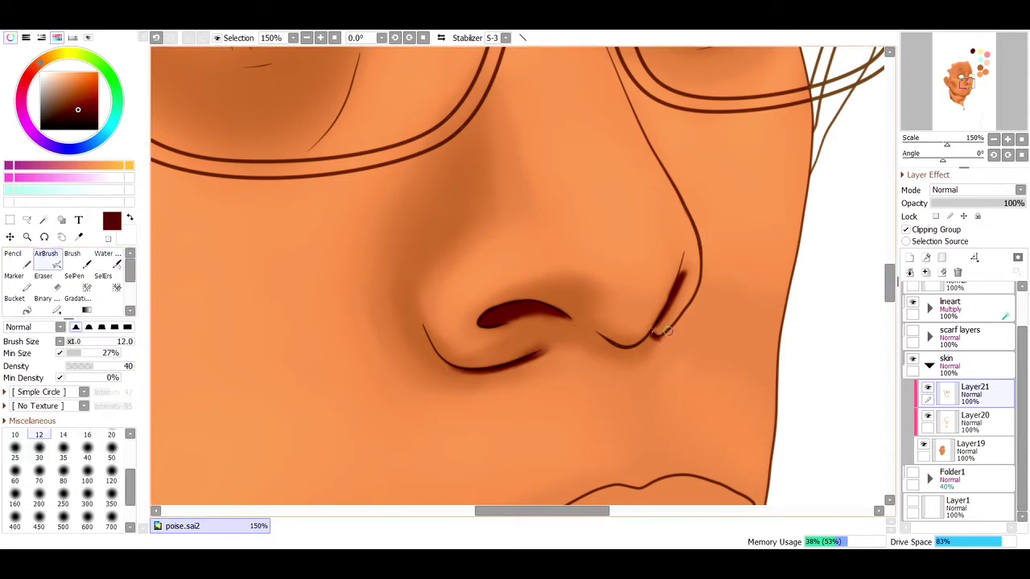
Step: Hide Layer21 and Layer20, select base skin Layer19, and sample the orange skin colour
click(927, 392)
click(927, 415)
click(974, 450)
key(n)
alt+click(713, 319)
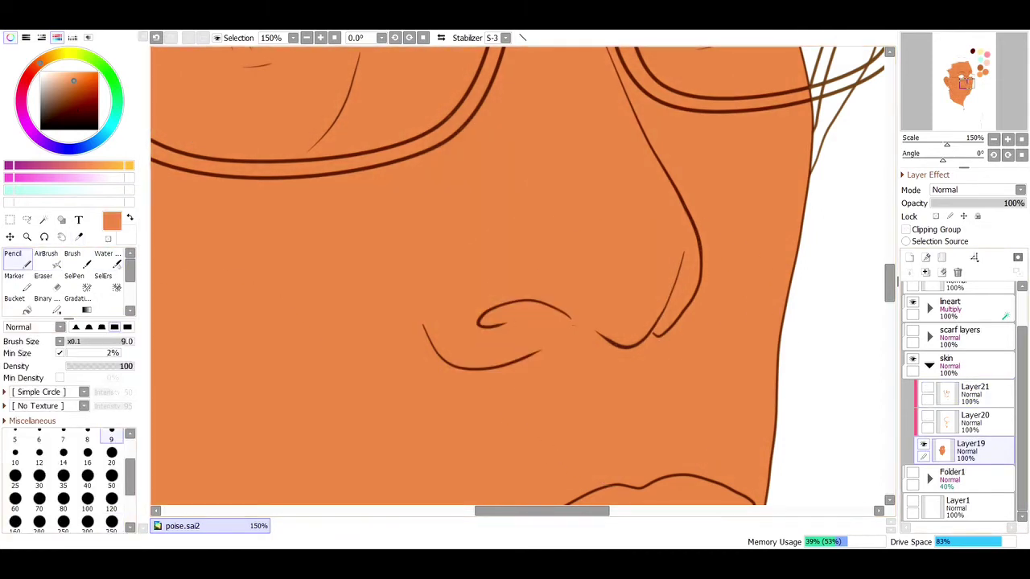
Step: Zoom to the lips and shrink the airbrush to size 6
scroll(522, 274, down, 5)
scroll(523, 274, up, 7)
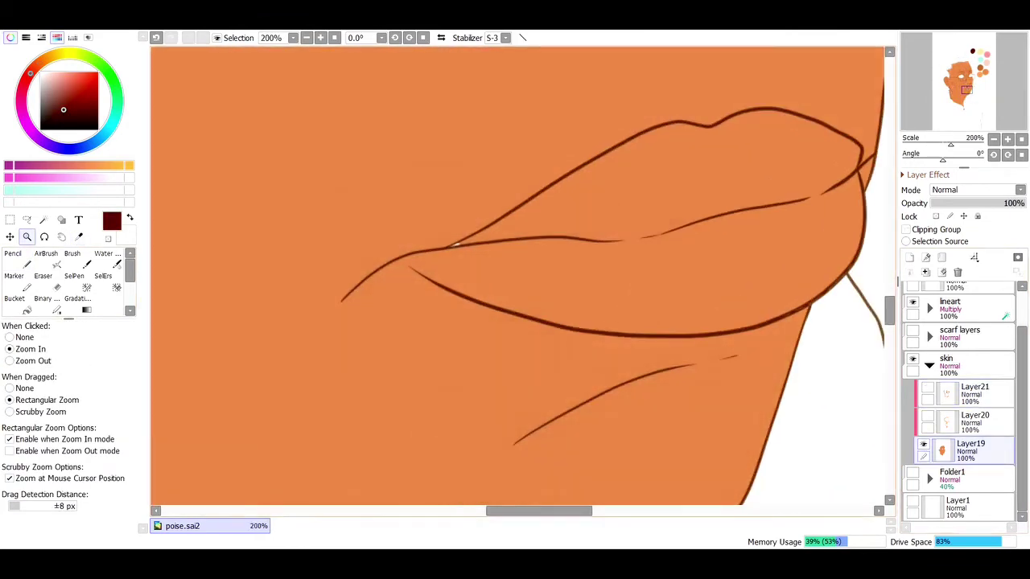
key(v)
scroll(522, 274, down, 5)
scroll(523, 274, up, 7)
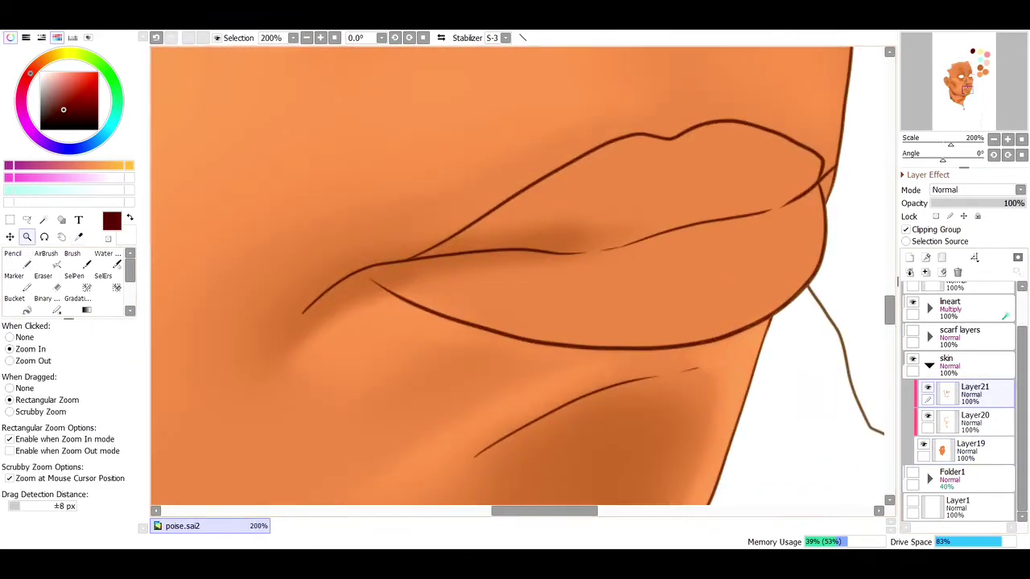
key(v)
key(bracketleft)
key(bracketleft)
key(bracketleft)
key(bracketleft)
key(bracketleft)
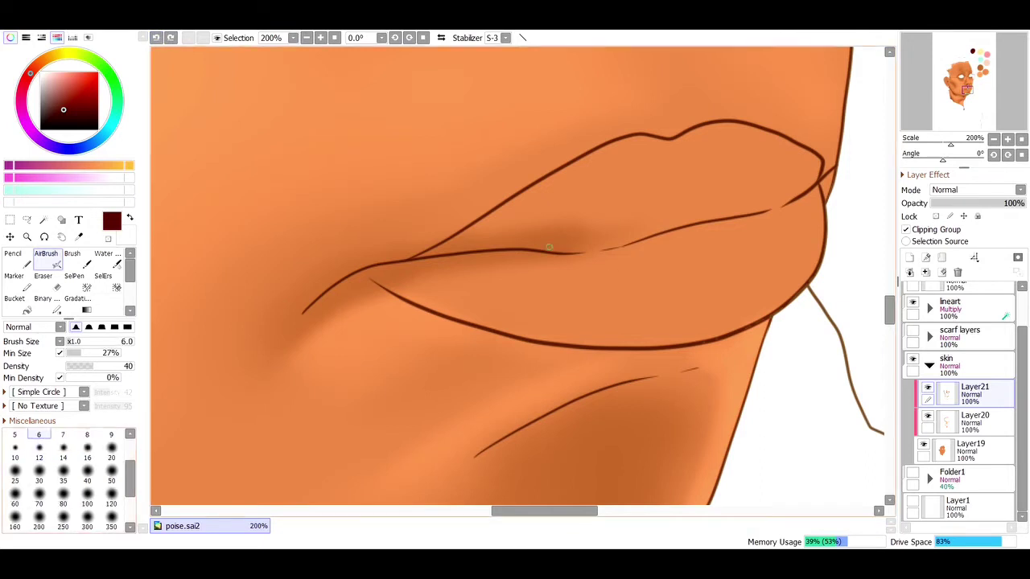
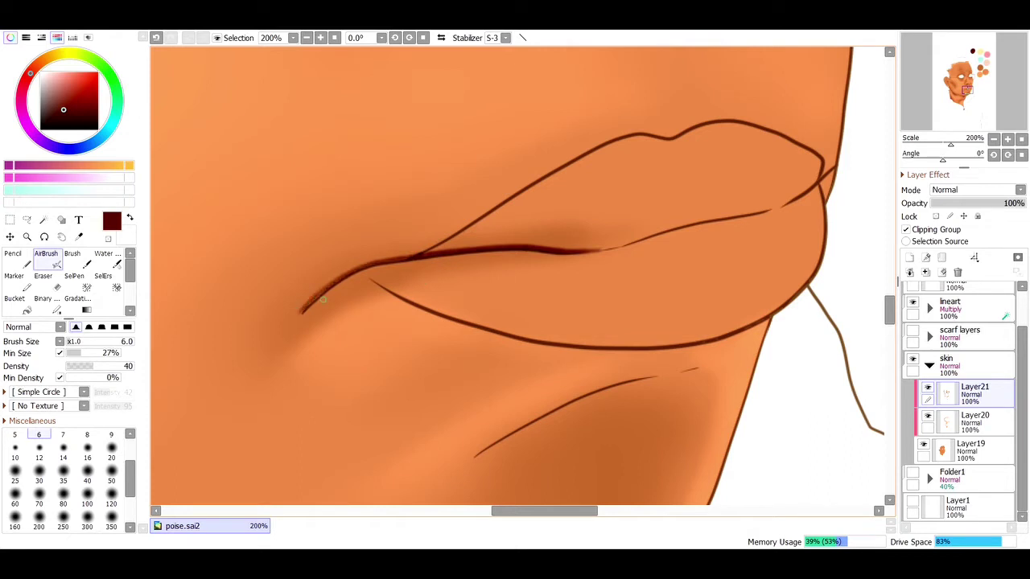
Step: With a larger airbrush, darken the left corner of the lip crease and blend it
key(bracketright)
key(bracketright)
key(bracketright)
key(bracketright)
key(bracketright)
key(bracketright)
key(bracketright)
key(bracketright)
mouse_move(367, 249)
mouse_down()
mouse_move(342, 268)
mouse_move(458, 250)
mouse_move(267, 344)
mouse_move(287, 313)
mouse_move(419, 246)
mouse_move(498, 243)
mouse_move(289, 300)
mouse_move(375, 244)
mouse_move(431, 237)
mouse_move(329, 333)
mouse_up()
key(c)
key(v)
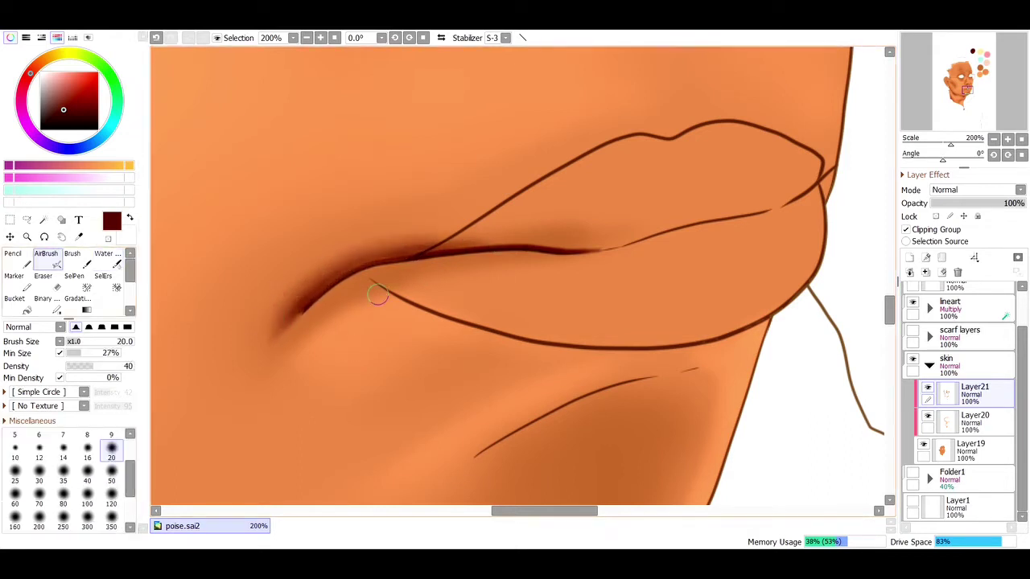
mouse_move(378, 295)
mouse_down()
mouse_move(346, 292)
mouse_move(386, 277)
mouse_up()
key(c)
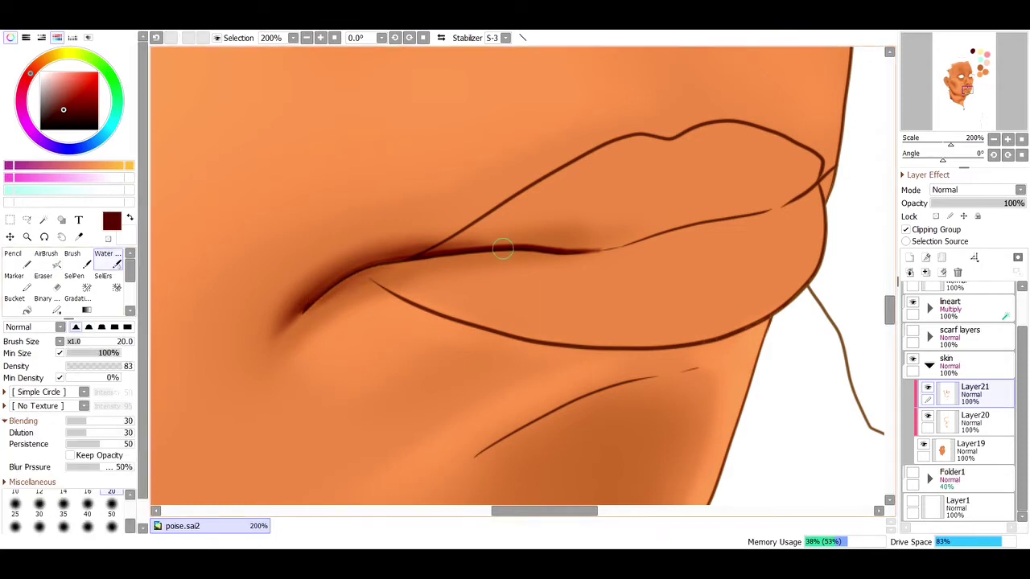
Step: Zoom to the lower face, deepen the mouth's left-corner shadow at lower density, and blend it
key(ctrl+0)
drag(450, 265, 563, 386)
key(v)
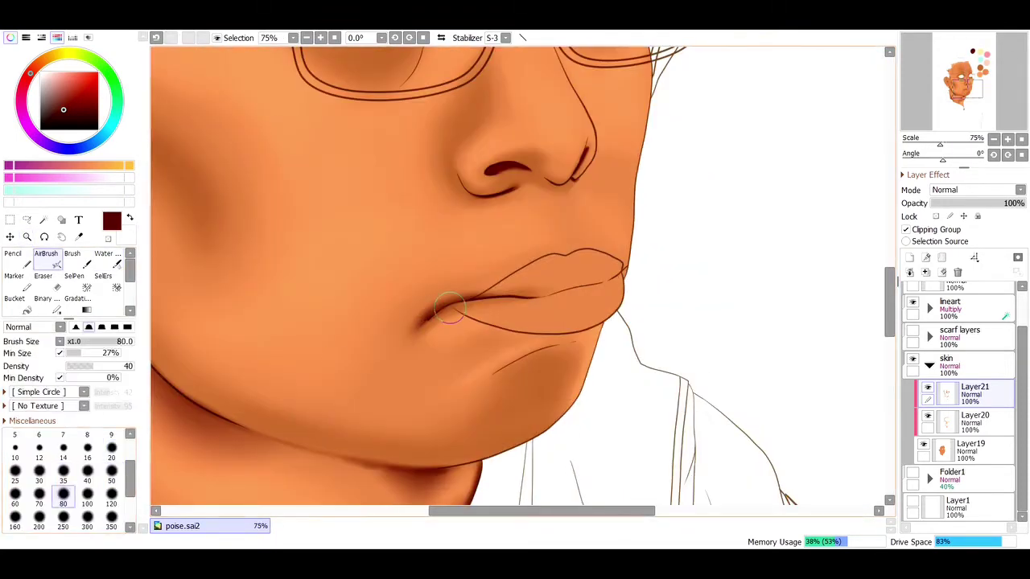
drag(451, 308, 423, 321)
drag(94, 366, 81, 366)
mouse_move(442, 305)
mouse_down()
mouse_move(414, 322)
mouse_move(483, 297)
mouse_up()
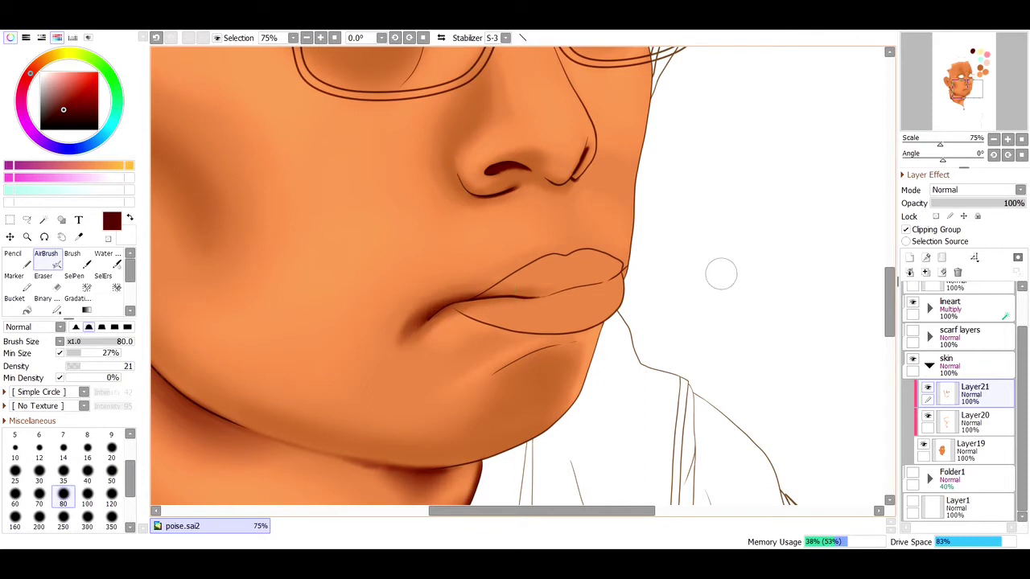
key(c)
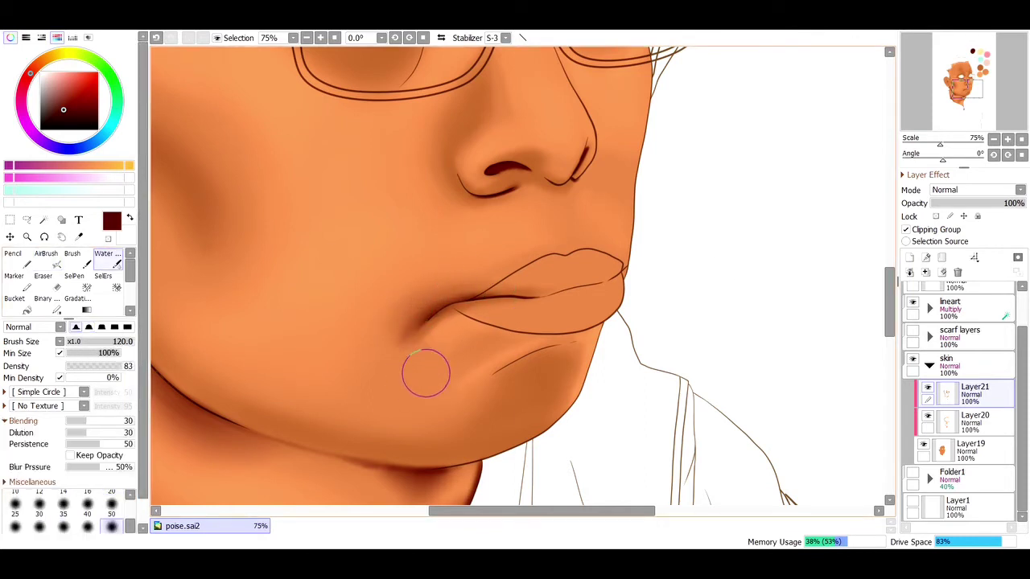
key(v)
Step: Paint a round chin shadow and a darker jaw line, then soften both with Water
mouse_move(544, 392)
mouse_down()
mouse_move(501, 402)
mouse_move(509, 395)
mouse_move(545, 453)
mouse_move(551, 428)
mouse_move(527, 442)
mouse_move(519, 354)
mouse_up()
key(bracketleft)
key(bracketleft)
key(bracketleft)
key(bracketleft)
key(bracketleft)
key(bracketleft)
key(bracketleft)
key(bracketleft)
drag(480, 384, 576, 342)
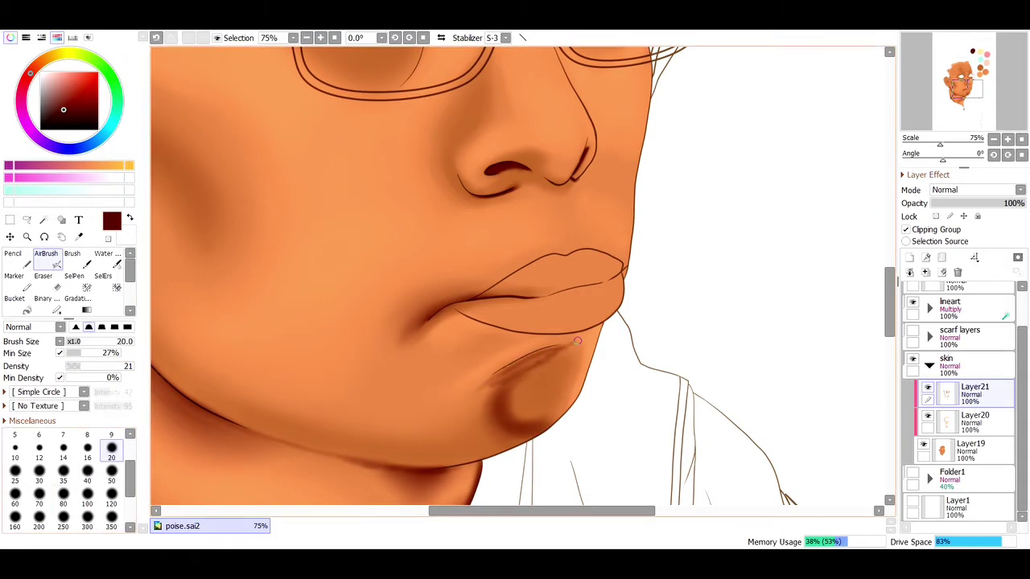
key(c)
mouse_move(519, 362)
mouse_down()
mouse_move(498, 407)
mouse_move(539, 362)
mouse_move(602, 330)
mouse_up()
key(bracketright)
key(bracketright)
key(bracketright)
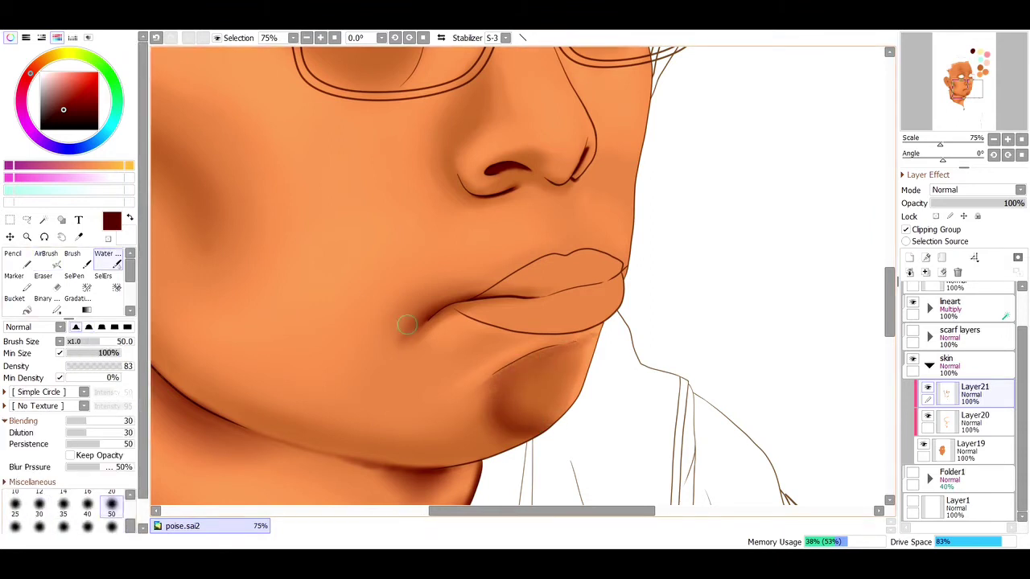
key(v)
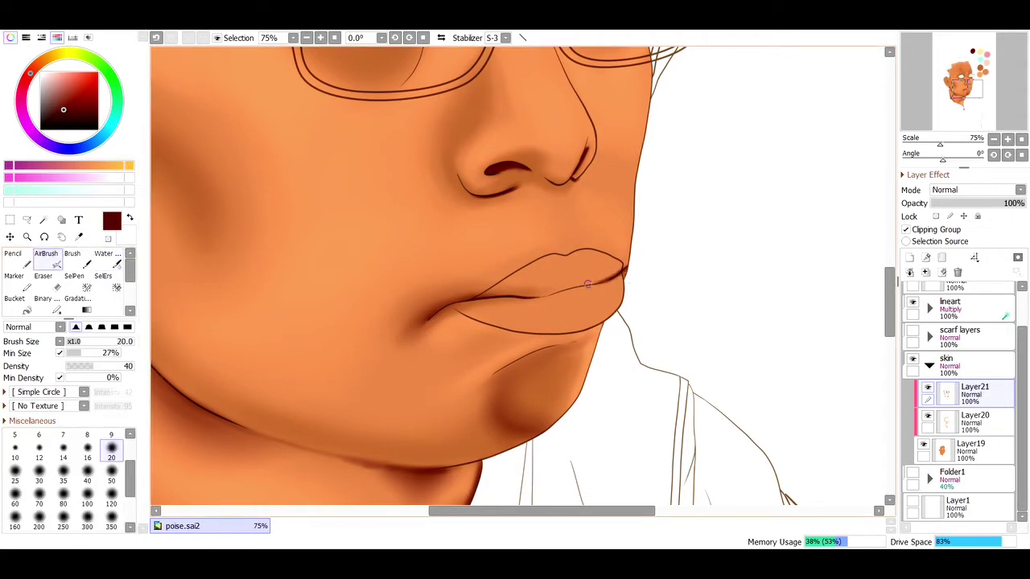
Step: Zoom to the near eye and shade the upper eyelid, undoing an oversized broad stroke
scroll(844, 270, up, 5)
drag(265, 121, 540, 298)
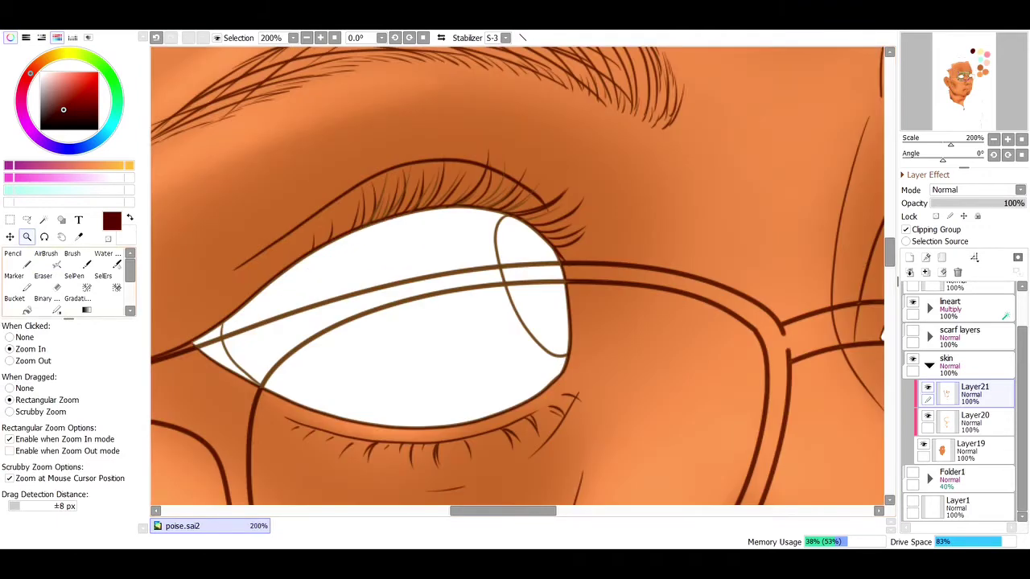
key(v)
drag(338, 233, 434, 205)
mouse_move(241, 313)
mouse_down()
mouse_move(395, 214)
mouse_move(521, 218)
mouse_move(511, 221)
mouse_move(563, 274)
mouse_up()
click(111, 527)
mouse_move(386, 161)
mouse_down()
mouse_move(494, 241)
mouse_move(413, 181)
mouse_up()
key(ctrl+z)
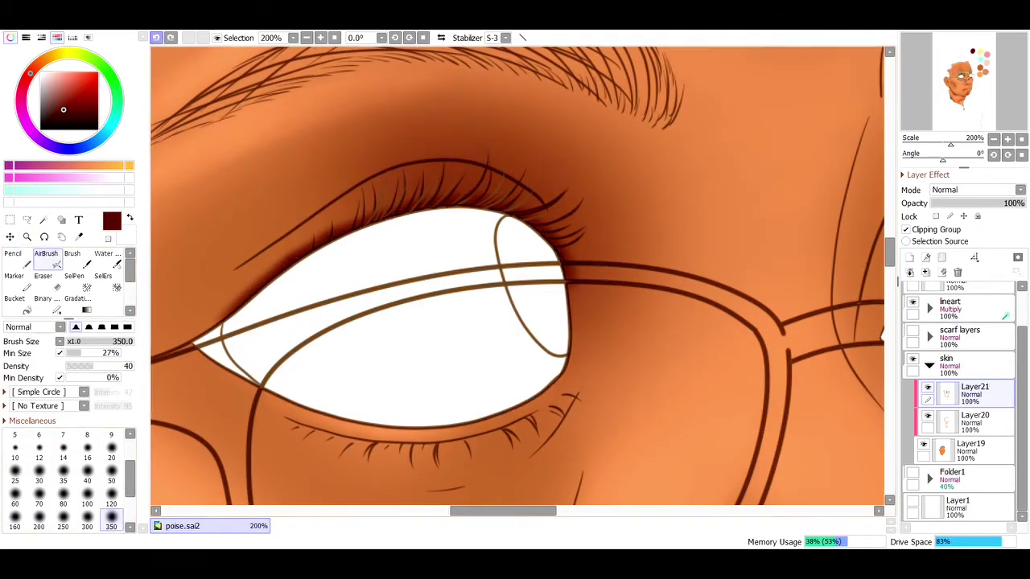
key(ctrl+z)
Step: Shade the upper lid, then paint a thin dark crease line extending rightward
click(62, 480)
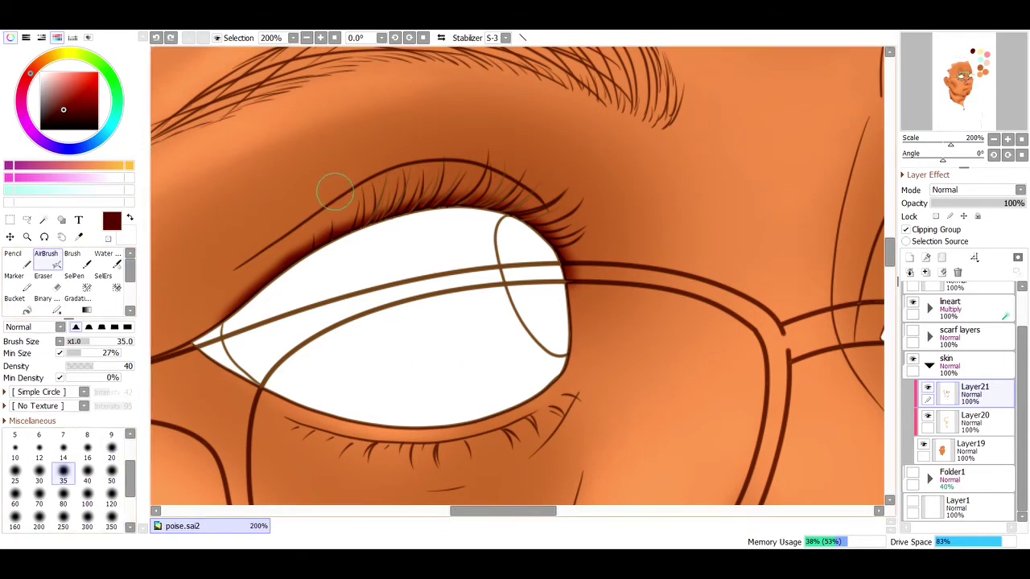
mouse_move(335, 192)
mouse_down()
mouse_move(219, 273)
mouse_move(408, 163)
mouse_move(387, 158)
mouse_move(524, 166)
mouse_move(549, 211)
mouse_move(361, 174)
mouse_move(264, 235)
mouse_move(241, 264)
mouse_up()
key([)
key([)
key([)
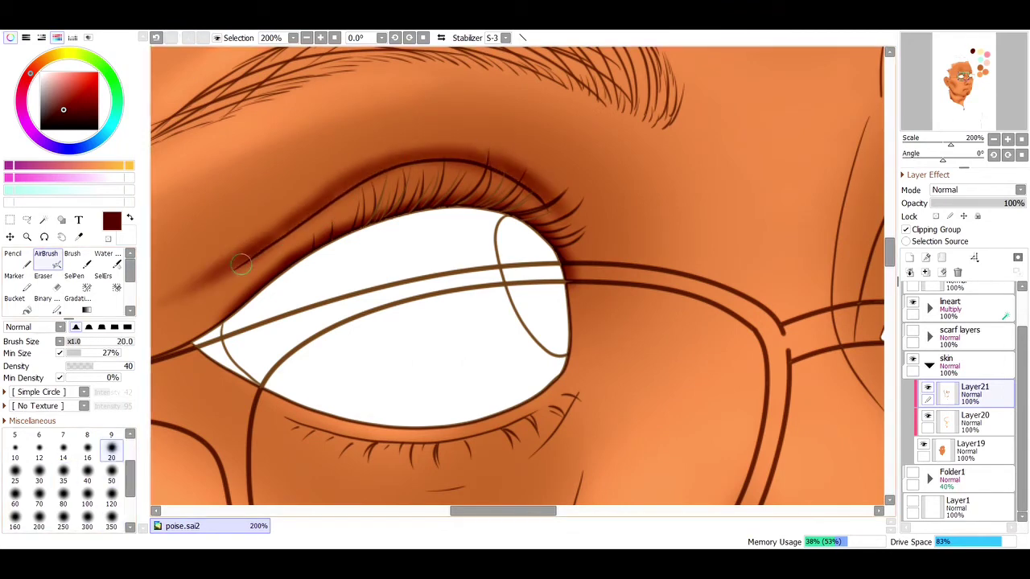
key([)
key([)
key([)
key([)
key([)
key([)
key([)
key([)
ctrl+click(254, 246)
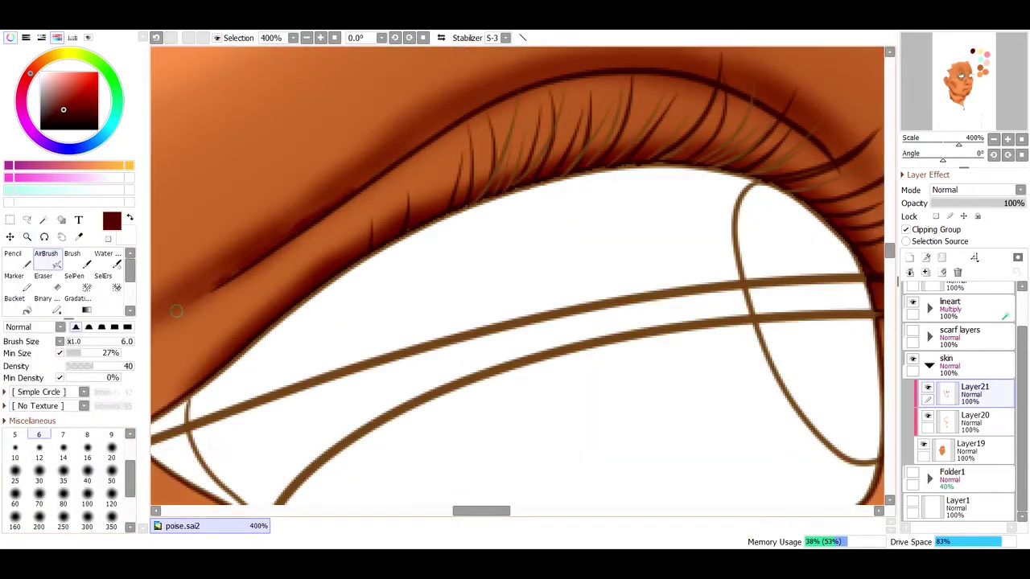
drag(346, 191, 411, 142)
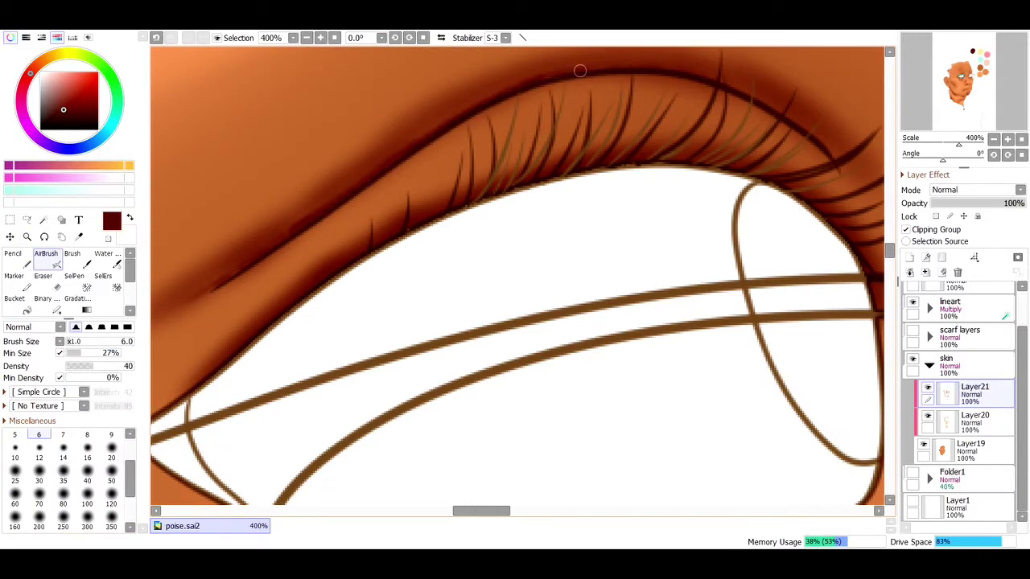
drag(579, 71, 822, 145)
key(c)
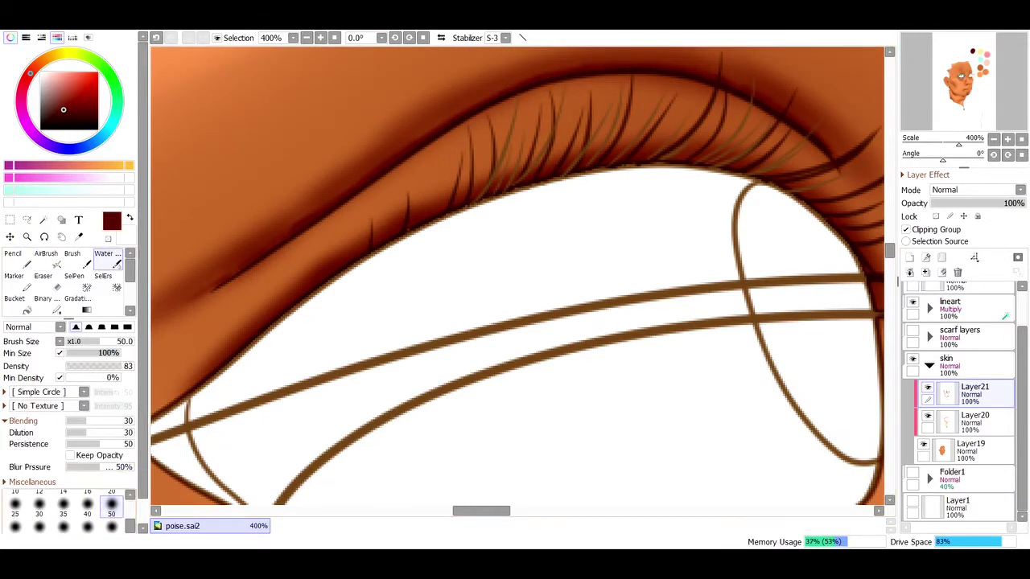
Step: Darken the outer corner of the eye with a larger airbrush
scroll(274, 252, down, 8)
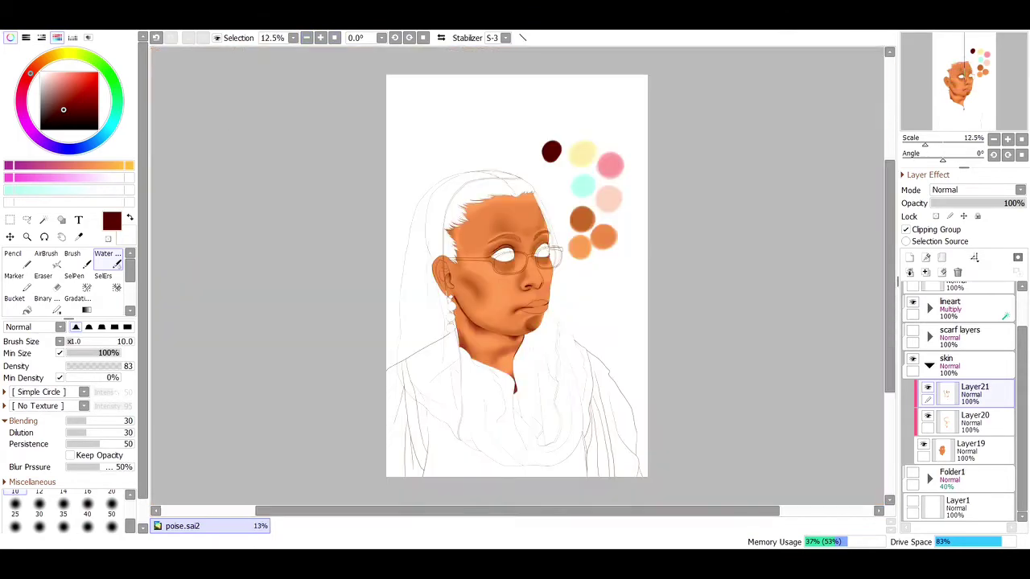
scroll(275, 251, up, 2)
drag(523, 198, 613, 254)
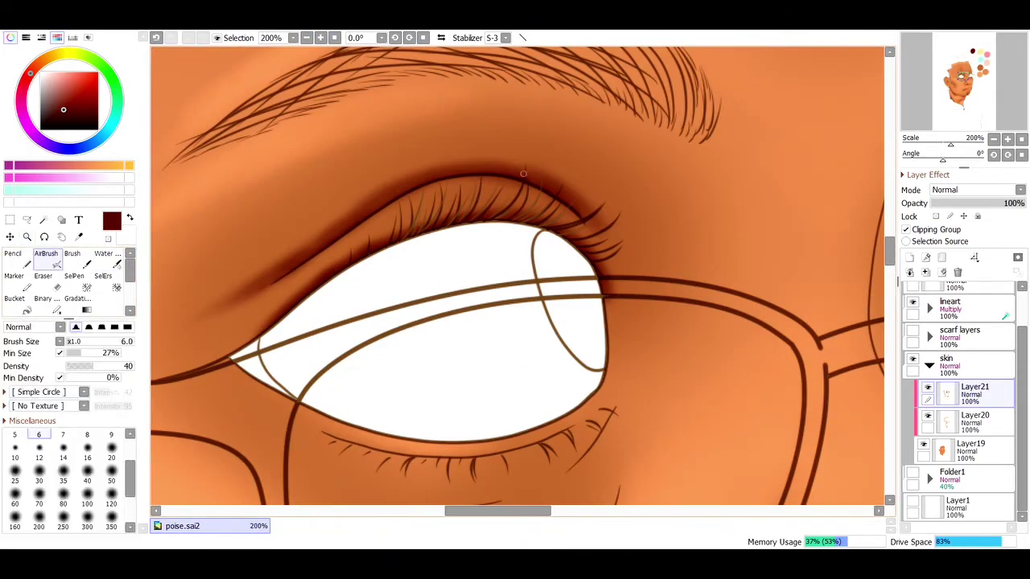
key(v)
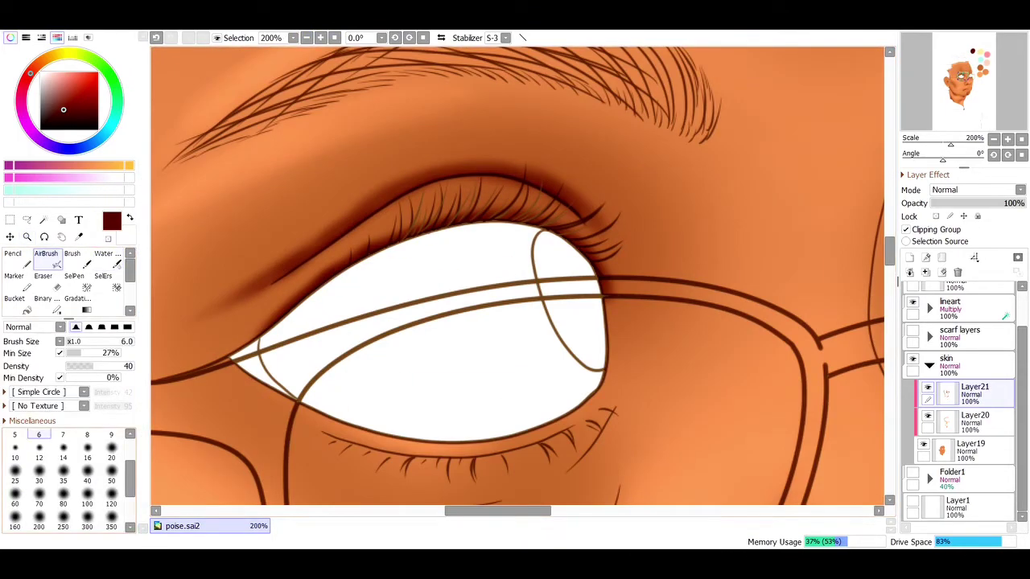
mouse_move(610, 318)
mouse_down()
mouse_move(613, 225)
mouse_move(627, 278)
mouse_move(627, 266)
mouse_move(595, 234)
mouse_move(602, 201)
mouse_move(313, 233)
mouse_up()
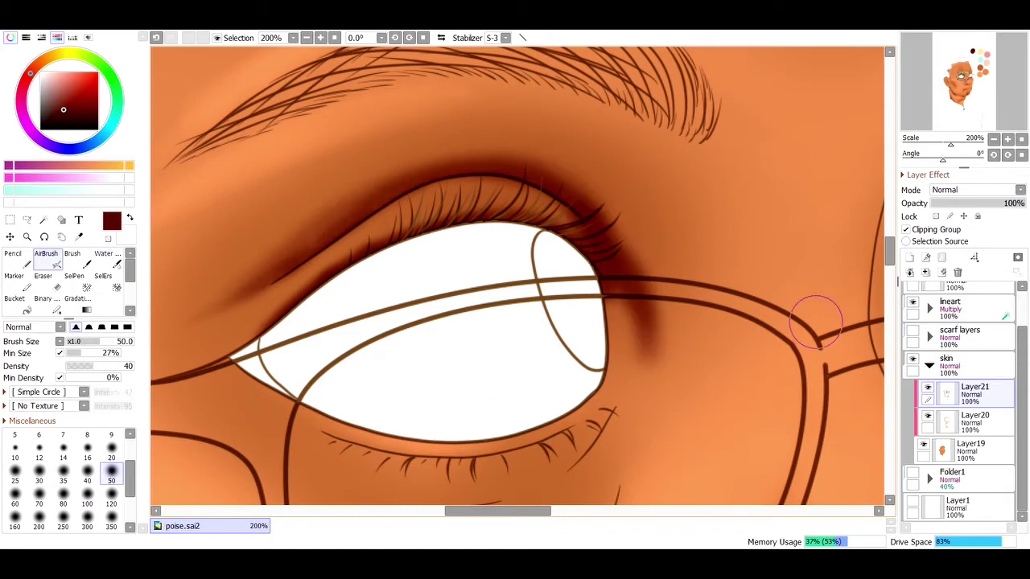
Step: Shade beneath the lower lash line and blend it smooth with Water
scroll(816, 321, down, 3)
mouse_move(609, 249)
mouse_down()
mouse_move(585, 381)
mouse_move(611, 230)
mouse_move(458, 352)
mouse_move(613, 263)
mouse_move(602, 281)
mouse_move(563, 276)
mouse_move(615, 257)
mouse_move(560, 310)
mouse_move(609, 277)
mouse_up()
click(111, 457)
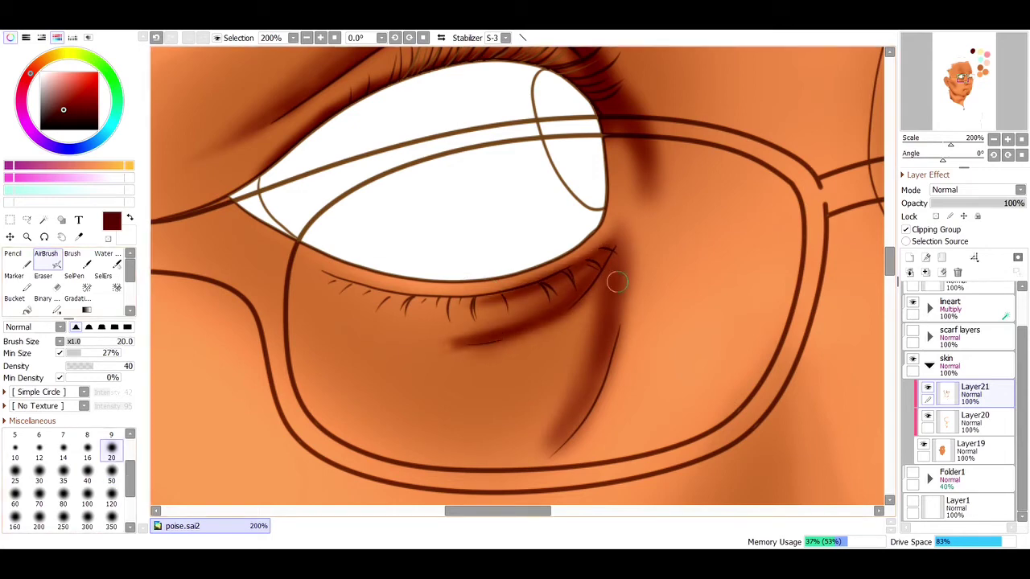
key(c)
mouse_move(574, 362)
mouse_down()
mouse_move(499, 329)
mouse_move(362, 355)
mouse_up()
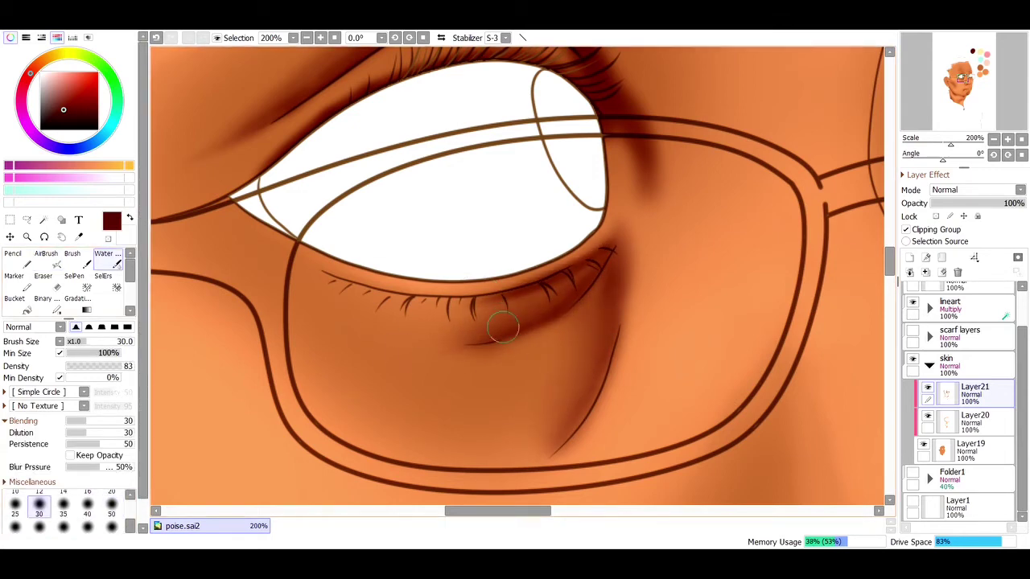
key(ctrl+0)
Step: Darken the area above the eyelid and blend it
drag(454, 251, 567, 323)
key(v)
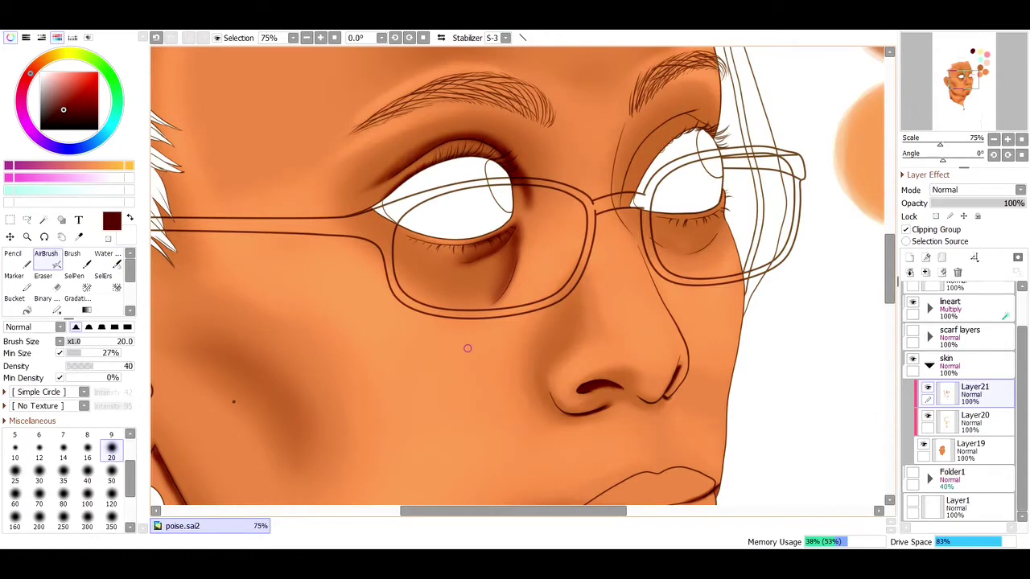
key(c)
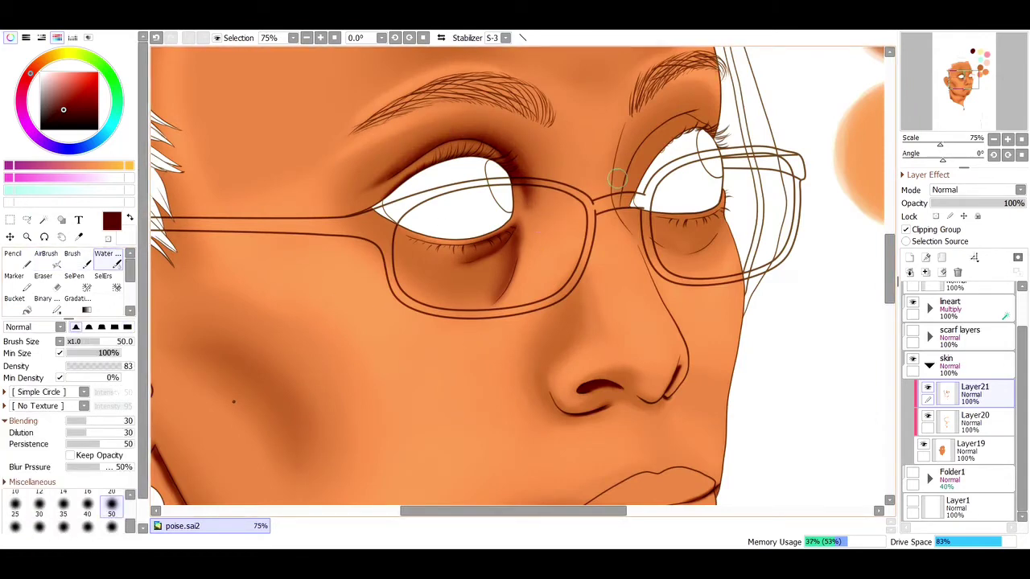
key(v)
mouse_move(531, 144)
mouse_down()
mouse_move(440, 112)
mouse_move(418, 124)
mouse_up()
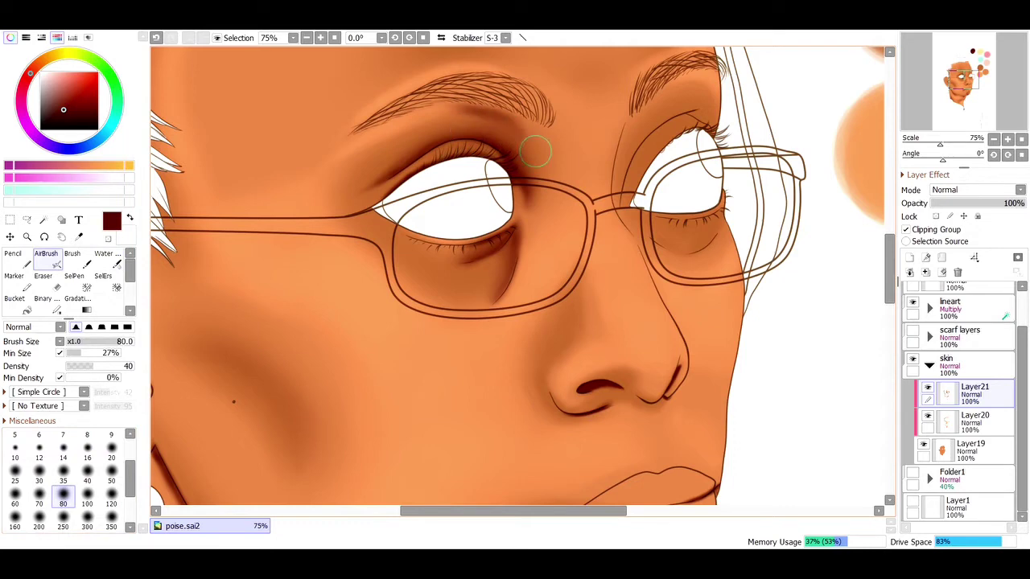
key(c)
Step: Shade the far eye's socket and blend the shading
drag(521, 159, 388, 160)
key(v)
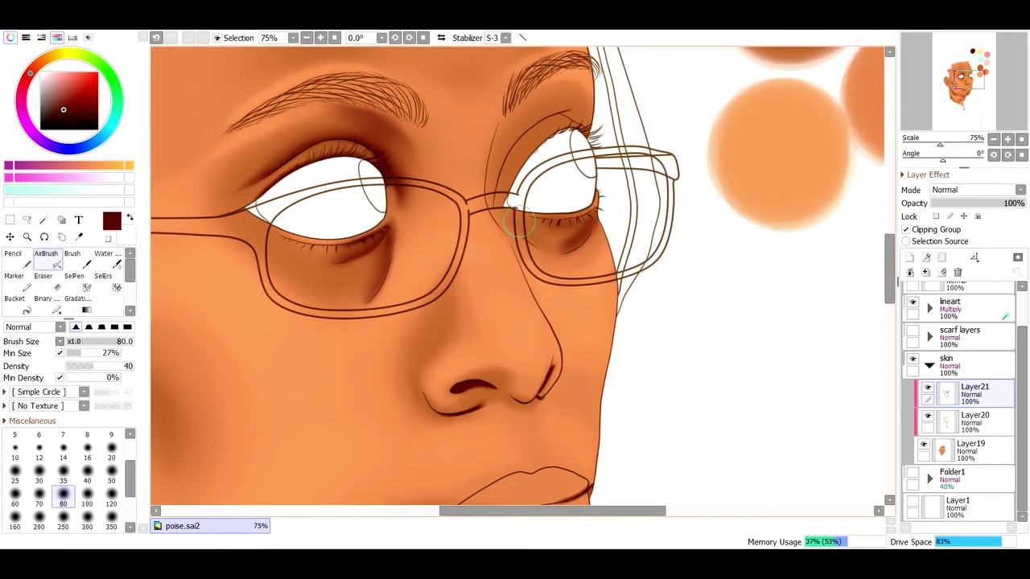
mouse_move(519, 223)
mouse_down()
mouse_move(485, 173)
mouse_move(513, 223)
mouse_up()
key(c)
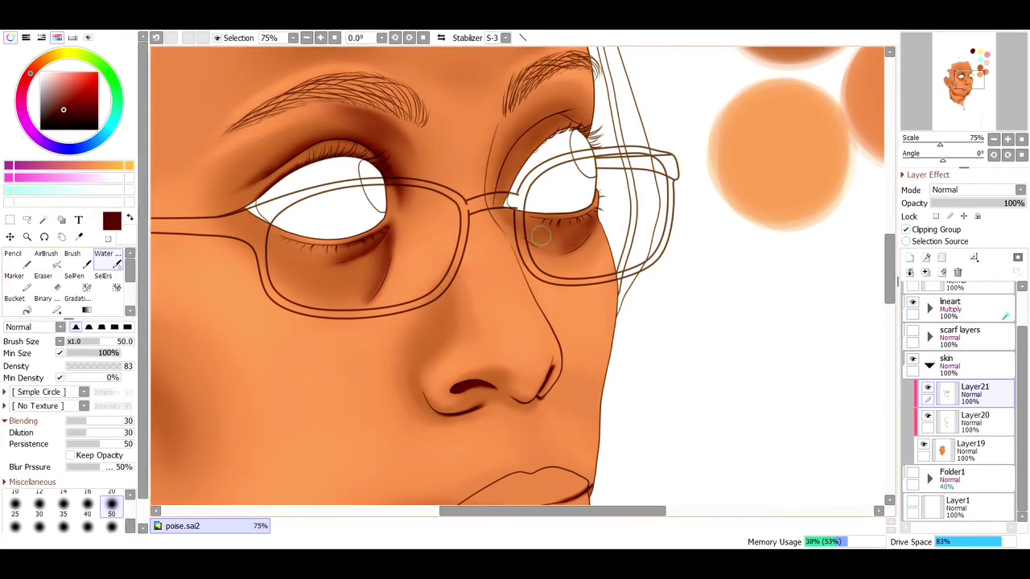
key(bracketright)
key(bracketright)
key(bracketright)
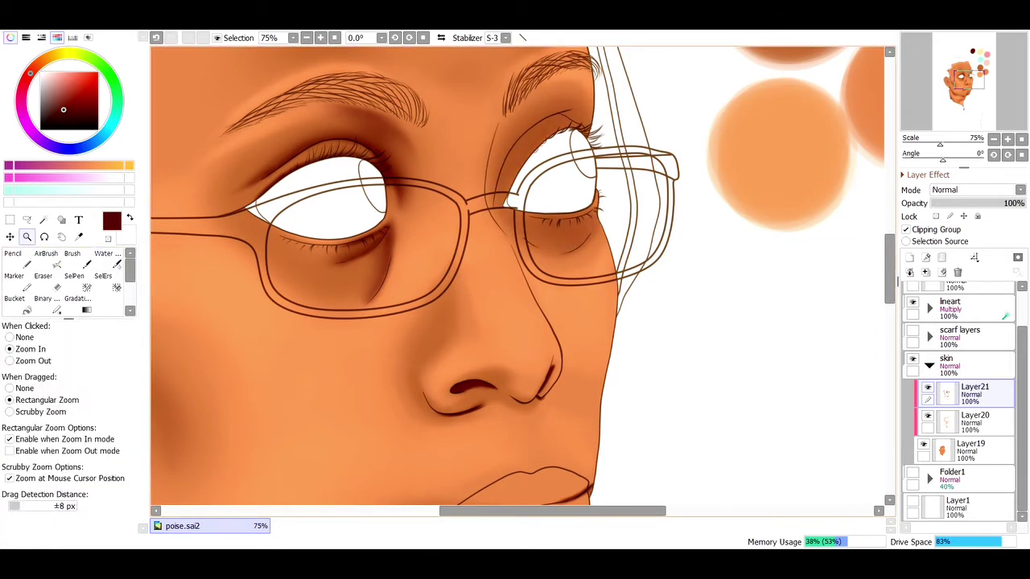
Step: Darken the far eye's upper lid and rim from the inner corner, then soften beside it
ctrl+click(553, 101)
ctrl+click(534, 76)
key(v)
mouse_move(572, 127)
mouse_down()
mouse_move(454, 179)
mouse_move(501, 162)
mouse_move(547, 118)
mouse_move(435, 207)
mouse_move(481, 148)
mouse_move(396, 339)
mouse_move(394, 294)
mouse_move(388, 384)
mouse_move(349, 322)
mouse_move(384, 385)
mouse_move(363, 283)
mouse_move(374, 367)
mouse_up()
key(bracketleft)
key(bracketleft)
mouse_move(441, 306)
mouse_down()
mouse_move(497, 202)
mouse_move(605, 151)
mouse_move(603, 141)
mouse_move(616, 145)
mouse_move(536, 164)
mouse_move(592, 144)
mouse_move(529, 170)
mouse_move(456, 256)
mouse_up()
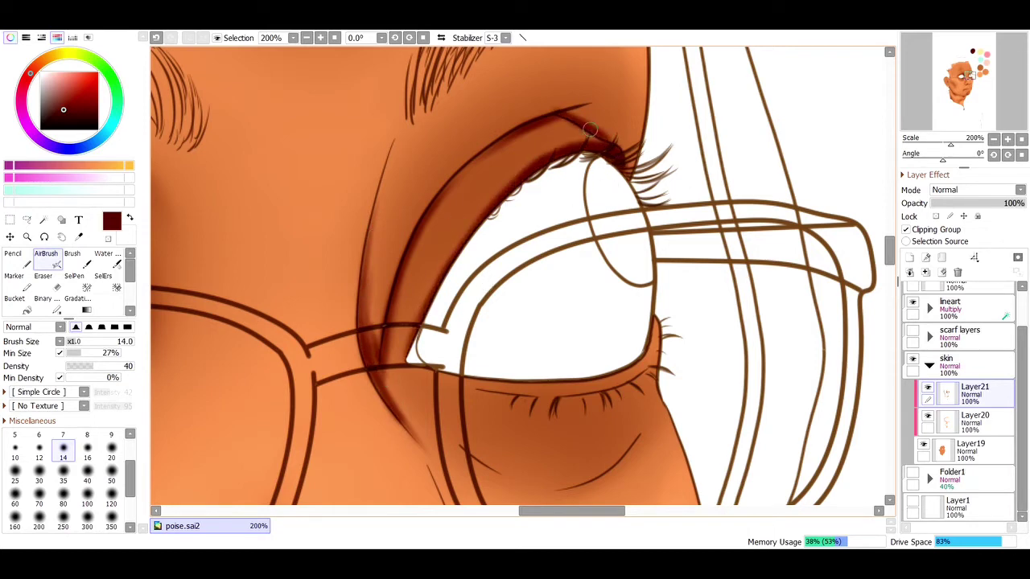
key(w)
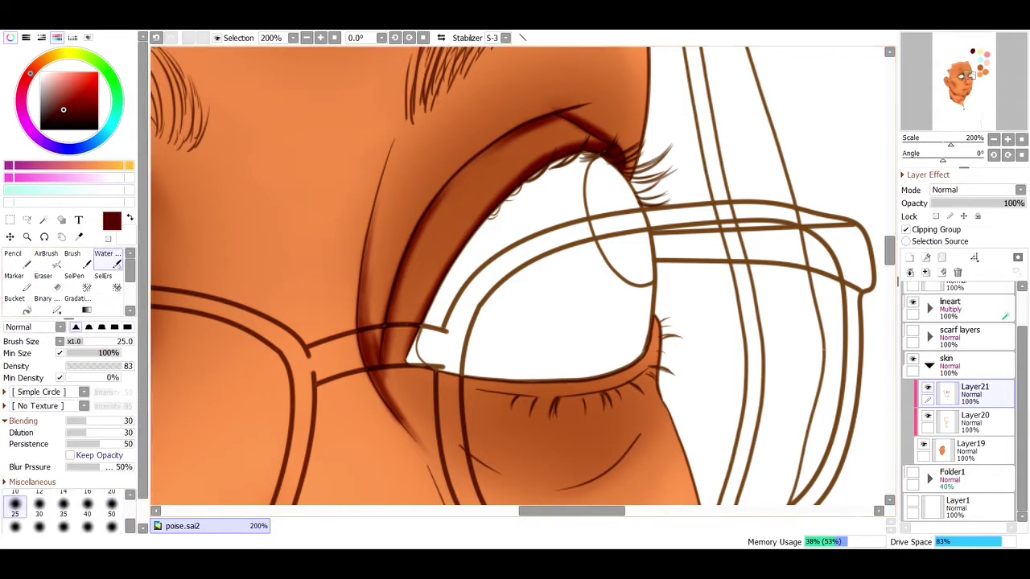
drag(364, 333, 384, 378)
Step: On Layer21 with a large brush, darken the cheek below the ear and blend it
scroll(717, 302, down, 5)
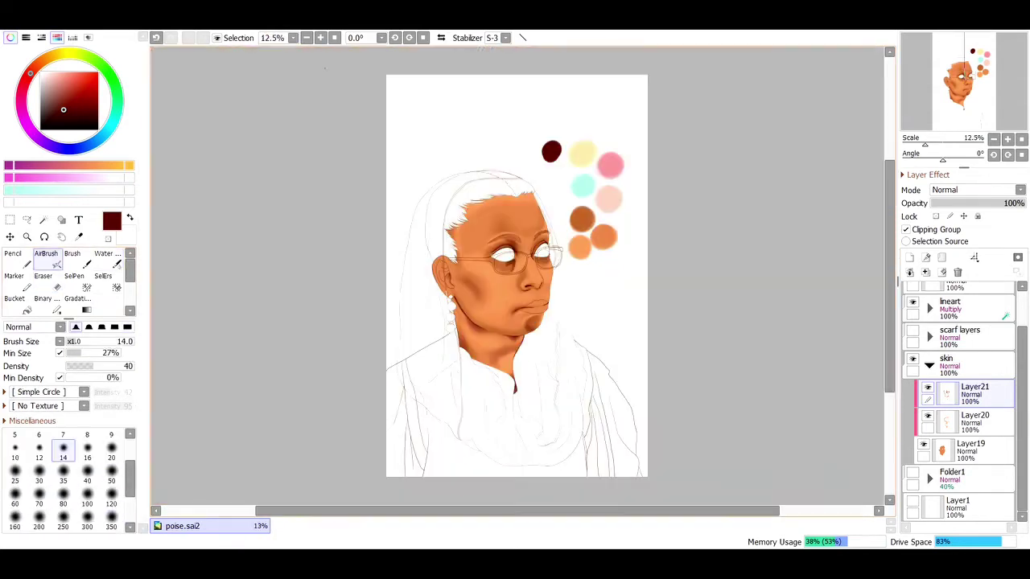
scroll(515, 265, up, 3)
click(111, 526)
click(974, 418)
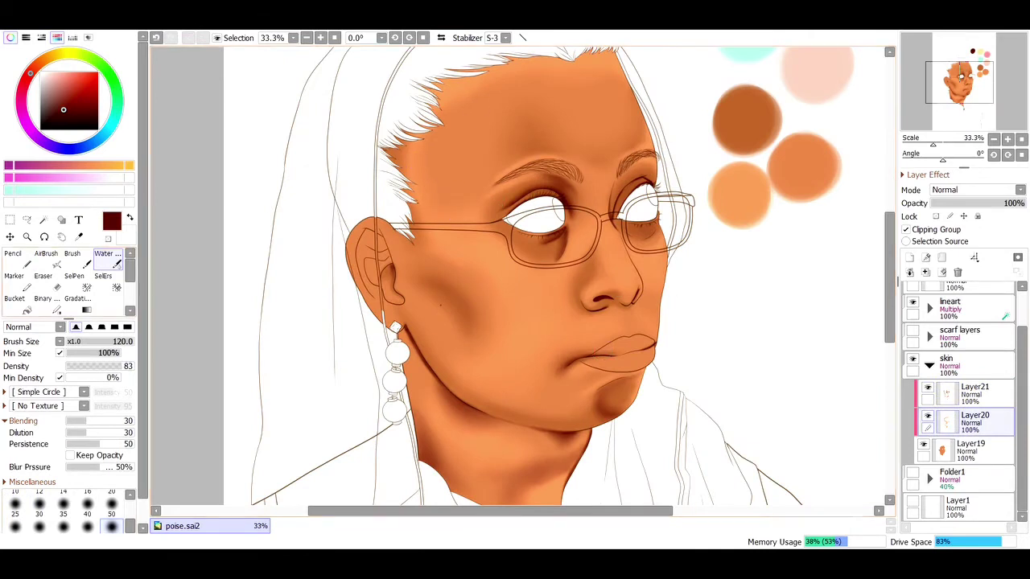
click(974, 390)
key(v)
mouse_move(402, 217)
mouse_down()
mouse_move(412, 269)
mouse_move(470, 321)
mouse_up()
key(b)
key(v)
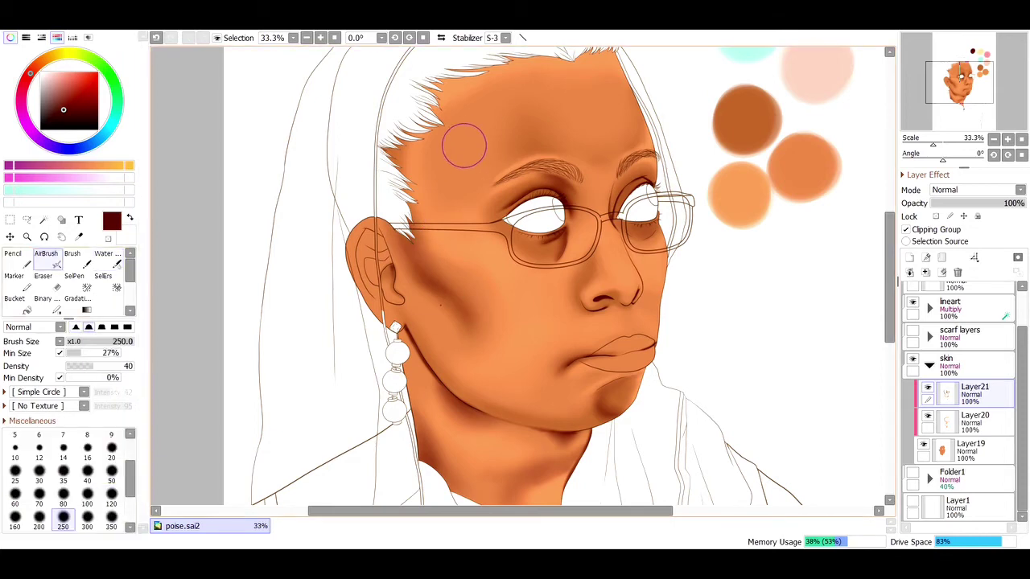
Step: Darken the forehead shading and blend it smooth
key(bracketleft)
key(bracketleft)
key(bracketleft)
key(bracketleft)
mouse_move(534, 134)
mouse_down()
mouse_move(537, 142)
mouse_move(643, 109)
mouse_up()
key(b)
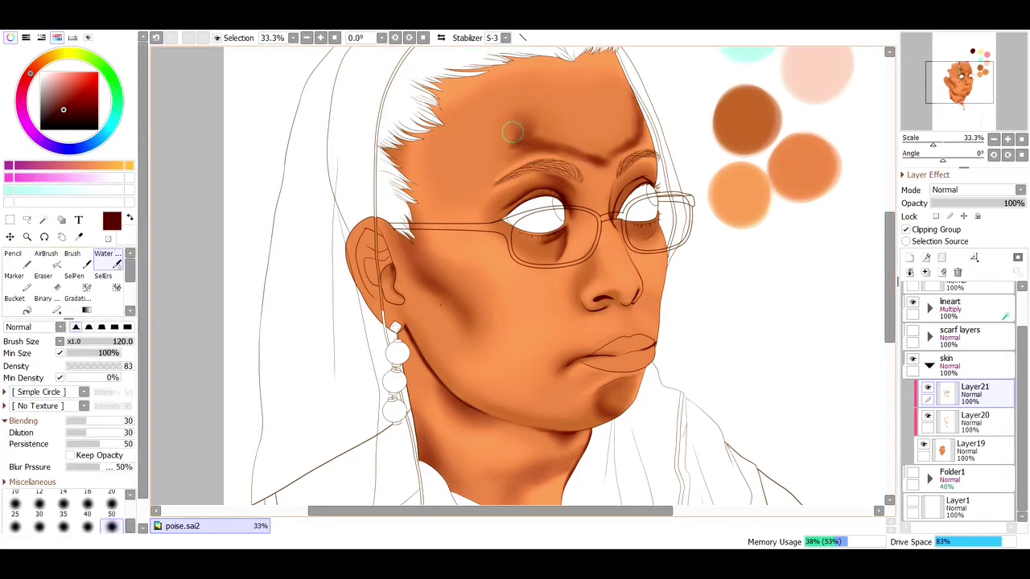
mouse_move(510, 153)
mouse_down()
mouse_move(590, 167)
mouse_move(663, 108)
mouse_up()
key(bracketright)
key(bracketright)
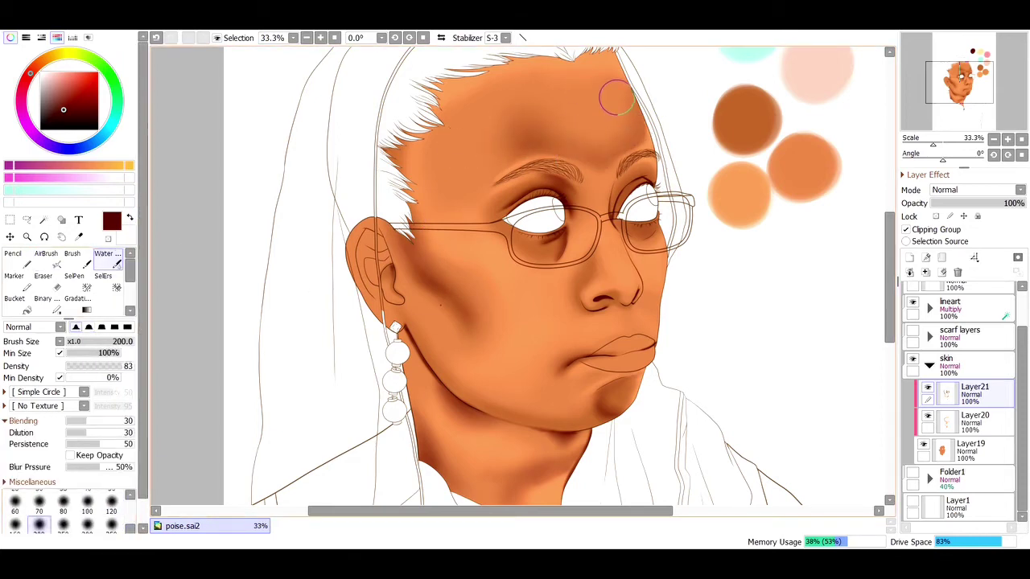
key(v)
Step: At brush 250 and density 25, add faint shading between eyes and nose and smooth the cheek
key(bracketright)
key(bracketright)
key(bracketright)
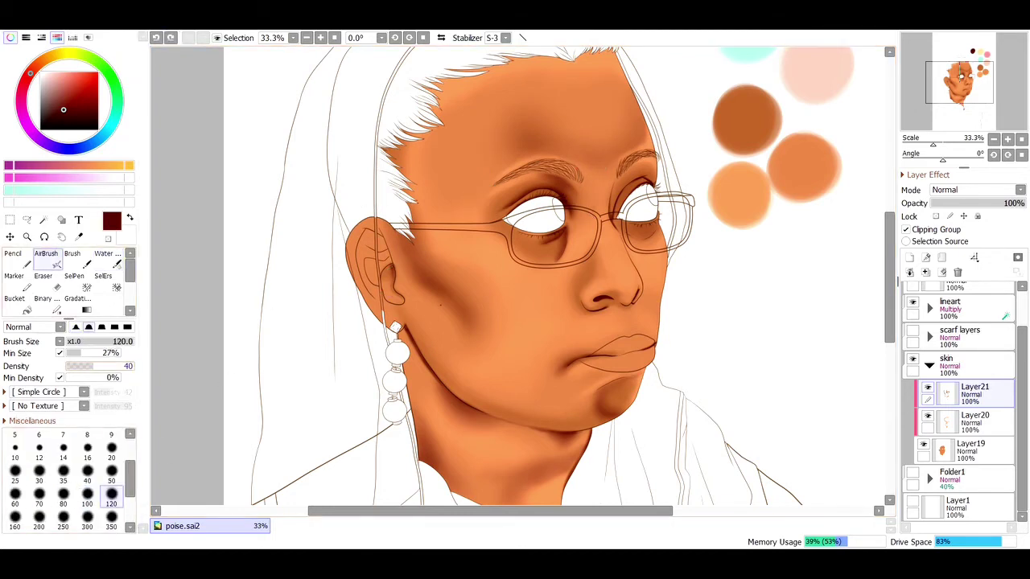
key(bracketright)
click(82, 366)
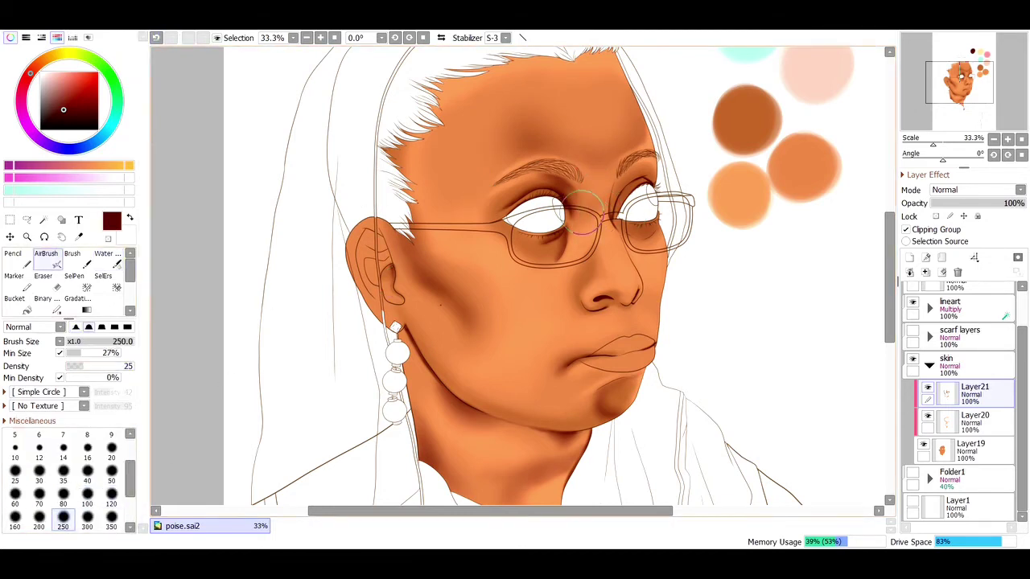
drag(603, 197, 593, 229)
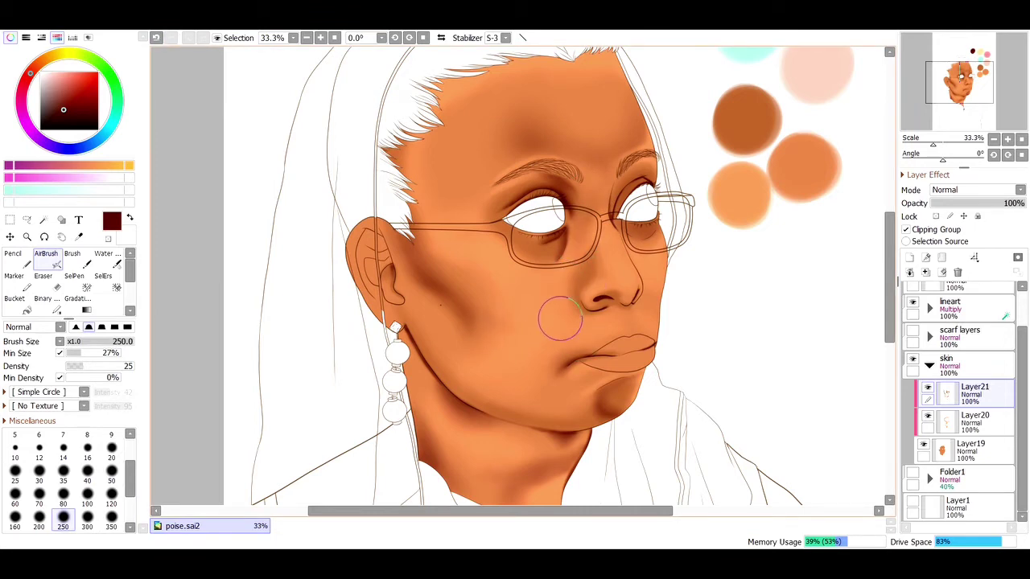
key(c)
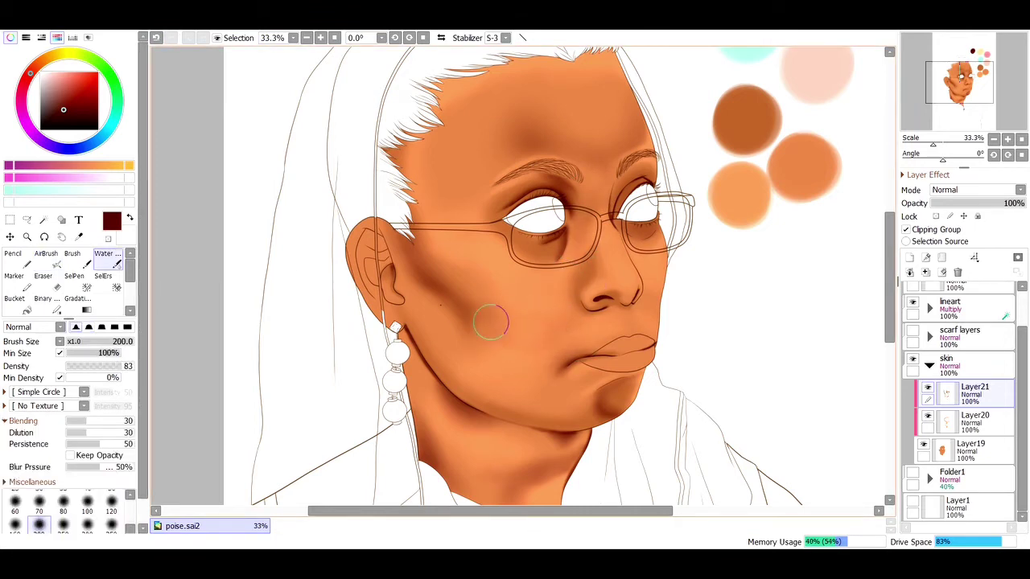
mouse_move(559, 314)
mouse_down()
mouse_move(552, 347)
mouse_move(534, 325)
mouse_up()
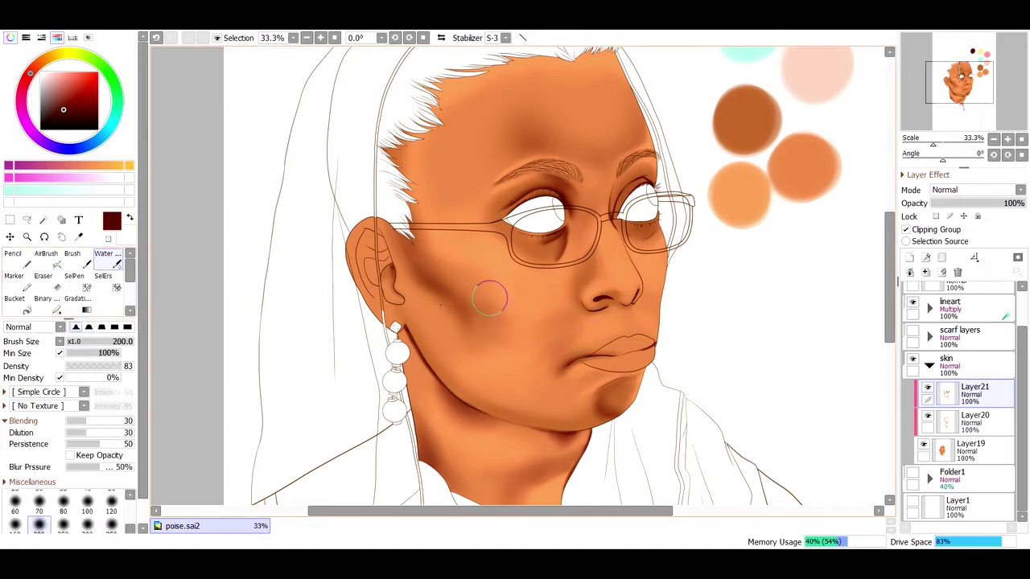
key(v)
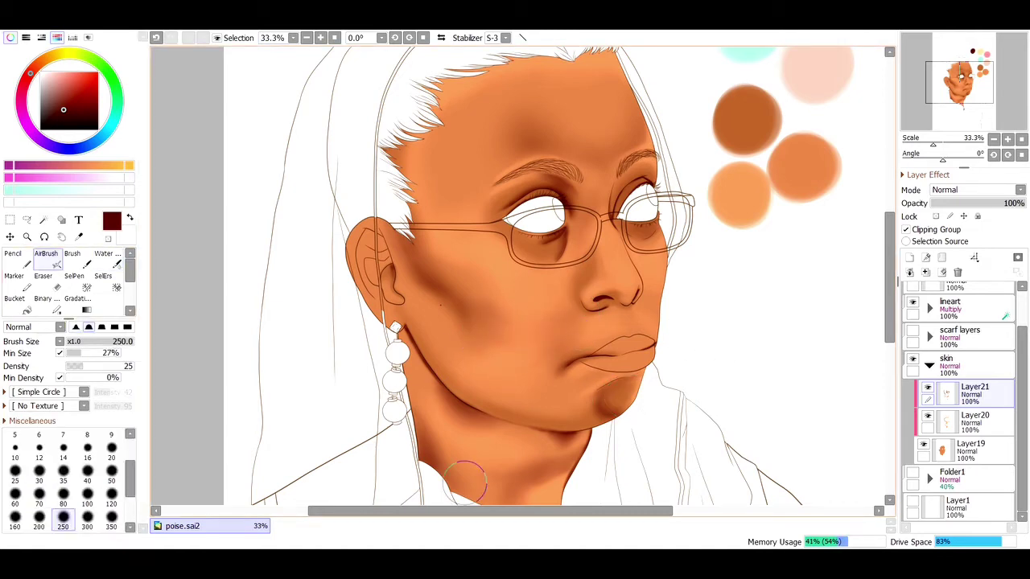
Step: Darken the shading around the chin, alternating airbrush and blending at brush size 120
scroll(465, 480, down, 1)
mouse_move(417, 346)
mouse_down()
mouse_move(434, 386)
mouse_move(423, 340)
mouse_up()
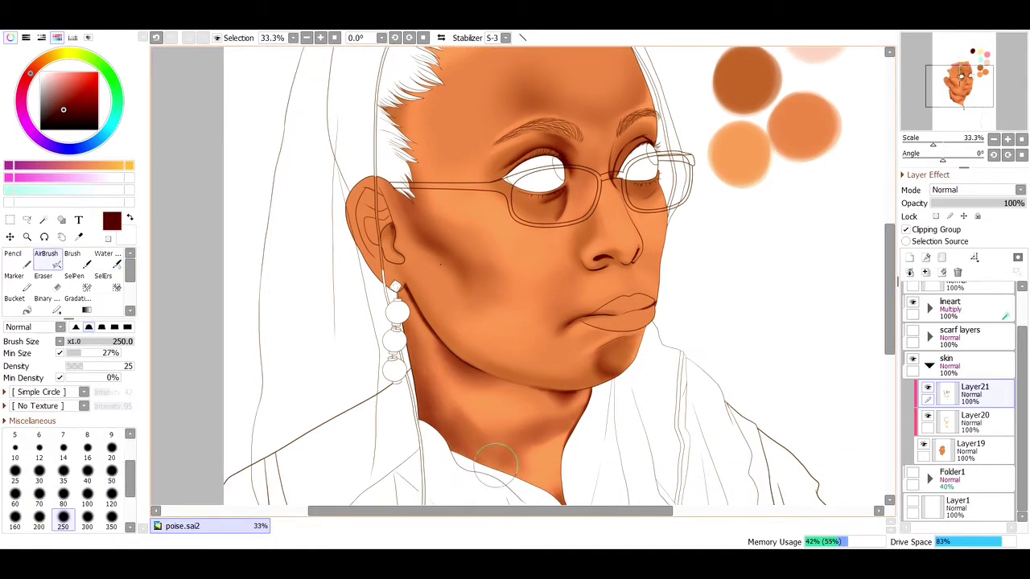
key(c)
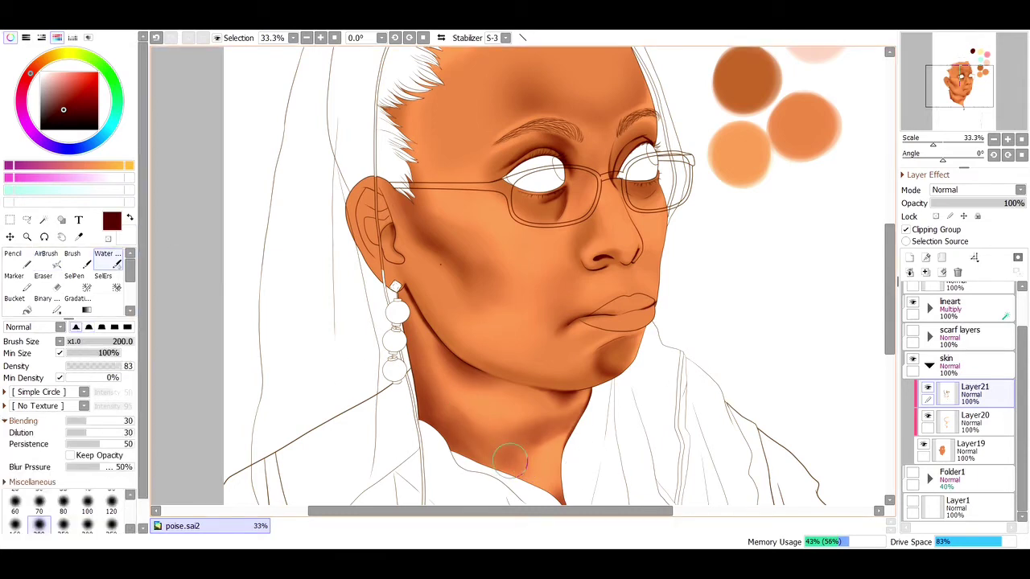
key(v)
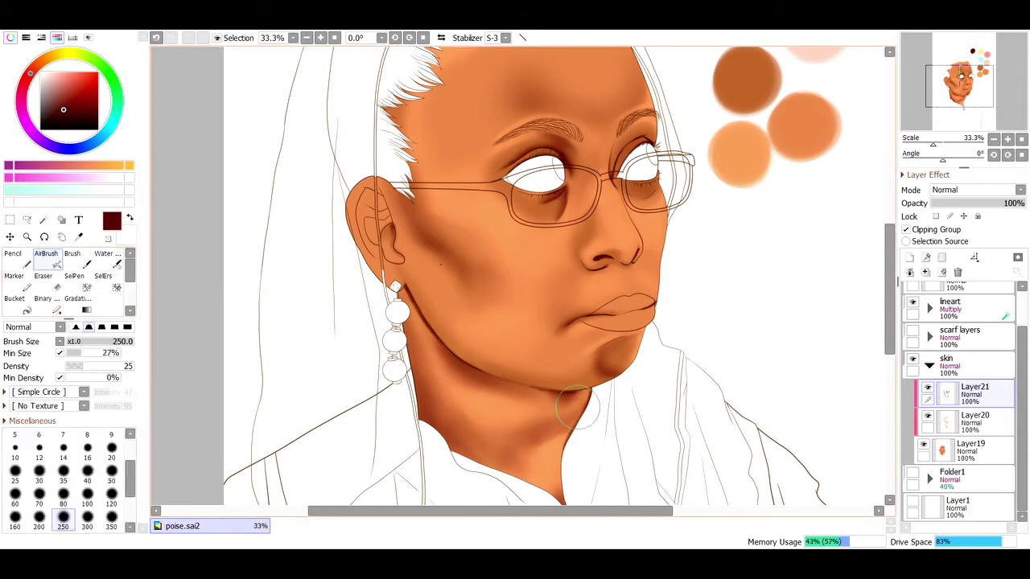
mouse_move(533, 372)
mouse_down()
mouse_move(552, 356)
mouse_move(537, 369)
mouse_up()
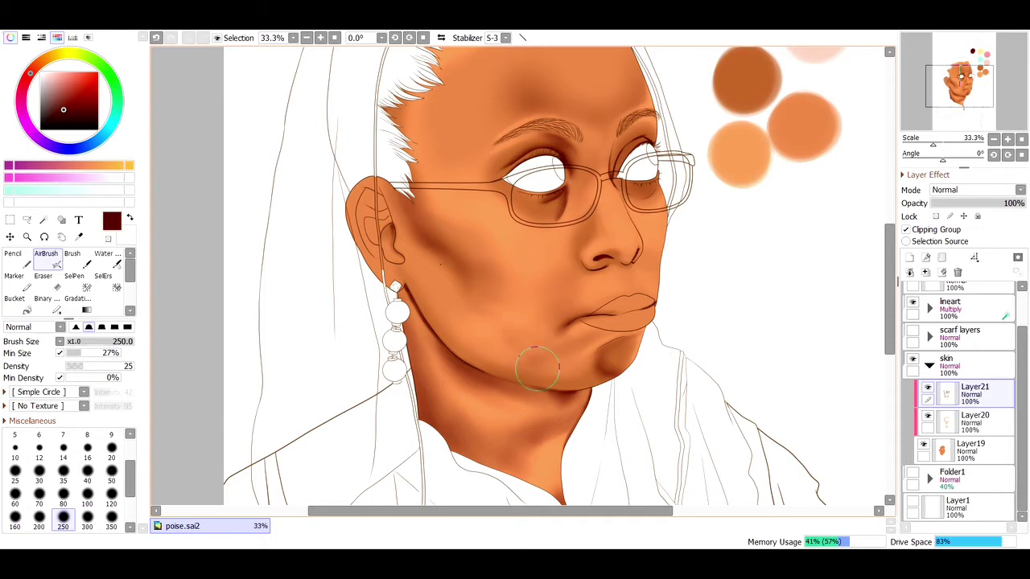
key(c)
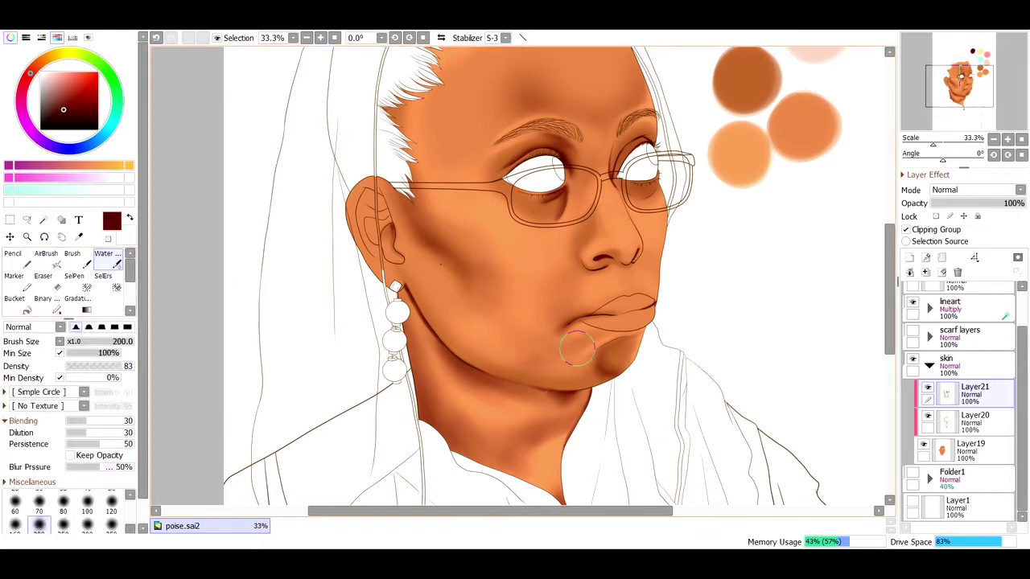
key(v)
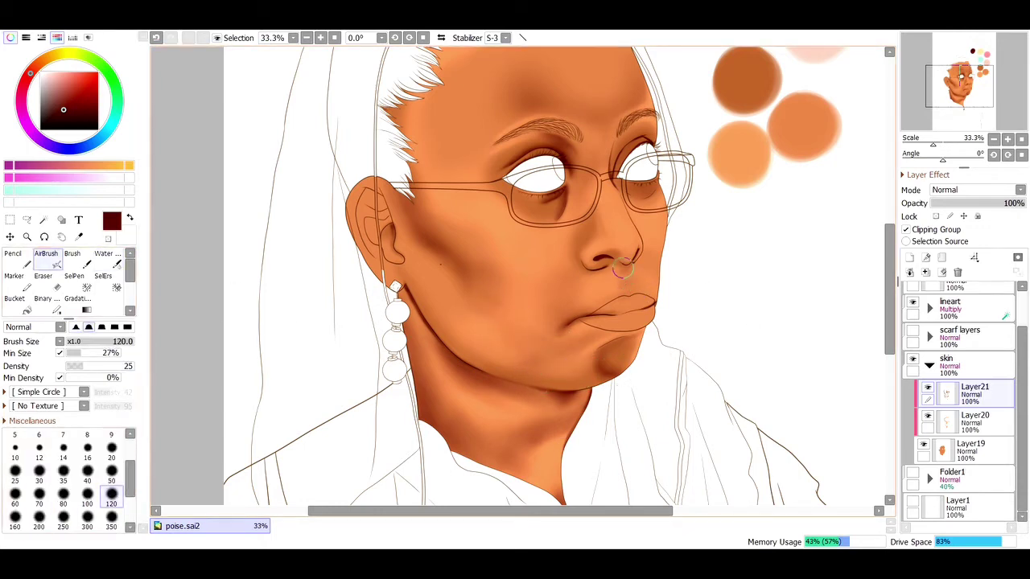
key(c)
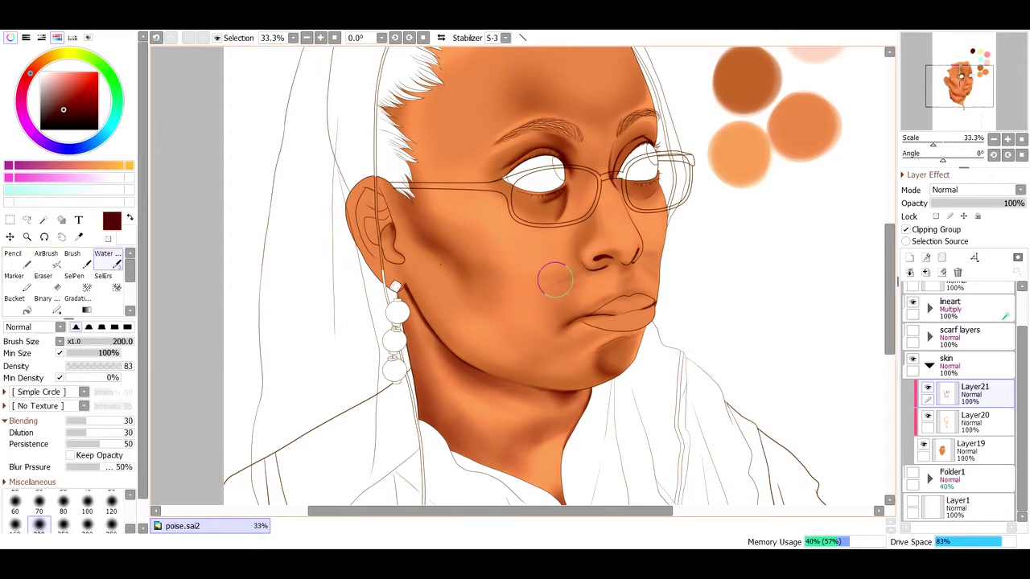
key(bracketleft)
key(bracketleft)
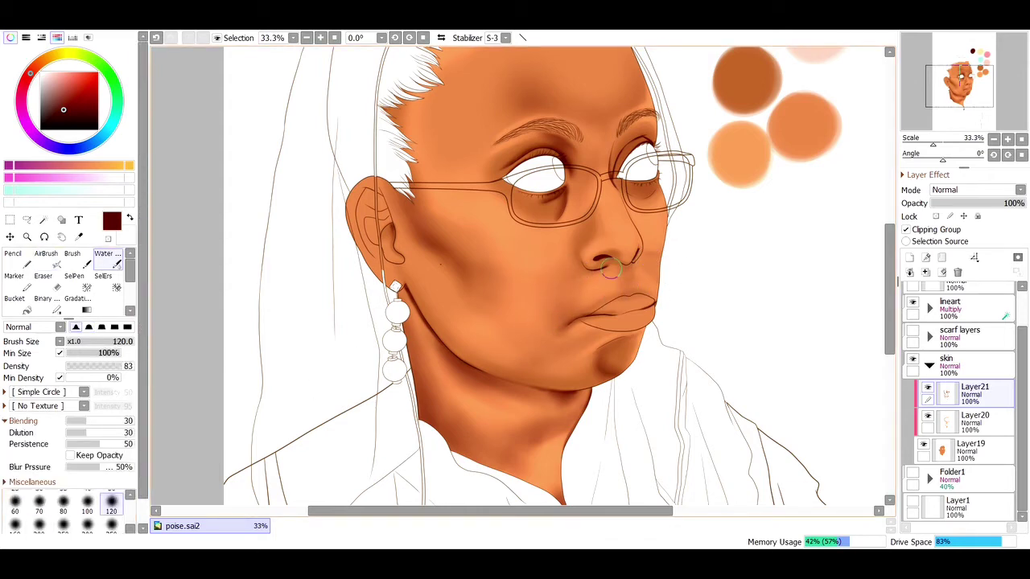
key(v)
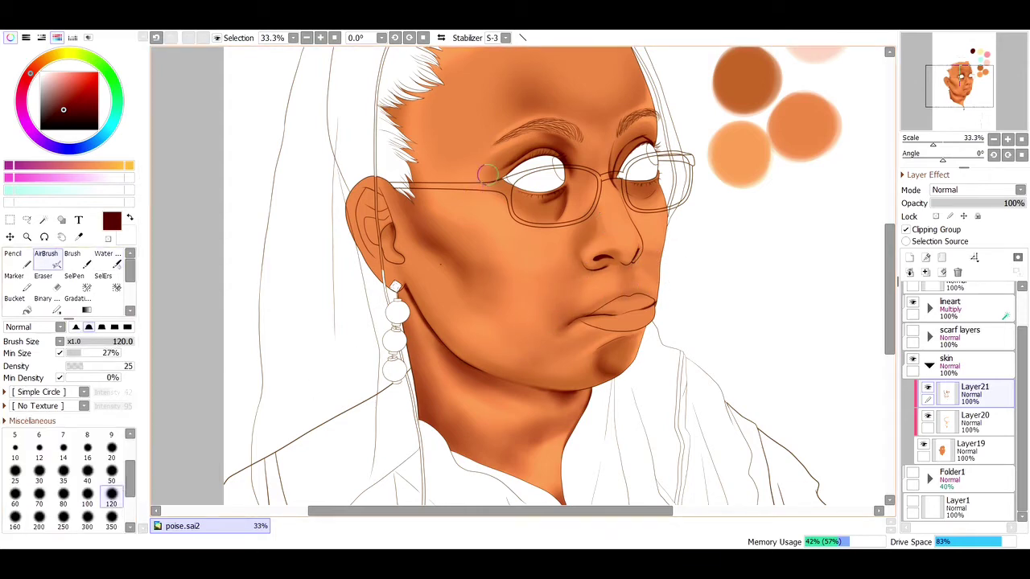
key(c)
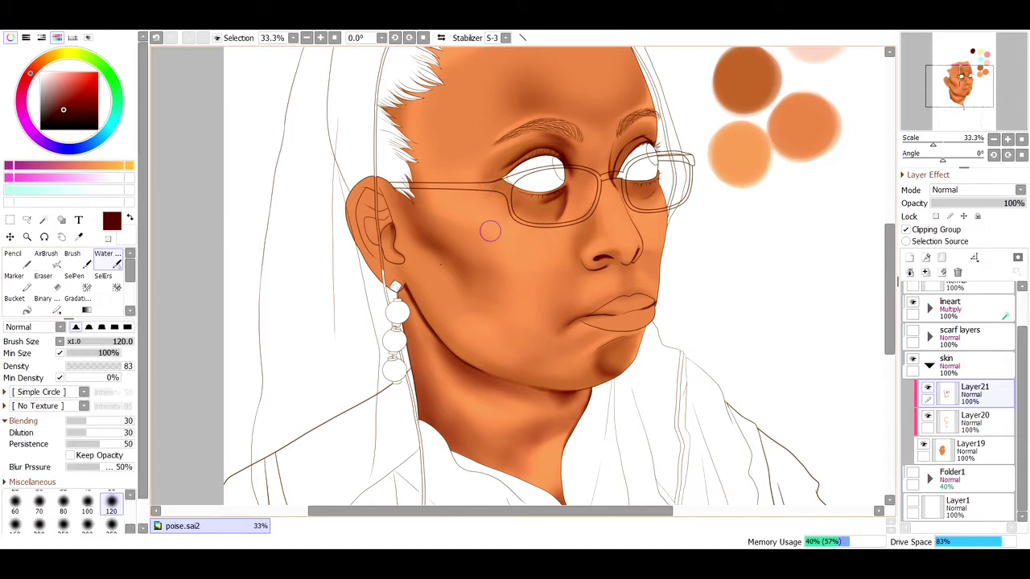
key(v)
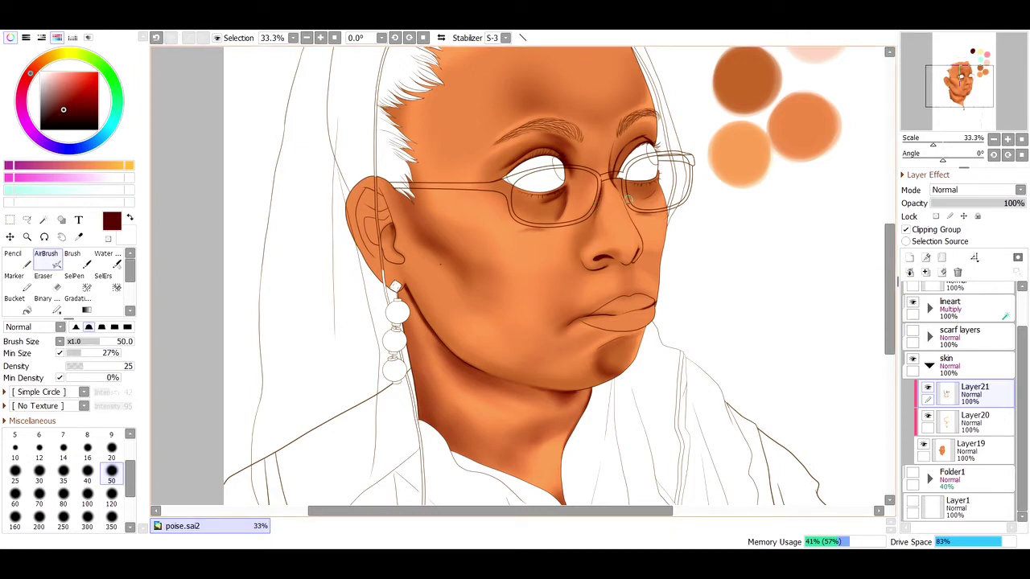
Step: Set the brush to 350, zoom back in on the face, and add Layer22 above Layer21
drag(787, 269, 848, 269)
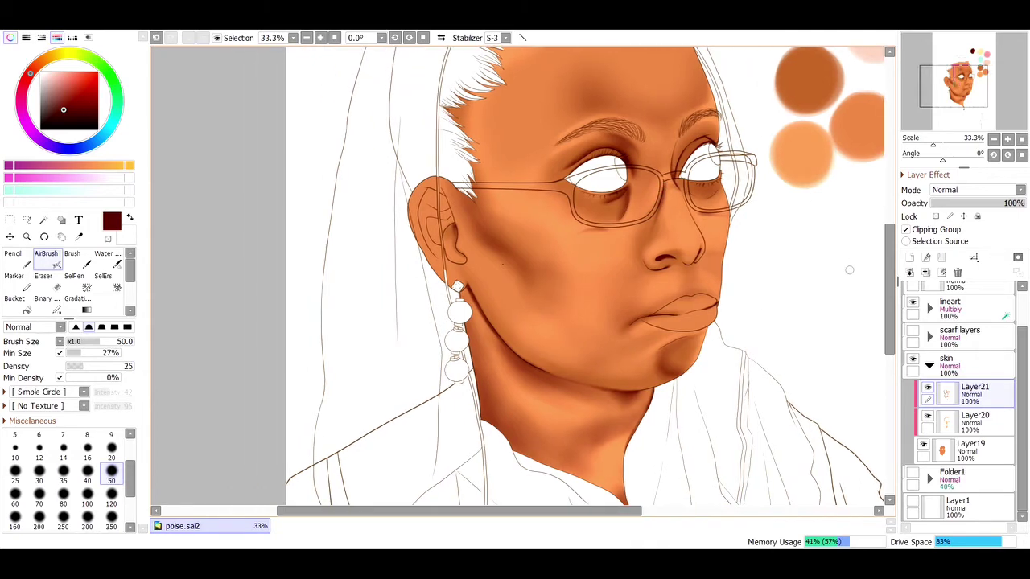
scroll(864, 292, up, 2)
click(111, 526)
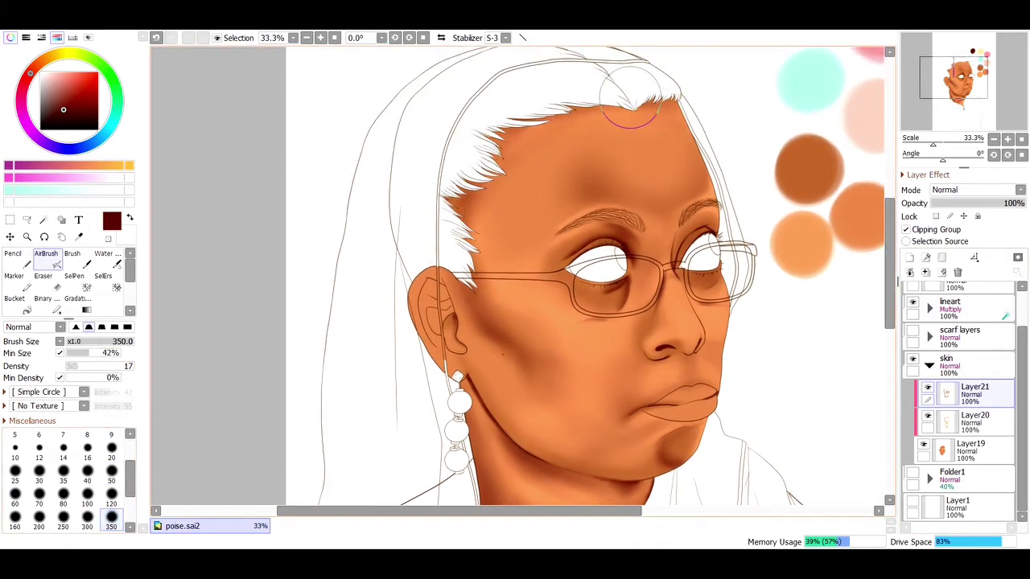
scroll(232, 234, down, 3)
ctrl+click(444, 320)
click(909, 258)
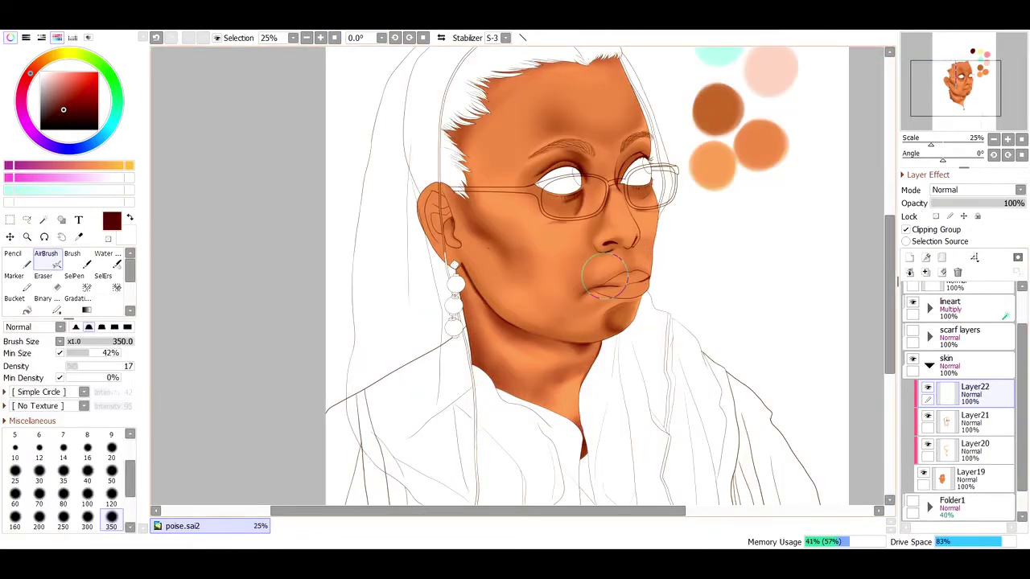
Step: Select Layer20 for blending and undo an accidental clear of its face shading
key(bracketright)
key(bracketright)
key(bracketright)
key(bracketright)
key(bracketright)
key(bracketright)
key(bracketright)
key(bracketright)
key(bracketright)
click(107, 254)
click(974, 443)
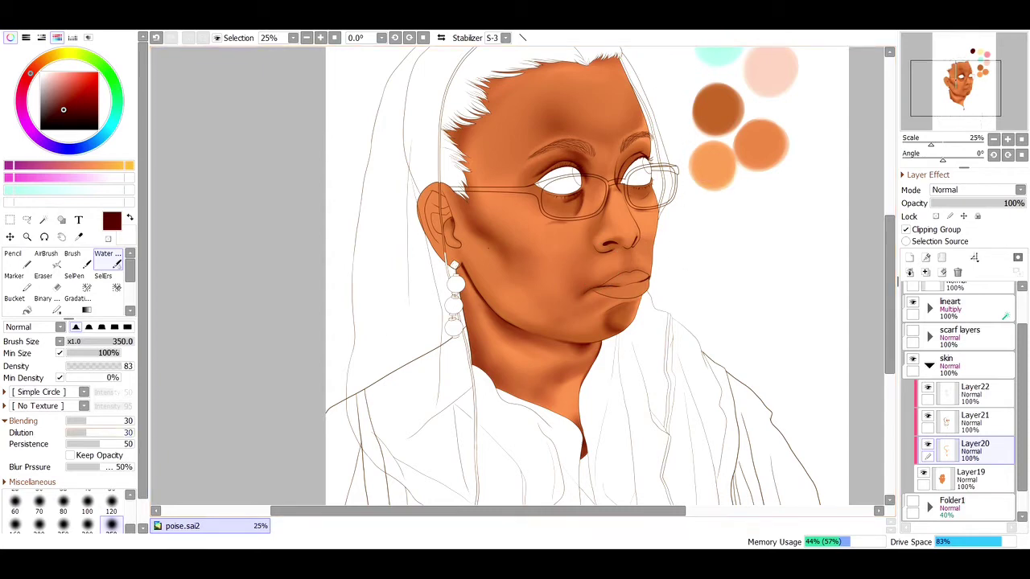
key(bracketleft)
key(bracketleft)
key(bracketleft)
key(bracketleft)
key(bracketleft)
key(bracketleft)
key(Delete)
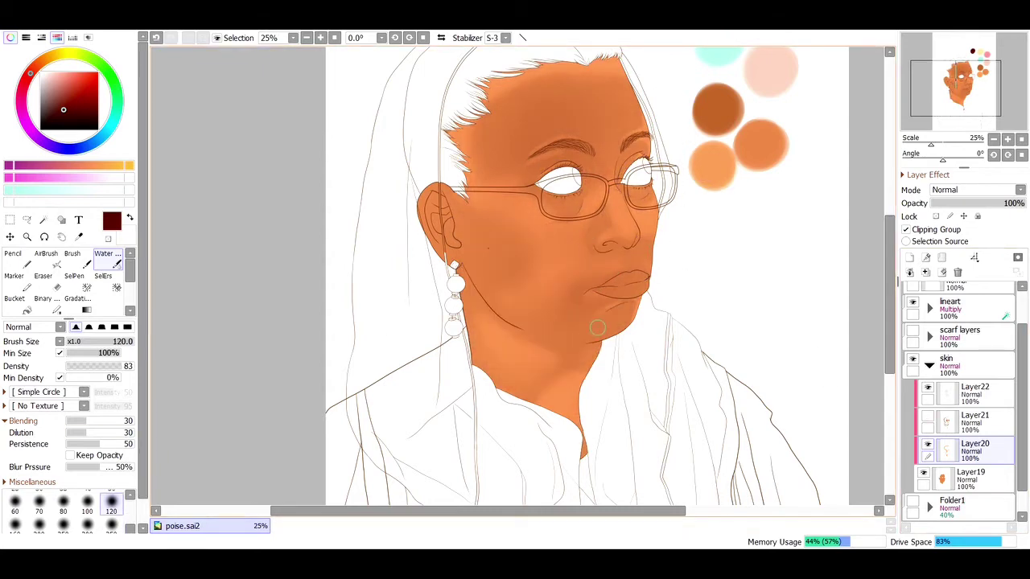
key(bracketright)
key(bracketright)
key(bracketright)
key(bracketright)
key(bracketright)
key(ctrl+z)
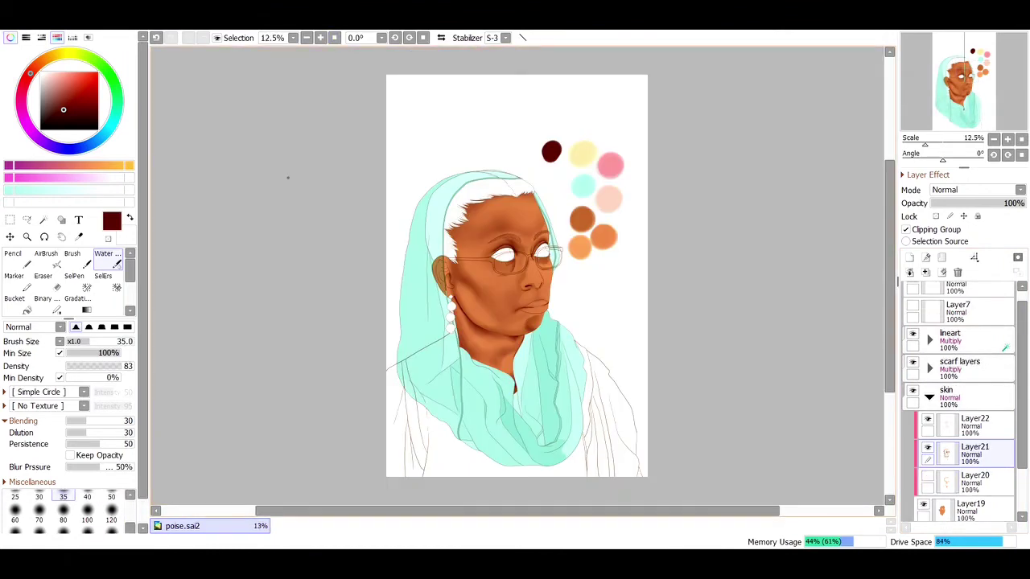
Step: Pick a pale cream colour and add a new layer folder with a layer inside the skin folder
drag(440, 199, 627, 318)
alt+click(245, 389)
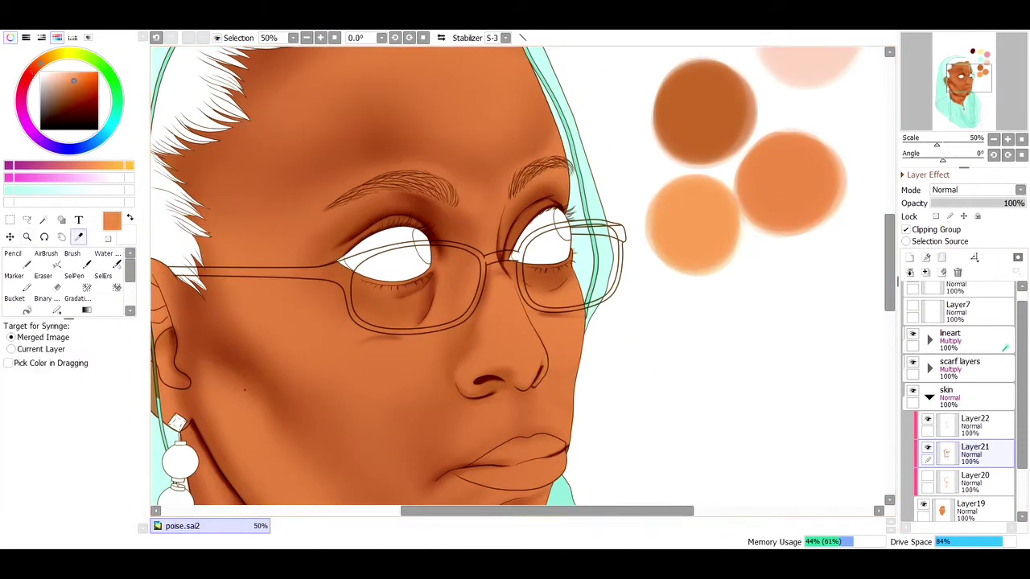
alt+click(805, 60)
click(929, 397)
click(961, 358)
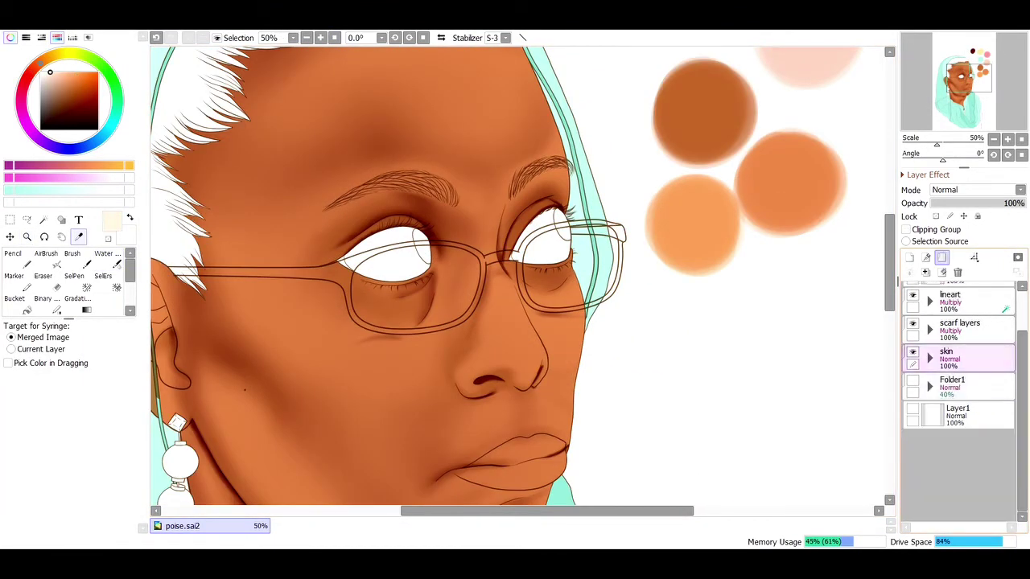
click(941, 258)
click(909, 257)
Step: Select both eye whites, refine the selection, and fill them with pale cream on Layer23
drag(296, 137, 670, 373)
click(44, 219)
click(330, 277)
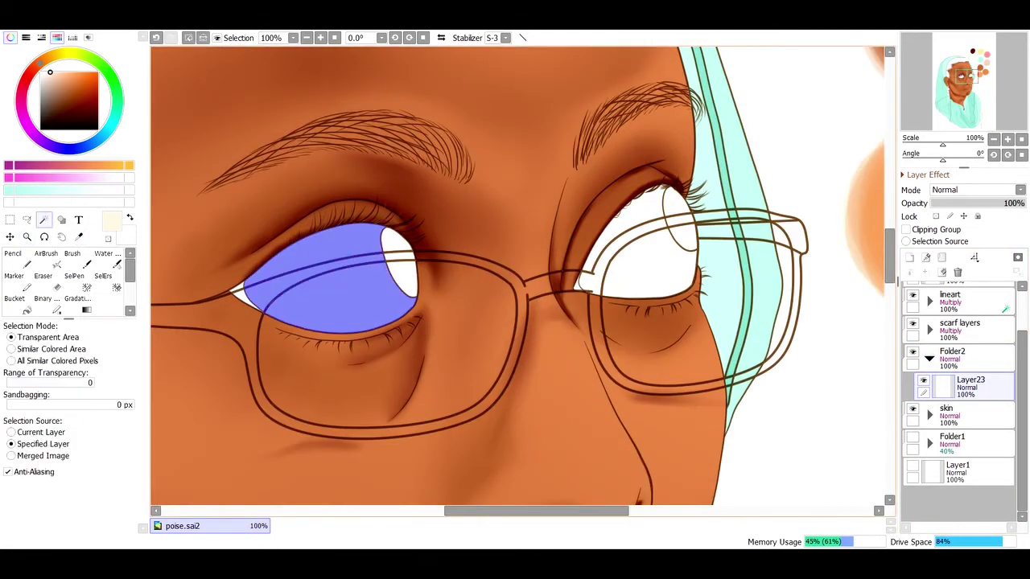
click(635, 253)
click(27, 237)
click(322, 273)
click(74, 276)
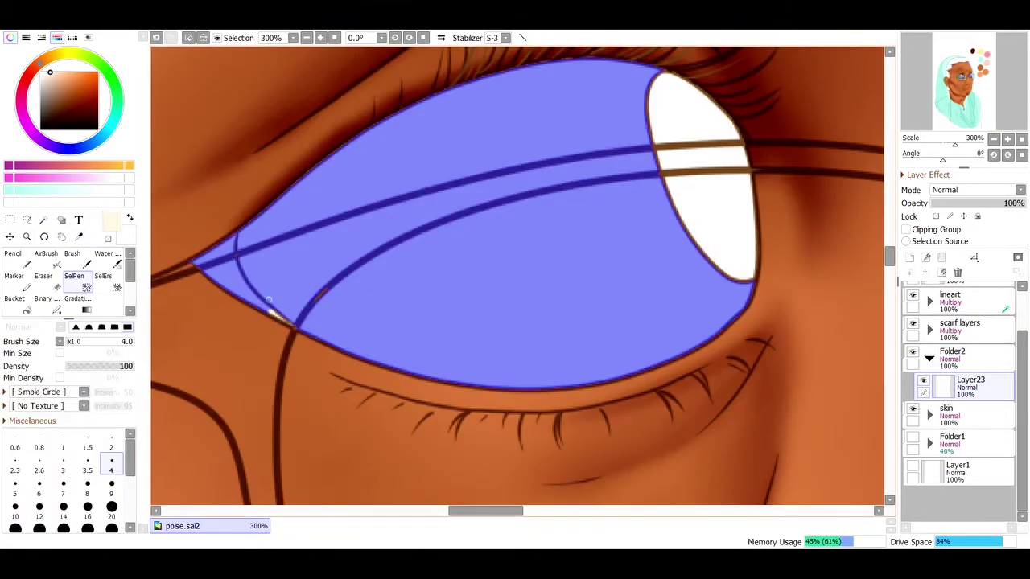
drag(328, 321, 234, 219)
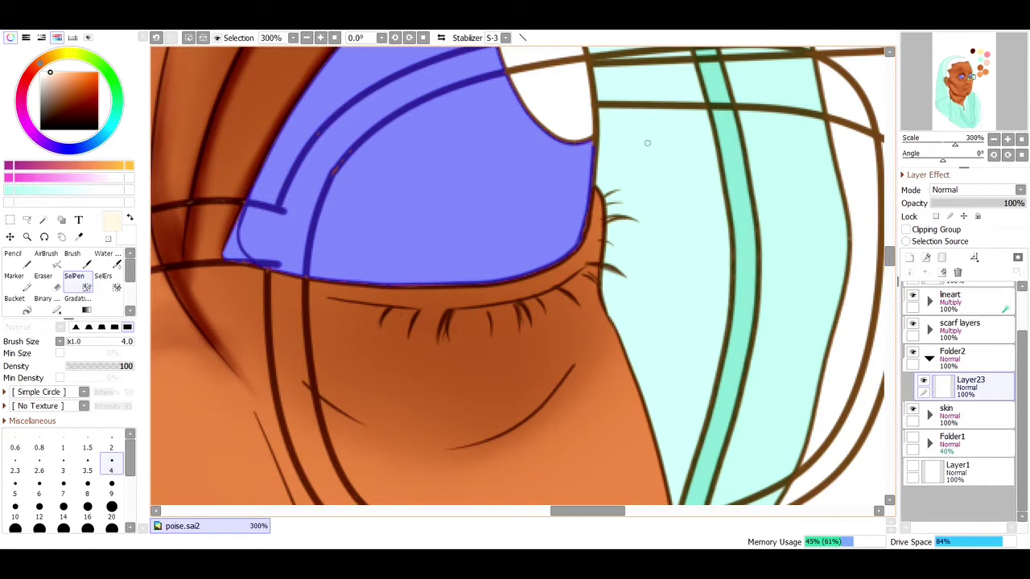
scroll(460, 199, up, 3)
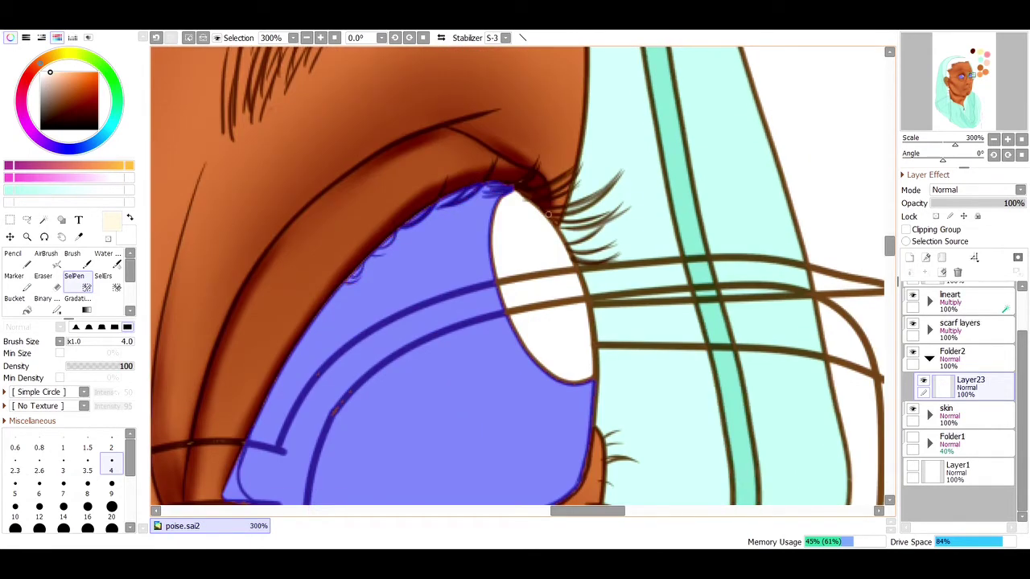
scroll(549, 214, down, 4)
click(15, 298)
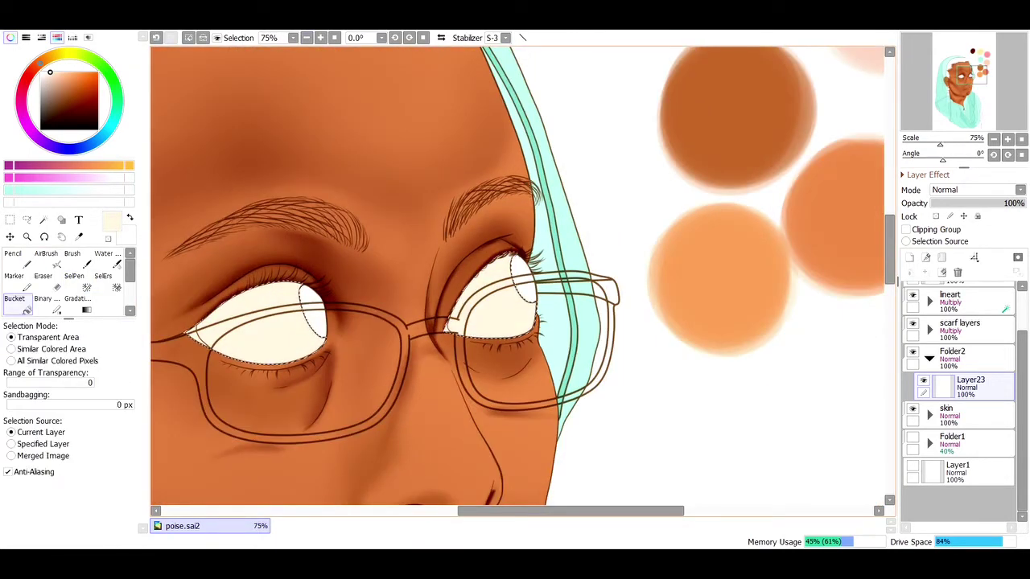
scroll(518, 276, up, 2)
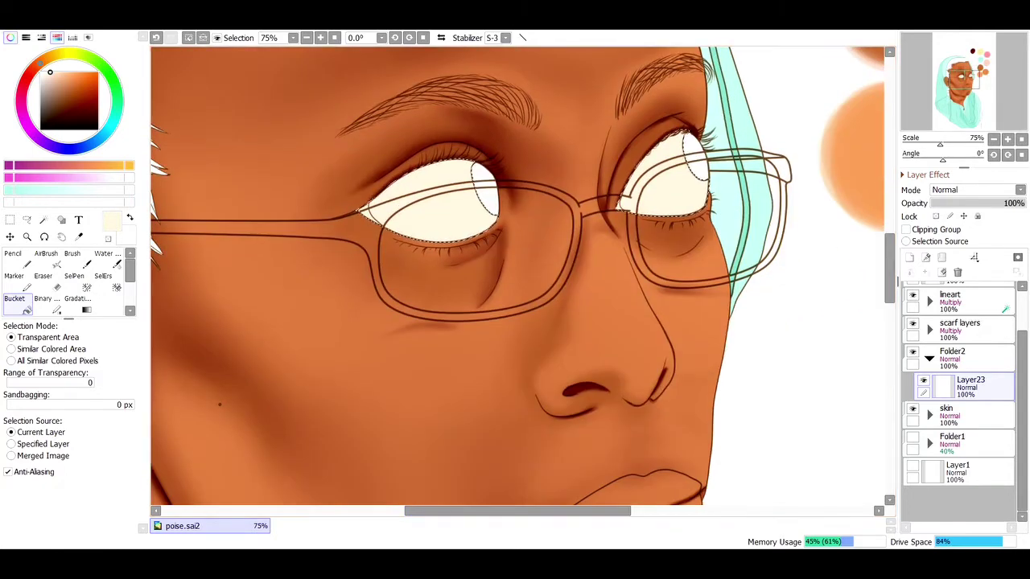
Step: Add clipped Layer24 and airbrush light pink along the lower edges of both eye whites
key(ctrl+space)
alt+click(462, 241)
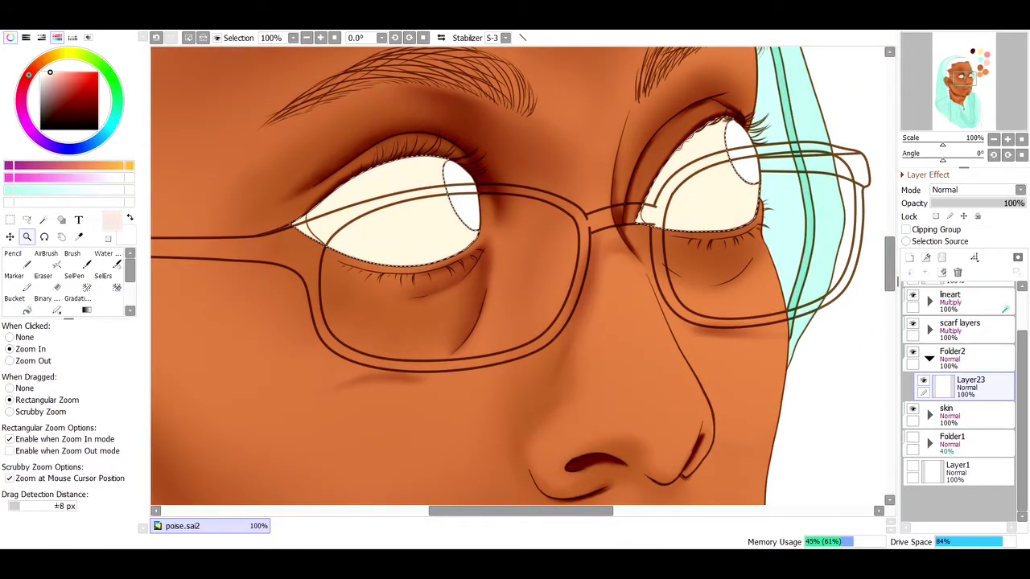
key(ctrl+shift+n)
key(a)
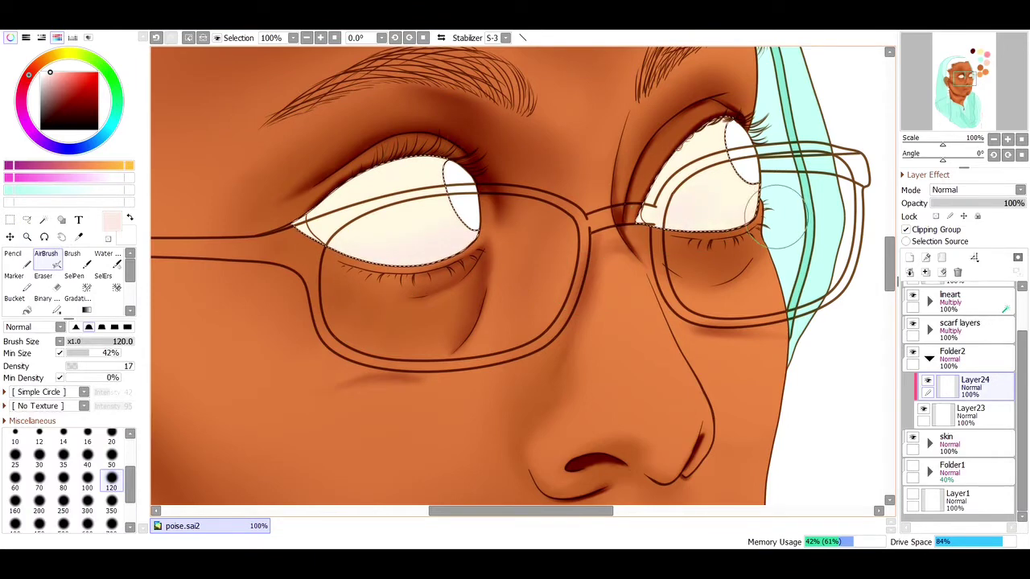
drag(368, 275, 450, 241)
mouse_move(674, 256)
mouse_down()
mouse_move(788, 201)
mouse_move(668, 219)
mouse_up()
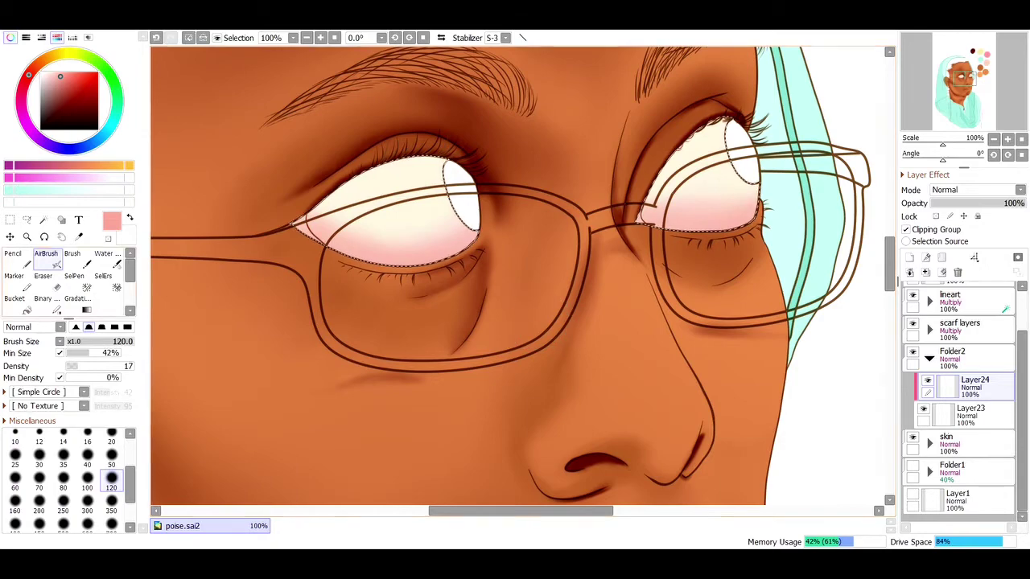
key(ctrl+minus)
Step: Select both iris areas with the magic wand and fill them with dark red-brown
key(n)
scroll(958, 362, up, 1)
click(957, 295)
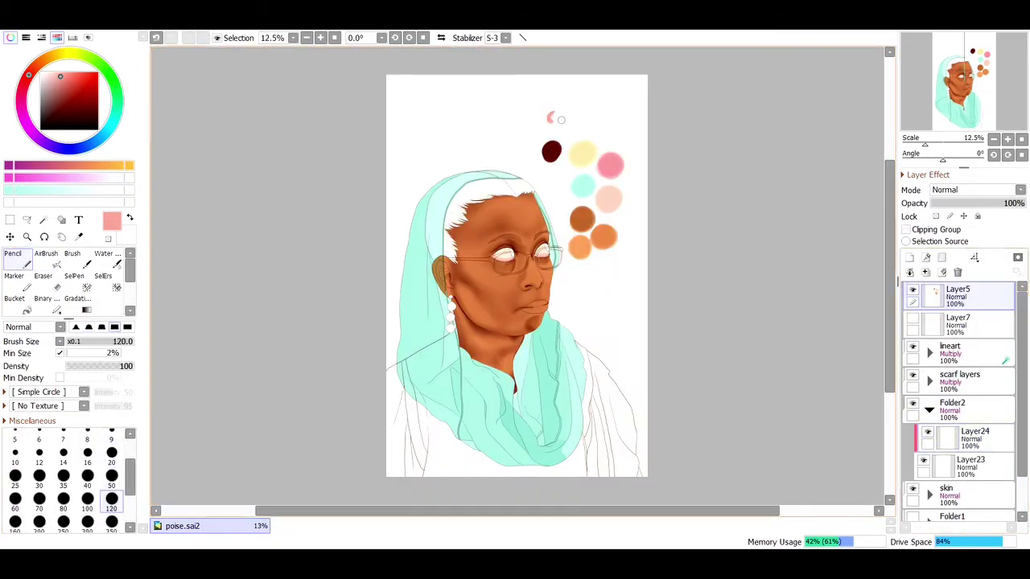
click(26, 236)
click(518, 259)
click(518, 259)
click(518, 259)
click(14, 299)
click(478, 211)
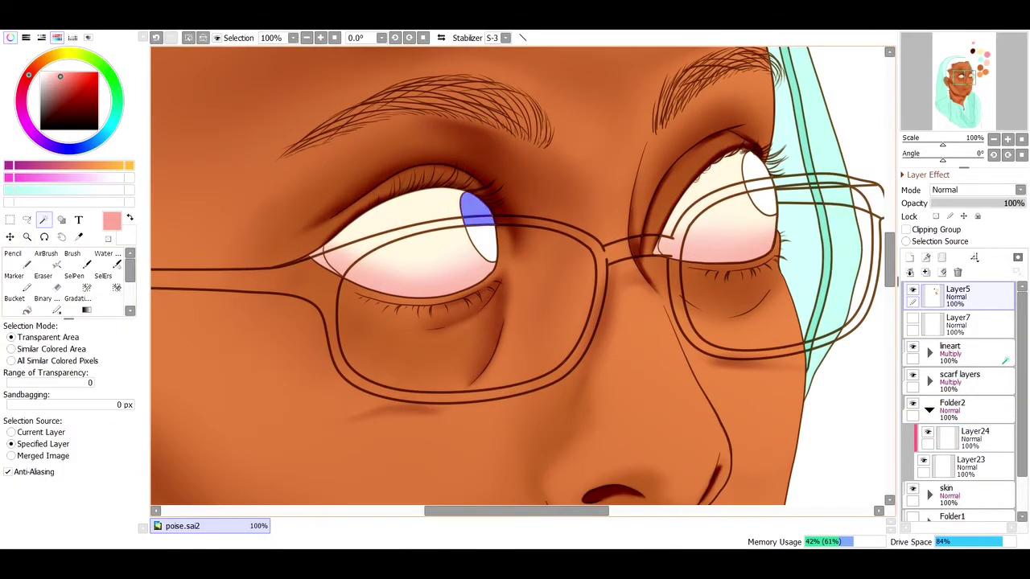
click(759, 183)
key(ctrl+minus)
click(970, 465)
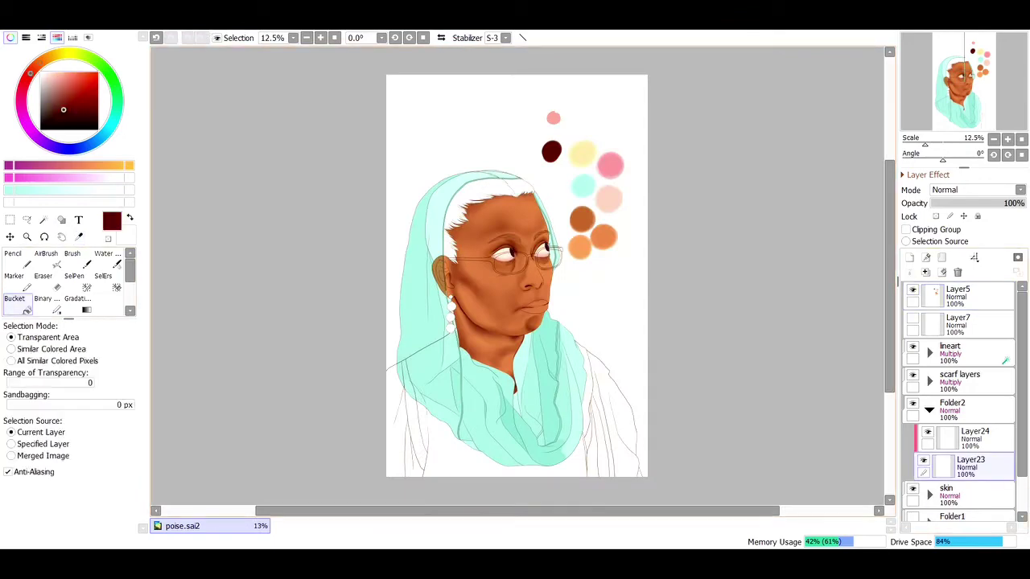
Step: On Layer24, sample the eye pink, trim the blush, and airbrush shading under the left upper lid
click(27, 237)
click(506, 256)
click(503, 256)
click(970, 437)
click(905, 229)
key(ctrl+minus)
click(79, 236)
click(553, 118)
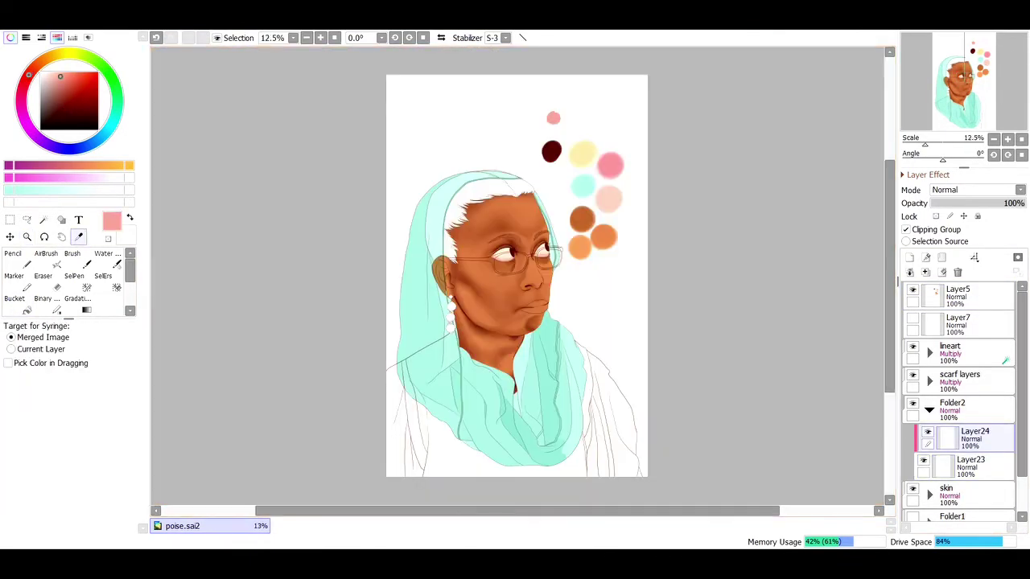
click(26, 237)
click(503, 256)
click(503, 256)
click(42, 276)
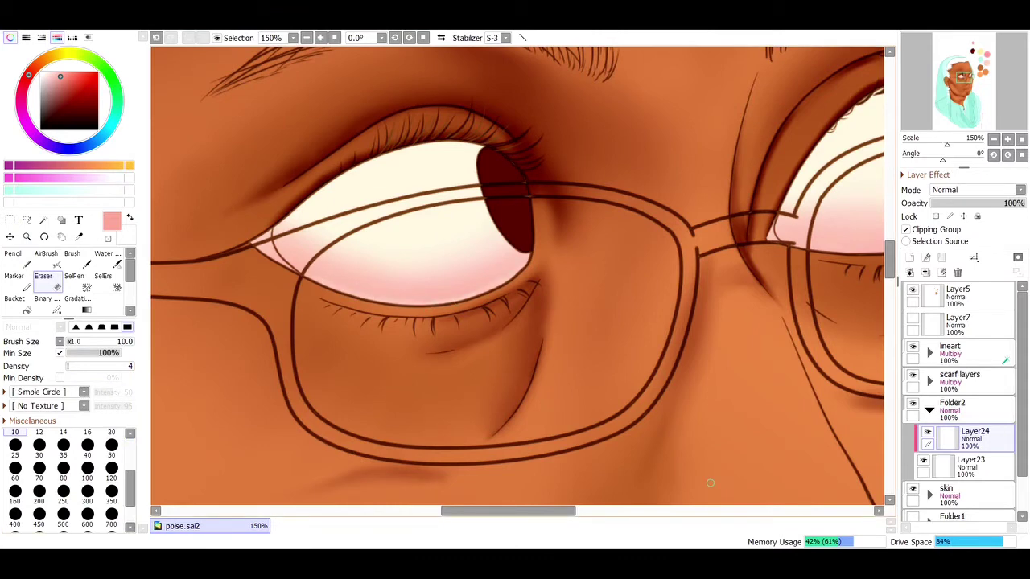
click(46, 254)
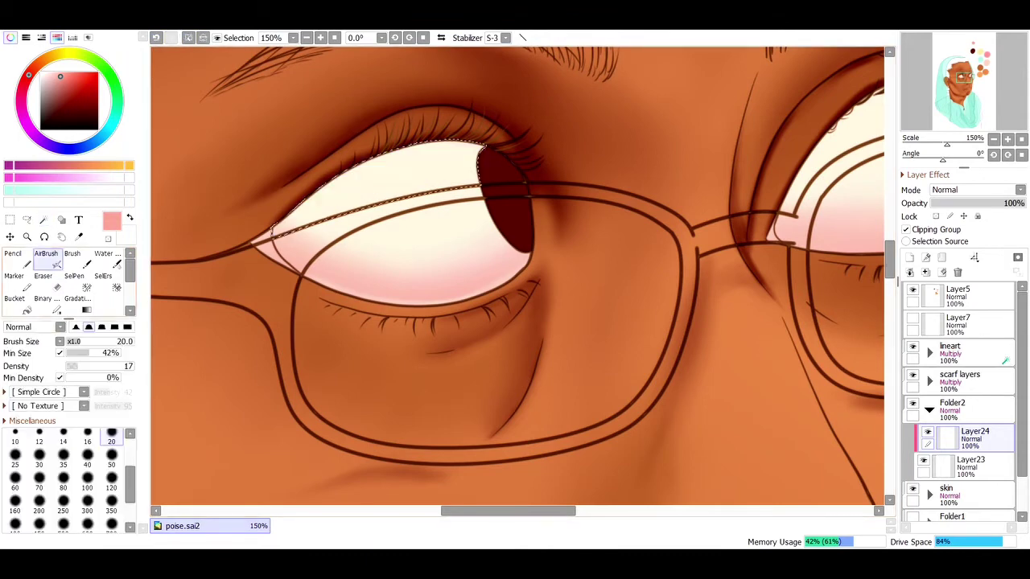
mouse_move(306, 205)
mouse_down()
mouse_move(353, 193)
mouse_move(410, 153)
mouse_move(490, 145)
mouse_up()
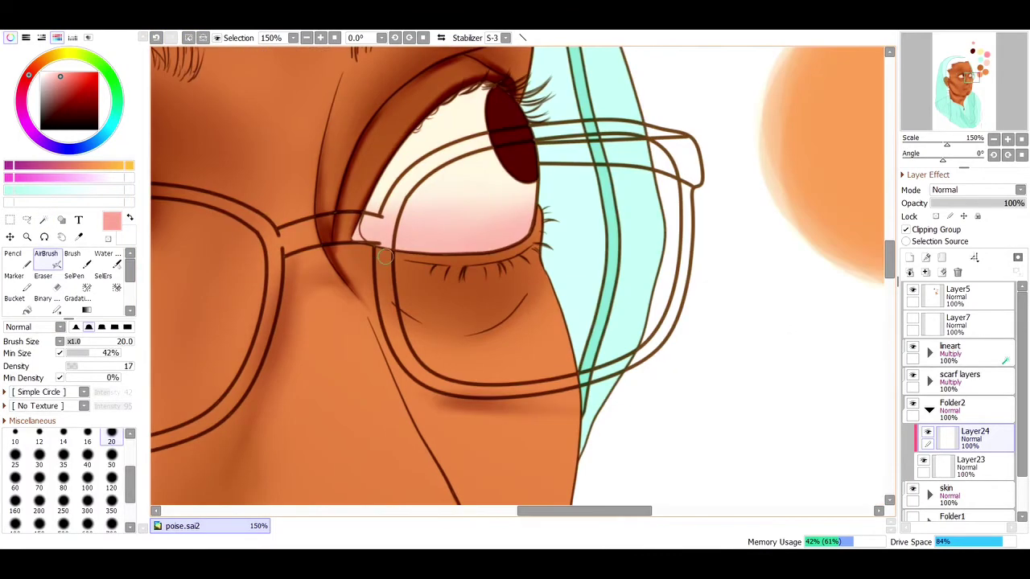
Step: Mark the right eye's upper white with SelPen and airbrush shading inside it, then deselect
click(43, 218)
click(74, 276)
drag(374, 213, 483, 88)
mouse_move(414, 135)
mouse_down()
mouse_move(452, 93)
mouse_move(436, 101)
mouse_move(464, 95)
mouse_move(449, 89)
mouse_move(494, 89)
mouse_move(470, 94)
mouse_move(404, 147)
mouse_move(499, 76)
mouse_up()
key(v)
scroll(498, 77, left, 5)
scroll(513, 141, right, 5)
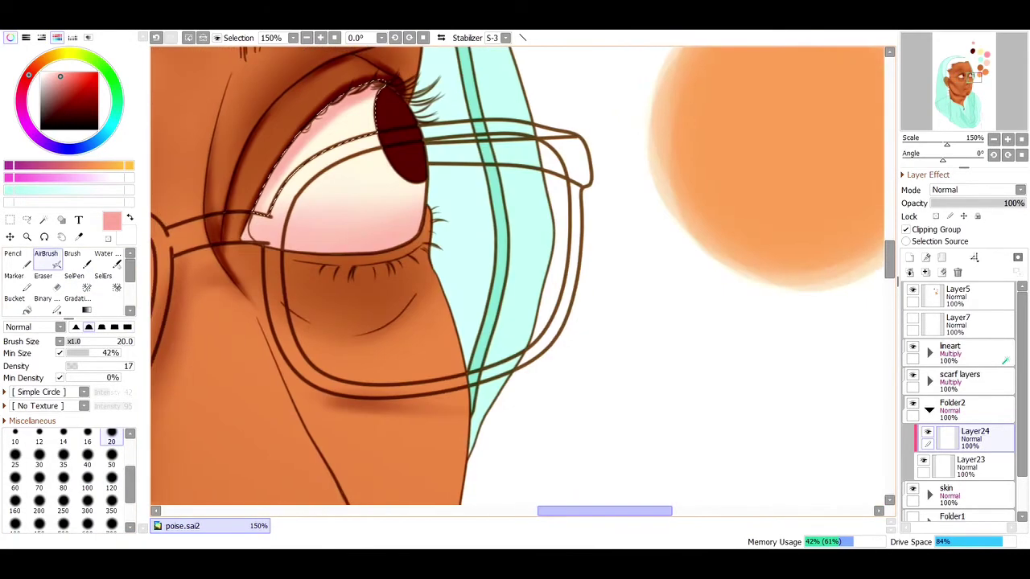
key(ctrl+d)
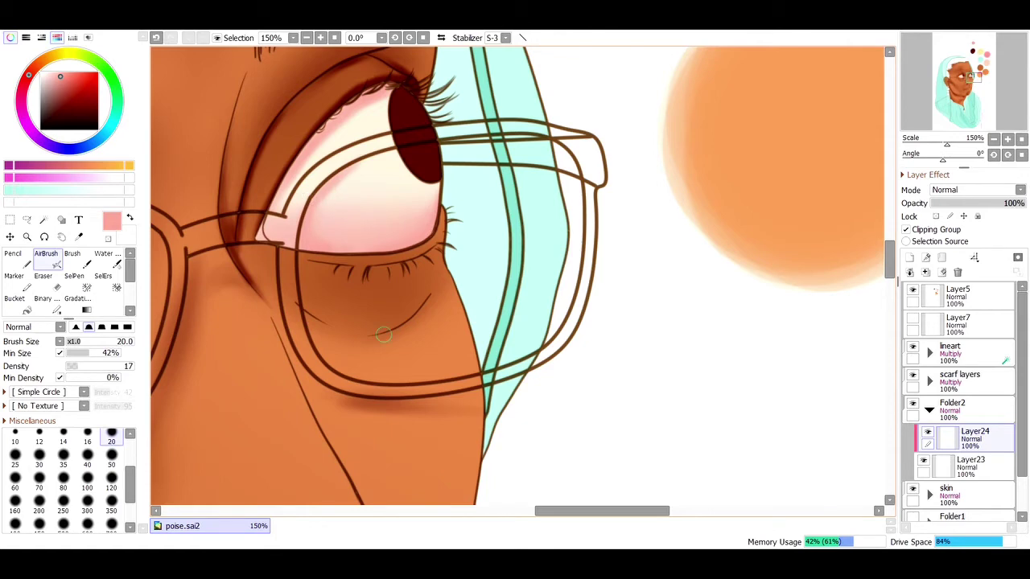
scroll(479, 484, left, 5)
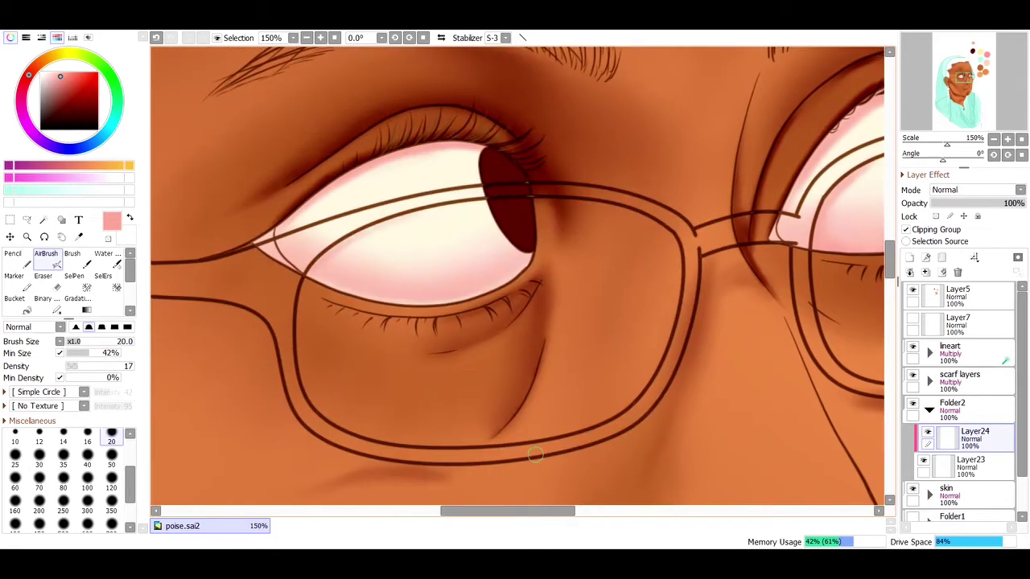
scroll(535, 455, right, 5)
Step: Trim the blush with a size-6 eraser and airbrush a pale white highlight in the eye white
key(e)
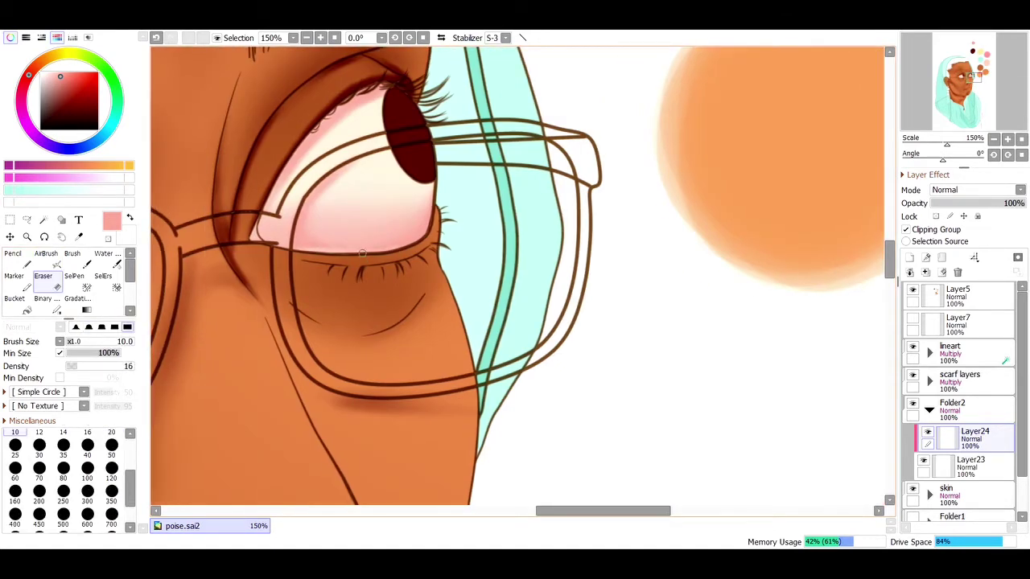
key(bracketleft)
key(bracketleft)
key(bracketleft)
key(bracketleft)
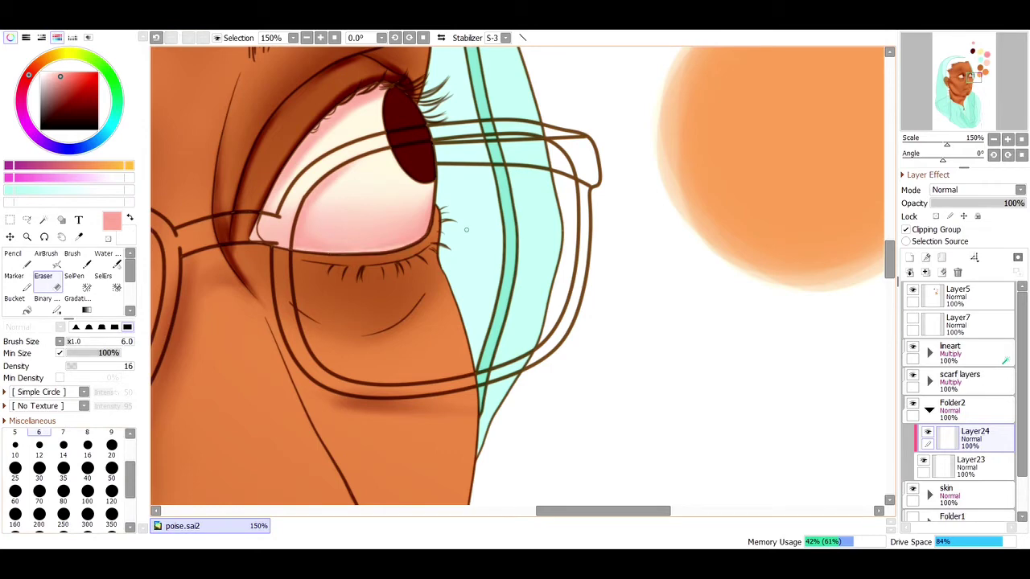
scroll(466, 230, left, 5)
key(x)
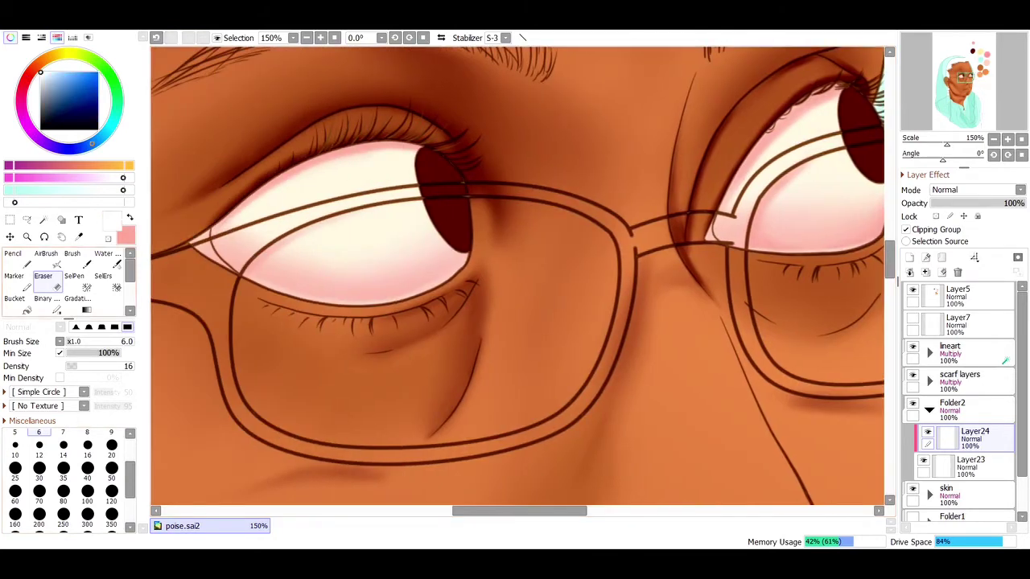
key(v)
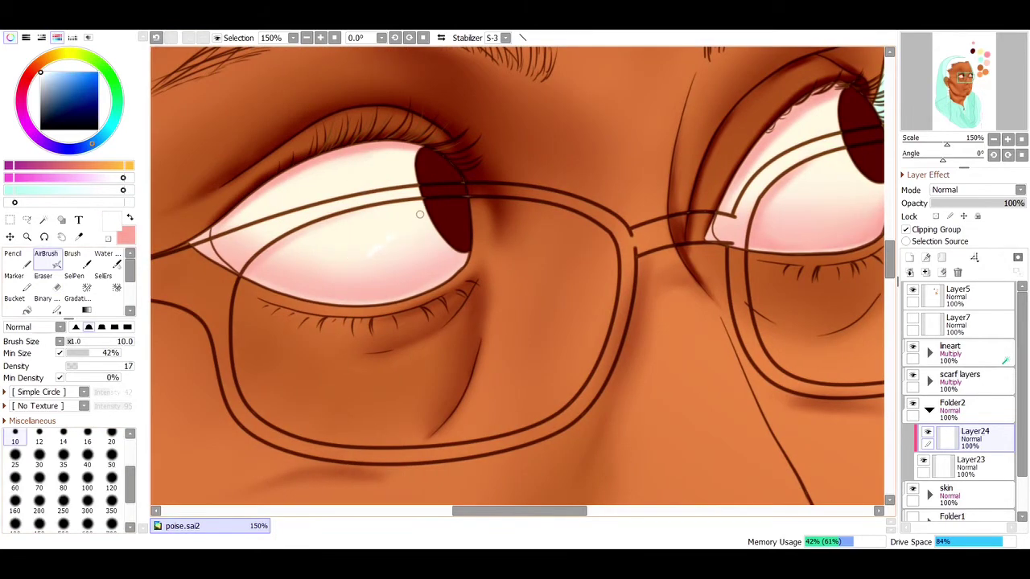
key(Home)
click(27, 237)
Step: Shade the upper lip reddish-brown on a new Multiply layer using brush sizes 20, 9 and 14
click(506, 242)
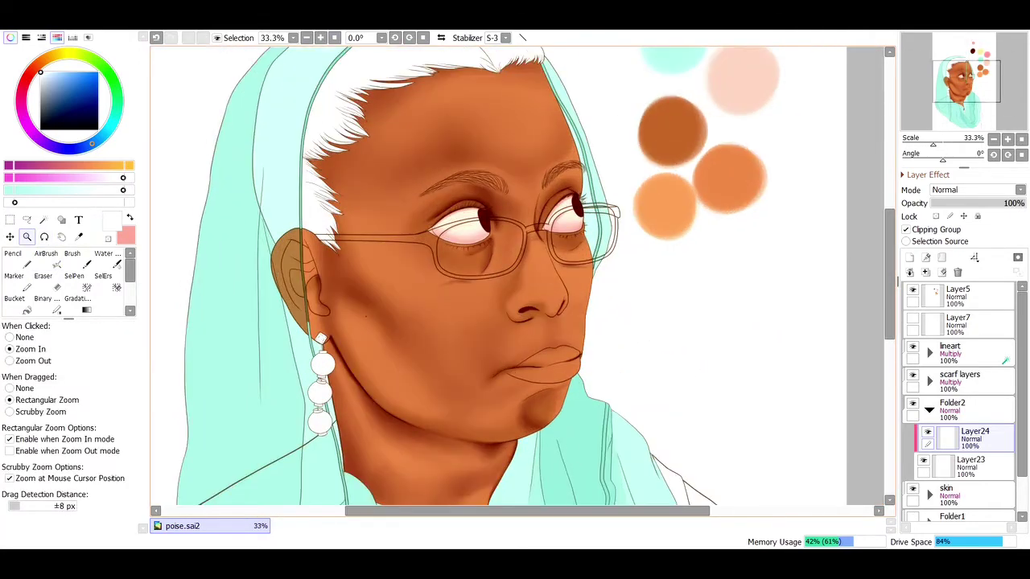
click(536, 368)
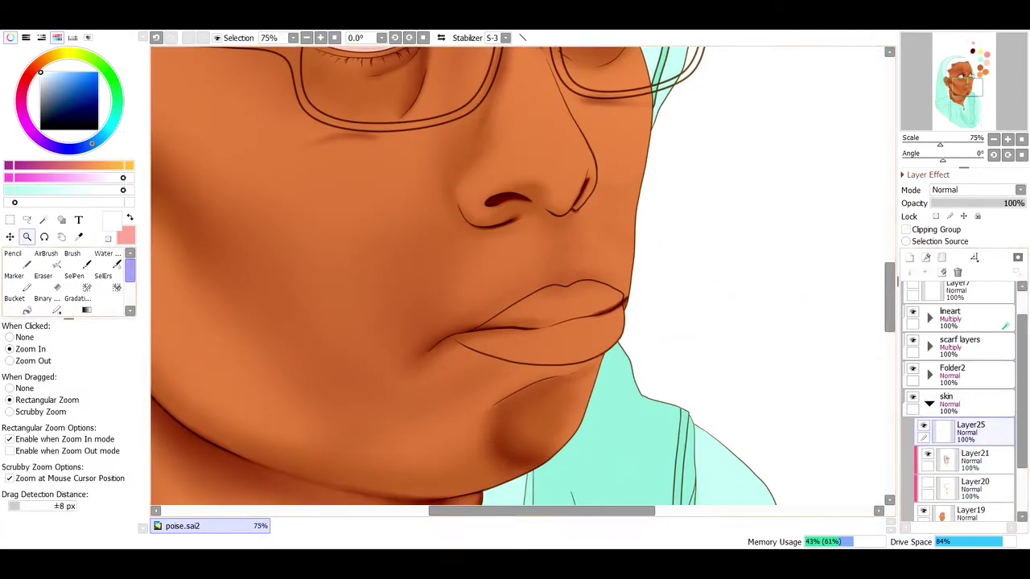
key(Home)
key(n)
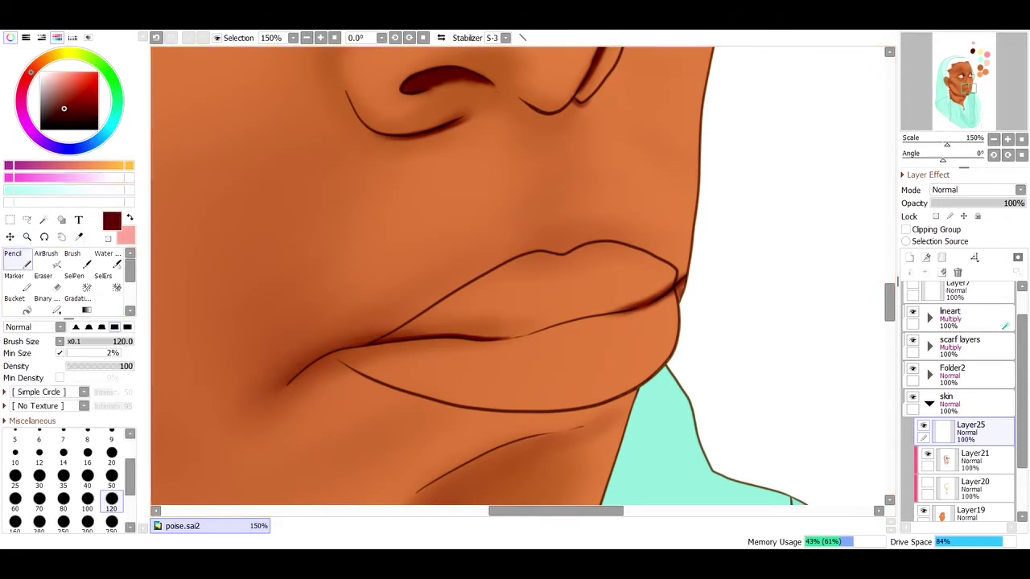
alt+click(545, 294)
click(112, 452)
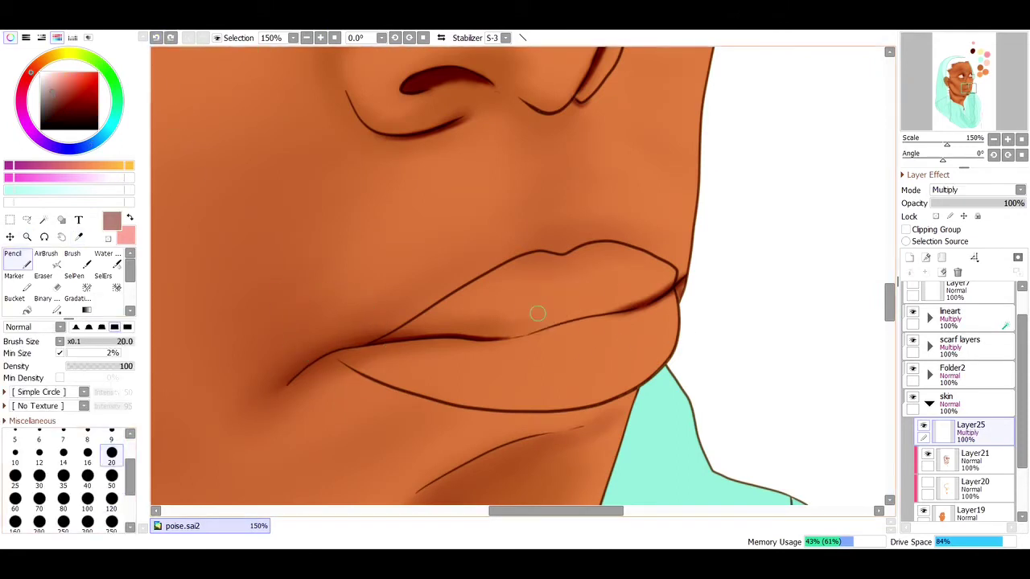
mouse_move(535, 315)
mouse_down()
mouse_move(451, 299)
mouse_move(515, 265)
mouse_move(478, 295)
mouse_move(574, 291)
mouse_move(480, 304)
mouse_up()
click(112, 438)
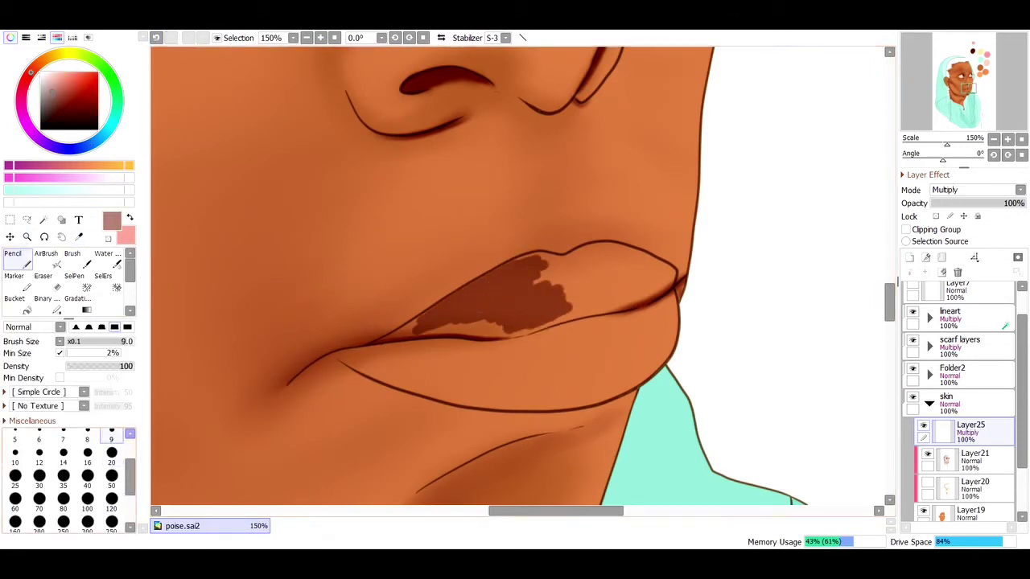
drag(403, 338, 443, 328)
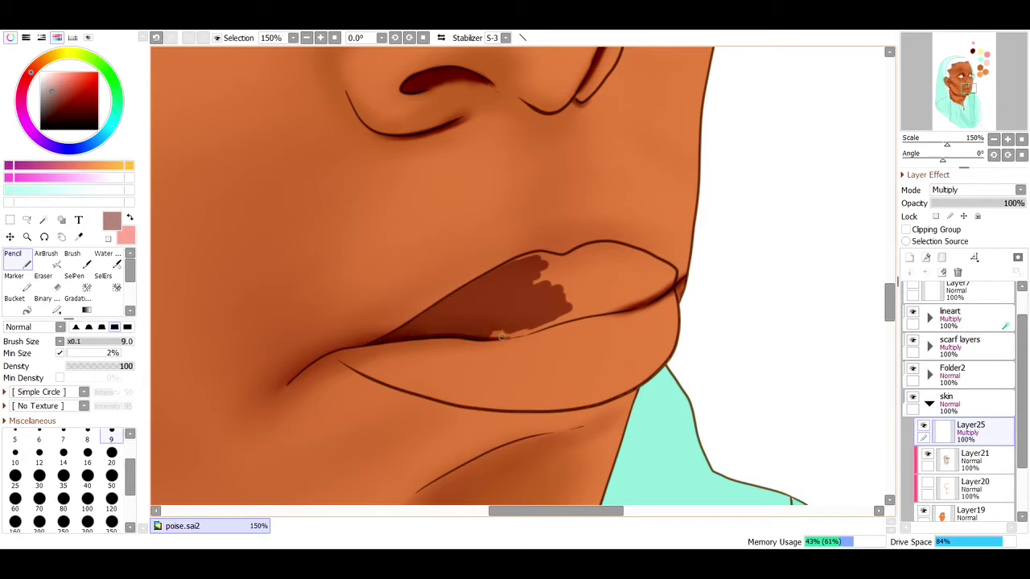
mouse_move(543, 325)
mouse_down()
mouse_move(581, 267)
mouse_move(600, 290)
mouse_up()
key(bracketright)
key(bracketright)
key(bracketright)
mouse_move(543, 254)
mouse_down()
mouse_move(641, 291)
mouse_move(566, 287)
mouse_move(580, 314)
mouse_move(648, 297)
mouse_move(571, 263)
mouse_up()
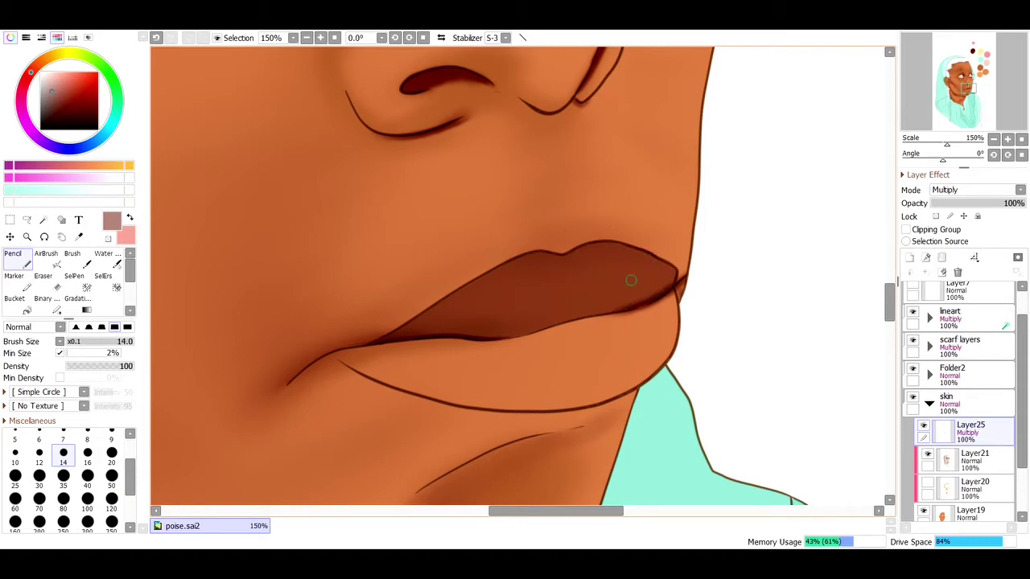
Step: Try a colour adjustment on the lip shading, revert it, and add a dark mouth-corner stroke
key(ctrl+u)
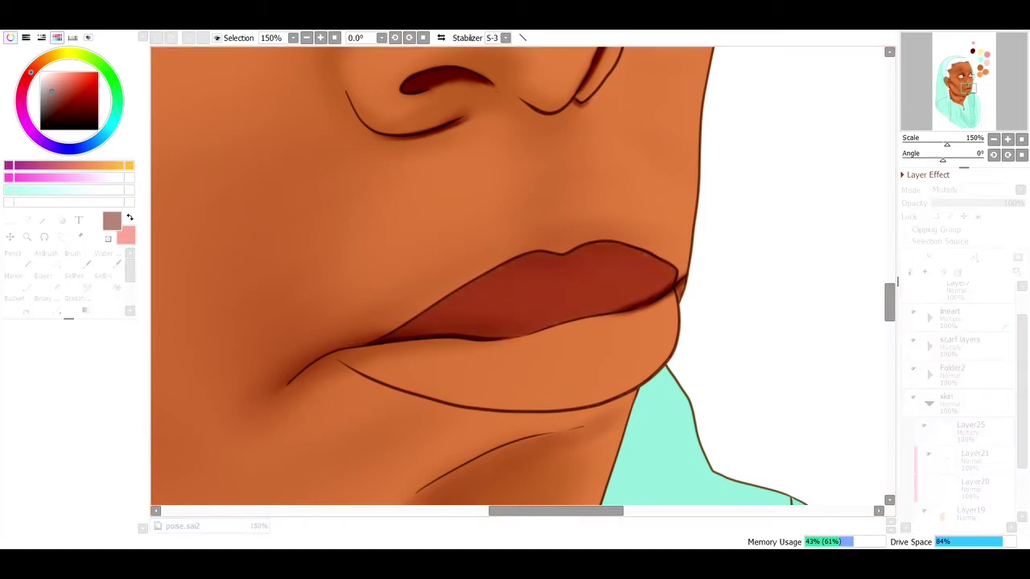
key(Return)
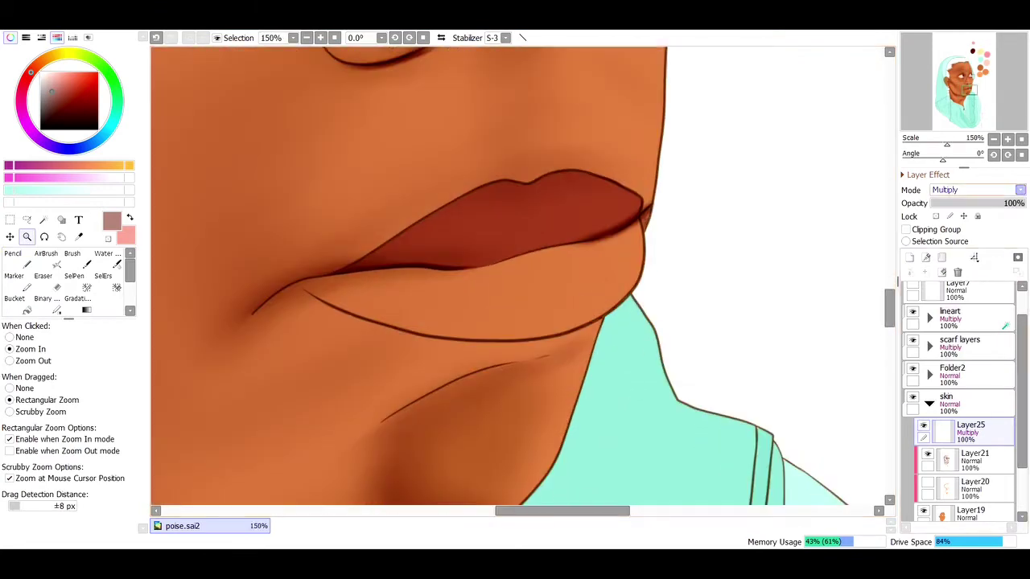
key(ctrl+z)
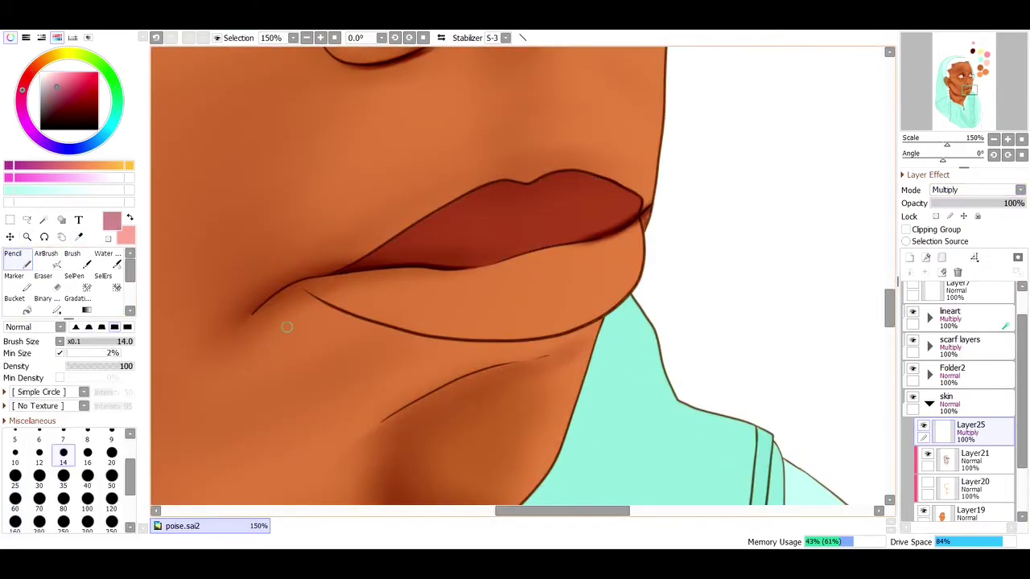
drag(303, 285, 395, 317)
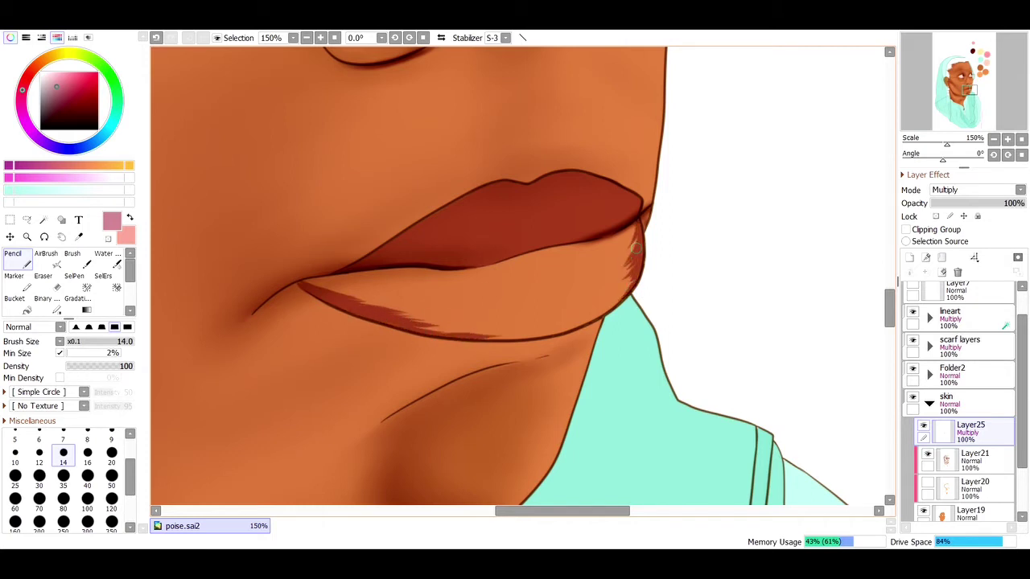
Step: On a new top layer, place a pale pink dot beside the face and test salmon strokes on the lower lip
key(ctrl+shift+n)
click(779, 277)
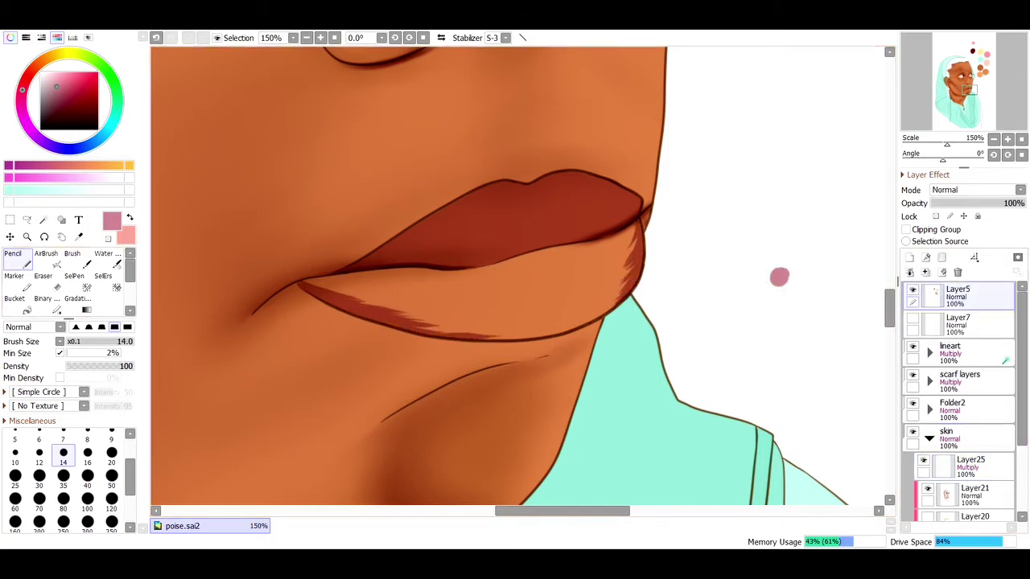
alt+click(786, 272)
mouse_move(507, 296)
mouse_down()
mouse_move(559, 308)
mouse_move(523, 310)
mouse_move(541, 288)
mouse_move(541, 311)
mouse_move(496, 288)
mouse_up()
alt+click(531, 298)
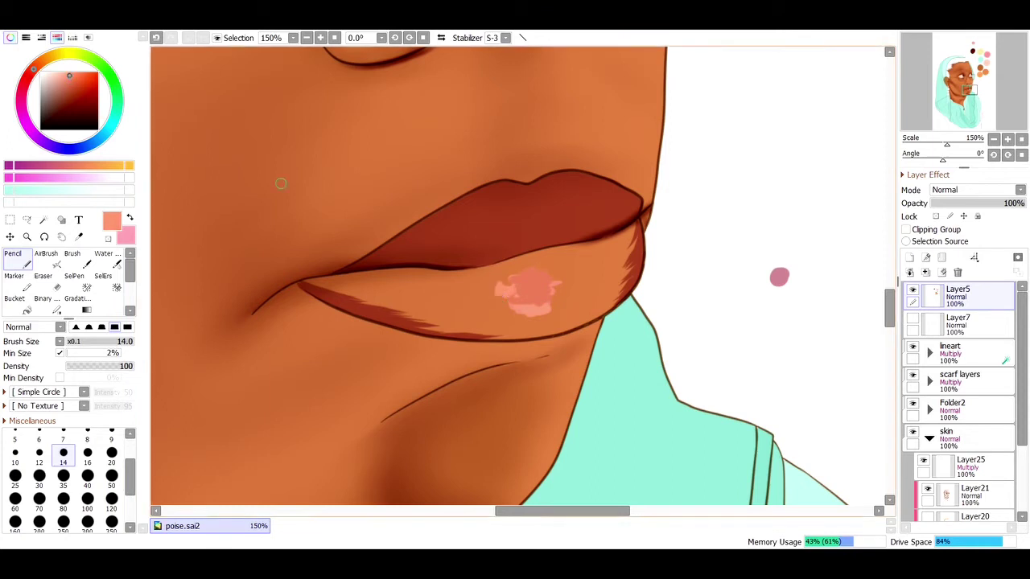
mouse_move(553, 271)
mouse_down()
mouse_move(502, 270)
mouse_move(550, 292)
mouse_move(570, 321)
mouse_move(544, 322)
mouse_move(543, 254)
mouse_move(584, 247)
mouse_up()
key(ctrl+z)
key(ctrl+z)
key(ctrl+z)
key(ctrl+z)
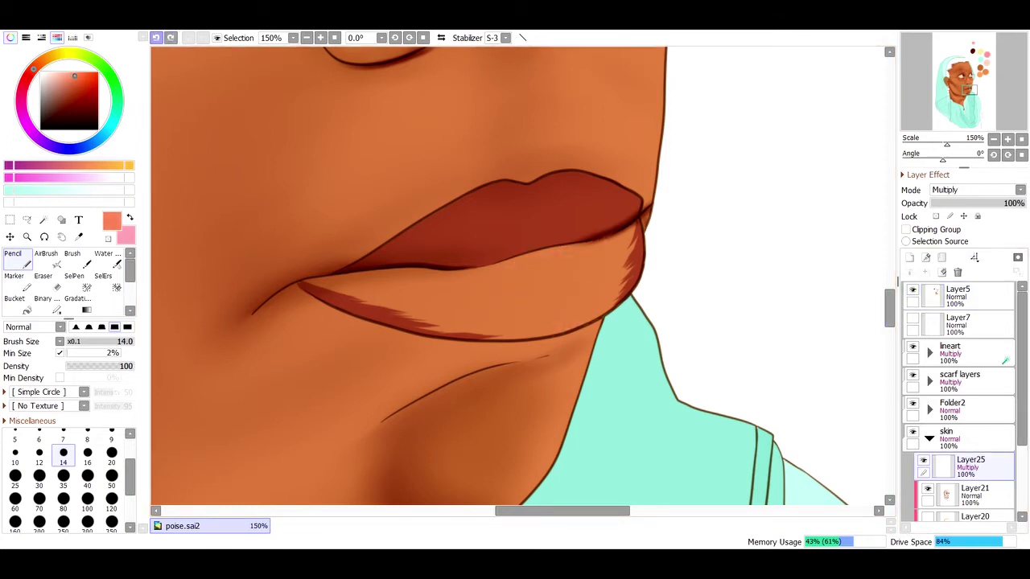
key(ctrl+y)
key(ctrl+y)
key(ctrl+y)
key(ctrl+y)
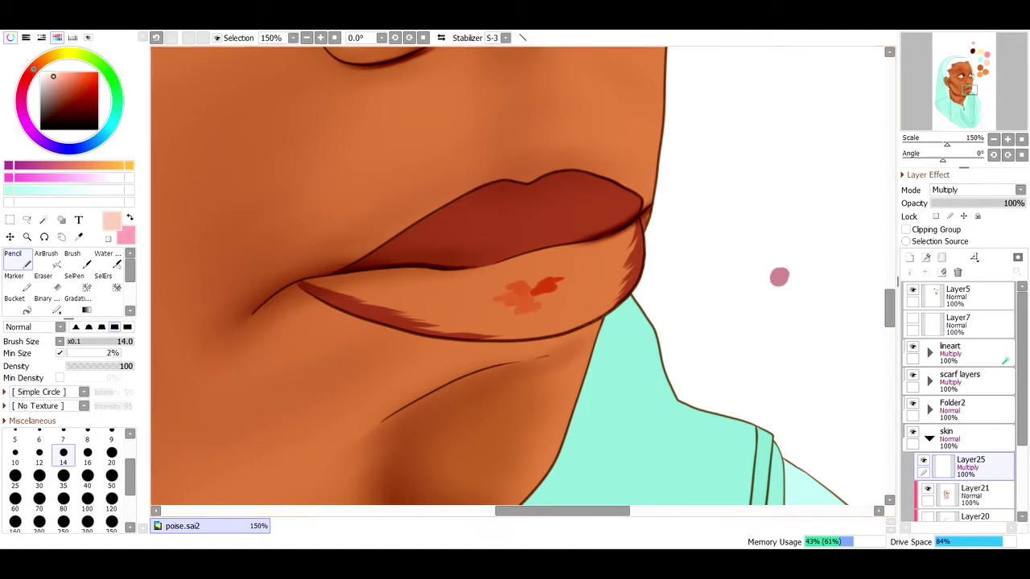
key(ctrl+z)
key(ctrl+z)
key(ctrl+z)
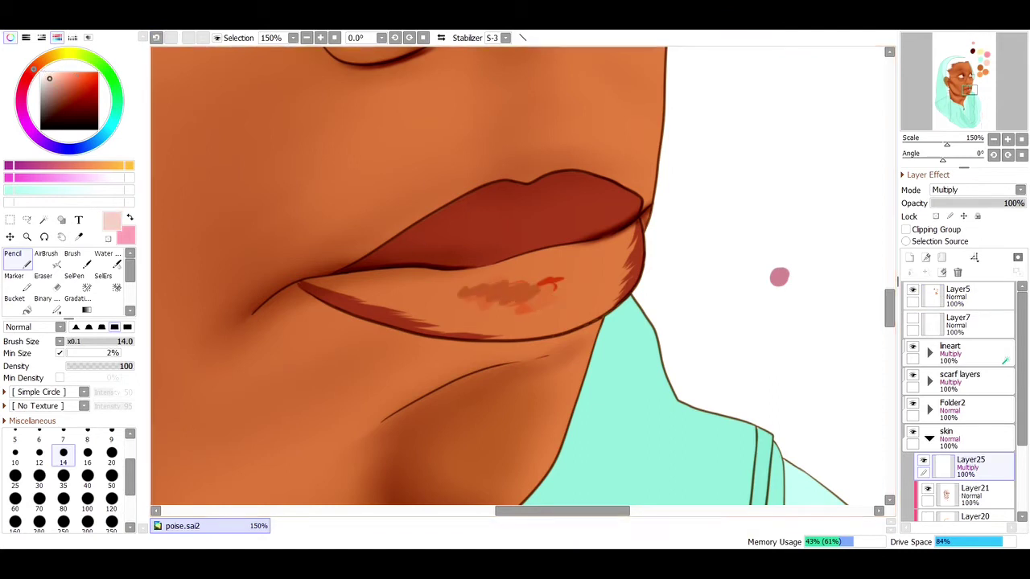
key(ctrl+y)
key(ctrl+y)
key(ctrl+y)
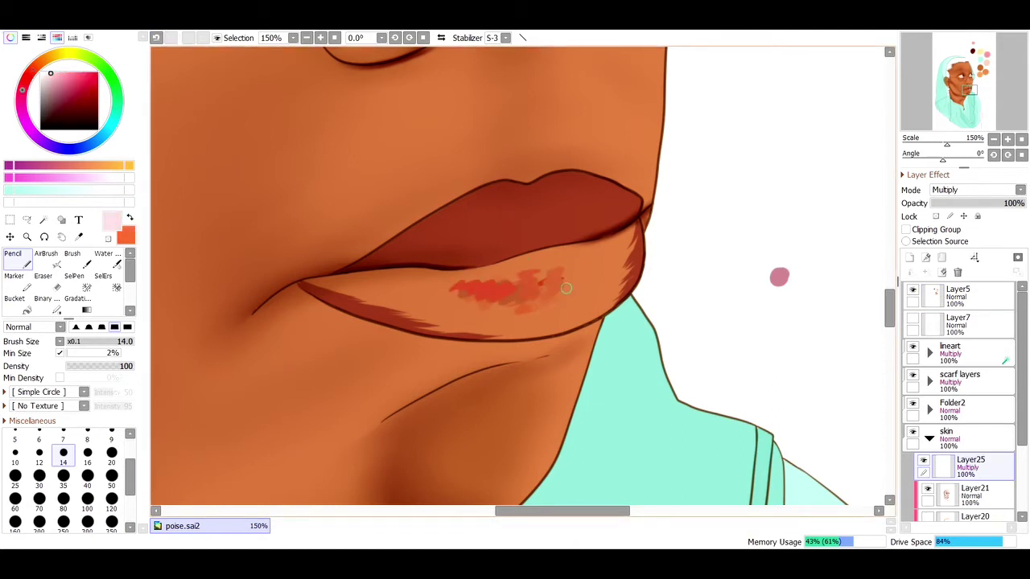
Step: Try blending the lower-lip marks with the watercolour brush, undo it, and erase the trial strokes
alt+click(778, 276)
click(107, 255)
mouse_move(555, 286)
mouse_down()
mouse_move(511, 281)
mouse_move(535, 295)
mouse_move(451, 286)
mouse_up()
key(ctrl+z)
key(e)
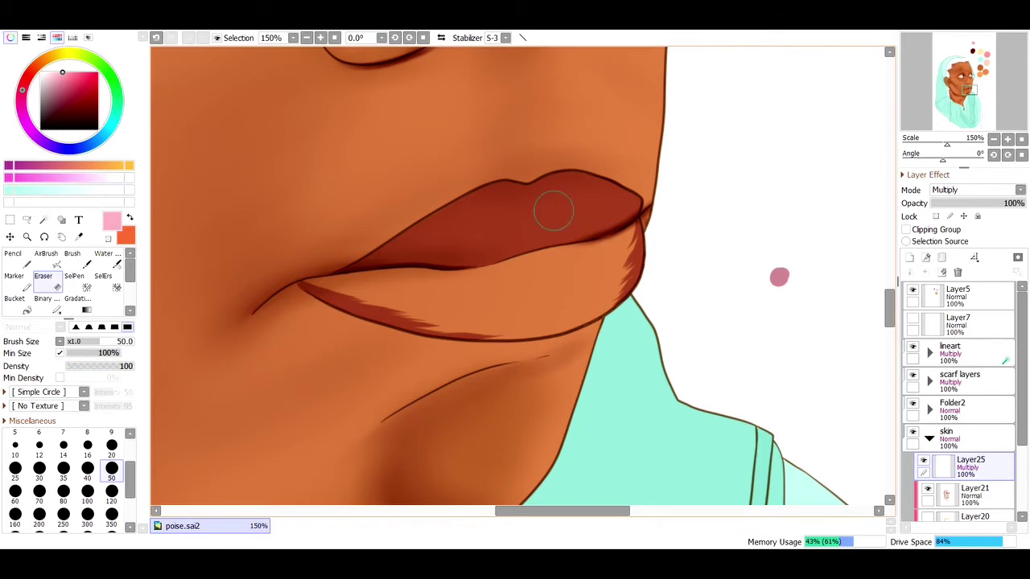
scroll(552, 211, down, 10)
click(501, 425)
Step: Sample the pale pink swatch, create Layer26, and pencil pink highlight strokes across the lower lip
alt+click(502, 423)
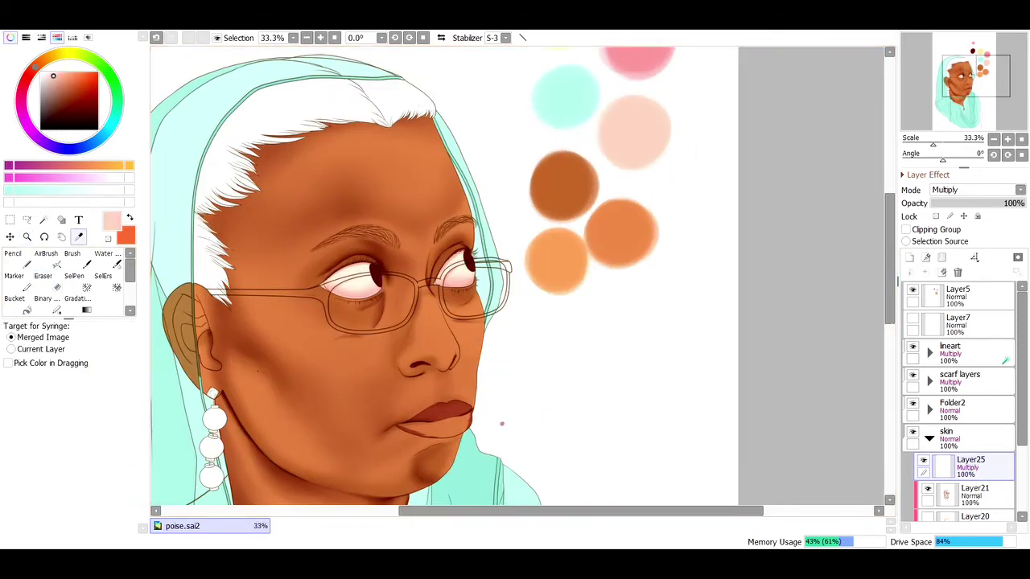
scroll(501, 423, up, 5)
key(n)
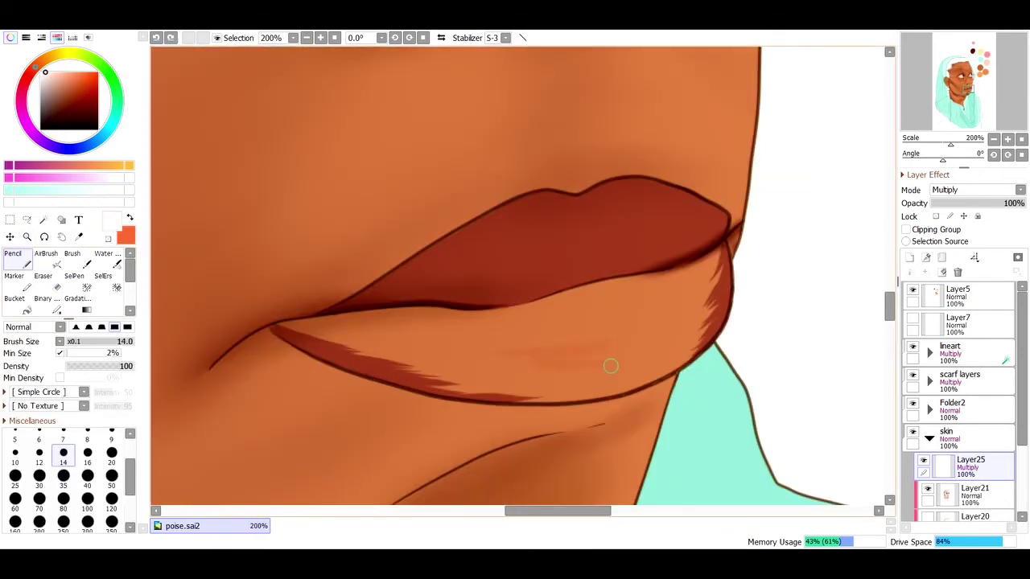
key(c)
key(ctrl+shift+n)
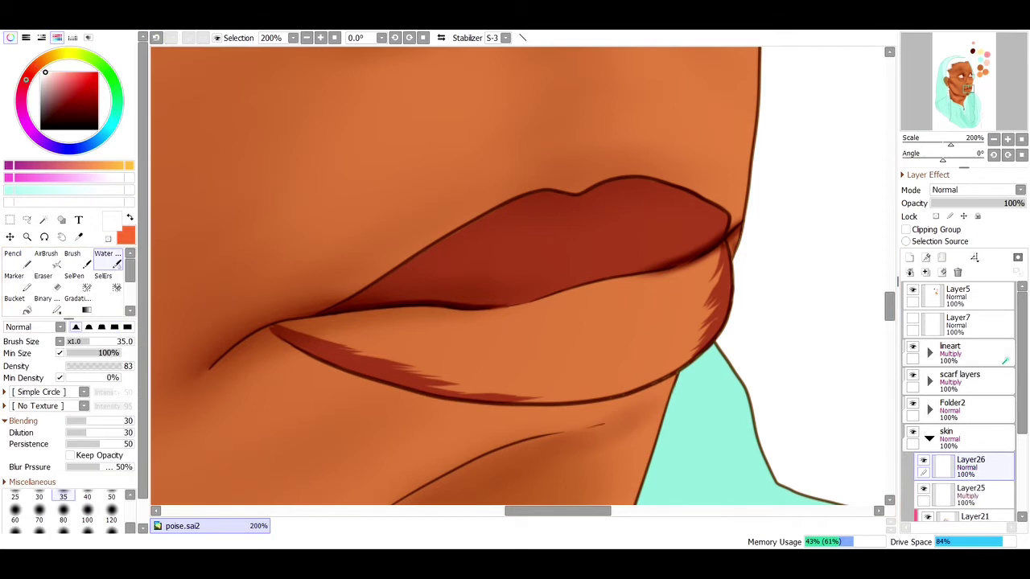
key(n)
mouse_move(535, 320)
mouse_down()
mouse_move(563, 324)
mouse_move(527, 339)
mouse_move(563, 358)
mouse_move(608, 323)
mouse_move(632, 324)
mouse_up()
Step: Fill the whole lower lip with sampled peach and move Layer26 beneath multiply Layer25
alt+click(510, 344)
alt+click(506, 331)
alt+click(515, 334)
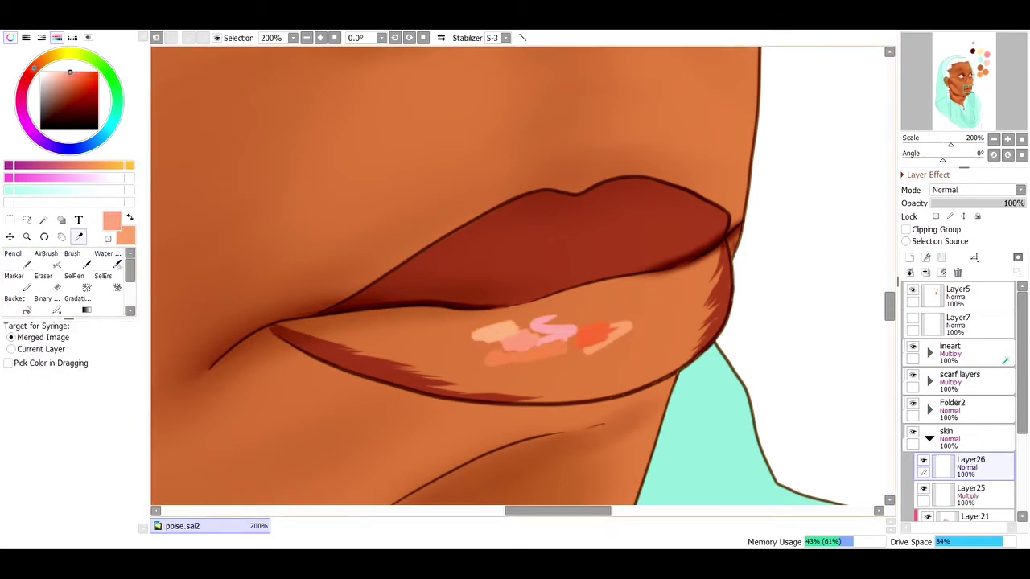
drag(491, 355, 598, 330)
mouse_move(455, 331)
mouse_down()
mouse_move(510, 342)
mouse_move(631, 291)
mouse_up()
drag(970, 465, 970, 501)
drag(595, 293, 665, 281)
mouse_move(544, 300)
mouse_down()
mouse_move(286, 327)
mouse_move(328, 333)
mouse_move(406, 315)
mouse_move(427, 352)
mouse_up()
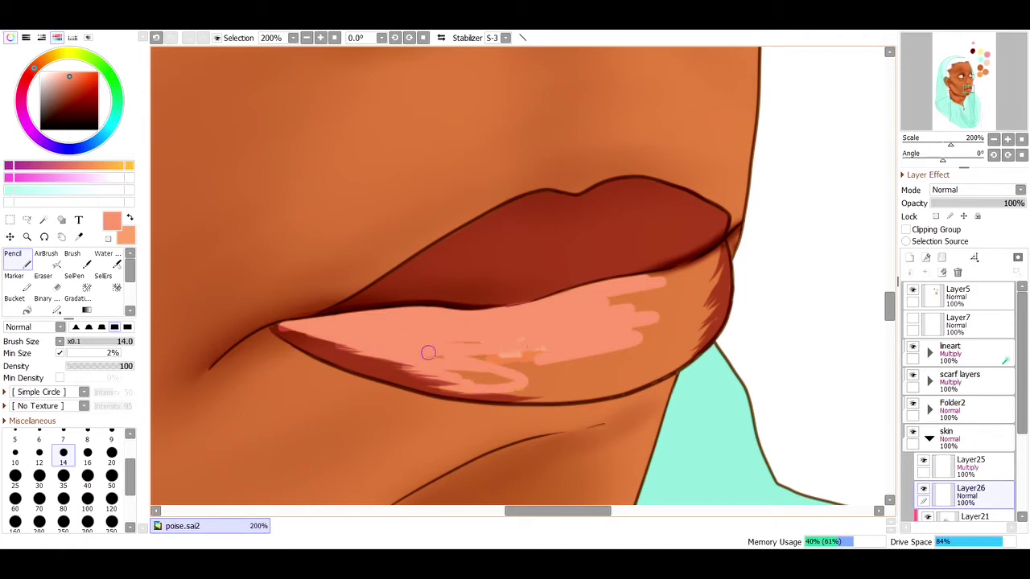
mouse_move(664, 251)
mouse_down()
mouse_move(649, 282)
mouse_move(718, 290)
mouse_move(616, 390)
mouse_move(485, 349)
mouse_move(503, 333)
mouse_move(566, 393)
mouse_move(629, 289)
mouse_move(695, 288)
mouse_move(638, 337)
mouse_move(673, 348)
mouse_move(520, 368)
mouse_move(577, 394)
mouse_up()
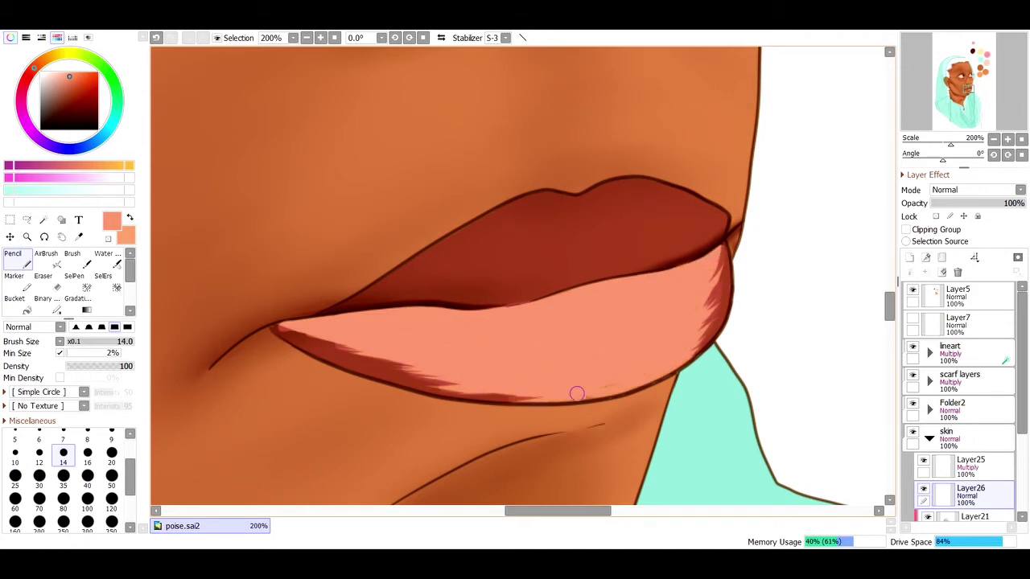
scroll(620, 370, down, 4)
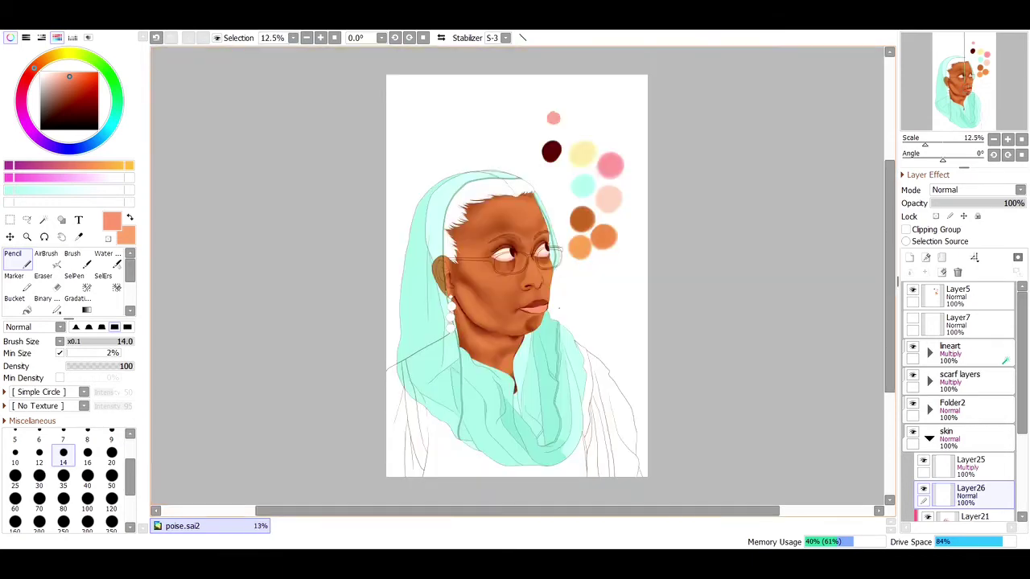
Step: Paint a pink lower-lip edge and smooth its jagged stroke with the blending brush on Layer26
mouse_move(519, 296)
mouse_down()
mouse_move(563, 323)
mouse_move(572, 346)
mouse_move(467, 351)
mouse_move(611, 322)
mouse_move(439, 336)
mouse_move(633, 299)
mouse_move(362, 315)
mouse_up()
alt+click(858, 276)
click(970, 462)
key(c)
click(970, 490)
mouse_move(423, 345)
mouse_down()
mouse_move(434, 340)
mouse_move(386, 338)
mouse_up()
Step: On Layer25, pencil darker red shading on the lower lip's corner, right side and underside at size 12
key(bracketleft)
key(bracketleft)
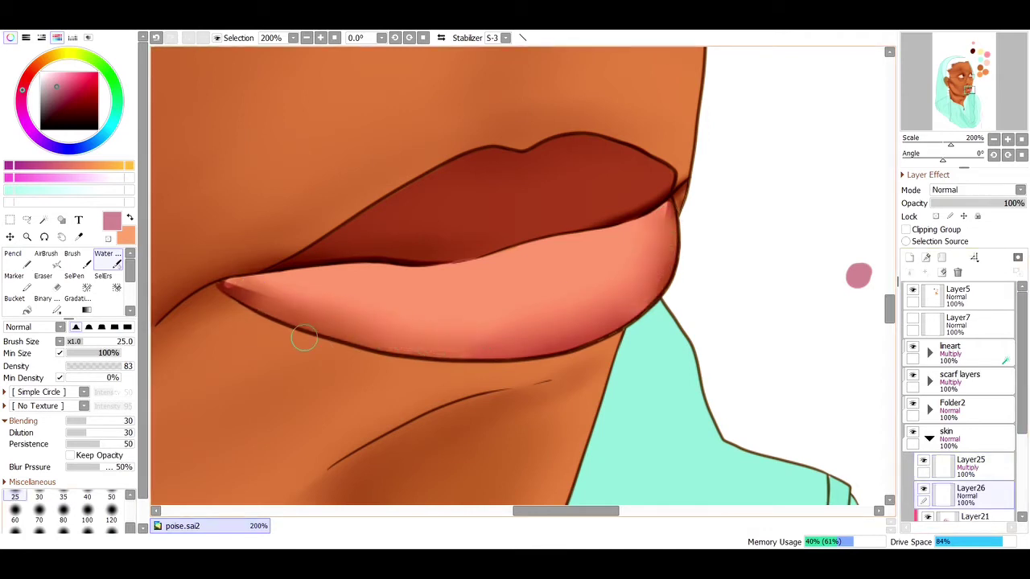
key(bracketleft)
key(bracketleft)
key(bracketleft)
key(bracketleft)
ctrl+alt+click(668, 201)
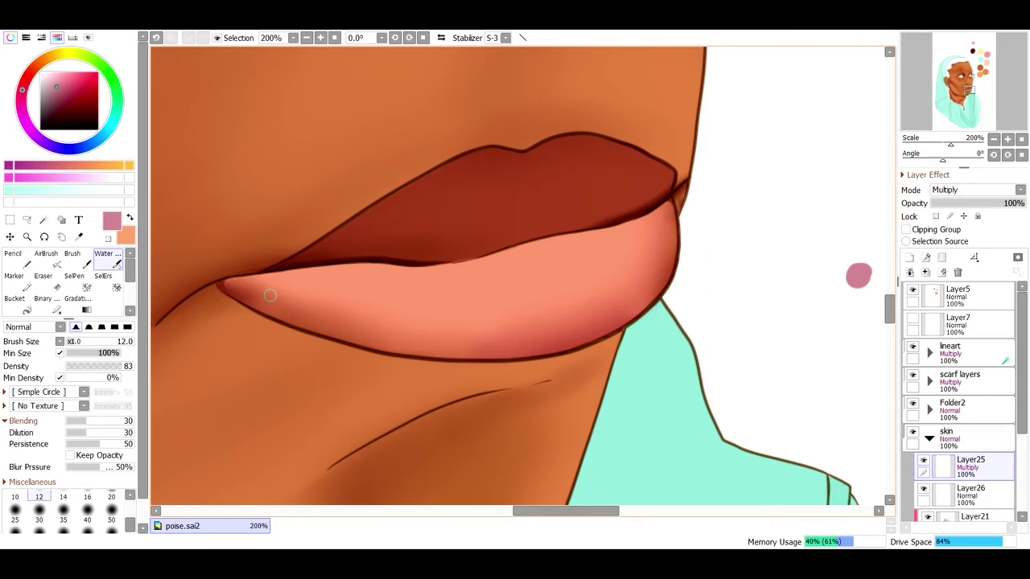
key(n)
mouse_move(227, 284)
mouse_down()
mouse_move(284, 297)
mouse_move(248, 302)
mouse_move(234, 278)
mouse_move(224, 286)
mouse_move(316, 326)
mouse_move(343, 321)
mouse_move(312, 308)
mouse_move(374, 346)
mouse_move(291, 326)
mouse_move(430, 342)
mouse_move(402, 349)
mouse_move(455, 356)
mouse_move(669, 200)
mouse_move(669, 263)
mouse_move(675, 236)
mouse_move(655, 291)
mouse_move(468, 353)
mouse_move(533, 350)
mouse_move(624, 321)
mouse_up()
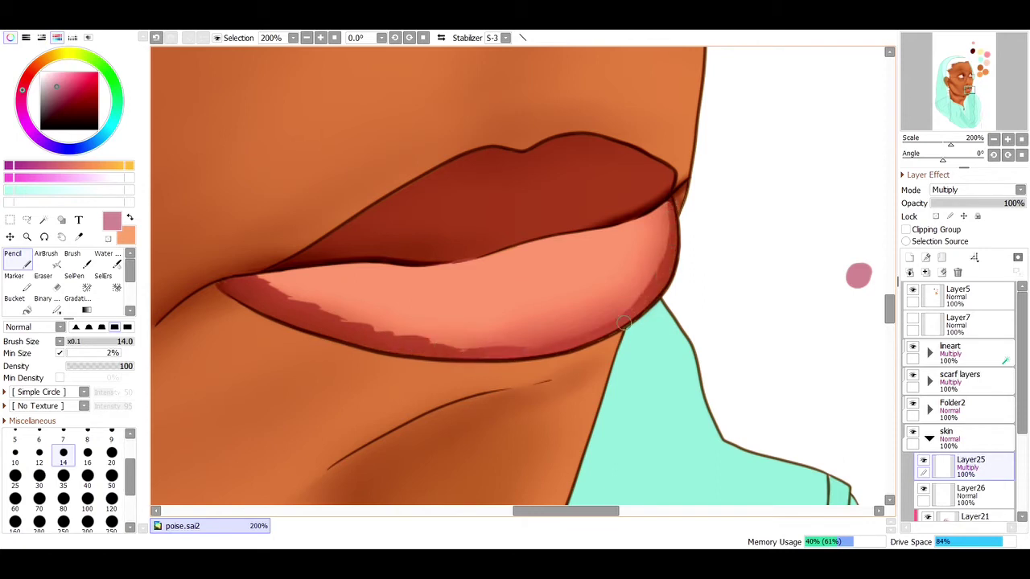
mouse_move(661, 251)
mouse_down()
mouse_move(582, 337)
mouse_move(648, 277)
mouse_move(527, 338)
mouse_move(655, 266)
mouse_move(670, 227)
mouse_move(527, 329)
mouse_move(489, 329)
mouse_move(626, 308)
mouse_move(400, 342)
mouse_move(381, 323)
mouse_up()
Step: Blend the lower-lip shading into a soft gradient with the Water brush, then zoom back onto the lips
key(w)
mouse_move(563, 313)
mouse_down()
mouse_move(484, 321)
mouse_move(281, 289)
mouse_move(391, 315)
mouse_move(629, 273)
mouse_move(383, 319)
mouse_up()
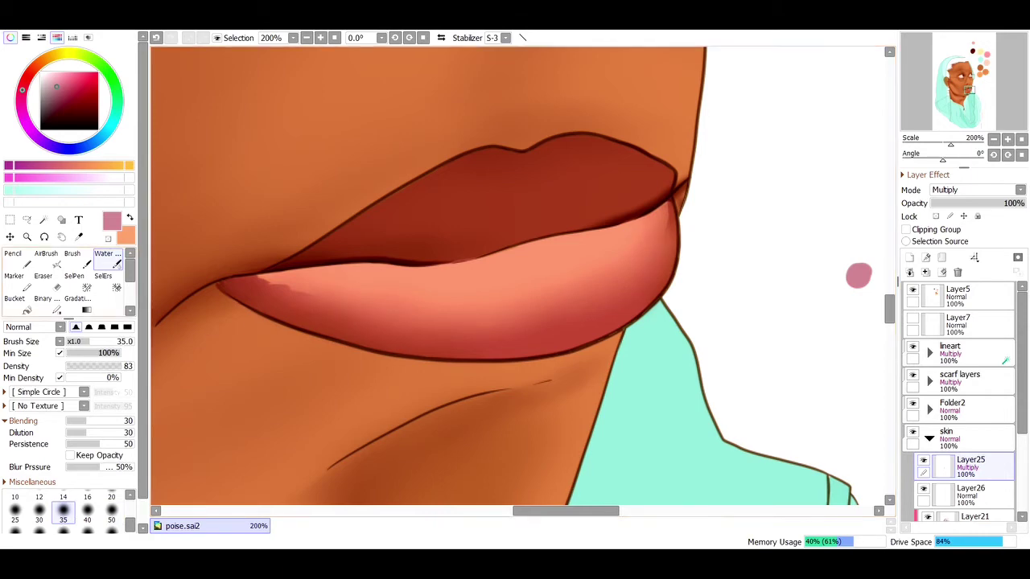
key(v)
key(bracketleft)
key(bracketleft)
key(bracketleft)
key(bracketleft)
scroll(320, 196, down, 8)
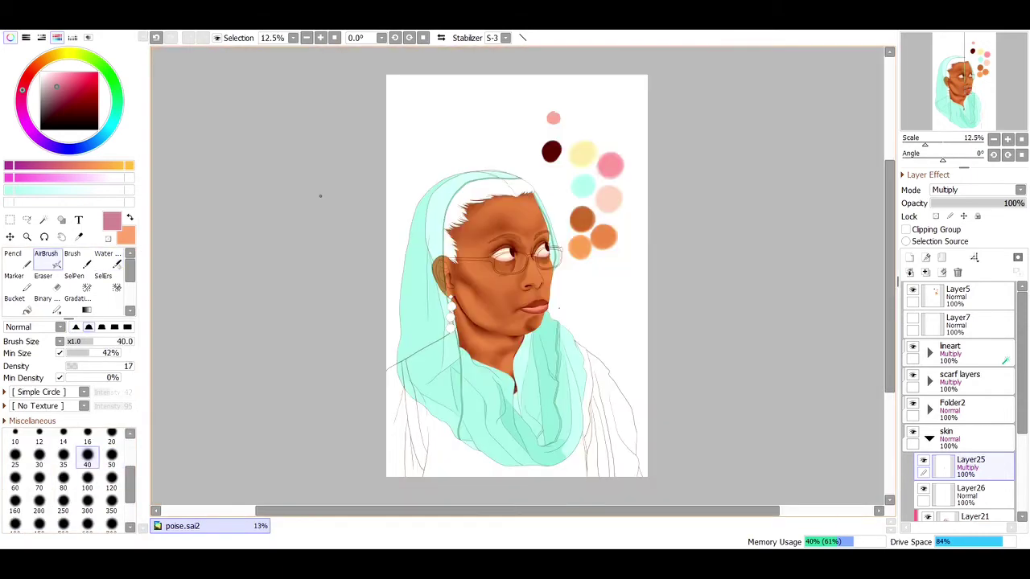
click(544, 309)
click(547, 316)
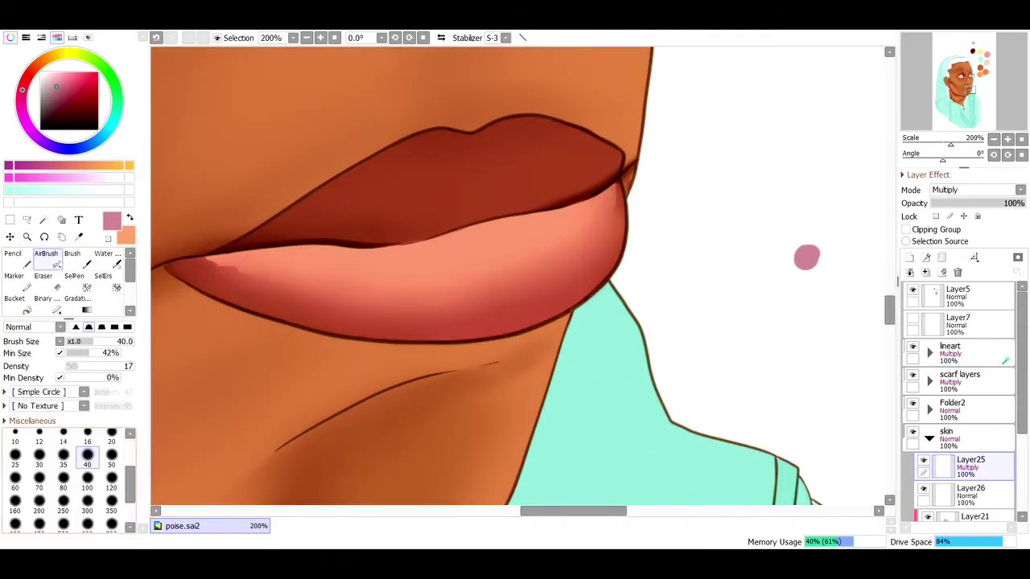
key(bracketleft)
key(bracketleft)
key(bracketleft)
key(bracketleft)
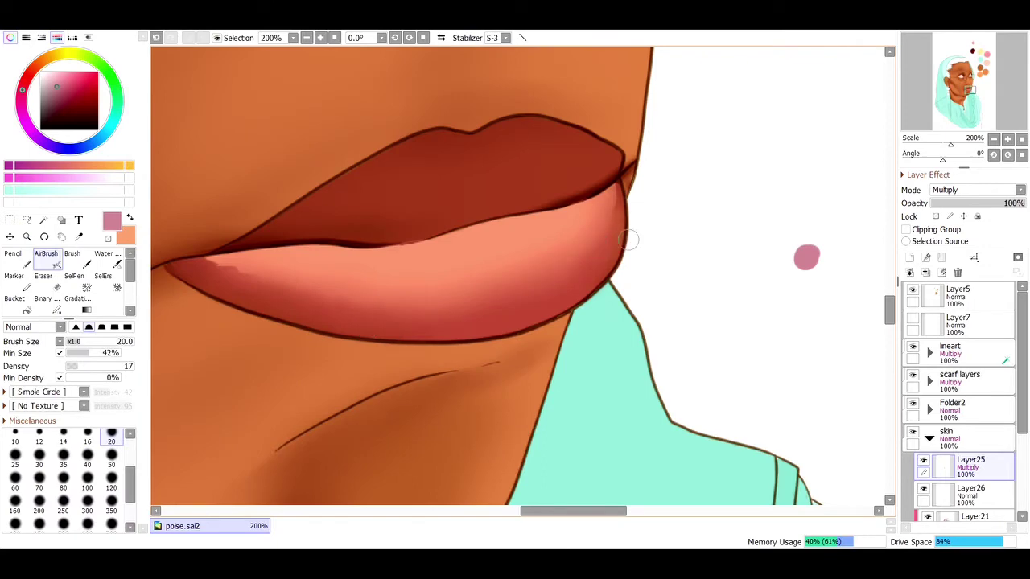
scroll(628, 239, down, 8)
click(27, 236)
Step: Pick a dark red, shrink the brush to size 16 and return to Layer25
click(547, 342)
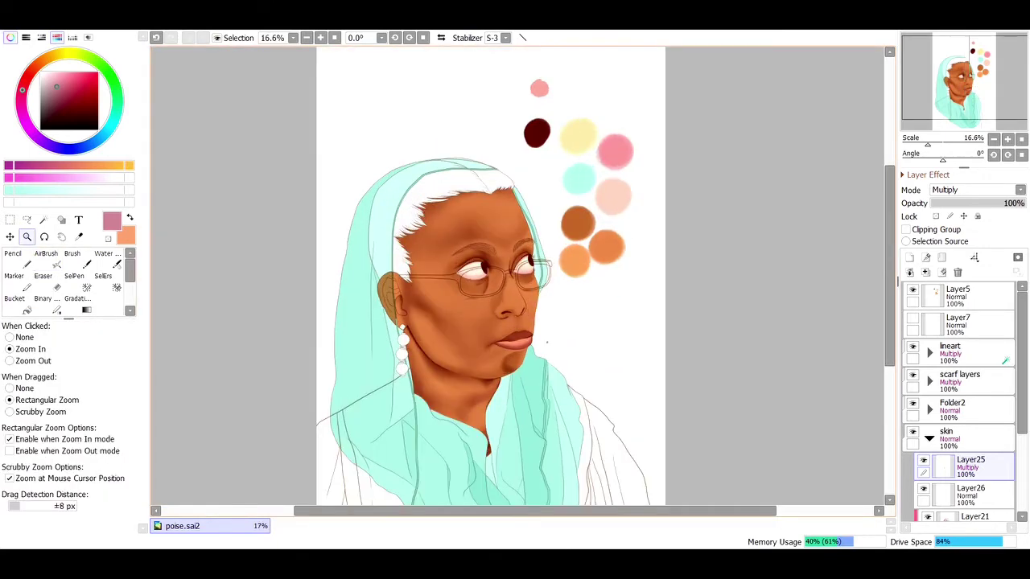
click(46, 258)
click(974, 516)
scroll(521, 342, up, 8)
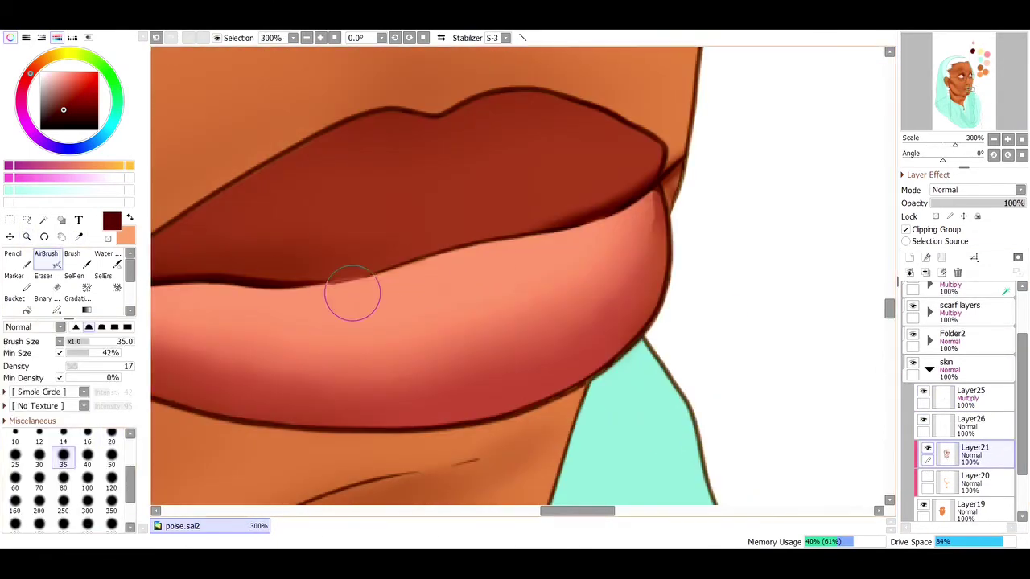
key(bracketleft)
key(bracketleft)
key(bracketleft)
key(bracketleft)
click(970, 394)
key(ctrl+z)
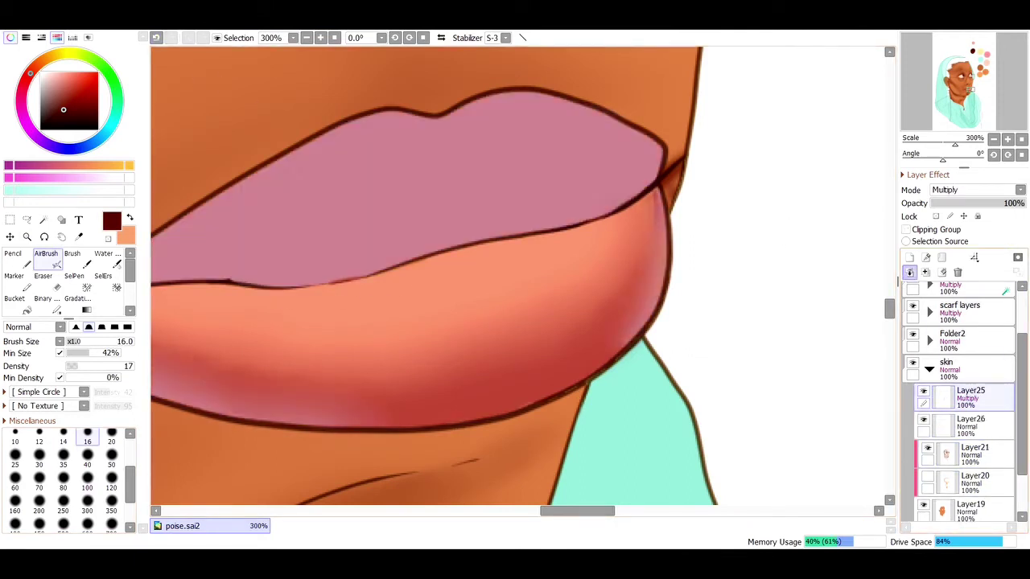
key(ctrl+y)
Step: Add new Layer27 and airbrush a faint dark shadow under the upper lip line, then blend it
key(ctrl+shift+n)
mouse_move(418, 272)
mouse_down()
mouse_move(356, 287)
mouse_move(402, 268)
mouse_move(298, 290)
mouse_move(367, 283)
mouse_move(279, 292)
mouse_move(459, 270)
mouse_move(504, 240)
mouse_move(636, 204)
mouse_move(540, 236)
mouse_move(586, 252)
mouse_up()
key(c)
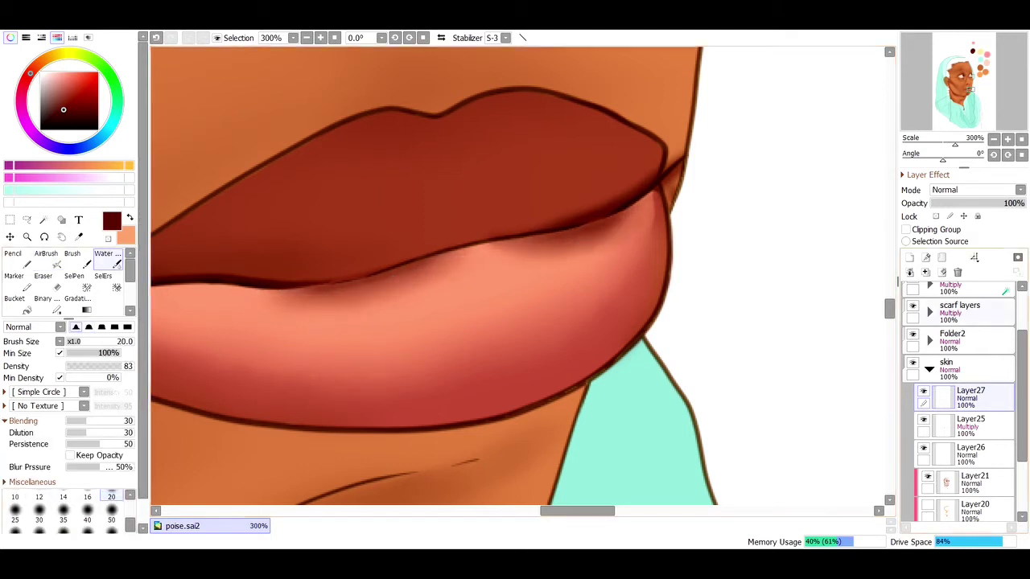
mouse_move(459, 257)
mouse_down()
mouse_move(286, 291)
mouse_move(361, 291)
mouse_move(475, 242)
mouse_move(567, 231)
mouse_up()
key(a)
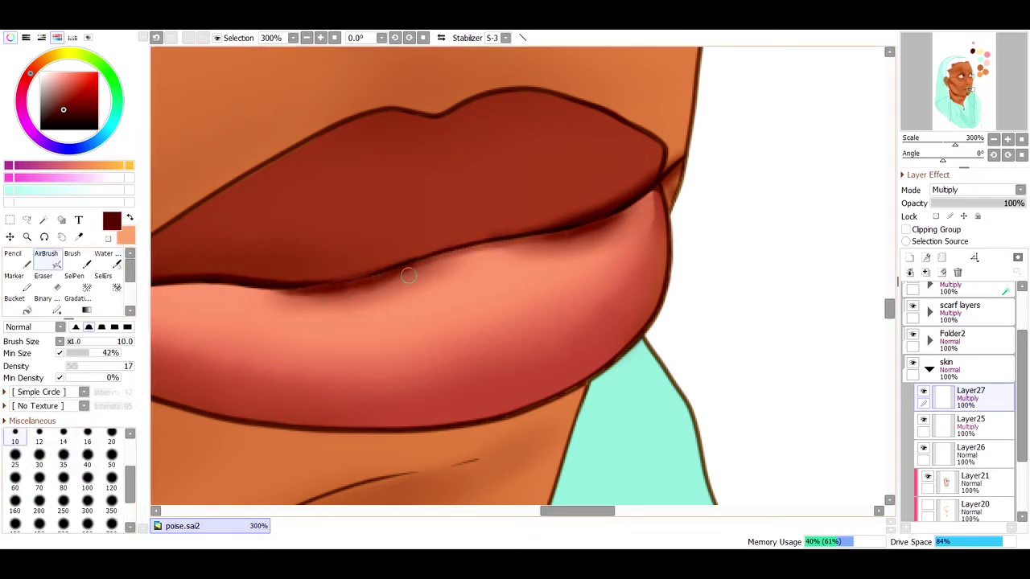
Step: Deepen the shadow along the lip line with the airbrush and soften it with the Water brush
key(w)
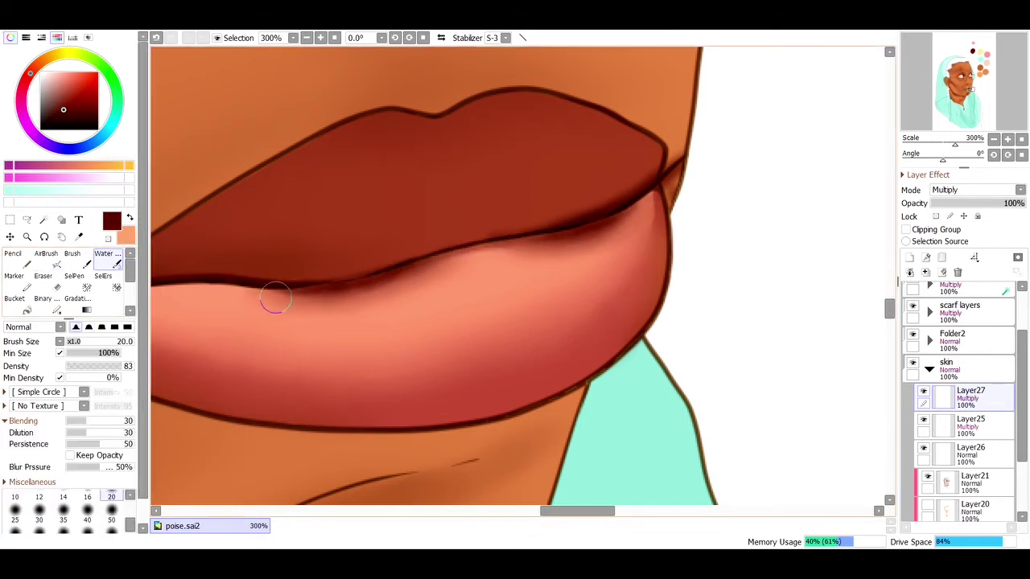
scroll(559, 308, down, 8)
scroll(559, 308, up, 8)
key(a)
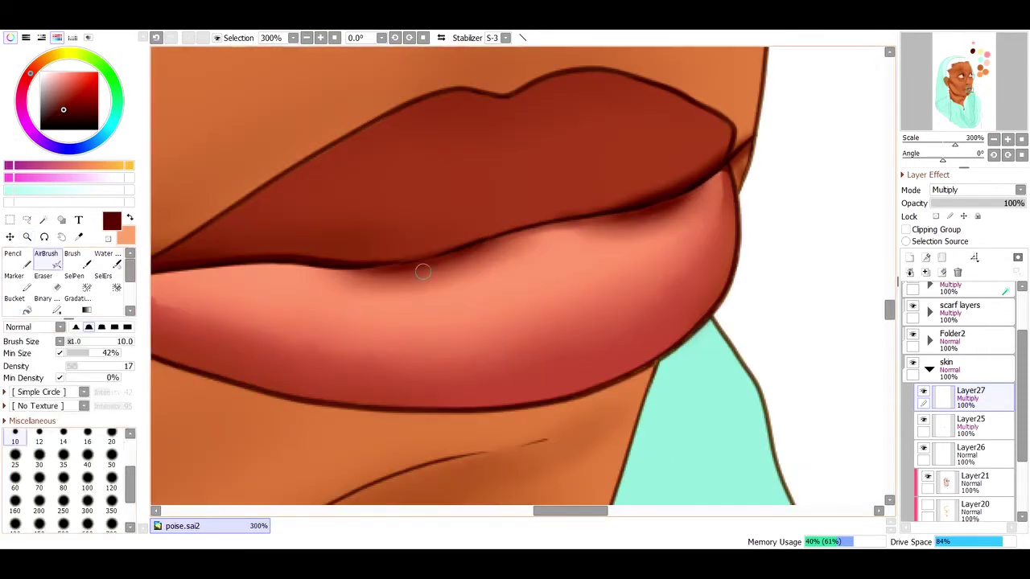
mouse_move(421, 271)
mouse_down()
mouse_move(321, 279)
mouse_move(302, 270)
mouse_move(363, 273)
mouse_move(561, 225)
mouse_move(350, 275)
mouse_move(441, 277)
mouse_move(662, 213)
mouse_move(720, 175)
mouse_move(696, 199)
mouse_move(308, 267)
mouse_up()
key(w)
mouse_move(247, 278)
mouse_down()
mouse_move(535, 260)
mouse_move(386, 292)
mouse_up()
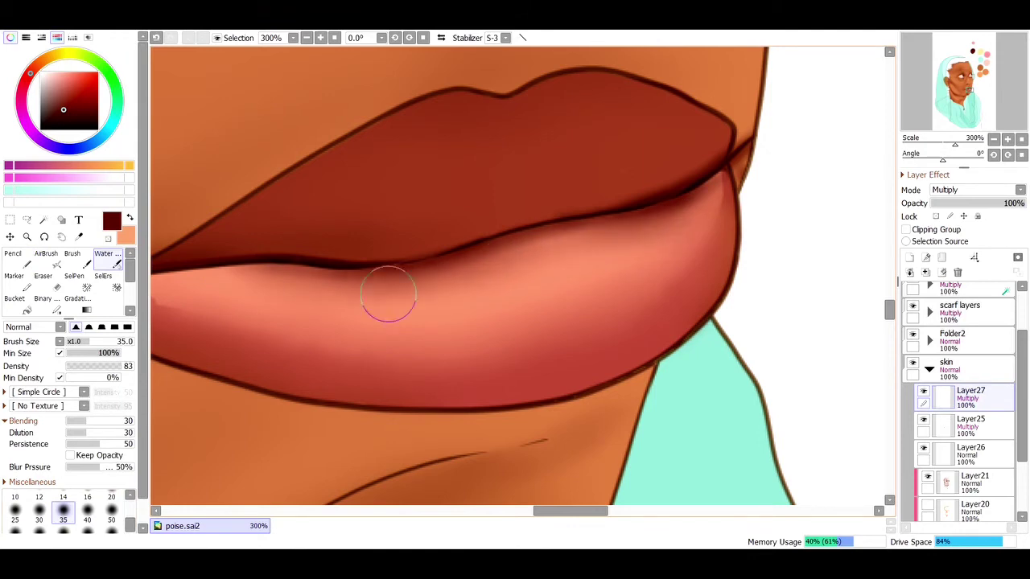
scroll(763, 279, down, 2)
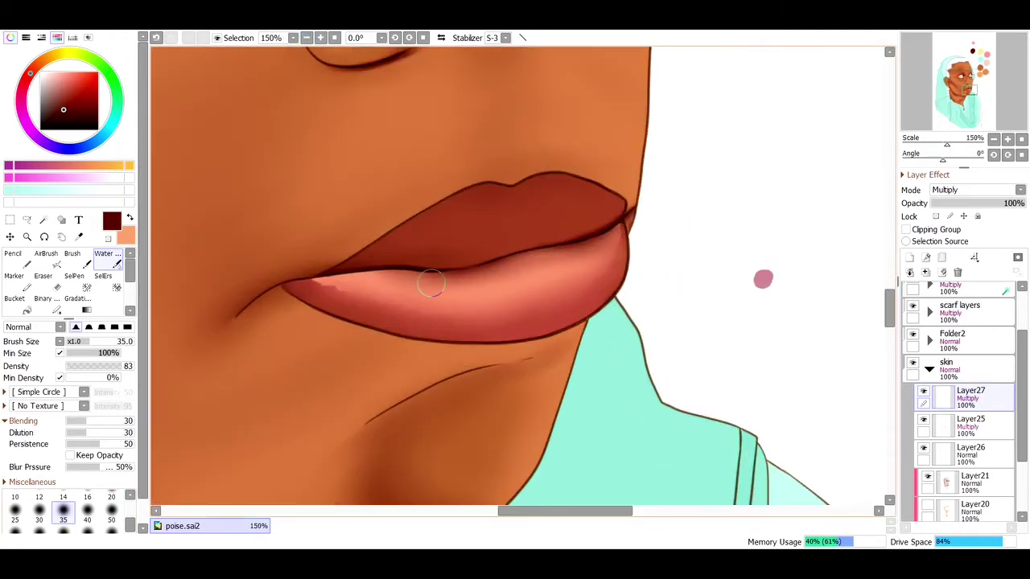
scroll(763, 279, down, 7)
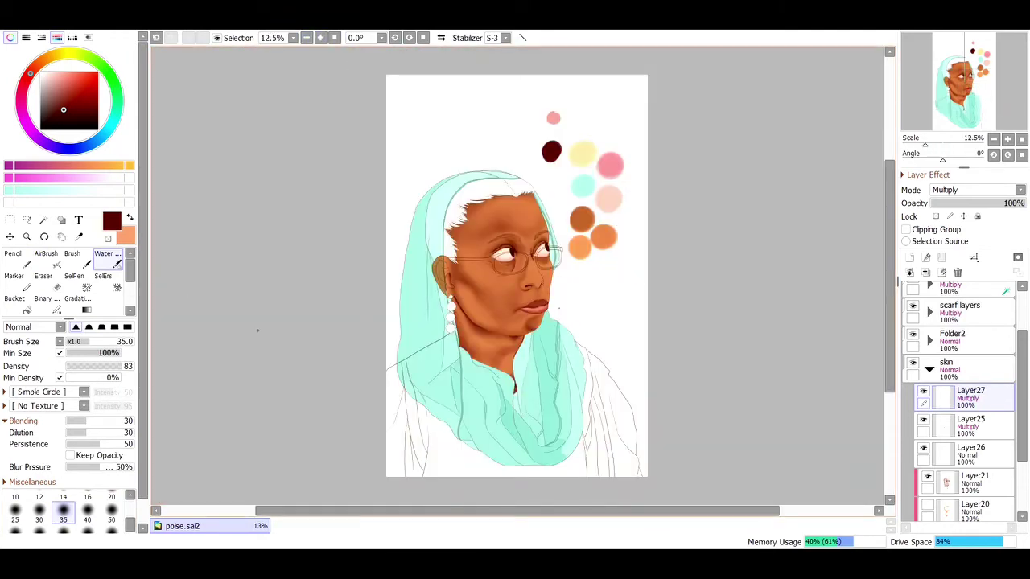
Step: Zoom in on the head, select the hair region and make Layer23 in Folder2 active
key(ctrl+space)
click(467, 205)
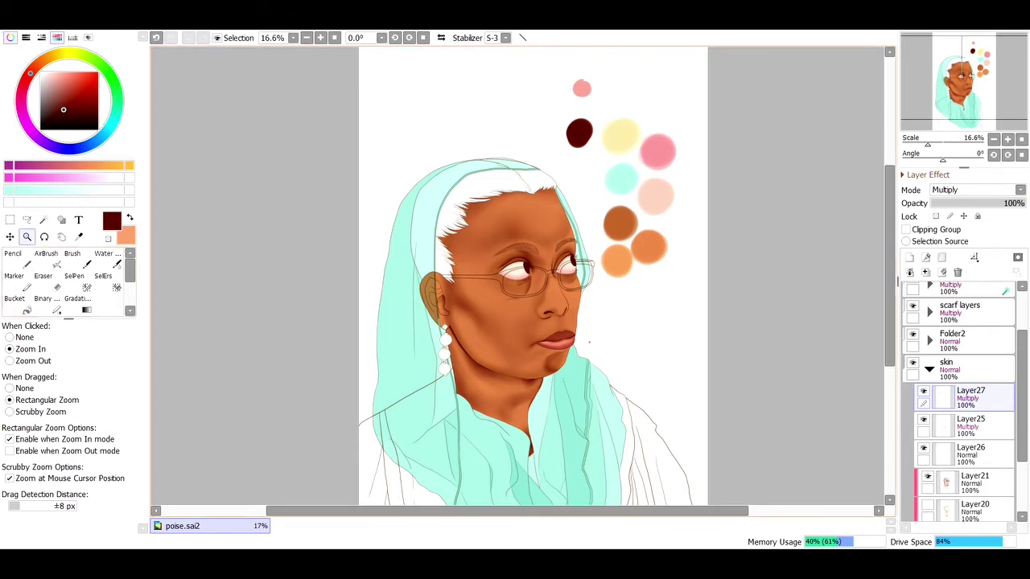
key(ctrl+plus)
key(ctrl+plus)
key(ctrl+plus)
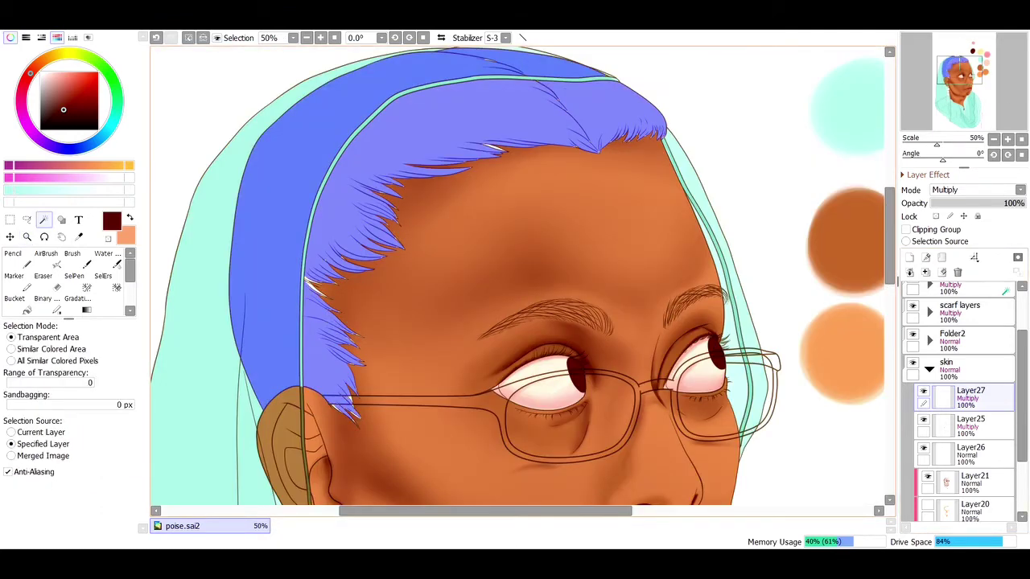
click(970, 414)
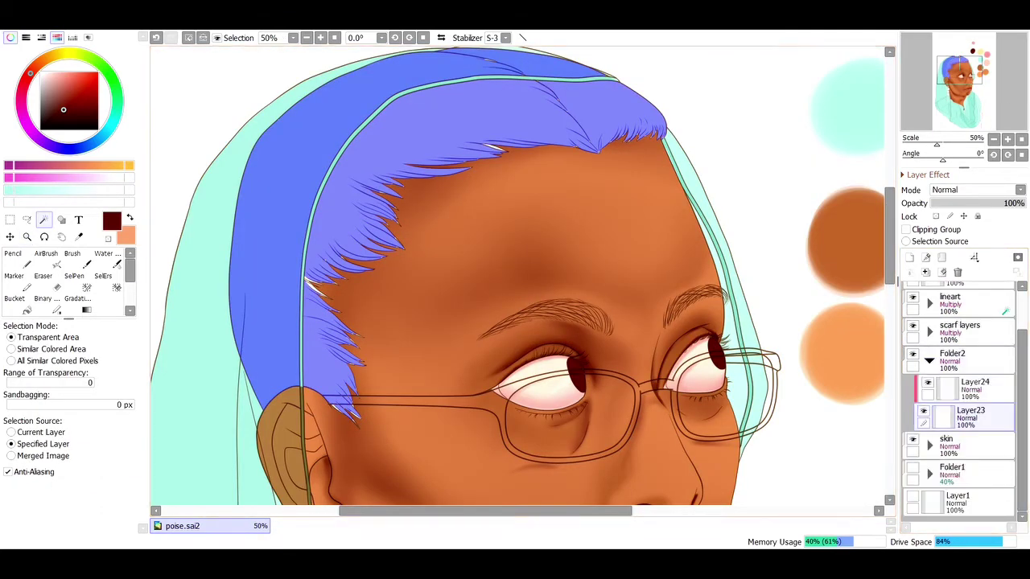
Step: With the Selection Pen at size 2.3, add the highlighted hair tips to the selection
key(s)
scroll(341, 416, up, 5)
key(bracketleft)
key(bracketleft)
key(bracketleft)
key(bracketleft)
key(bracketleft)
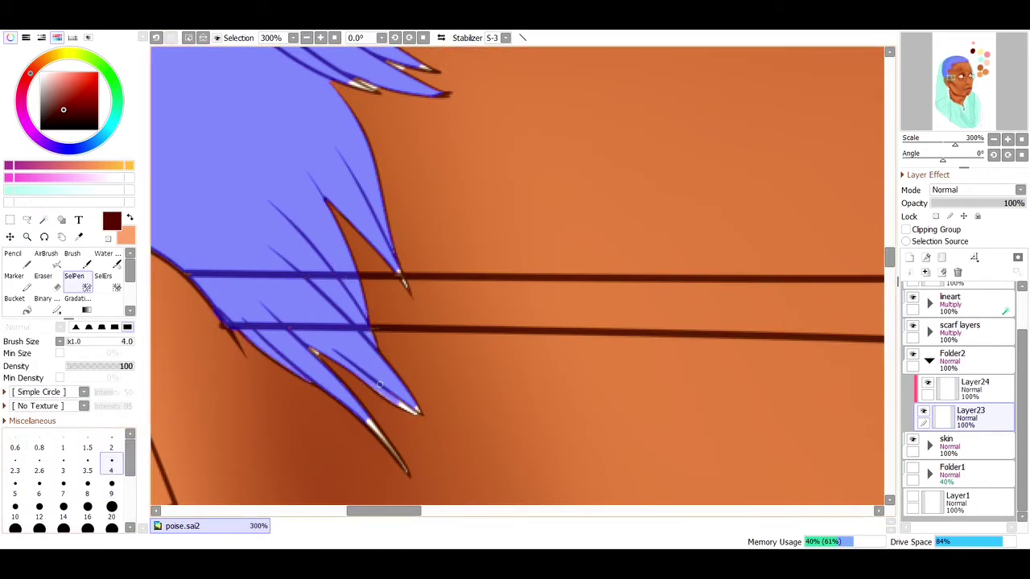
key(bracketleft)
key(bracketleft)
key(bracketleft)
key(bracketleft)
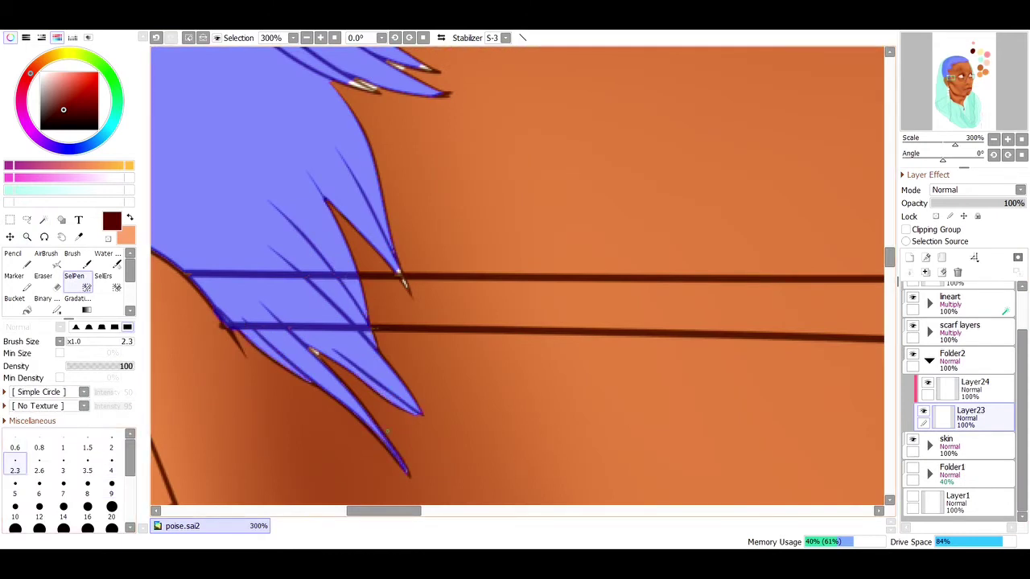
scroll(517, 276, up, 5)
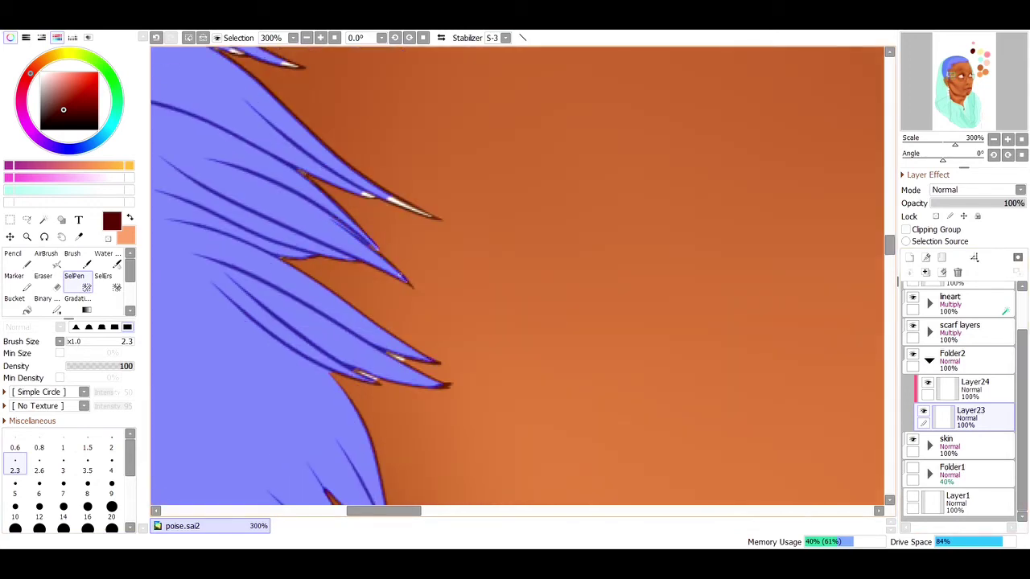
scroll(369, 218, up, 5)
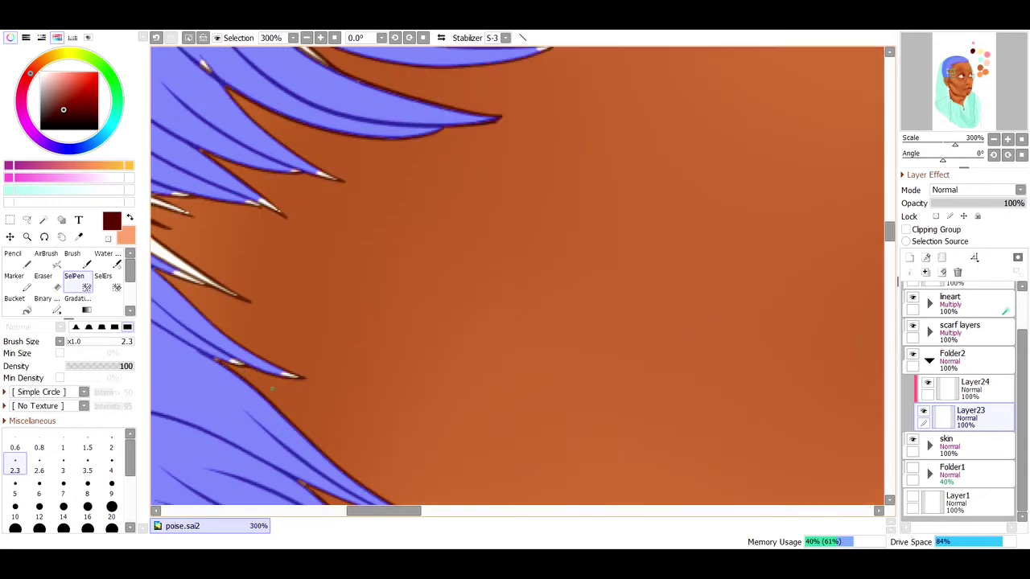
scroll(334, 153, left, 4)
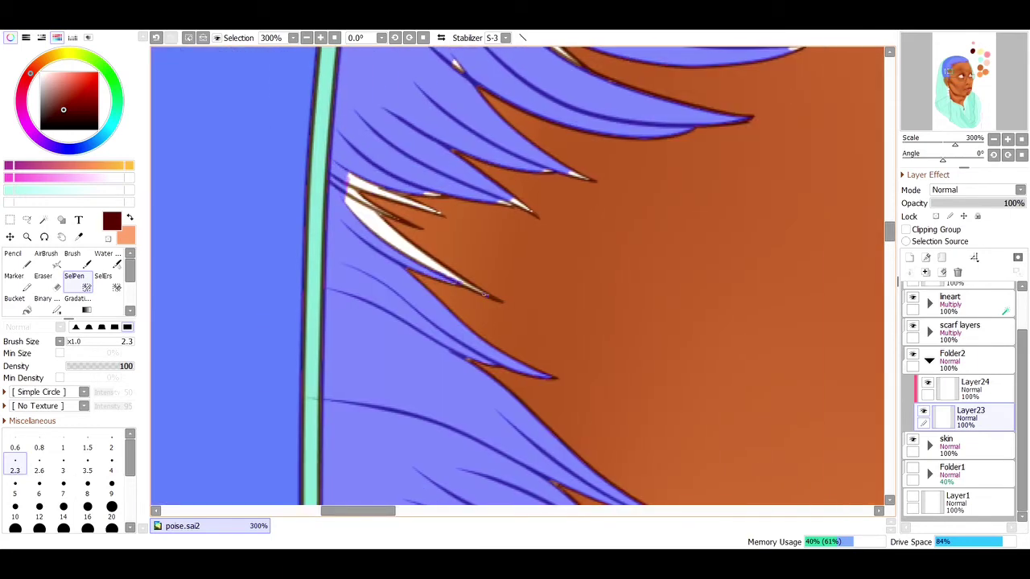
drag(394, 243, 366, 207)
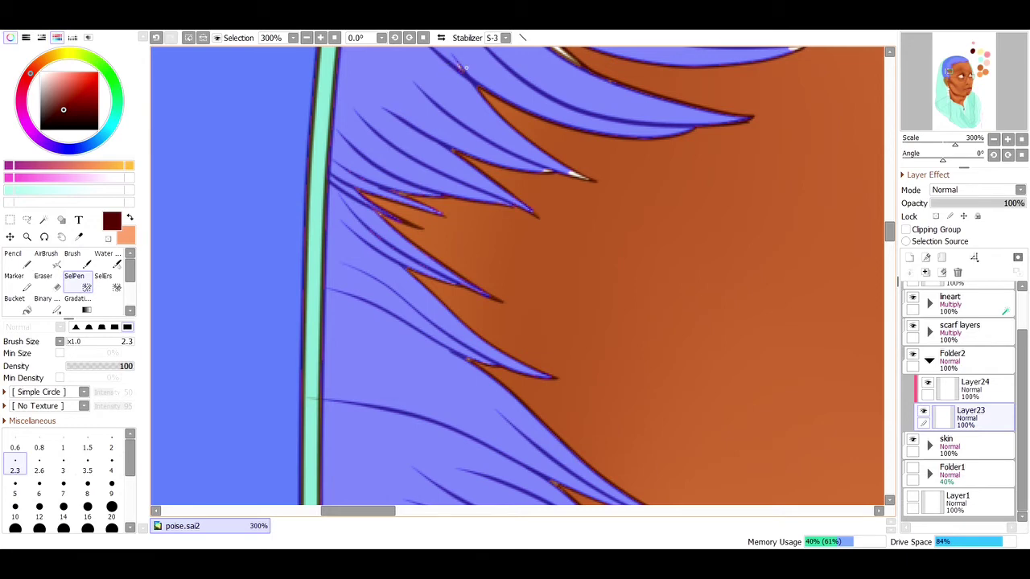
drag(579, 175, 462, 346)
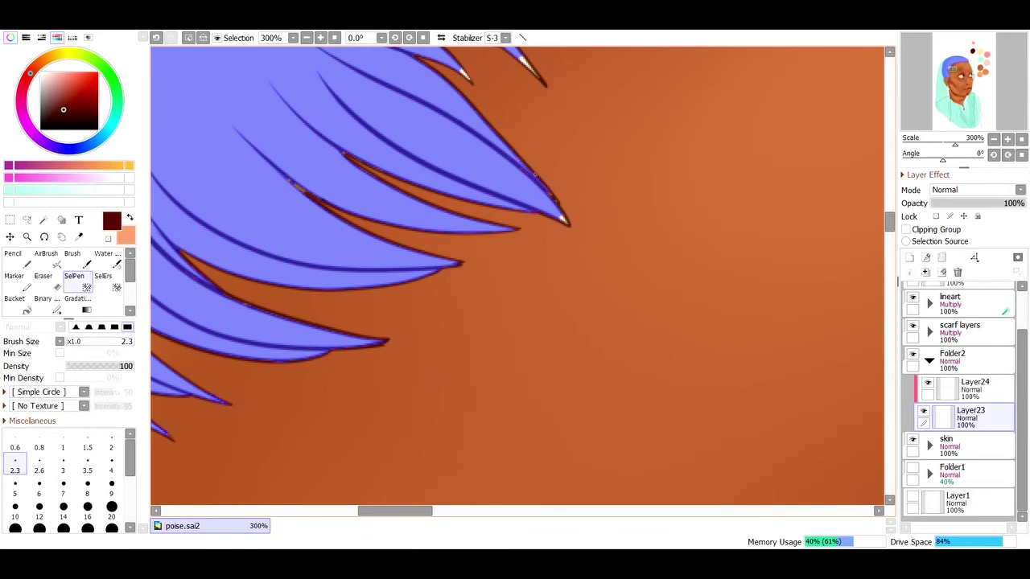
Step: Enlarge the Selection Pen to size 4 and extend the selection over the white hair highlight
scroll(593, 319, up, 5)
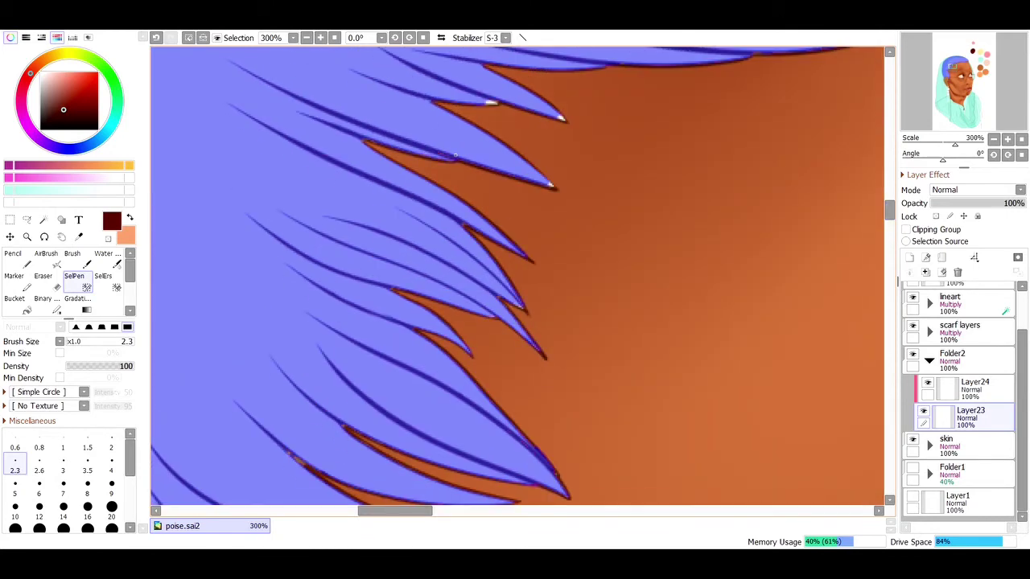
drag(563, 119, 506, 251)
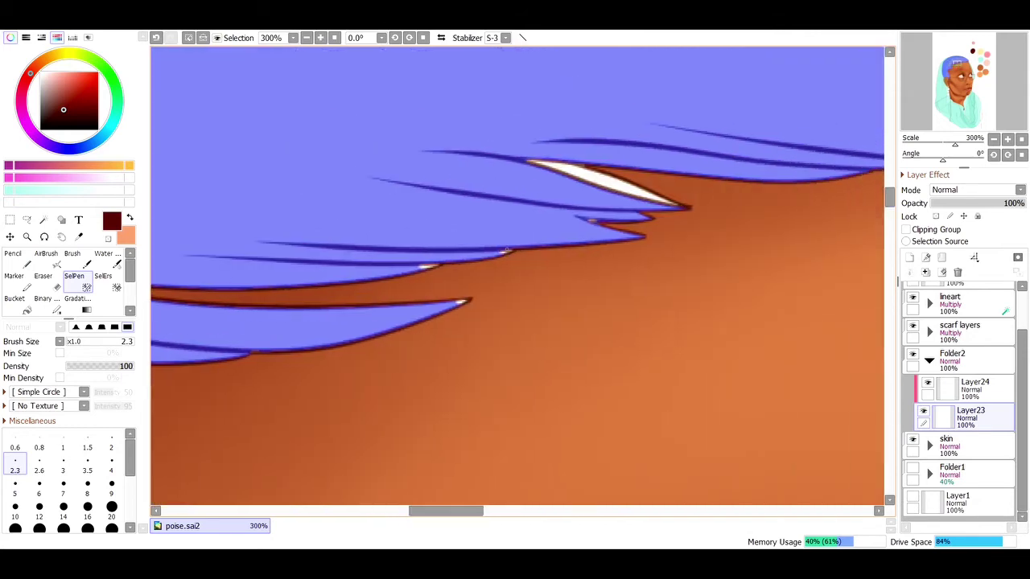
key(bracketright)
key(bracketright)
key(bracketright)
key(bracketright)
drag(528, 160, 678, 206)
mouse_move(677, 205)
mouse_down()
mouse_move(647, 147)
mouse_move(568, 173)
mouse_up()
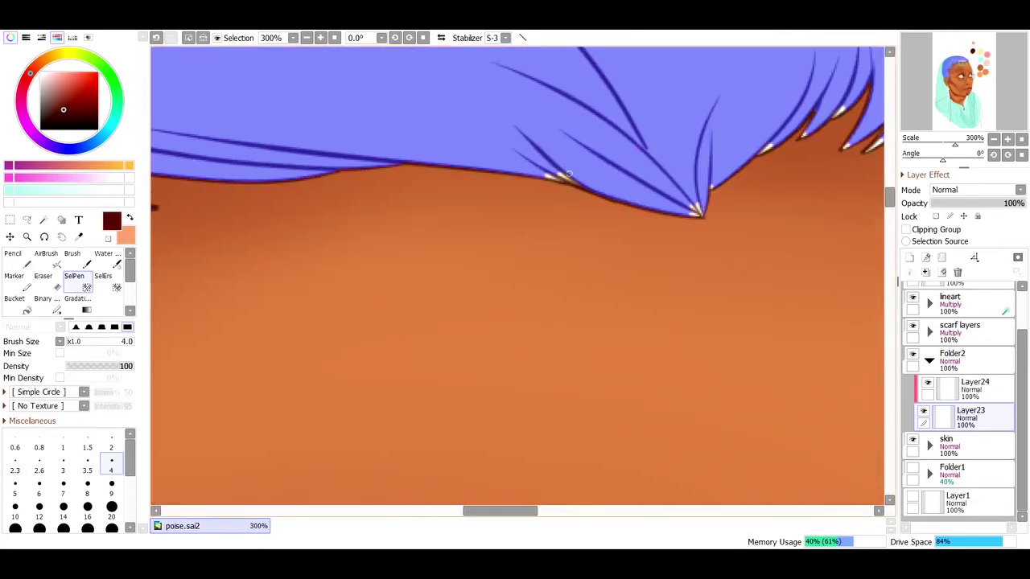
scroll(685, 213, right, 5)
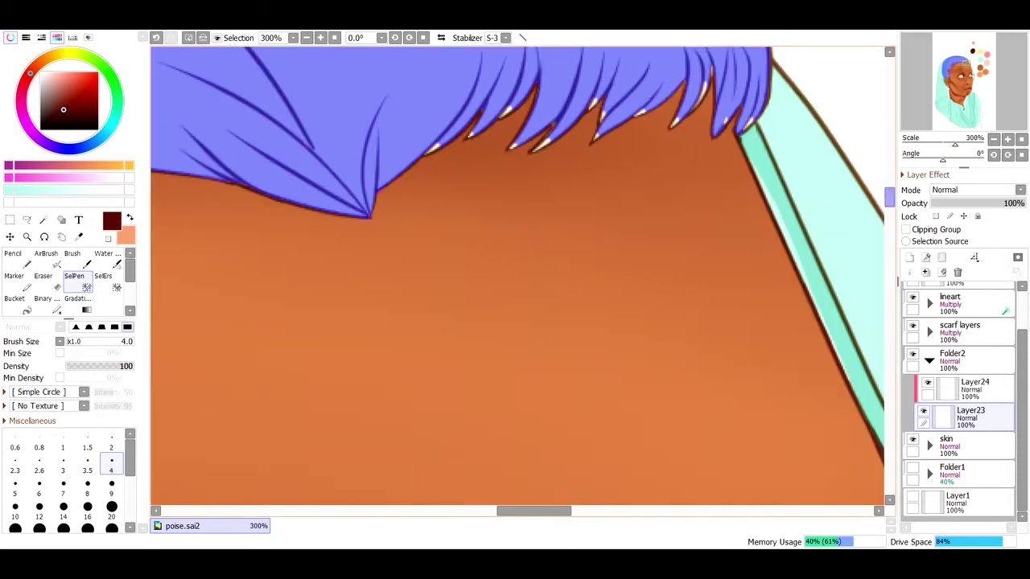
scroll(863, 222, up, 3)
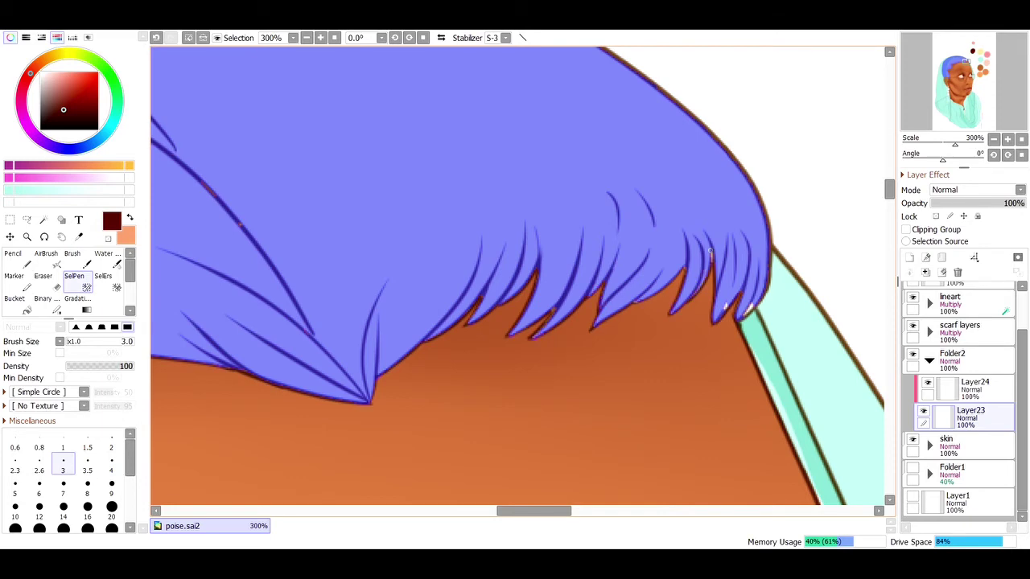
scroll(745, 302, left, 5)
scroll(643, 275, up, 3)
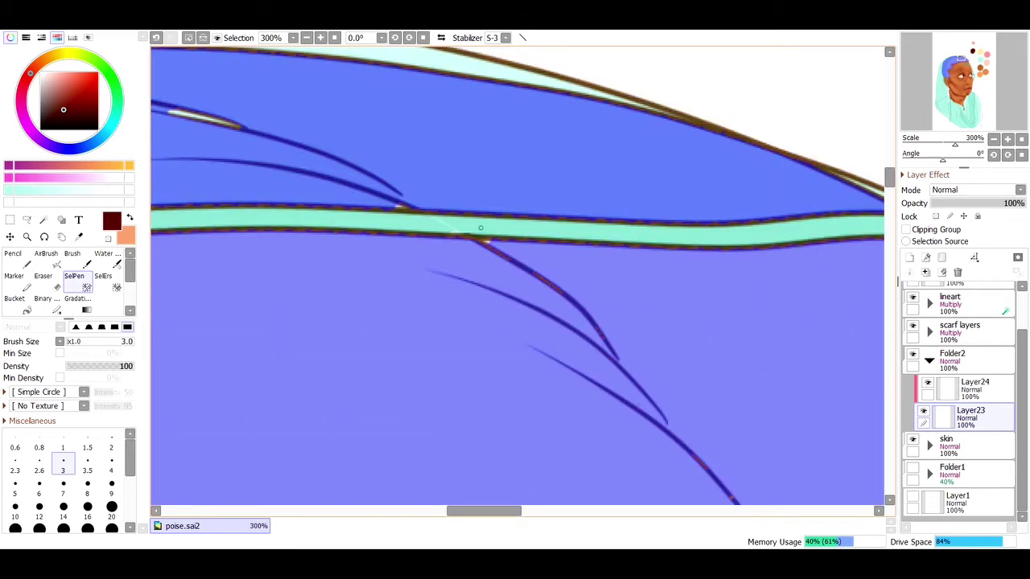
scroll(480, 228, left, 6)
Step: Bucket-fill the selected hair with dark brown and clear the selection
scroll(336, 267, down, 1)
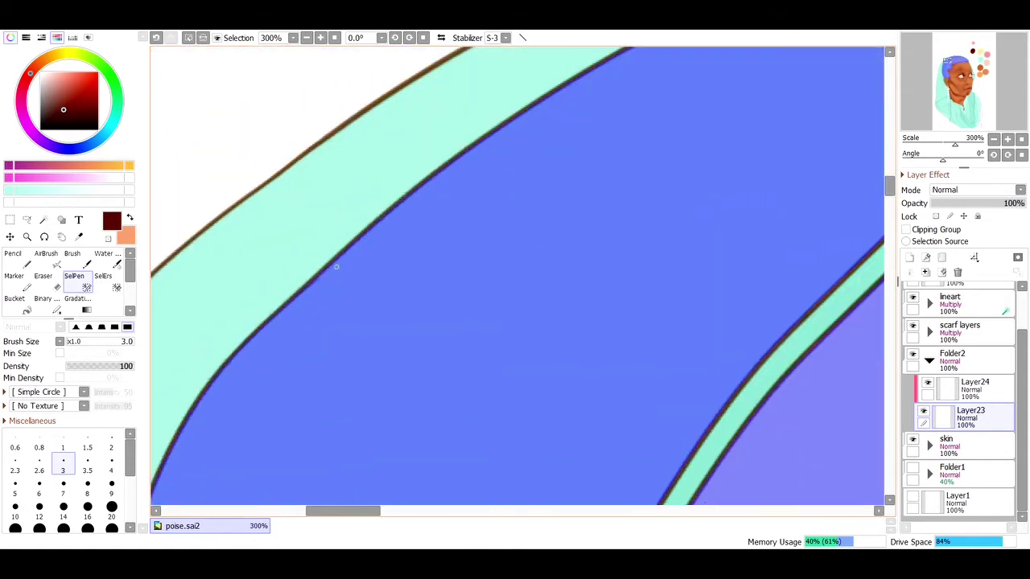
scroll(336, 267, down, 4)
scroll(336, 267, down, 9)
key(g)
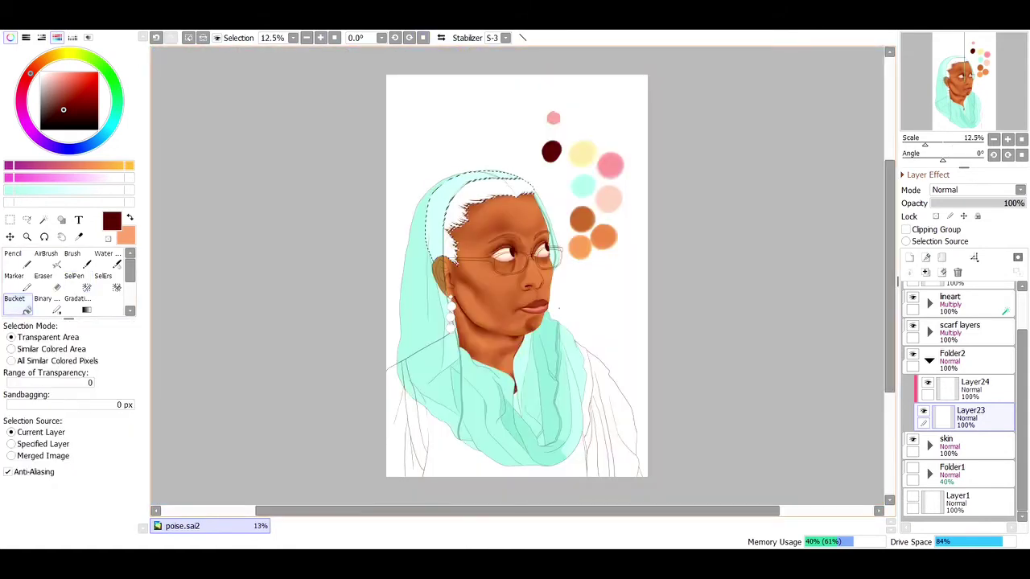
click(483, 197)
key(ctrl+d)
Step: Cycle the scarf layers folder's blend mode from Multiply down to Pin Light
click(959, 330)
scroll(973, 189, down, 4)
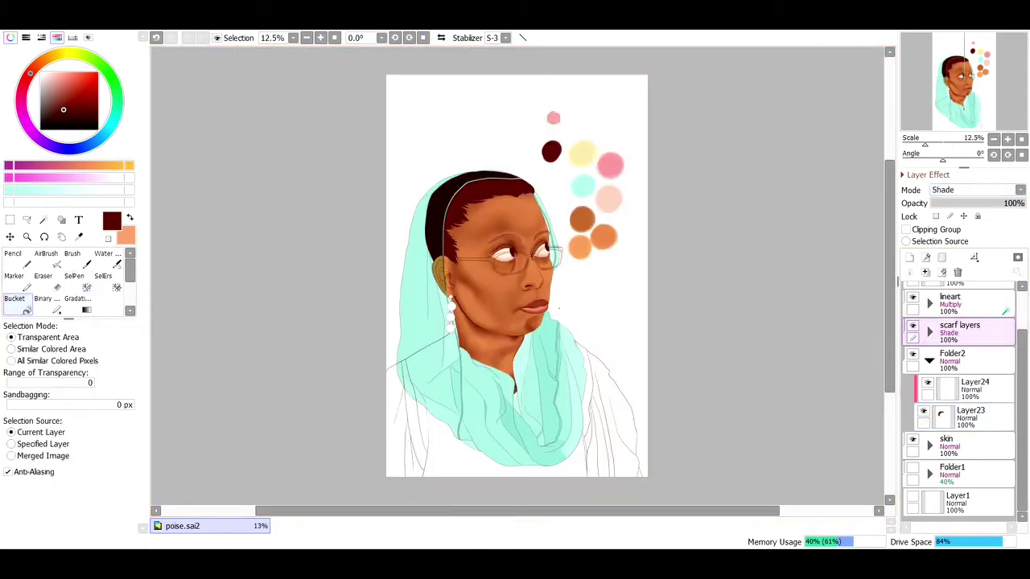
scroll(973, 190, down, 4)
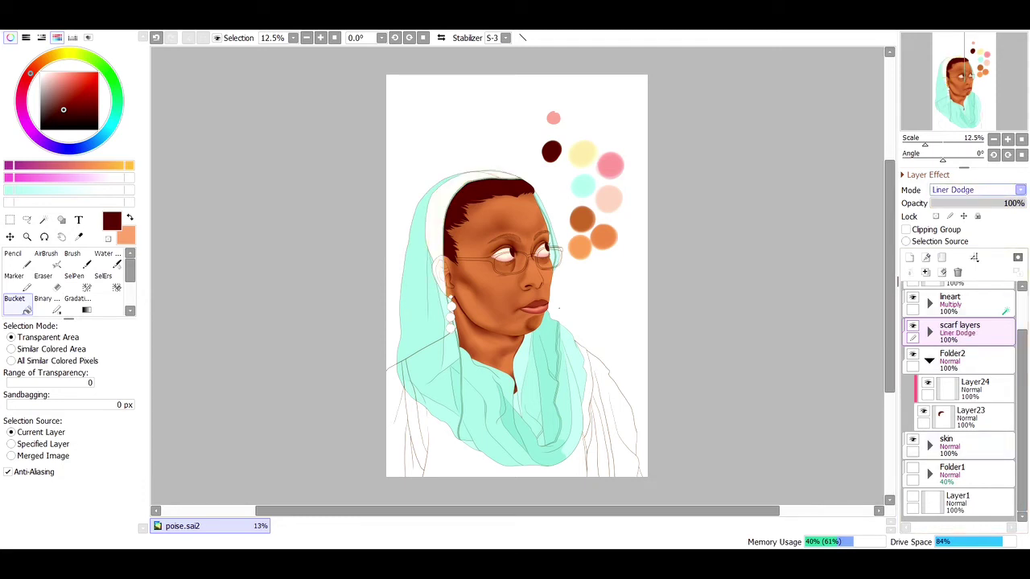
scroll(973, 190, down, 5)
scroll(973, 190, down, 3)
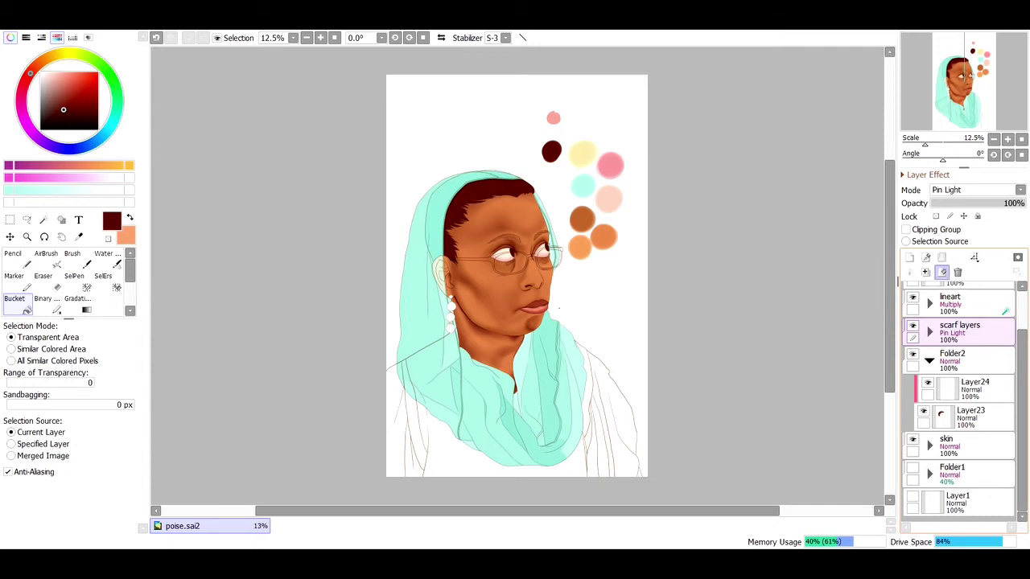
scroll(974, 190, down, 2)
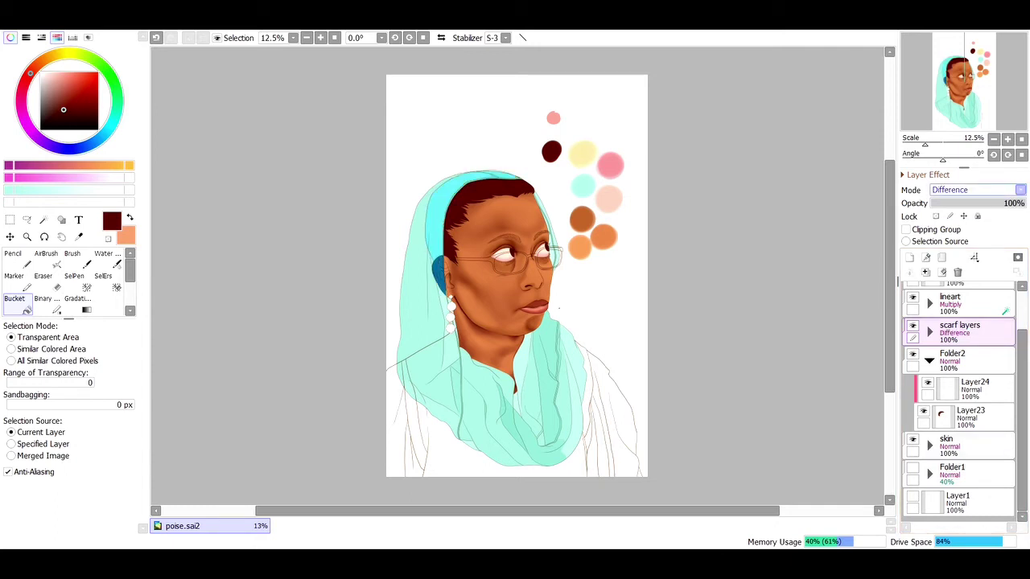
scroll(973, 190, down, 3)
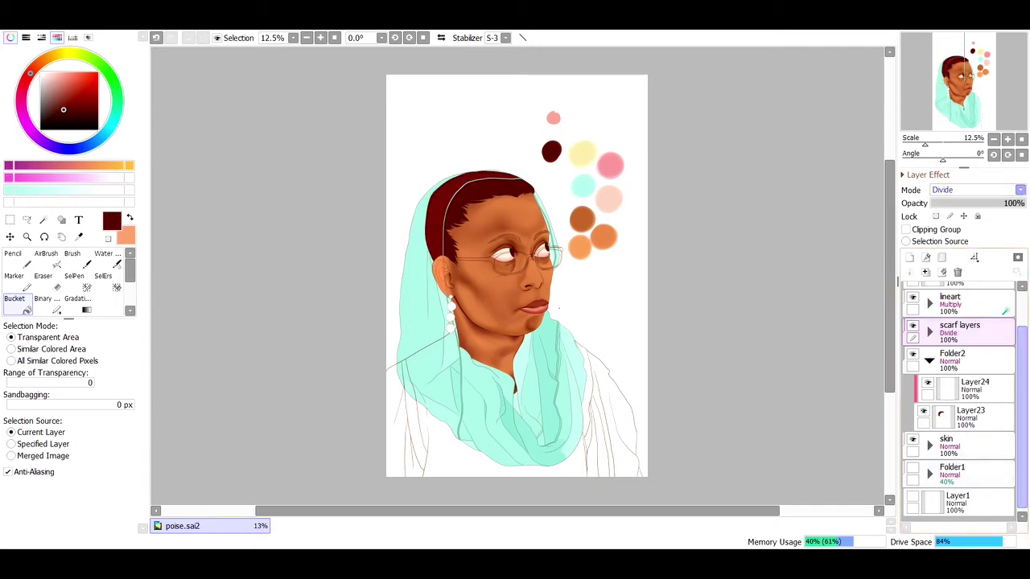
scroll(973, 190, down, 4)
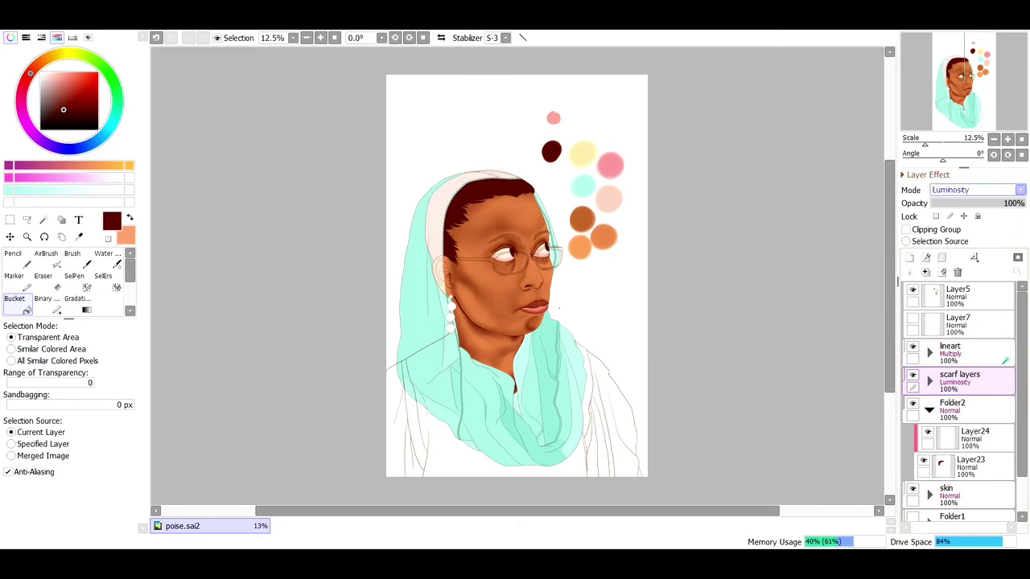
scroll(973, 190, down, 2)
scroll(974, 189, down, 2)
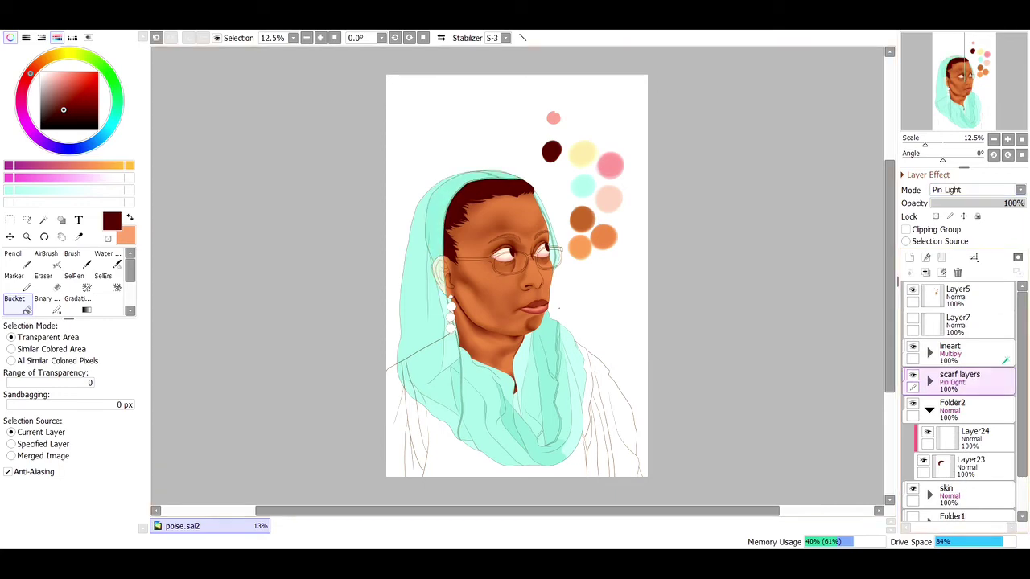
Step: Zoom onto the hairline, select Layer24 with a darker red, and size the airbrush to 100 and water brush to 120
click(26, 236)
click(491, 212)
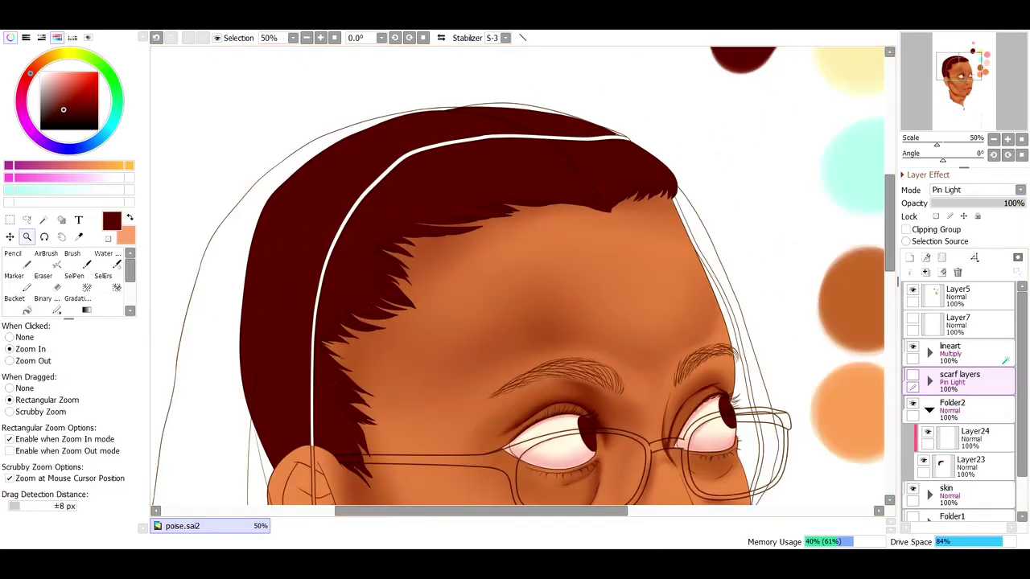
click(973, 438)
alt+click(563, 204)
key(v)
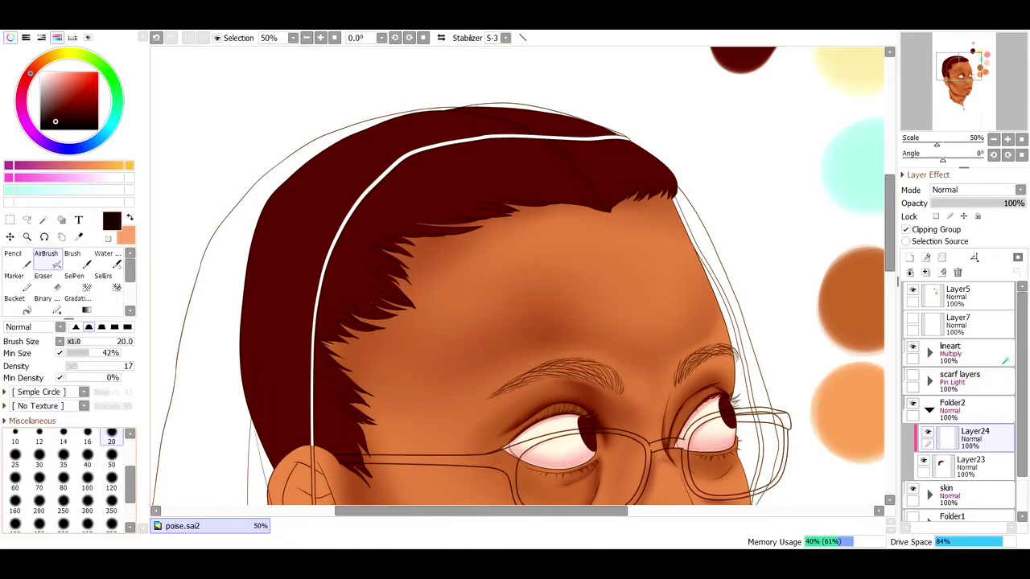
key(bracketright)
key(bracketright)
key(bracketright)
key(bracketright)
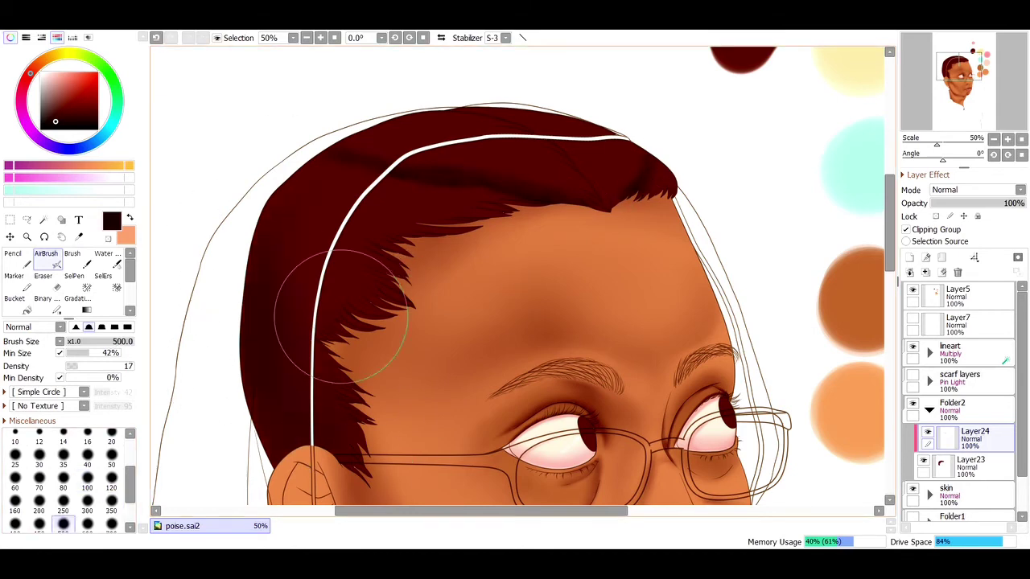
key(c)
key(bracketright)
key(bracketright)
key(bracketright)
key(bracketright)
key(bracketright)
key(bracketright)
key(bracketright)
Step: Show the scarf layers folder, set its mode to Normal and its opacity to 75%
click(959, 378)
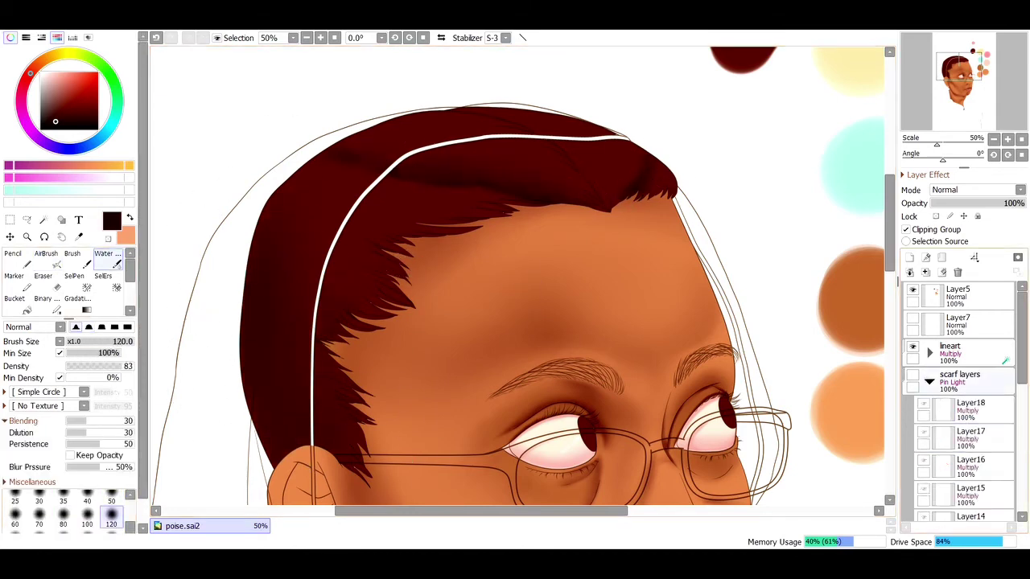
click(912, 375)
scroll(973, 190, up, 8)
scroll(517, 274, down, 4)
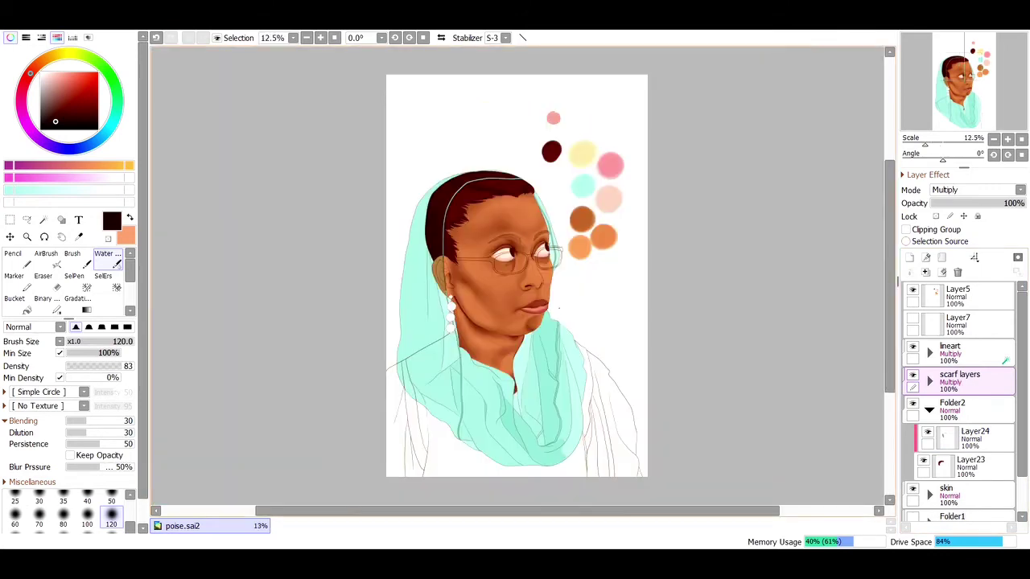
scroll(973, 190, up, 2)
drag(1023, 203, 1001, 202)
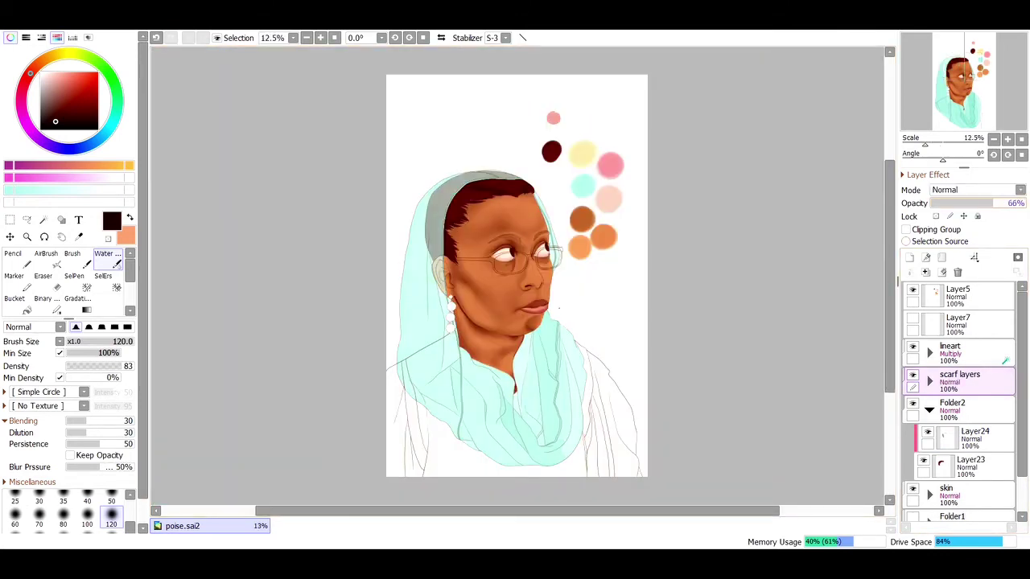
Step: Zoom in on the face, switch to the pencil, and hide Layer21 and Layer20 shading
click(27, 237)
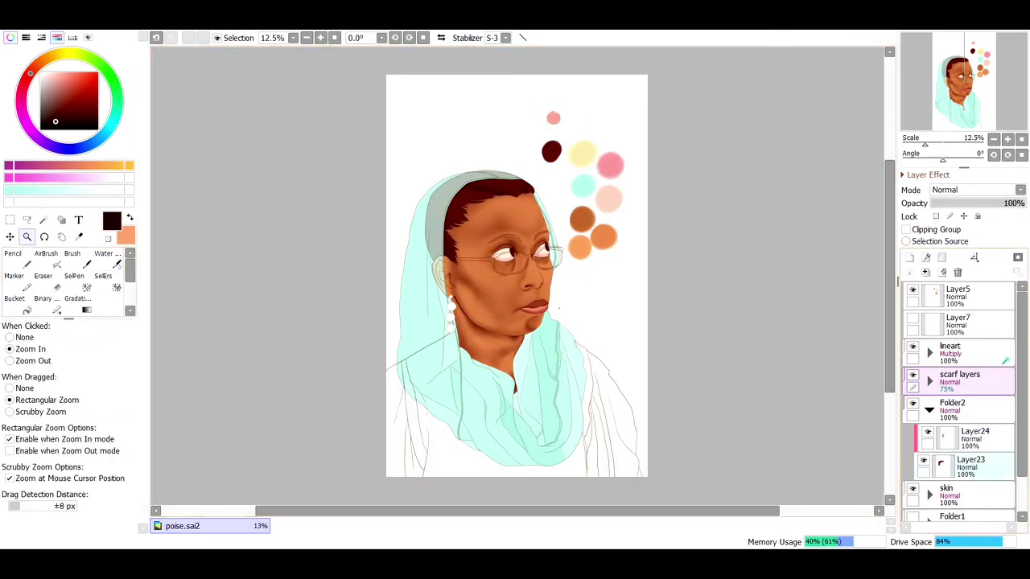
click(970, 465)
click(477, 241)
scroll(439, 323, up, 4)
scroll(965, 402, down, 3)
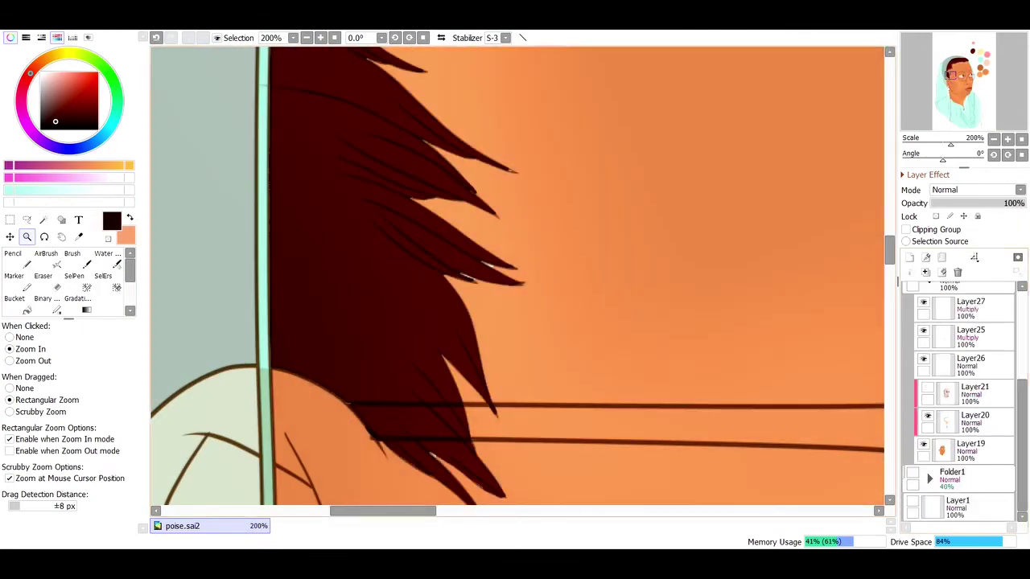
key(n)
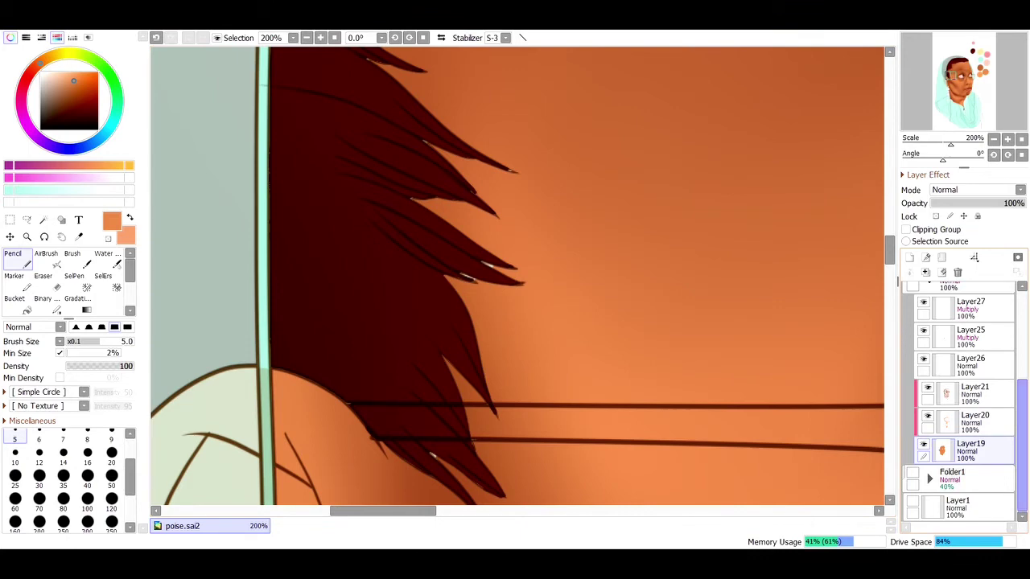
scroll(965, 402, up, 1)
click(927, 409)
click(927, 438)
scroll(469, 279, down, 8)
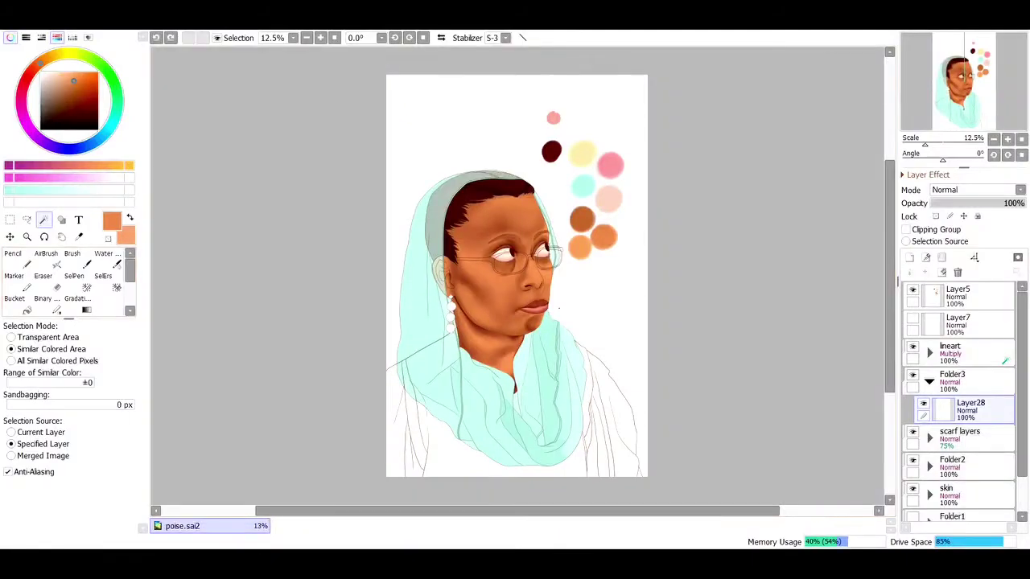
Step: Magic-wand both shoulder areas on Layer28 and bucket-fill them pale peach
click(399, 426)
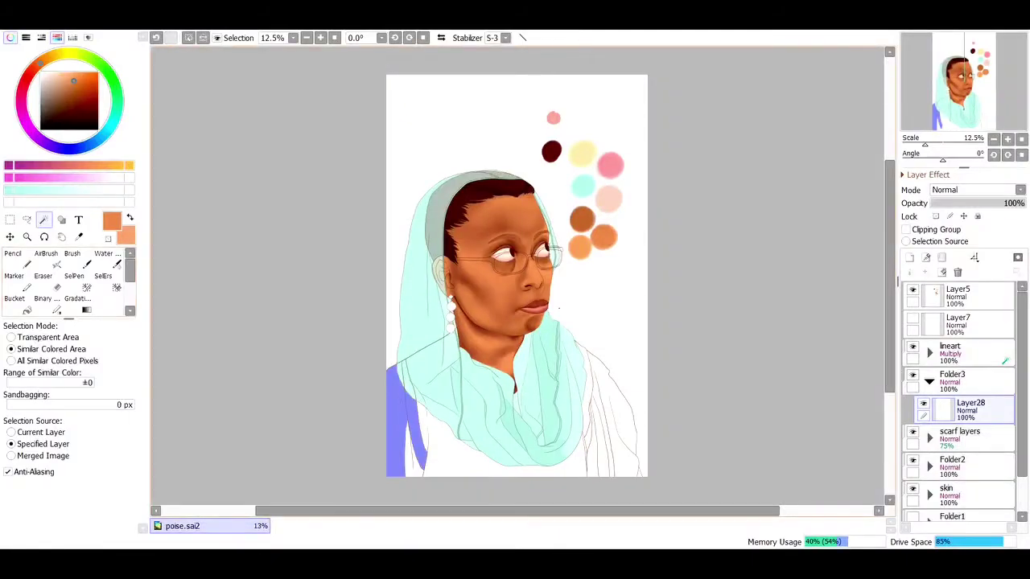
click(612, 410)
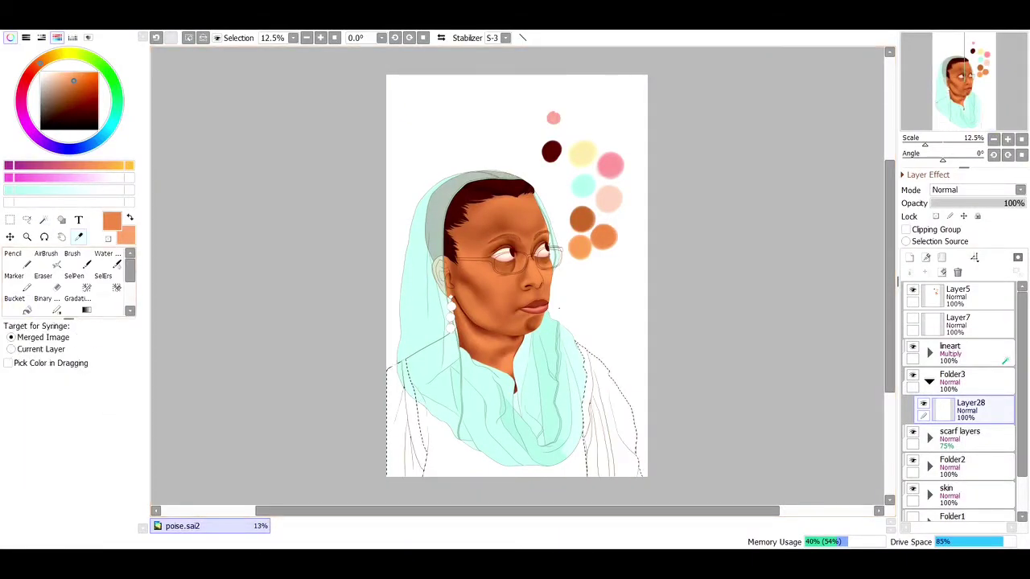
click(15, 298)
click(406, 418)
click(611, 410)
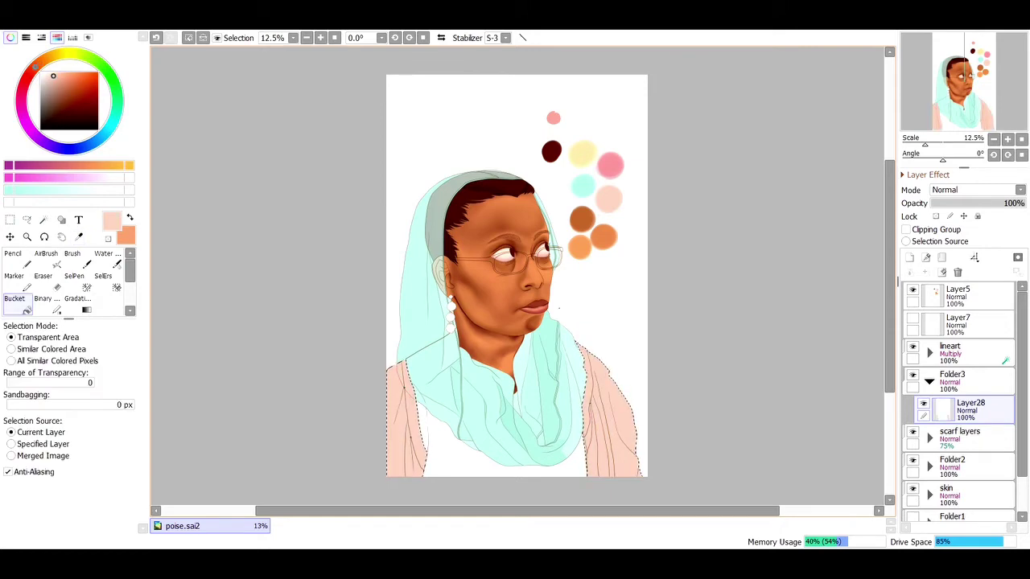
Step: Move Folder3 below the scarf group, erase a bit of scarf Layer12, then hide the scarf
drag(953, 378, 957, 452)
click(27, 236)
drag(390, 354, 438, 388)
key(e)
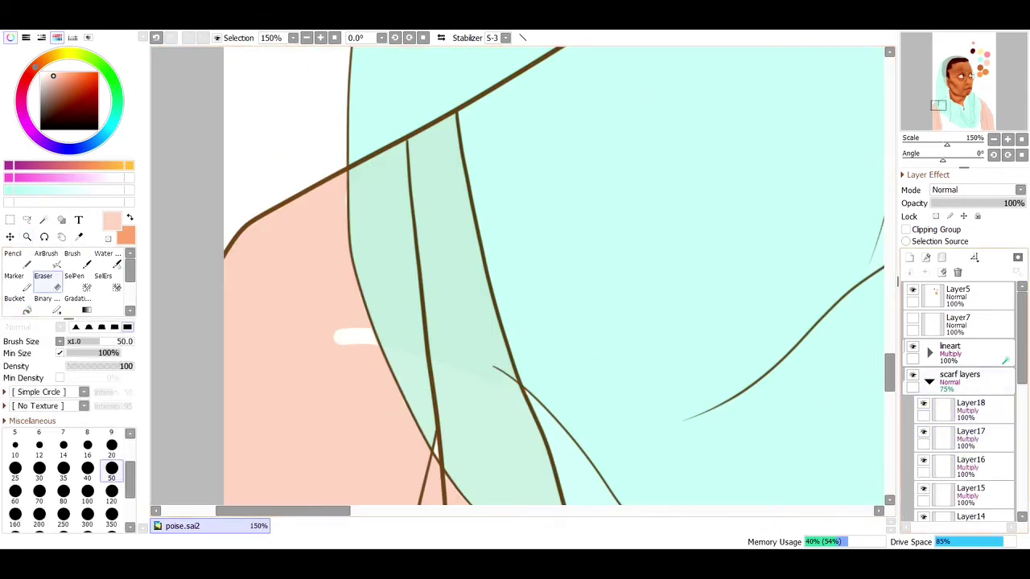
scroll(965, 402, down, 3)
click(970, 465)
key(bracketleft)
key(bracketleft)
key(bracketleft)
key(bracketleft)
key(bracketleft)
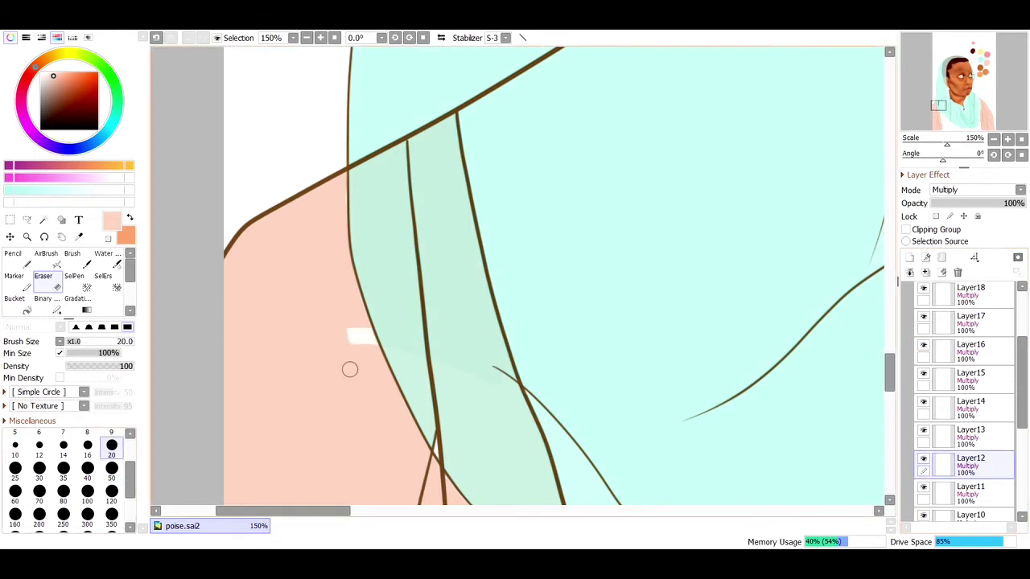
drag(349, 368, 375, 372)
scroll(965, 386, up, 3)
click(929, 354)
click(912, 349)
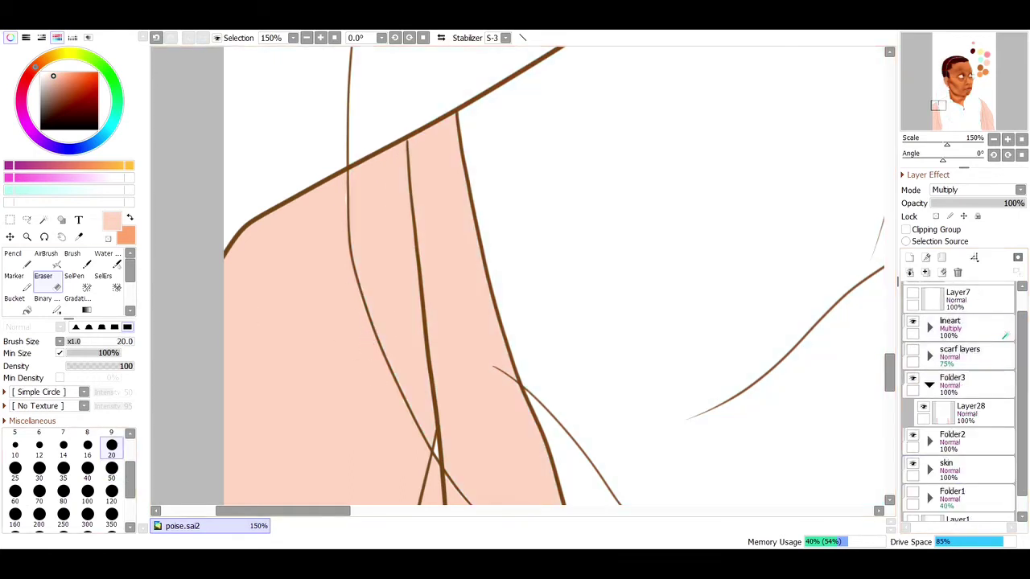
Step: Magic-wand the peach garment strip and switch to SelPen to refine the selection
key(w)
click(386, 361)
scroll(519, 241, down, 5)
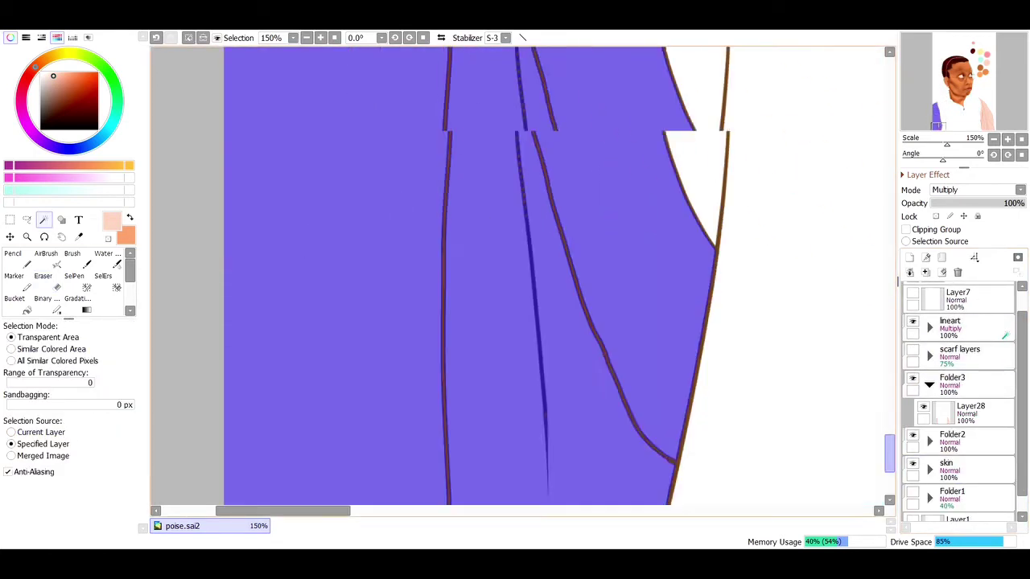
key(s)
scroll(519, 223, up, 3)
key(ctrl+minus)
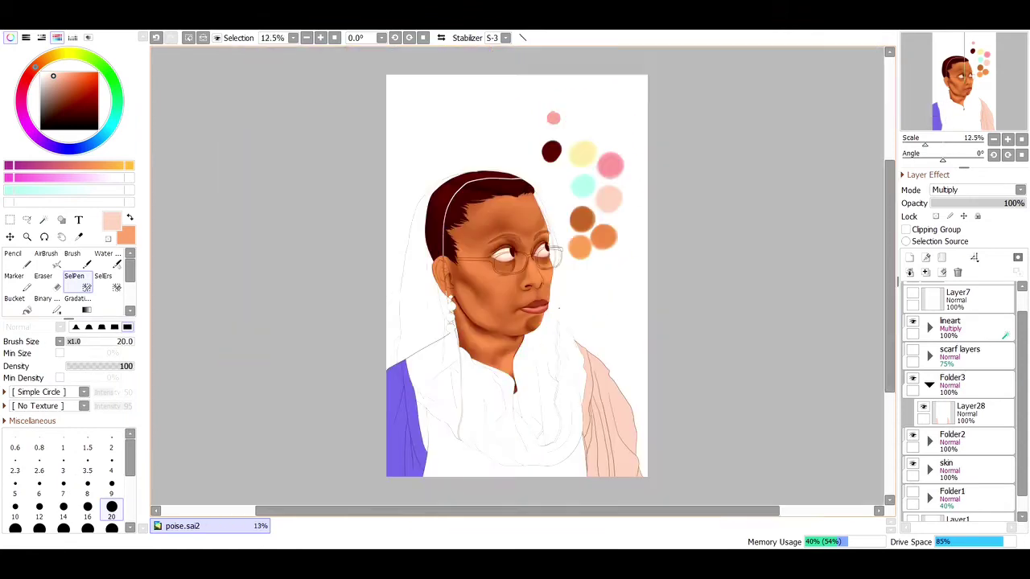
key(w)
Step: Add the remaining peach strip and the gap at the garment tip to the selection
key(ctrl+space)
drag(522, 414, 567, 459)
click(366, 326)
key(s)
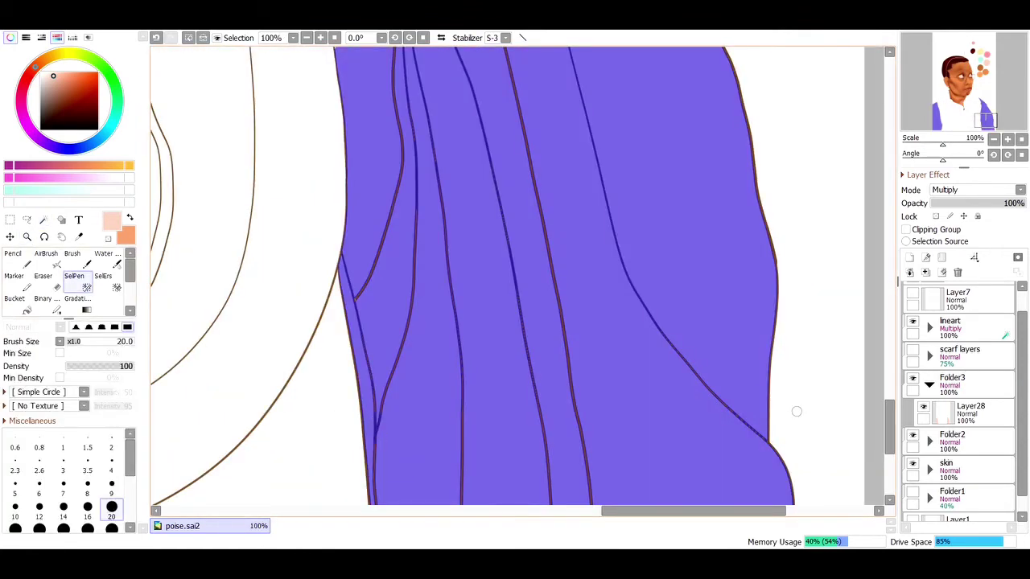
scroll(476, 181, up, 5)
scroll(368, 127, up, 3)
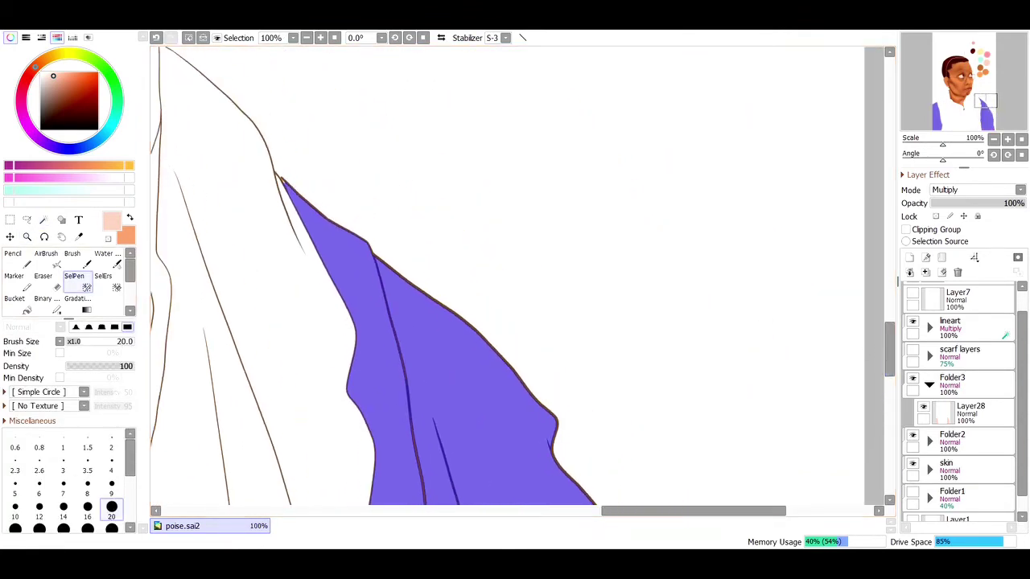
key(ctrl+space)
drag(266, 160, 563, 450)
key(ctrl+minus)
key(ctrl+minus)
key(ctrl+minus)
key(ctrl+minus)
key(w)
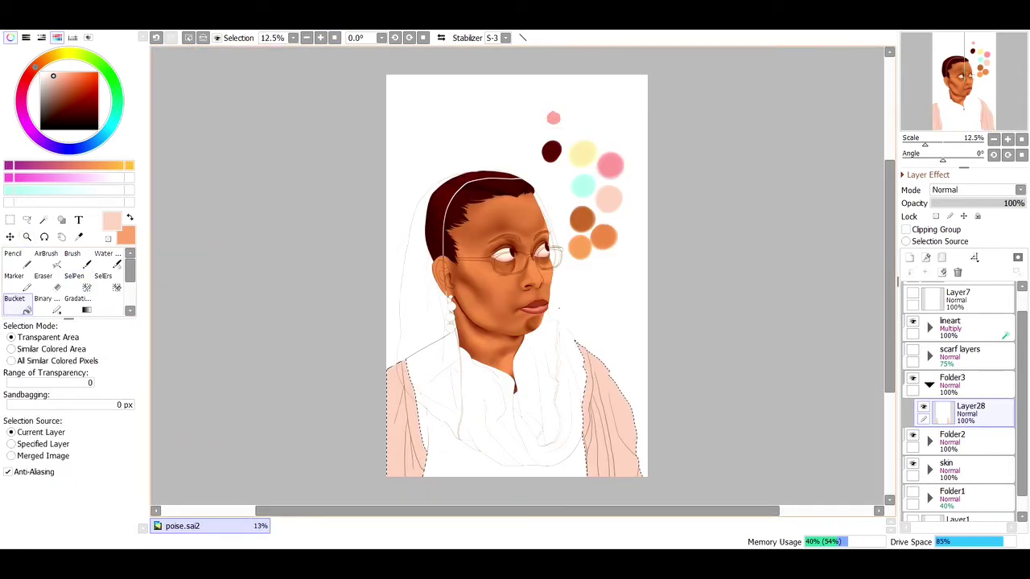
Step: Deselect, dab a red-pink swatch dot with the Pencil, and add a clipped layer for shading
key(n)
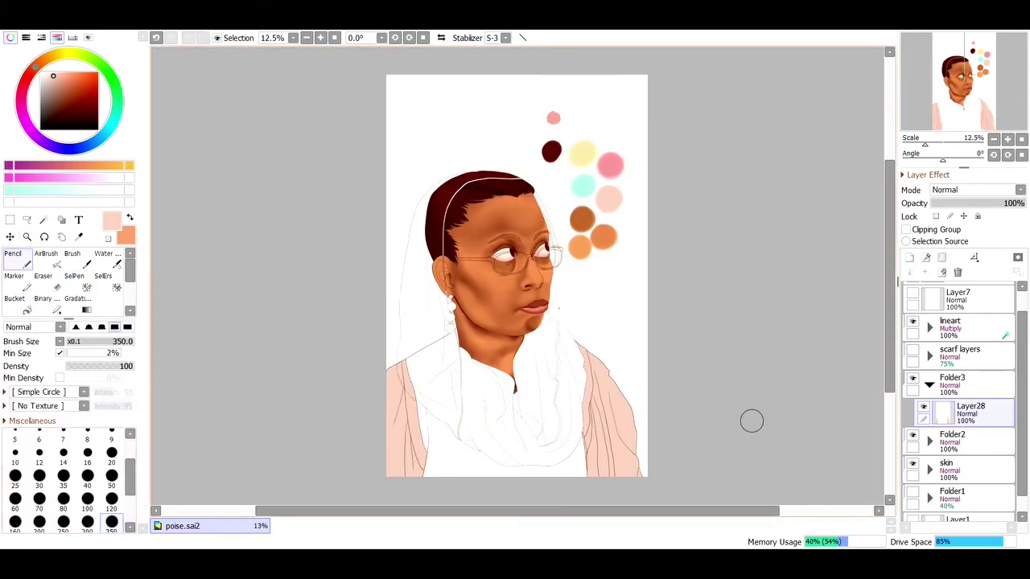
key(ctrl+d)
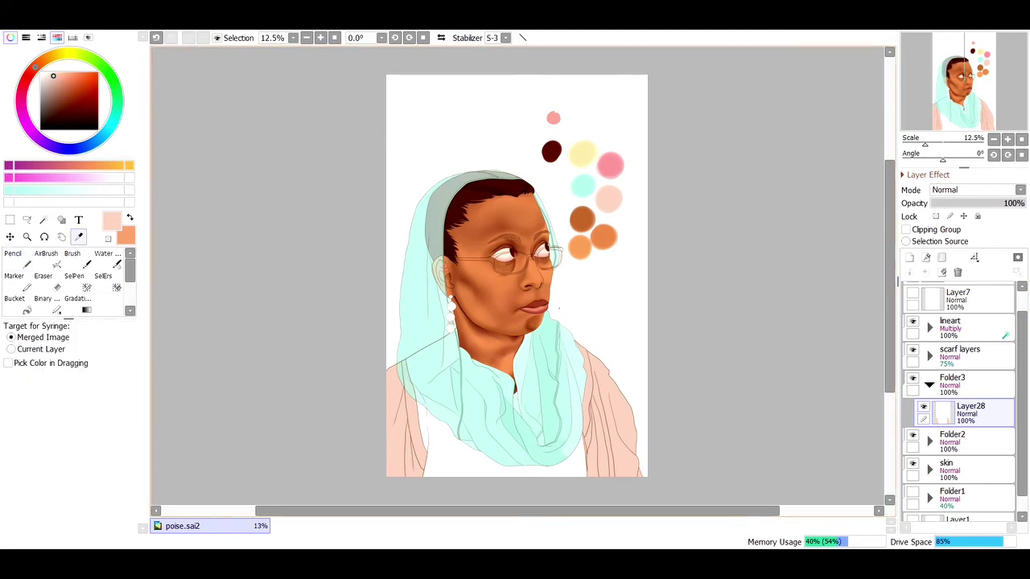
alt+click(531, 306)
click(605, 272)
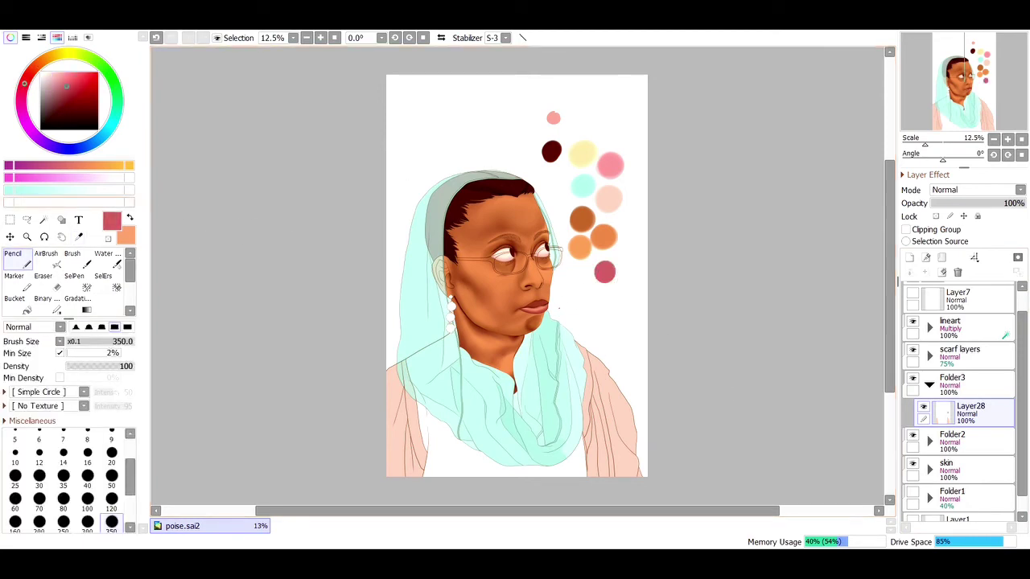
click(27, 237)
Step: Select the garment fold and airbrush it reddish-brown, replacing a first red-pink attempt
click(450, 400)
key(ctrl+shift+n)
drag(378, 338, 563, 482)
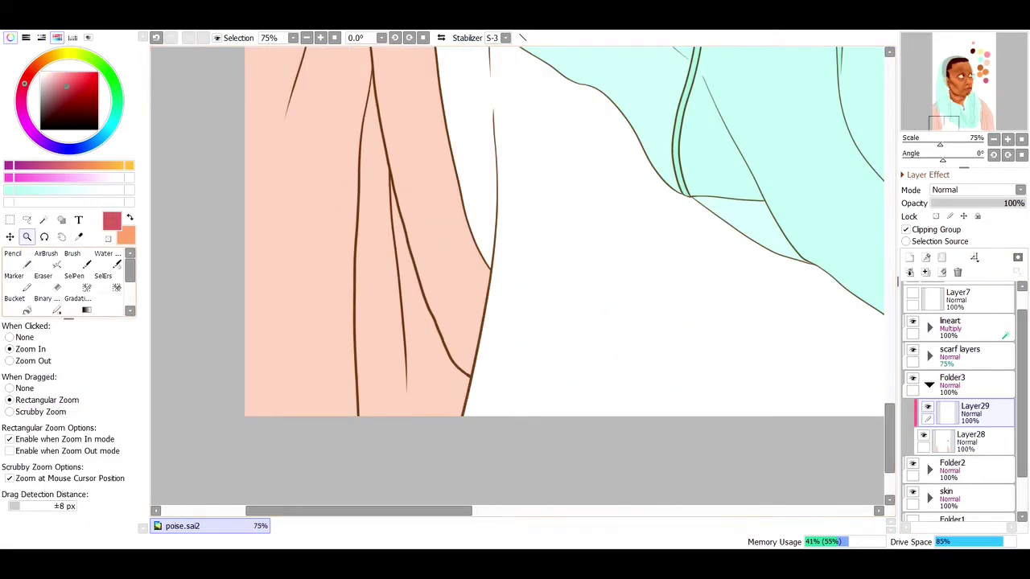
click(74, 275)
click(46, 254)
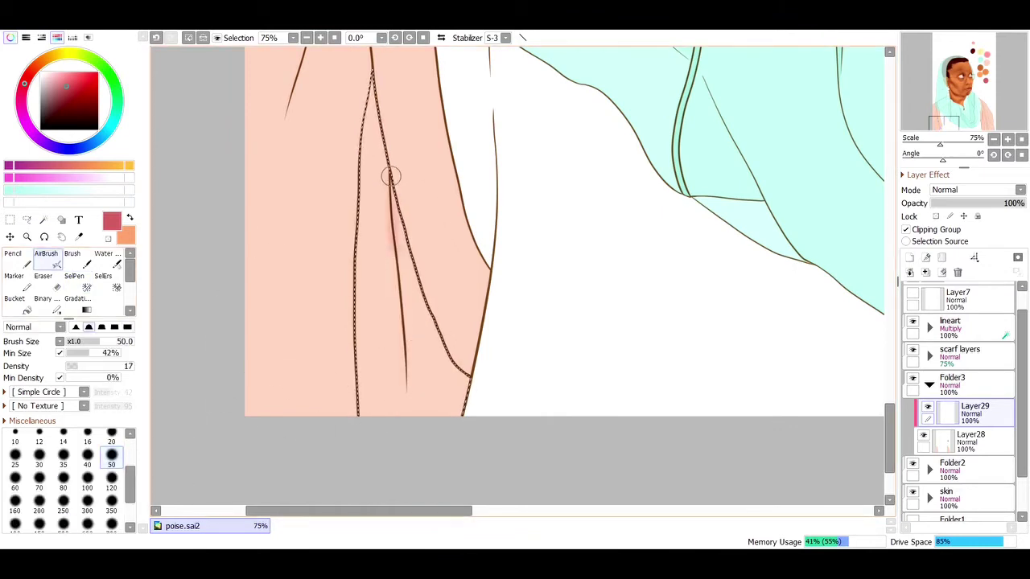
mouse_move(391, 177)
mouse_down()
mouse_move(400, 284)
mouse_move(380, 247)
mouse_move(400, 192)
mouse_up()
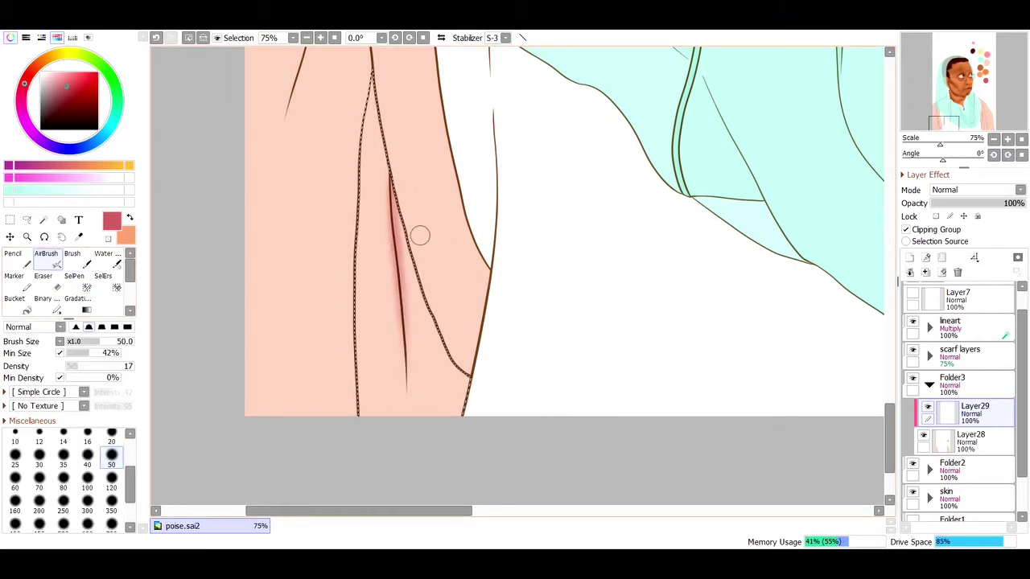
mouse_move(404, 301)
mouse_down()
mouse_move(453, 428)
mouse_move(405, 183)
mouse_up()
key(ctrl+z)
key(ctrl+z)
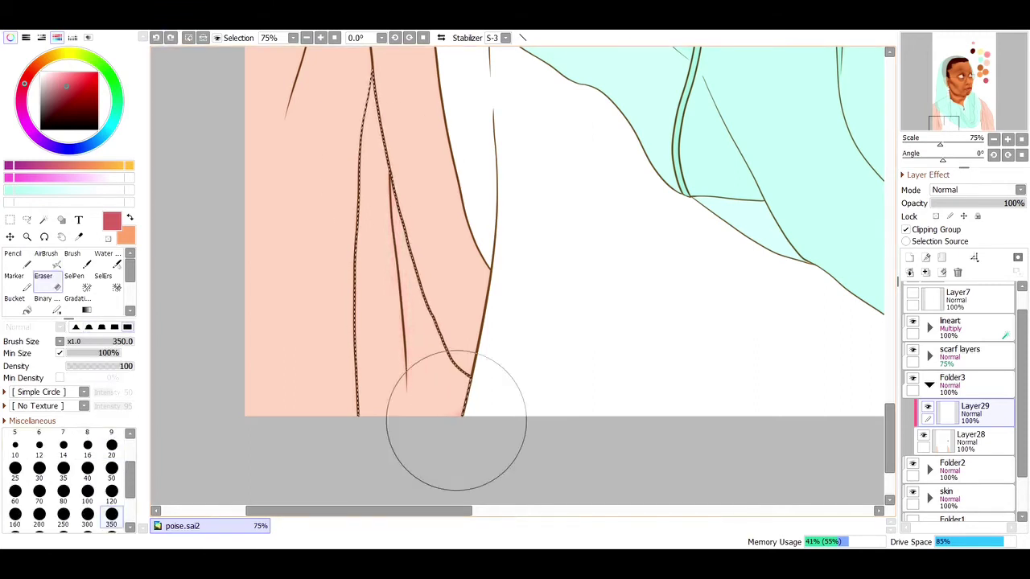
alt+click(454, 422)
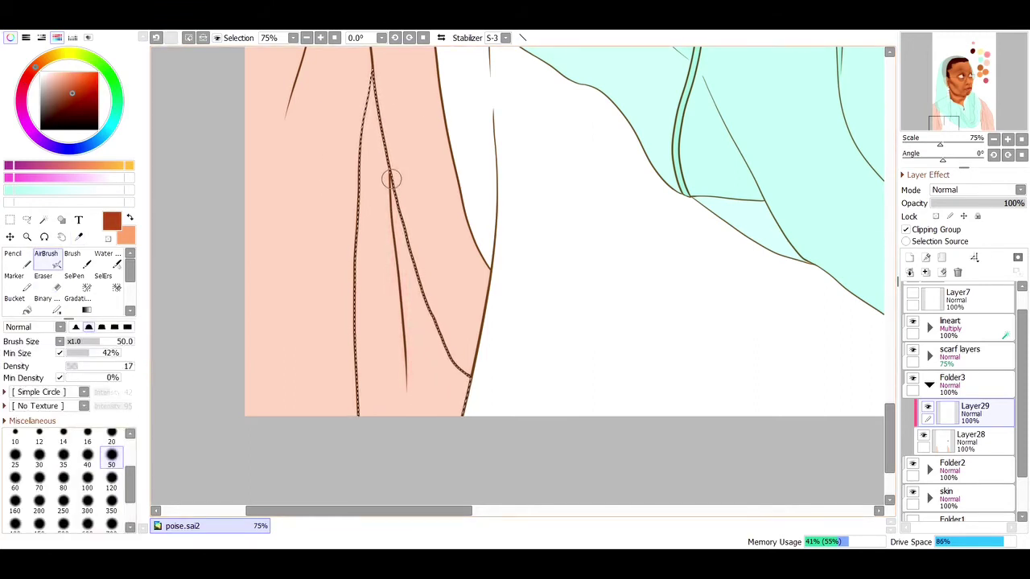
mouse_move(403, 356)
mouse_down()
mouse_move(392, 157)
mouse_move(407, 416)
mouse_up()
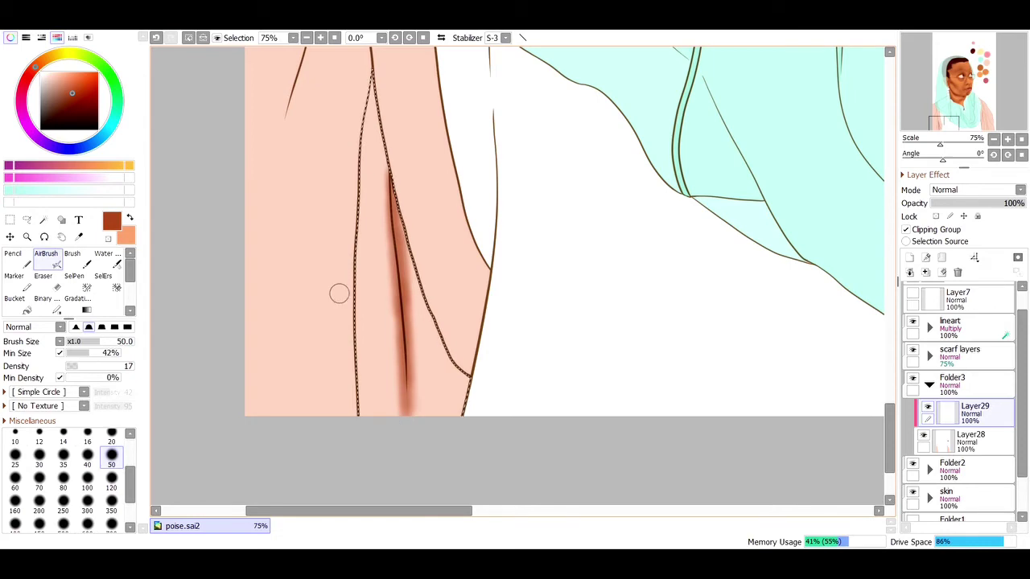
Step: Deselect, shade the fold with a size-50 AirBrush, and blend it with the Water brush
key(ctrl+d)
key(w)
key(a)
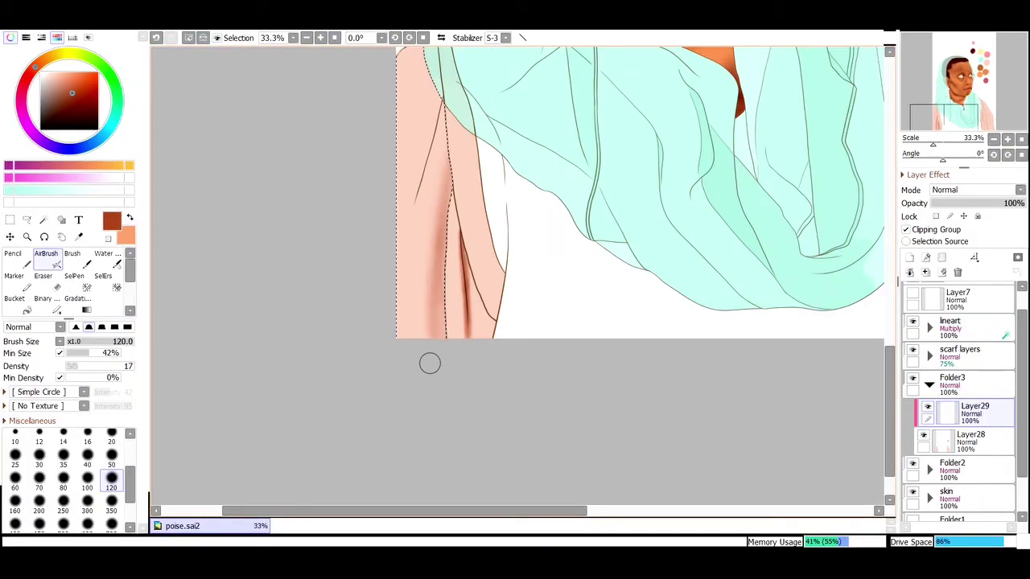
key(bracketleft)
key(bracketleft)
key(bracketleft)
key(bracketleft)
key(bracketleft)
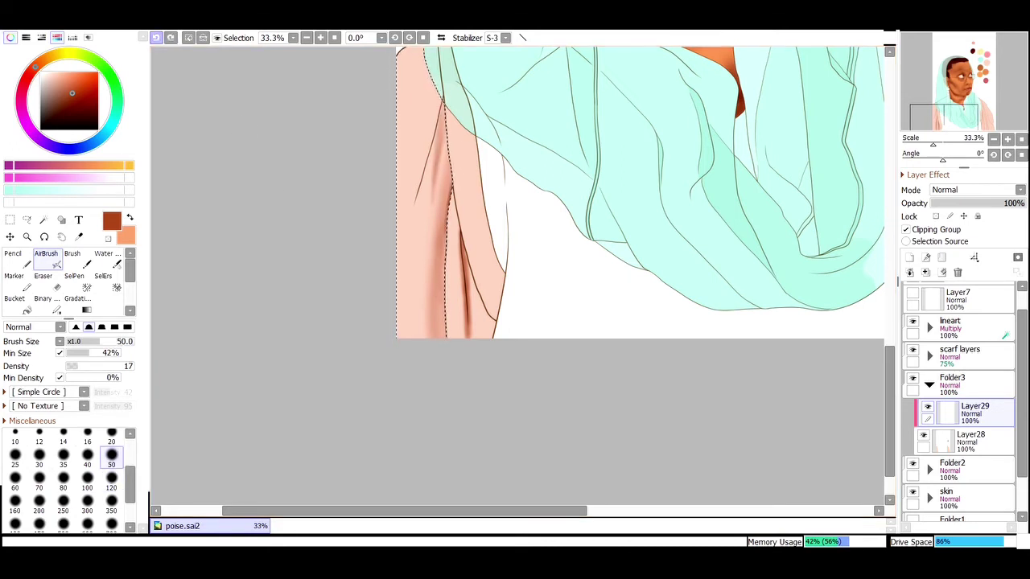
ctrl+click(447, 278)
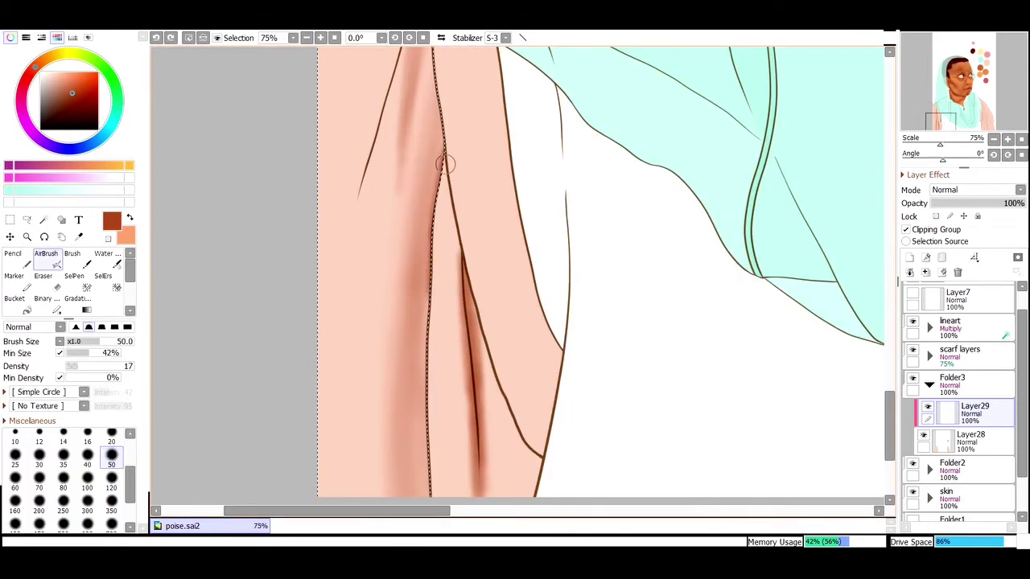
mouse_move(446, 164)
mouse_down()
mouse_move(426, 363)
mouse_move(428, 483)
mouse_up()
scroll(305, 244, down, 4)
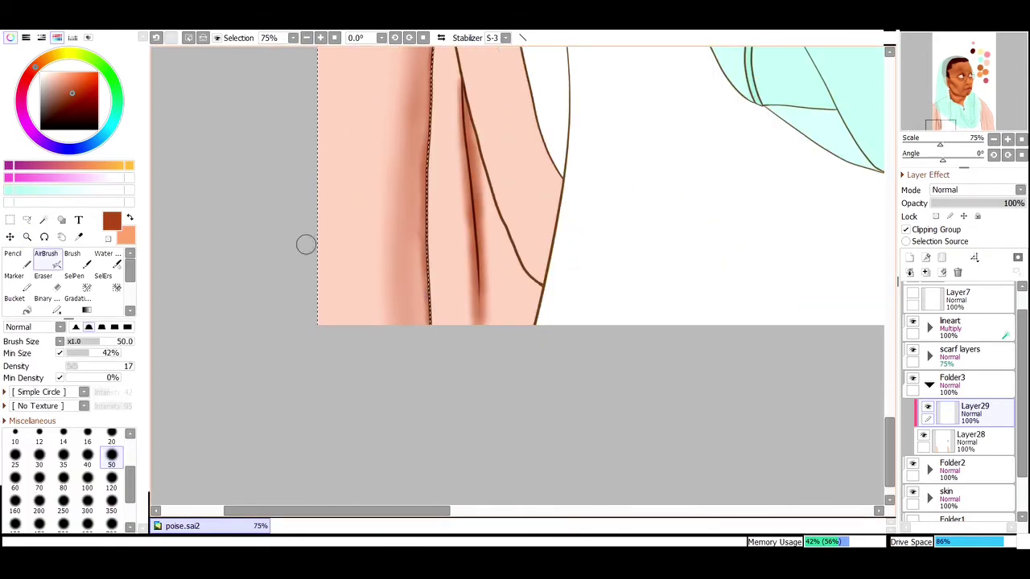
key(b)
scroll(512, 332, up, 5)
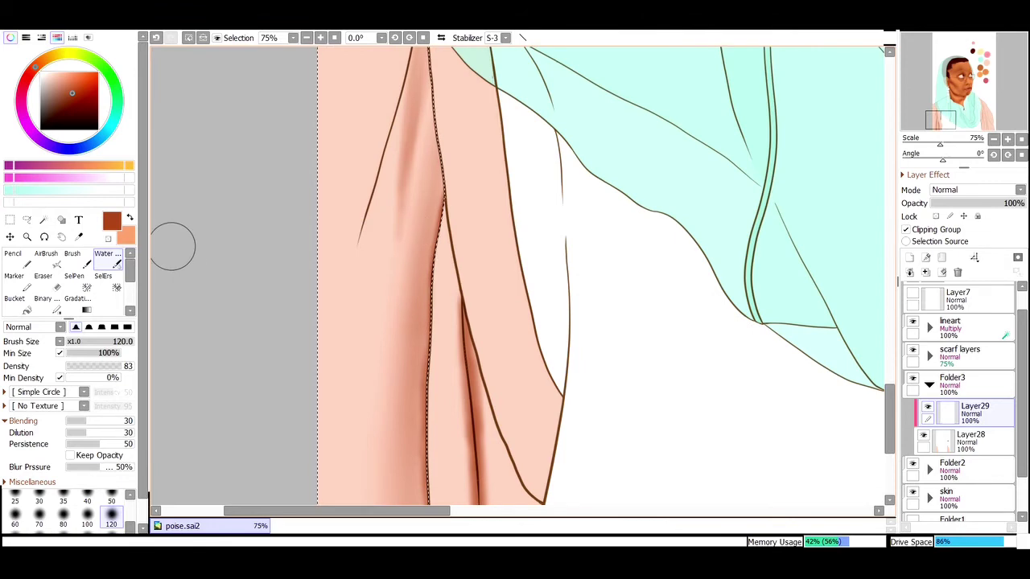
key(v)
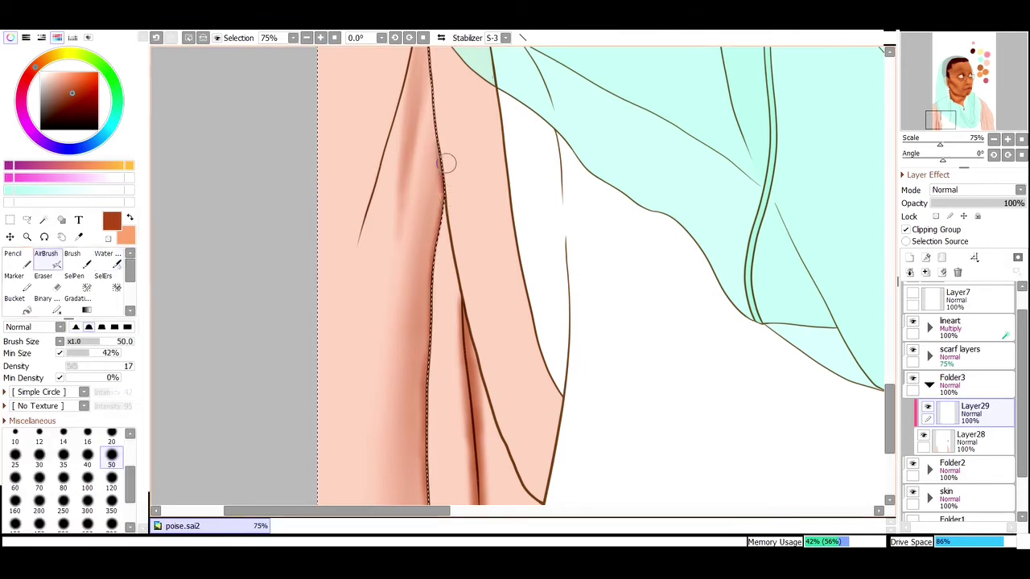
scroll(527, 160, up, 4)
Step: Hide the scarf, select the left garment, and deepen fold shading with AirBrush sizes 120–200
click(912, 349)
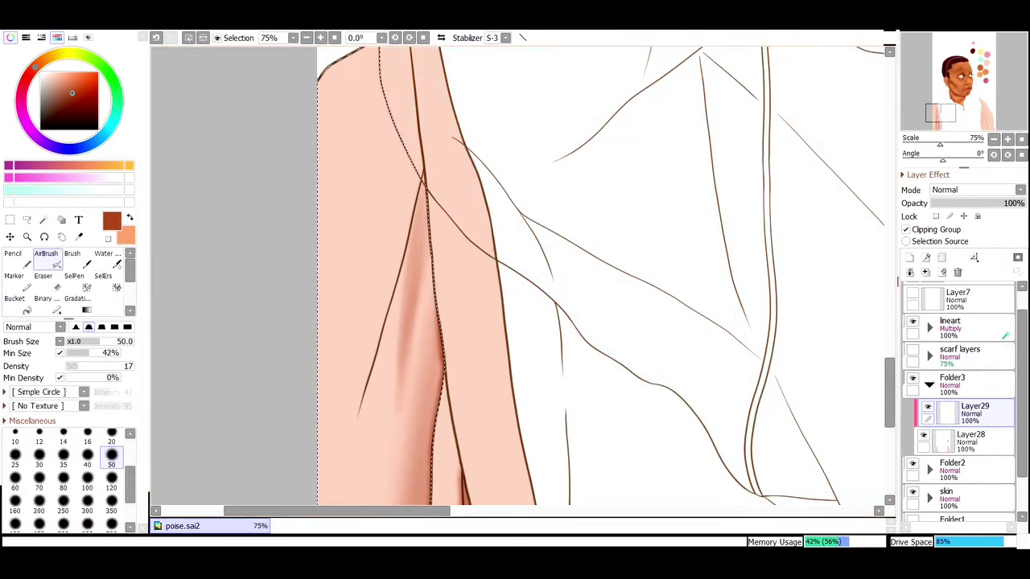
click(44, 219)
click(378, 282)
key(v)
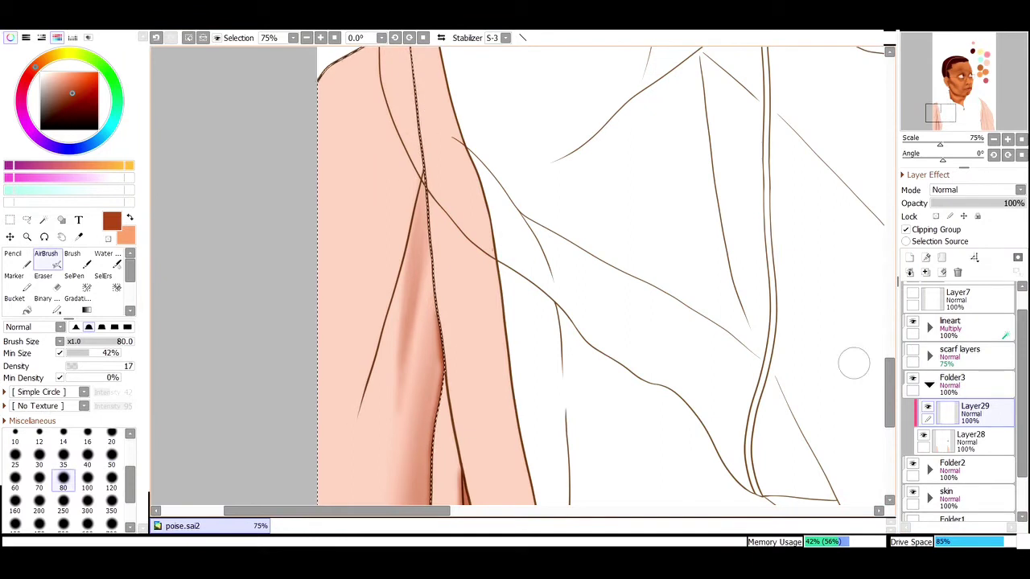
scroll(853, 363, up, 2)
key(bracketright)
key(bracketright)
drag(405, 241, 432, 239)
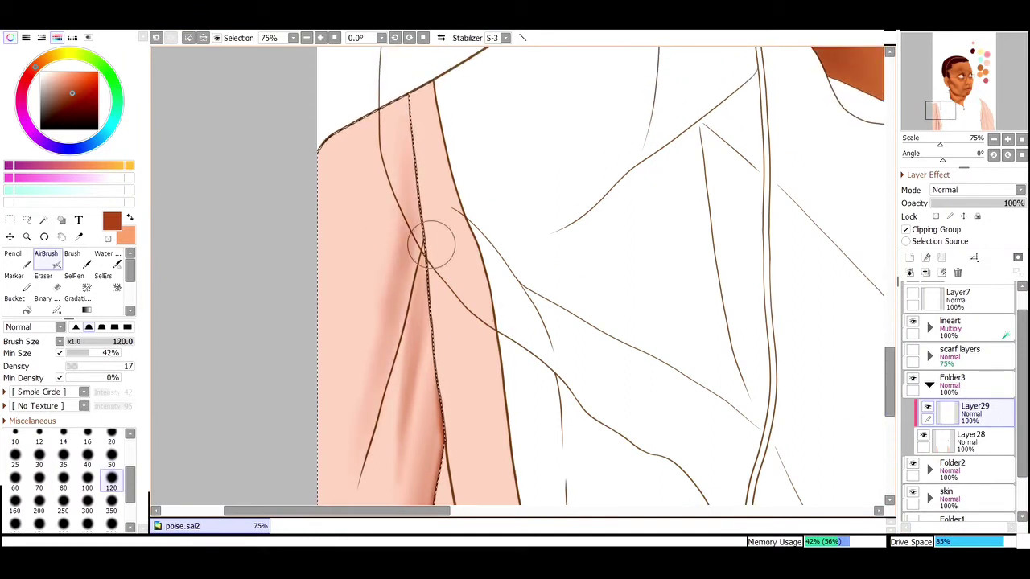
key(bracketleft)
key(bracketleft)
key(bracketleft)
key(bracketleft)
key(bracketleft)
key(bracketright)
key(bracketright)
key(bracketright)
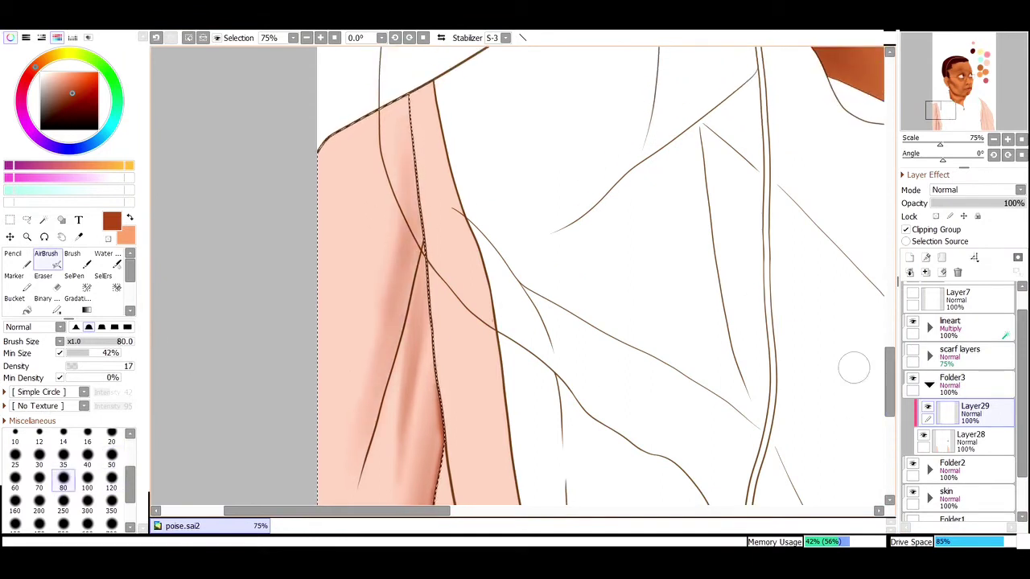
scroll(853, 367, down, 2)
key(bracketright)
key(bracketright)
key(bracketright)
key(bracketright)
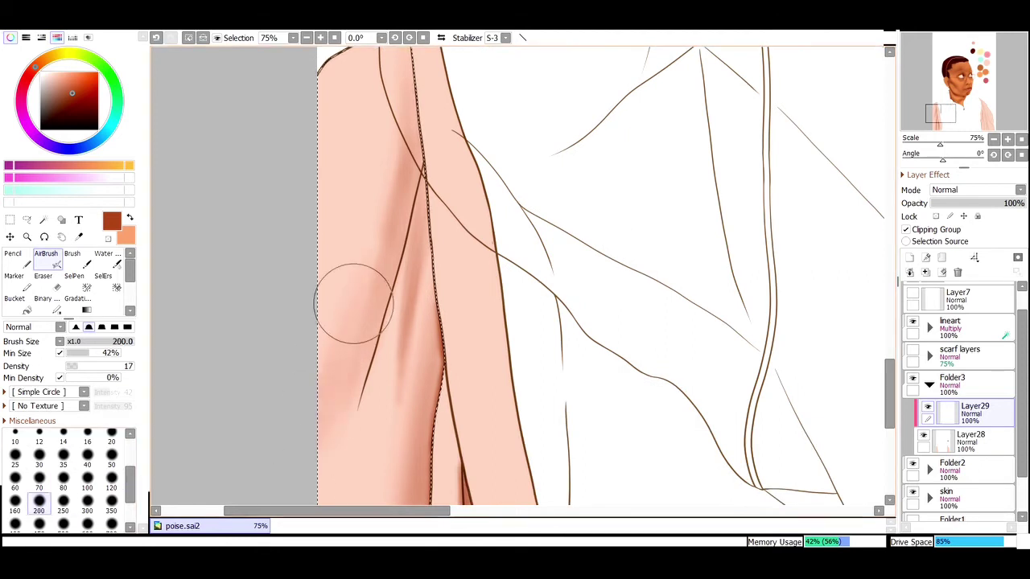
drag(384, 218, 410, 250)
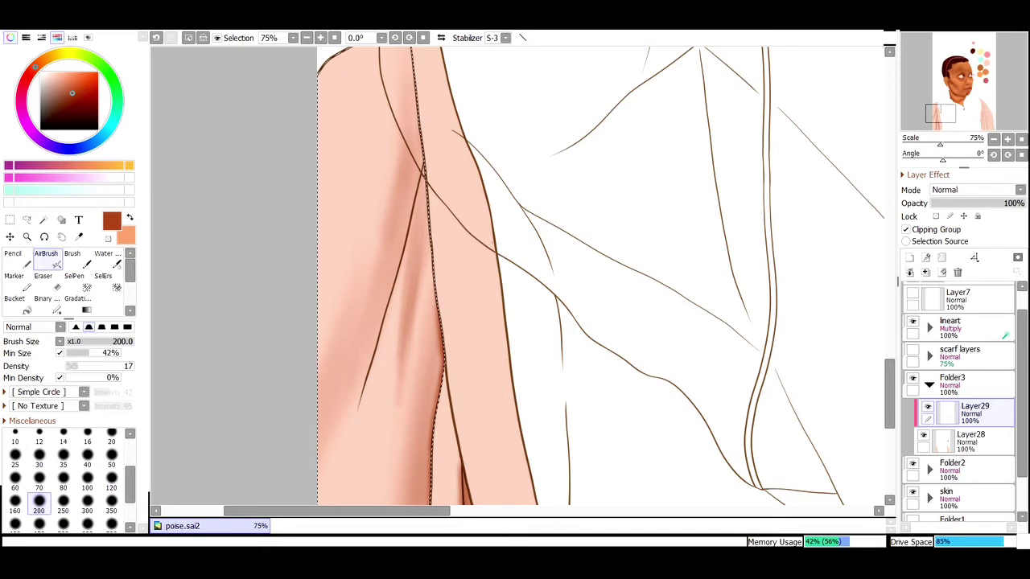
Step: Blend and touch up the sleeve shading at size 50, then clear the selection
key(b)
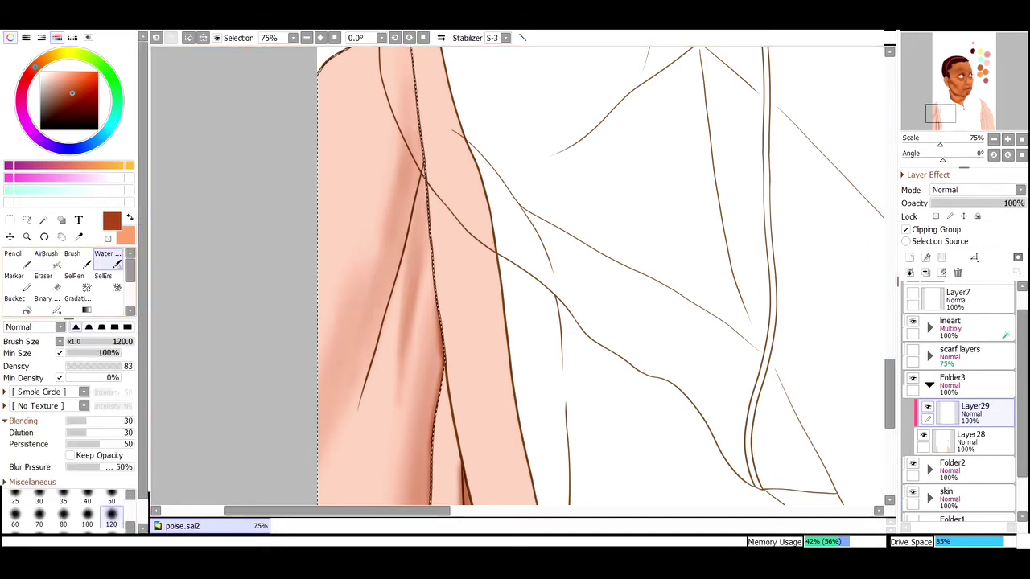
key(a)
key(bracketleft)
key(bracketleft)
key(bracketleft)
key(bracketleft)
key(bracketleft)
key(bracketleft)
key(bracketleft)
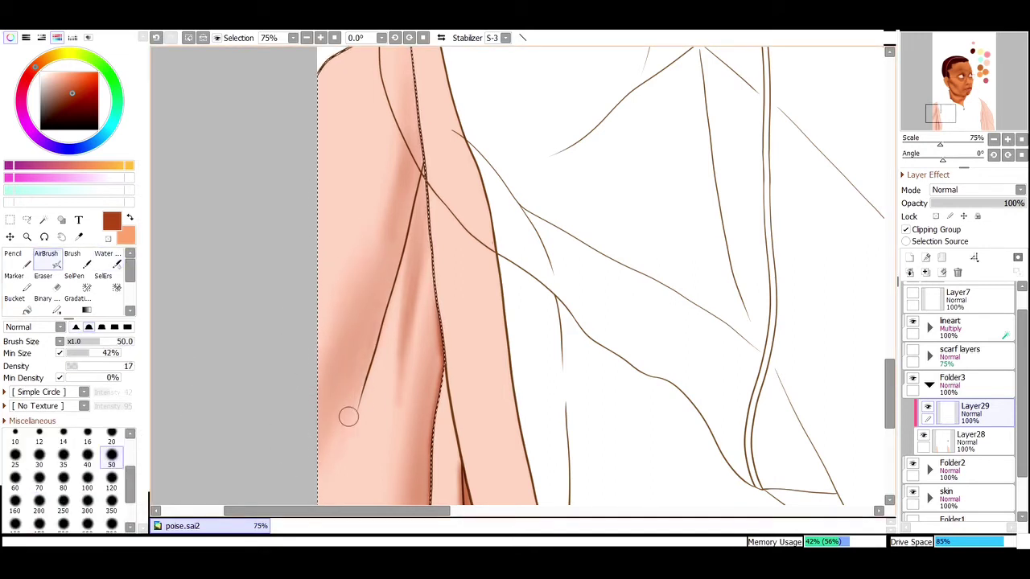
key(e)
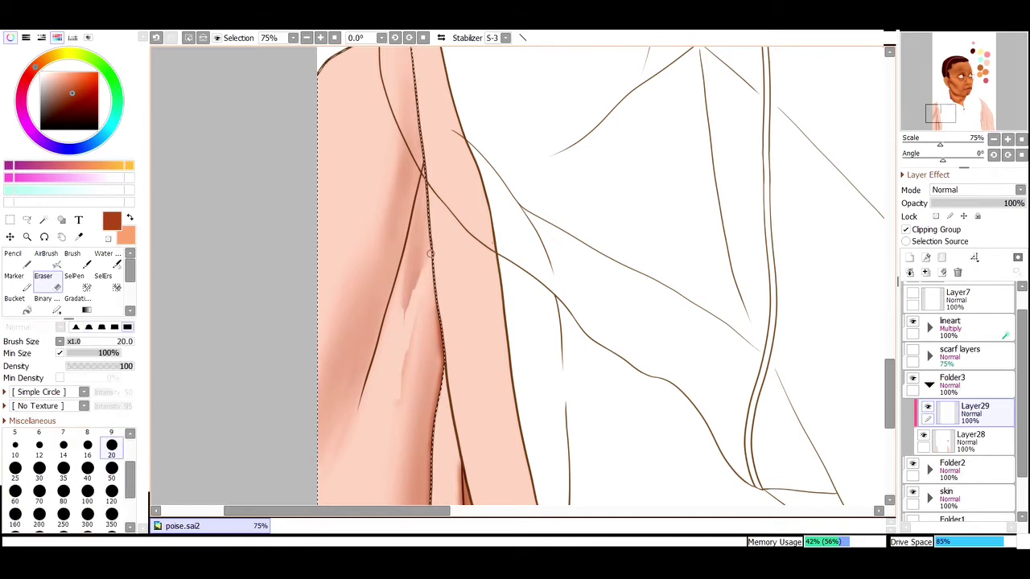
key(w)
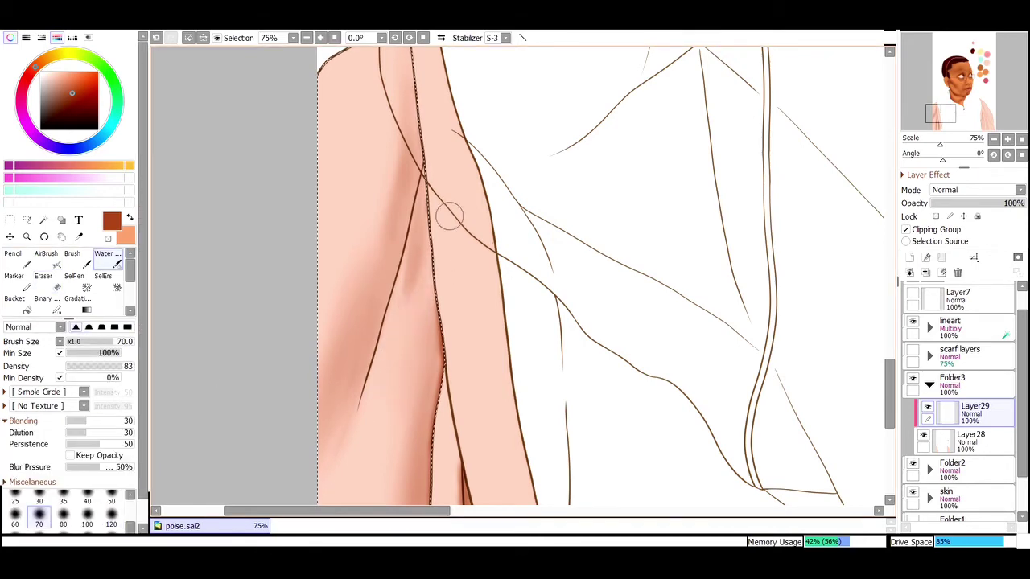
scroll(562, 352, down, 5)
key(z)
scroll(499, 378, up, 3)
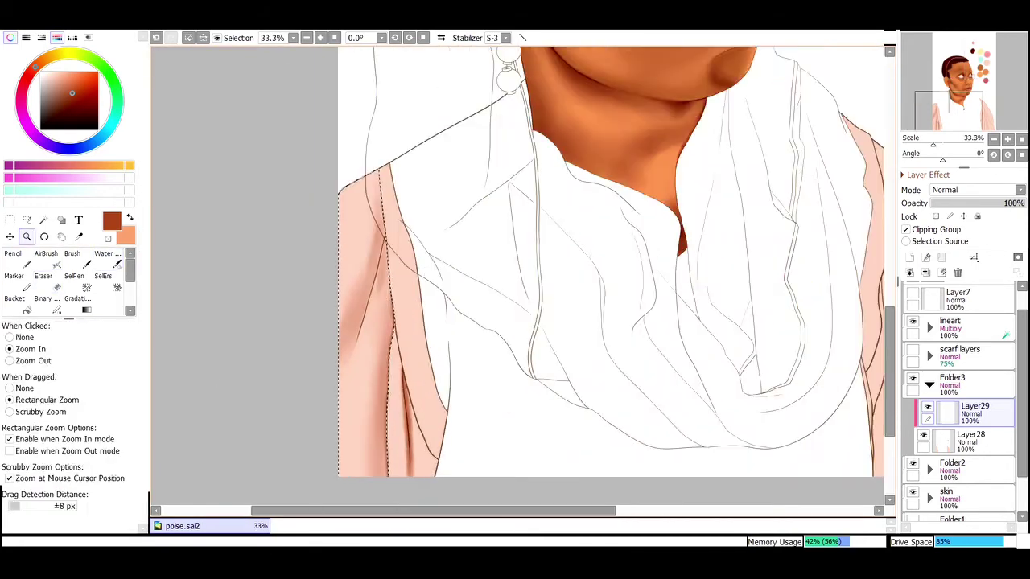
scroll(411, 402, up, 3)
key(a)
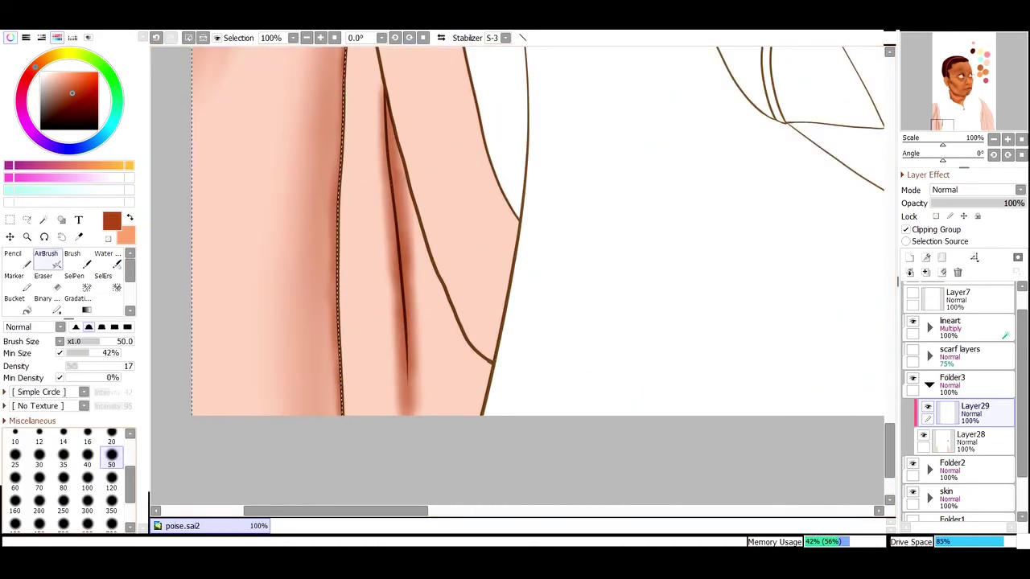
key(ctrl+d)
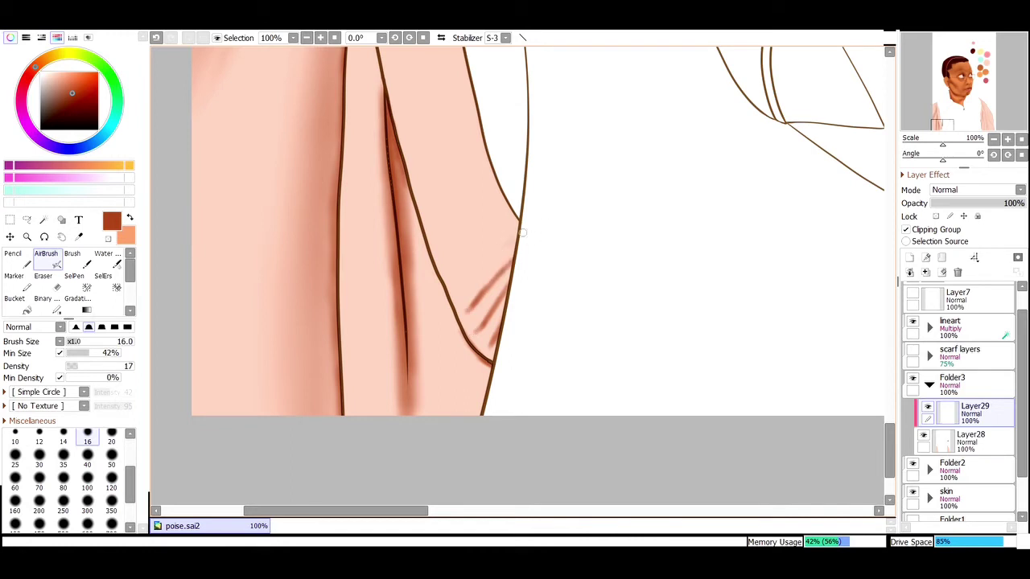
Step: Paint trial diagonal stripes on the sleeve with the AirBrush at size 14 and higher density
drag(517, 237, 465, 284)
scroll(563, 271, up, 3)
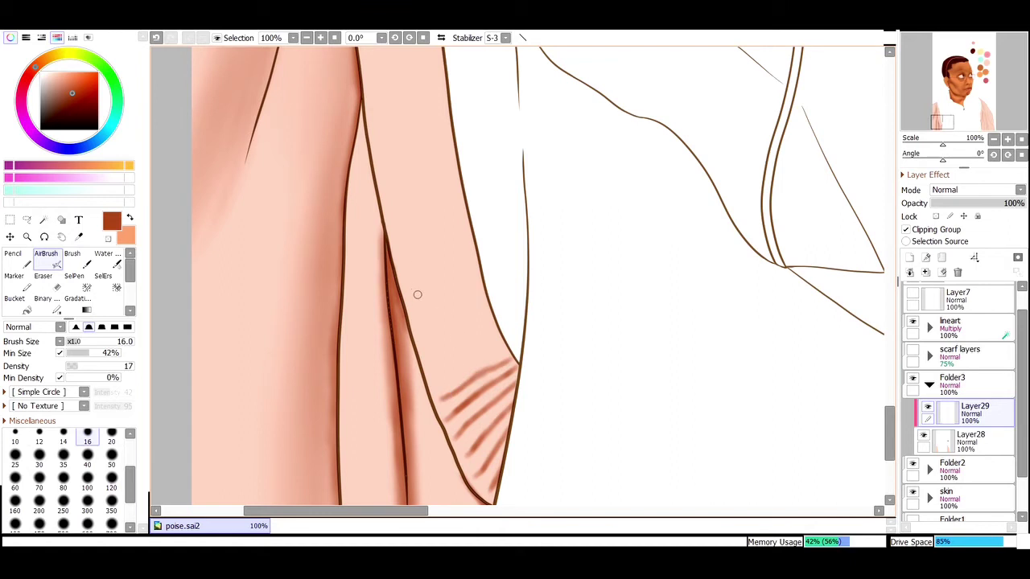
mouse_move(503, 347)
mouse_down()
mouse_move(489, 324)
mouse_move(460, 353)
mouse_up()
scroll(434, 374, up, 1)
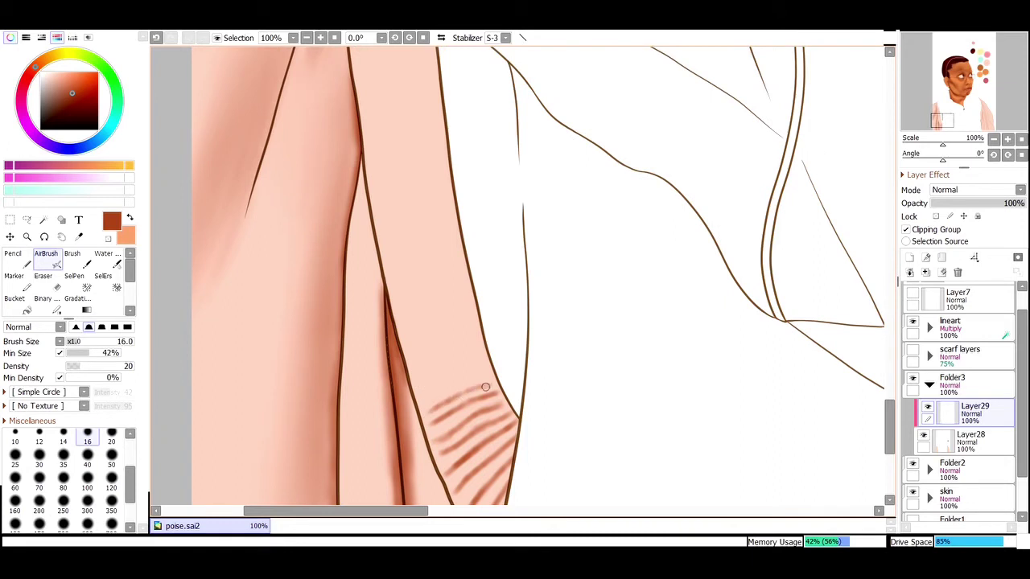
click(63, 438)
click(84, 366)
drag(491, 369, 469, 376)
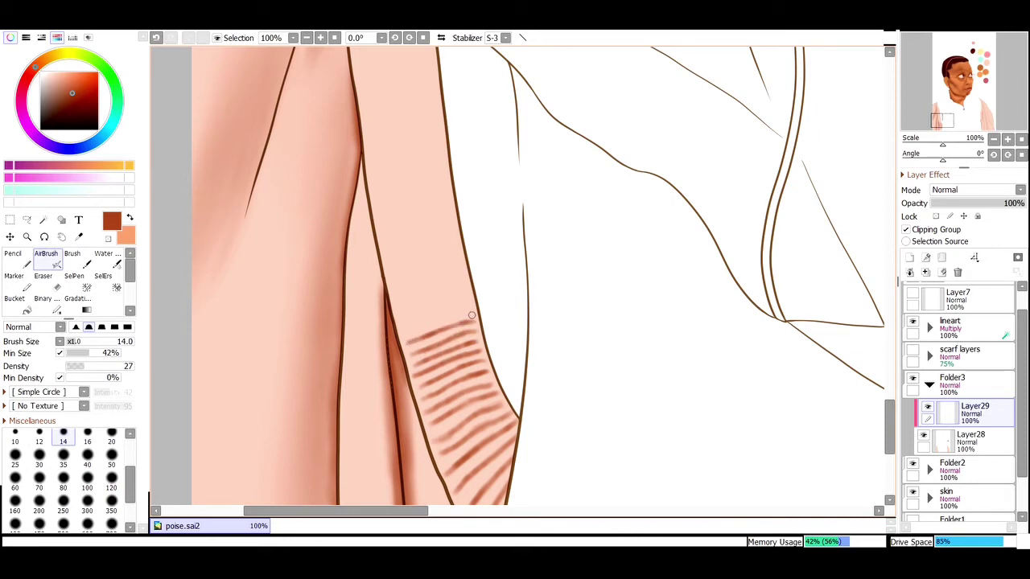
scroll(374, 378, up, 2)
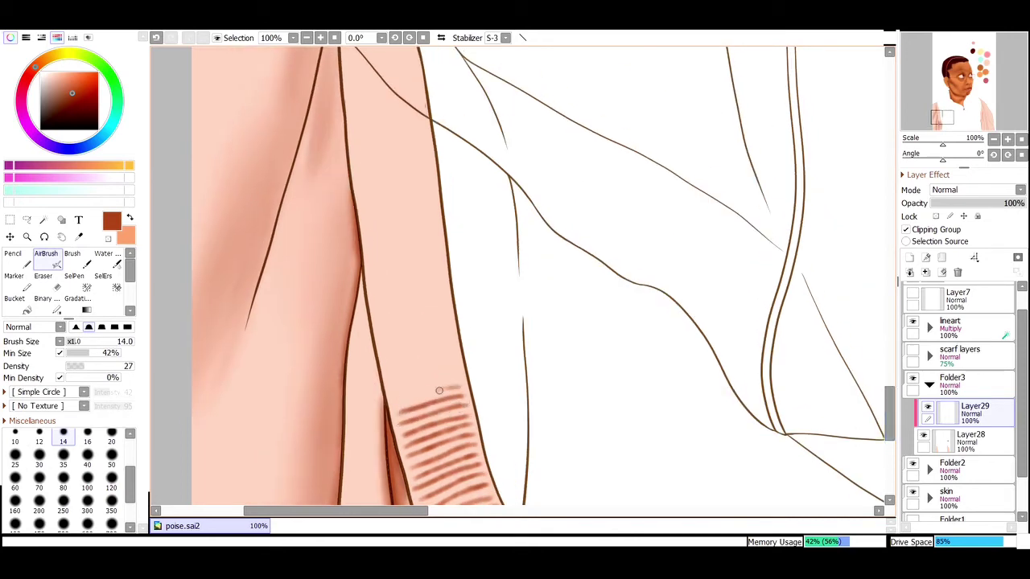
Step: Review the stripes up close, add a few more, then erase them all from the sleeve panel
key(ctrl+minus)
key(ctrl+minus)
key(ctrl+minus)
ctrl+click(477, 379)
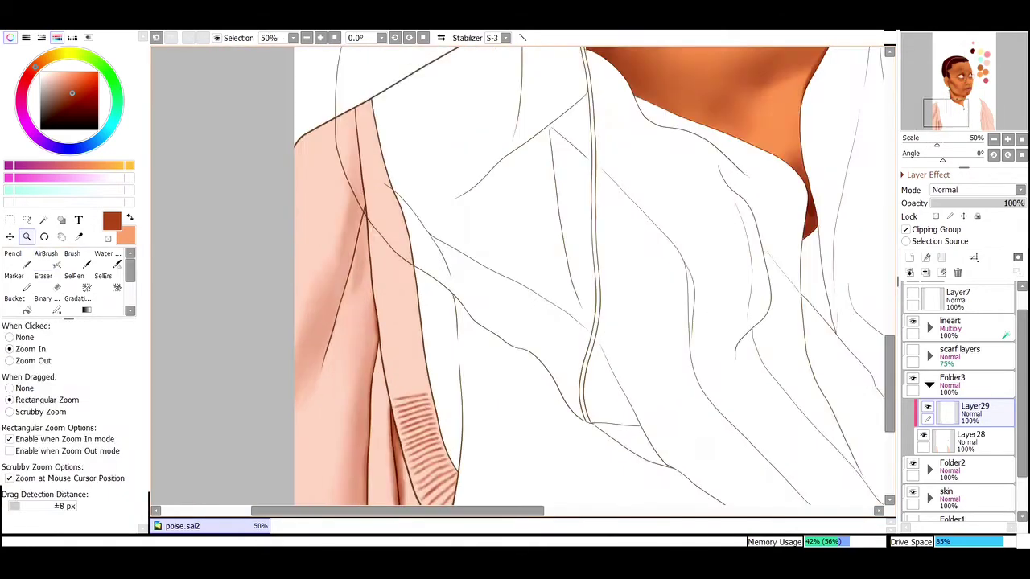
ctrl+click(478, 378)
key(n)
key(v)
mouse_move(470, 389)
mouse_down()
mouse_move(362, 386)
mouse_move(460, 366)
mouse_move(363, 370)
mouse_move(356, 351)
mouse_move(458, 341)
mouse_move(452, 329)
mouse_up()
scroll(451, 329, down, 5)
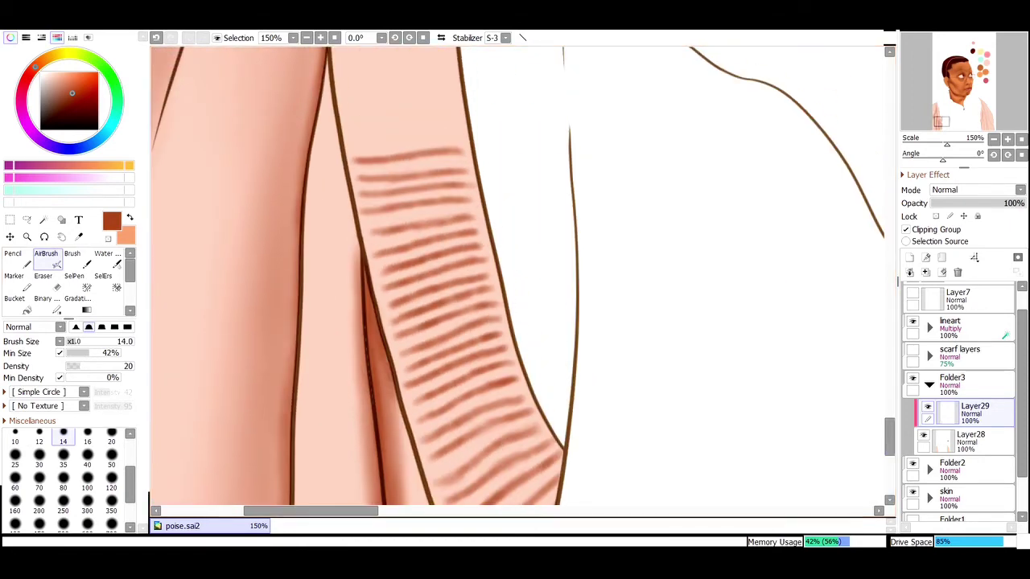
key(e)
mouse_move(361, 153)
mouse_down()
mouse_move(467, 226)
mouse_move(418, 322)
mouse_move(523, 482)
mouse_up()
key(v)
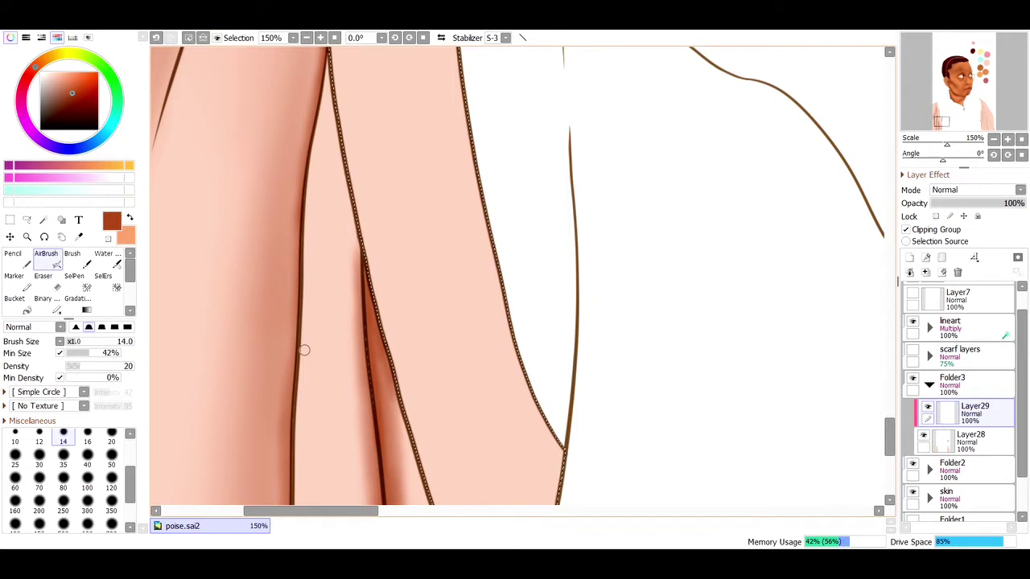
Step: Stack faint pink diagonal stripes up to the top of the sleeve panel
scroll(304, 350, up, 5)
mouse_move(418, 213)
mouse_down()
mouse_move(327, 234)
mouse_move(403, 207)
mouse_up()
mouse_move(309, 219)
mouse_down()
mouse_move(405, 200)
mouse_move(402, 188)
mouse_up()
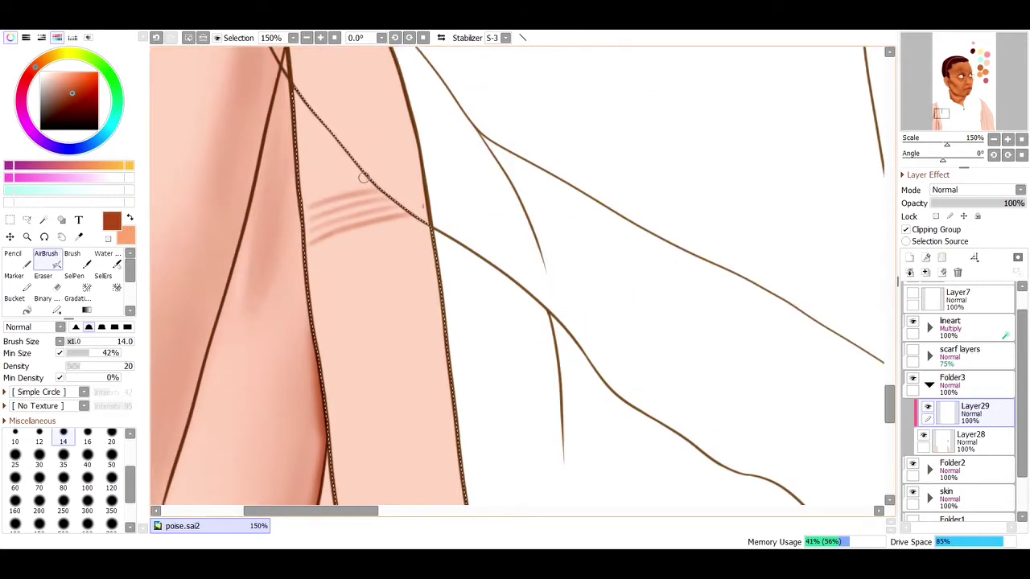
mouse_move(309, 196)
mouse_down()
mouse_move(400, 181)
mouse_move(386, 172)
mouse_up()
drag(306, 177, 369, 163)
mouse_move(303, 160)
mouse_down()
mouse_move(354, 145)
mouse_move(347, 132)
mouse_up()
mouse_move(303, 133)
mouse_down()
mouse_move(343, 123)
mouse_move(338, 115)
mouse_up()
drag(301, 114, 330, 107)
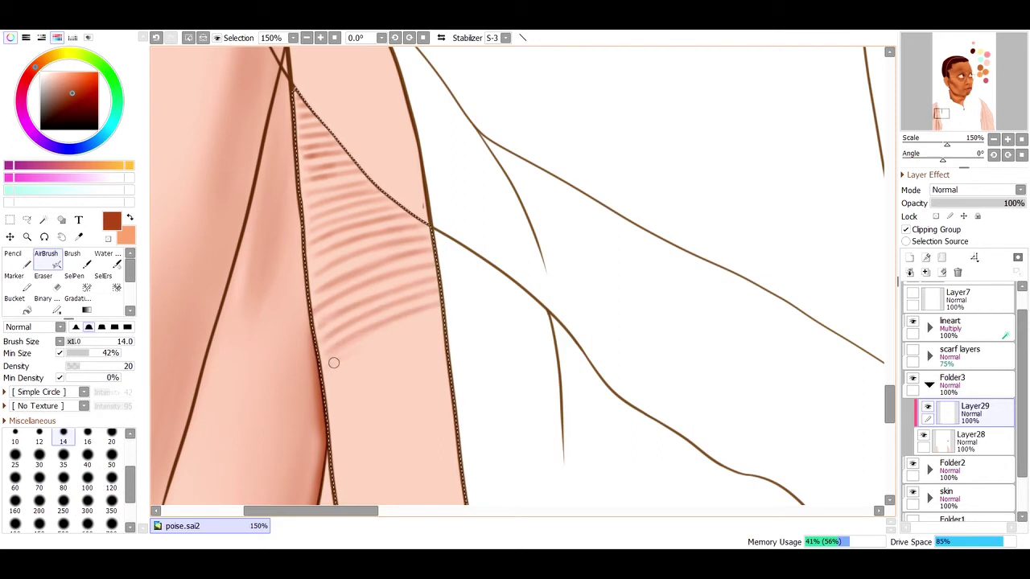
Step: Add faint diagonal stripes below the existing hatching, lower on the sleeve
drag(334, 362, 438, 319)
drag(333, 382, 446, 344)
drag(346, 419, 450, 380)
drag(342, 438, 454, 398)
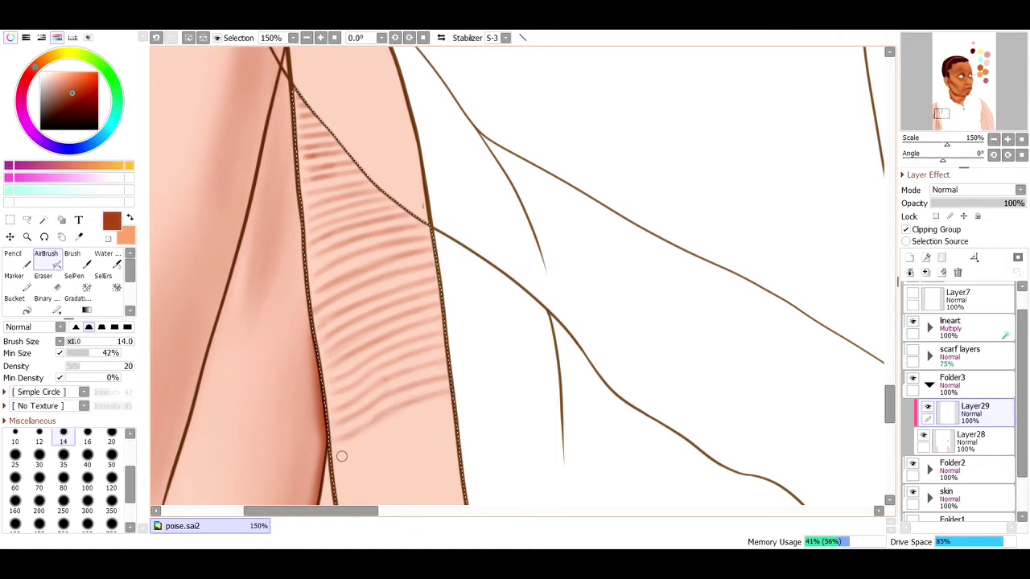
drag(342, 457, 458, 418)
scroll(880, 413, down, 5)
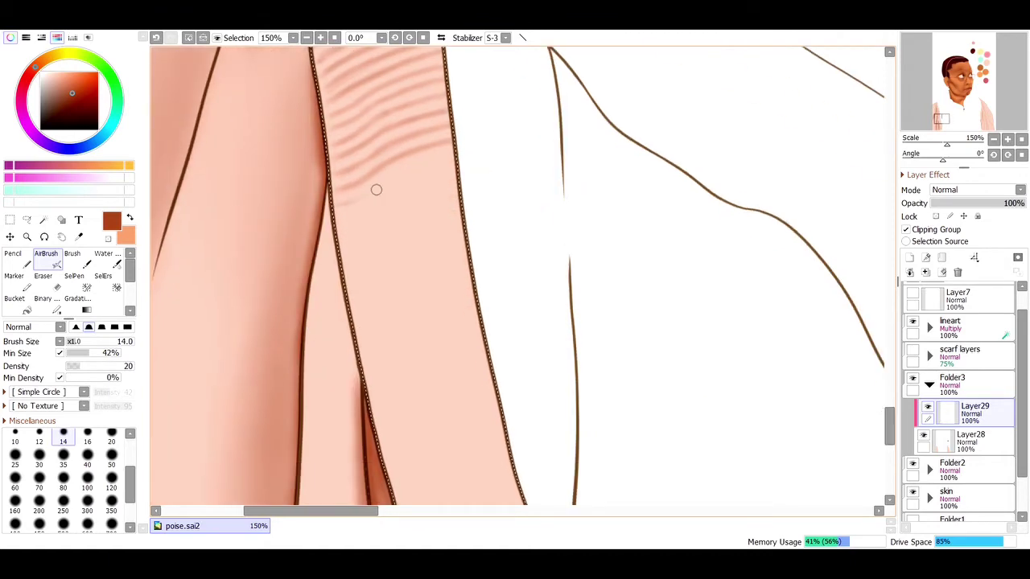
mouse_move(367, 193)
mouse_down()
mouse_move(426, 178)
mouse_move(338, 232)
mouse_move(427, 195)
mouse_move(356, 241)
mouse_move(423, 210)
mouse_move(371, 240)
mouse_move(367, 270)
mouse_move(349, 267)
mouse_move(376, 254)
mouse_up()
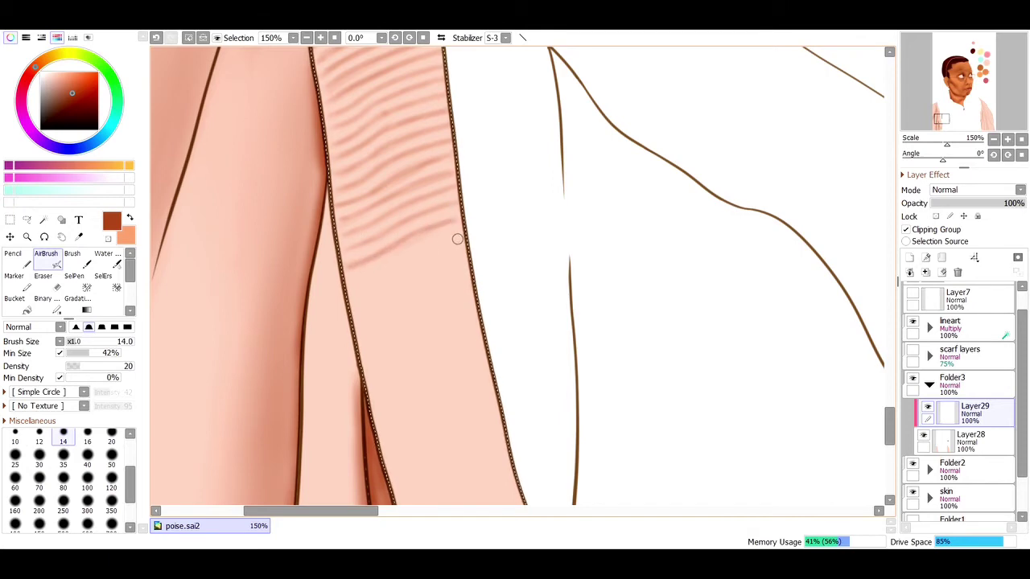
scroll(375, 254, down, 10)
scroll(449, 362, up, 4)
Step: Zoom in closely on the sleeve and extend the diagonal stripes further down
key(e)
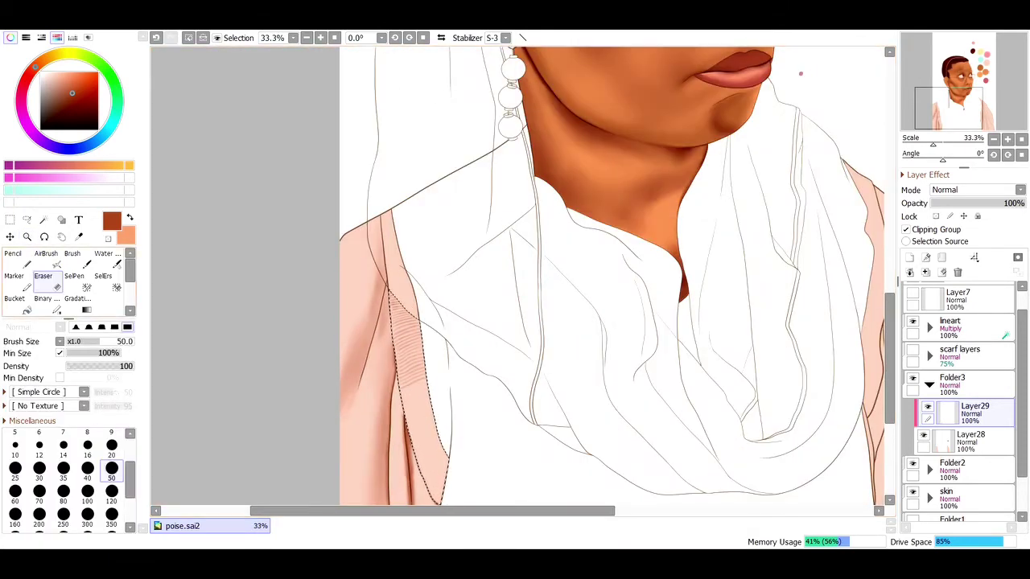
key(ctrl+space)
drag(389, 354, 471, 405)
key(v)
mouse_move(317, 218)
mouse_down()
mouse_move(371, 184)
mouse_move(401, 191)
mouse_move(427, 216)
mouse_move(502, 205)
mouse_move(319, 326)
mouse_move(570, 210)
mouse_up()
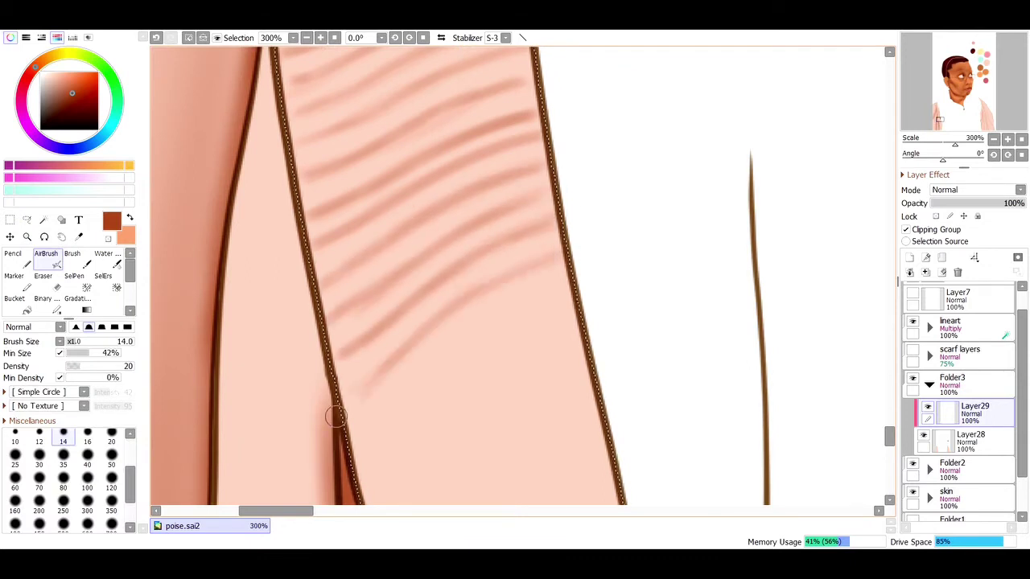
scroll(569, 210, down, 5)
mouse_move(555, 80)
mouse_down()
mouse_move(445, 134)
mouse_move(549, 106)
mouse_move(423, 236)
mouse_move(602, 149)
mouse_move(549, 221)
mouse_move(609, 218)
mouse_move(398, 414)
mouse_move(448, 211)
mouse_move(491, 222)
mouse_move(420, 369)
mouse_move(559, 299)
mouse_up()
scroll(398, 415, down, 3)
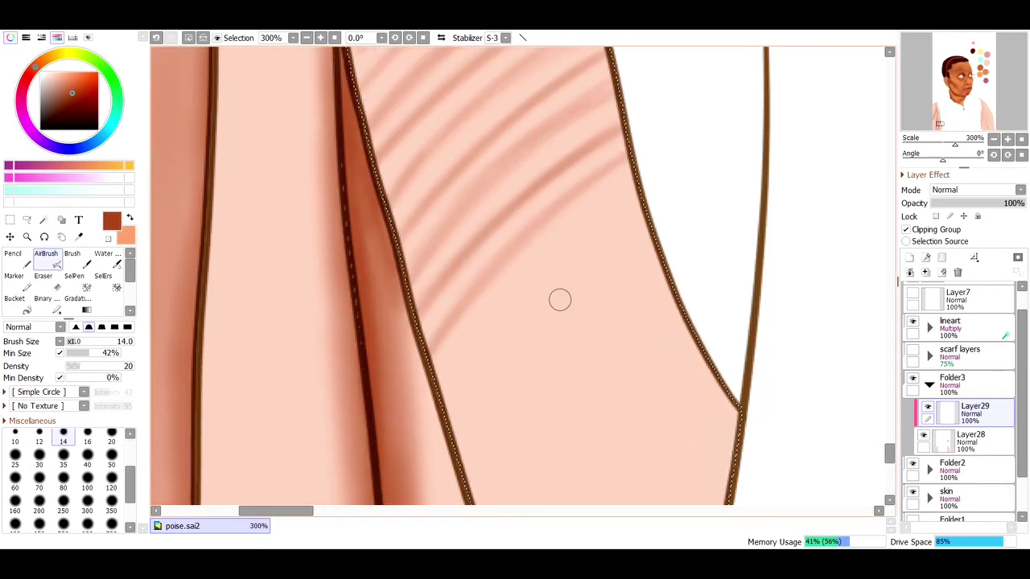
drag(591, 285, 471, 335)
Step: Carry the stripes out to the sleeve outline and across the lower panel
scroll(471, 336, down, 1)
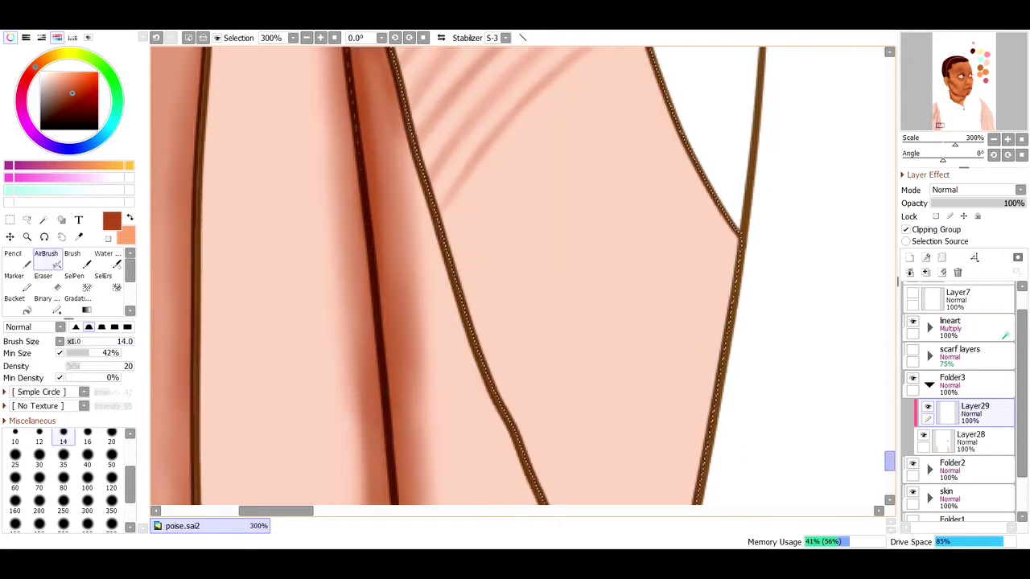
mouse_move(630, 185)
mouse_down()
mouse_move(625, 91)
mouse_move(648, 166)
mouse_move(468, 324)
mouse_move(506, 266)
mouse_move(551, 250)
mouse_move(800, 223)
mouse_up()
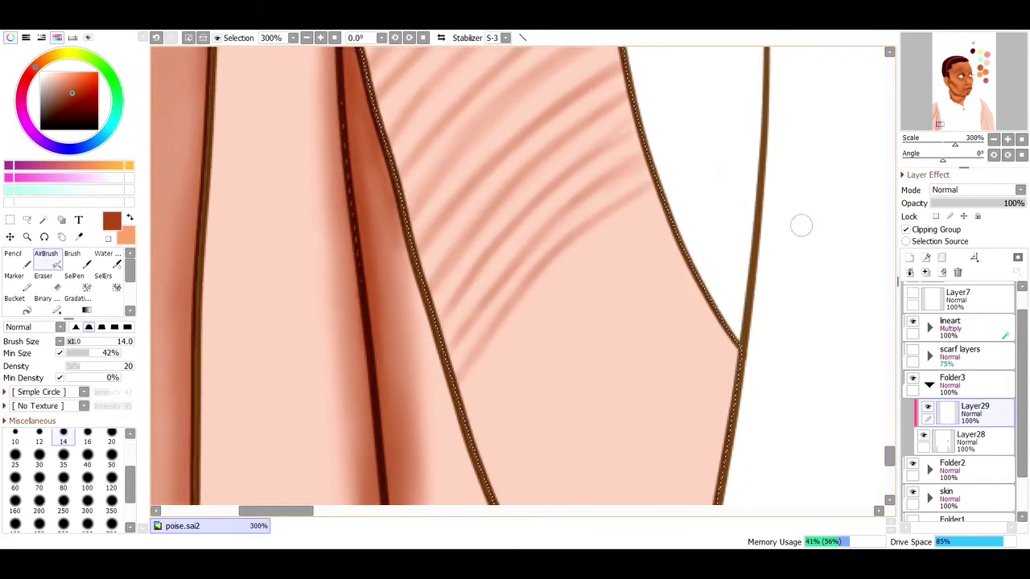
scroll(632, 96, down, 2)
mouse_move(632, 96)
mouse_down()
mouse_move(523, 193)
mouse_move(659, 113)
mouse_move(470, 311)
mouse_move(674, 151)
mouse_move(479, 351)
mouse_move(692, 174)
mouse_move(690, 162)
mouse_move(708, 191)
mouse_move(686, 191)
mouse_move(718, 196)
mouse_move(542, 472)
mouse_up()
scroll(542, 471, down, 2)
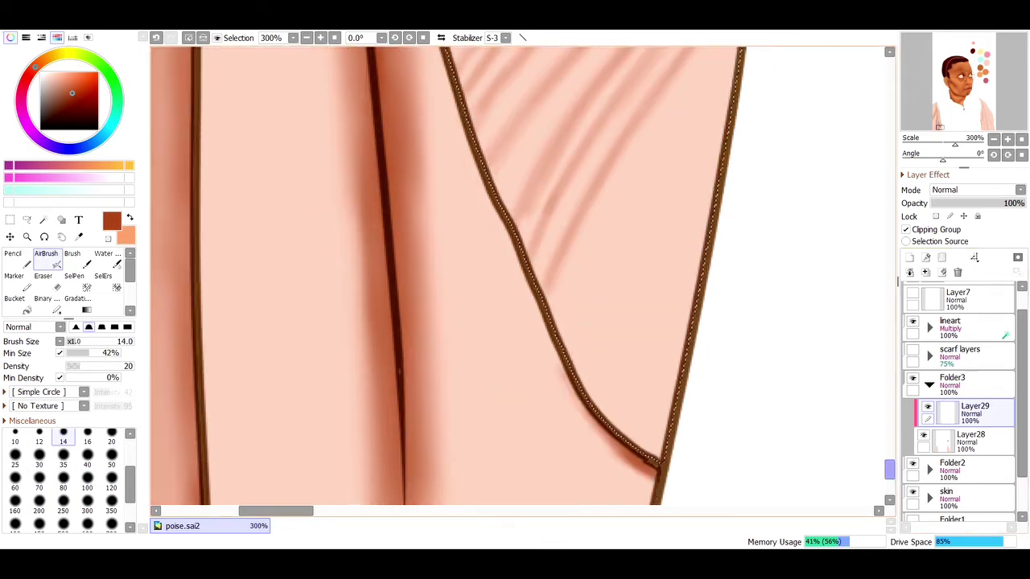
scroll(588, 260, down, 1)
mouse_move(588, 260)
mouse_down()
mouse_move(529, 381)
mouse_move(651, 206)
mouse_move(573, 372)
mouse_move(633, 266)
mouse_move(563, 390)
mouse_move(629, 291)
mouse_move(601, 340)
mouse_move(579, 431)
mouse_move(616, 387)
mouse_up()
scroll(615, 387, down, 10)
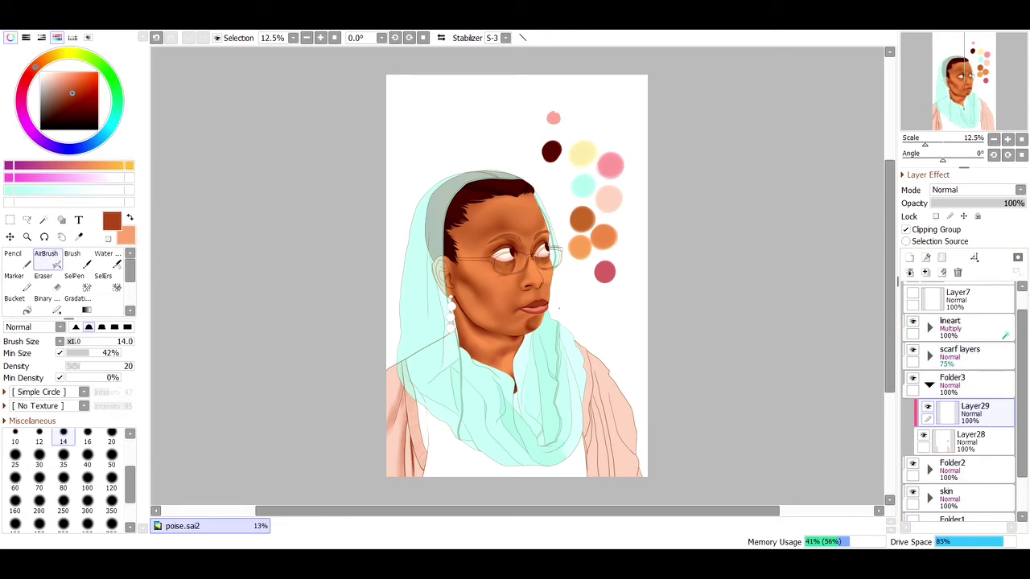
Step: Dab a dark red dot beside the palette, pick pale yellow, and add a clipped layer in Folder3
key(n)
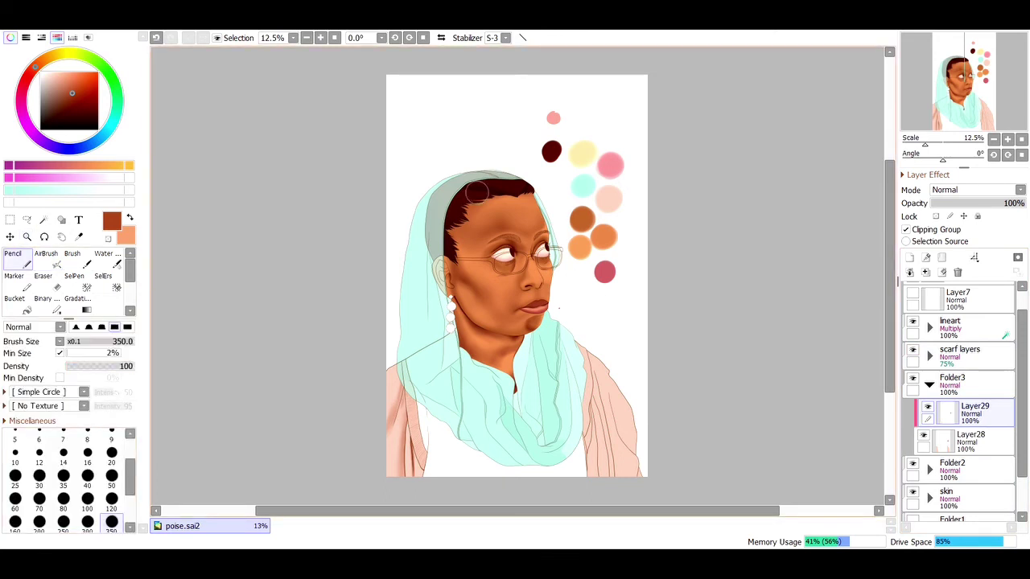
click(970, 438)
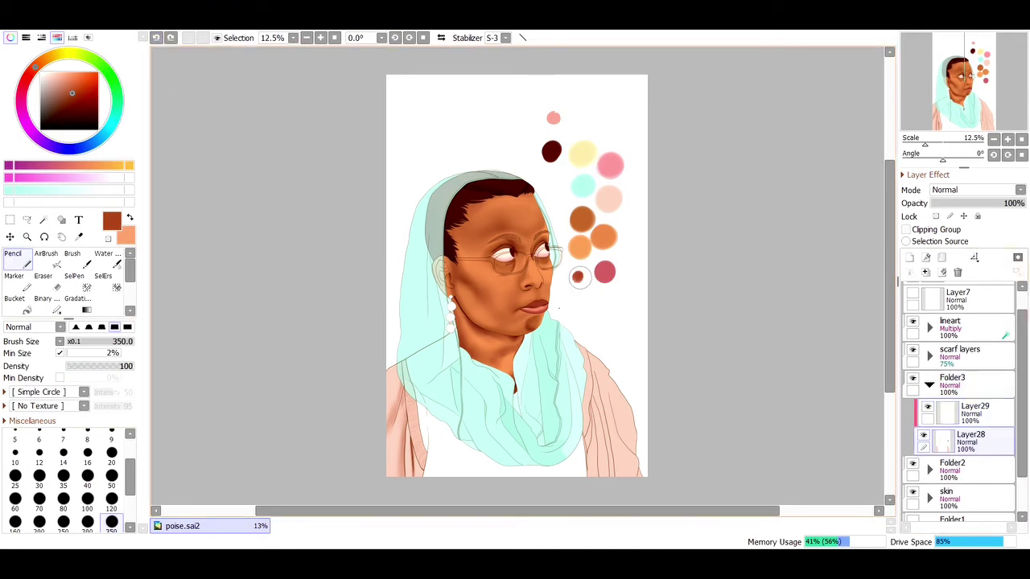
click(577, 279)
key(ctrl+space)
alt+click(582, 153)
drag(366, 402, 487, 476)
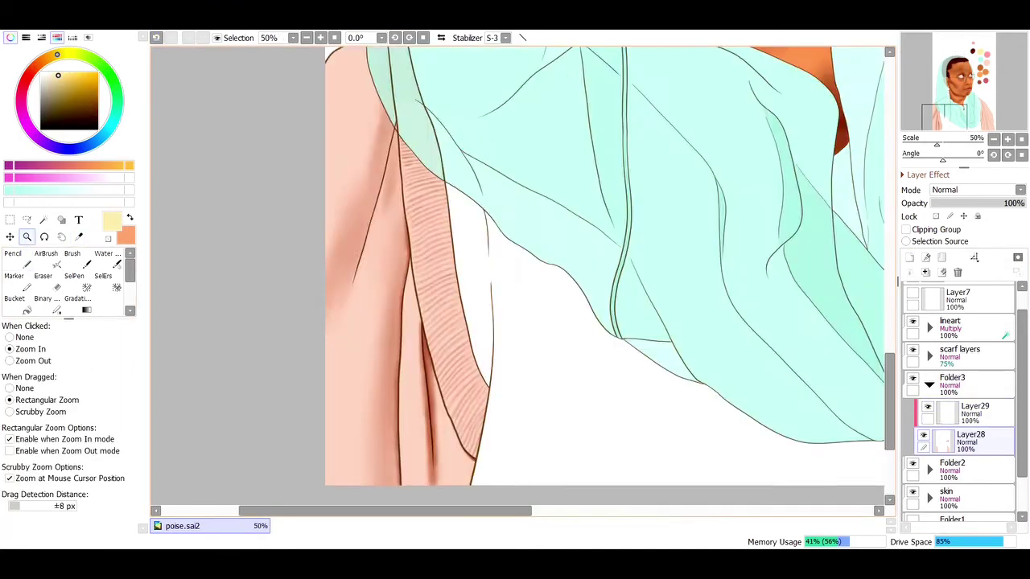
click(909, 257)
click(905, 230)
scroll(515, 265, down, 2)
Step: Magic Wand the fold beside the hatched strip and airbrush pale yellow highlights along the arm line
key(w)
click(413, 241)
key(a)
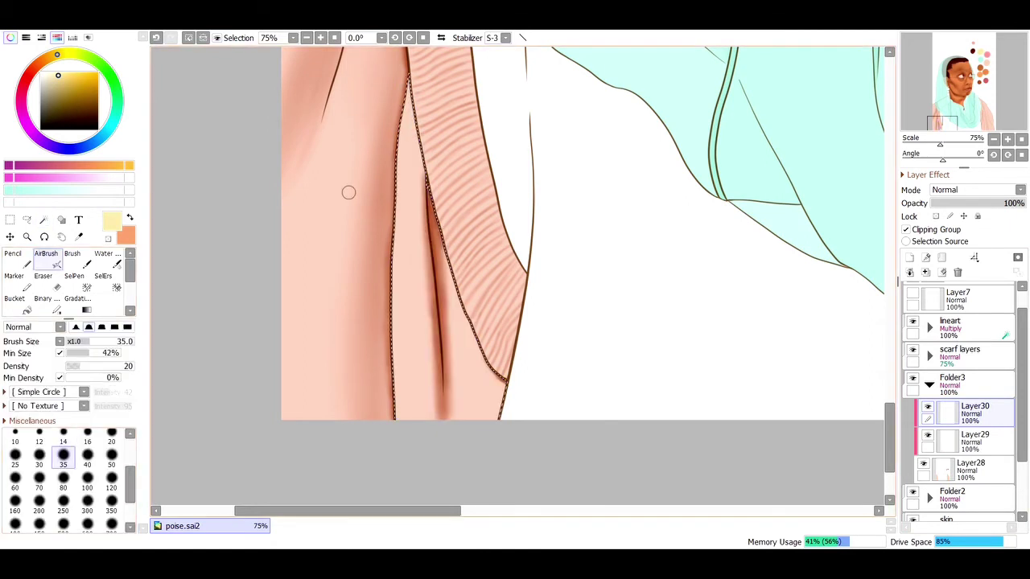
key(bracketright)
key(bracketright)
key(bracketright)
key(bracketright)
mouse_move(390, 346)
mouse_down()
mouse_move(419, 150)
mouse_move(423, 328)
mouse_up()
click(188, 37)
scroll(426, 86, up, 5)
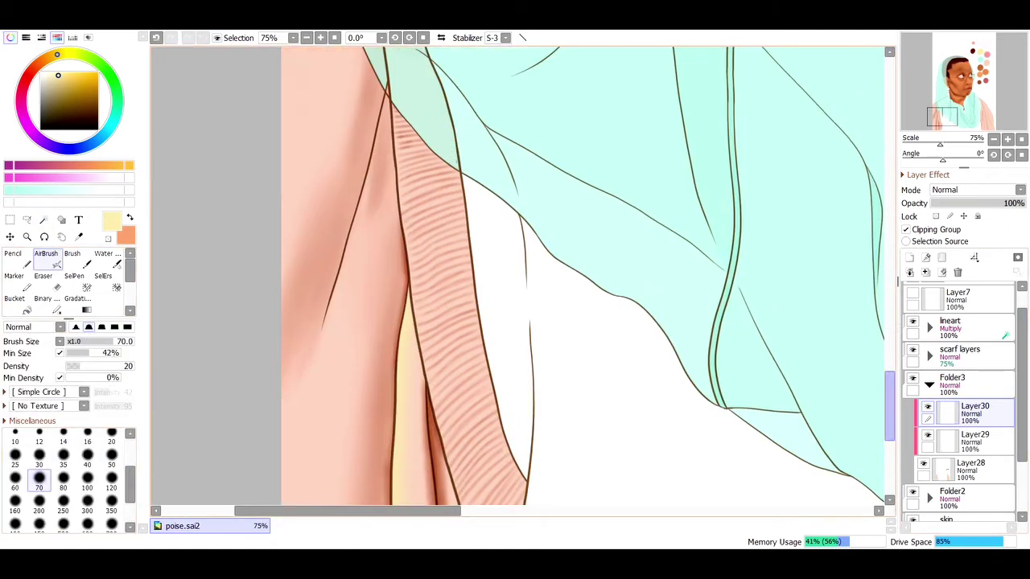
key(bracketleft)
key(bracketleft)
key(bracketleft)
drag(375, 165, 323, 342)
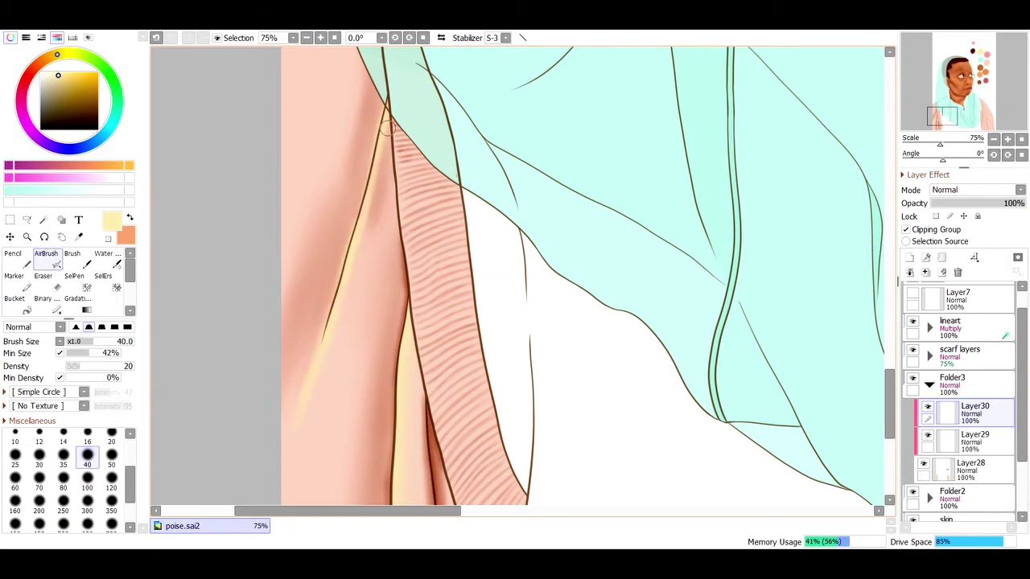
Step: Fit the whole portrait in view, then zoom in closer on the face and scarf
key(e)
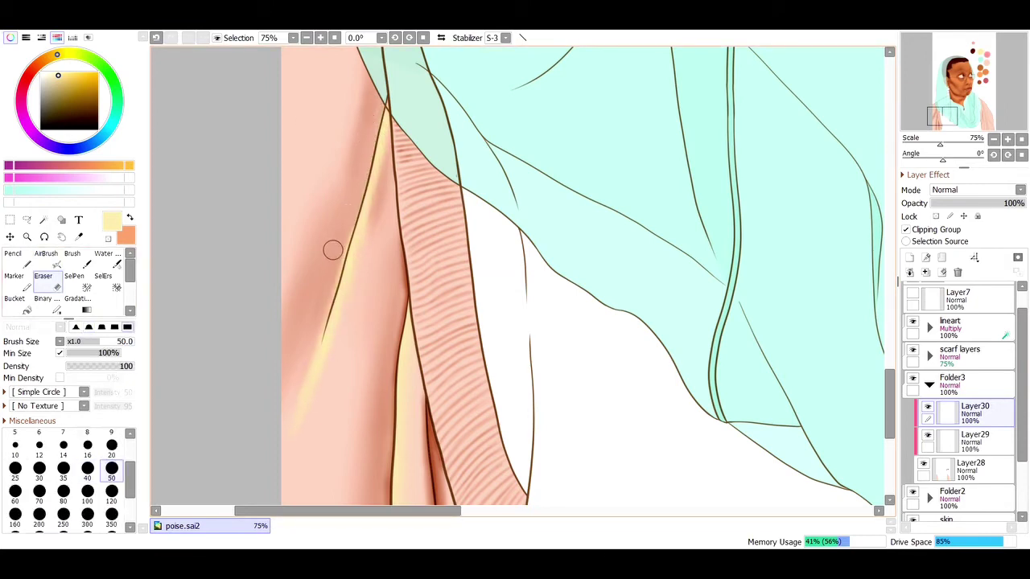
key(ctrl+0)
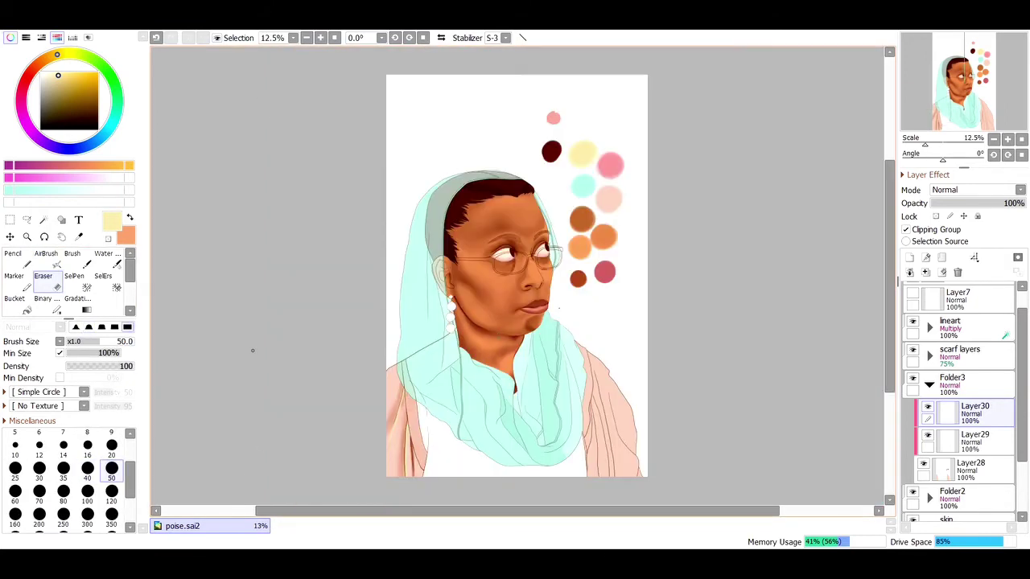
click(27, 236)
click(415, 363)
key(v)
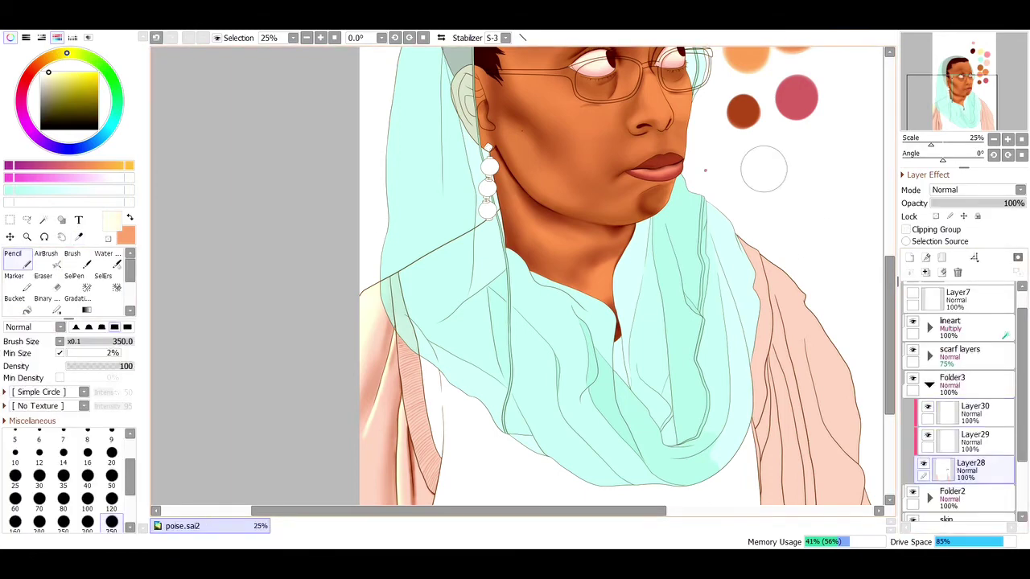
Step: Magic Wand the hatched shoulder strip on Layer28 and zoom in on it with a small airbrush
key(w)
click(414, 403)
click(46, 256)
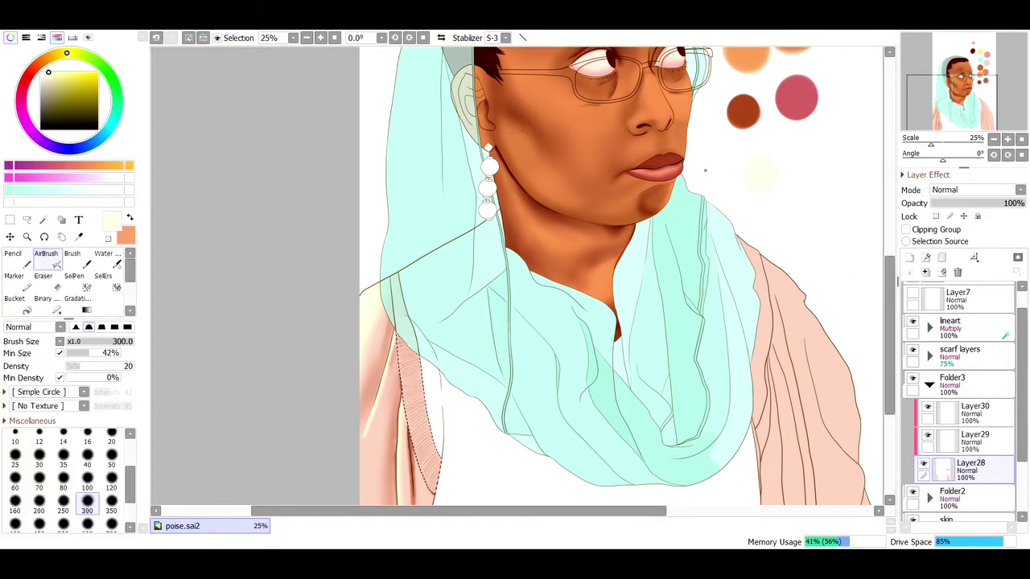
drag(434, 361, 439, 366)
drag(321, 286, 568, 438)
click(111, 442)
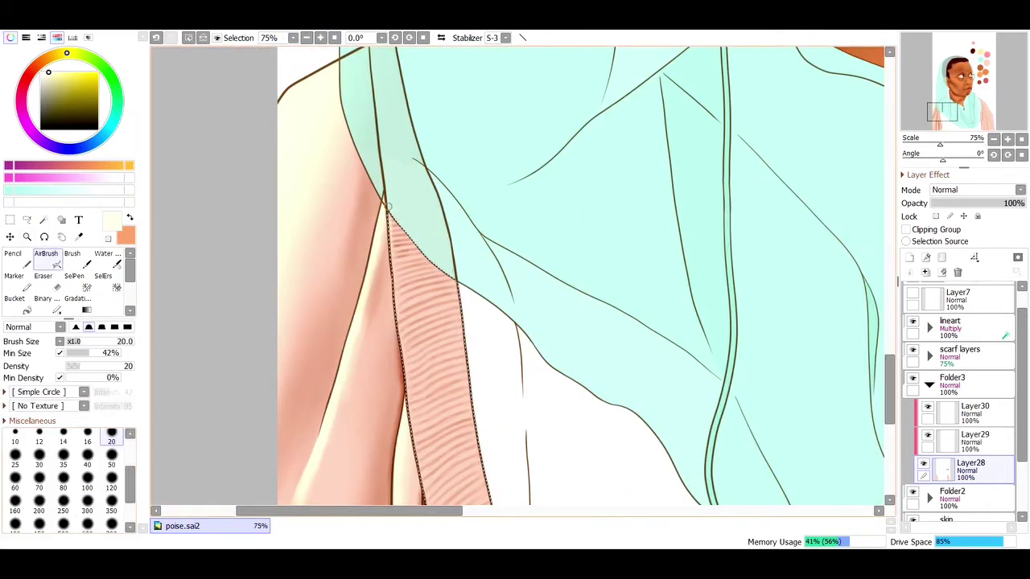
Step: Zoom to 300% on the strip's top and shrink the AirBrush to size 7
scroll(405, 319, down, 3)
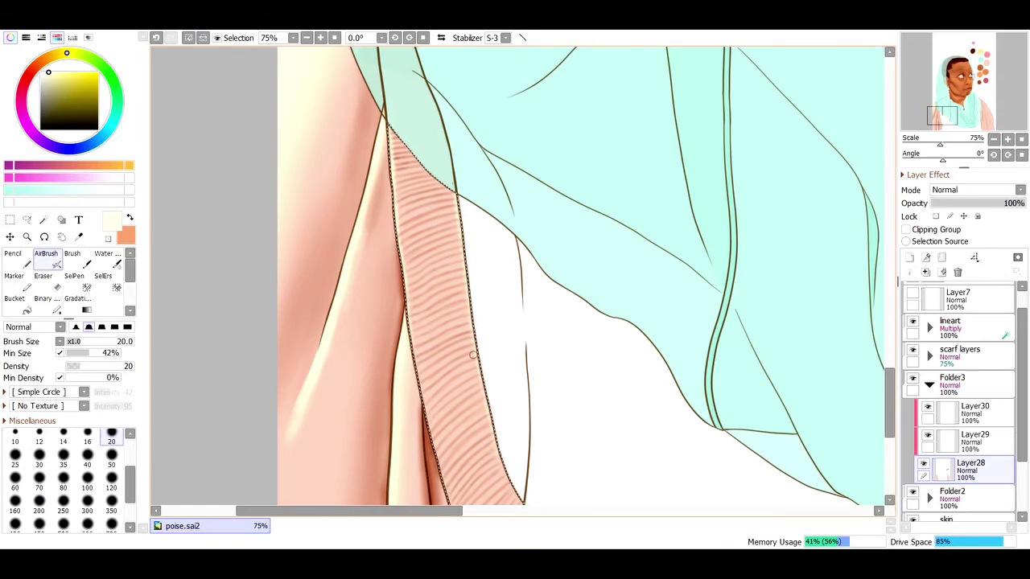
scroll(473, 354, down, 3)
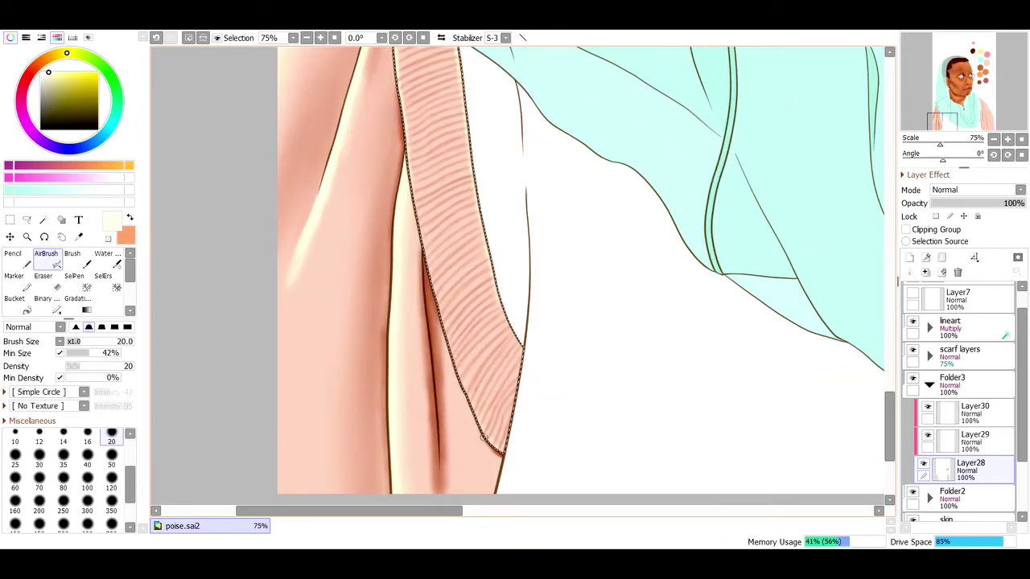
drag(764, 309, 431, 274)
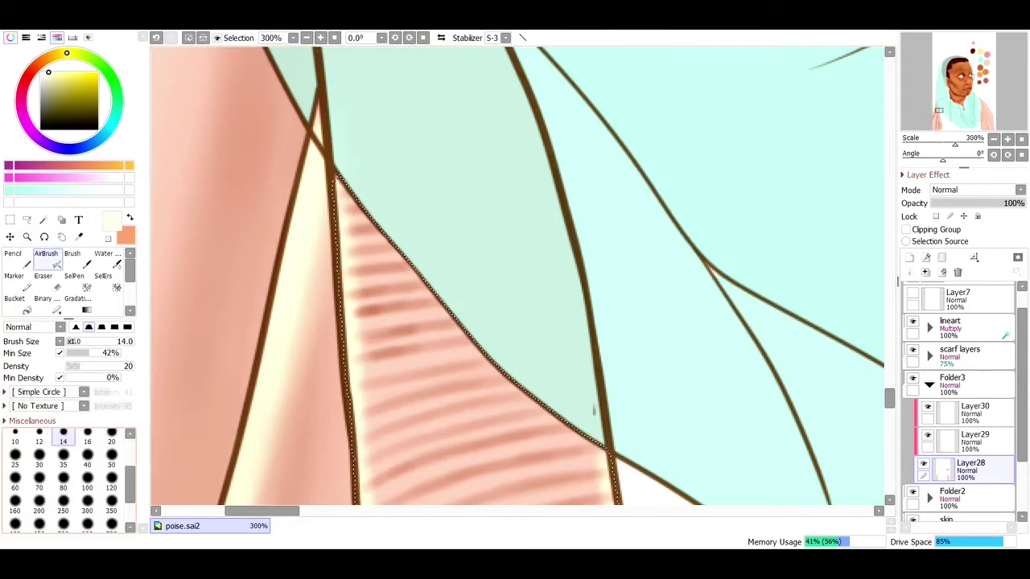
key(bracketleft)
key(bracketleft)
key(bracketleft)
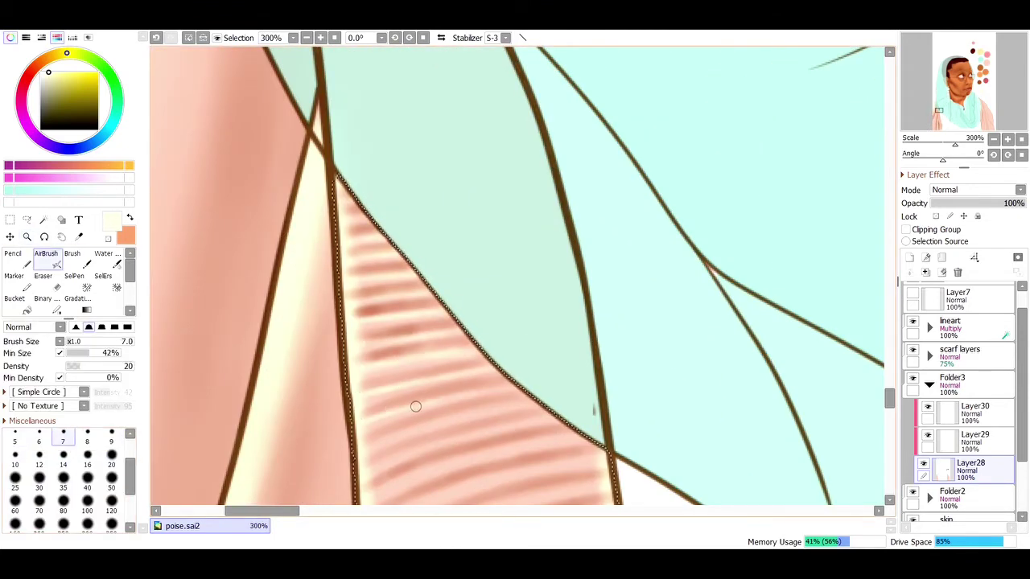
scroll(857, 386, down, 3)
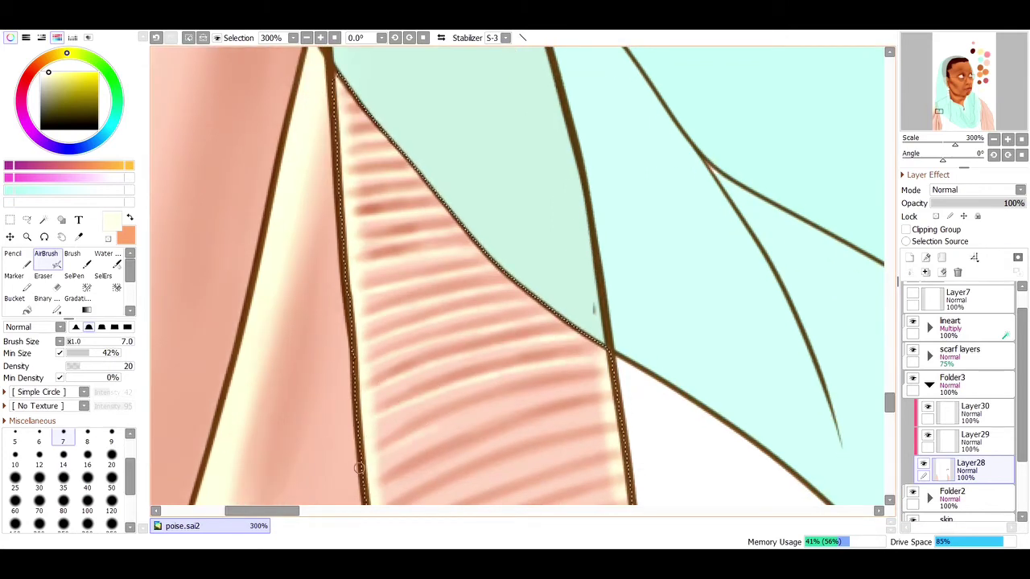
scroll(506, 414, down, 4)
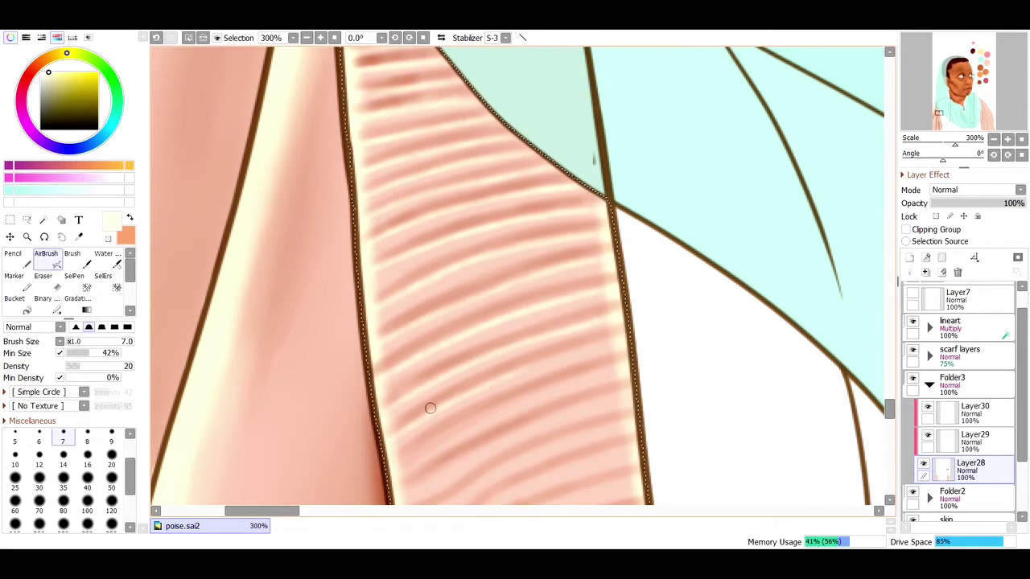
scroll(431, 408, down, 4)
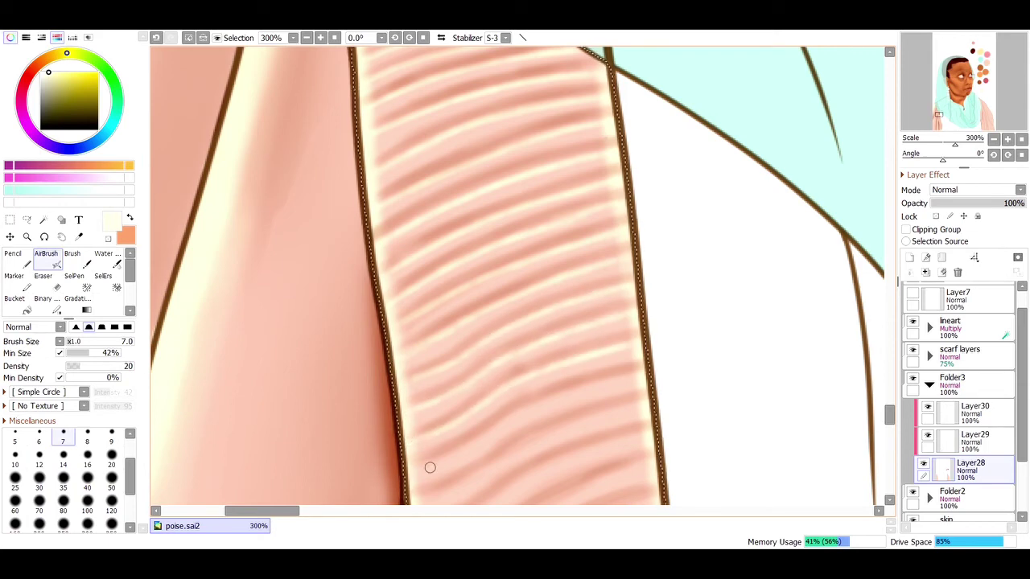
scroll(644, 362, down, 4)
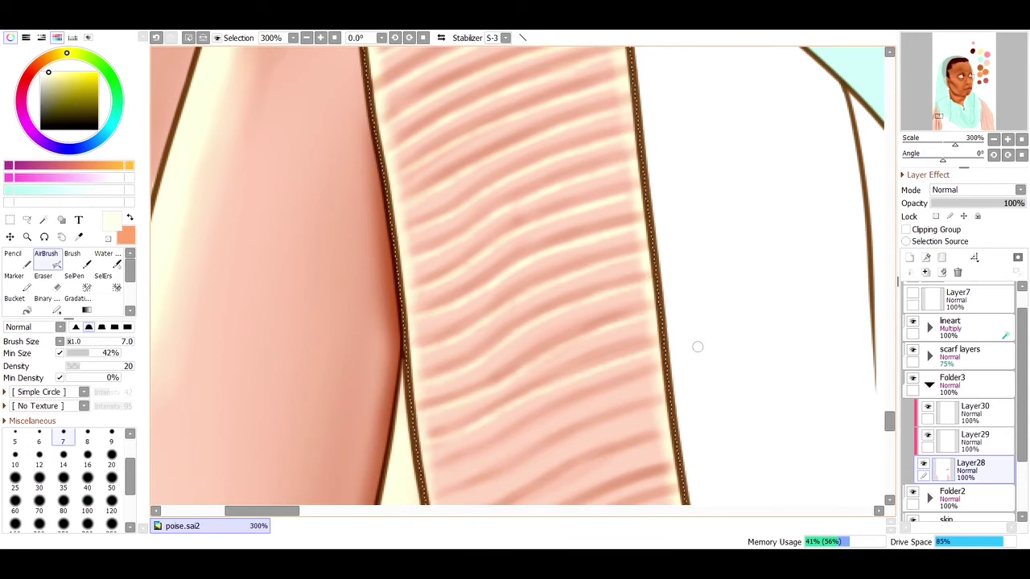
scroll(696, 345, down, 3)
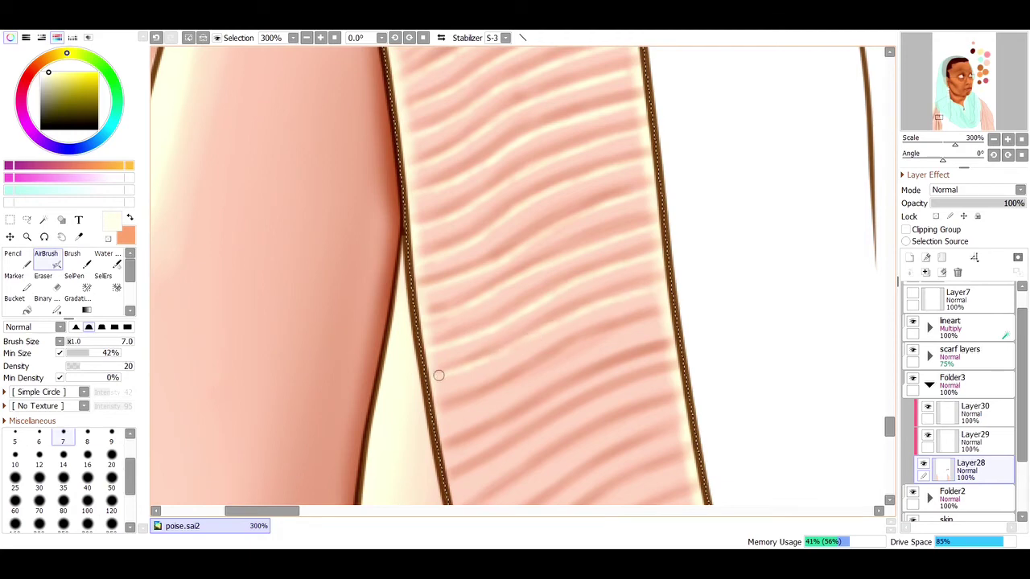
Step: Paint pale cream highlights between the hatch ridges for a ribbed sheen
drag(450, 410, 491, 398)
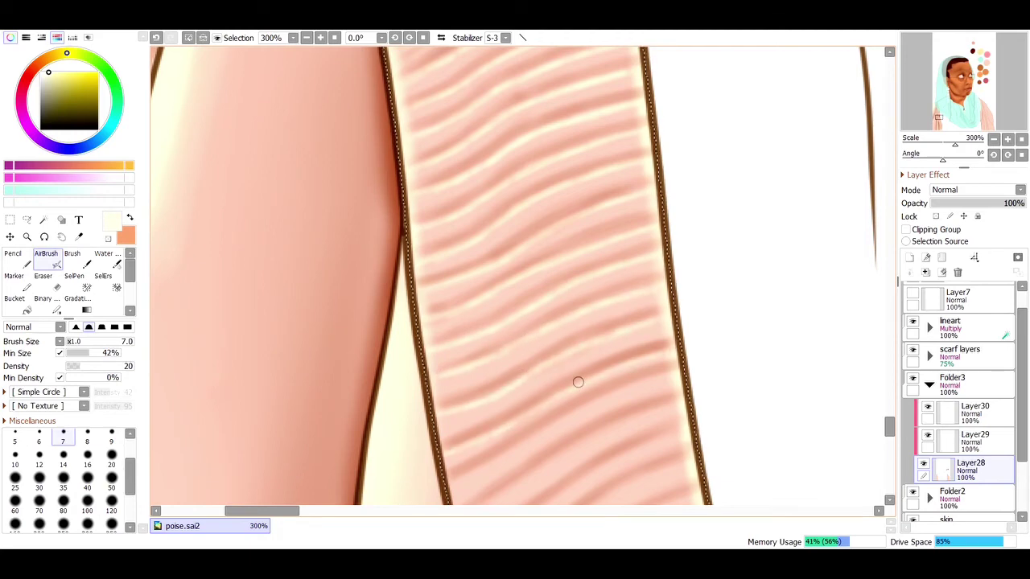
scroll(619, 208, down, 4)
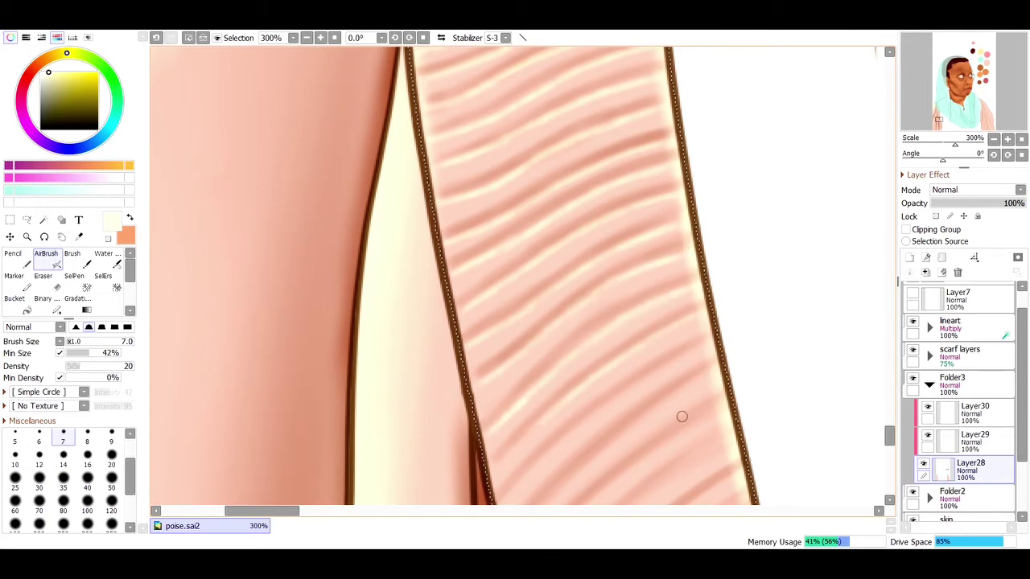
scroll(680, 416, down, 3)
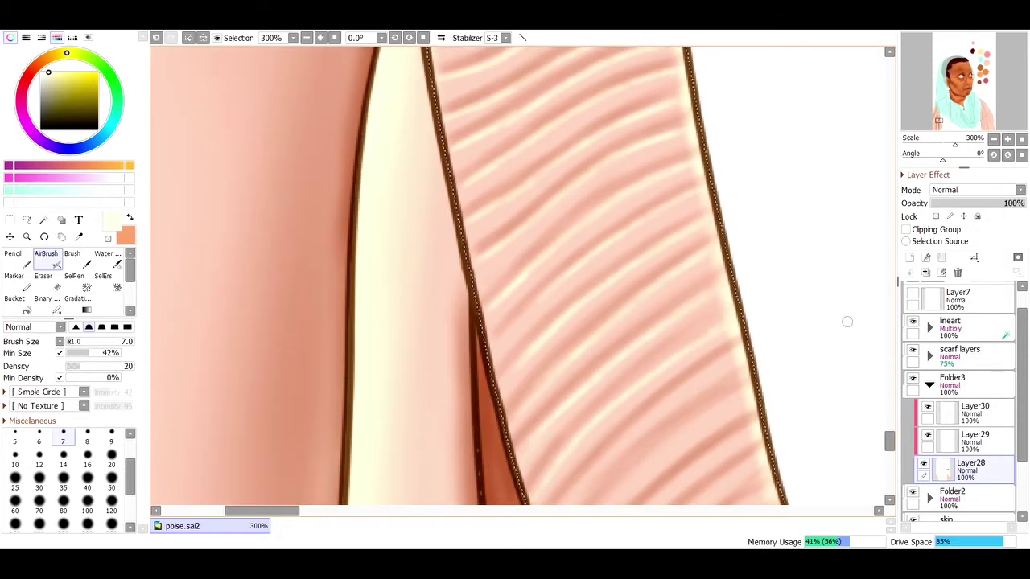
scroll(846, 322, down, 3)
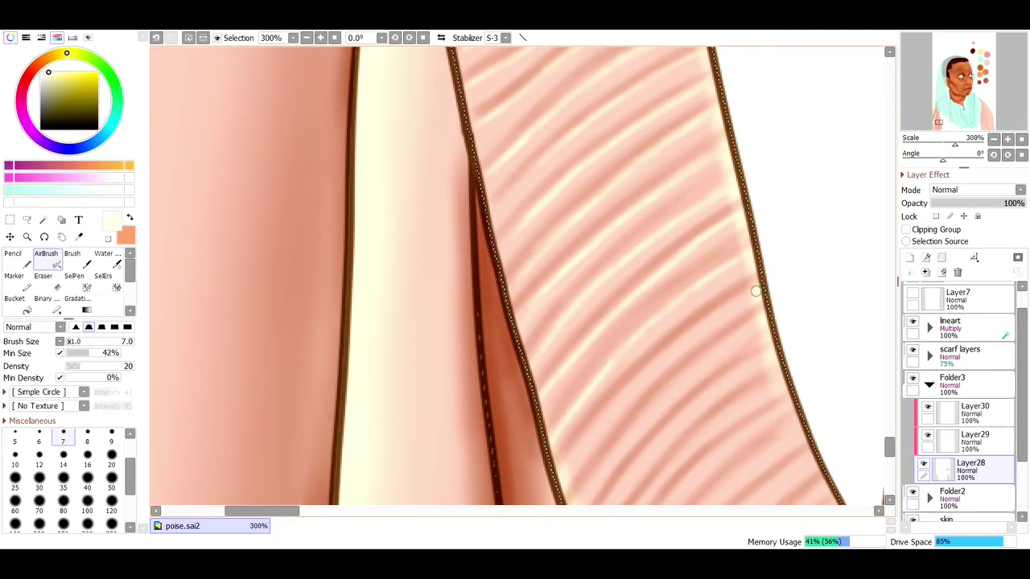
scroll(598, 466, down, 3)
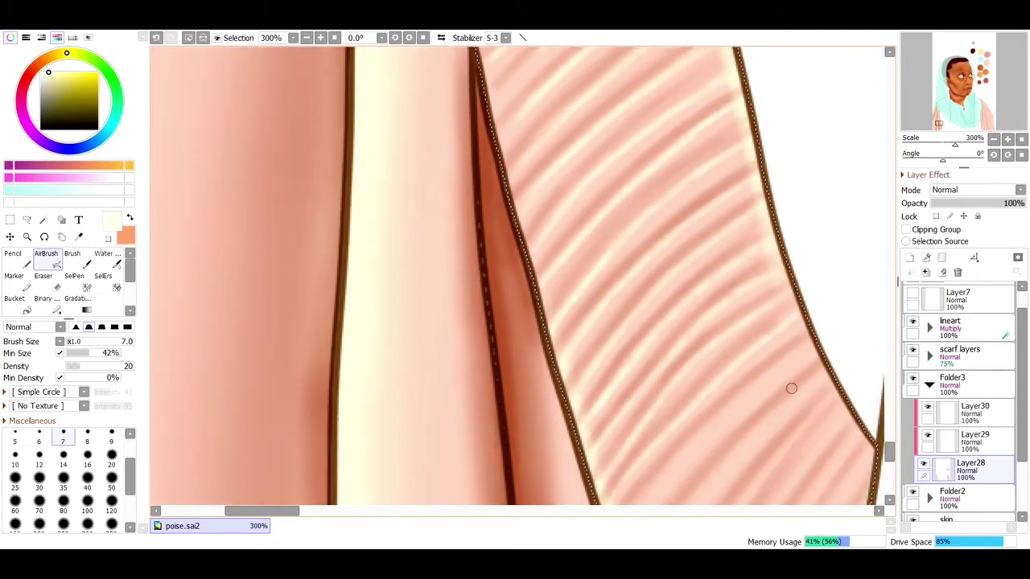
scroll(761, 374, down, 3)
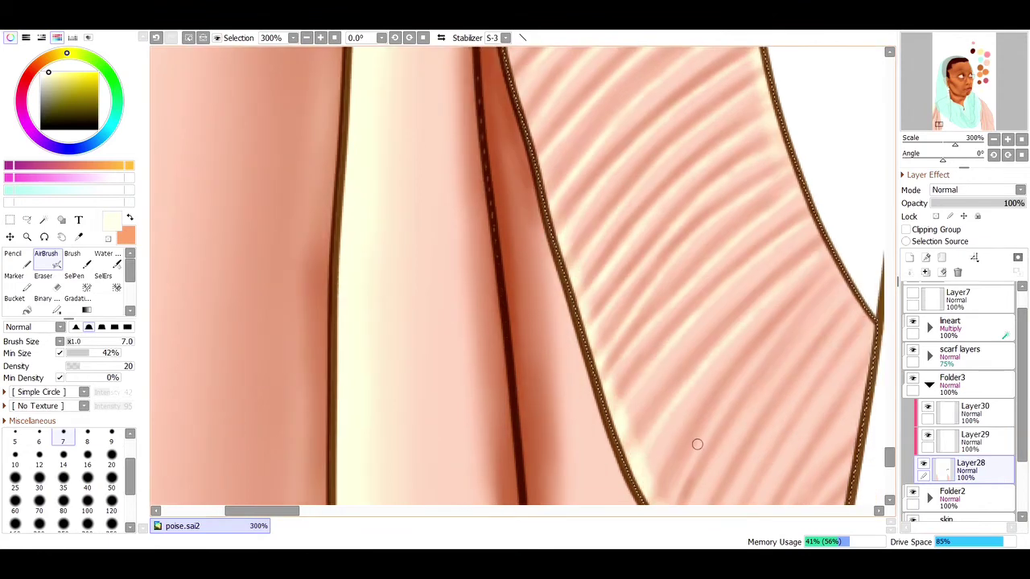
scroll(713, 452, down, 10)
Step: Fit the portrait in view and Magic Wand the peach garment's central fold region
key(z)
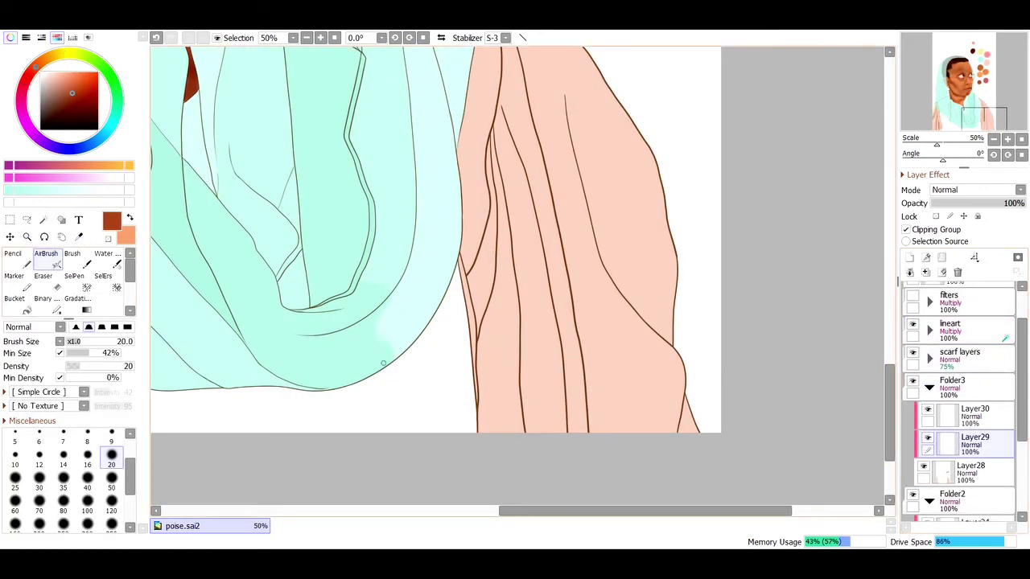
key(bracketright)
key(bracketright)
key(bracketright)
key(bracketright)
key(bracketright)
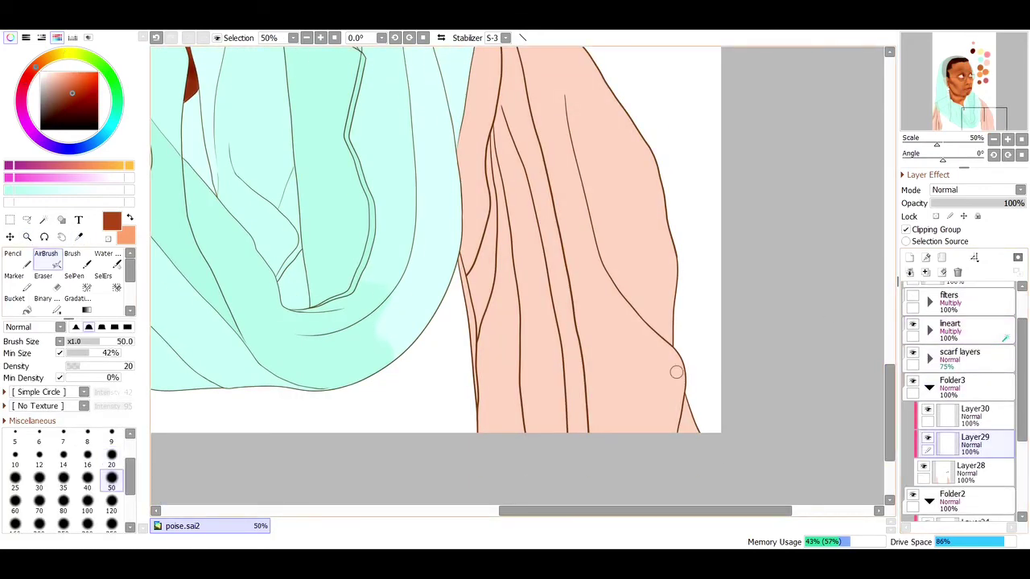
key(w)
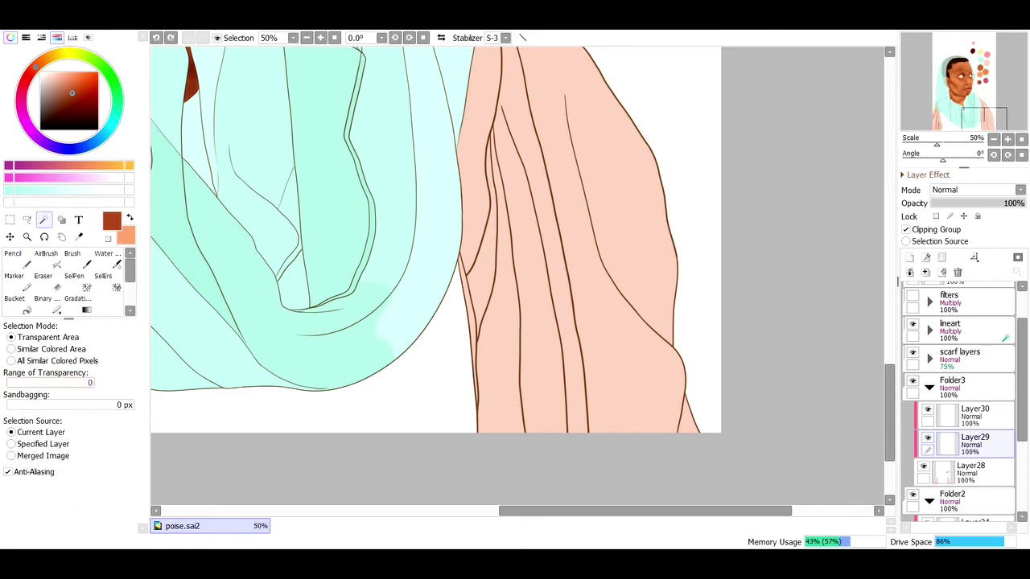
click(503, 138)
key(v)
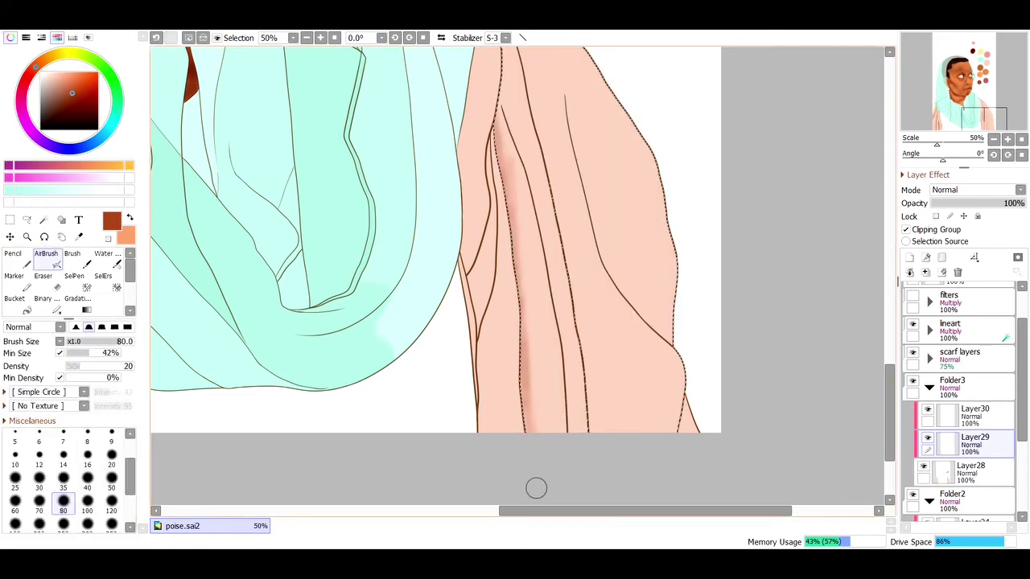
Step: Shade the crease and blend it with the Water tool, then deselect
key(b)
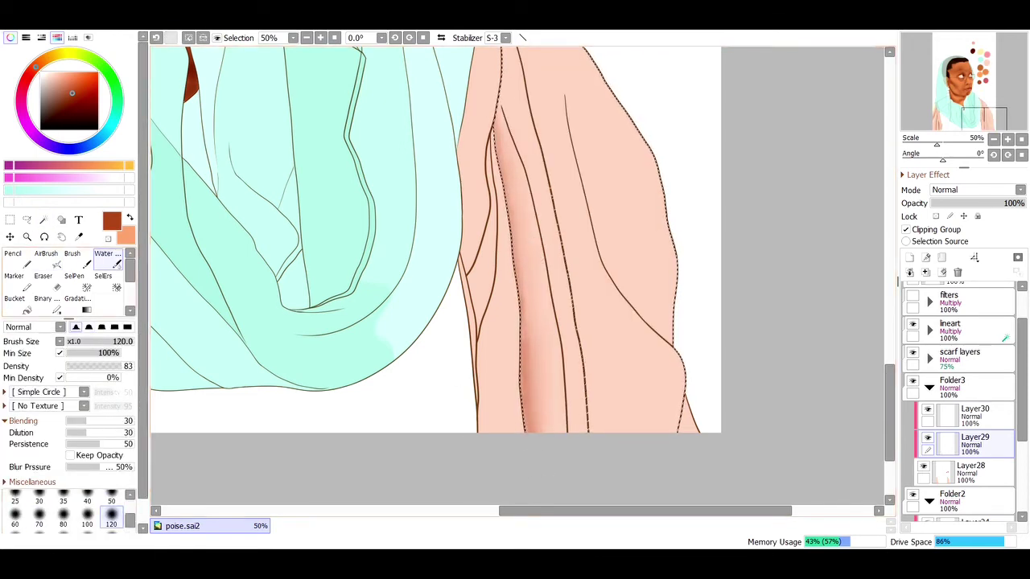
key(e)
key(b)
key(v)
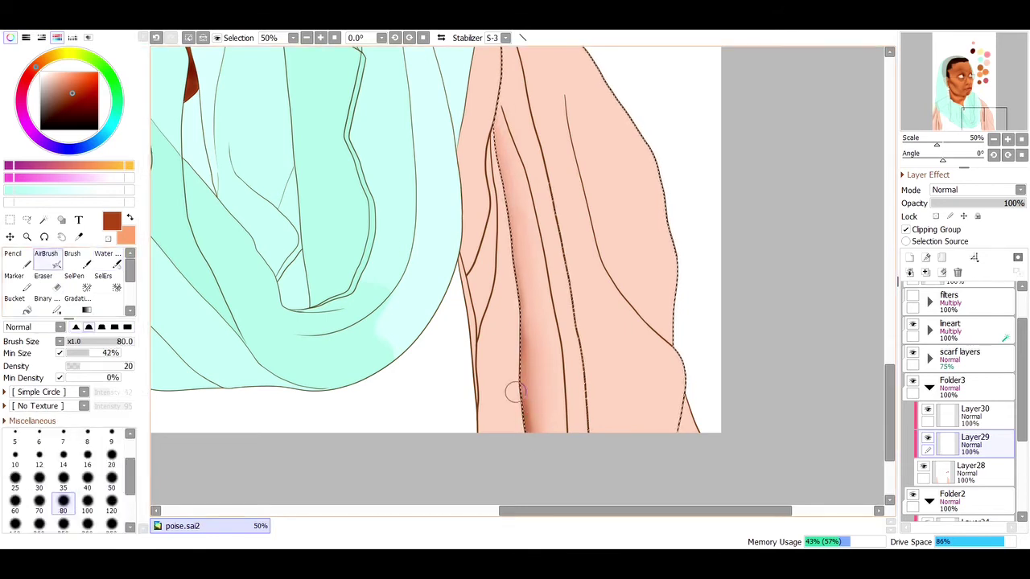
key(c)
key(v)
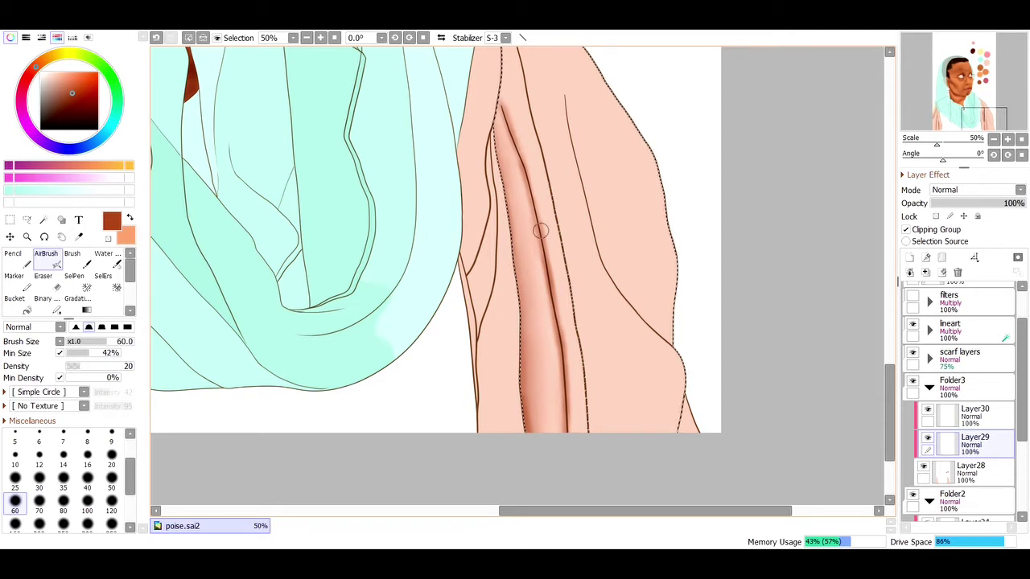
key(v)
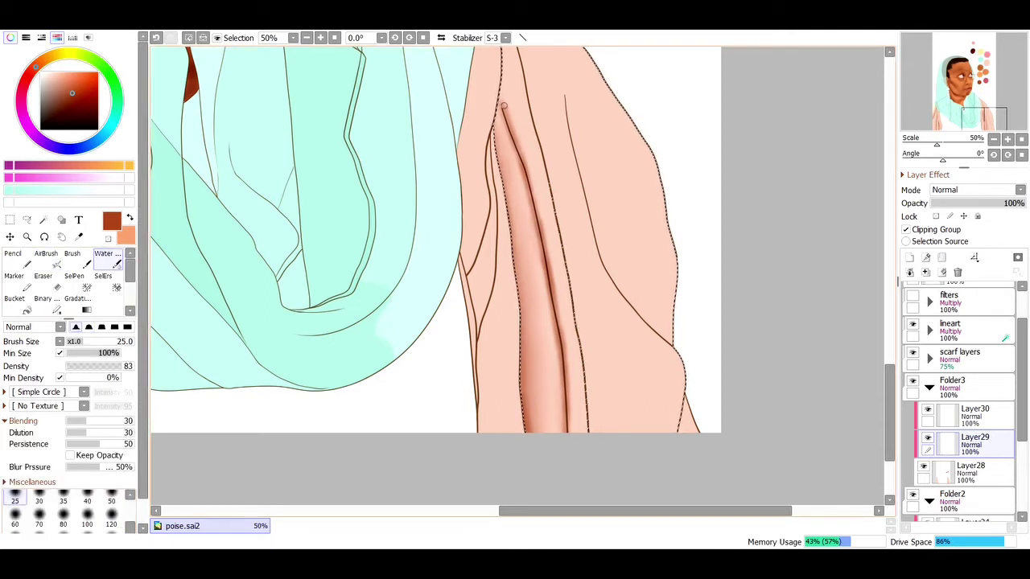
drag(546, 204, 576, 453)
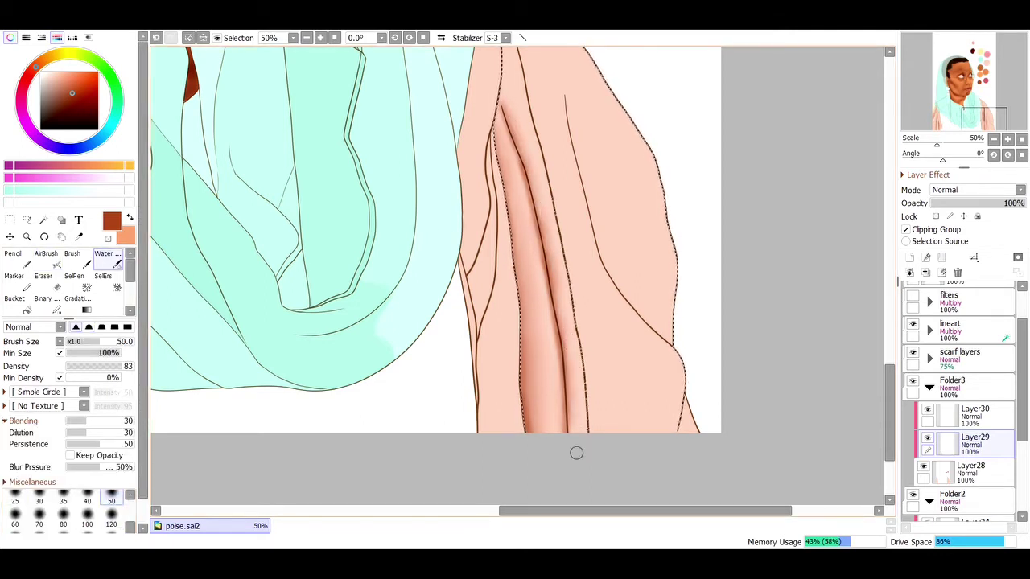
key(ctrl+d)
Step: Select the thin strip left of the fold and refine its shading with AirBrush, Water and Eraser
key(w)
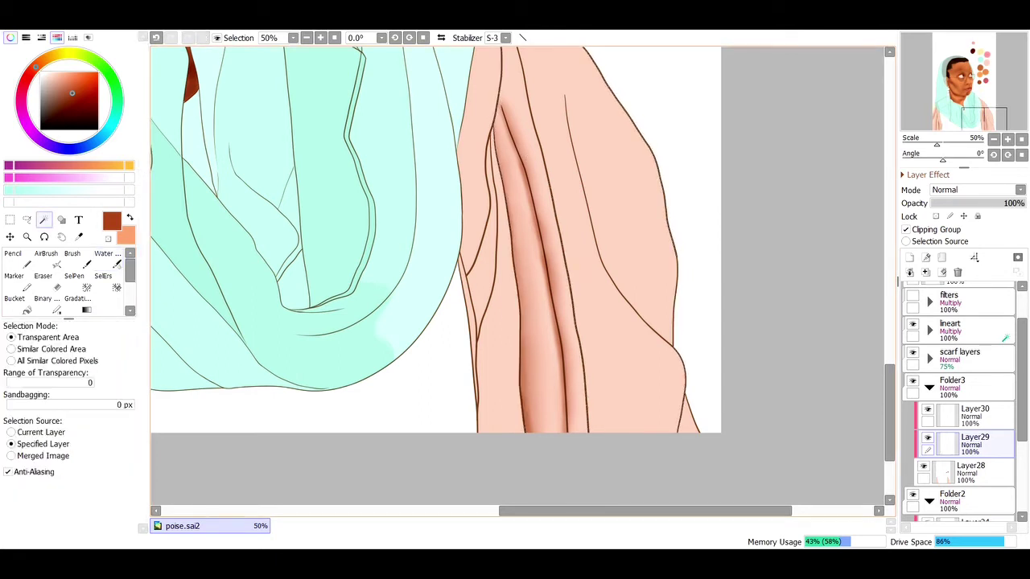
click(495, 281)
key(a)
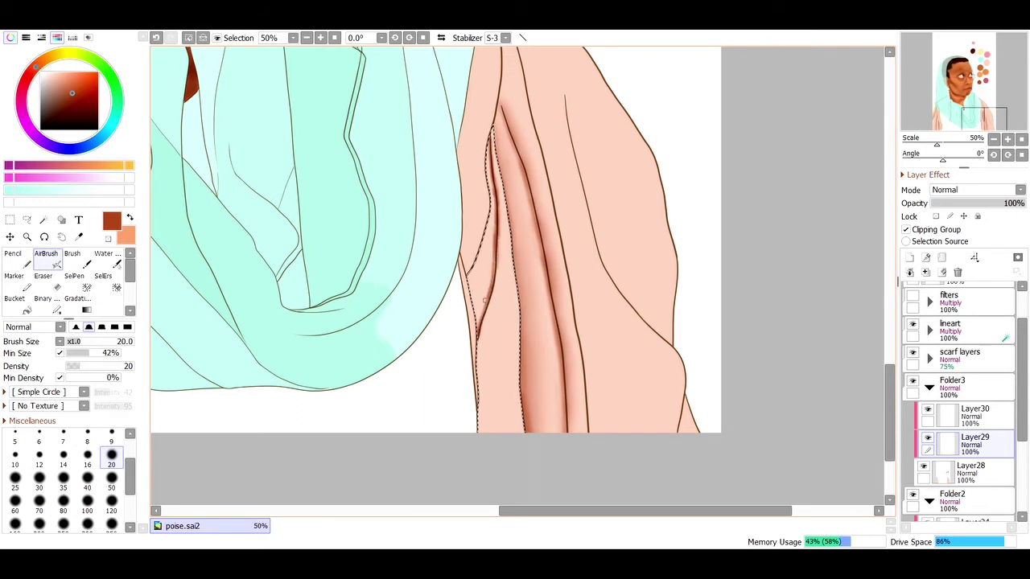
key(c)
key(e)
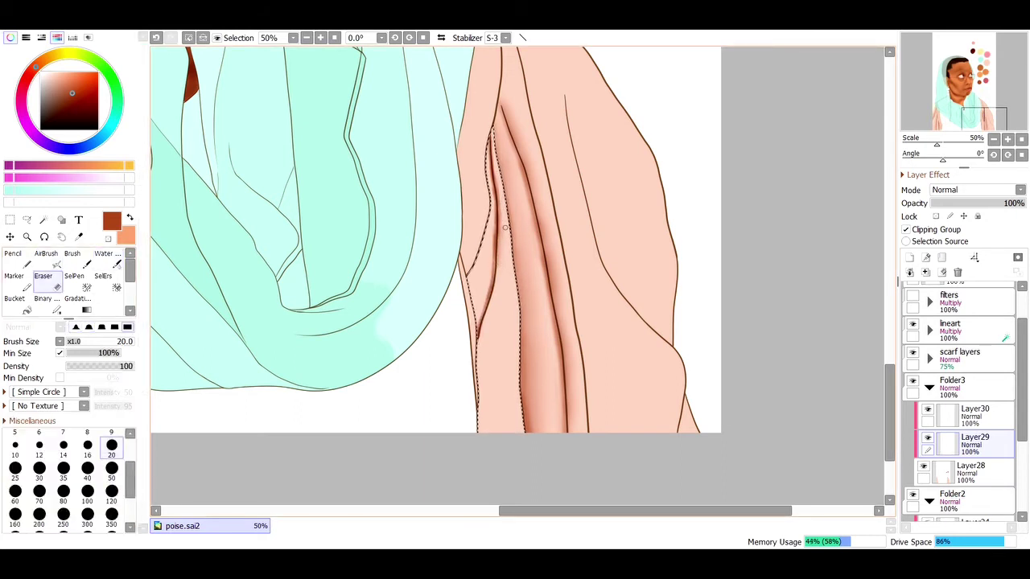
key(c)
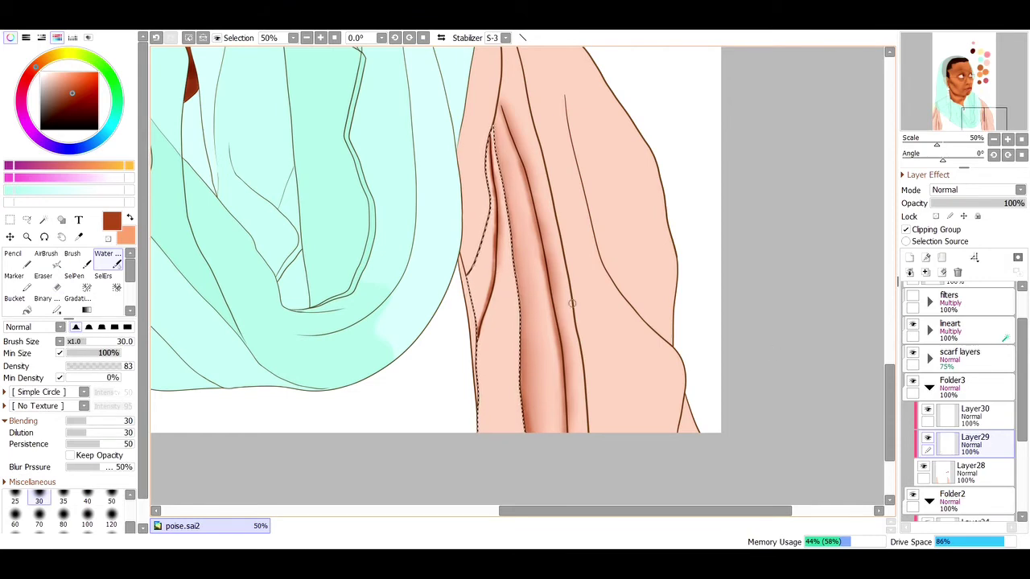
scroll(607, 351, up, 3)
Step: Magic Wand the arm region and airbrush shading along the crease at size 80
key(w)
click(482, 338)
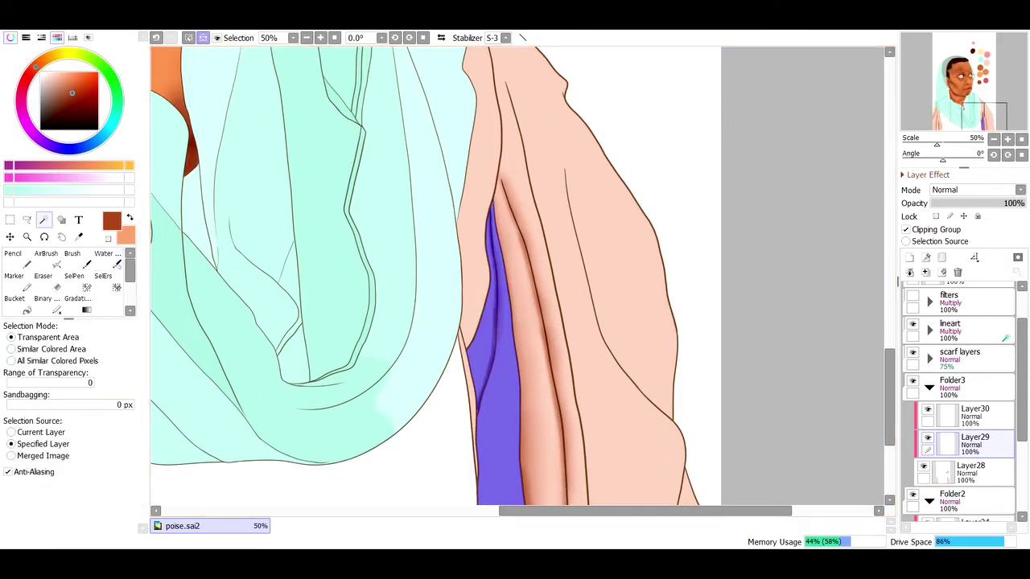
key(a)
key(bracketright)
key(bracketright)
key(bracketright)
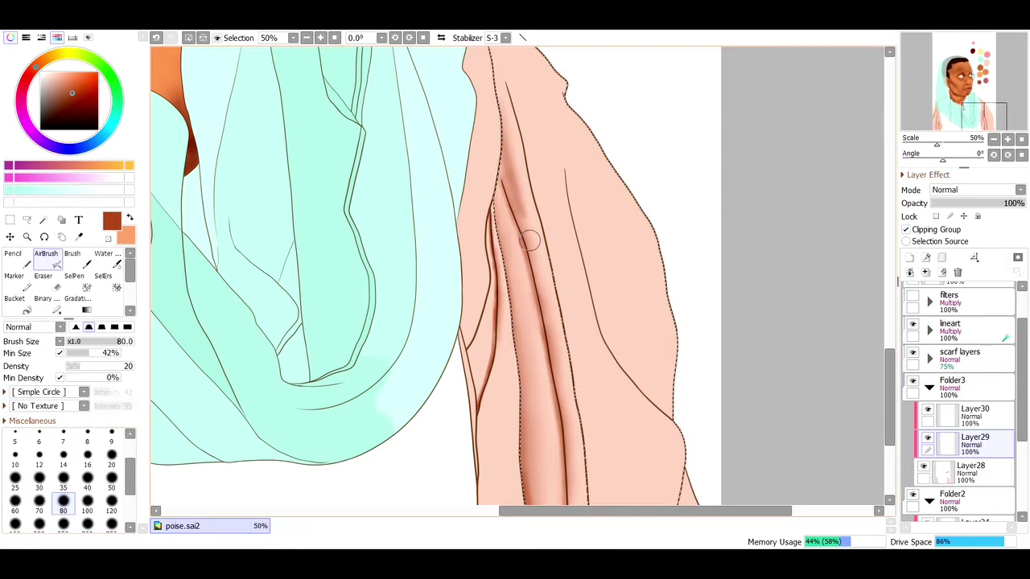
drag(544, 301, 578, 446)
scroll(582, 354, down, 3)
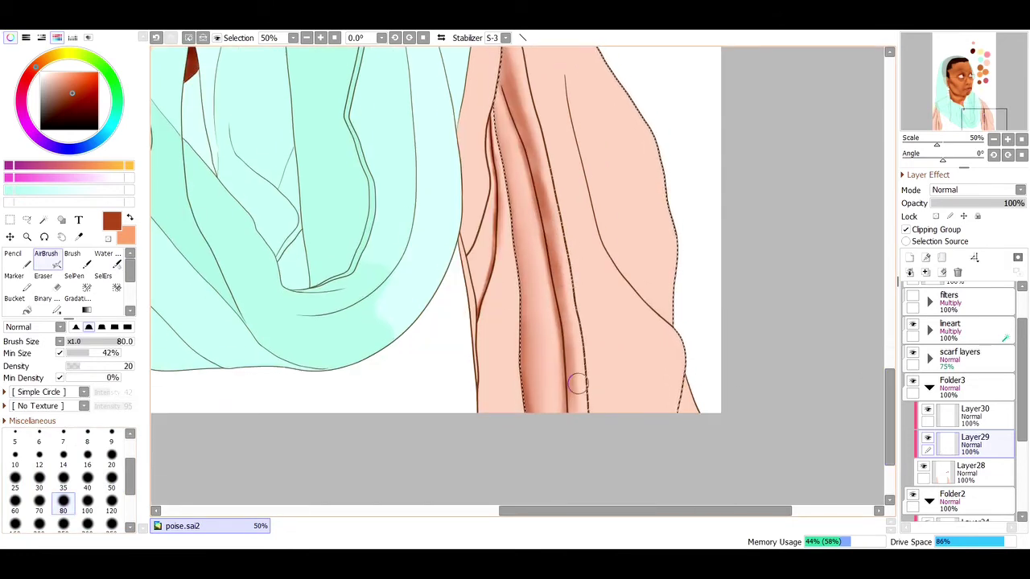
Step: Airbrush a dark shadow along the arm's right edge and soften it with a size-50 eraser
key(bracketright)
key(bracketright)
key(bracketright)
key(bracketright)
key(bracketright)
mouse_move(667, 271)
mouse_down()
mouse_move(646, 201)
mouse_move(663, 244)
mouse_move(657, 145)
mouse_move(660, 299)
mouse_up()
key(e)
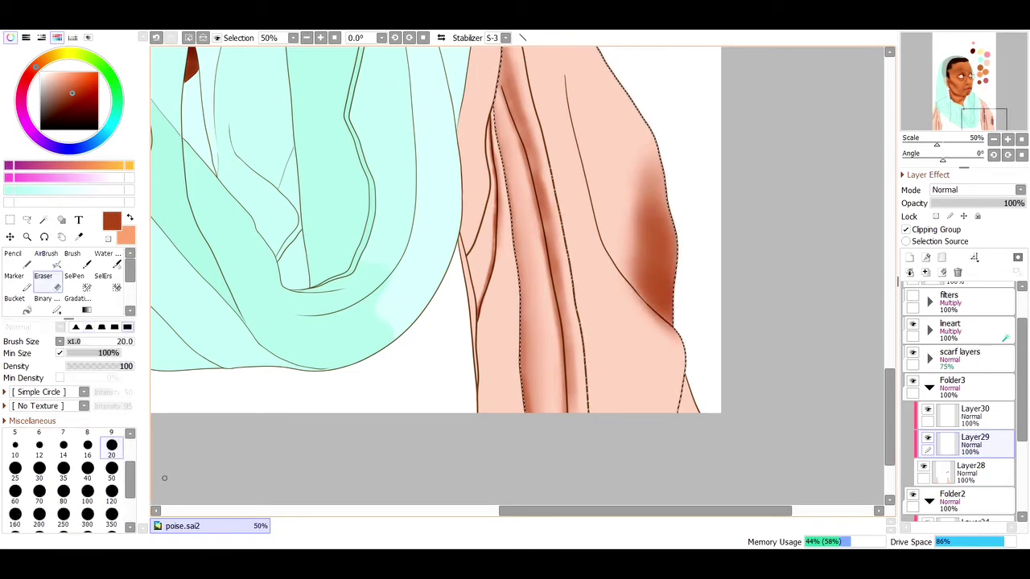
key(bracketright)
key(bracketright)
key(bracketright)
key(bracketright)
key(bracketright)
key(ctrl+z)
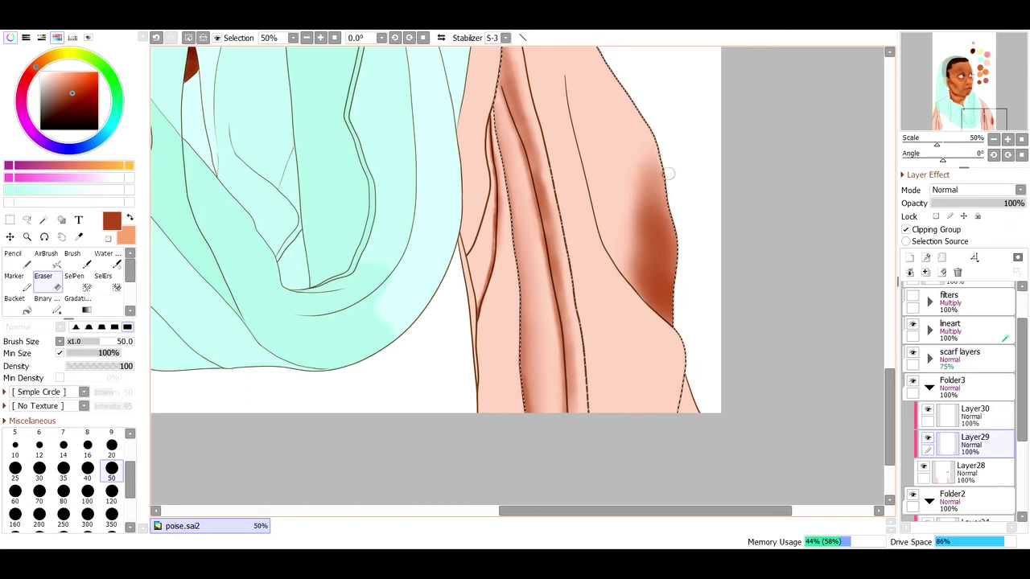
drag(680, 277, 659, 130)
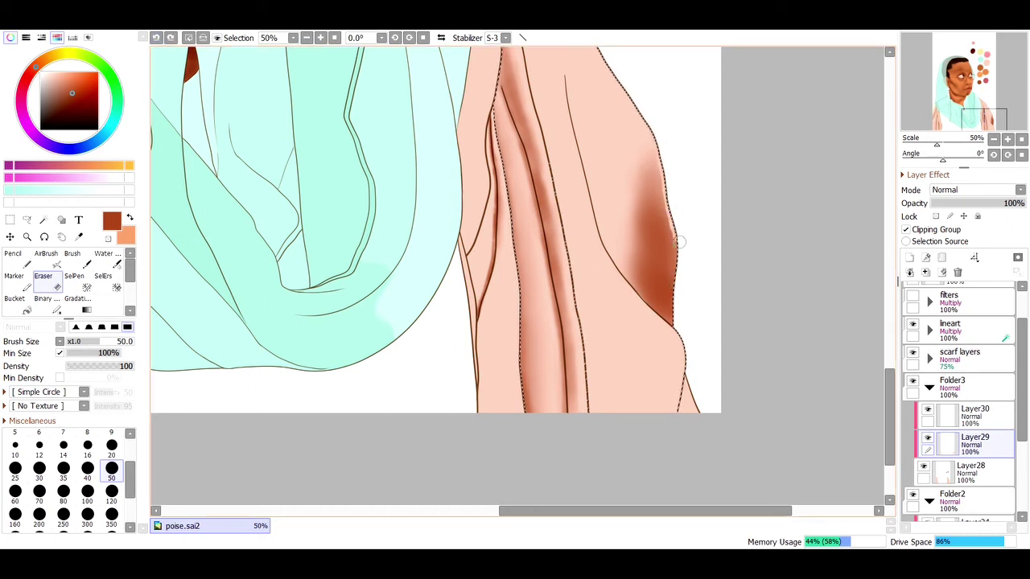
drag(679, 241, 680, 346)
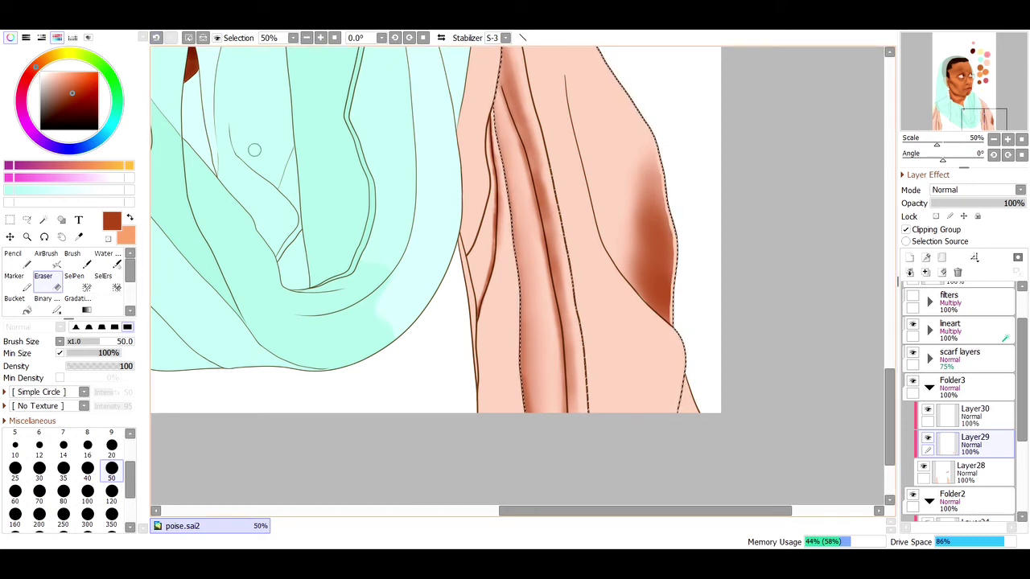
Step: Zoom in on the garment folds and Magic Wand the narrow fold beside the scarf edge
key(Home)
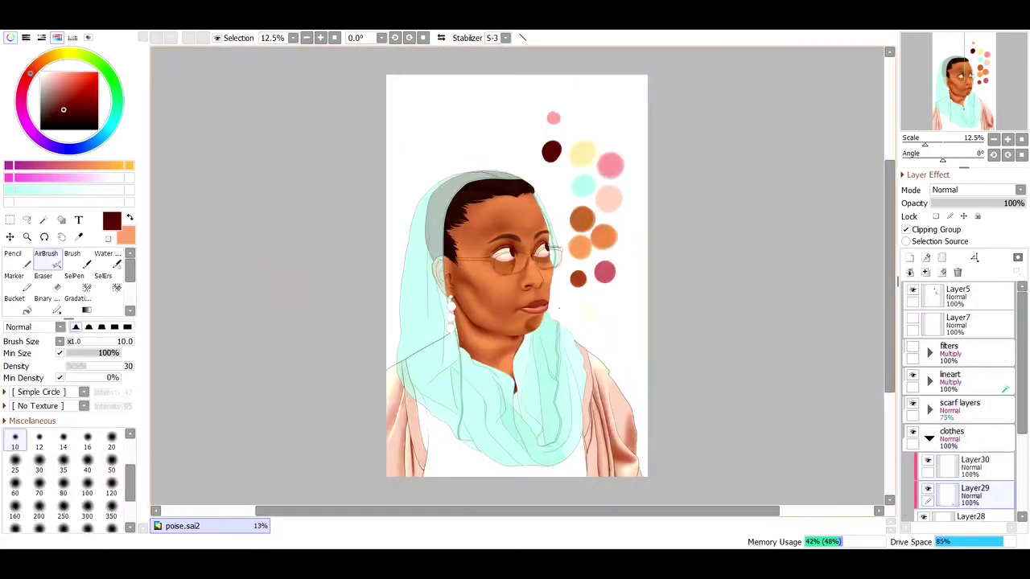
click(27, 237)
drag(338, 64, 531, 450)
scroll(519, 273, right, 3)
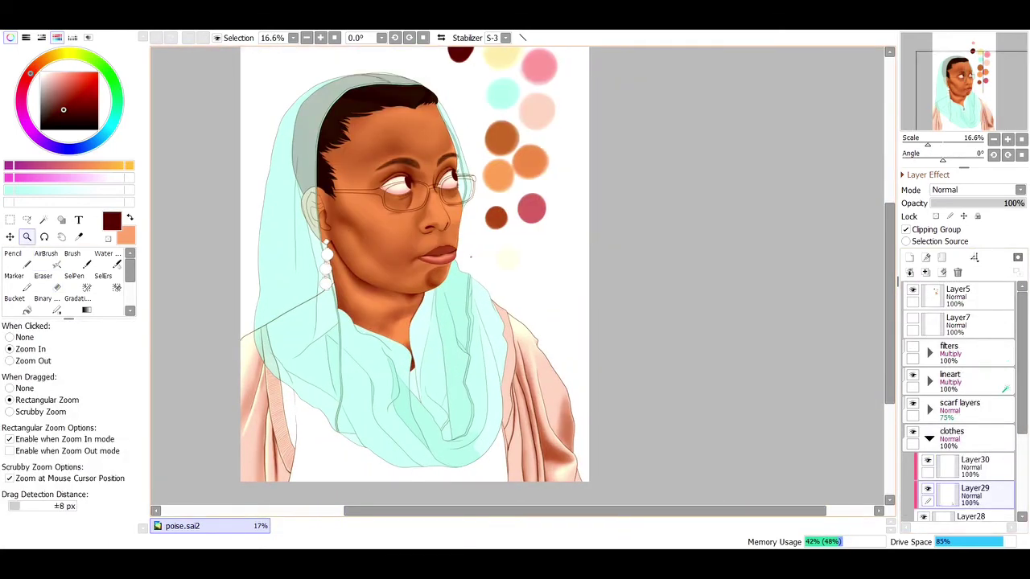
drag(386, 326, 627, 478)
key(w)
click(515, 362)
key(v)
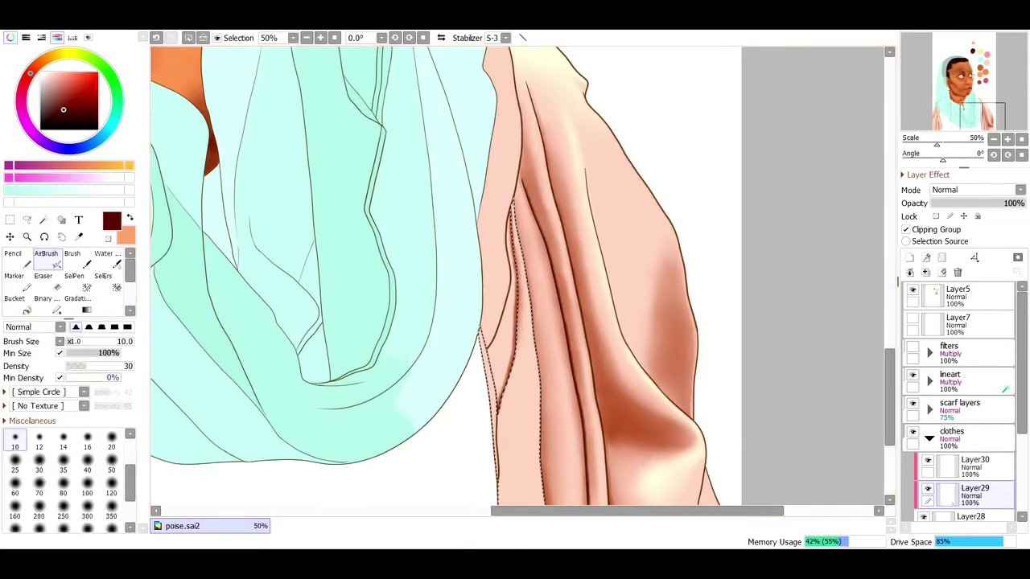
Step: Airbrush a dark shadow along the fold edge at size 30, then deselect and zoom out
scroll(961, 402, down, 3)
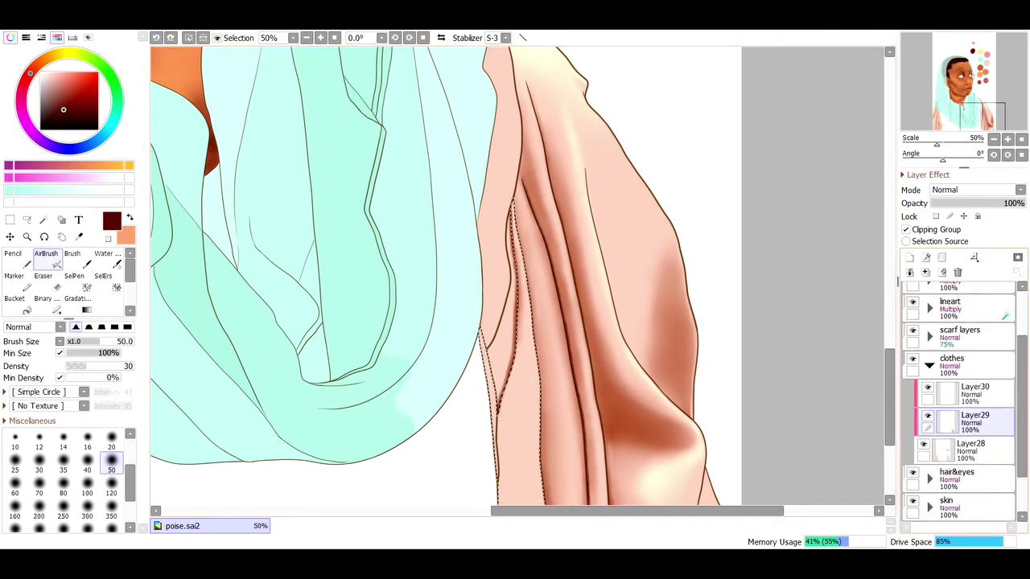
drag(499, 409, 497, 478)
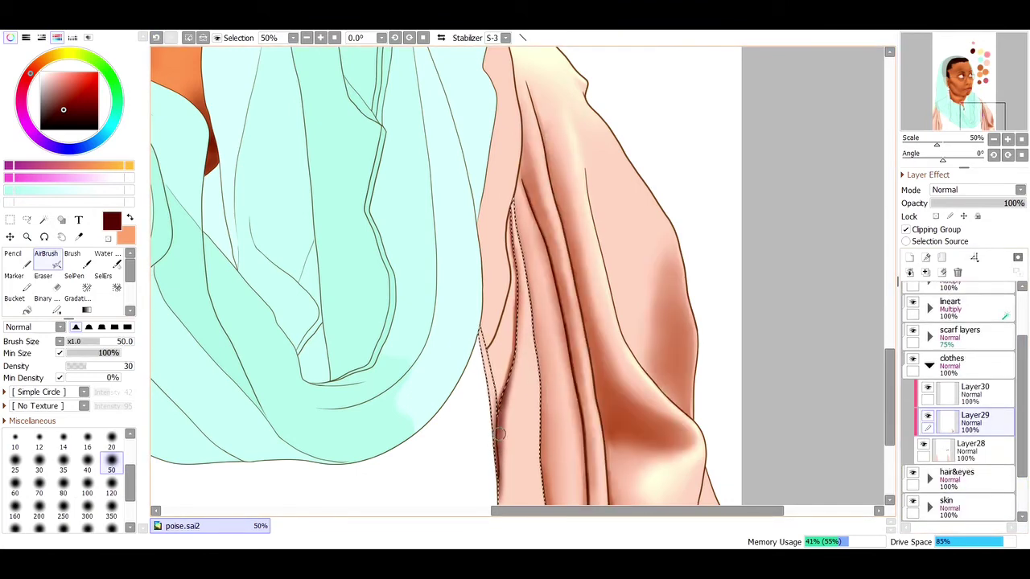
key(bracketleft)
key(bracketleft)
key(bracketleft)
drag(490, 354, 496, 402)
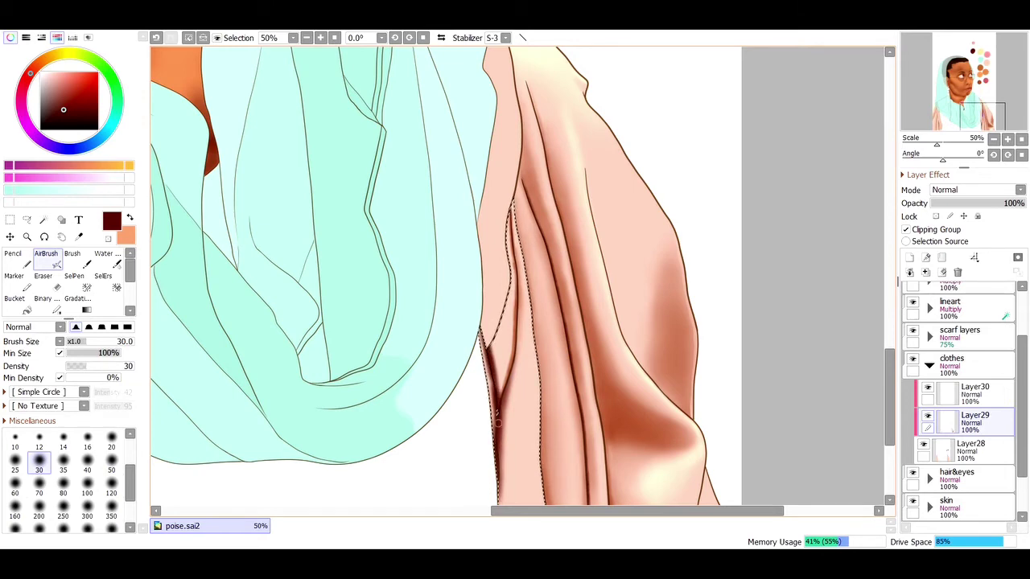
key(ctrl+d)
click(27, 236)
click(483, 321)
Step: Magic Wand the peach strip under the scarf and set the AirBrush to size 14
scroll(514, 274, down, 4)
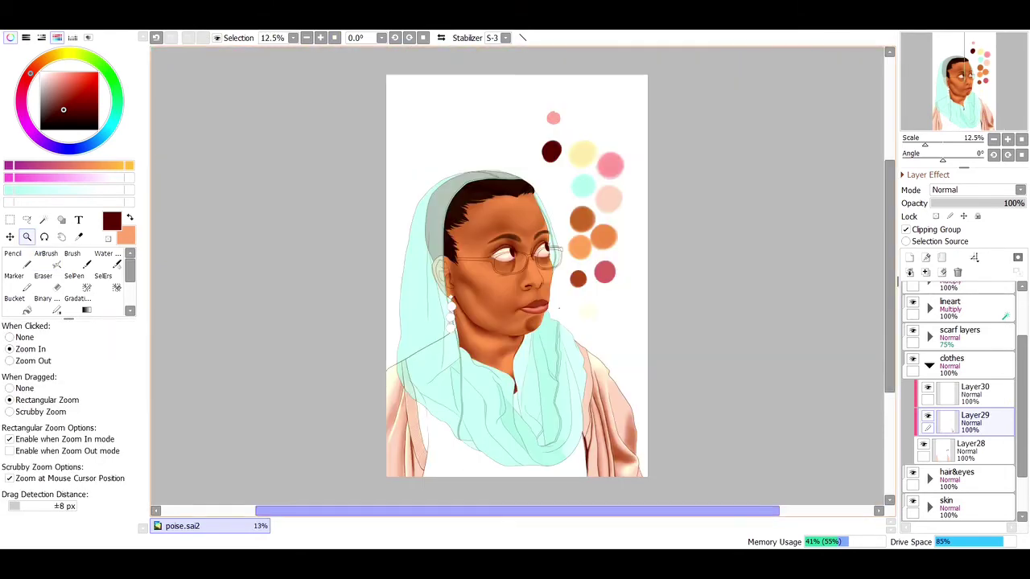
scroll(563, 402, up, 5)
key(w)
click(555, 120)
key(v)
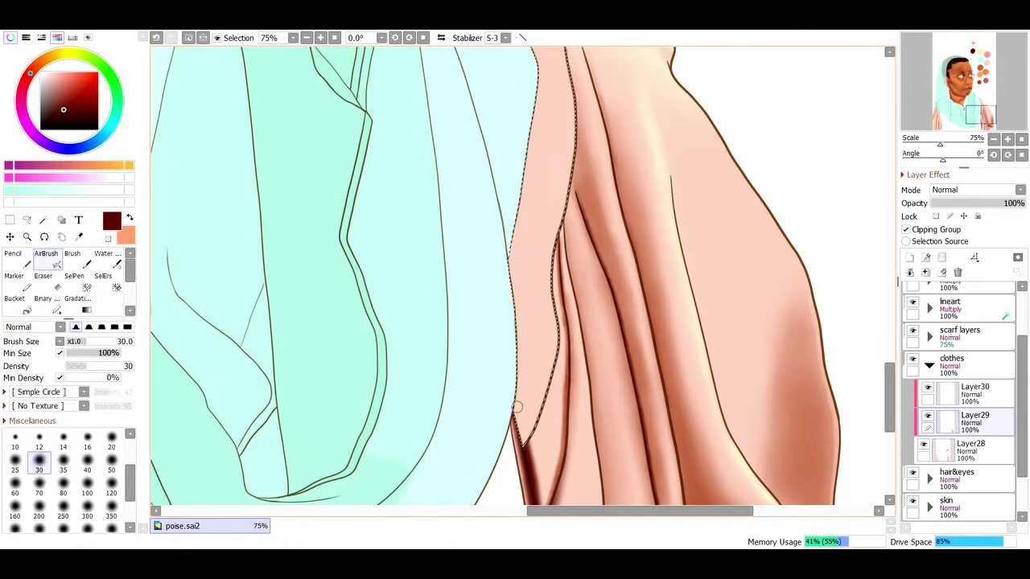
key(bracketleft)
key(bracketleft)
key(bracketleft)
key(bracketleft)
key(w)
click(530, 326)
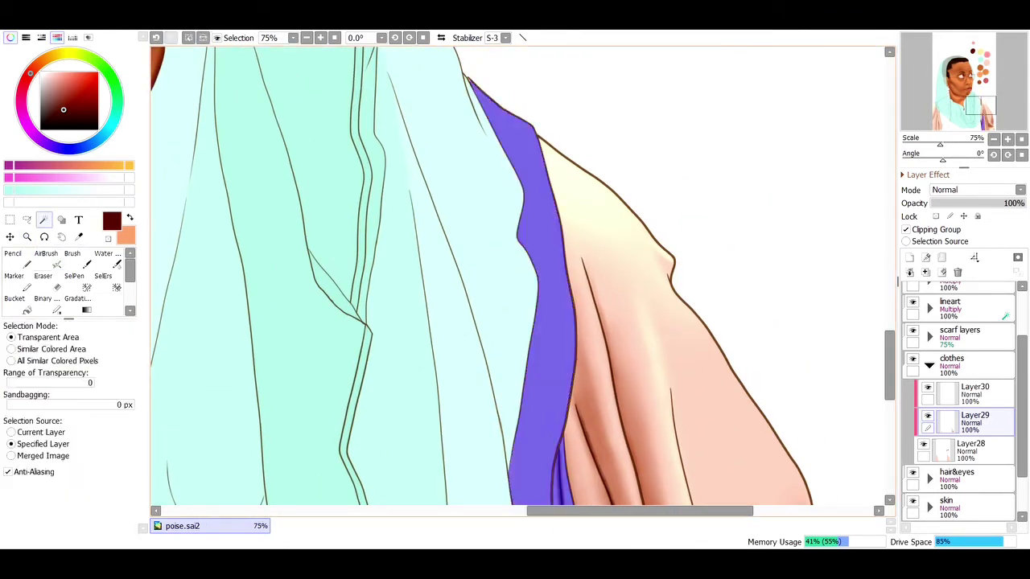
key(v)
Step: Paint short dark parallel stripe strokes across the strip, then rotate the canvas and zoom to 75%
mouse_move(531, 327)
mouse_down()
mouse_move(579, 324)
mouse_move(609, 314)
mouse_move(491, 296)
mouse_move(516, 309)
mouse_move(507, 299)
mouse_move(525, 340)
mouse_move(534, 292)
mouse_move(546, 343)
mouse_move(562, 274)
mouse_move(579, 289)
mouse_move(599, 266)
mouse_up()
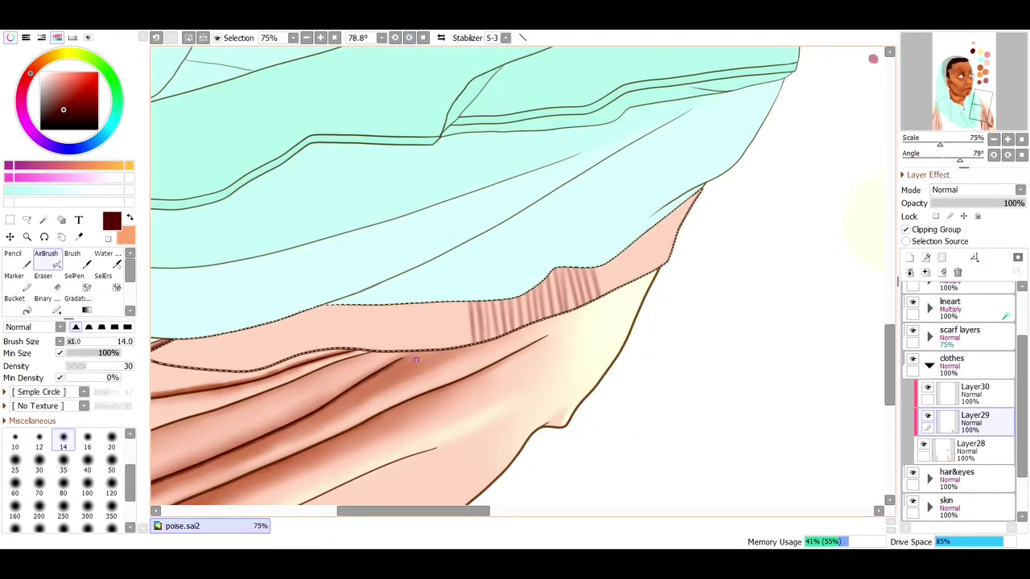
drag(386, 297, 555, 402)
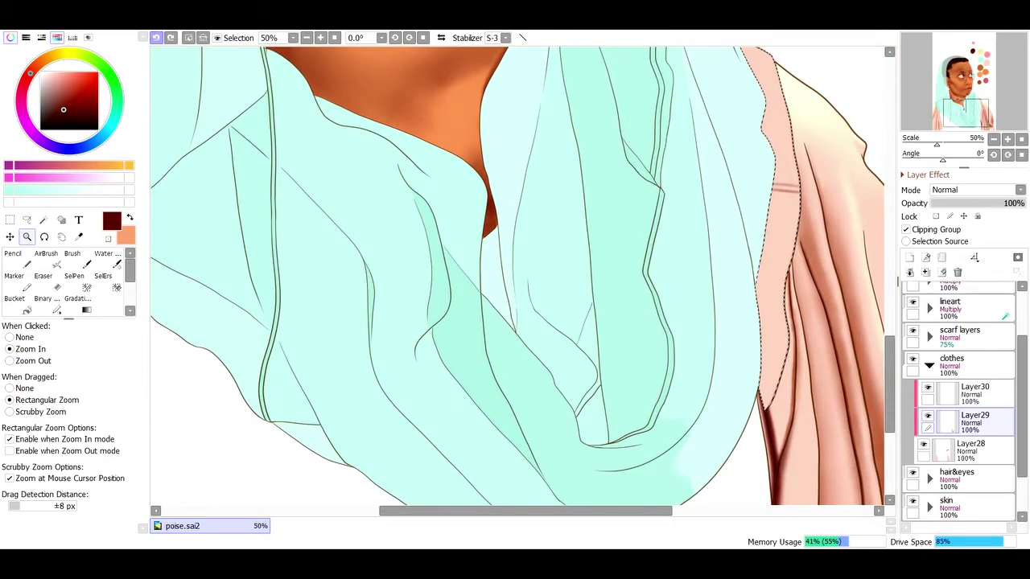
key(a)
scroll(517, 275, left, 3)
scroll(430, 264, right, 3)
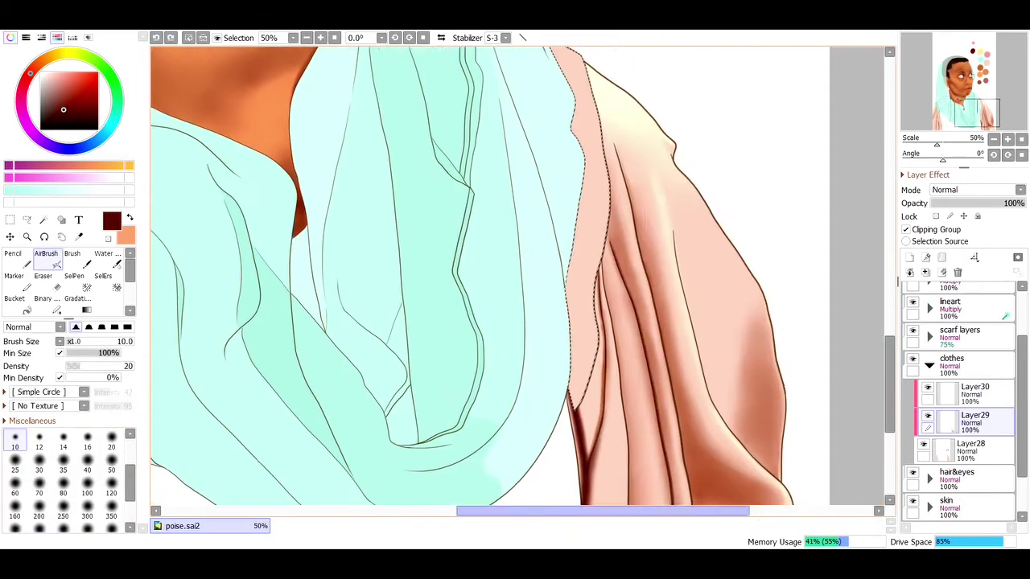
key(Delete)
key(ctrl+plus)
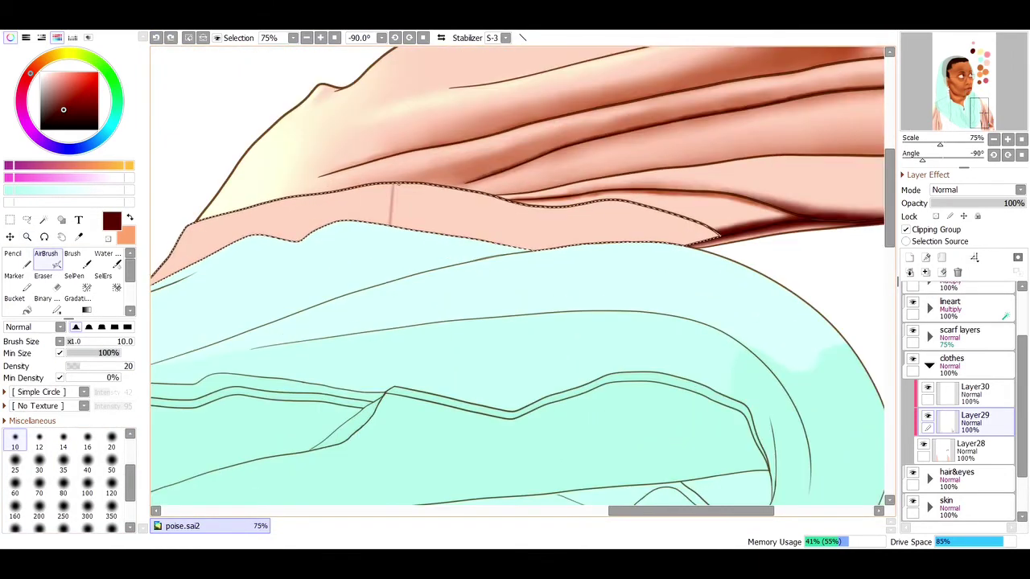
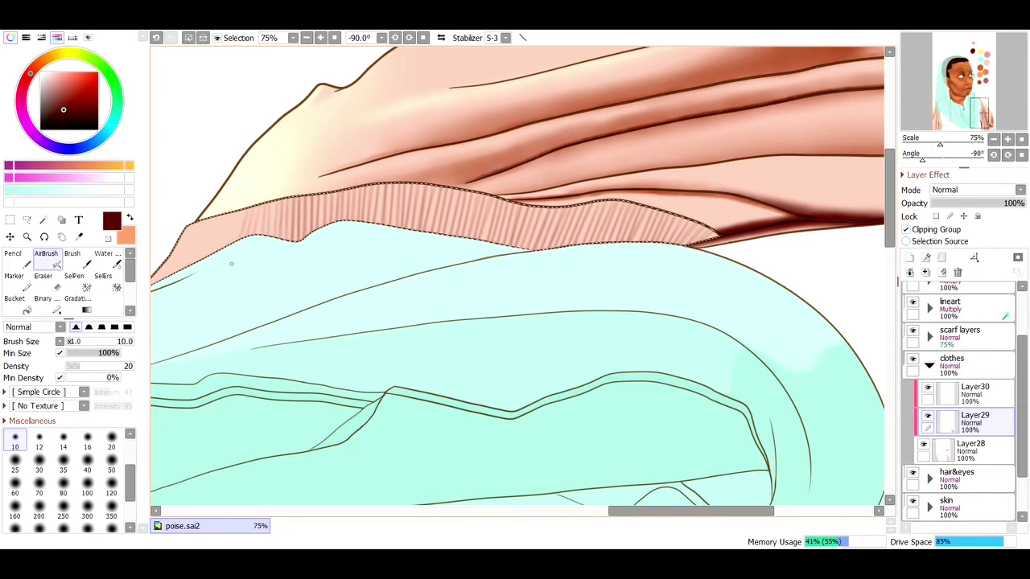
Step: Zoom in on the striped pink band and airbrush a first light highlight with a size-7 brush
key(Home)
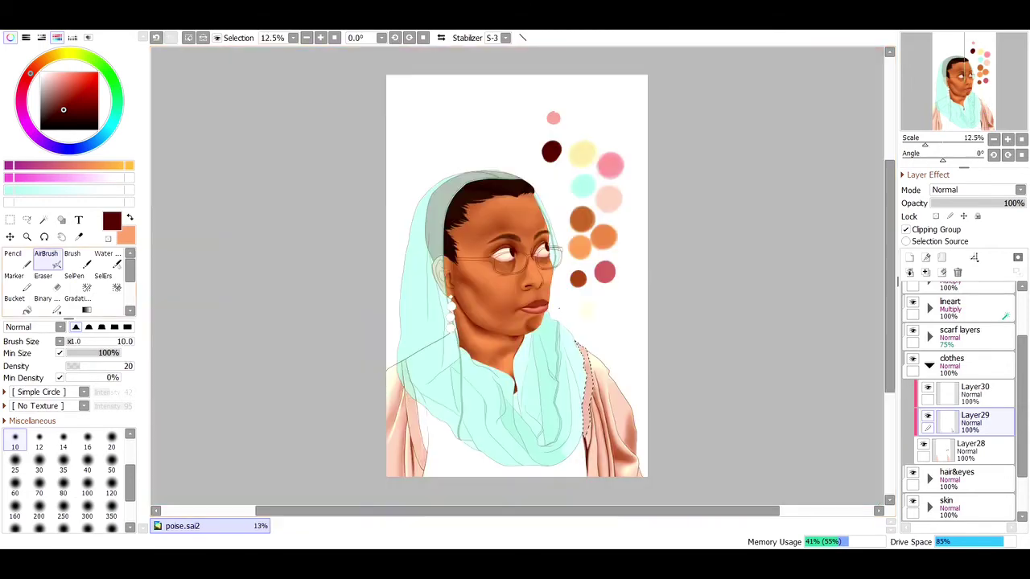
key(Page_Up)
key(Page_Up)
key(bracketleft)
key(bracketleft)
key(bracketleft)
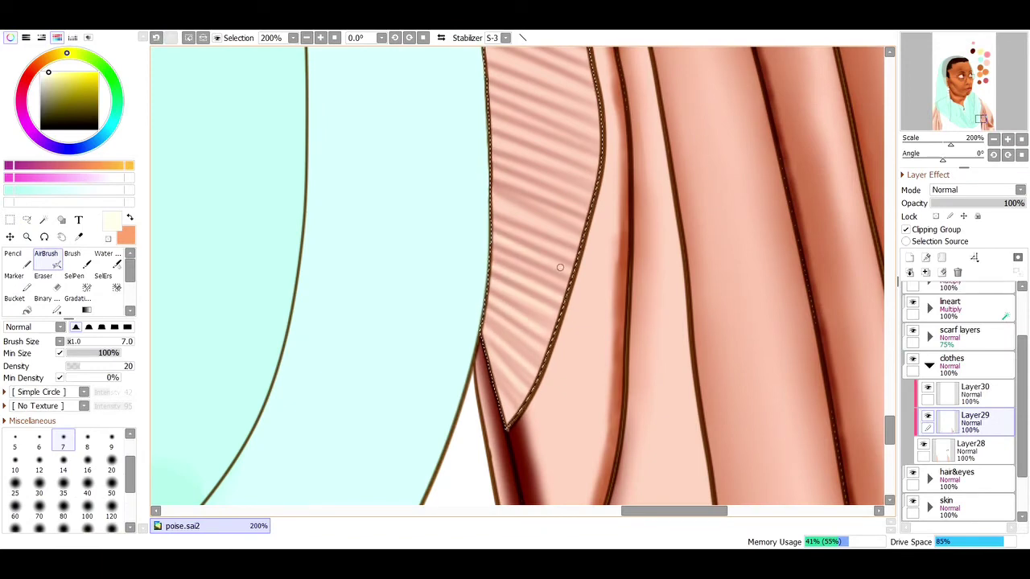
key(Home)
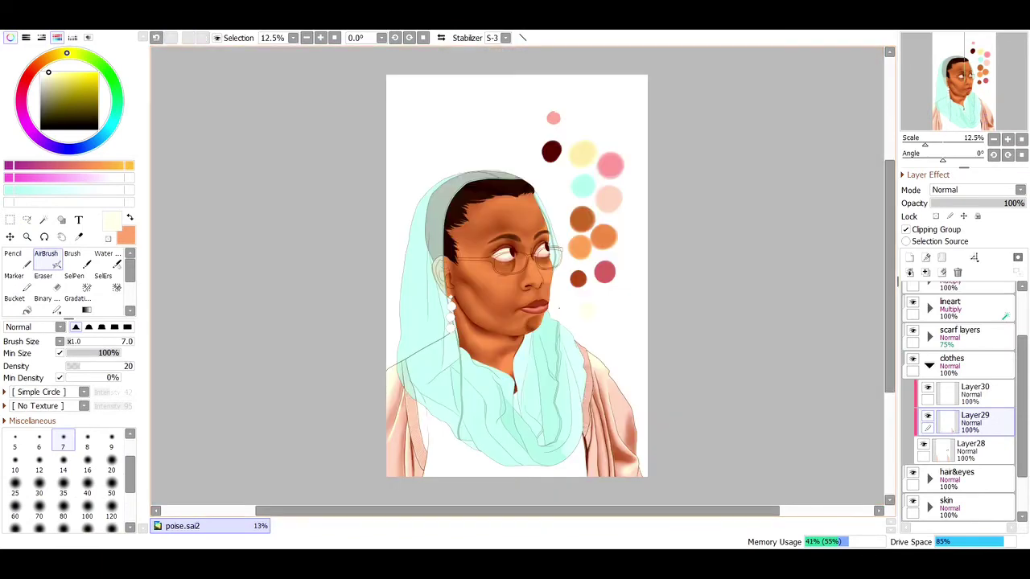
key(Page_Up)
key(Page_Up)
key(Page_Up)
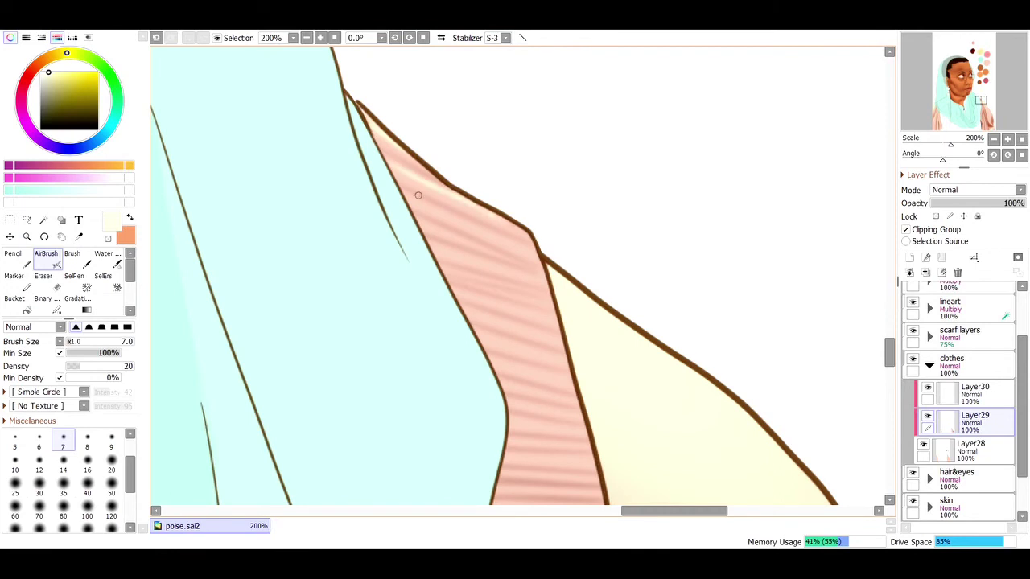
mouse_move(418, 195)
mouse_down()
mouse_move(484, 236)
mouse_move(428, 240)
mouse_up()
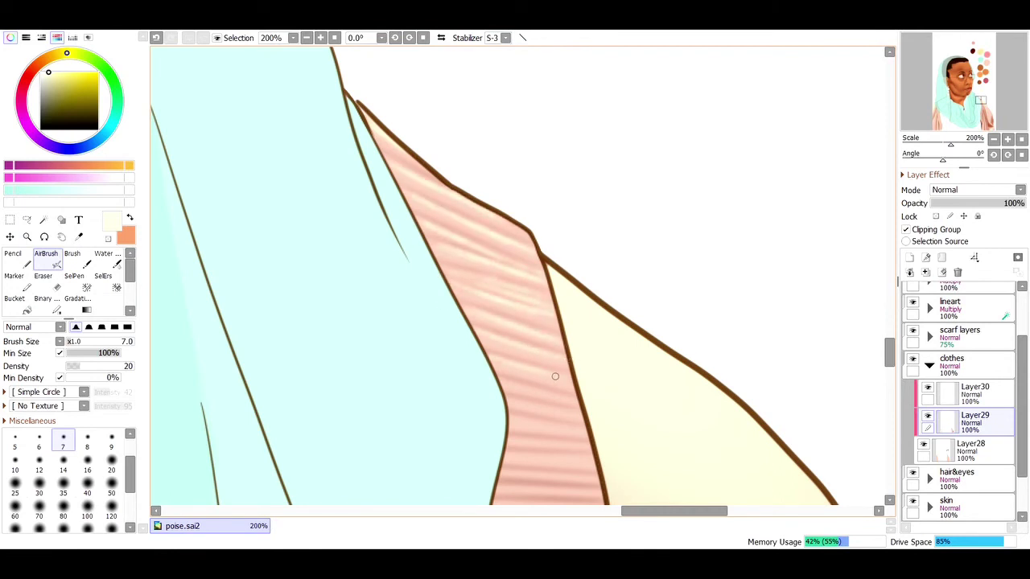
Step: Tilt the canvas about -34 degrees and airbrush faint highlights along the band
drag(587, 401, 452, 219)
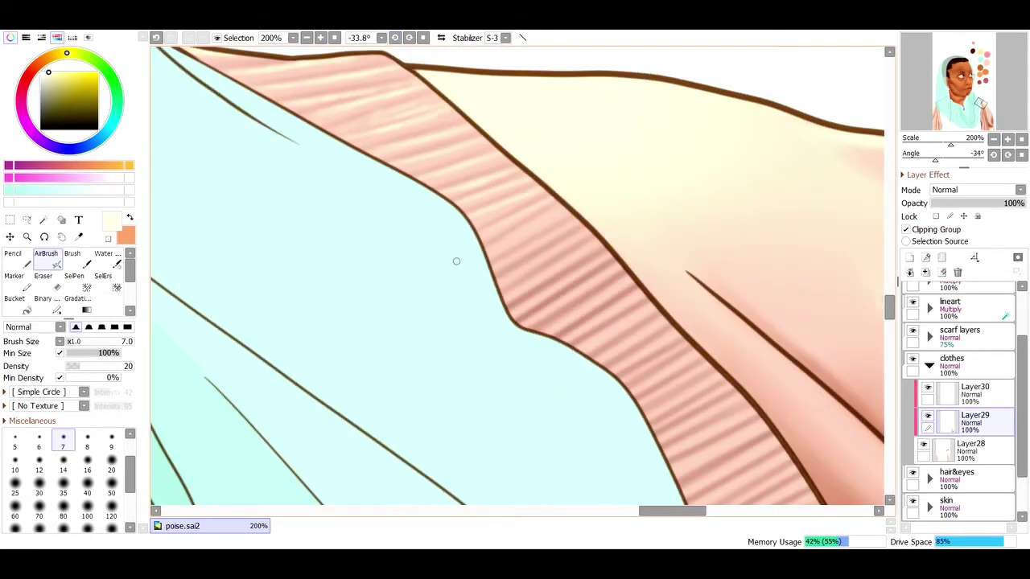
drag(456, 260, 557, 232)
drag(492, 300, 636, 277)
drag(567, 342, 673, 315)
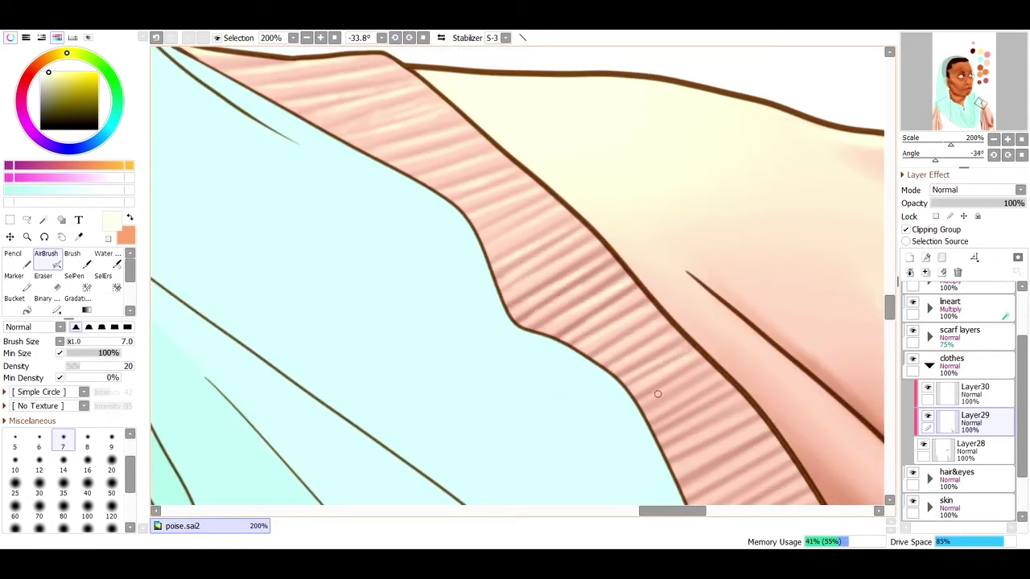
drag(651, 423, 724, 378)
drag(664, 442, 748, 394)
drag(668, 474, 760, 424)
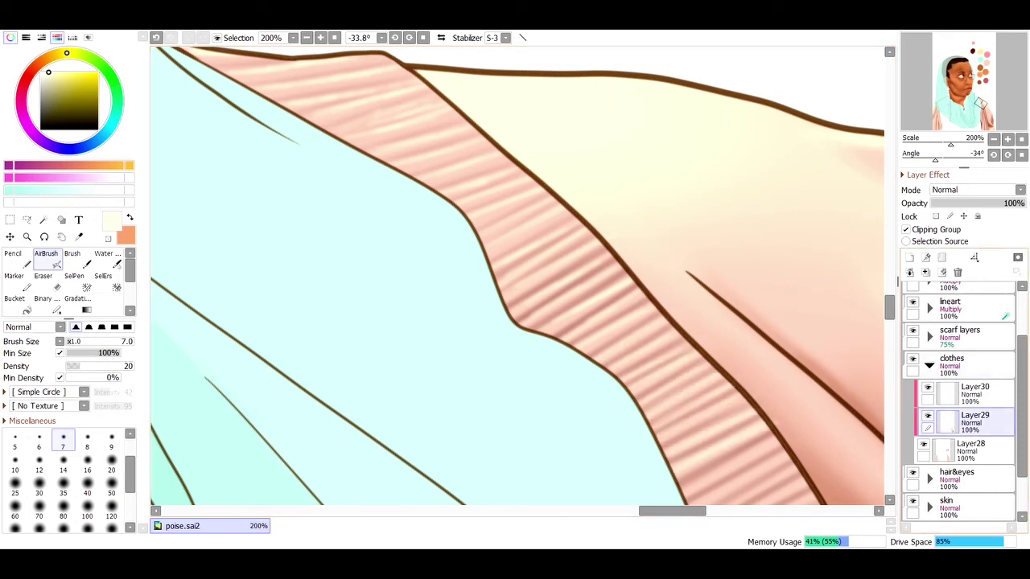
scroll(543, 435, down, 5)
Step: Magic Wand-select the striped band and airbrush highlights inside the selection
key(w)
click(708, 273)
key(a)
drag(611, 338, 700, 193)
drag(691, 482, 772, 313)
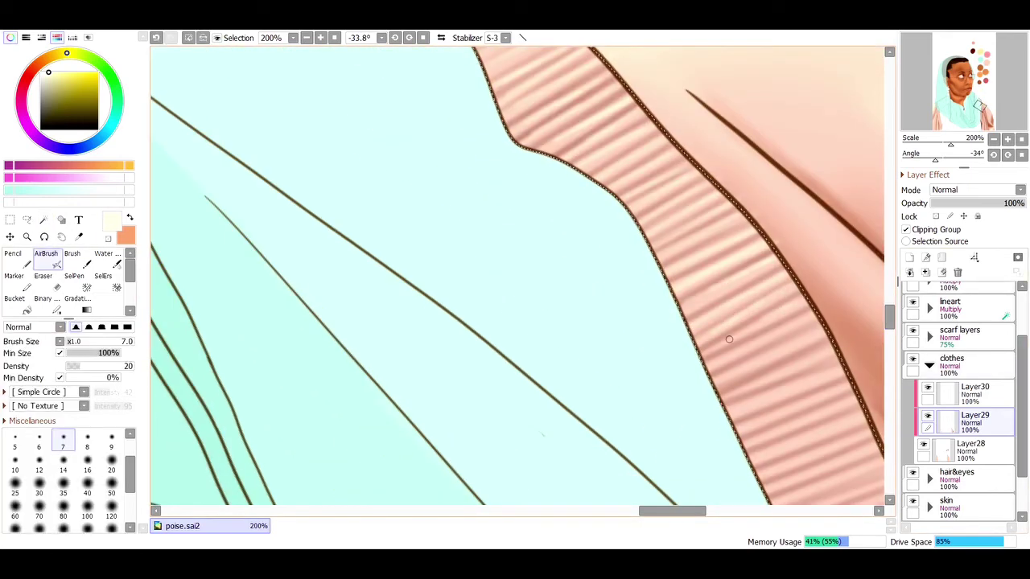
mouse_move(707, 403)
mouse_down()
mouse_move(803, 333)
mouse_move(724, 378)
mouse_up()
drag(716, 467, 844, 209)
Step: Add more faint highlights across the band, then reset the canvas view upright
scroll(426, 255, down, 5)
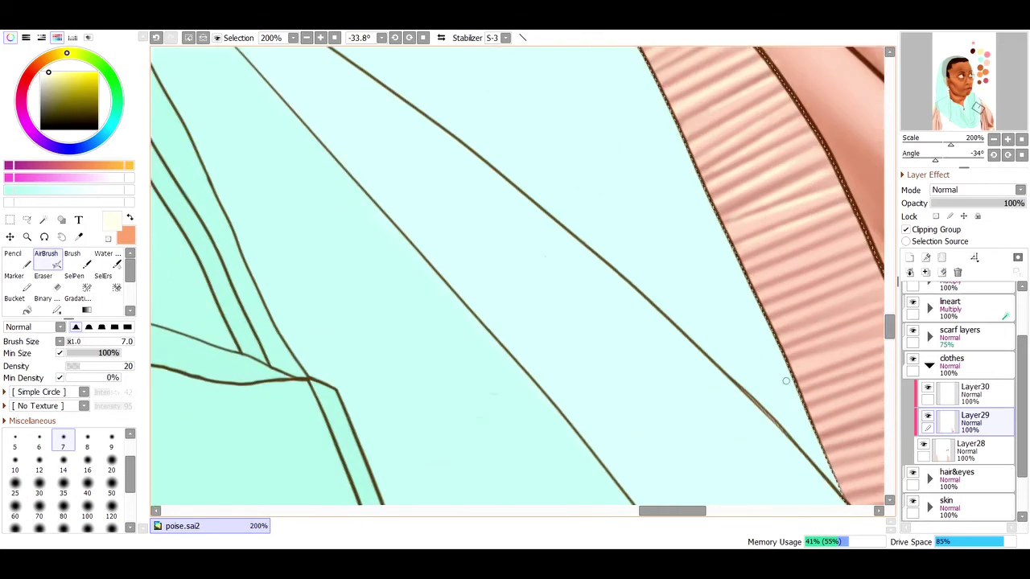
mouse_move(425, 254)
mouse_down()
mouse_move(482, 277)
mouse_move(466, 306)
mouse_move(555, 297)
mouse_up()
drag(430, 365, 547, 378)
scroll(483, 322, down, 3)
mouse_move(435, 96)
mouse_down()
mouse_move(547, 209)
mouse_move(473, 264)
mouse_move(612, 338)
mouse_move(697, 338)
mouse_up()
scroll(697, 338, down, 3)
mouse_move(579, 305)
mouse_down()
mouse_move(659, 209)
mouse_move(602, 244)
mouse_move(635, 273)
mouse_move(659, 322)
mouse_move(563, 185)
mouse_move(740, 225)
mouse_up()
key(Home)
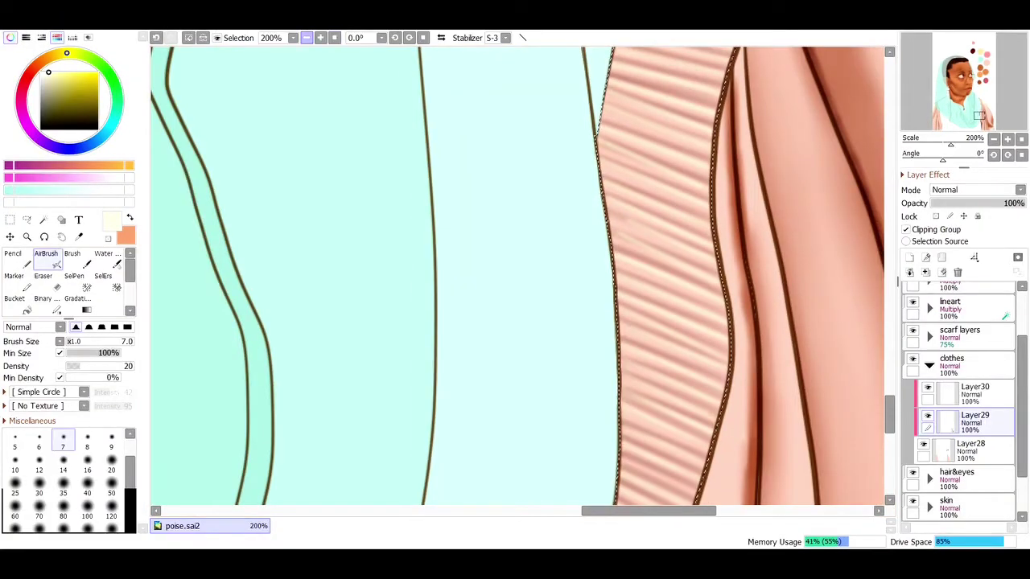
Step: Set the brush to size 20, pick brown from the colour dots, and soften the dark fold line
scroll(515, 274, down, 3)
click(134, 530)
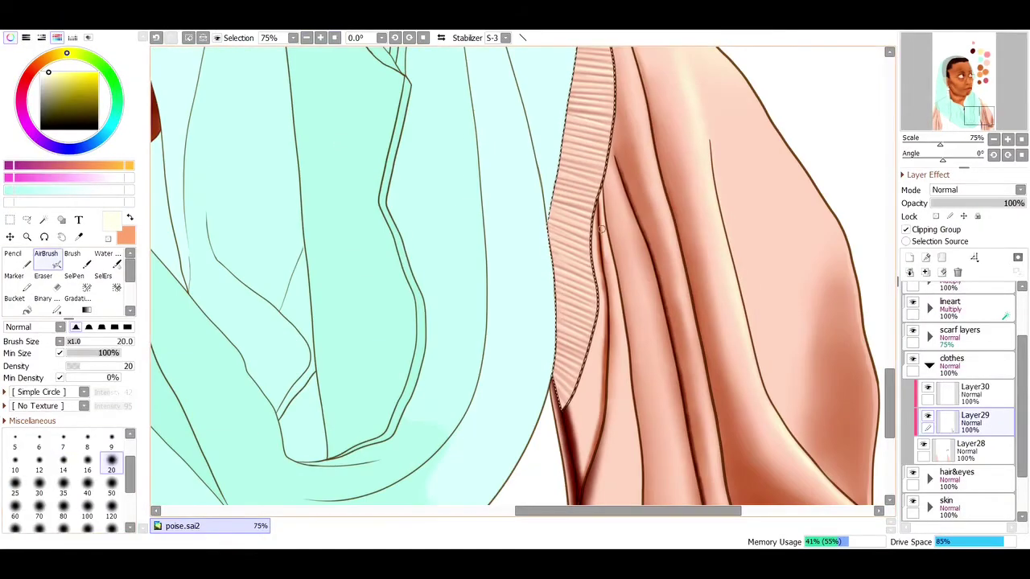
scroll(597, 351, up, 3)
click(111, 516)
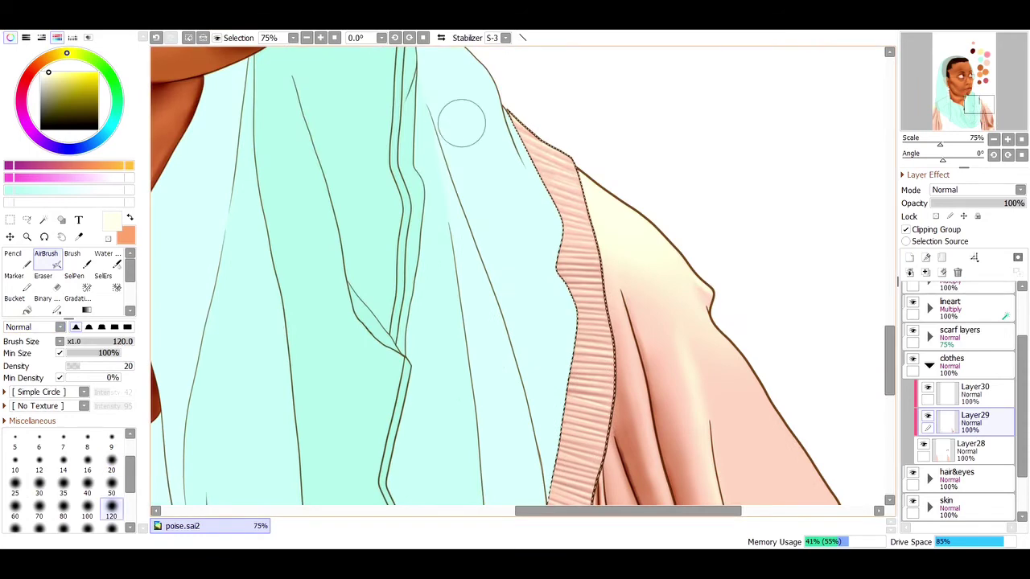
click(111, 470)
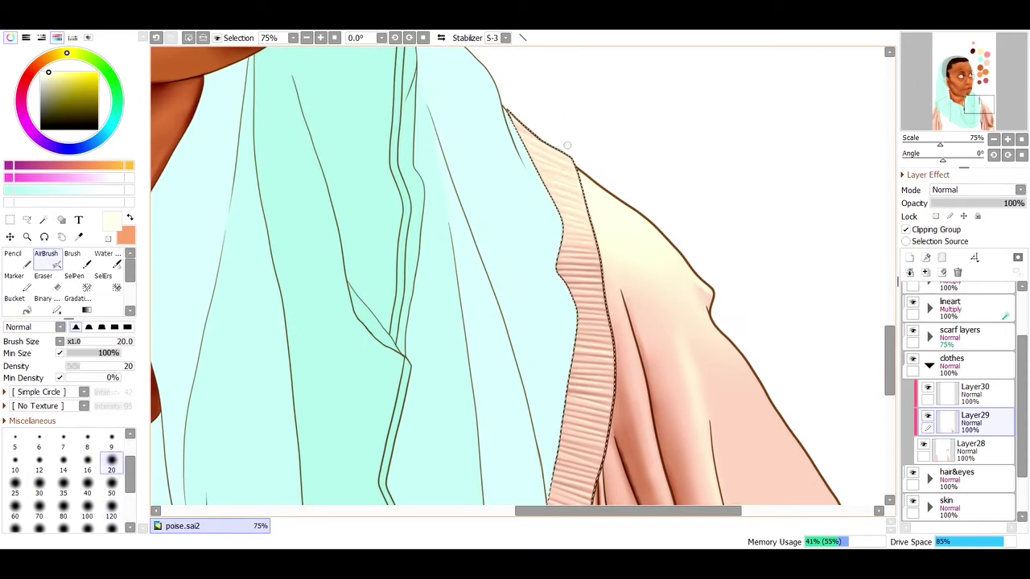
scroll(568, 146, down, 6)
scroll(515, 274, up, 6)
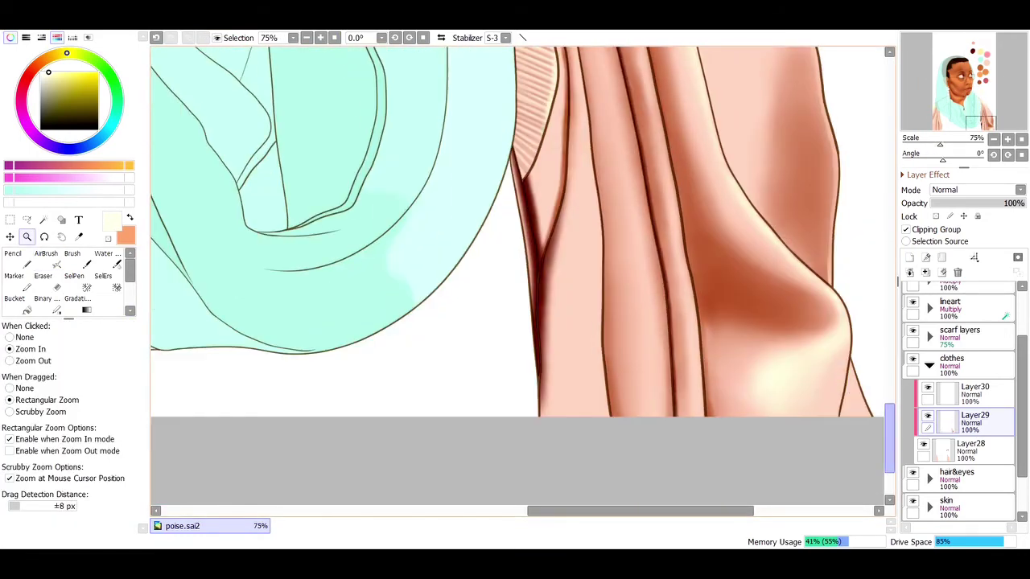
alt+click(486, 177)
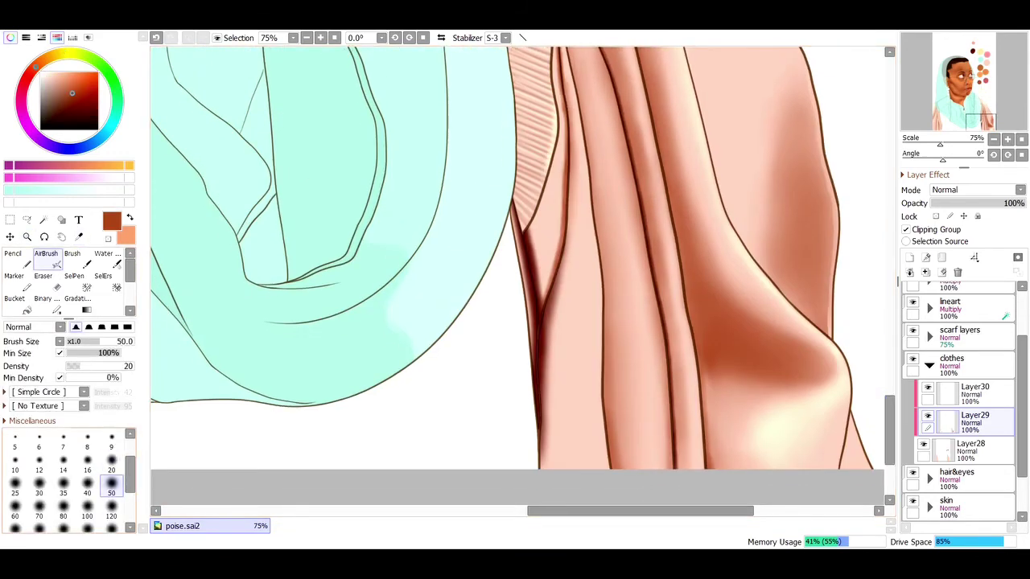
drag(537, 258, 558, 467)
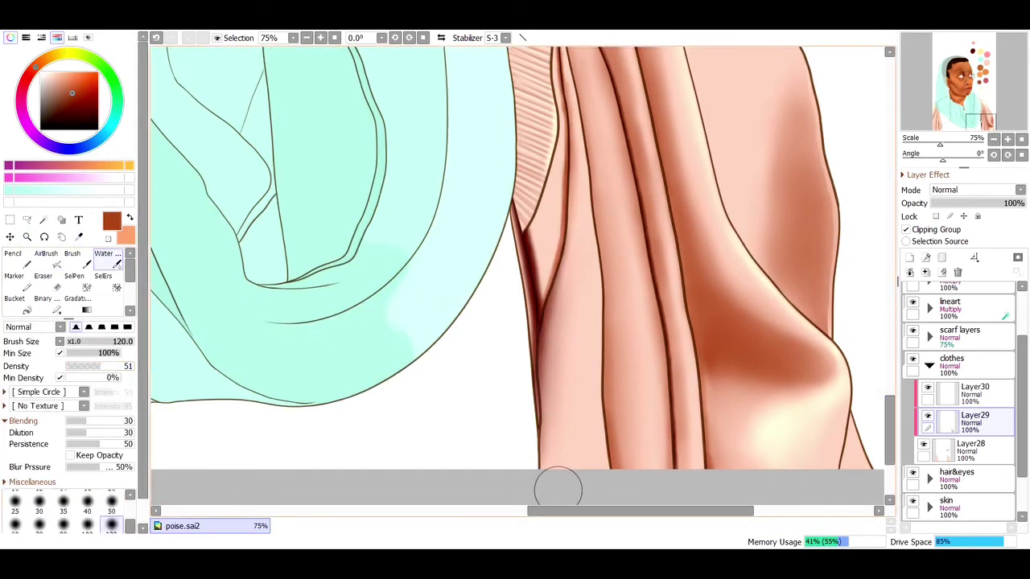
Step: Sample dark red from the palette dots and paint dark shading along the cardigan fold, brush size 35
key(n)
scroll(538, 321, down, 6)
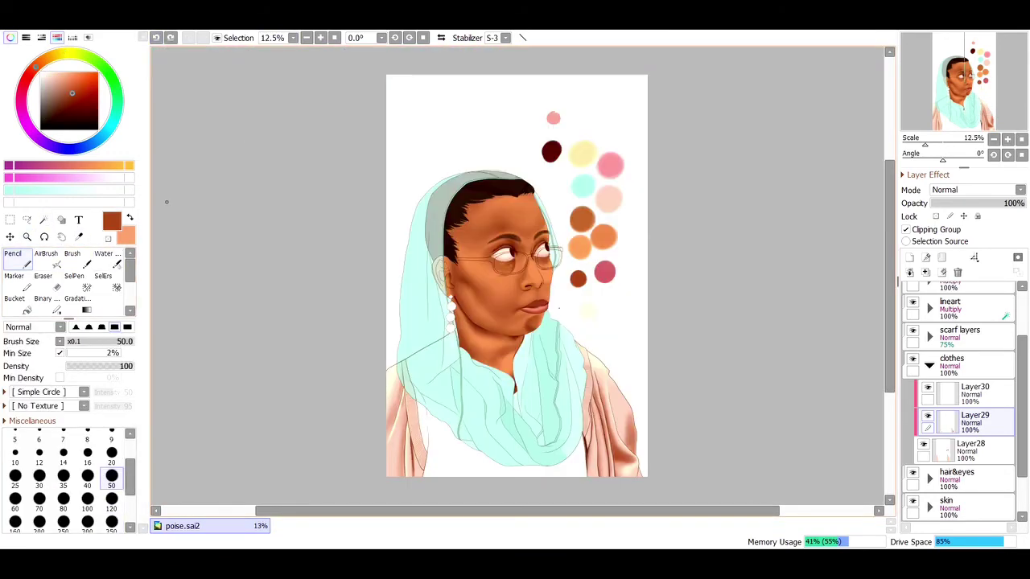
key(alt)
alt+click(551, 151)
scroll(555, 451, up, 5)
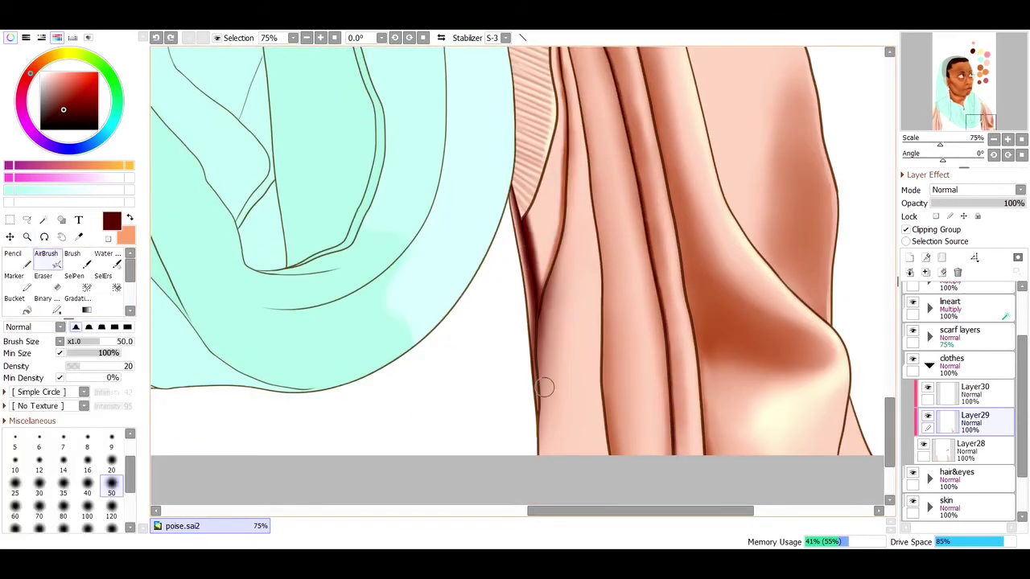
drag(544, 383, 541, 222)
click(576, 233)
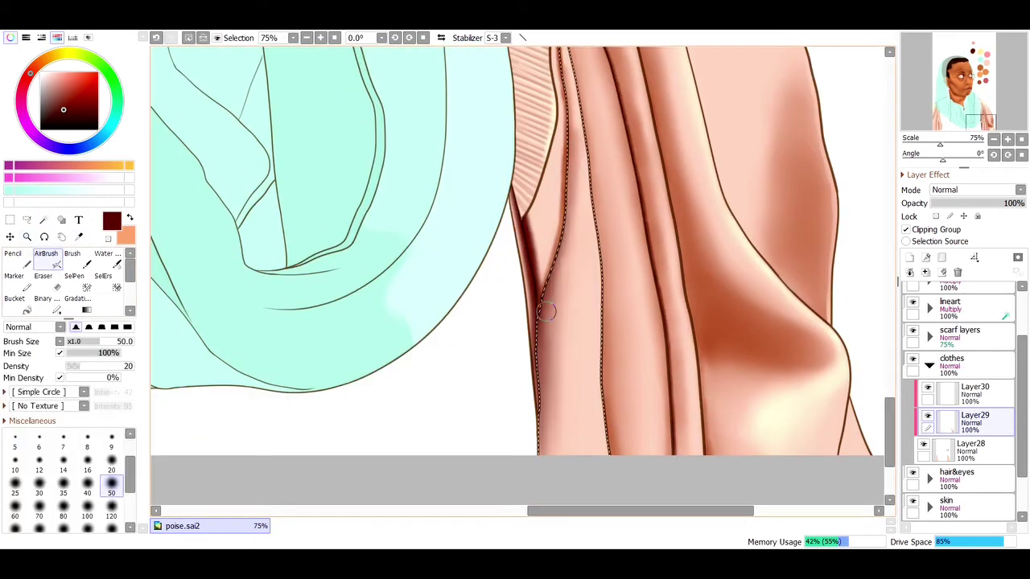
key(bracketright)
key(bracketright)
key(bracketright)
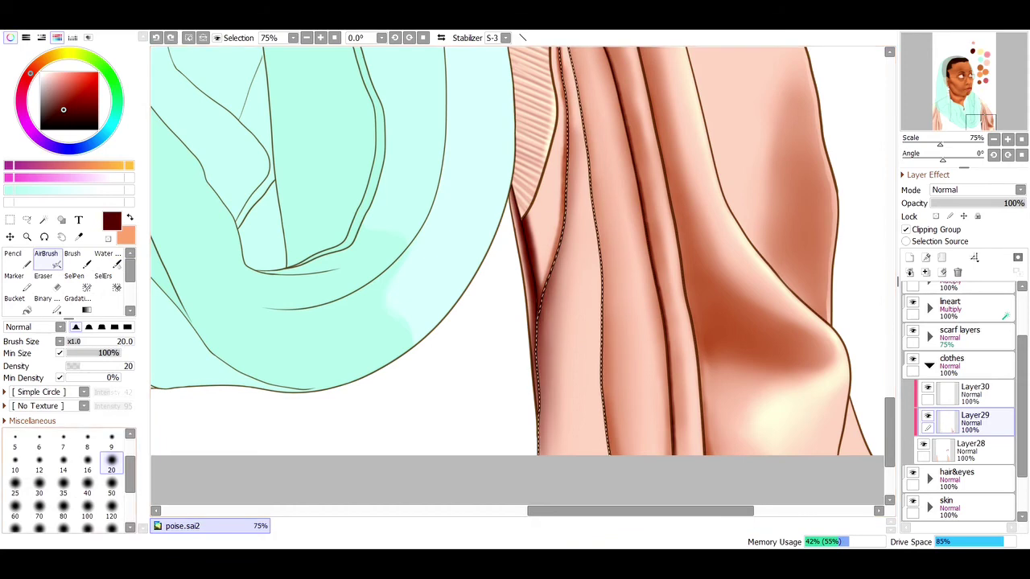
scroll(546, 228, down, 5)
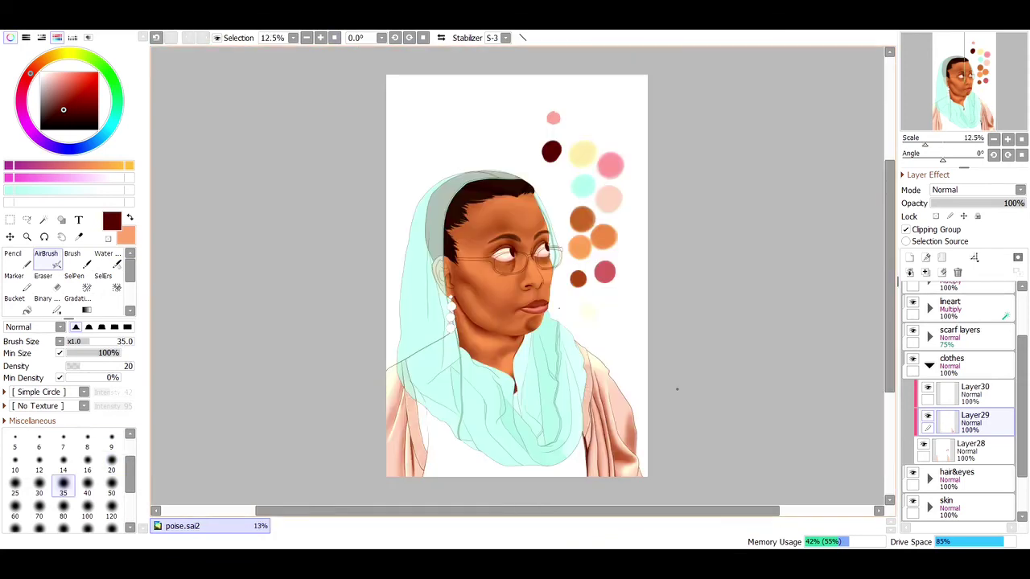
Step: Select the lower shirt area on Layer28 and pencil a pink stripe across it
click(102, 190)
click(44, 220)
click(969, 447)
click(499, 451)
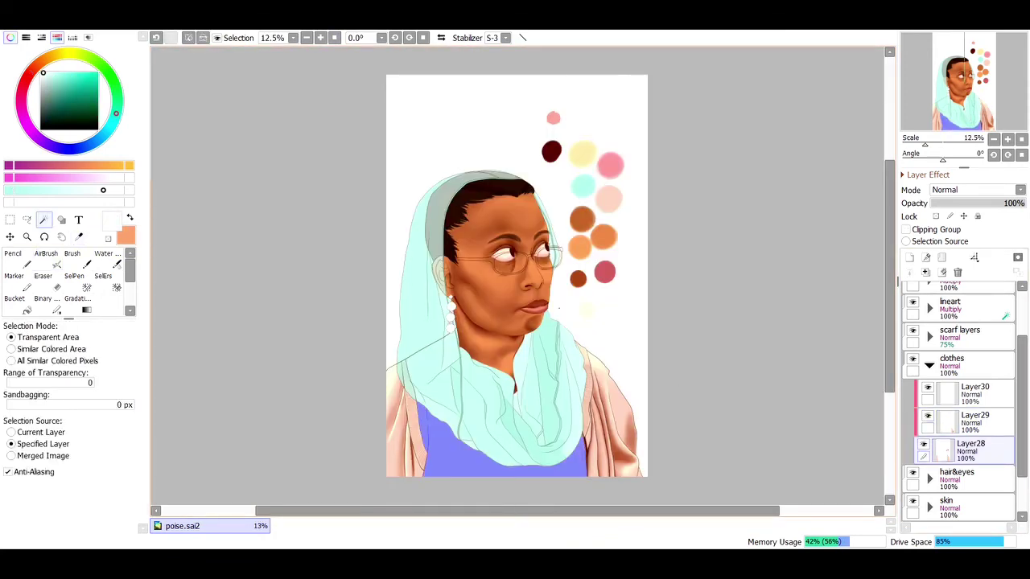
alt+click(609, 165)
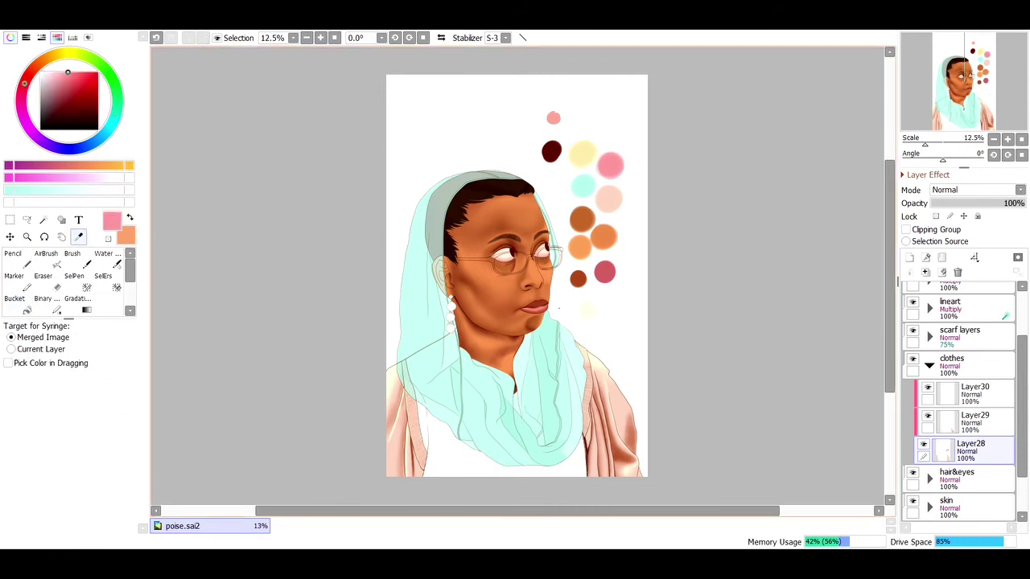
click(13, 258)
drag(491, 473, 427, 452)
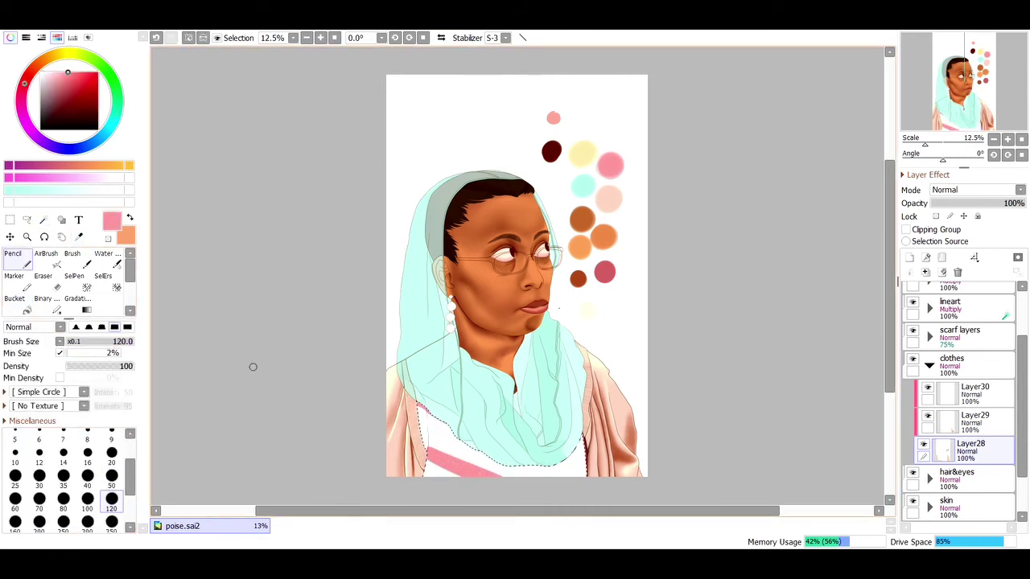
Step: Paint a cyan stripe along the shirt edge, widening it over the pink stripe
alt+click(582, 186)
drag(417, 405, 462, 434)
drag(386, 350, 563, 464)
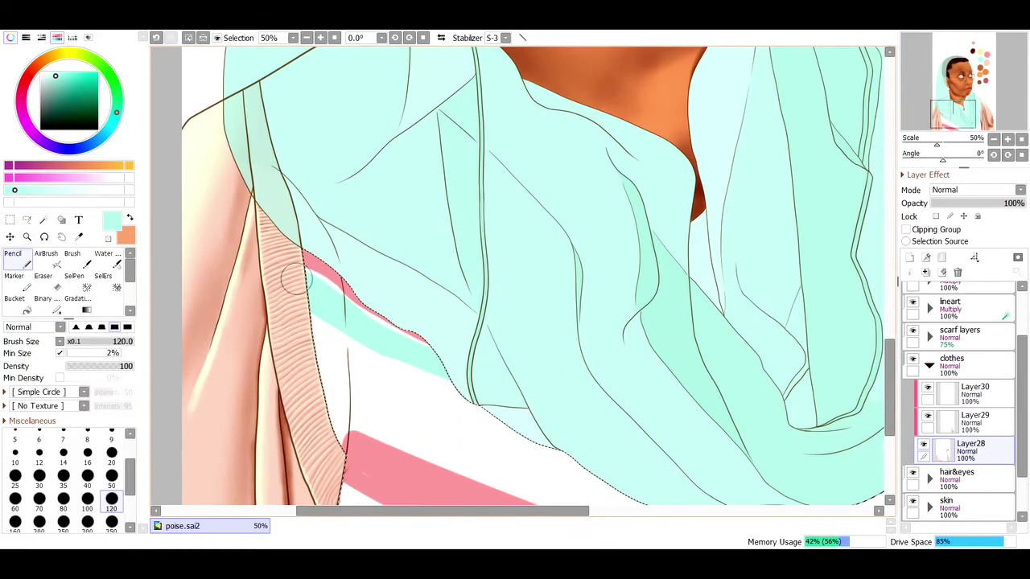
mouse_move(295, 279)
mouse_down()
mouse_move(427, 347)
mouse_move(431, 370)
mouse_move(411, 366)
mouse_move(426, 352)
mouse_move(325, 328)
mouse_up()
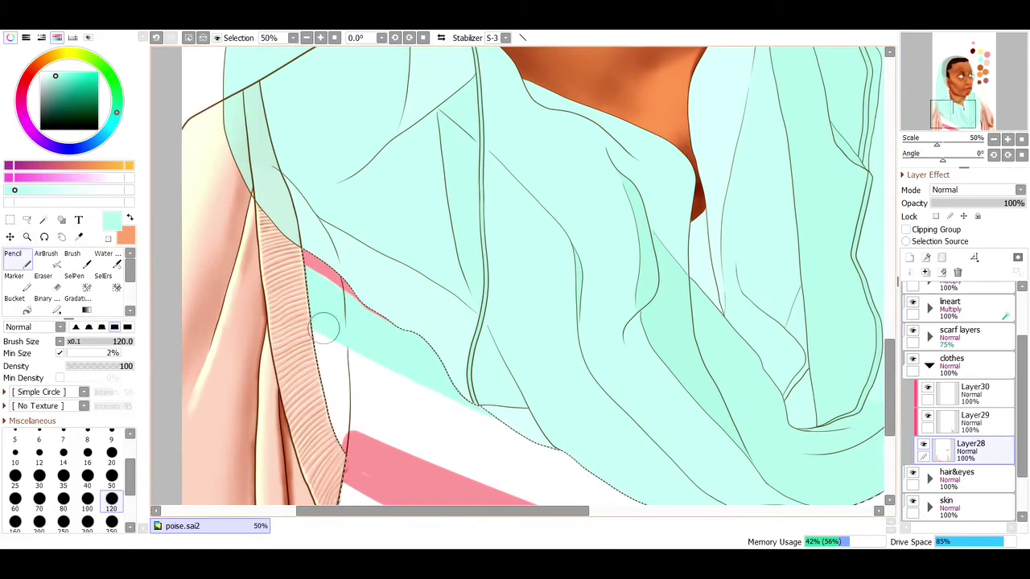
Step: Resample the pink and fill out the pink stripe with a size-50 brush
alt+click(326, 268)
click(112, 452)
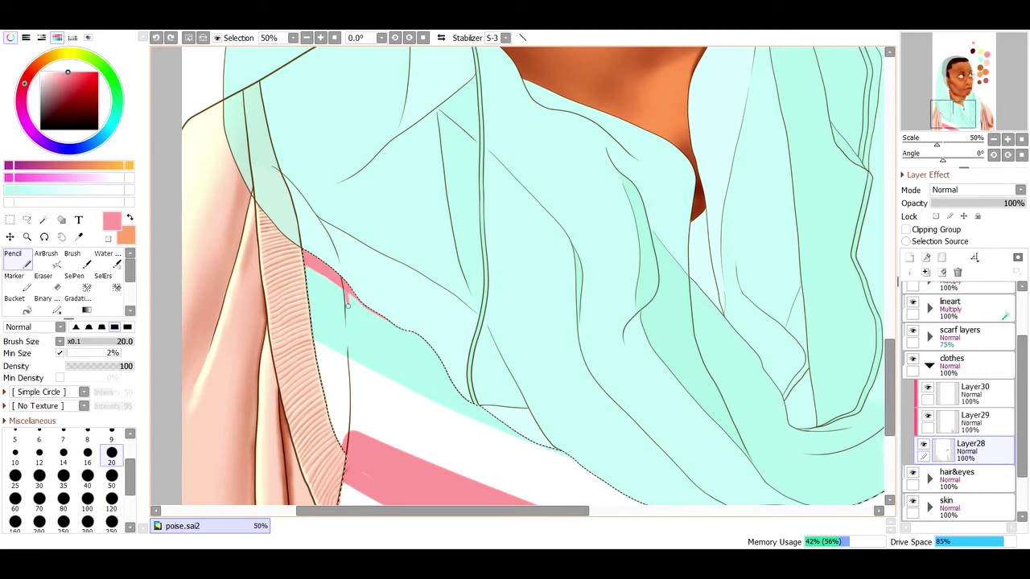
click(112, 476)
drag(346, 299, 434, 358)
mouse_move(307, 261)
mouse_down()
mouse_move(434, 354)
mouse_move(418, 338)
mouse_up()
scroll(361, 202, down, 3)
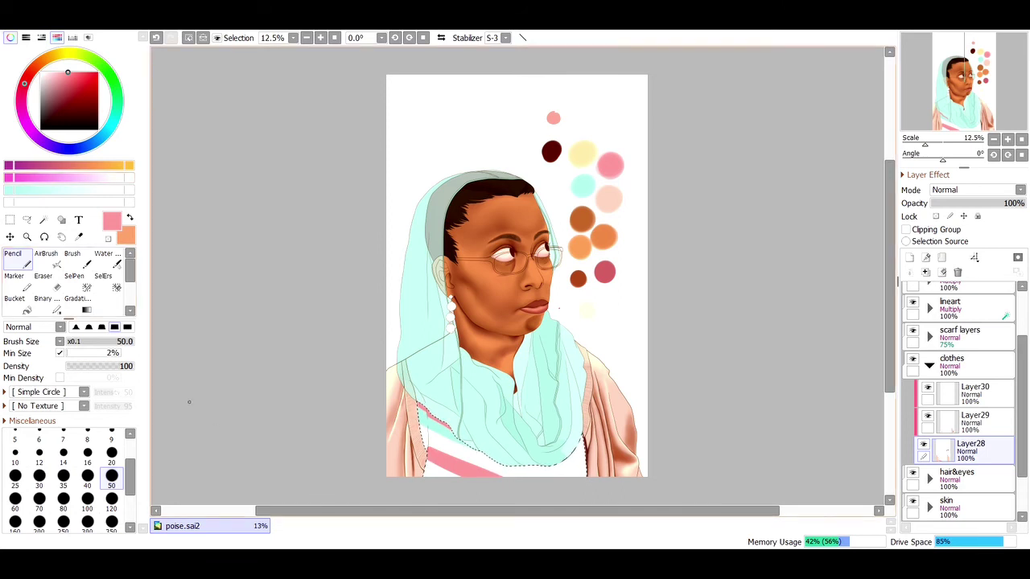
Step: Set the brush to 80 with mint, then sample maroon on Layer29 for airbrushing
click(64, 499)
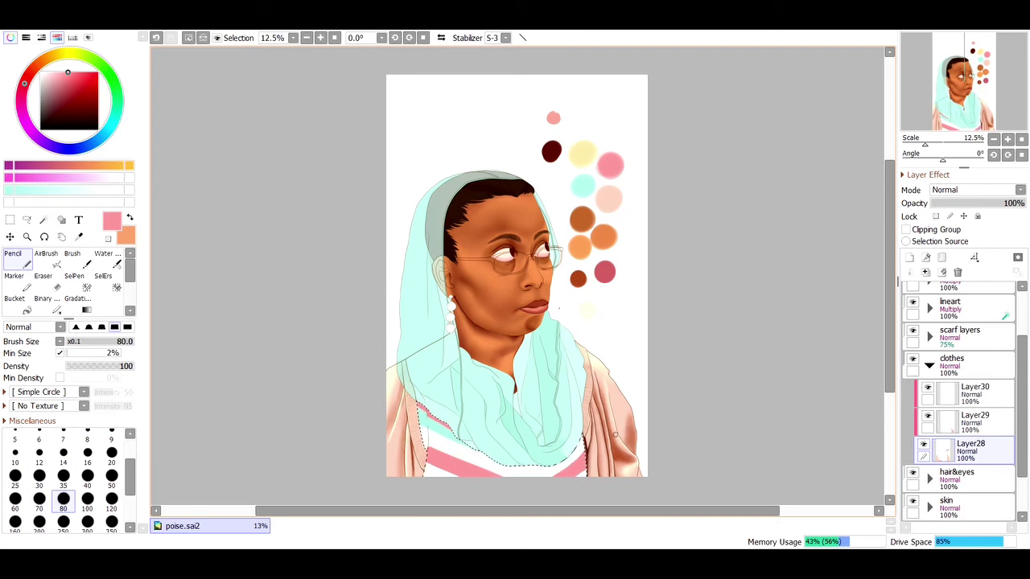
click(14, 190)
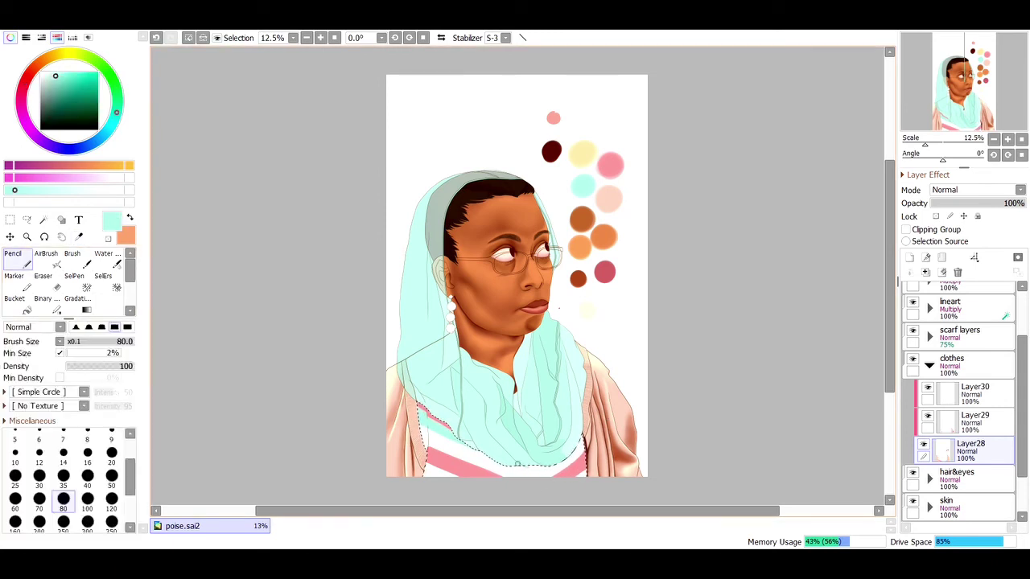
click(974, 418)
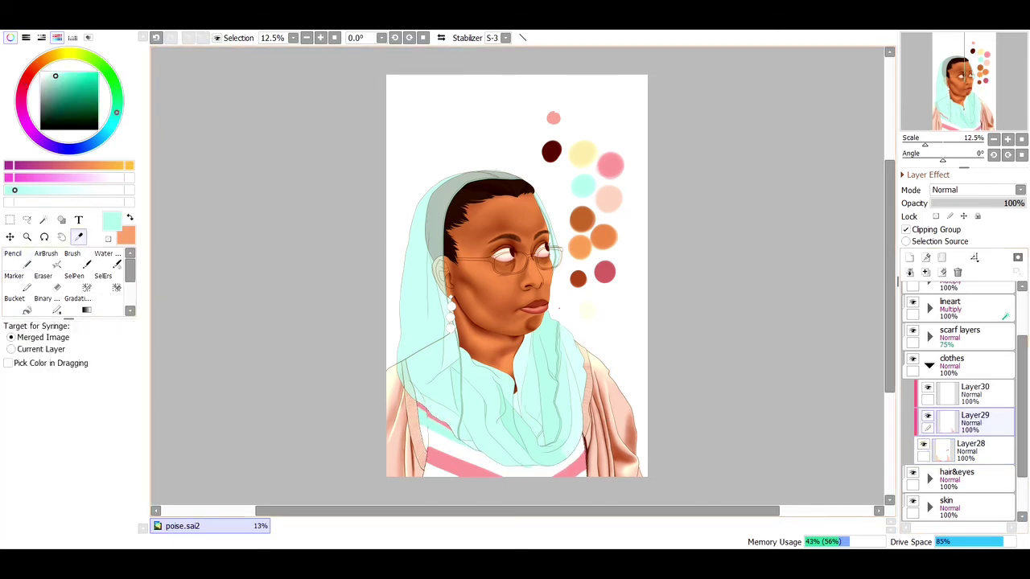
alt+click(551, 151)
click(46, 254)
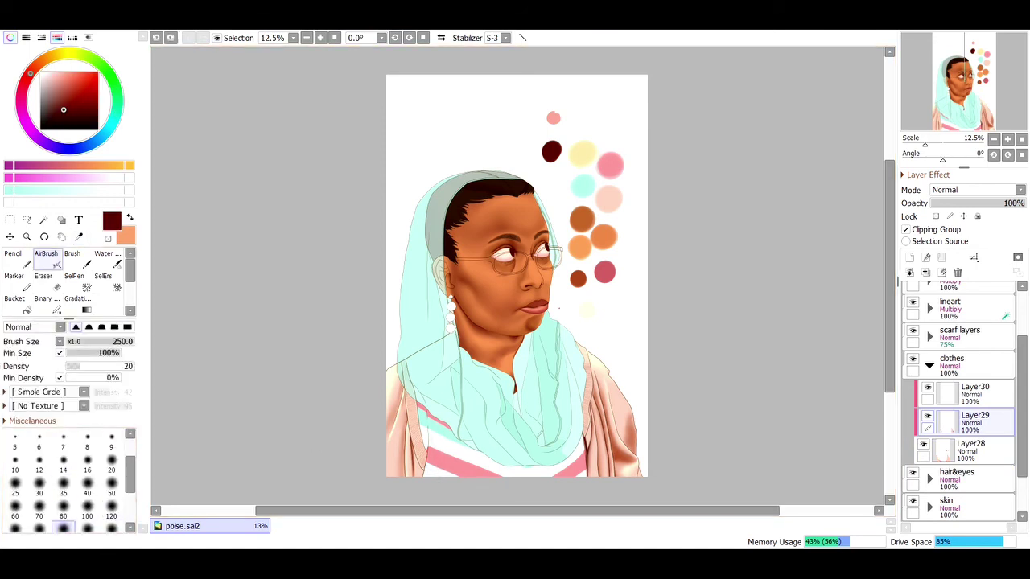
Step: Add a clipped Multiply layer above Layer30 and select the shirt area for shading
key(alt)
click(908, 257)
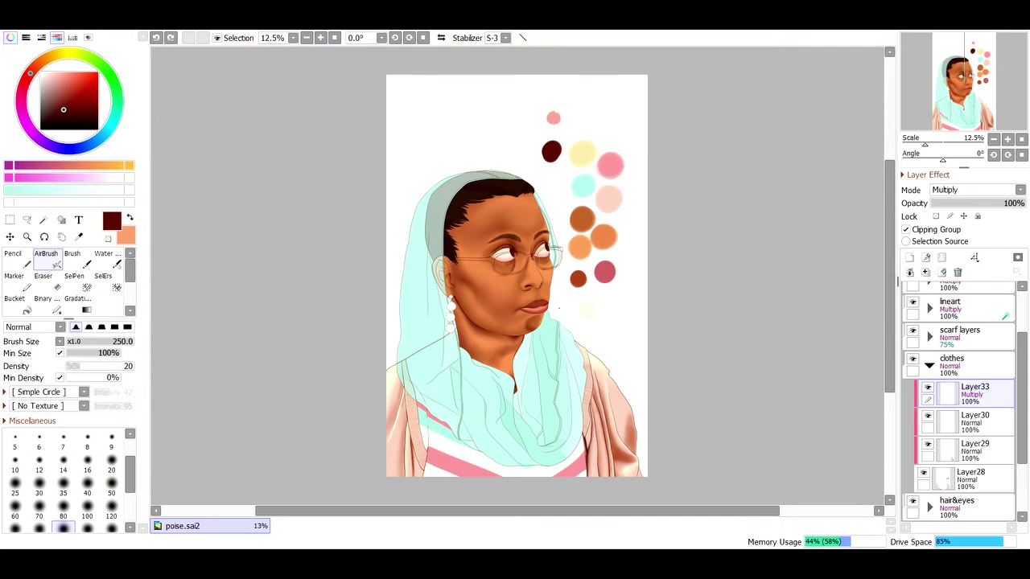
key(bracketleft)
key(bracketleft)
key(bracketleft)
key(bracketleft)
key(bracketleft)
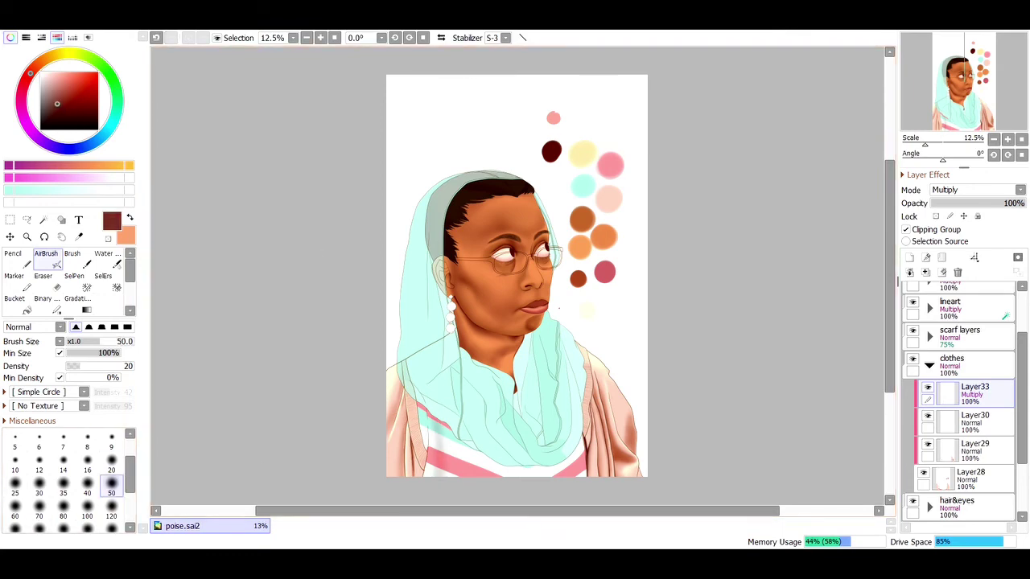
drag(358, 376, 537, 486)
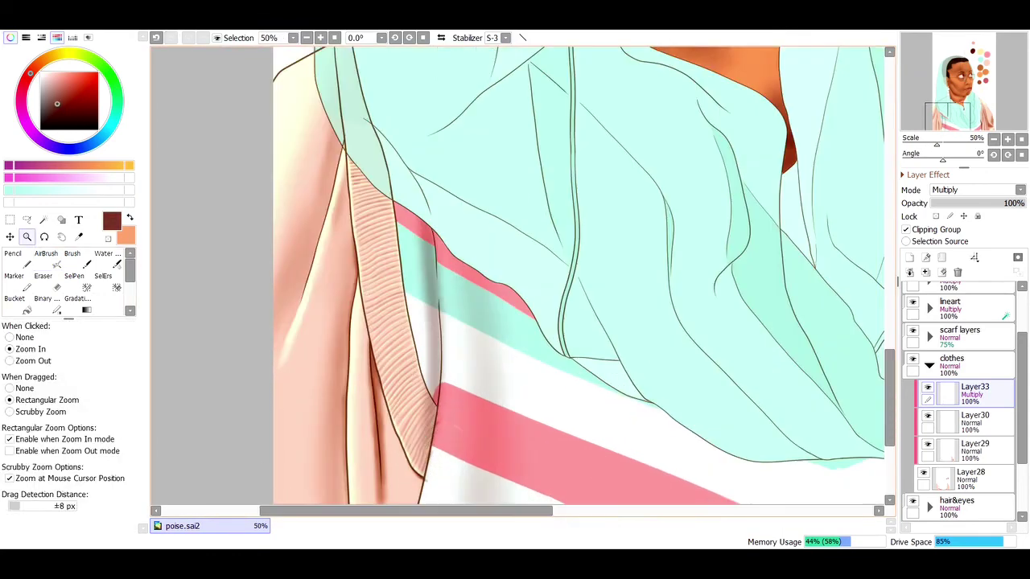
click(563, 435)
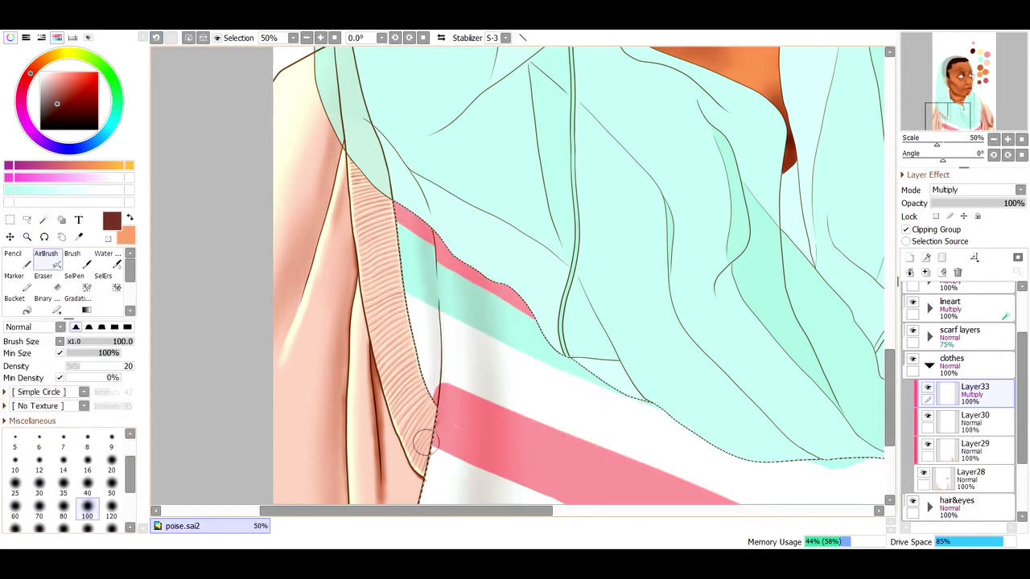
key(alt)
click(307, 38)
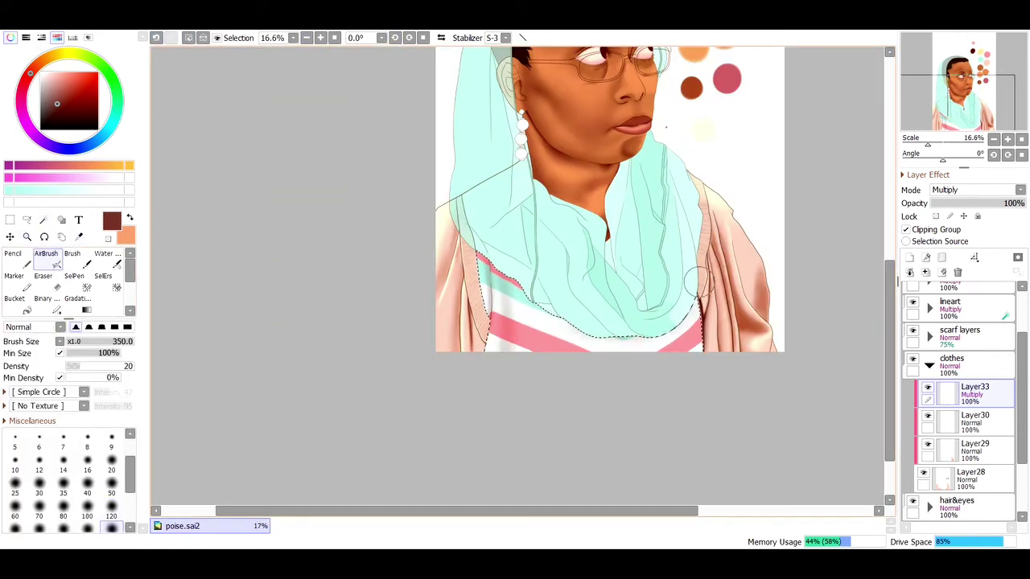
Step: Pick light cream on Layer30 at brush size 120, show the full painting, and select Layer18
click(87, 516)
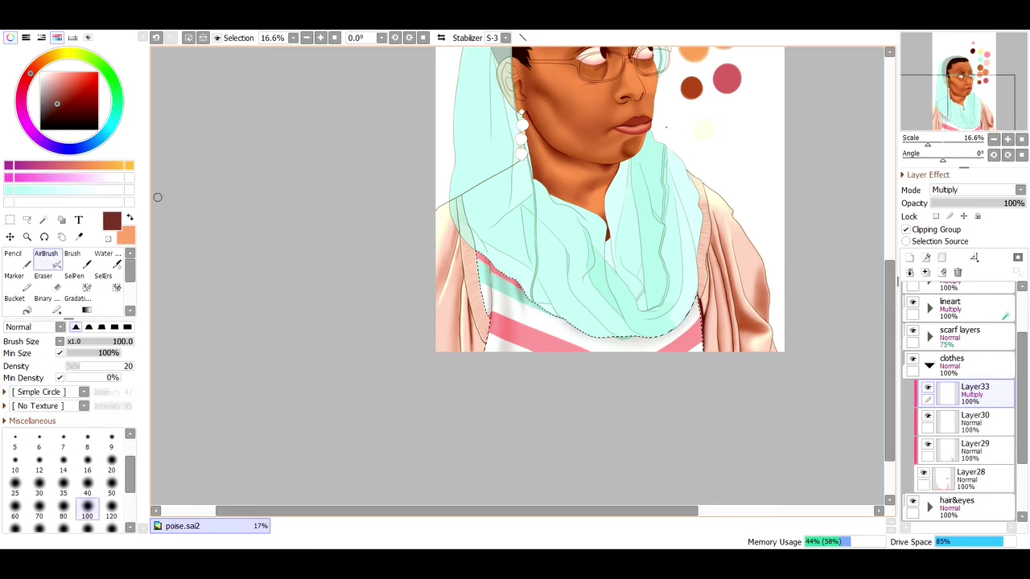
alt+click(494, 314)
ctrl+shift+click(494, 315)
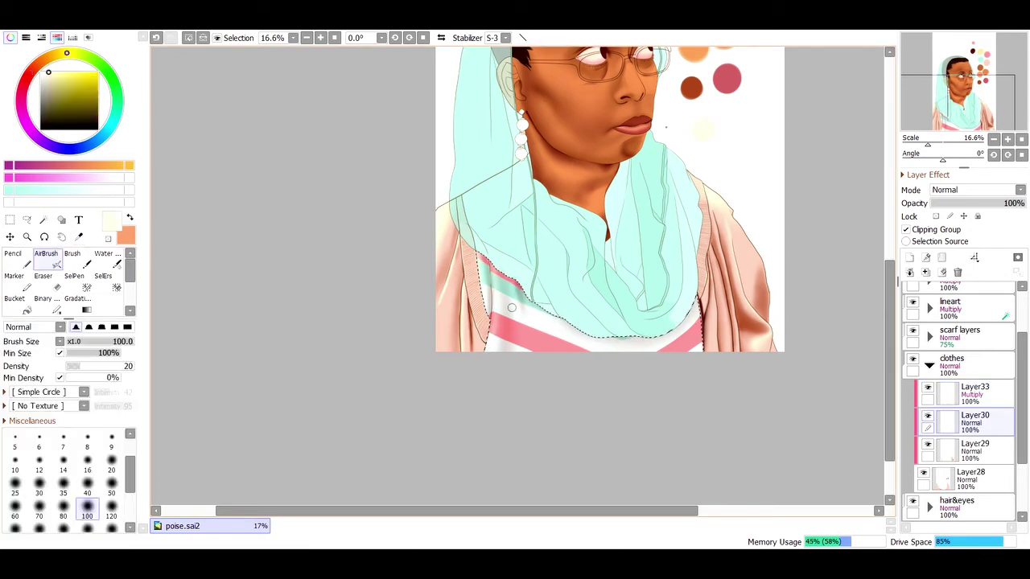
key(bracketright)
key(bracketright)
key(bracketright)
key(bracketright)
key(bracketright)
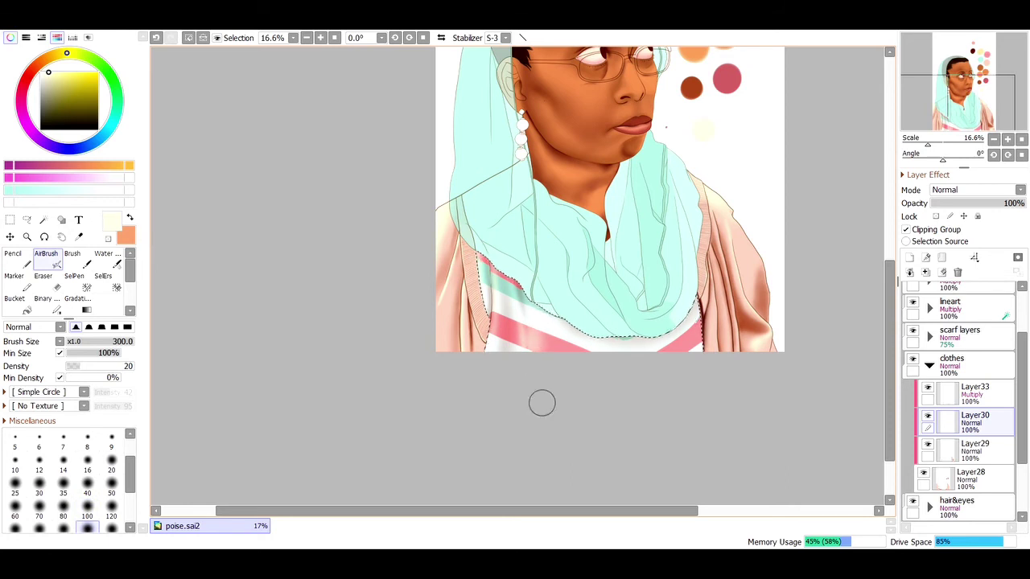
key(bracketleft)
key(bracketleft)
key(bracketleft)
key(bracketleft)
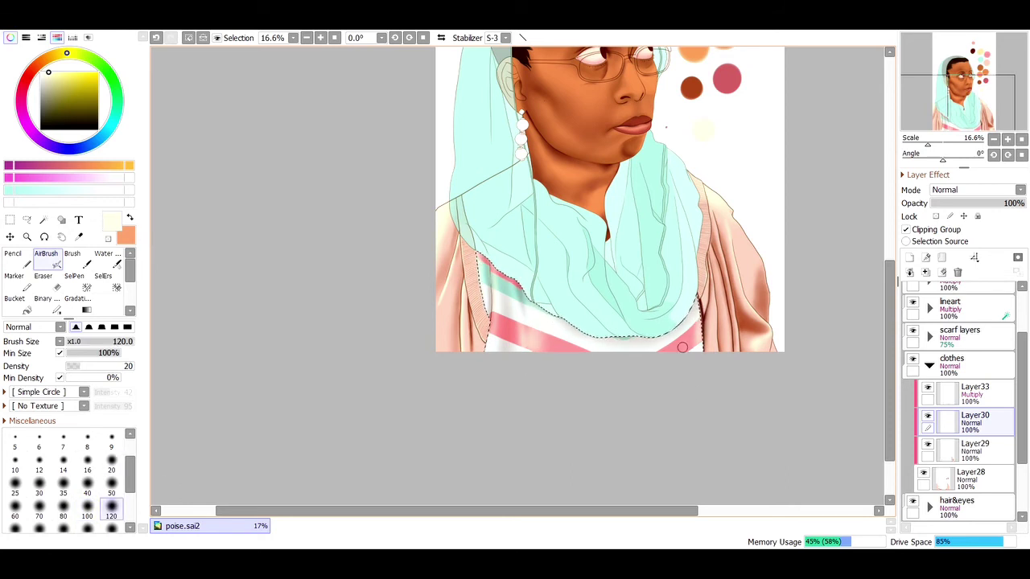
click(306, 37)
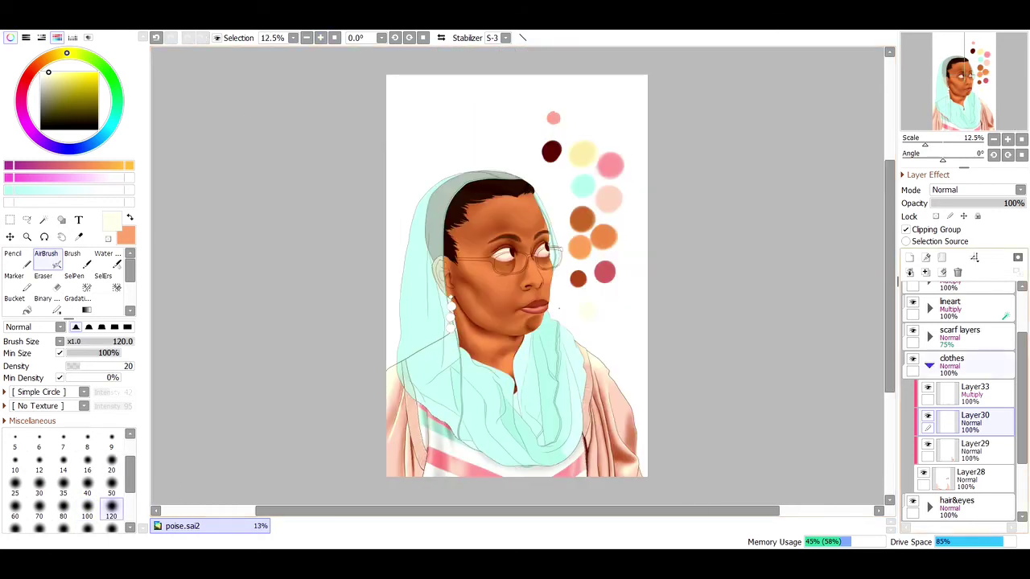
ctrl+shift+click(483, 346)
Step: Select the scarf, choose dark teal, and add a new layer clipped to Layer18 with a size-200 brush
key(w)
click(482, 346)
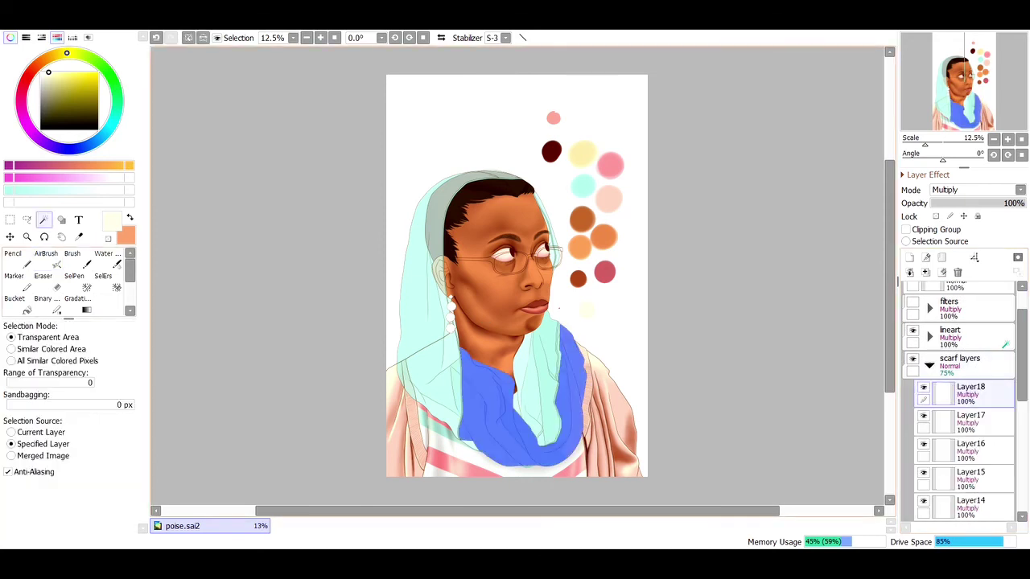
key(a)
click(116, 112)
click(48, 102)
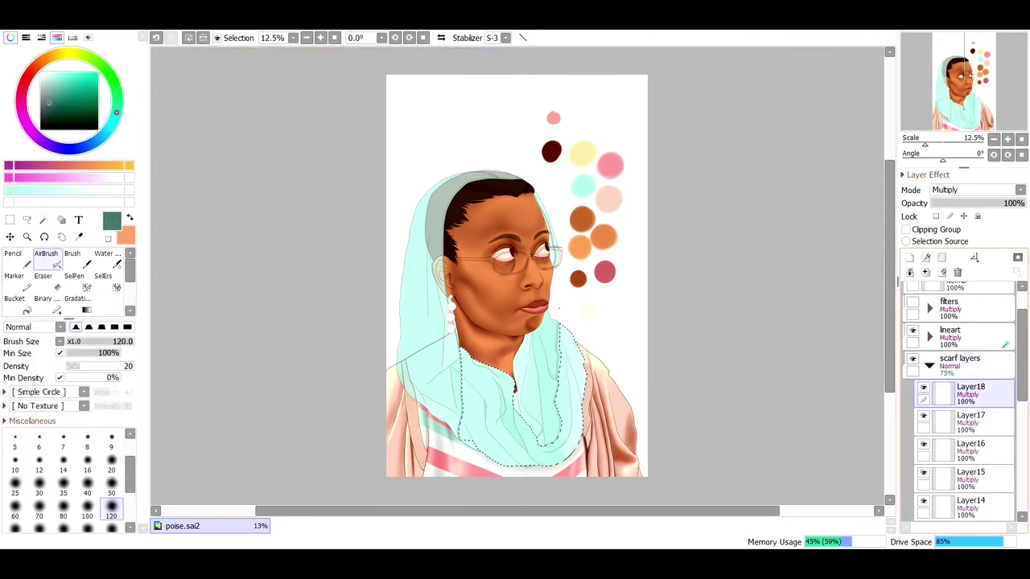
click(910, 258)
click(906, 229)
click(111, 528)
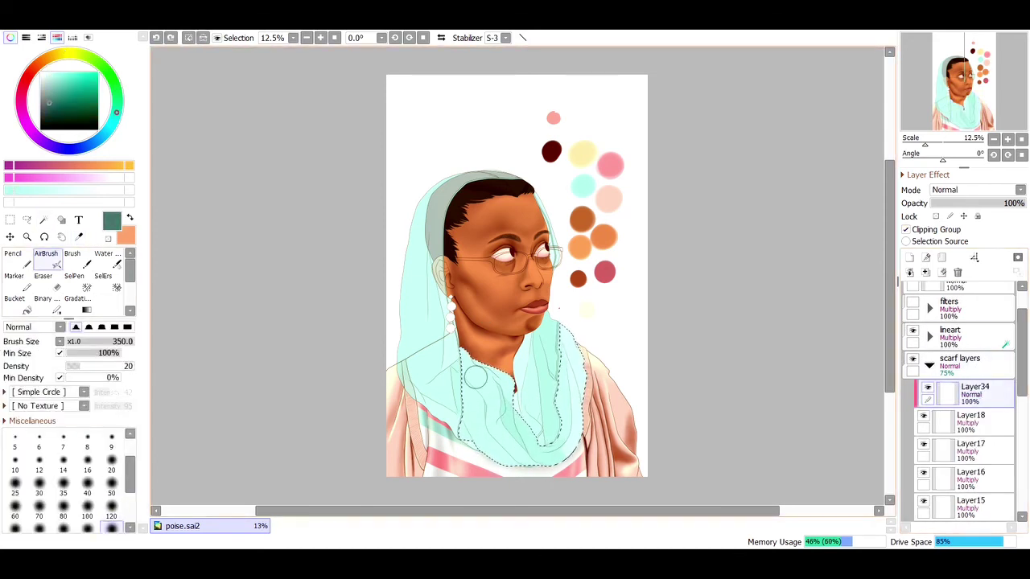
key(bracketleft)
key(bracketleft)
key(bracketleft)
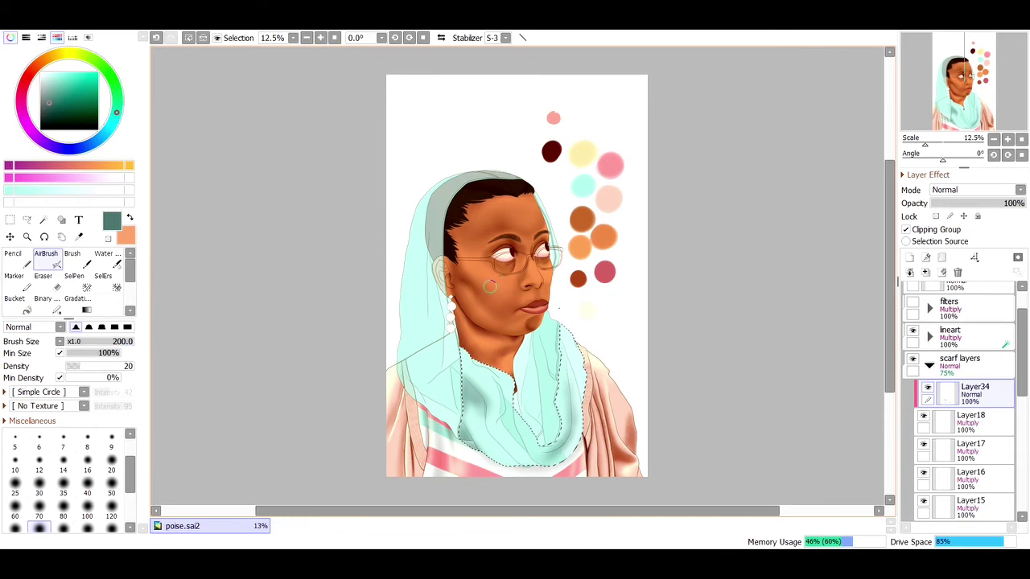
Step: Select the scarf's inner fold and darken its right edge with teal at size 350
key(w)
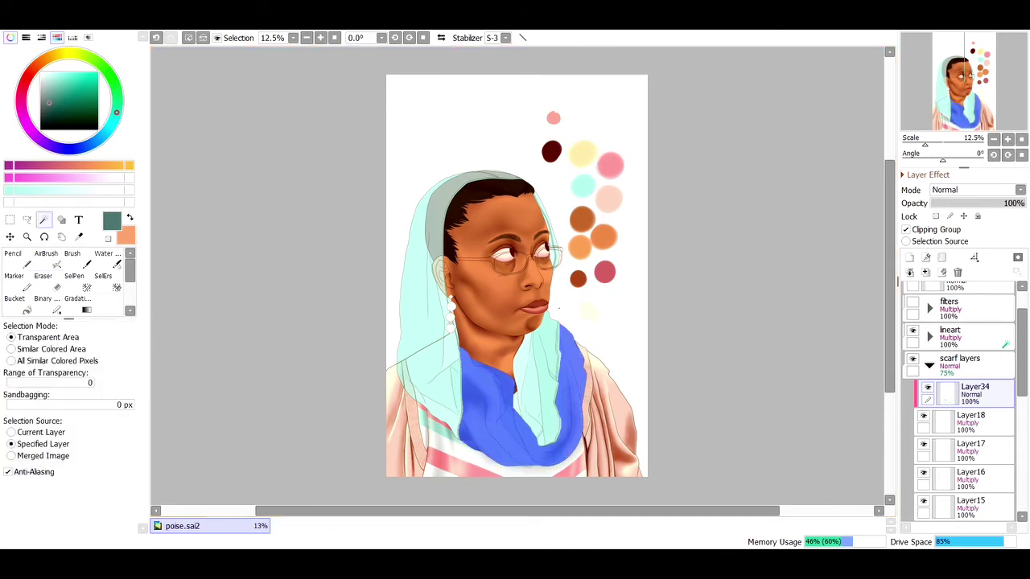
key(ctrl+d)
key(a)
key(w)
click(516, 400)
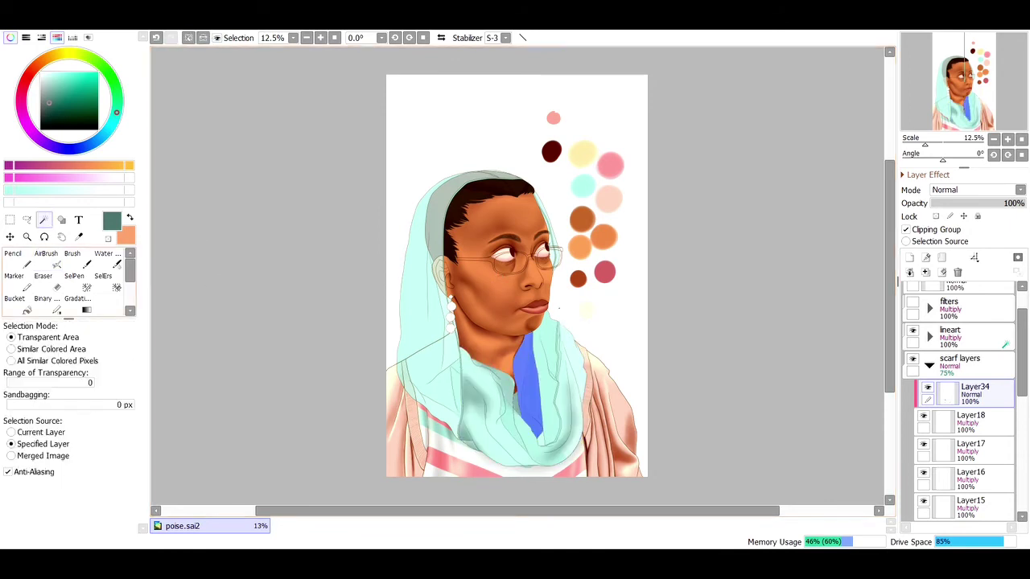
key(a)
key(bracketright)
key(bracketright)
key(bracketright)
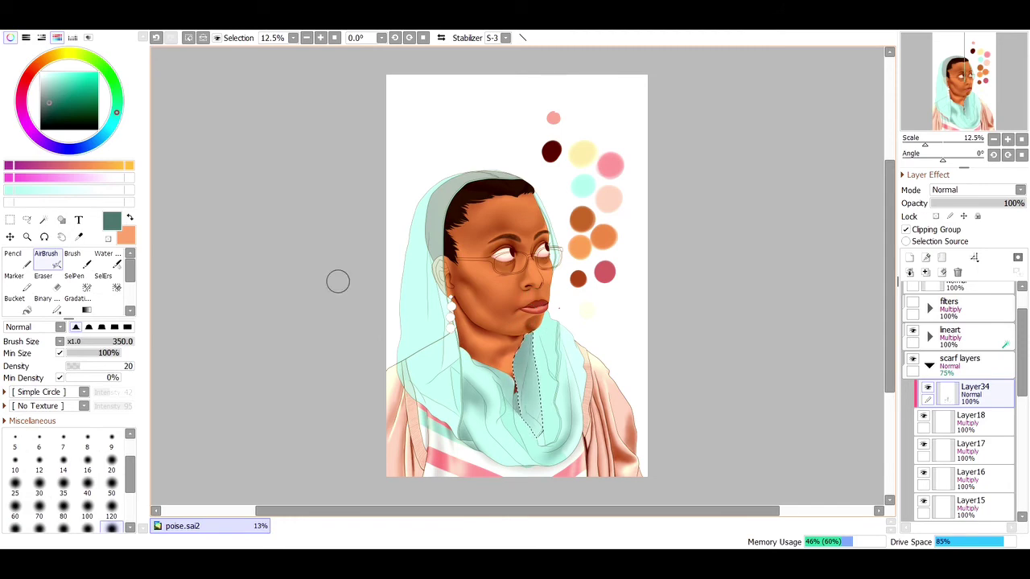
drag(475, 329, 612, 430)
mouse_move(462, 377)
mouse_down()
mouse_move(502, 406)
mouse_move(511, 433)
mouse_move(499, 336)
mouse_move(502, 412)
mouse_move(440, 344)
mouse_move(468, 116)
mouse_move(511, 419)
mouse_move(481, 397)
mouse_move(489, 365)
mouse_move(518, 455)
mouse_up()
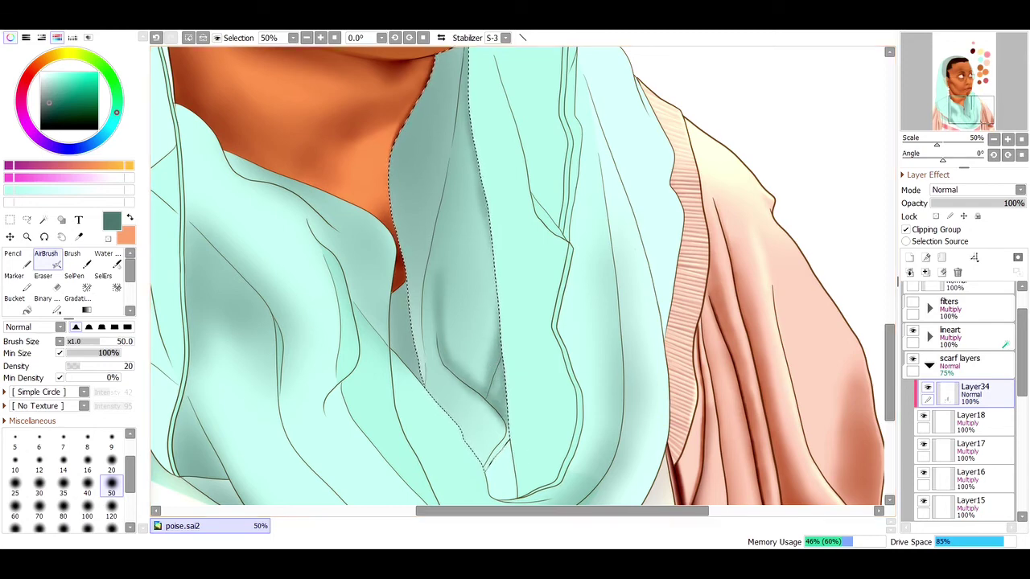
Step: Blend the scarf's bottom tip, shade left of and below the earring, and dab a teal swatch
key(w)
click(501, 474)
key(c)
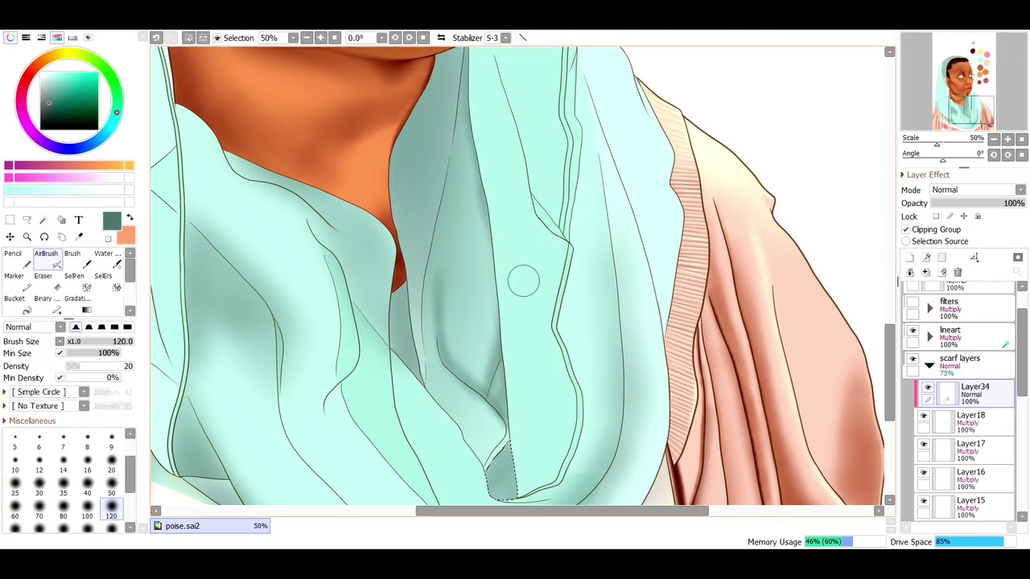
key(ctrl+d)
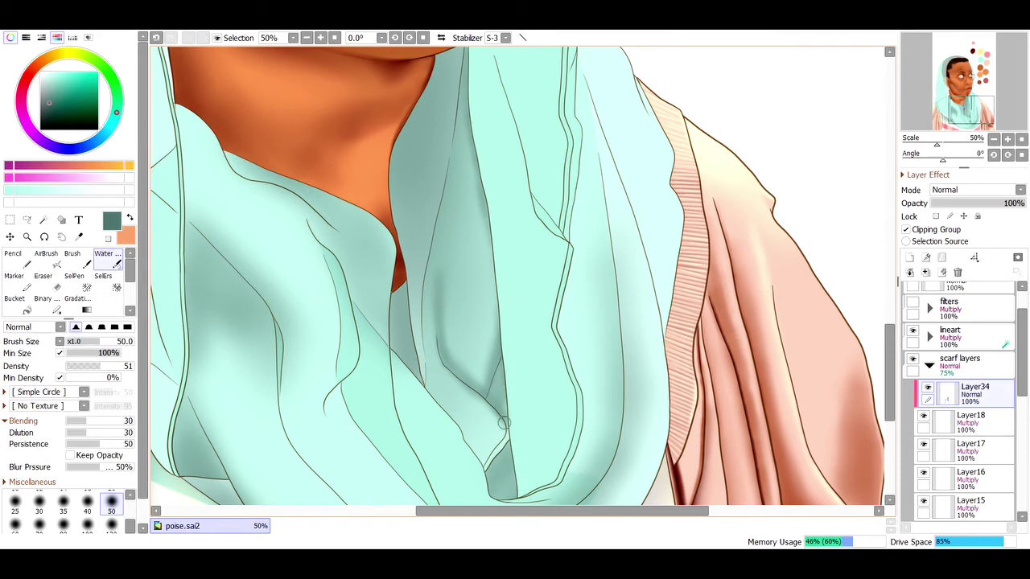
scroll(504, 422, down, 2)
key(v)
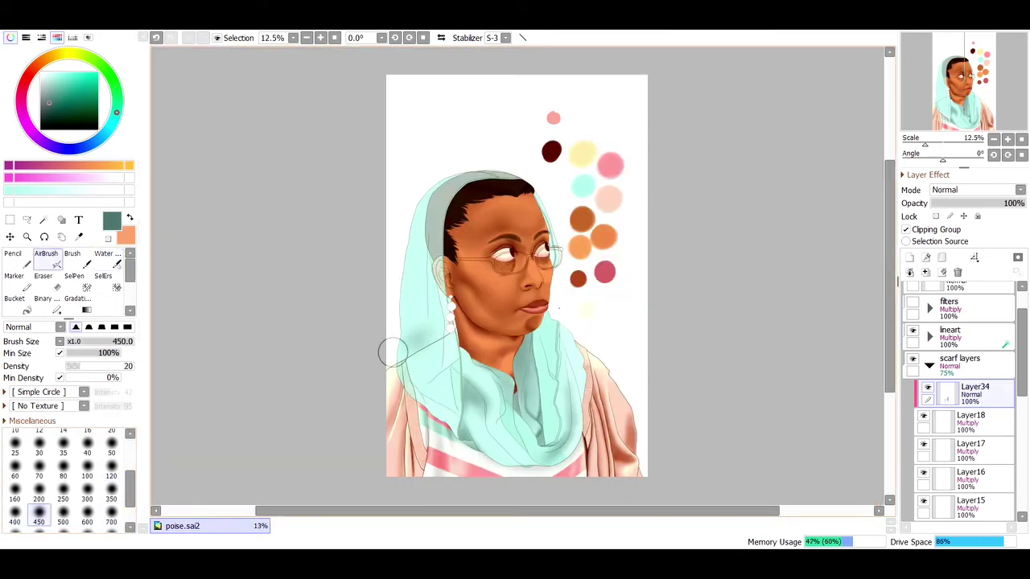
mouse_move(438, 328)
mouse_down()
mouse_move(467, 330)
mouse_move(463, 322)
mouse_move(414, 347)
mouse_move(419, 446)
mouse_move(382, 368)
mouse_move(469, 467)
mouse_up()
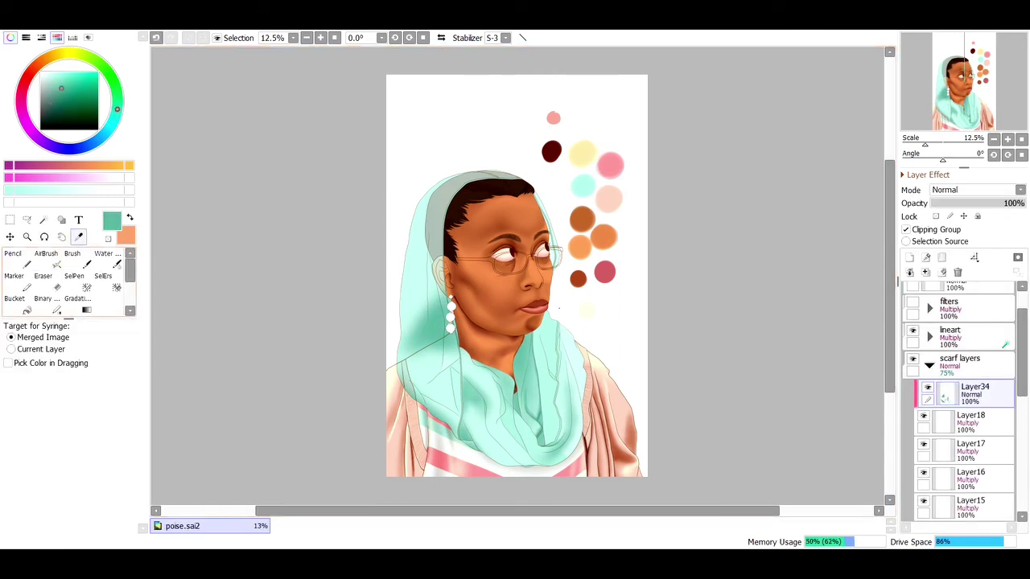
key(n)
click(617, 314)
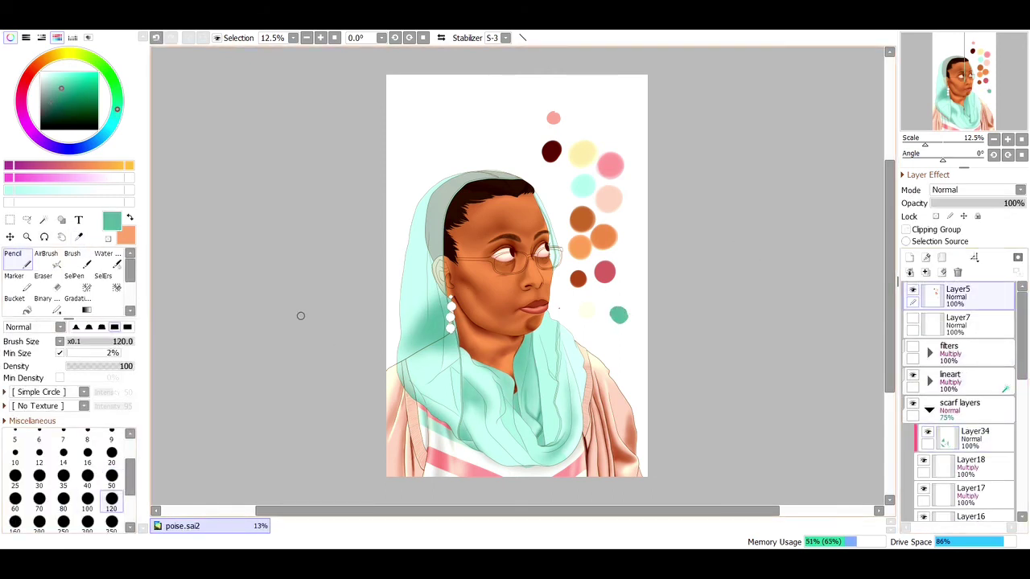
Step: Airbrush shading along the scarf's inner fold line, undoing one broad stroke, brush size 50
key(v)
scroll(555, 452, up, 6)
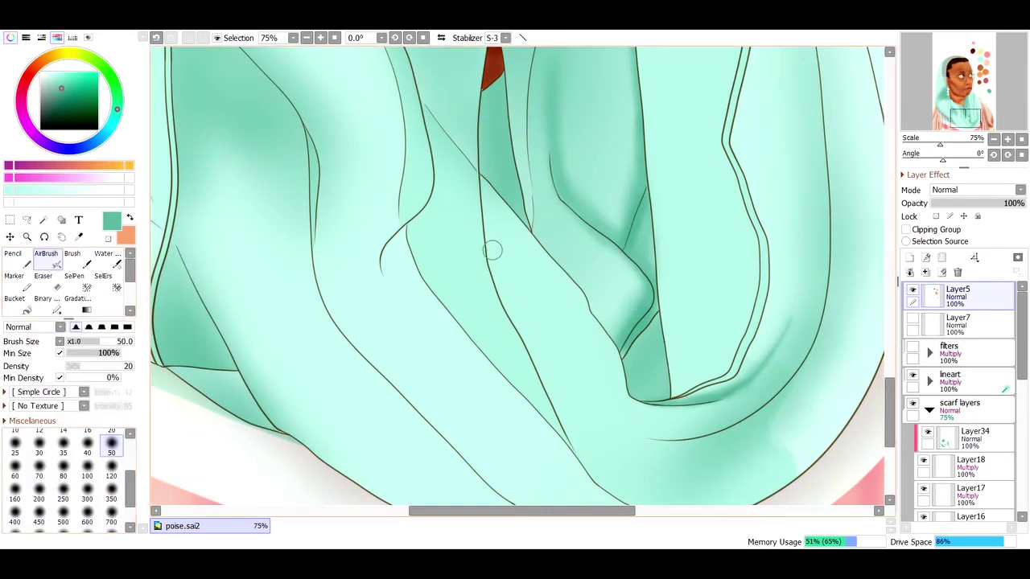
key(bracketleft)
key(bracketleft)
mouse_move(412, 242)
mouse_down()
mouse_move(455, 325)
mouse_move(575, 449)
mouse_move(503, 285)
mouse_move(483, 210)
mouse_move(494, 179)
mouse_move(483, 184)
mouse_move(483, 156)
mouse_up()
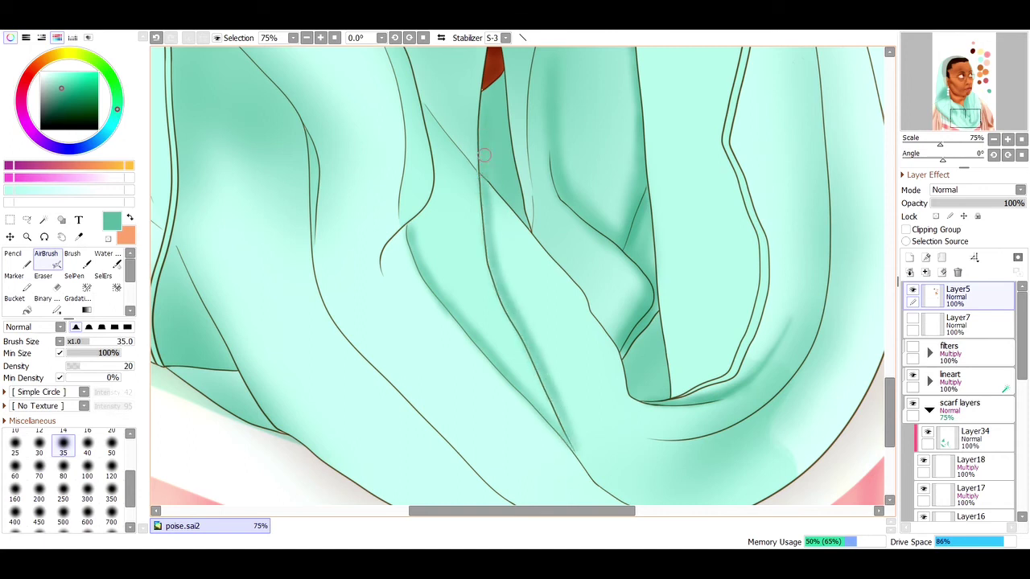
key(bracketright)
key(bracketright)
key(bracketright)
key(bracketright)
key(bracketright)
mouse_move(383, 276)
mouse_down()
mouse_move(407, 218)
mouse_move(404, 272)
mouse_up()
key(ctrl+z)
key(ctrl+z)
key(ctrl+z)
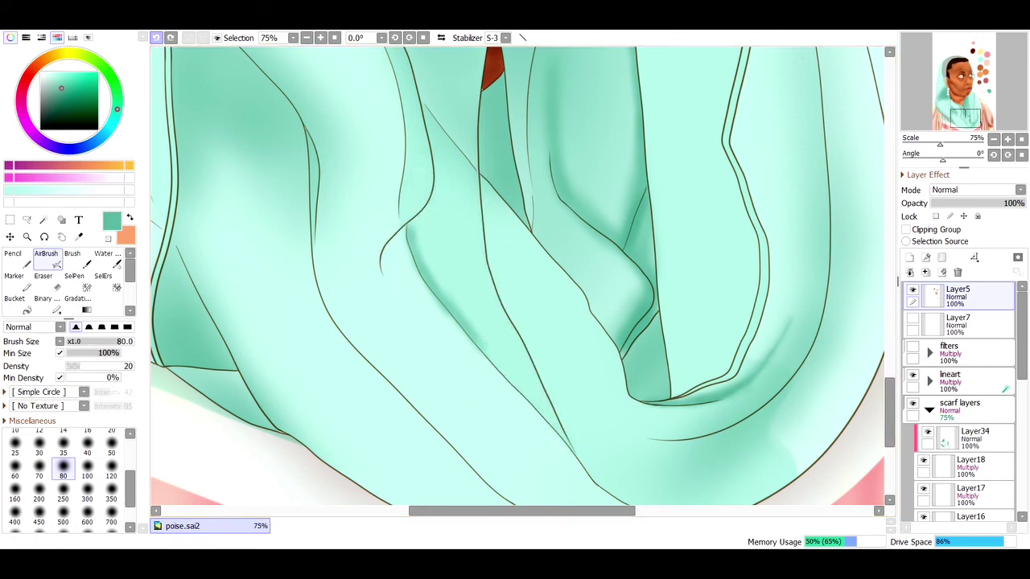
key(bracketleft)
key(bracketleft)
key(bracketleft)
Step: On Layer34, deepen shadows down the scarf fold and under the curved fold
click(974, 434)
mouse_move(406, 219)
mouse_down()
mouse_move(429, 289)
mouse_move(415, 228)
mouse_move(472, 335)
mouse_move(569, 443)
mouse_move(541, 370)
mouse_move(560, 387)
mouse_move(515, 324)
mouse_move(487, 214)
mouse_up()
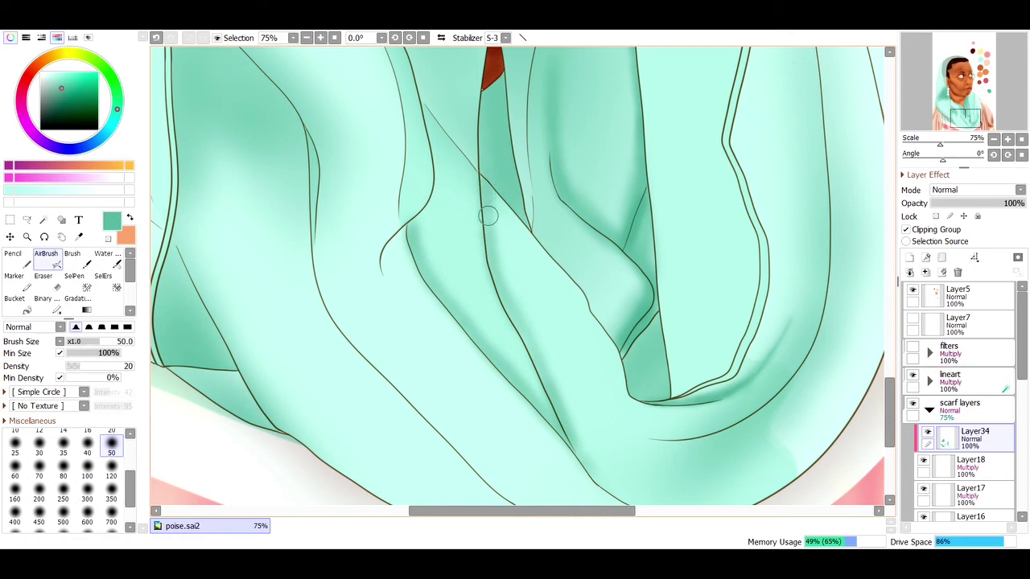
drag(413, 212, 573, 433)
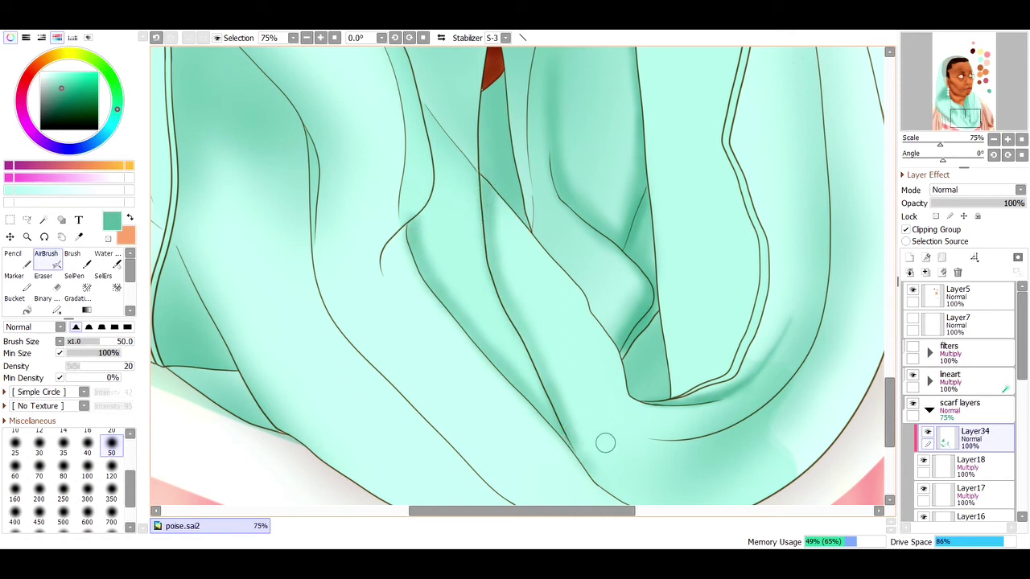
scroll(605, 442, down, 5)
scroll(373, 345, up, 5)
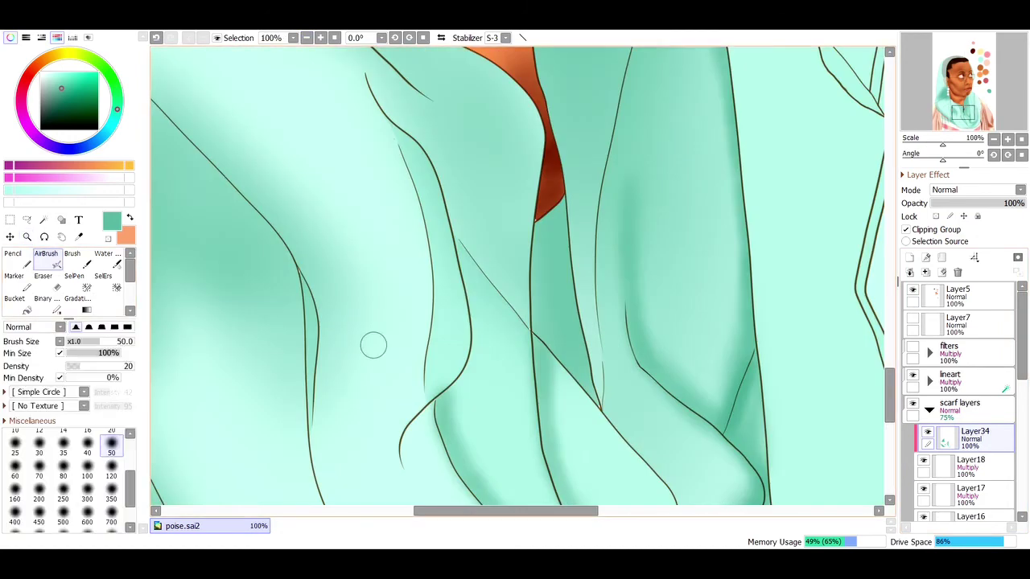
mouse_move(462, 346)
mouse_down()
mouse_move(405, 468)
mouse_move(444, 380)
mouse_move(406, 467)
mouse_move(434, 443)
mouse_up()
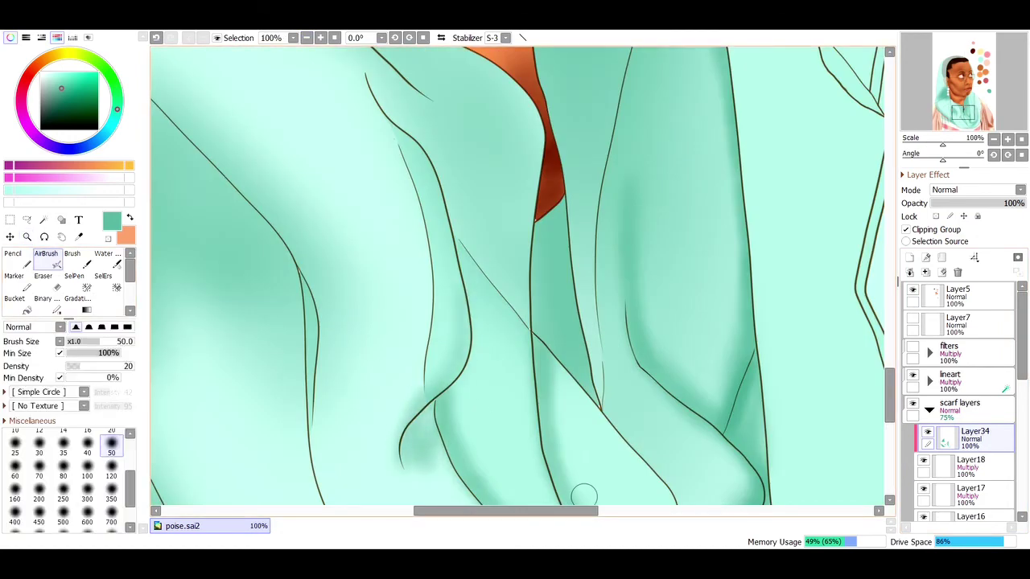
drag(437, 356, 464, 329)
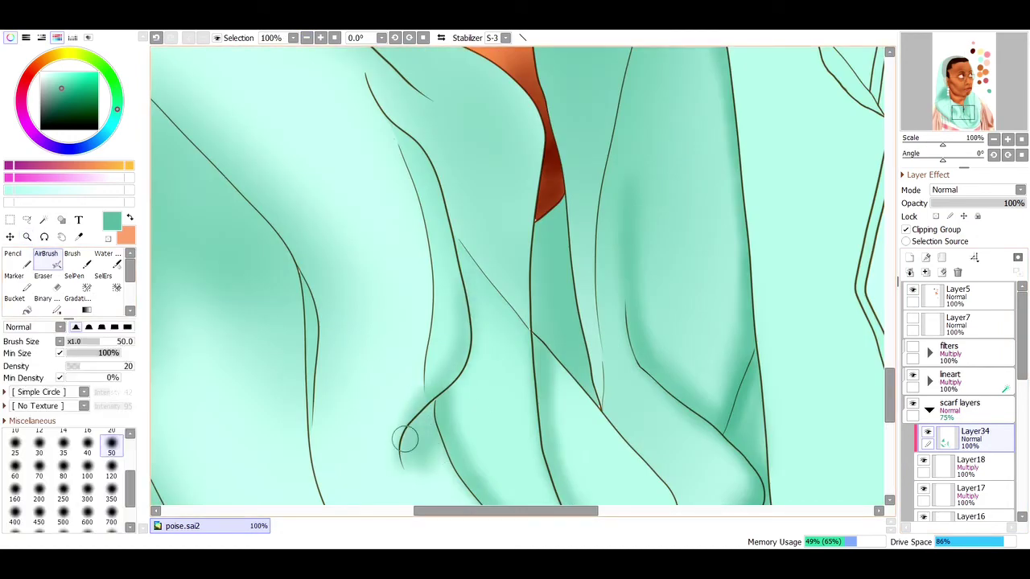
scroll(398, 387, down, 3)
Step: Darken the scarf's vertical edge at size 35, then pick dark green and set the brush to 12
key(bracketleft)
key(bracketleft)
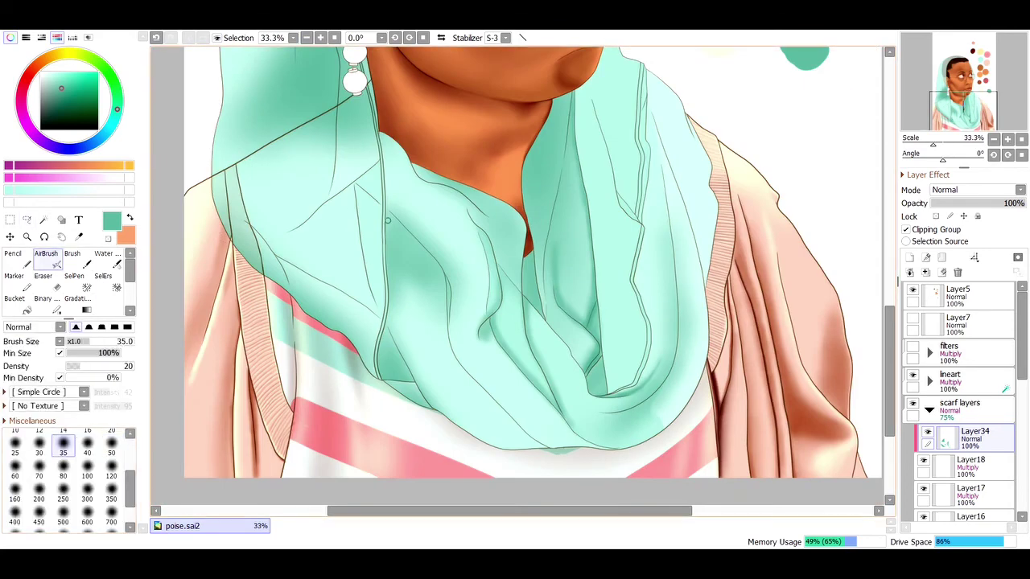
drag(380, 135, 388, 203)
alt+click(317, 204)
key(bracketleft)
key(bracketleft)
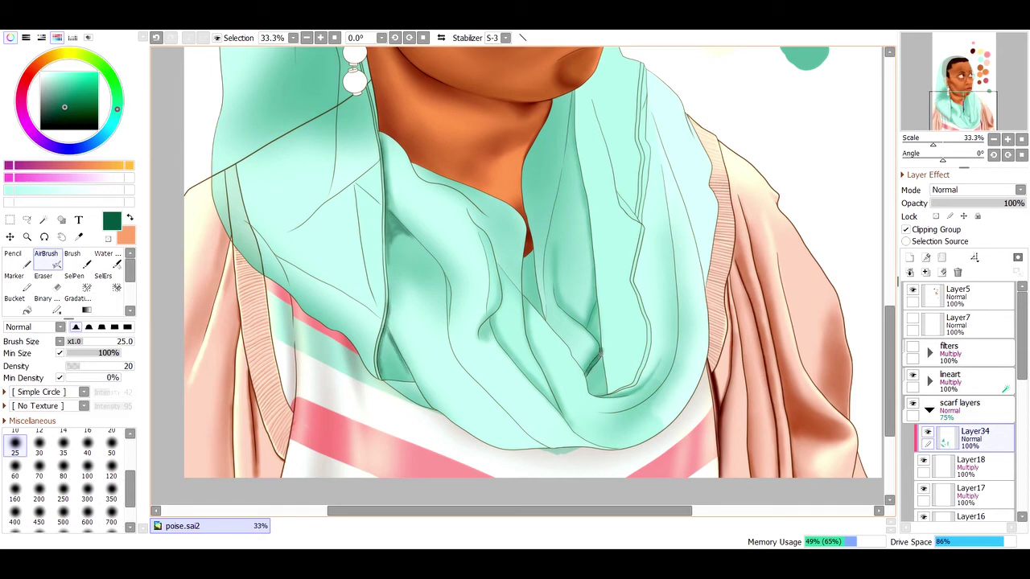
click(39, 429)
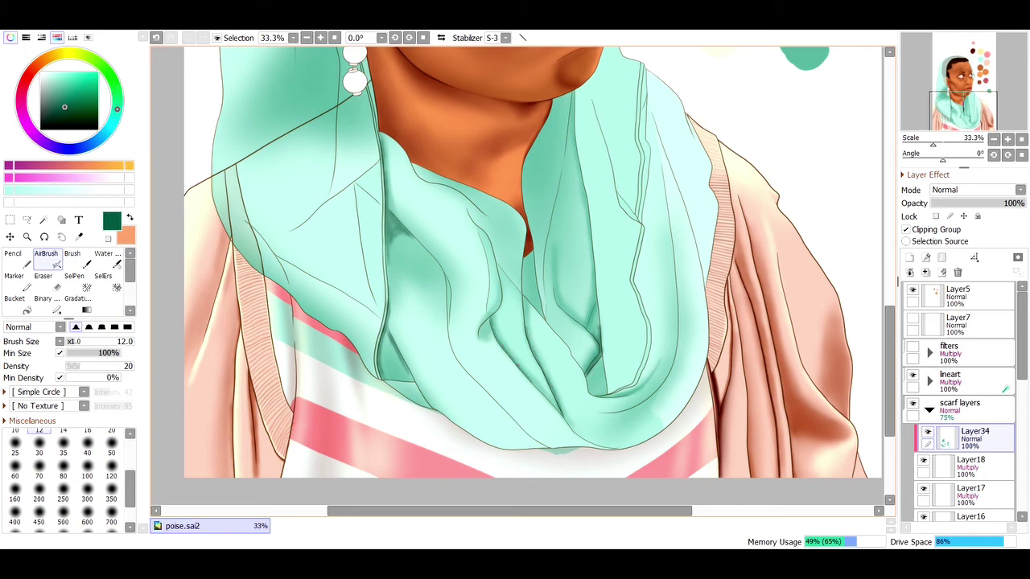
scroll(532, 277, up, 1)
Step: Dab a dark green dot onto the colour swatches on Layer5 with the Pencil
key(n)
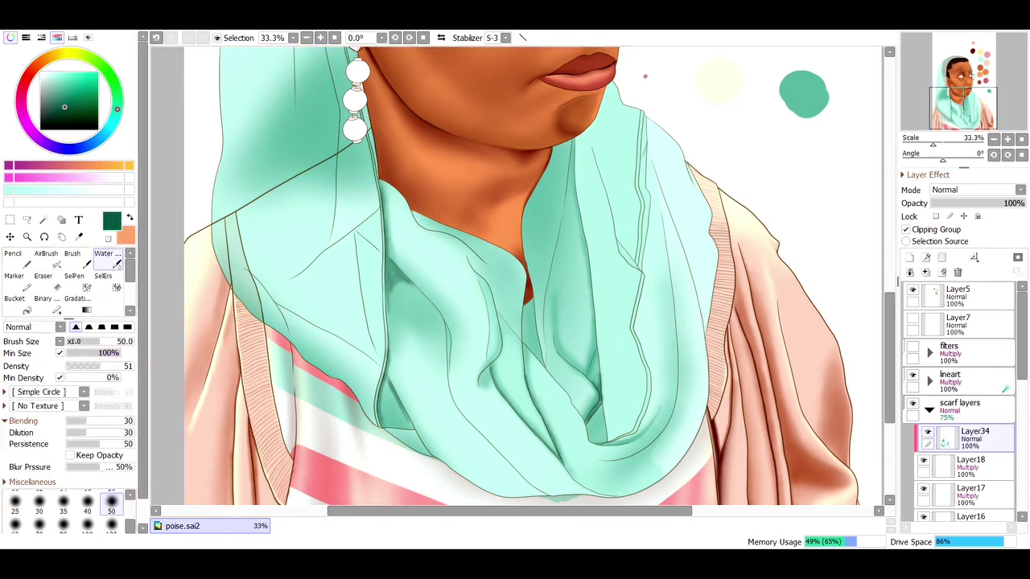
click(961, 296)
click(784, 161)
Step: Zoom in on the scarf and airbrush one fold line darker and thicker
key(c)
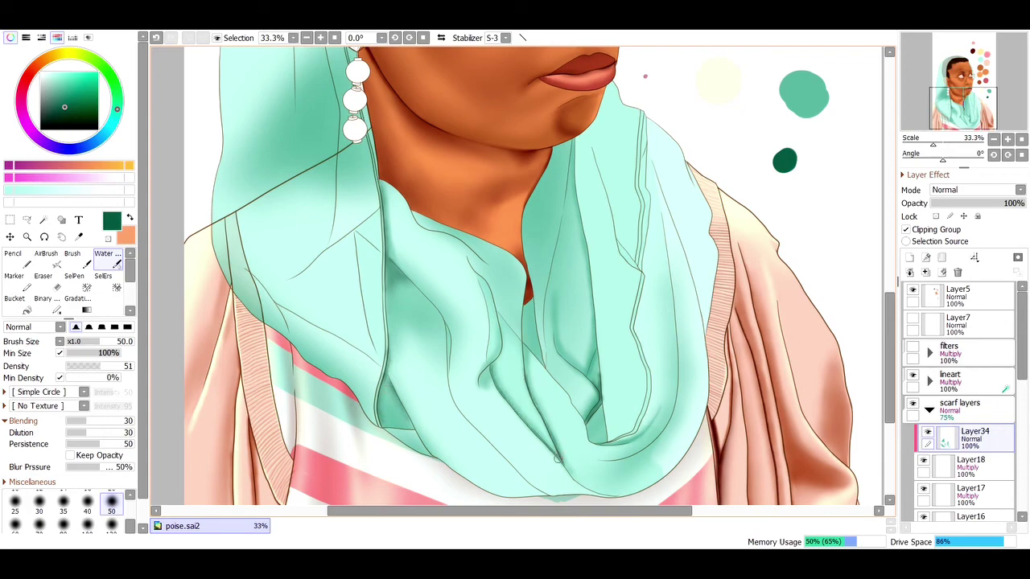
key(ctrl+minus)
click(27, 236)
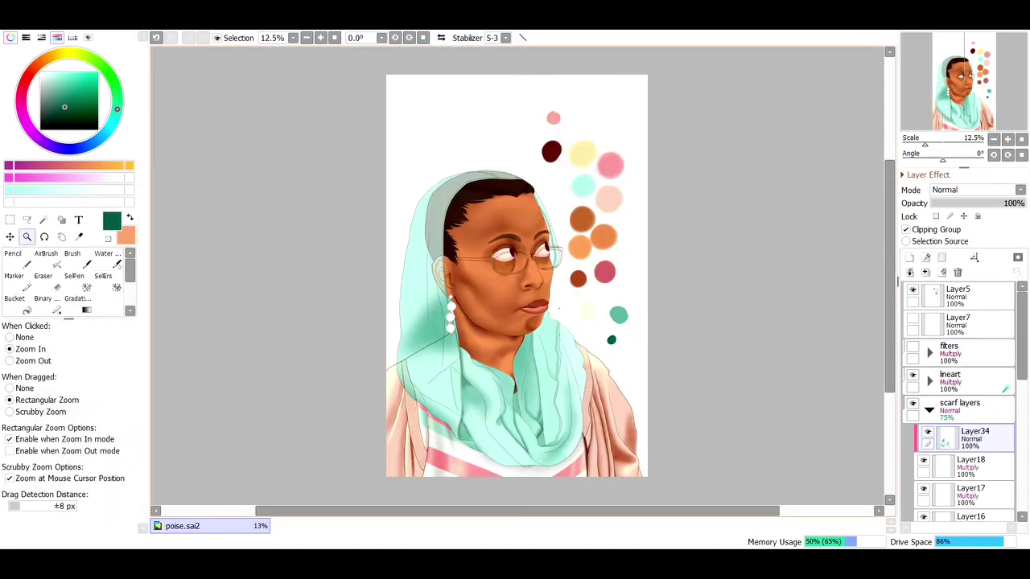
drag(472, 432, 553, 483)
key(c)
key(v)
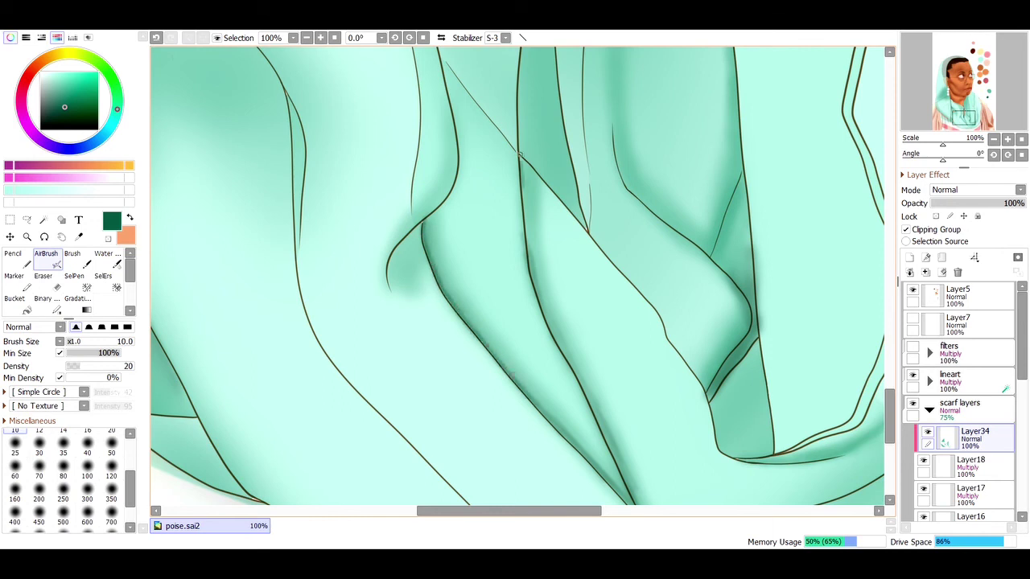
drag(520, 153, 540, 302)
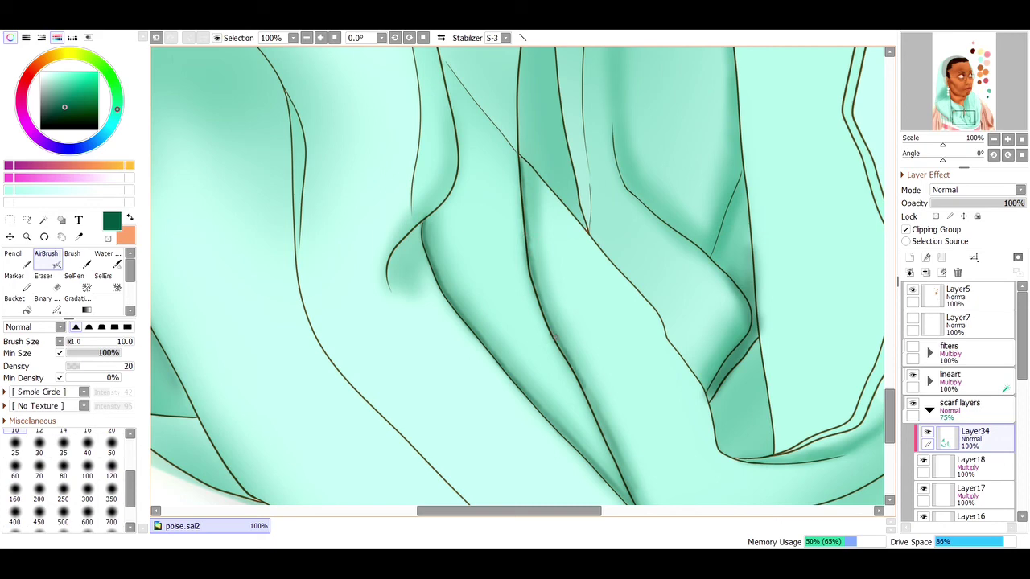
scroll(595, 414, down, 6)
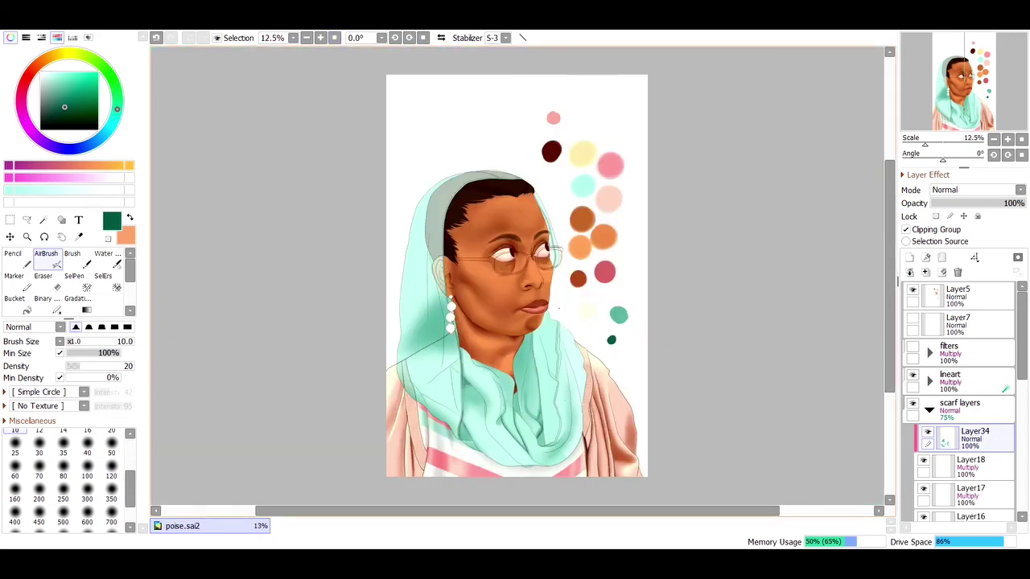
key(bracketright)
key(bracketright)
key(bracketright)
key(bracketright)
key(bracketright)
key(bracketright)
key(bracketright)
key(bracketright)
key(bracketright)
key(bracketright)
key(bracketright)
key(bracketright)
key(bracketright)
key(bracketright)
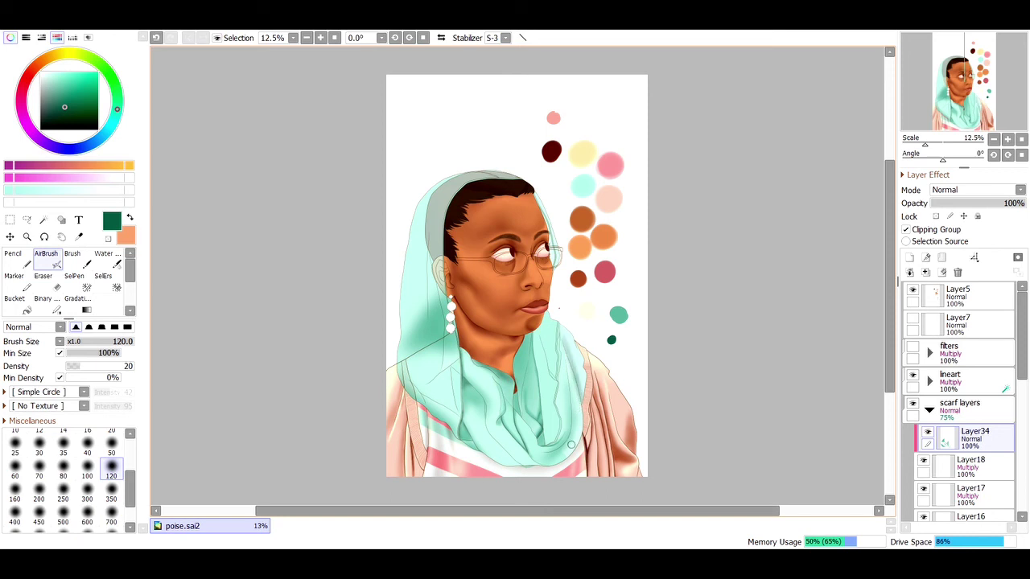
key(bracketright)
key(bracketright)
key(bracketright)
key(bracketright)
key(bracketright)
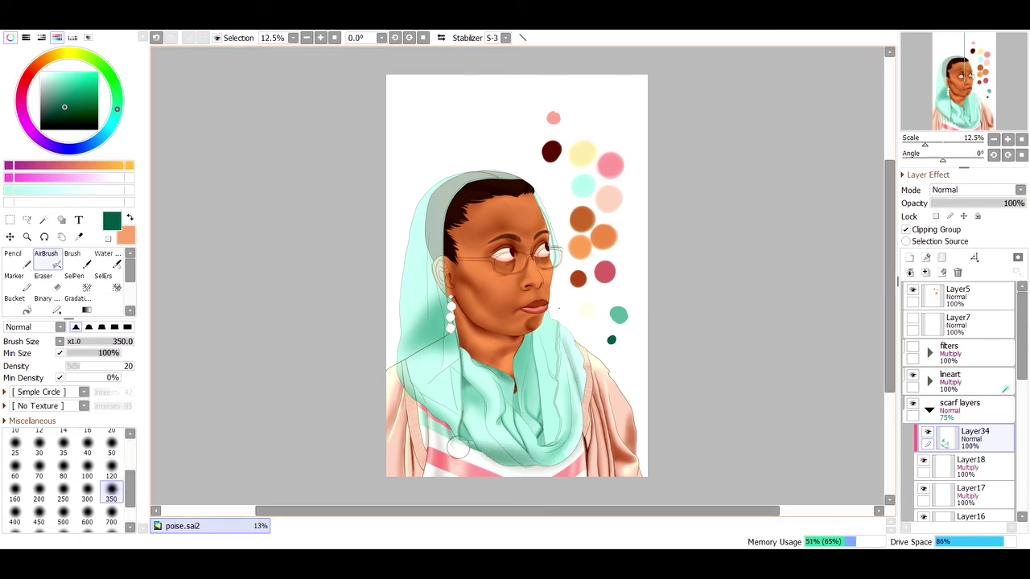
key(bracketleft)
key(bracketleft)
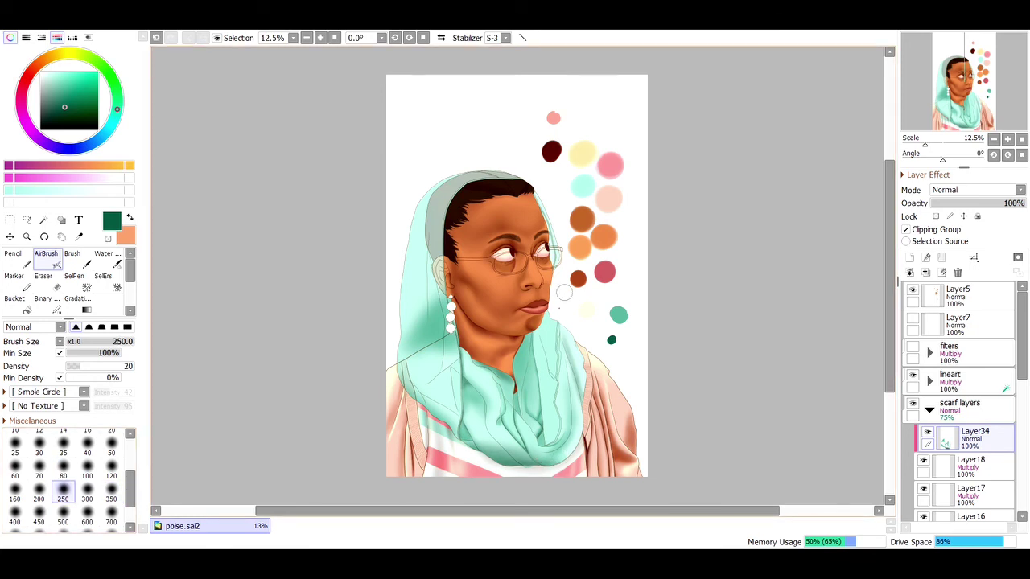
alt+click(587, 309)
Step: Add Layer35 to the scarf group in Shine mode, then open and cancel a filter dialog
key(ctrl+shift+n)
key(bracketright)
key(bracketright)
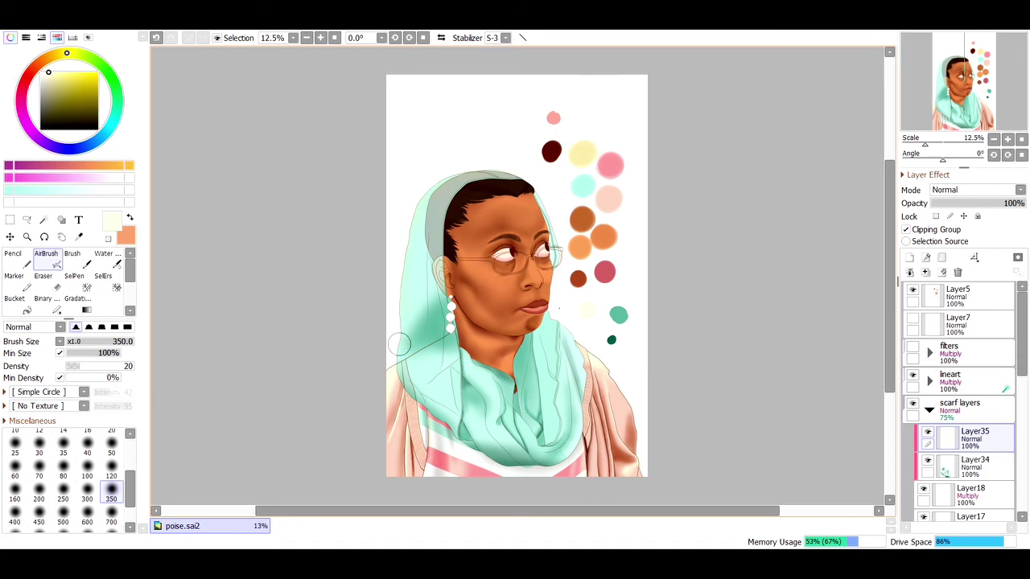
key(bracketleft)
key(bracketleft)
key(bracketleft)
key(bracketleft)
key(bracketleft)
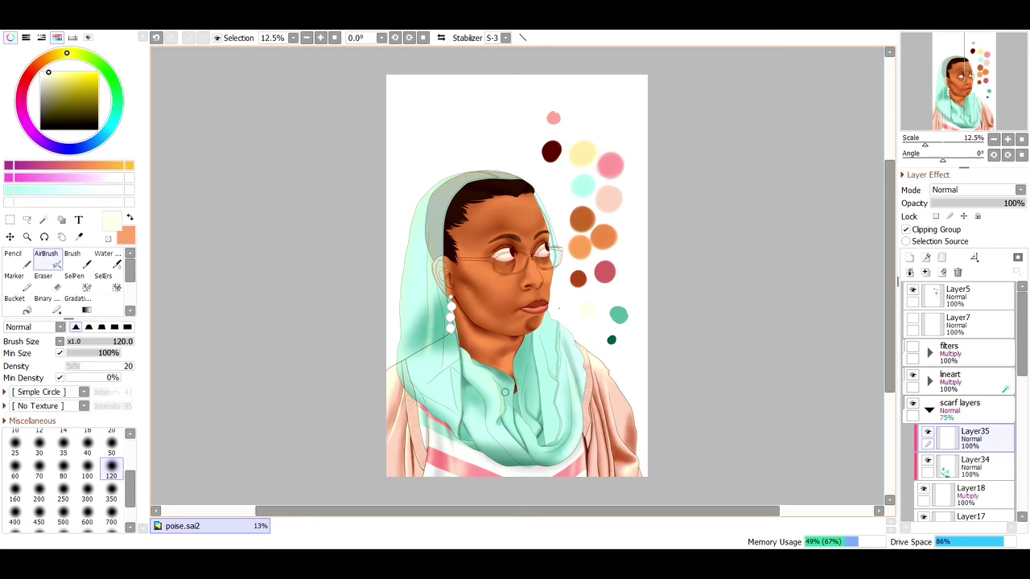
key(bracketright)
key(bracketright)
key(bracketright)
key(bracketright)
key(bracketright)
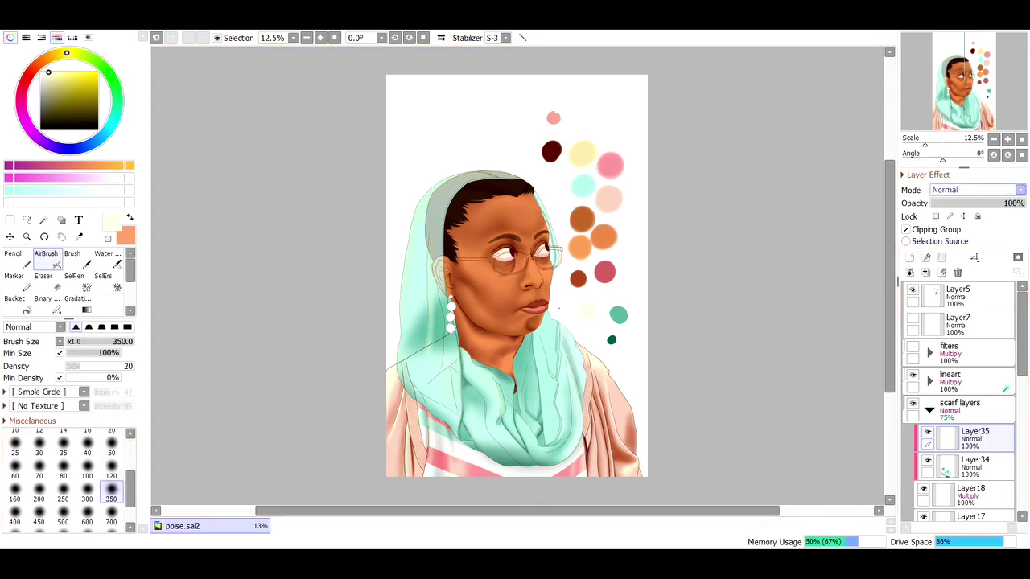
scroll(973, 189, down, 3)
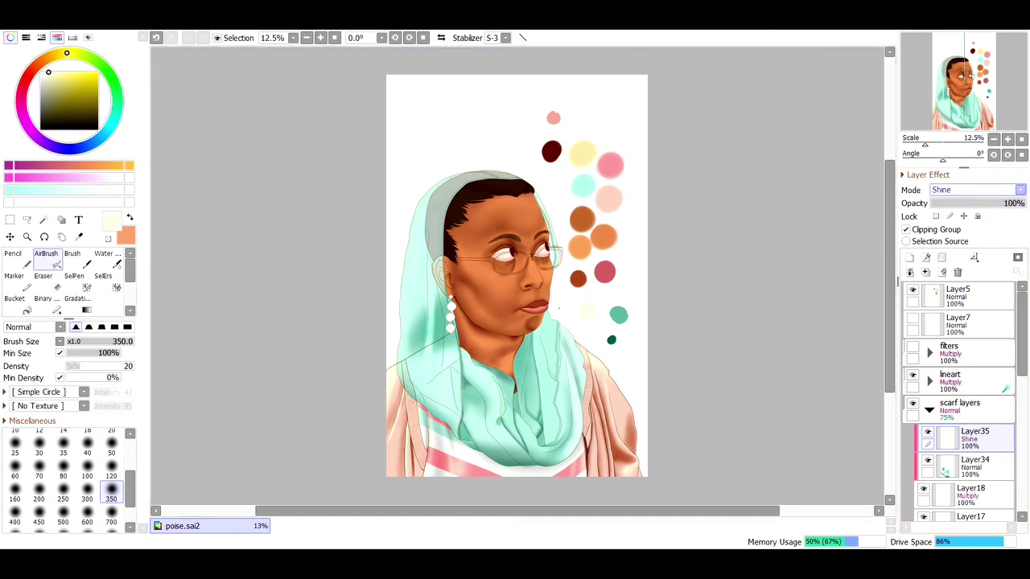
scroll(973, 189, up, 3)
key(ctrl+u)
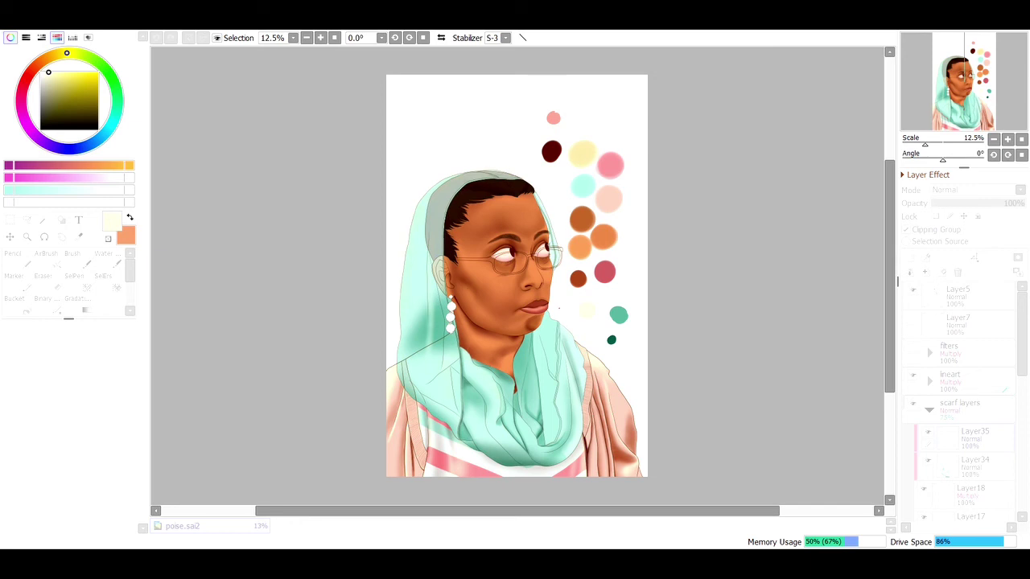
key(Return)
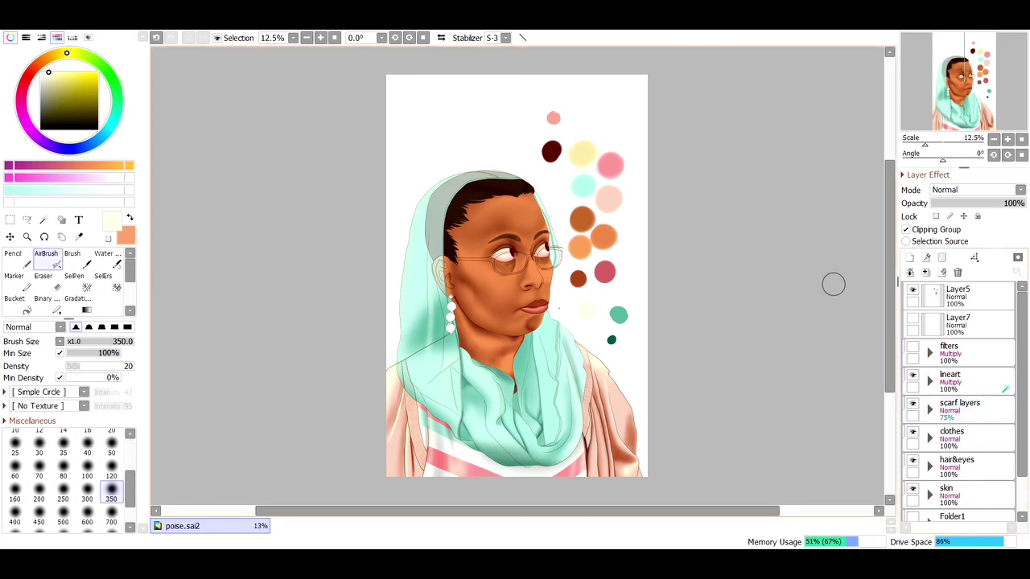
Step: Expand the hair&eyes folder, zoom to the earring, and select and fill the three beads pink
click(929, 465)
scroll(957, 402, down, 1)
scroll(957, 402, down, 2)
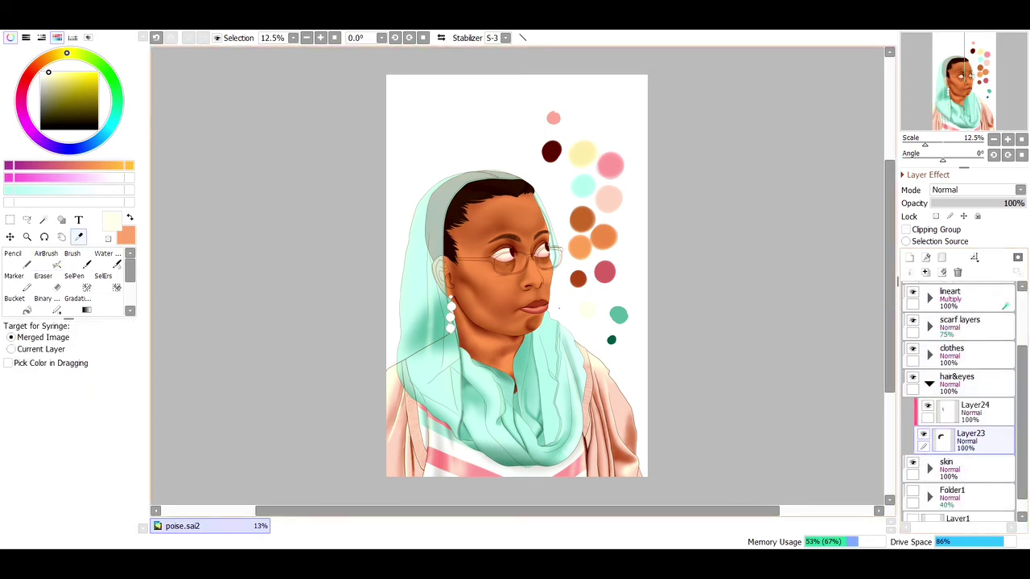
click(26, 237)
drag(415, 273, 507, 331)
click(43, 219)
click(451, 305)
click(451, 316)
click(450, 327)
key(s)
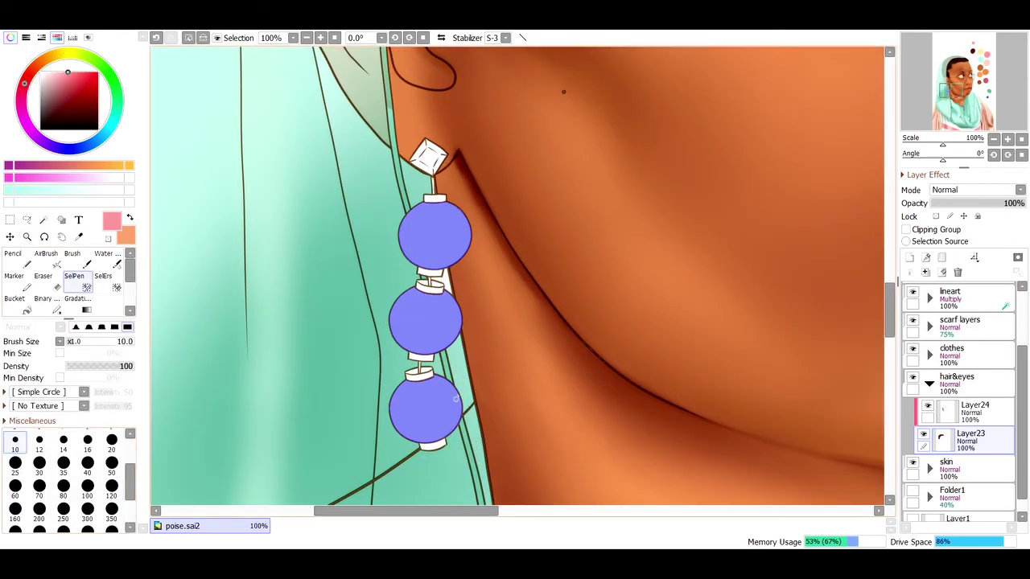
key(b)
click(434, 233)
click(424, 320)
click(424, 406)
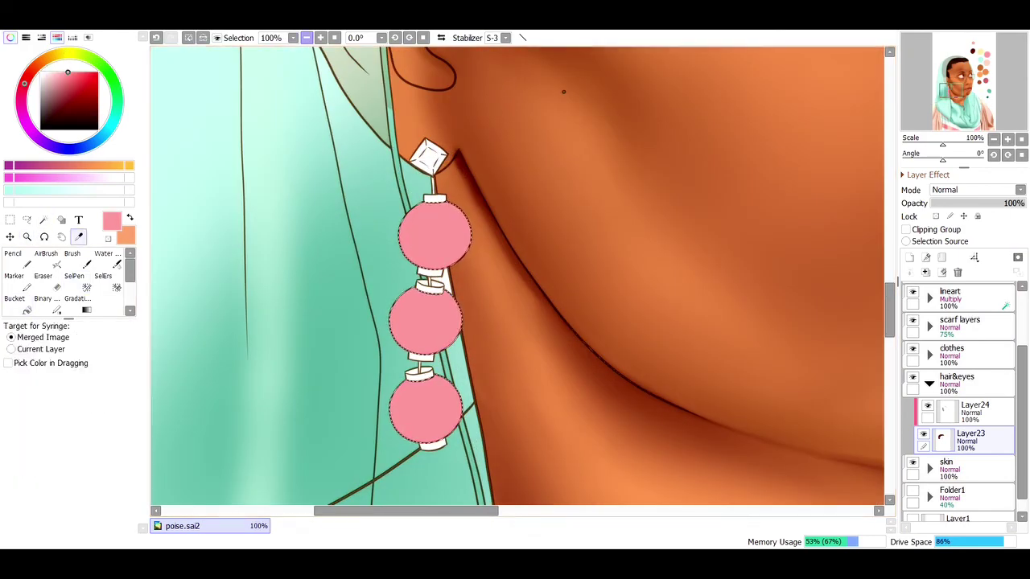
Step: Airbrush first red shading strokes down the earring beads
key(z)
key(minus)
key(plus)
key(v)
drag(447, 147, 448, 240)
drag(438, 290, 430, 362)
key(minus)
key(minus)
key(minus)
key(minus)
key(minus)
key(minus)
key(minus)
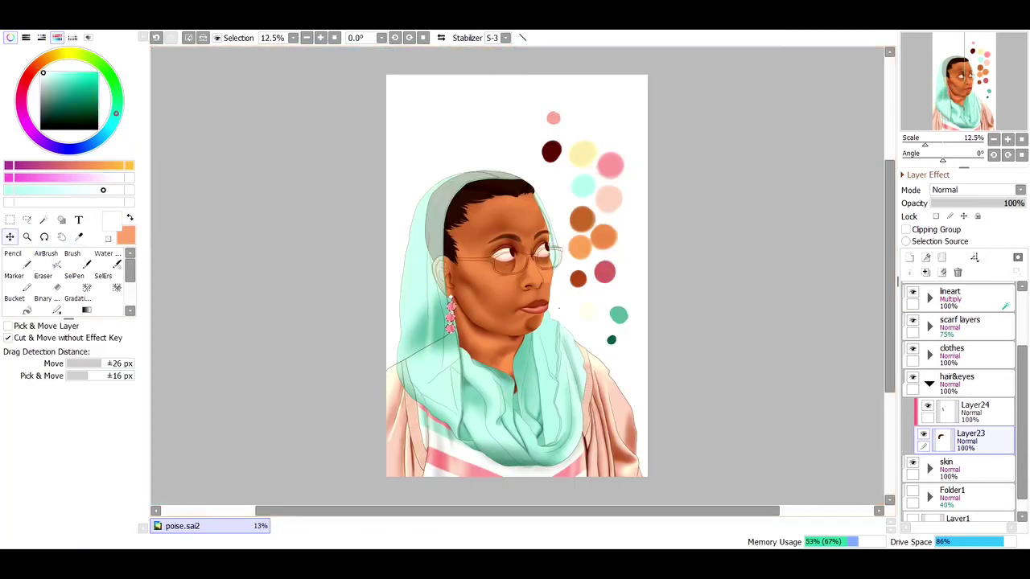
Step: On Layer24, airbrush a dark maroon vertical stripe down each of the three beads
click(551, 151)
key(z)
drag(429, 298, 490, 337)
click(969, 412)
key(v)
drag(433, 105, 433, 201)
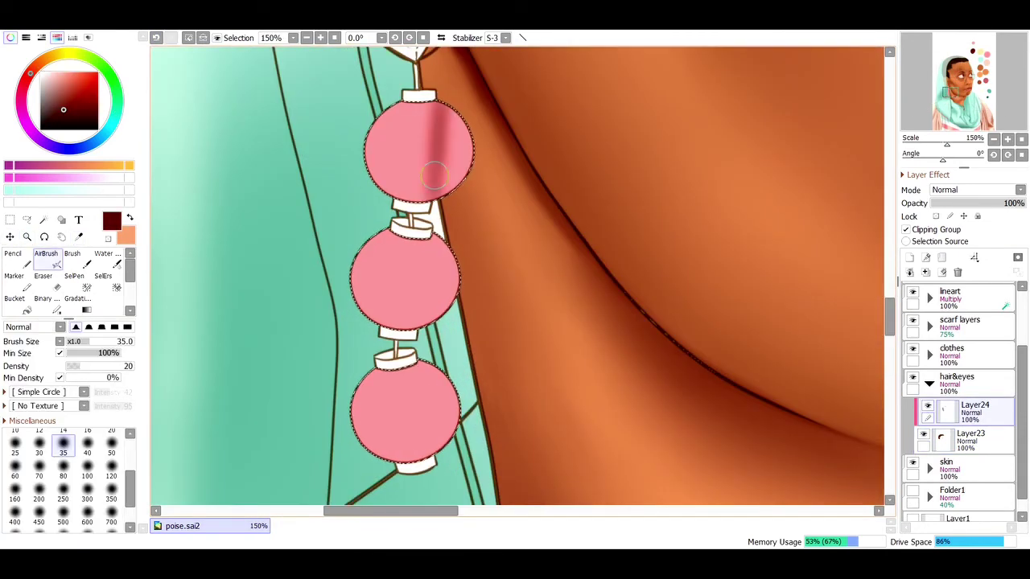
drag(433, 121, 433, 197)
drag(423, 238, 420, 322)
drag(420, 366, 418, 455)
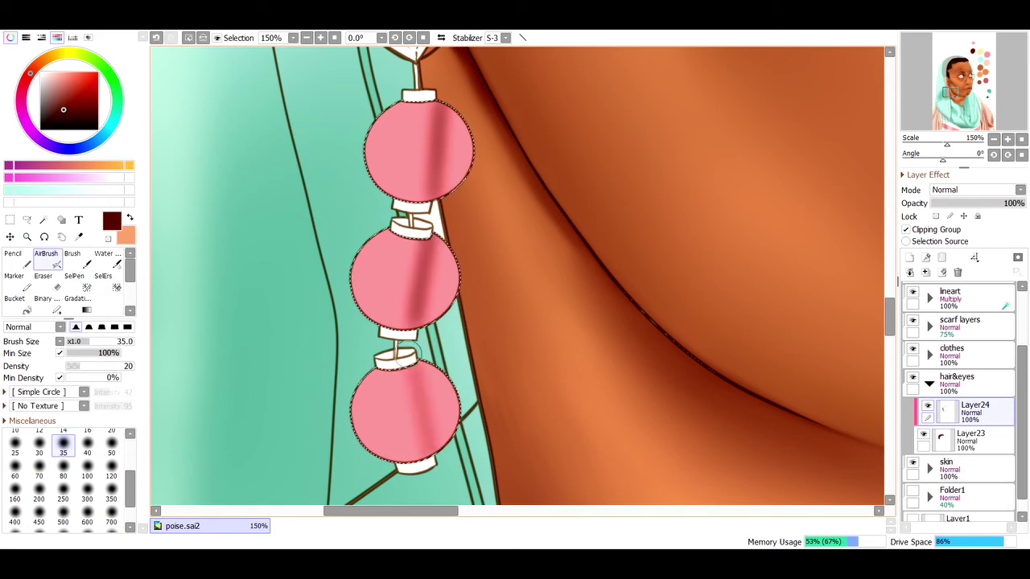
key(bracketleft)
key(bracketleft)
mouse_move(394, 125)
mouse_down()
mouse_move(393, 185)
mouse_move(394, 125)
mouse_move(390, 181)
mouse_move(378, 121)
mouse_up()
Step: Zoom in on the ear and earring and add a new Layer36 above Layer24
key(z)
key(ctrl+0)
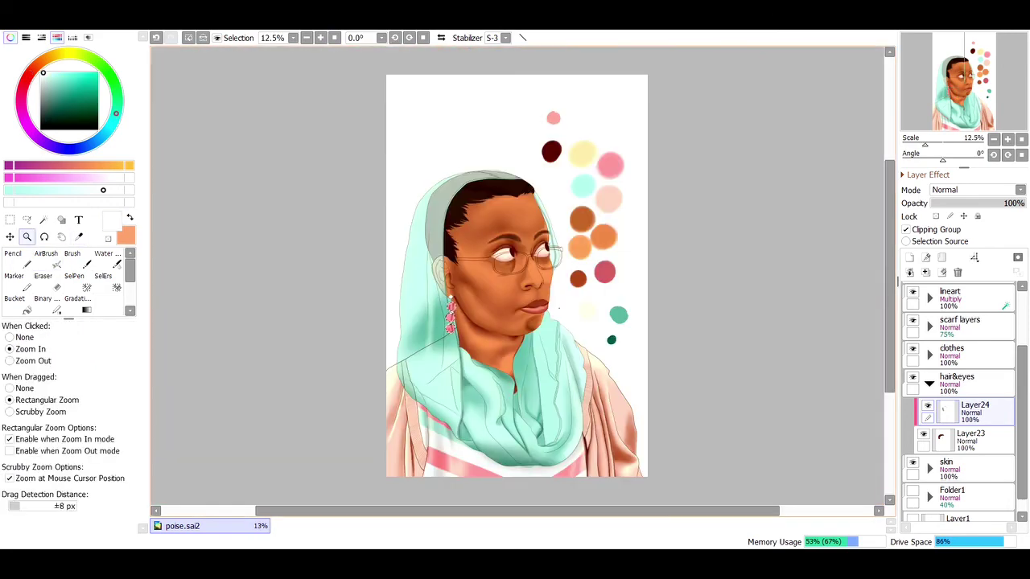
drag(414, 281, 506, 340)
key(ctrl+shift+n)
key(v)
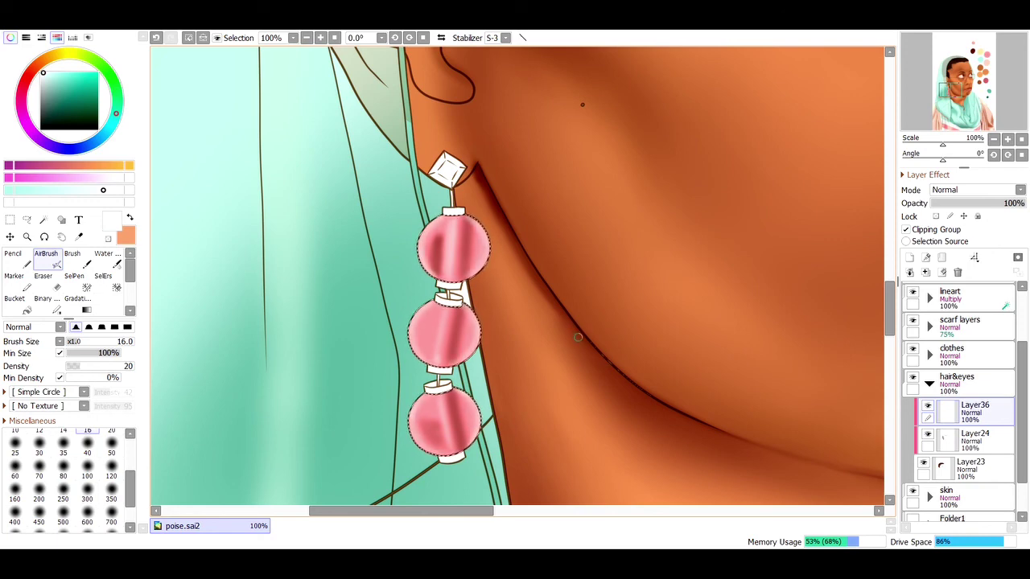
Step: Add a clipped layer above Layer23 and airbrush a pale size-35 highlight on the middle bead
scroll(577, 338, down, 5)
scroll(577, 338, up, 6)
click(969, 465)
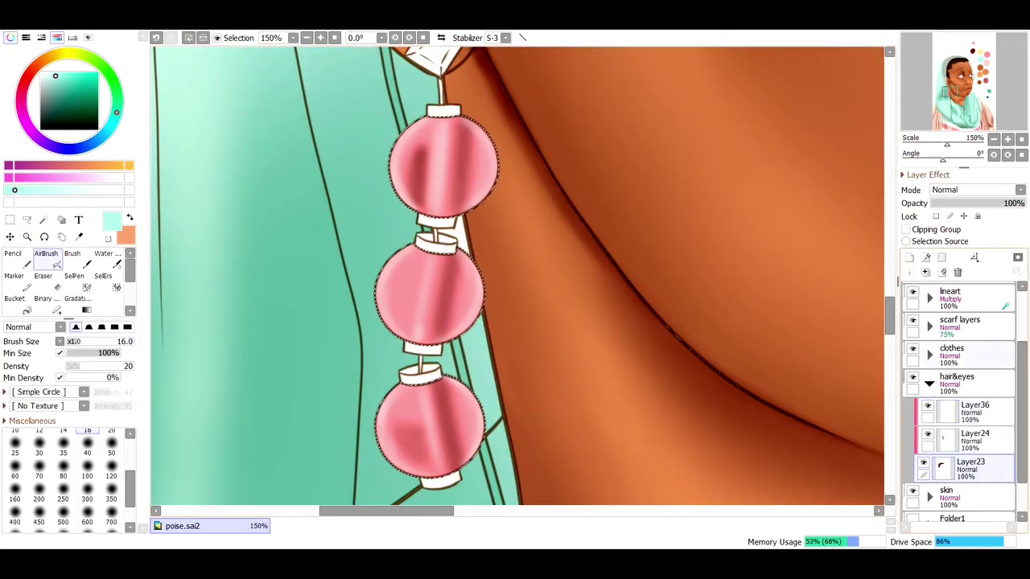
key(ctrl+shift+n)
click(63, 442)
mouse_move(395, 260)
mouse_down()
mouse_move(459, 267)
mouse_move(451, 323)
mouse_move(486, 254)
mouse_move(451, 260)
mouse_move(424, 442)
mouse_move(466, 456)
mouse_move(398, 439)
mouse_move(408, 394)
mouse_move(397, 434)
mouse_up()
Step: Zoom in on the earring and select the diamond stud shape
scroll(800, 333, up, 3)
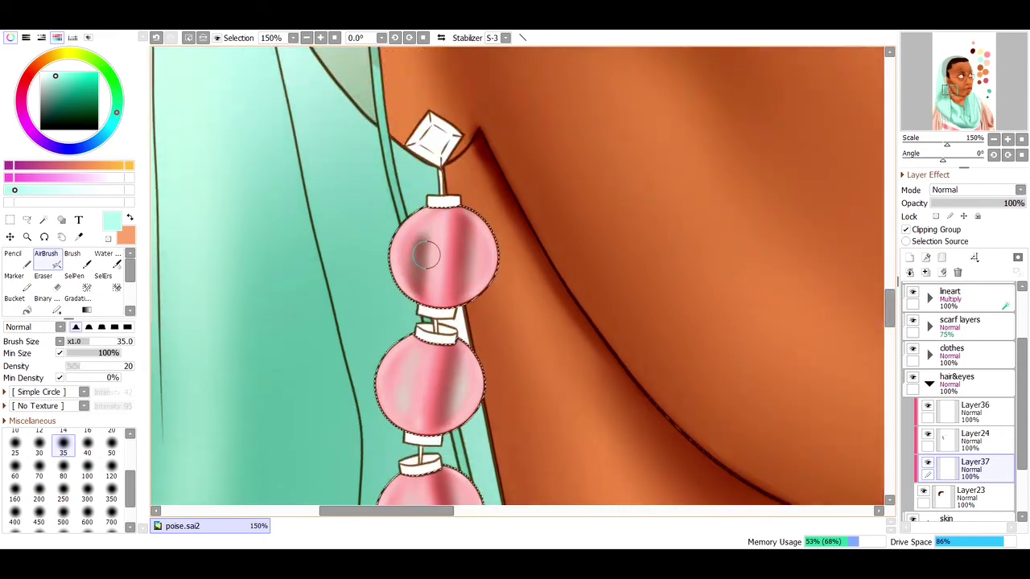
key(ctrl+0)
click(27, 237)
drag(434, 230, 549, 301)
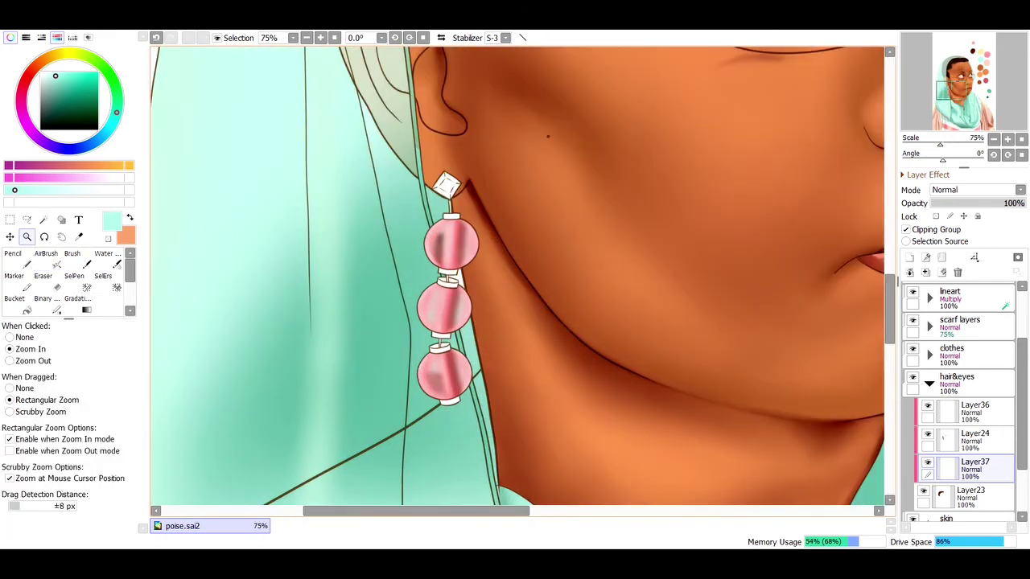
key(w)
click(446, 185)
key(b)
scroll(453, 179, up, 4)
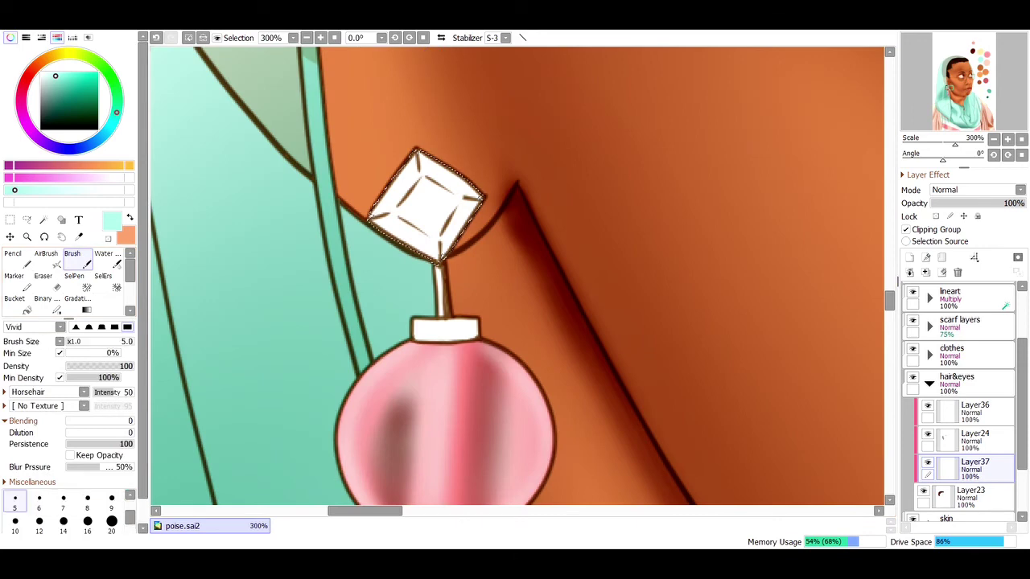
key(s)
Step: Shade the diamond stud with a dark grey airbrush at size 10
key(ctrl+0)
click(26, 236)
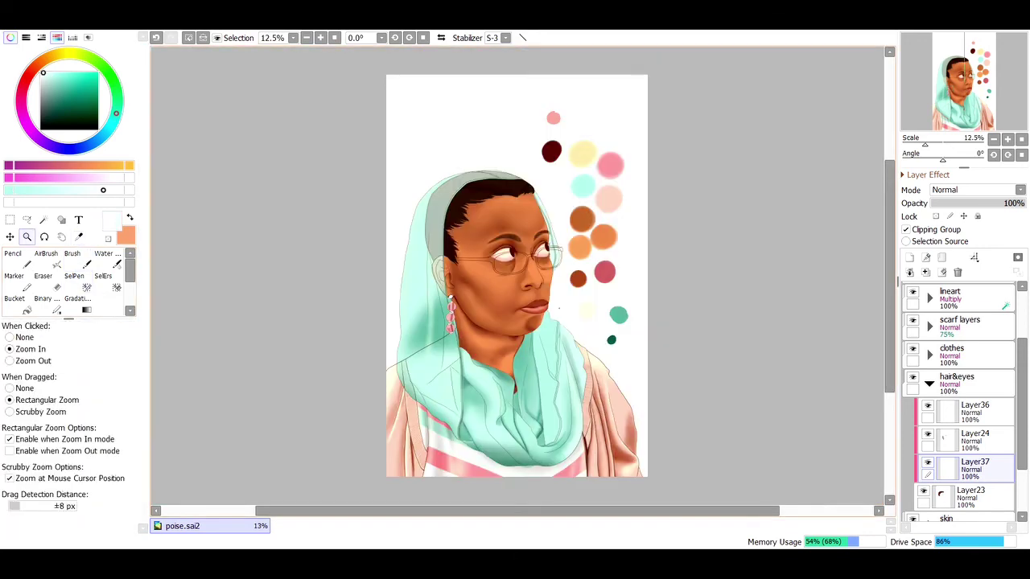
drag(447, 256, 503, 291)
key(g)
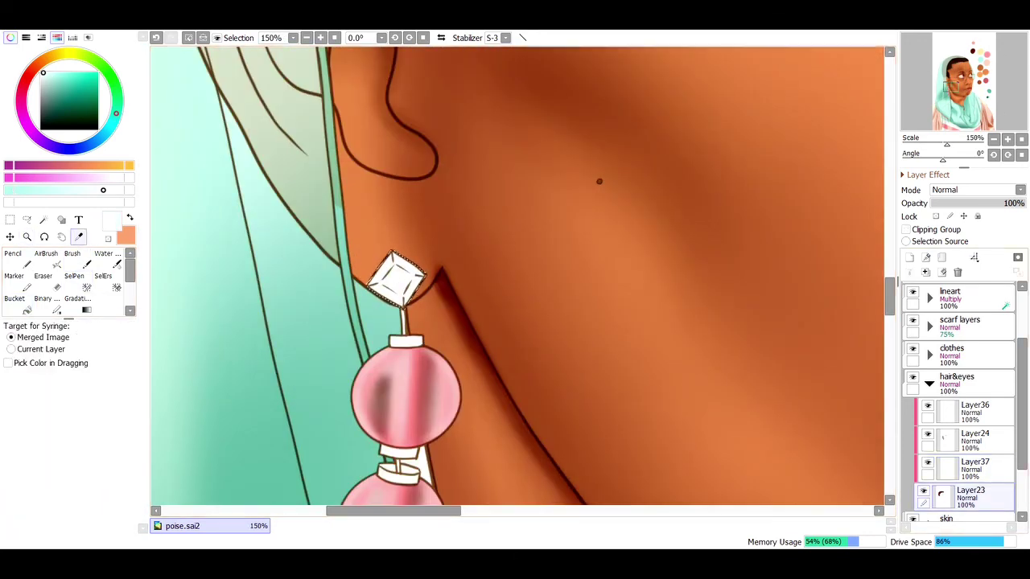
alt+click(599, 181)
key(v)
key(bracketleft)
key(bracketleft)
key(bracketleft)
key(bracketleft)
key(bracketleft)
key(bracketleft)
key(bracketleft)
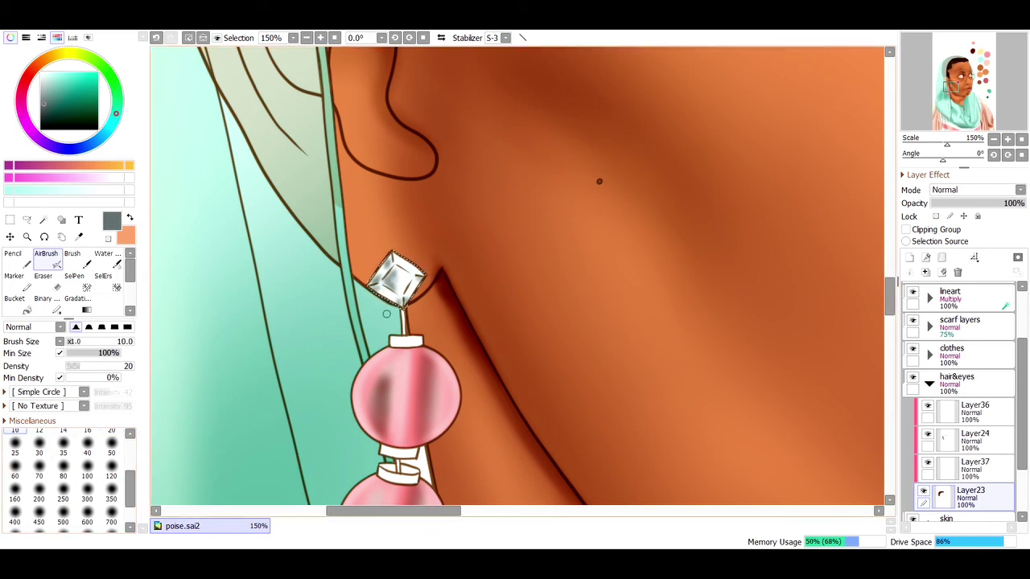
Step: Magic Wand-select the five small connector caps between the beads
key(w)
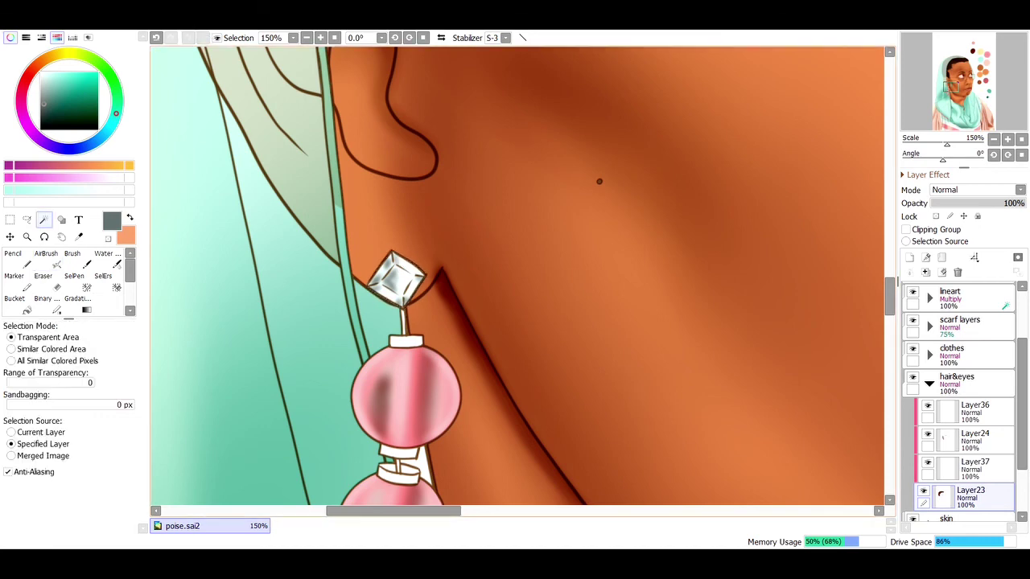
click(399, 451)
click(398, 474)
scroll(398, 474, down, 5)
click(391, 243)
click(382, 273)
click(402, 376)
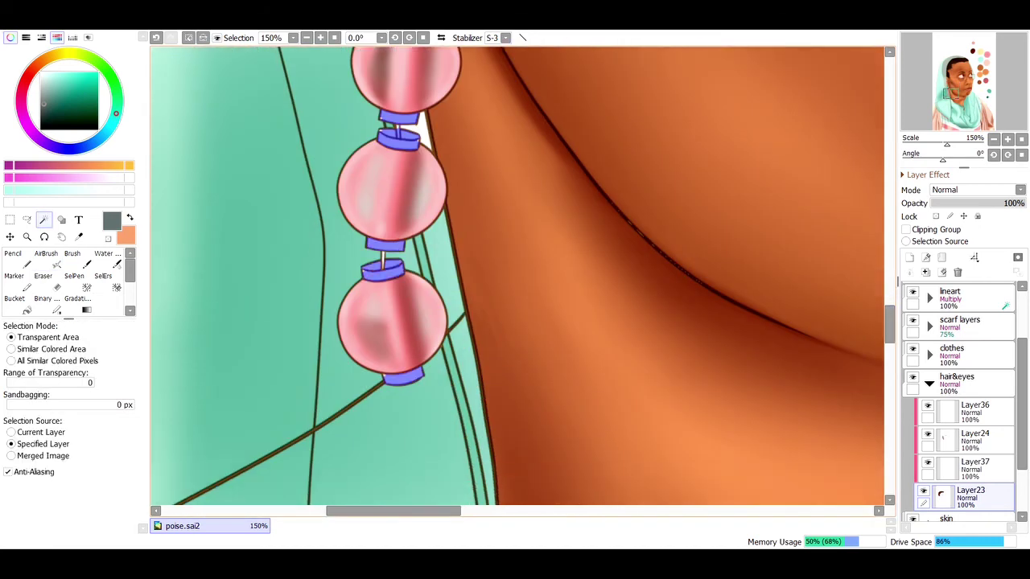
key(e)
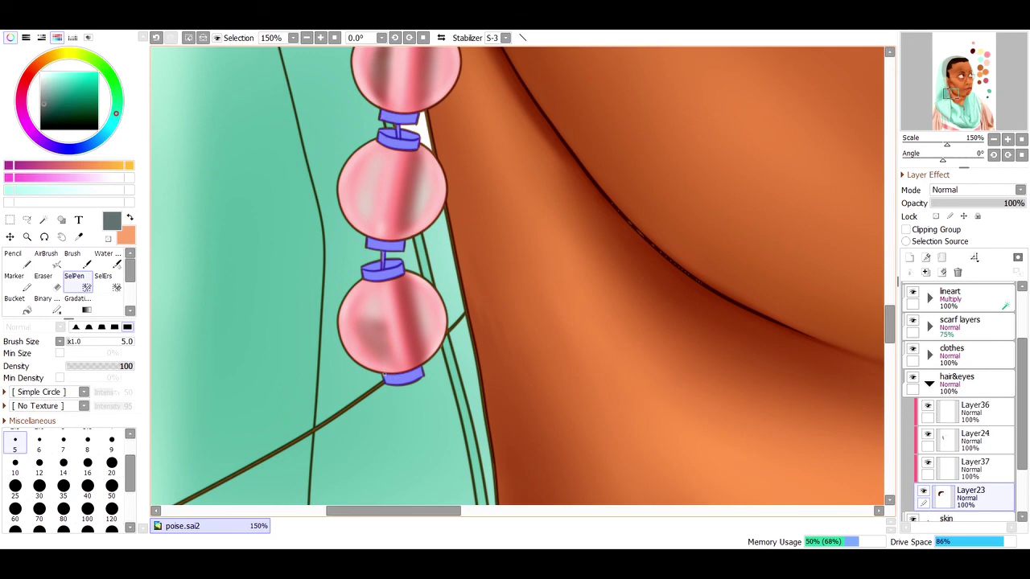
scroll(517, 276, up, 4)
scroll(598, 80, down, 7)
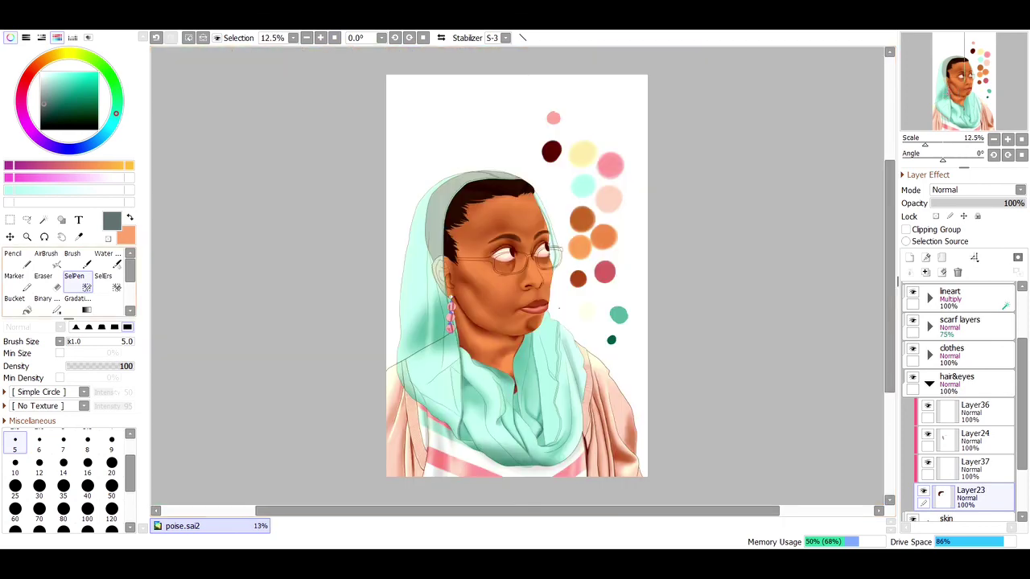
key(alt)
Step: Pick brown from the picture and bucket-fill the selected connector caps
alt+click(559, 308)
click(582, 218)
click(26, 236)
drag(426, 295, 487, 333)
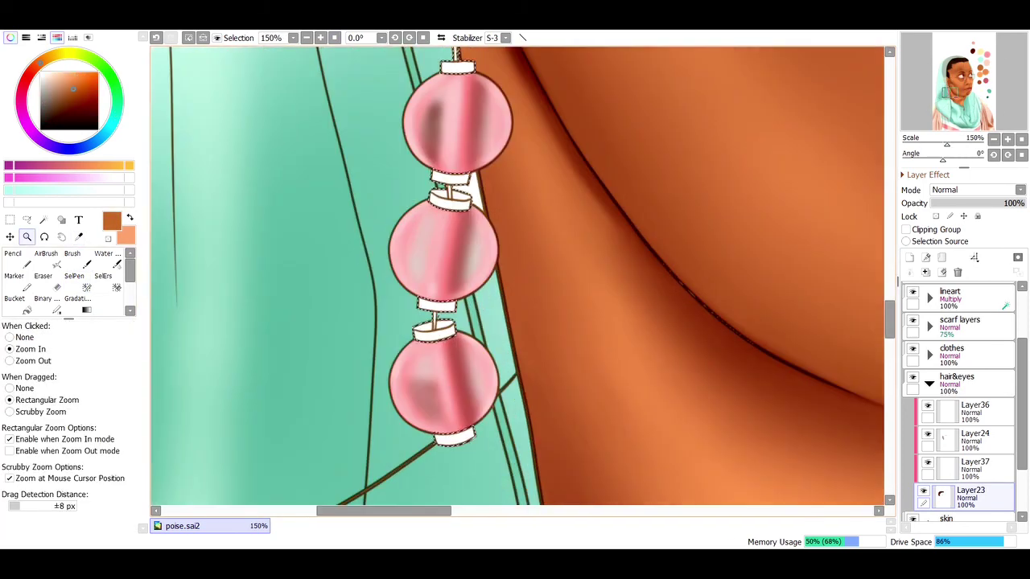
click(26, 310)
click(454, 438)
Step: Make Layer36 current, clip it to the layer below, and pick a light highlight colour
click(974, 410)
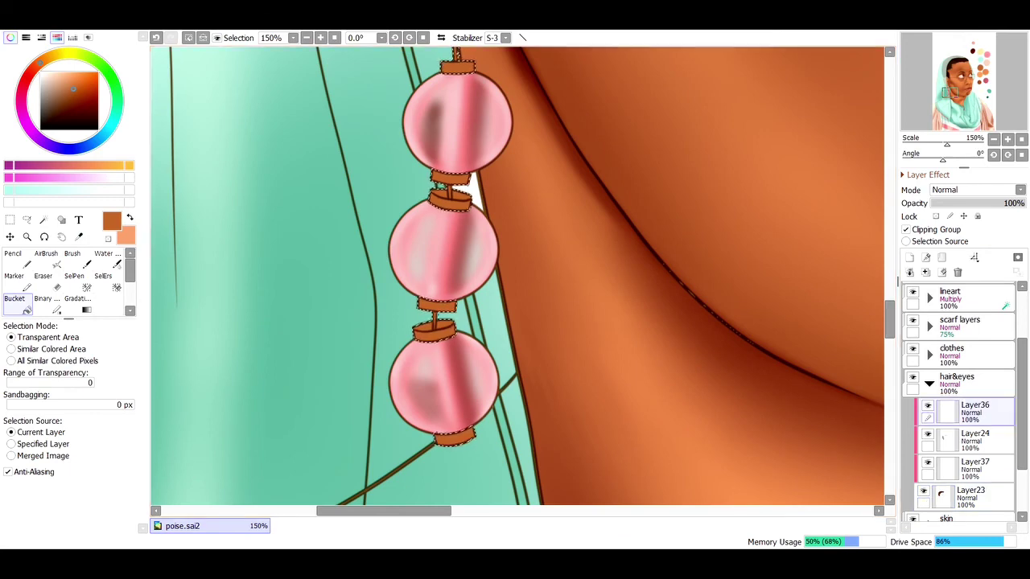
click(26, 236)
scroll(517, 276, down, 7)
click(102, 190)
scroll(515, 233, up, 3)
drag(404, 271, 526, 347)
Step: Dot rows of white pencil highlights along the top and lower connector caps
key(n)
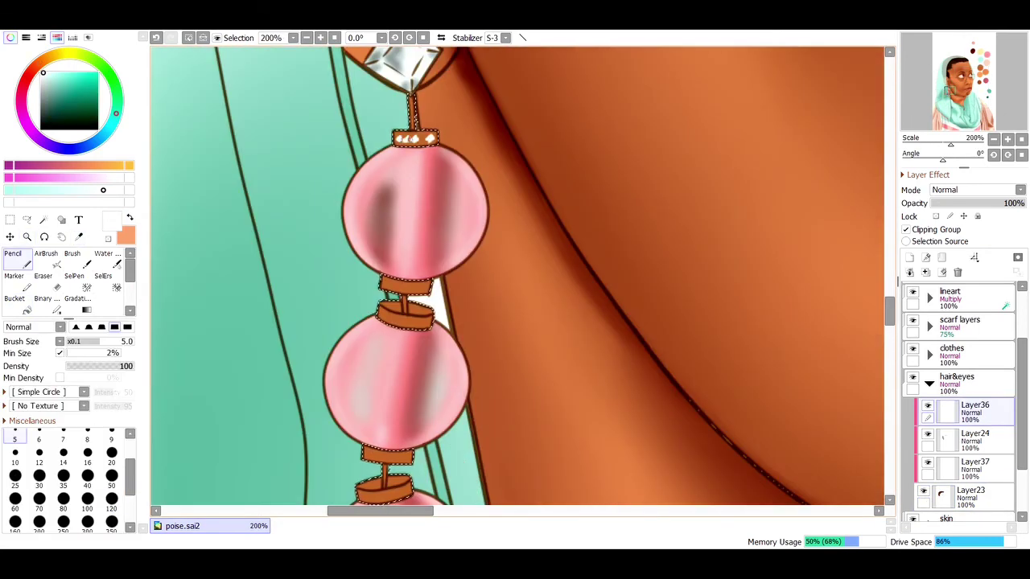
drag(396, 139, 438, 139)
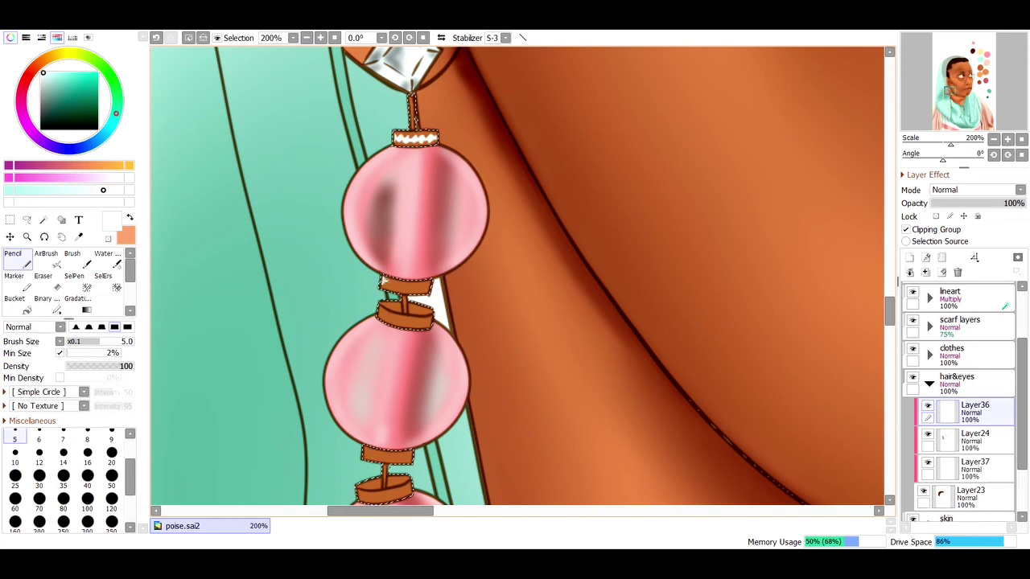
drag(383, 285, 430, 285)
key(ctrl+z)
scroll(849, 313, up, 3)
scroll(850, 312, down, 4)
scroll(868, 313, down, 1)
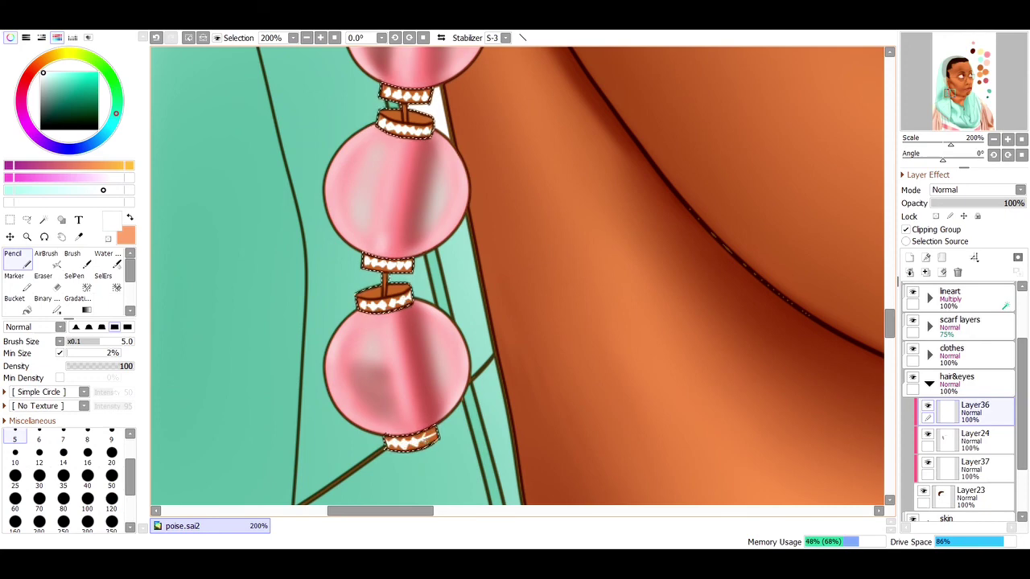
scroll(523, 273, down, 1)
scroll(523, 274, down, 5)
click(974, 438)
Step: Airbrush yellow-gold sheen at size 7 over the upper rims of the connector caps
scroll(522, 274, up, 8)
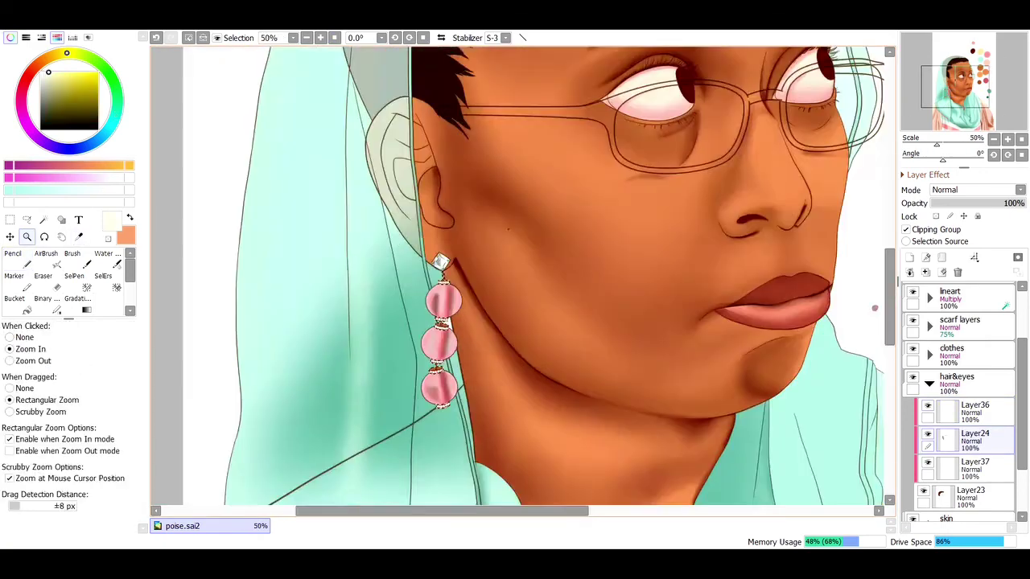
key(v)
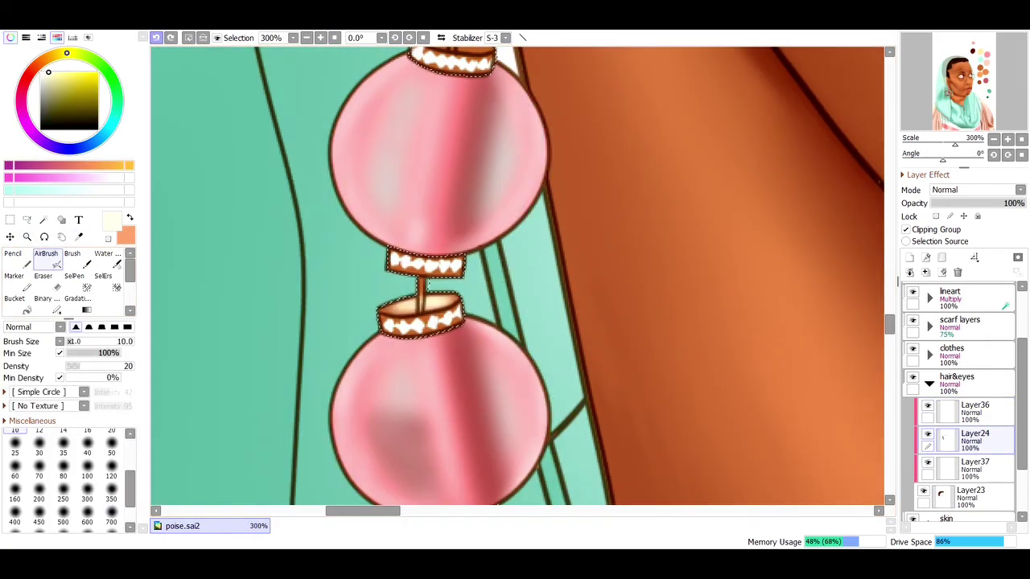
key(bracketleft)
key(bracketleft)
key(bracketleft)
mouse_move(435, 297)
mouse_down()
mouse_move(402, 312)
mouse_move(442, 305)
mouse_move(402, 314)
mouse_move(450, 310)
mouse_up()
scroll(412, 270, up, 5)
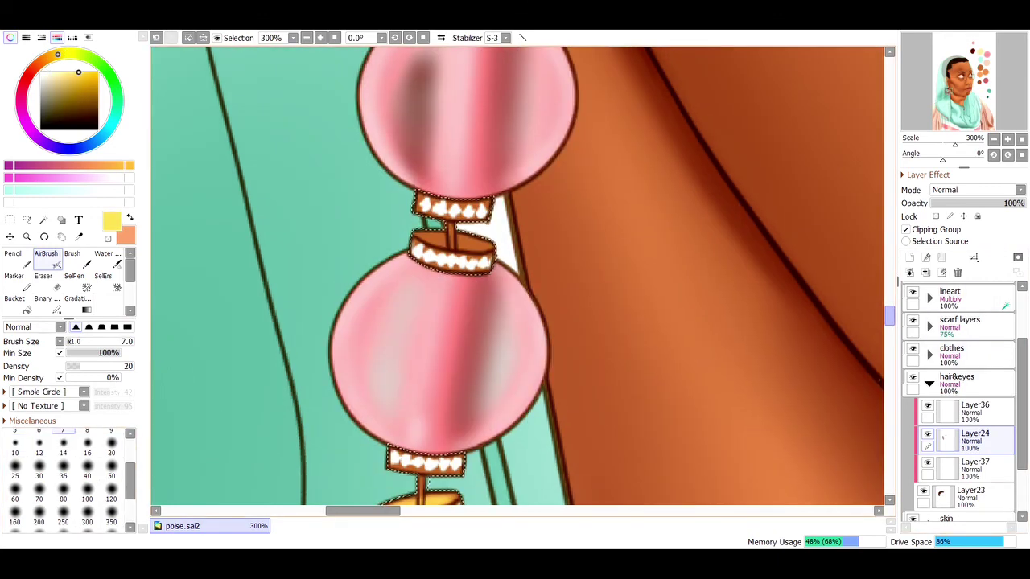
mouse_move(451, 234)
mouse_down()
mouse_move(438, 211)
mouse_move(460, 257)
mouse_move(440, 243)
mouse_move(430, 211)
mouse_up()
scroll(430, 211, up, 7)
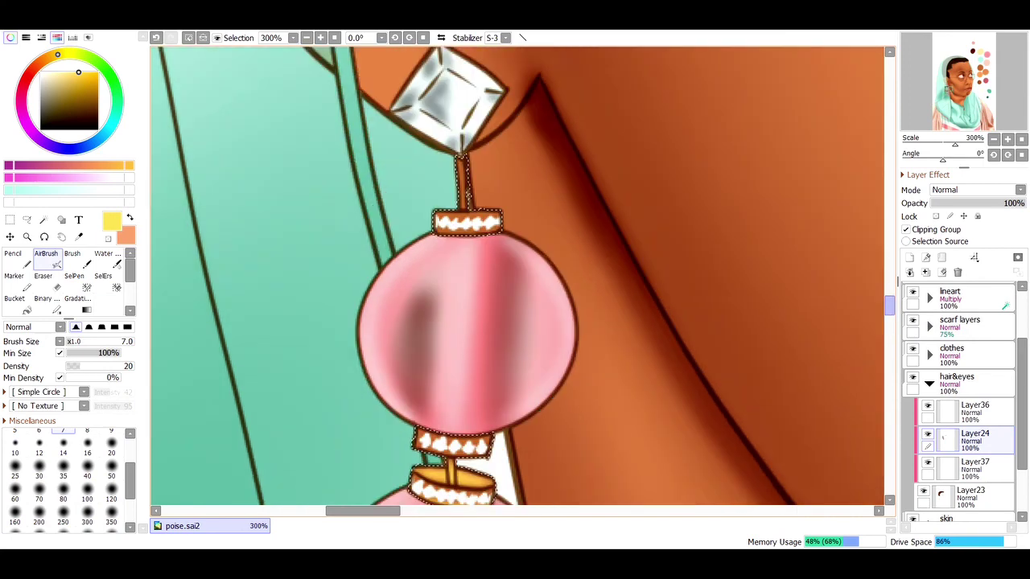
scroll(451, 185, down, 1)
scroll(466, 165, down, 6)
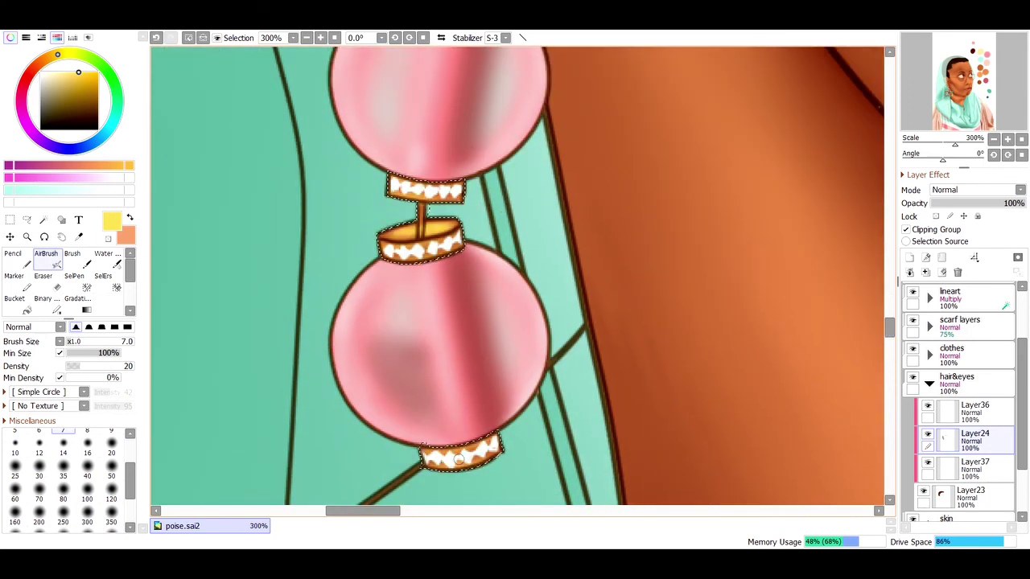
key(Home)
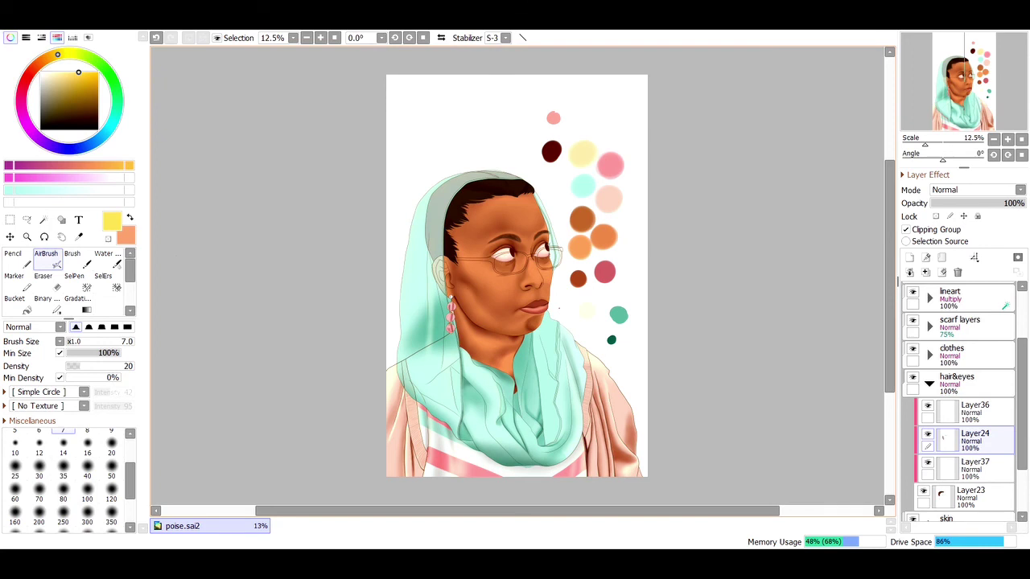
Step: Collapse the hair&eyes folder in the Layers panel and select the scarf layers group
click(27, 236)
click(929, 382)
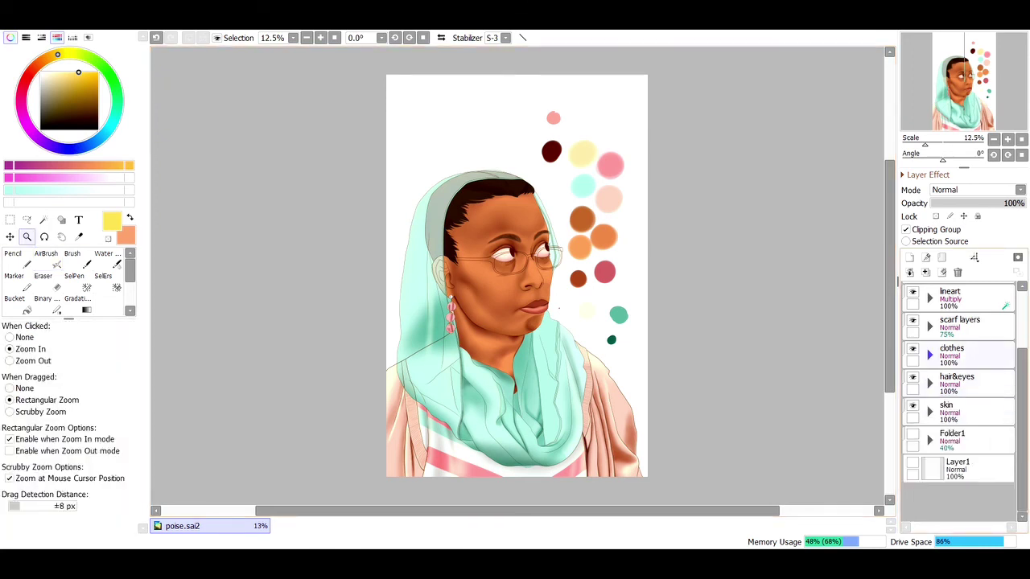
scroll(957, 362, up, 1)
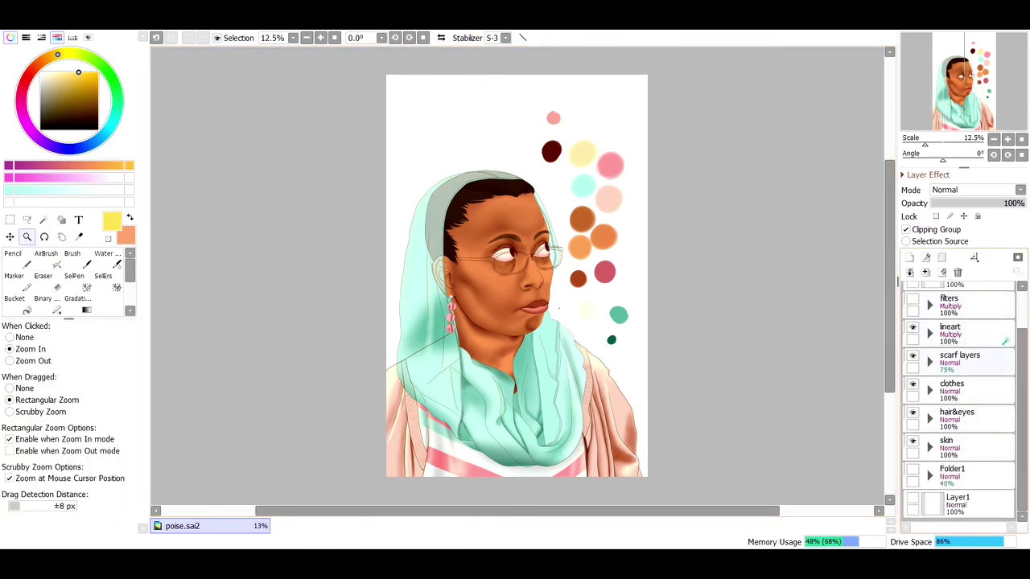
click(969, 362)
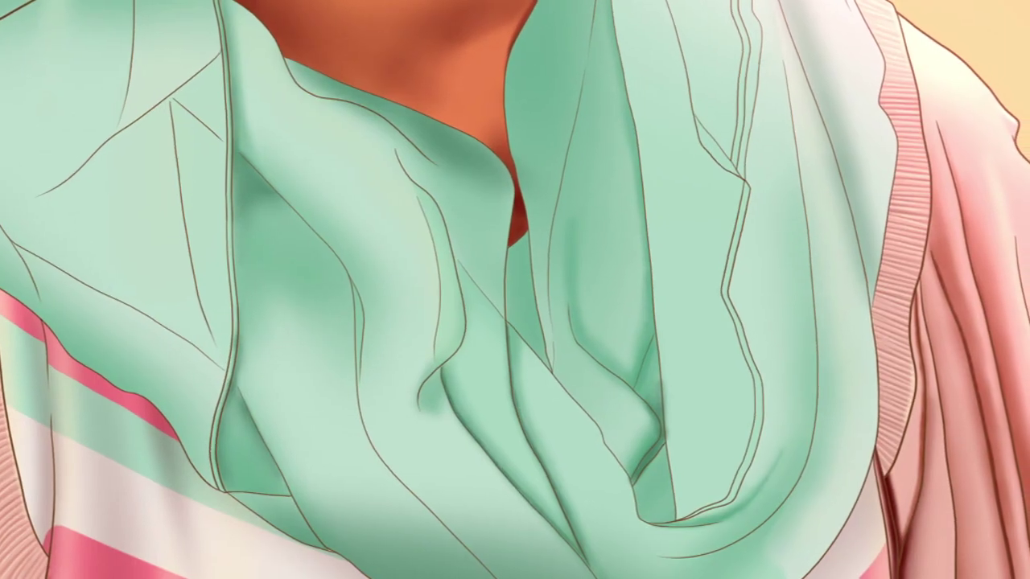